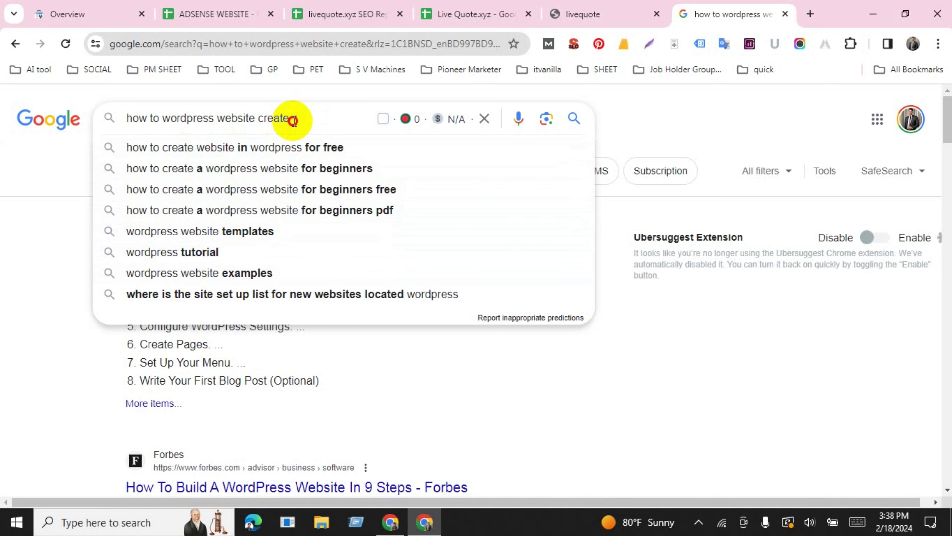
Select the search query and scroll through the 'create a WordPress website' results
left_click_drag(293, 121, 128, 120)
left_click(702, 139)
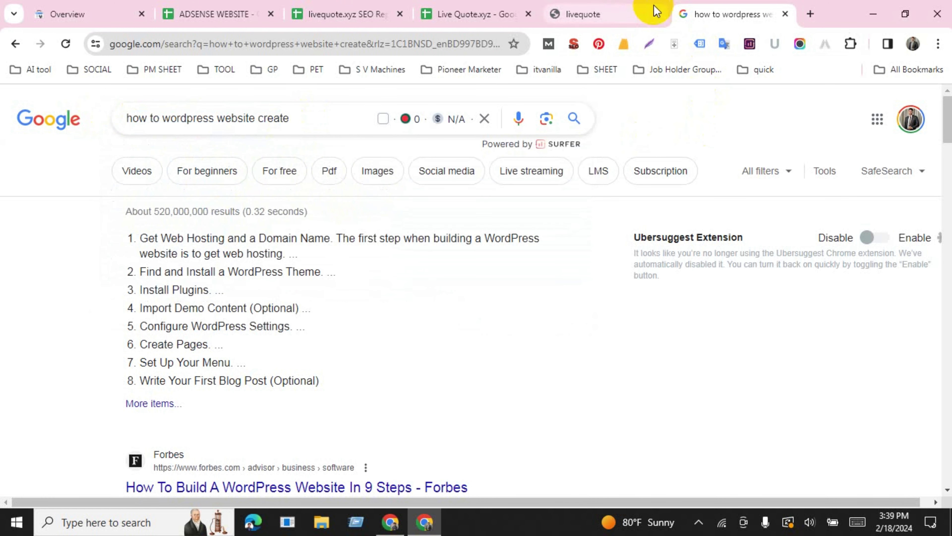
left_click_drag(291, 118, 114, 120)
left_click(272, 184)
scroll(276, 287, "down", 15)
scroll(277, 286, "up", 3)
scroll(277, 290, "up", 2)
scroll(287, 313, "down", 2)
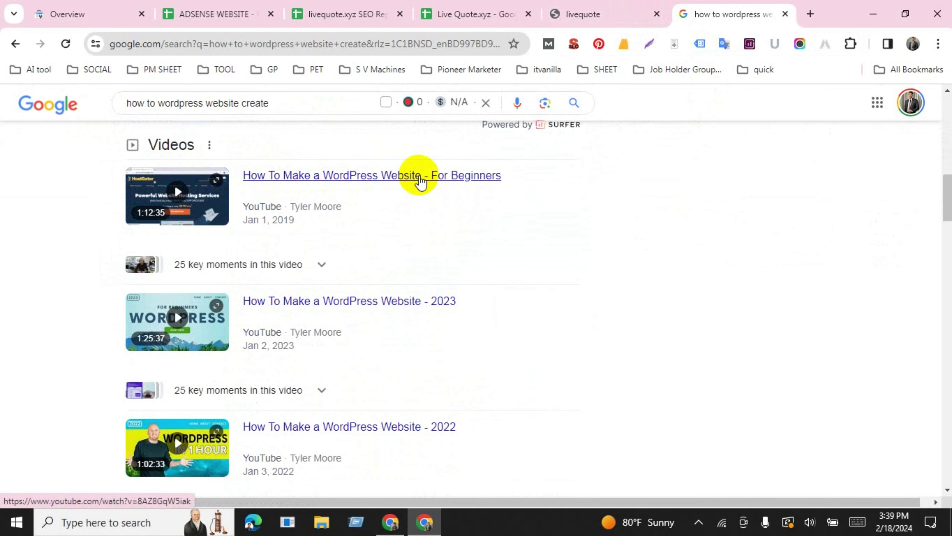
Highlight the first video's title, then switch to the livequote.xyz site tab
left_click(246, 165)
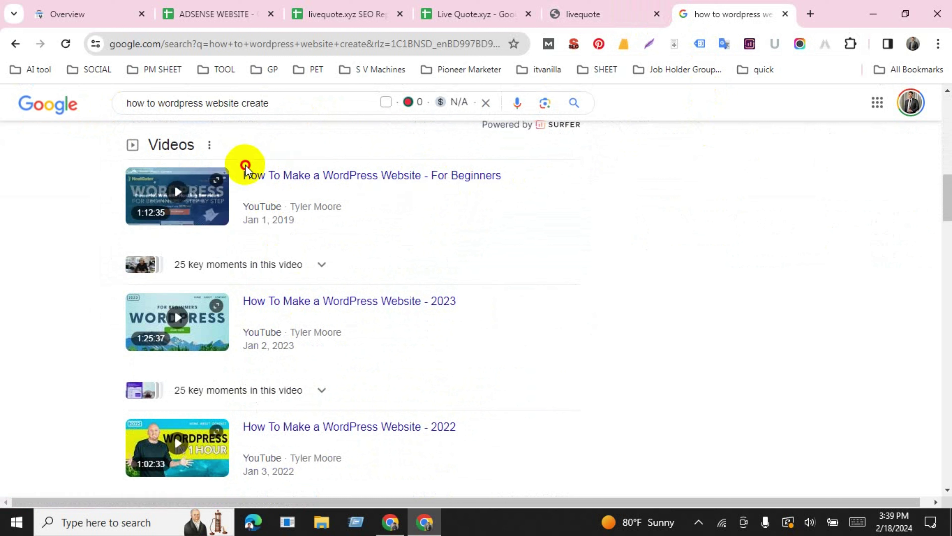
left_click_drag(246, 166, 515, 177)
left_click(680, 181)
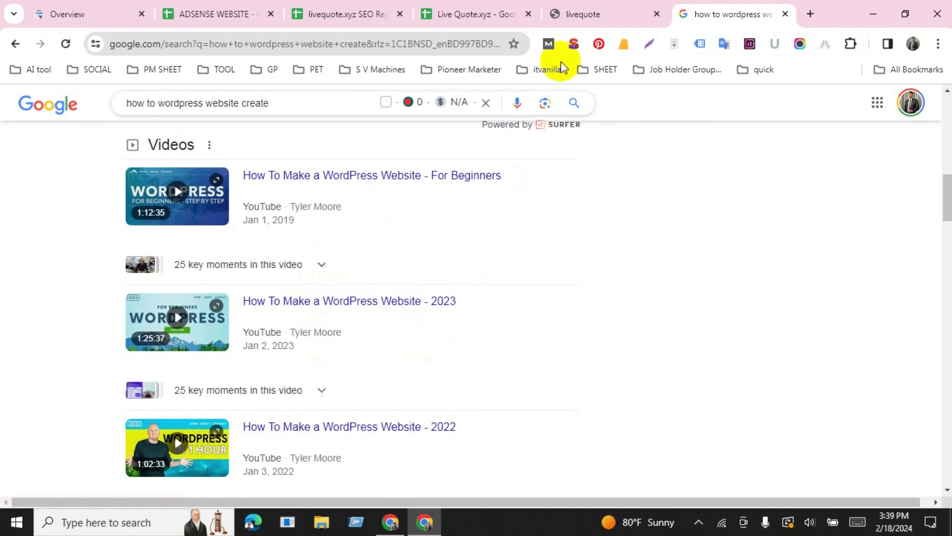
left_click(602, 17)
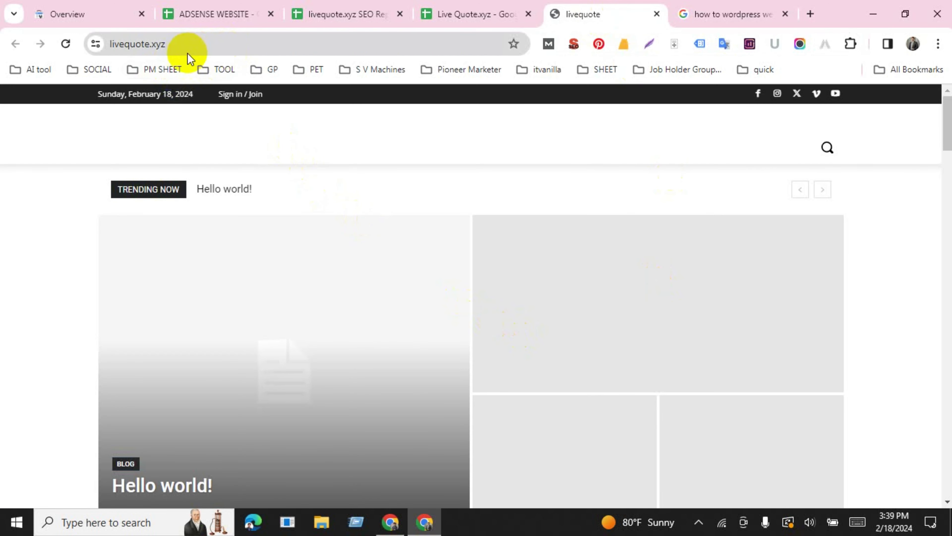
left_click(480, 17)
left_click(373, 19)
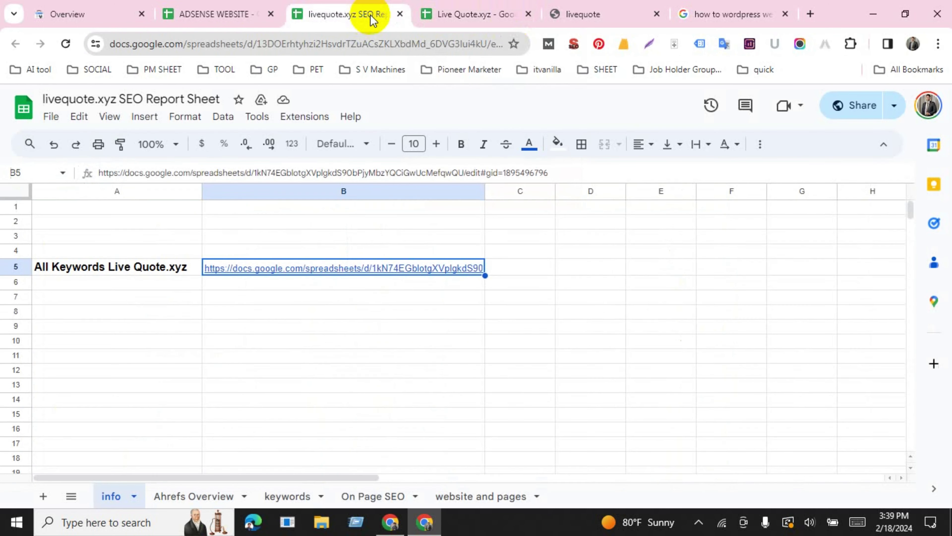
left_click(368, 223)
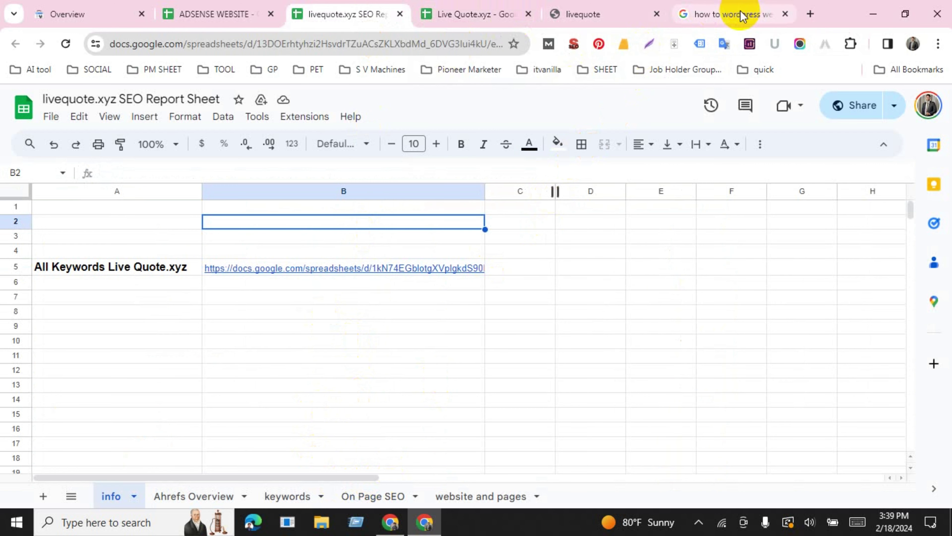
left_click(591, 14)
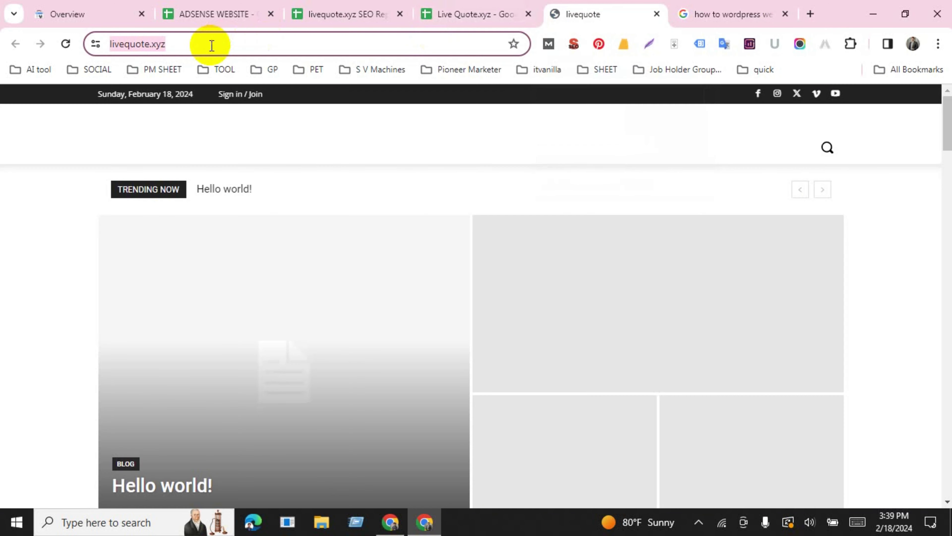
Load the livequote.xyz wp-admin login page by appending wp-admin to the address
left_click(309, 48)
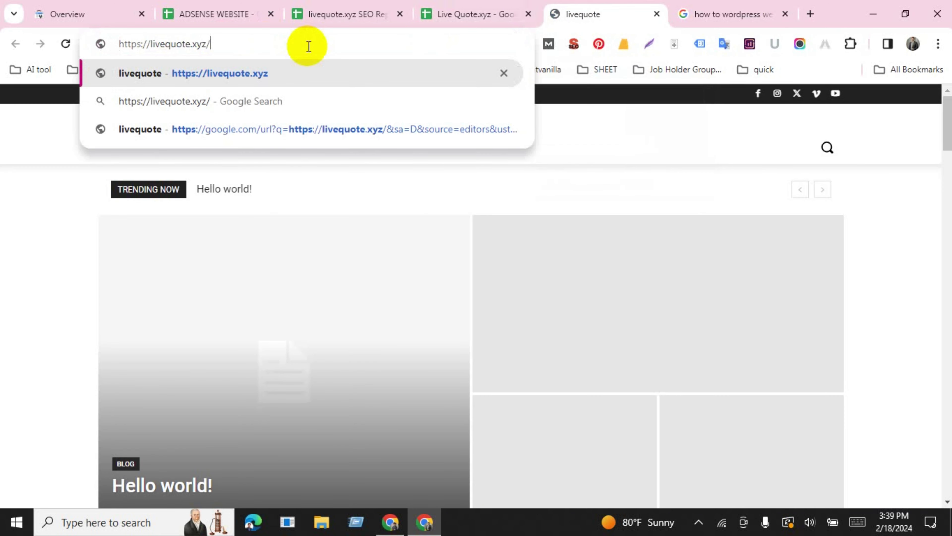
type("wp-admin")
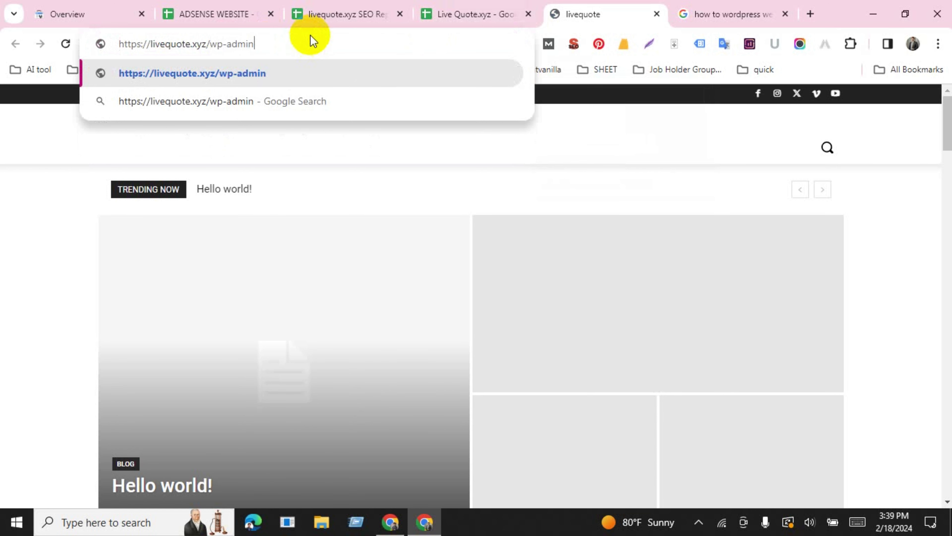
key("Return")
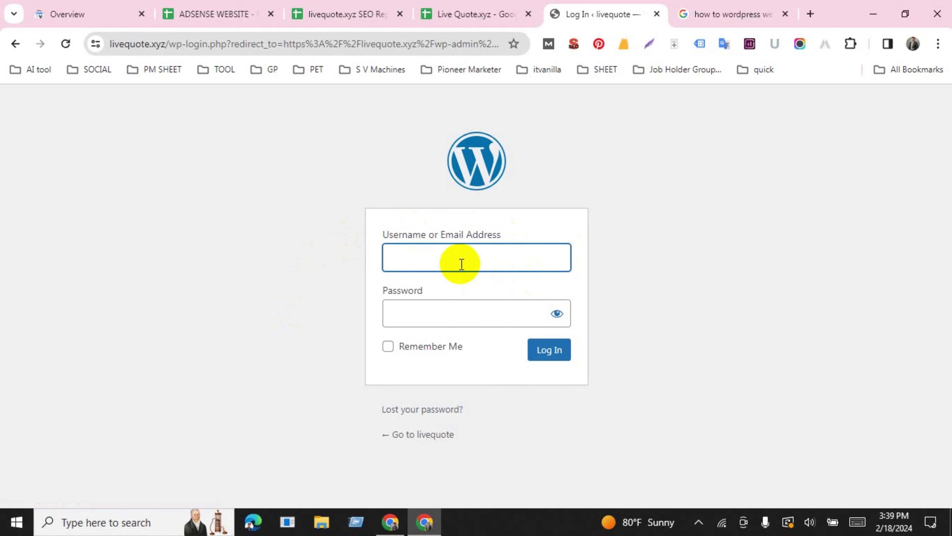
Check the Username and Password fields, then open a fresh blank browser tab
left_click(417, 255)
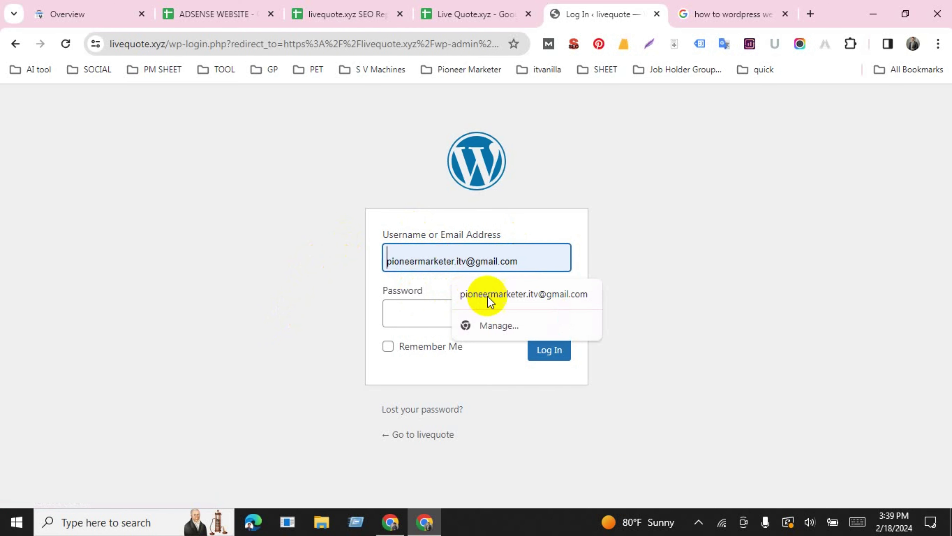
left_click(390, 319)
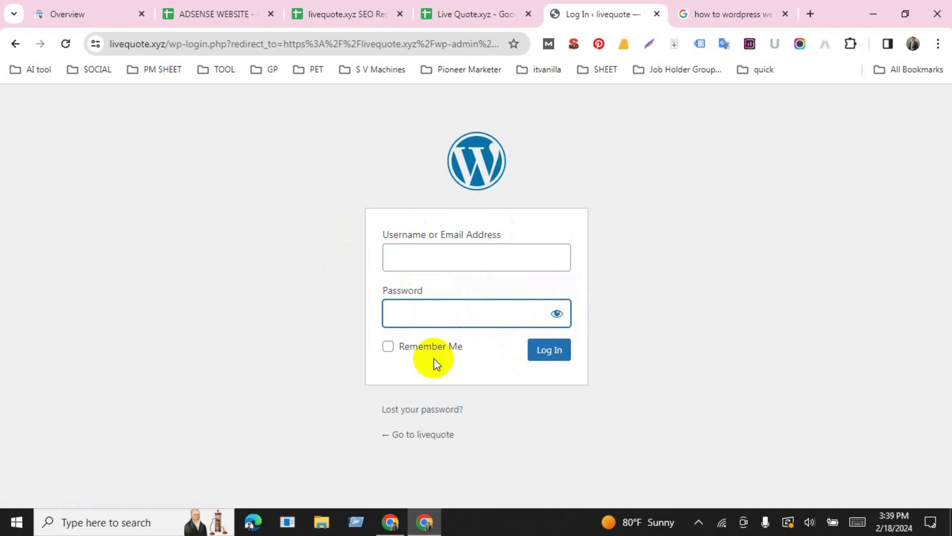
left_click(810, 14)
left_click(809, 14)
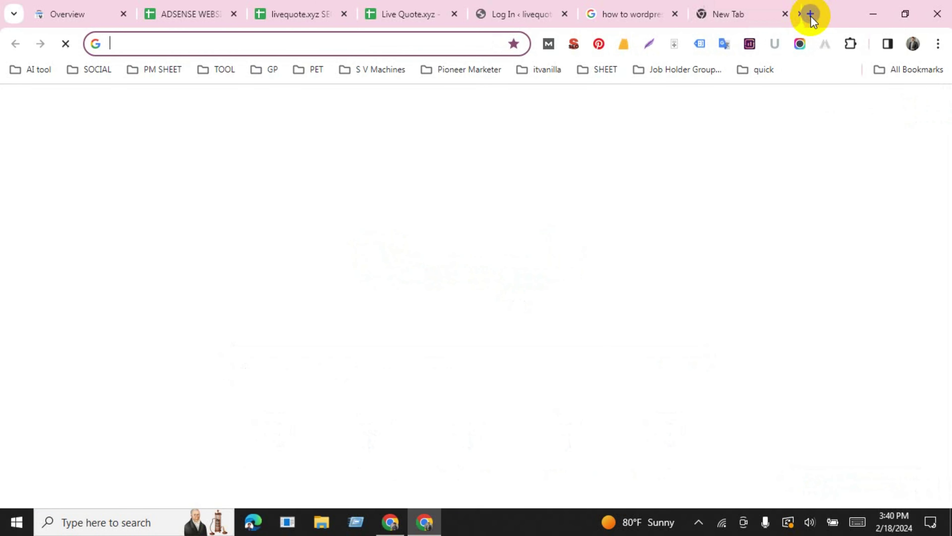
Paste the saved login details into Google Translate and select the username
key("Return")
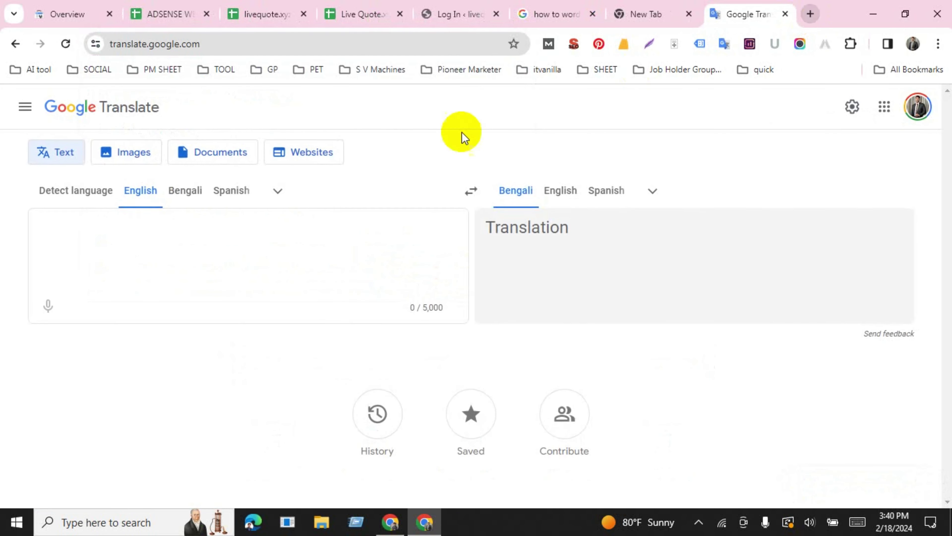
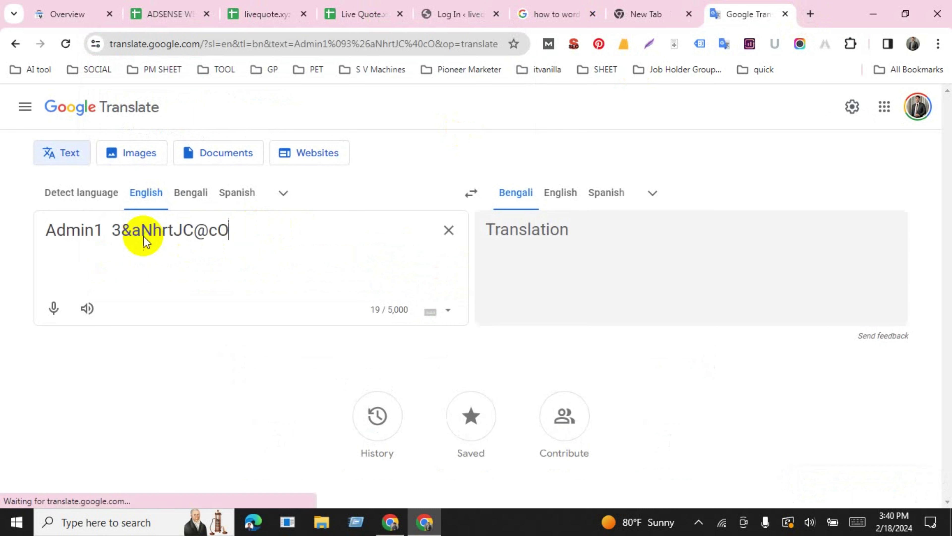
left_click_drag(81, 232, 31, 222)
key("ctrl+c")
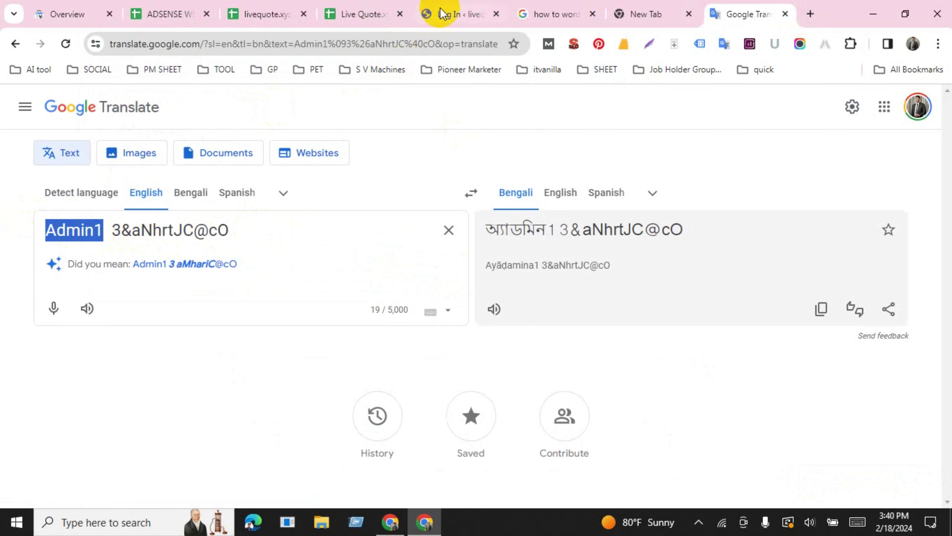
Paste the username into the WordPress login form's Username field
left_click(440, 12)
left_click(412, 259)
key("ctrl+v")
left_click(406, 303)
Copy the password from the pasted details into the login form's Password field
left_click(729, 12)
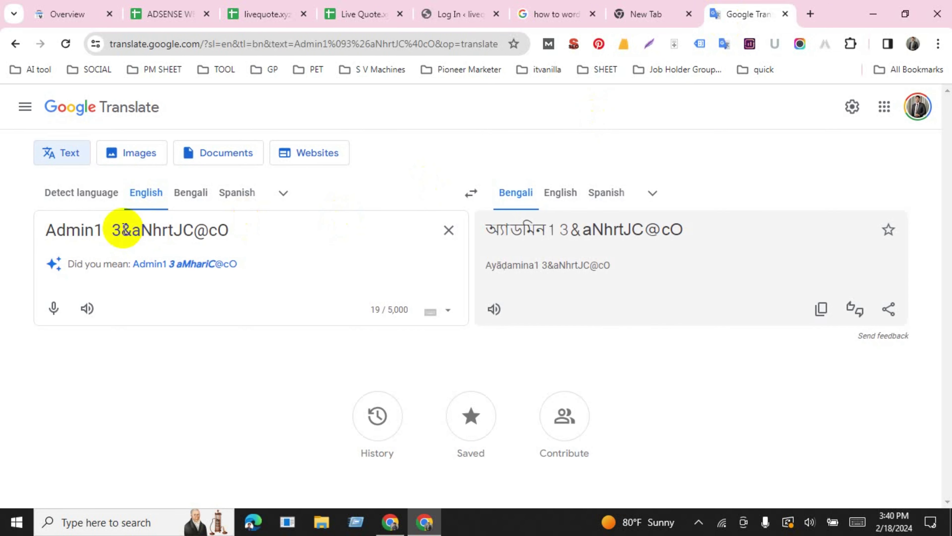
left_click_drag(112, 233, 267, 223)
key("ctrl+c")
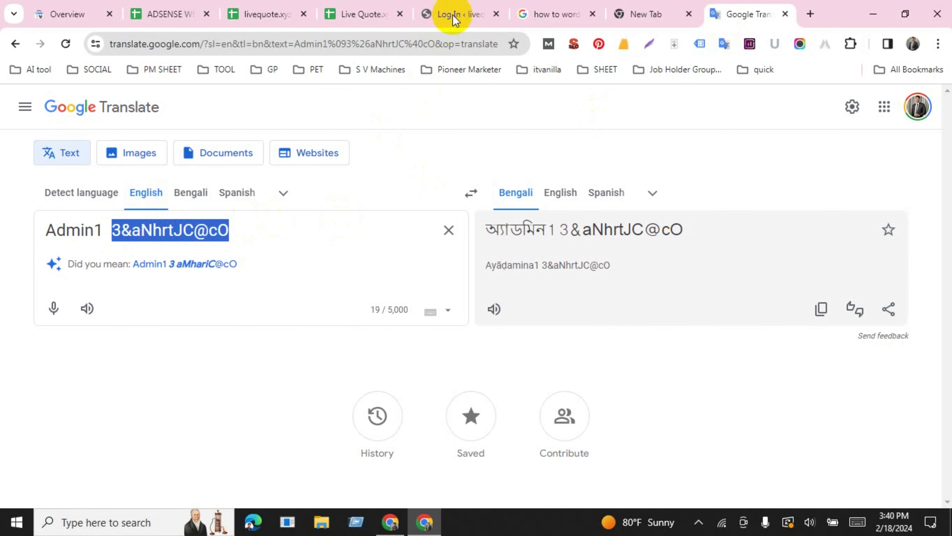
left_click(450, 14)
key("ctrl+v")
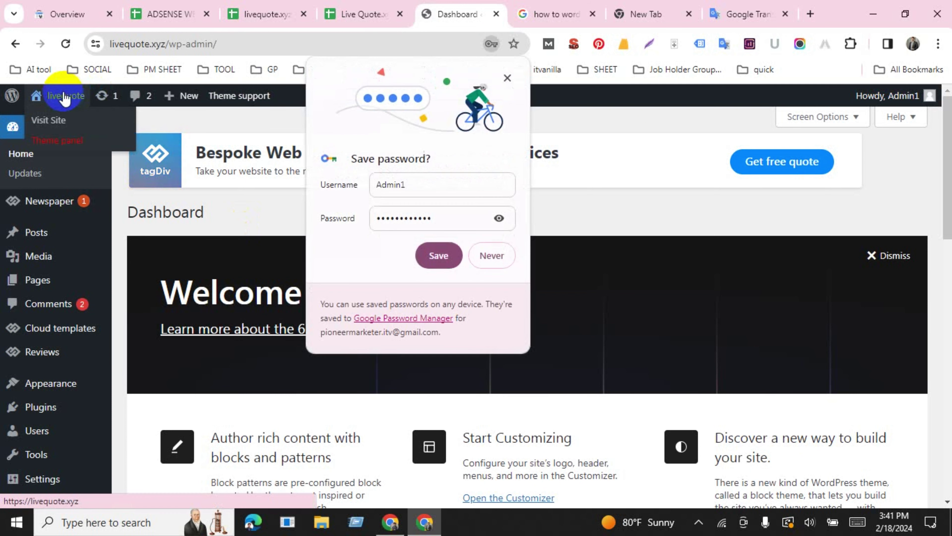
Save the login password and open the live livequote.xyz site in its own tab
left_click(438, 254)
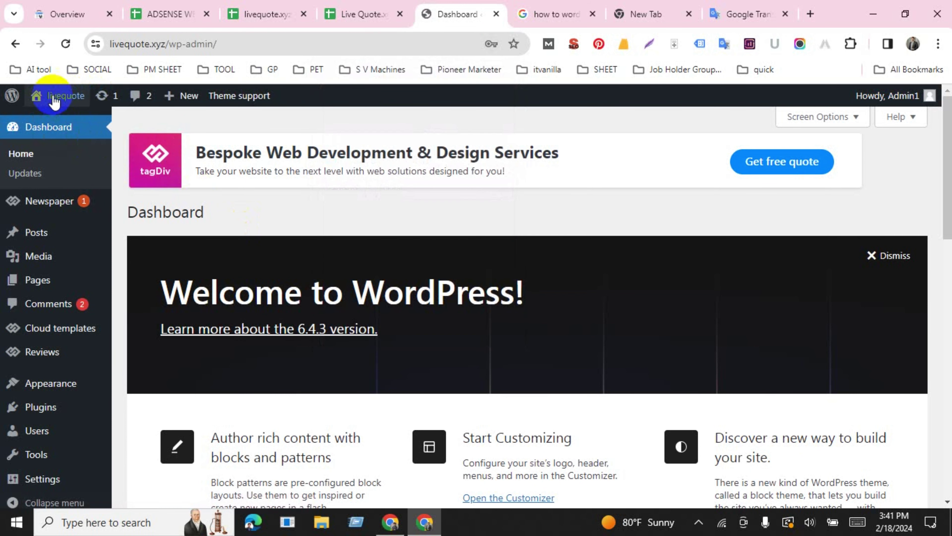
middle_click(48, 120)
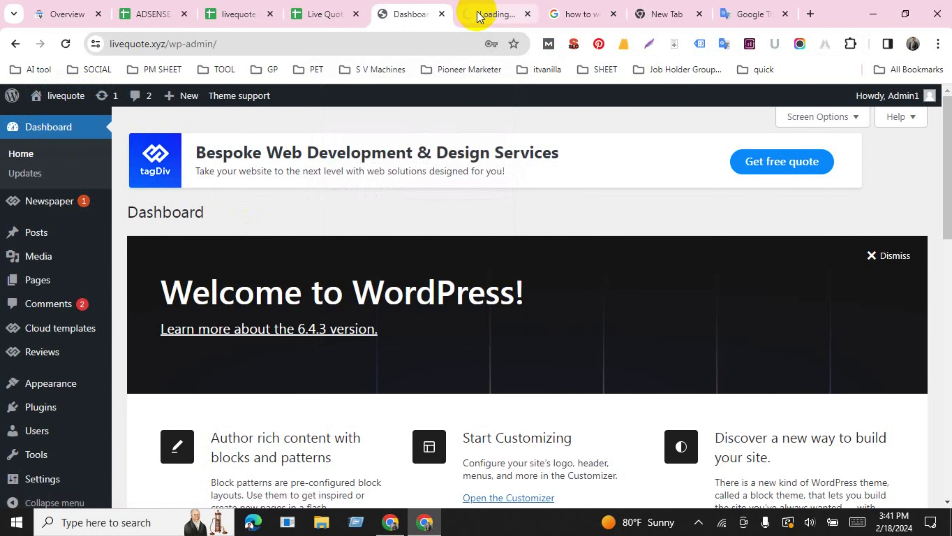
left_click(482, 15)
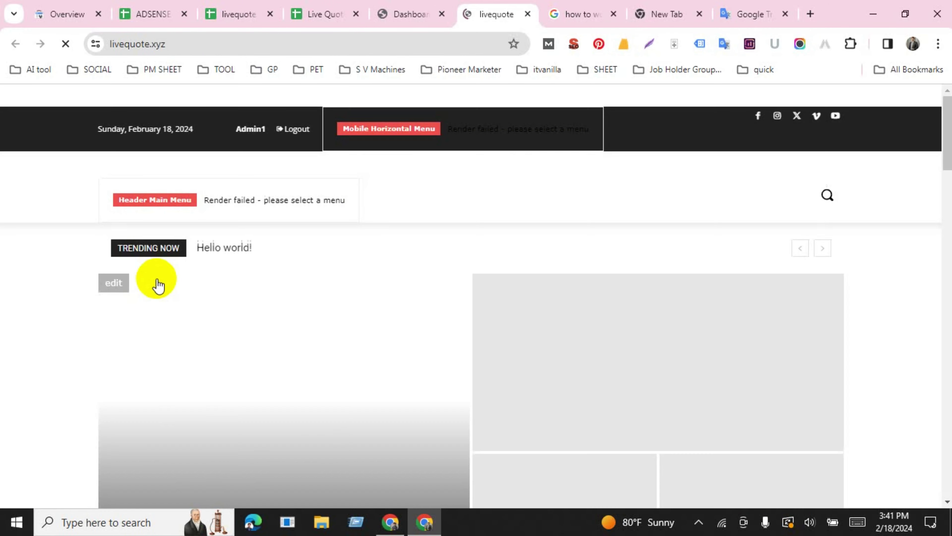
scroll(461, 287, "down", 10)
scroll(472, 306, "up", 10)
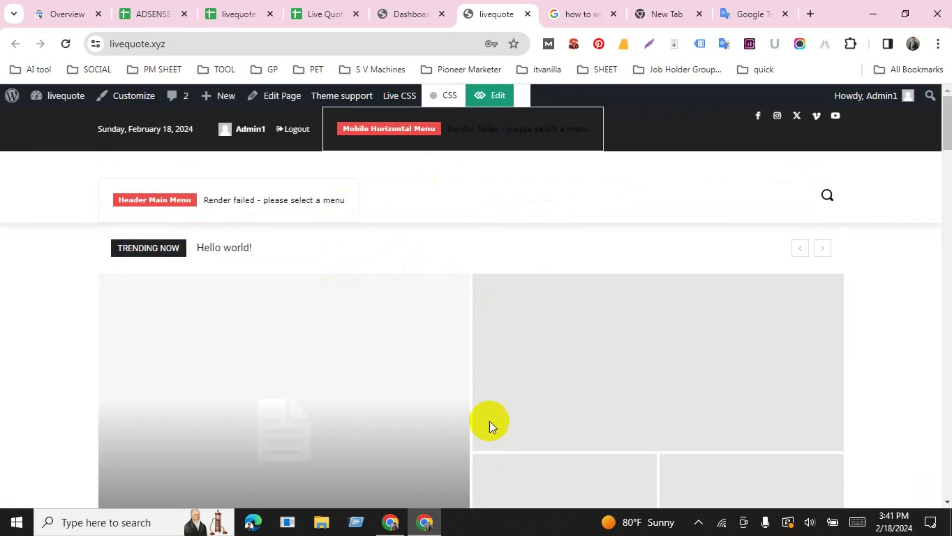
left_click(414, 14)
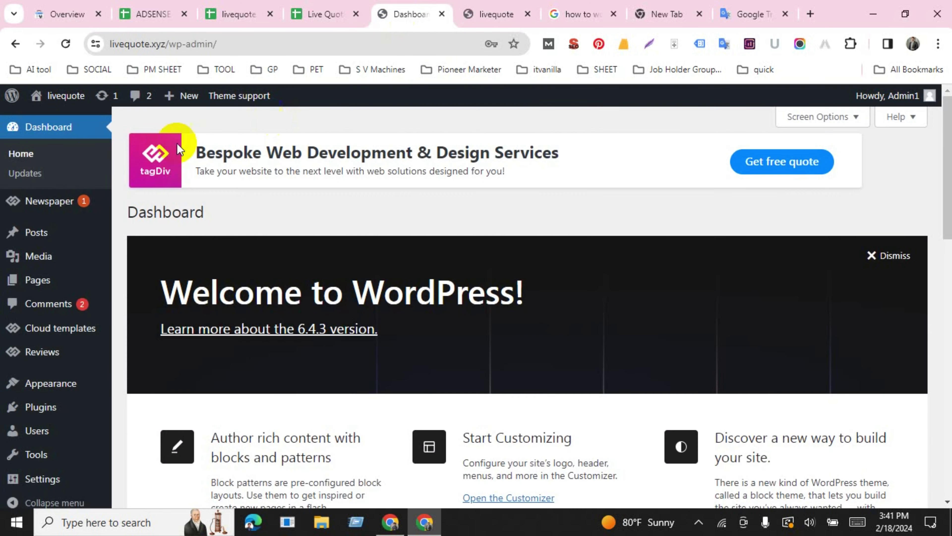
mouse_move(41, 209)
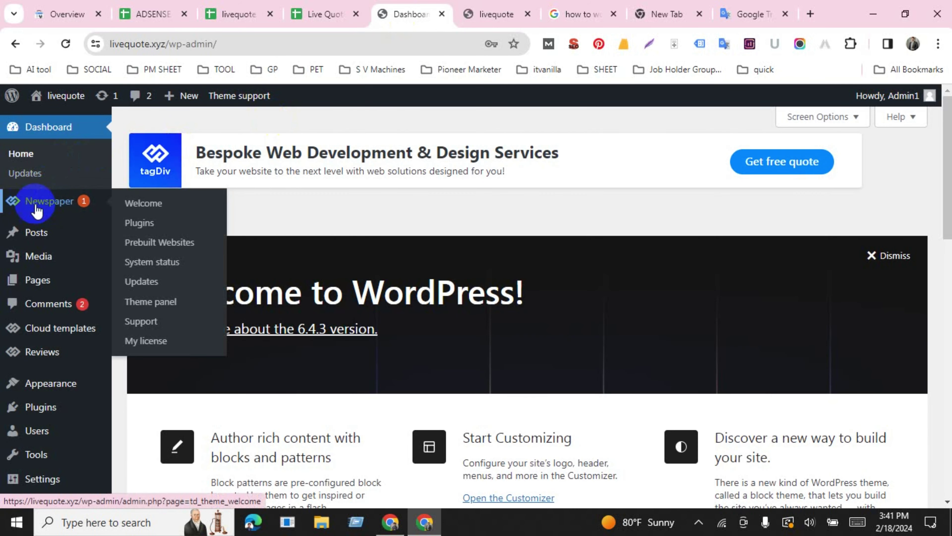
Search Google for 'newspaper wordpress theme' in a new tab and find the ThemeForest listing
left_click(810, 15)
type("n")
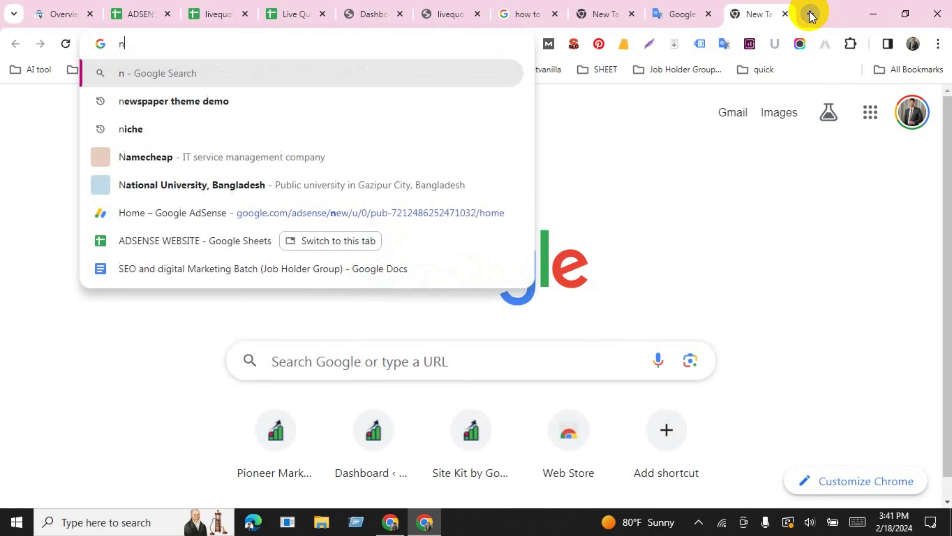
type("ewsp")
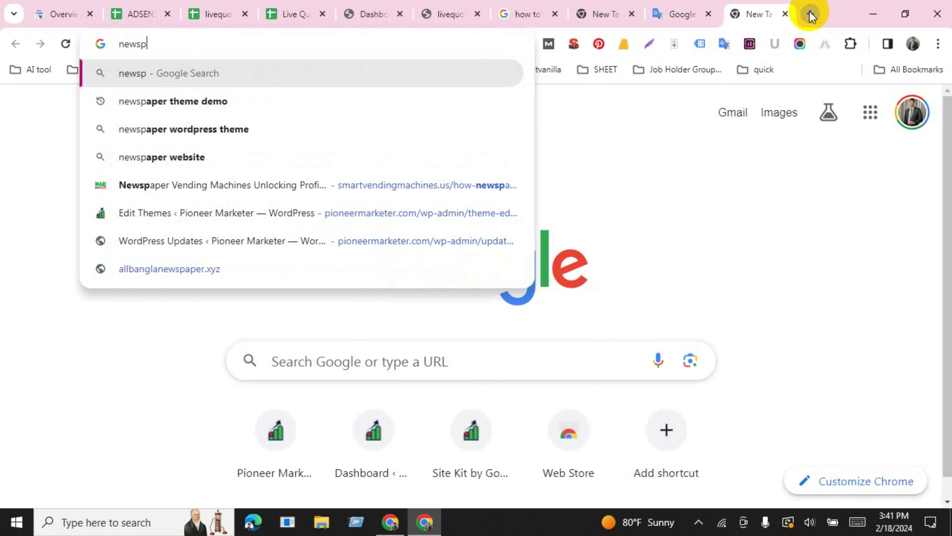
type("aper")
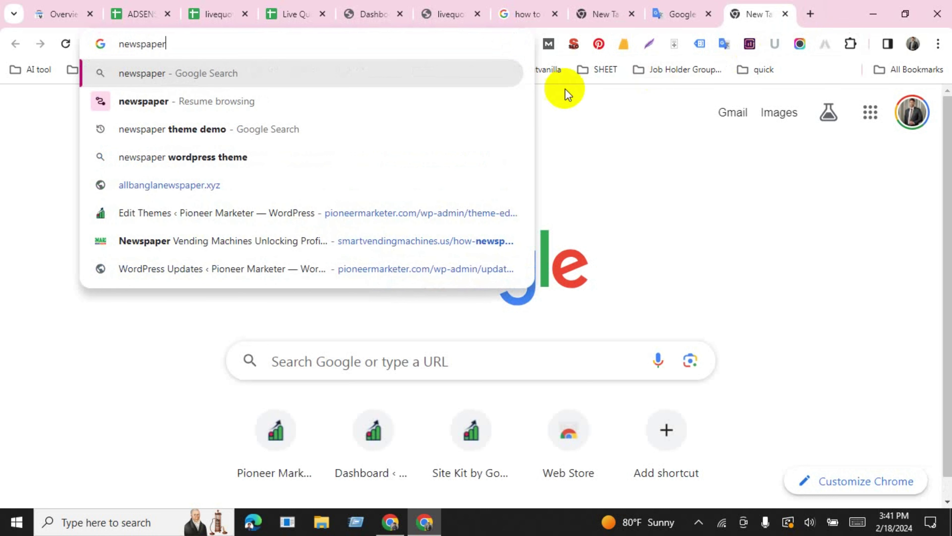
left_click(206, 159)
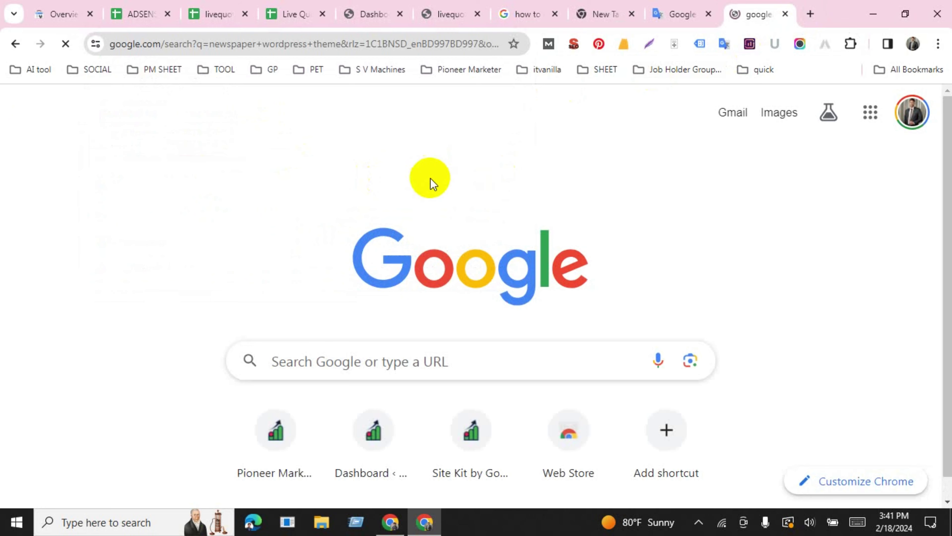
scroll(229, 334, "down", 2)
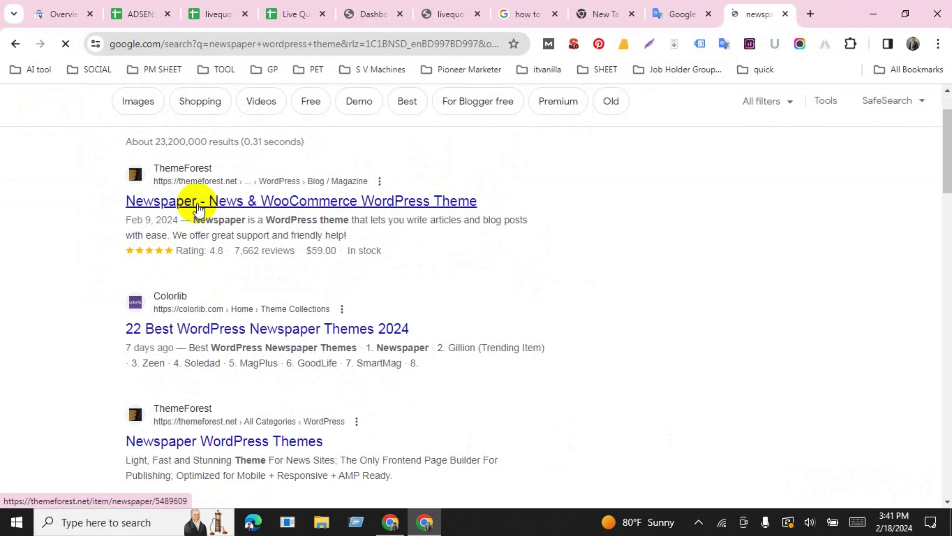
Read the ThemeForest Newspaper page, noting the $59 Regular License, then close it
scroll(327, 327, "down", 6)
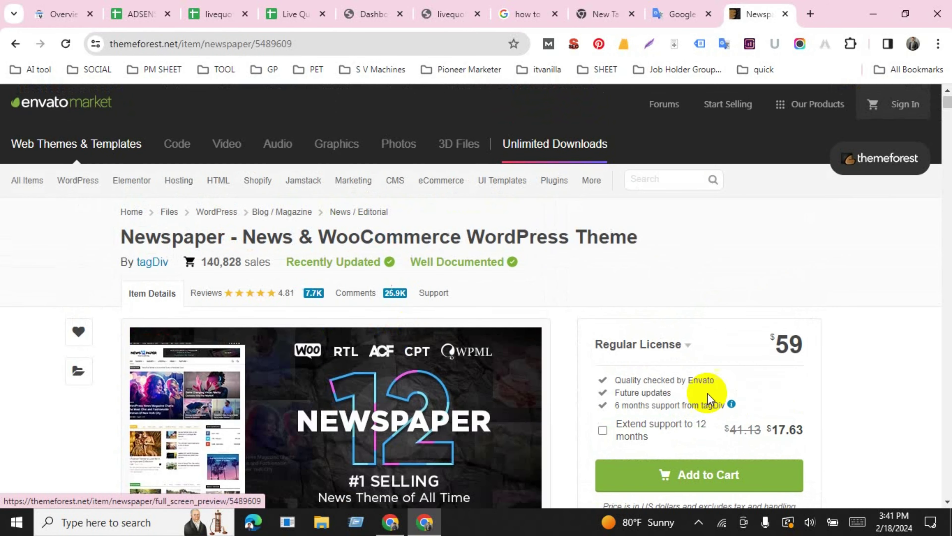
left_click_drag(846, 351, 3, 318)
scroll(304, 385, "down", 10)
left_click(3, 319)
scroll(261, 323, "down", 20)
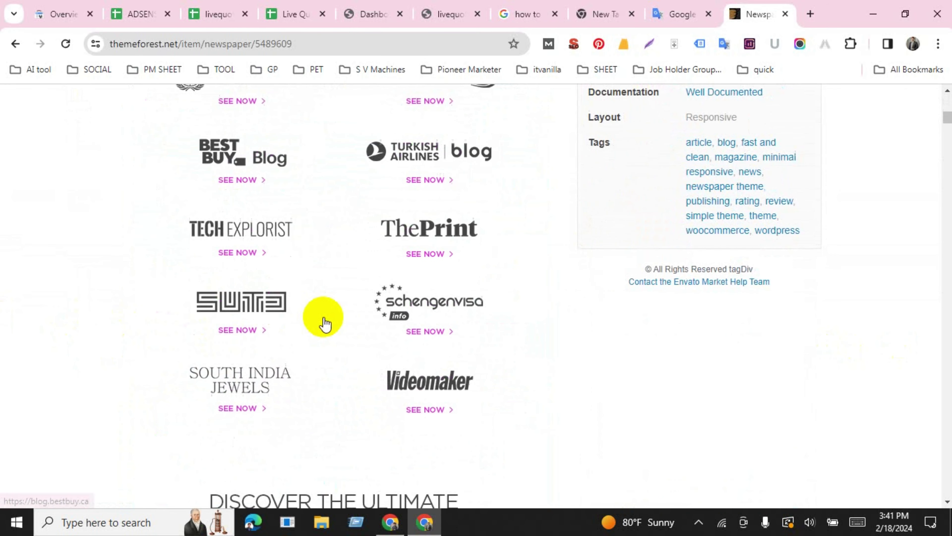
scroll(325, 322, "down", 20)
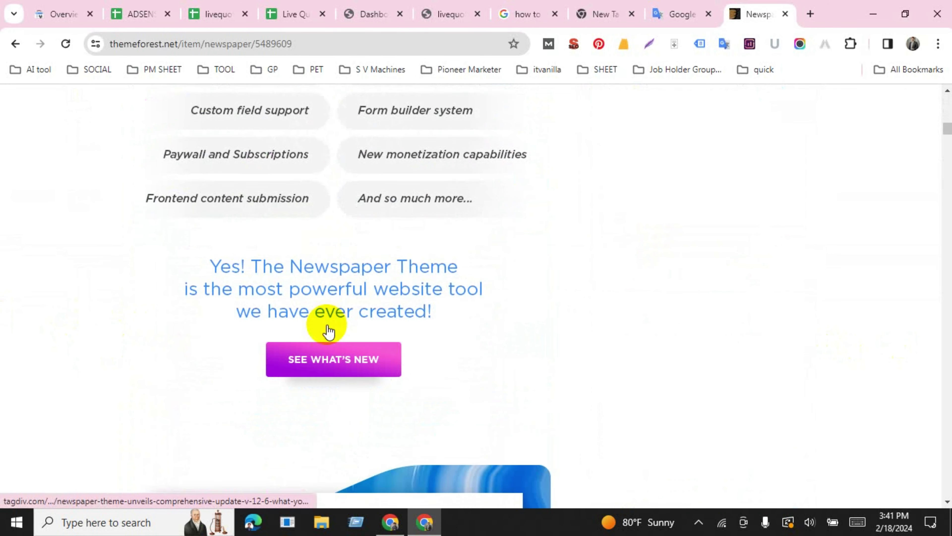
scroll(345, 329, "down", 20)
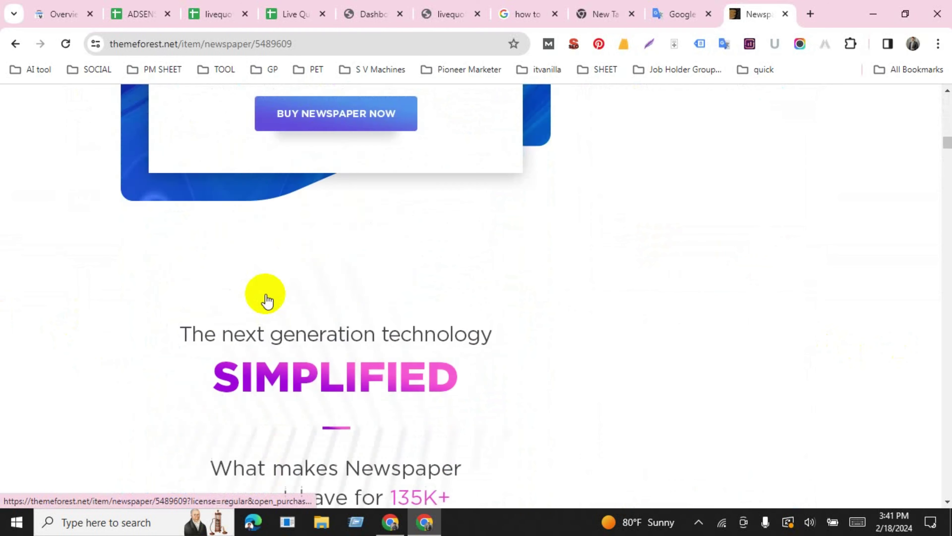
scroll(340, 283, "down", 15)
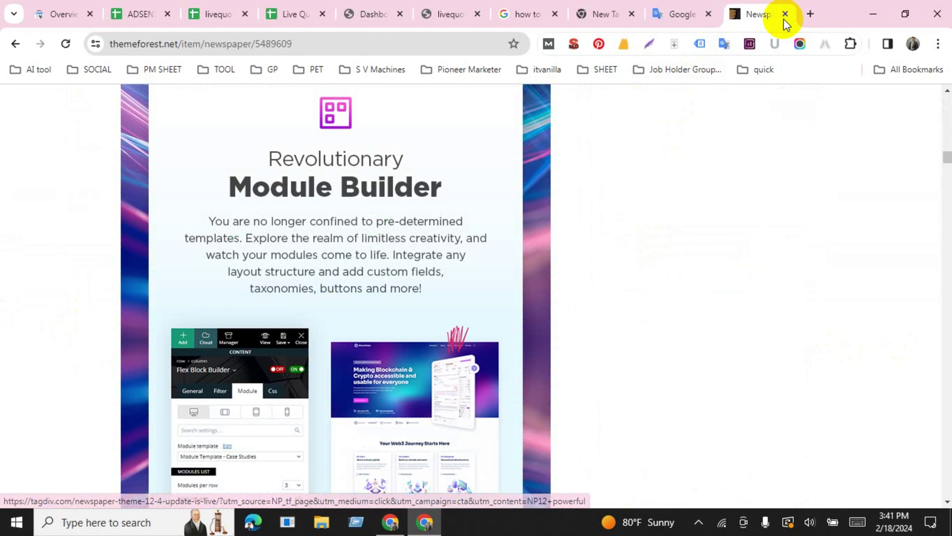
left_click(786, 15)
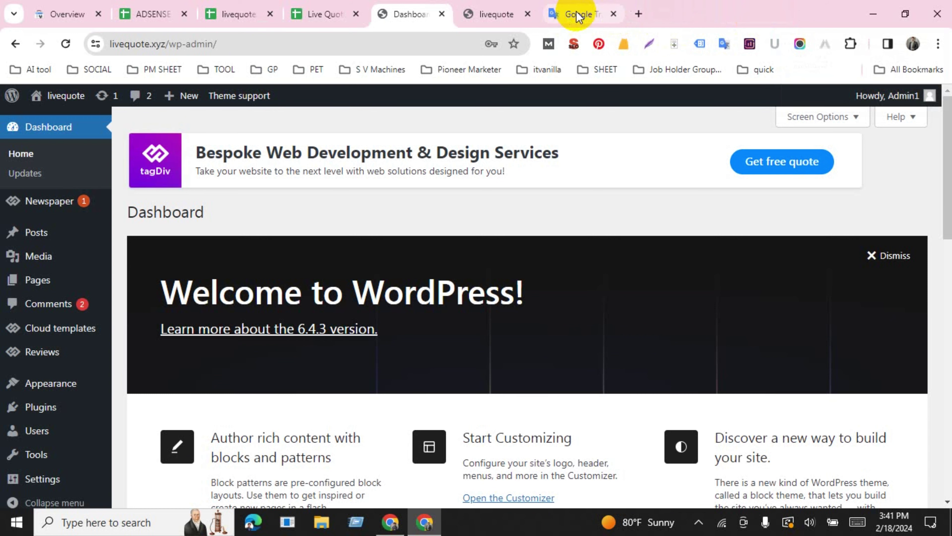
Close the Google Translate tab and look over the livequote admin dashboard
left_click(595, 17)
left_click(614, 14)
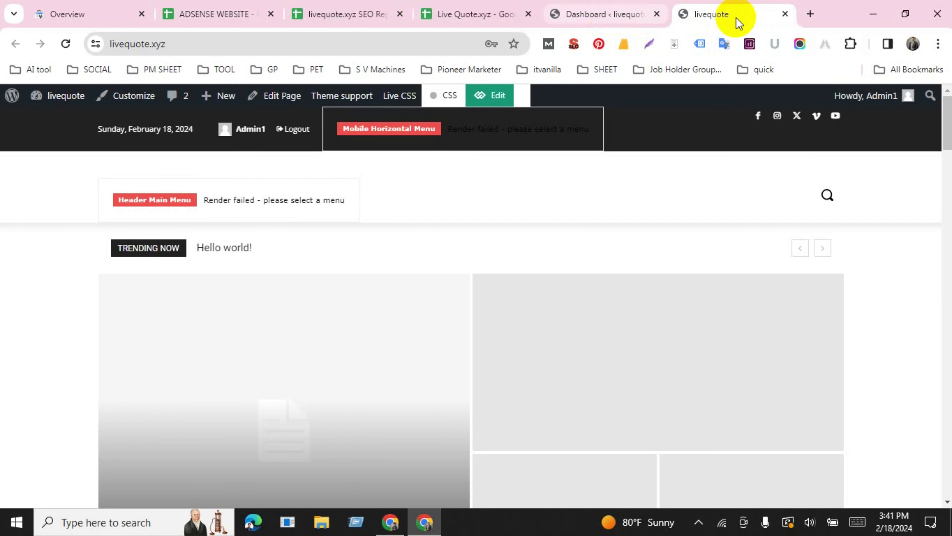
left_click(587, 14)
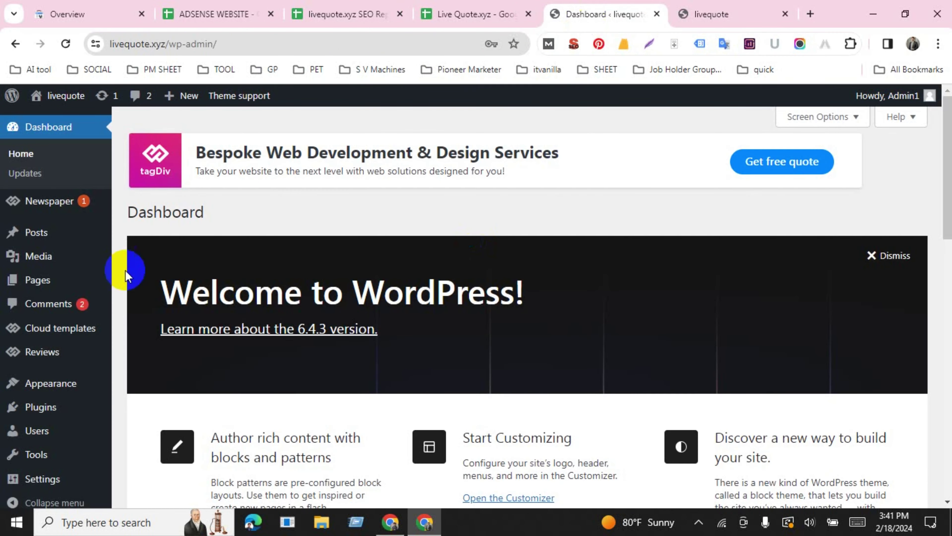
scroll(285, 349, "down", 10)
scroll(281, 349, "up", 9)
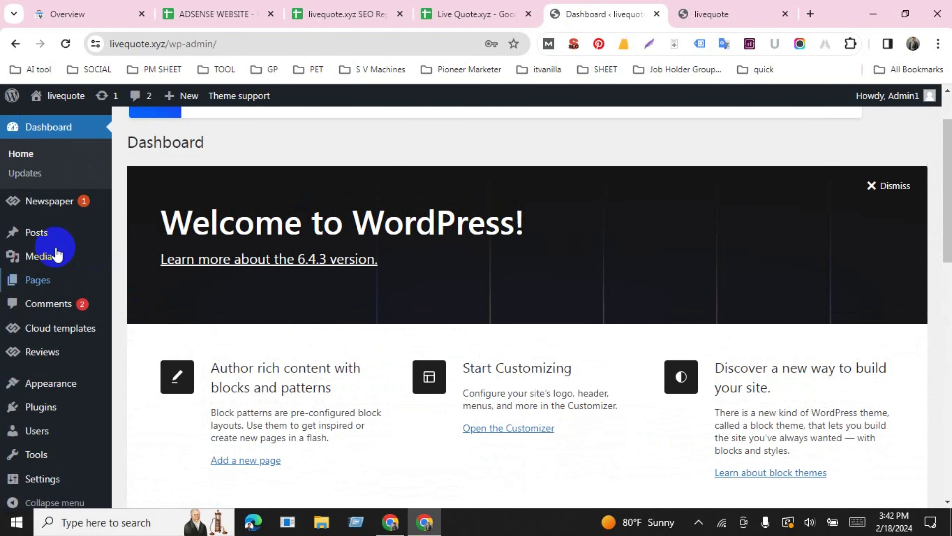
scroll(442, 340, "down", 10)
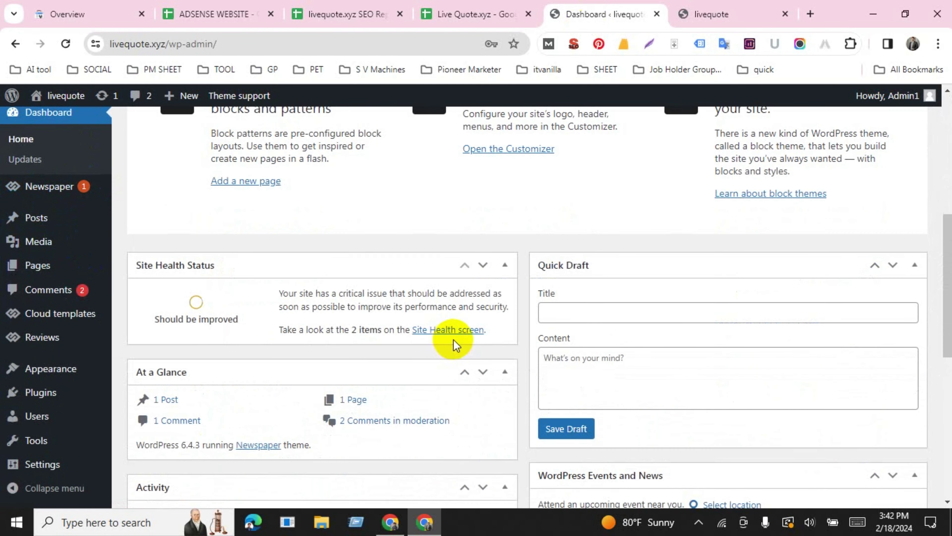
scroll(456, 342, "up", 9)
scroll(549, 357, "down", 4)
scroll(548, 355, "up", 5)
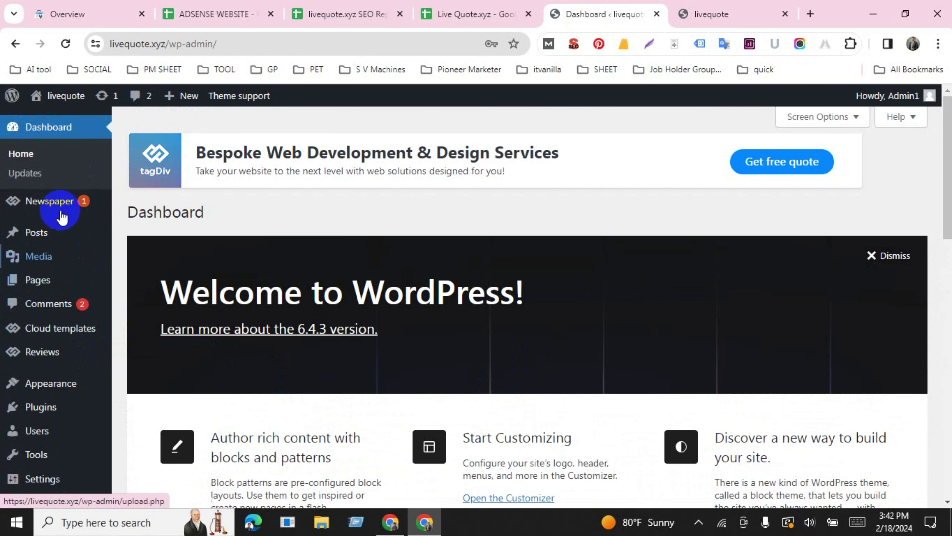
Go to Plugins > Installed Plugins from the admin sidebar
mouse_move(59, 206)
scroll(60, 214, "down", 2)
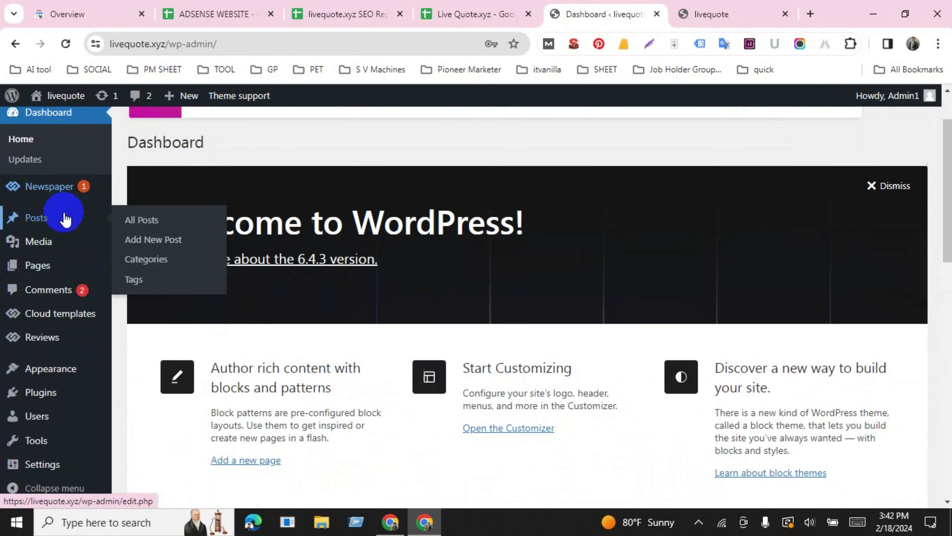
scroll(350, 312, "down", 10)
scroll(244, 312, "up", 2)
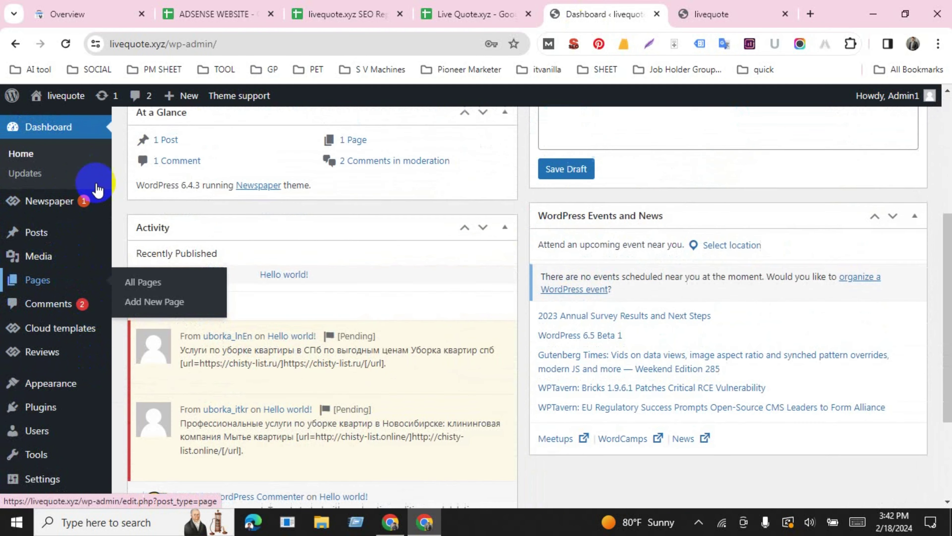
scroll(144, 203, "up", 1)
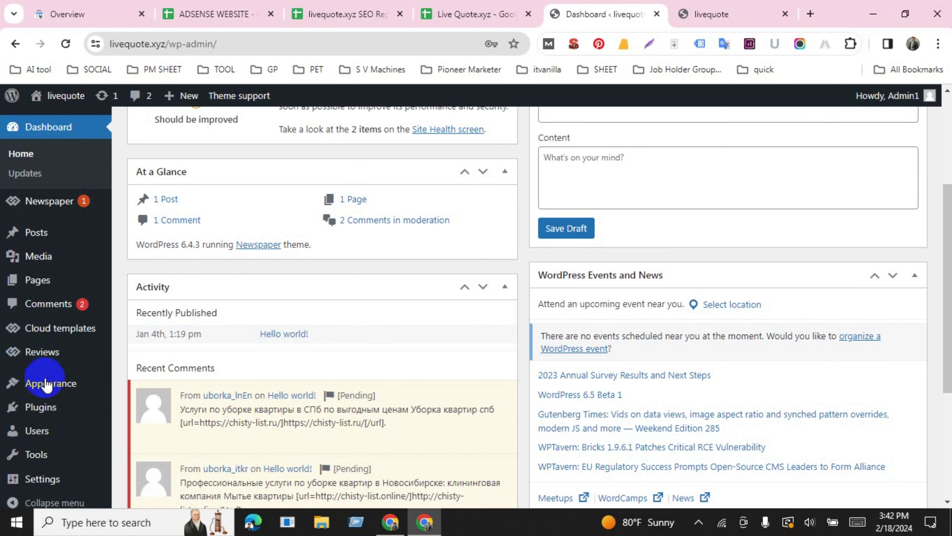
scroll(75, 377, "down", 1)
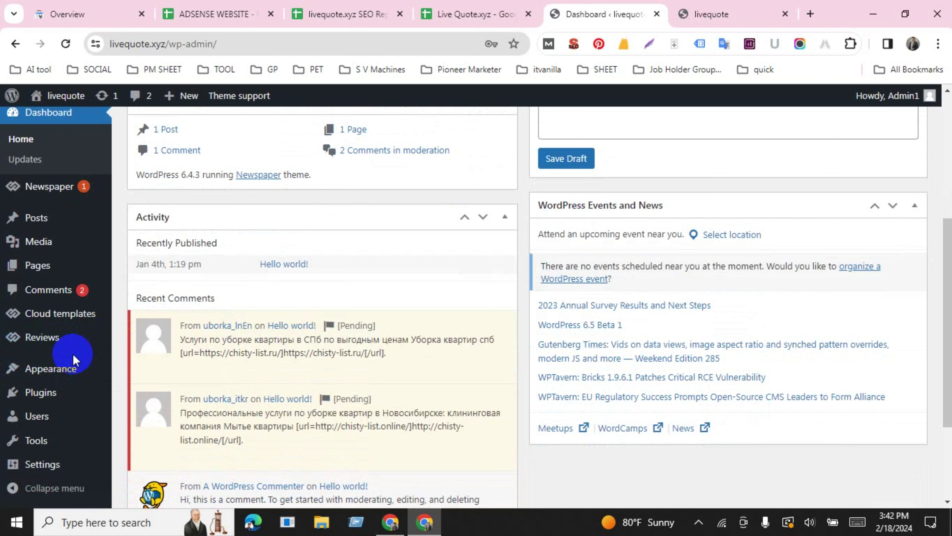
mouse_move(42, 392)
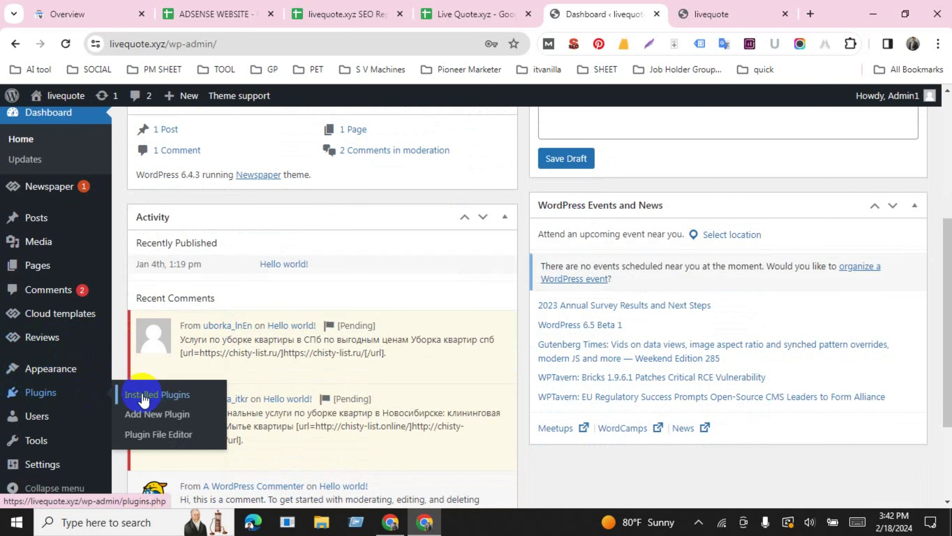
left_click(159, 395)
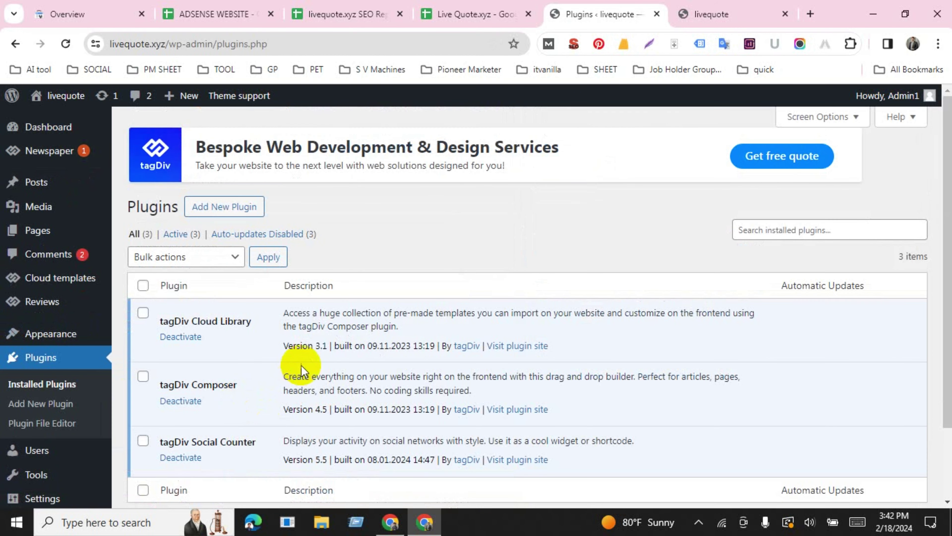
Filter plugins to Active and select the Cloud Library, Composer and Social Counter entries
scroll(318, 364, "down", 2)
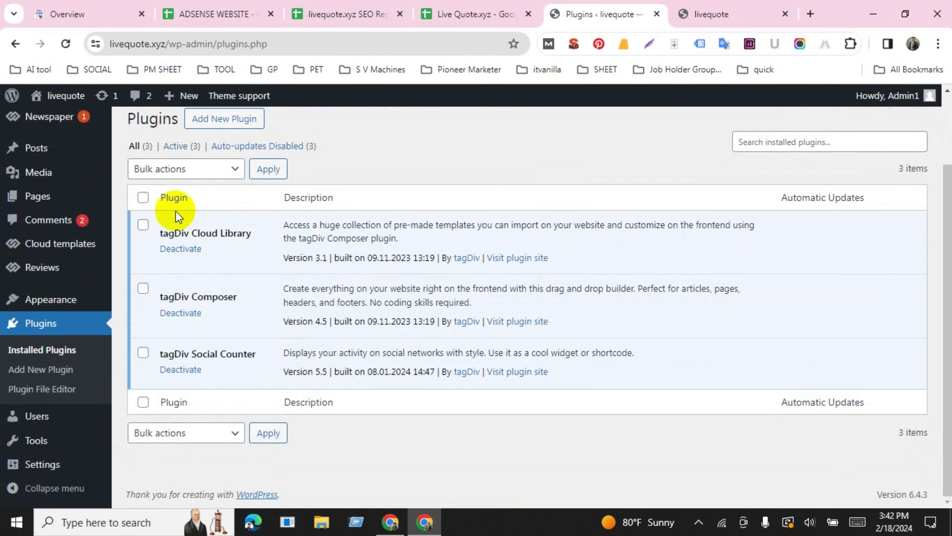
scroll(310, 369, "up", 2)
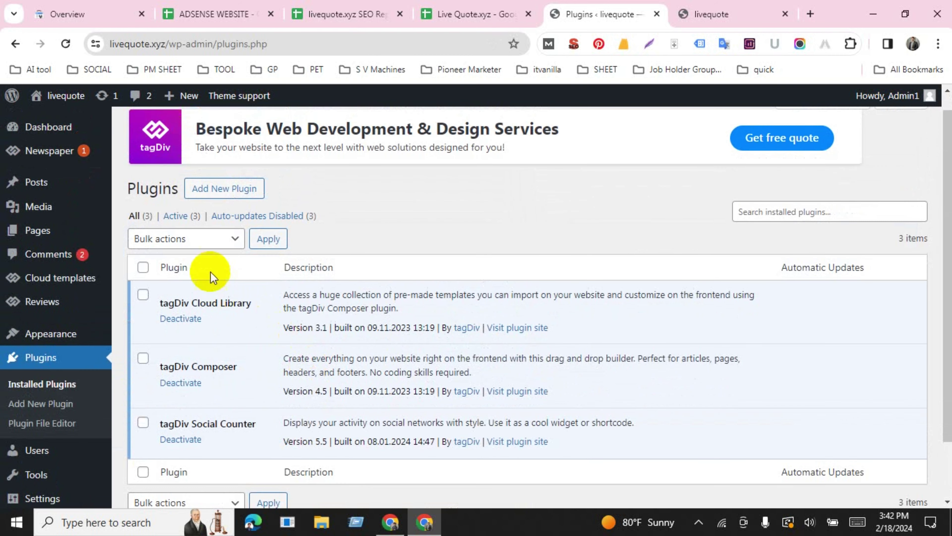
left_click(184, 217)
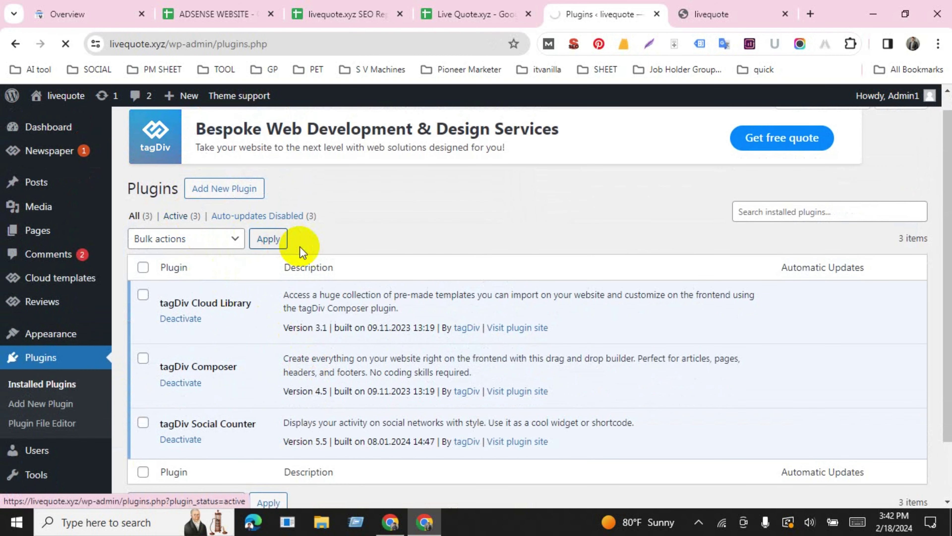
scroll(304, 246, "down", 2)
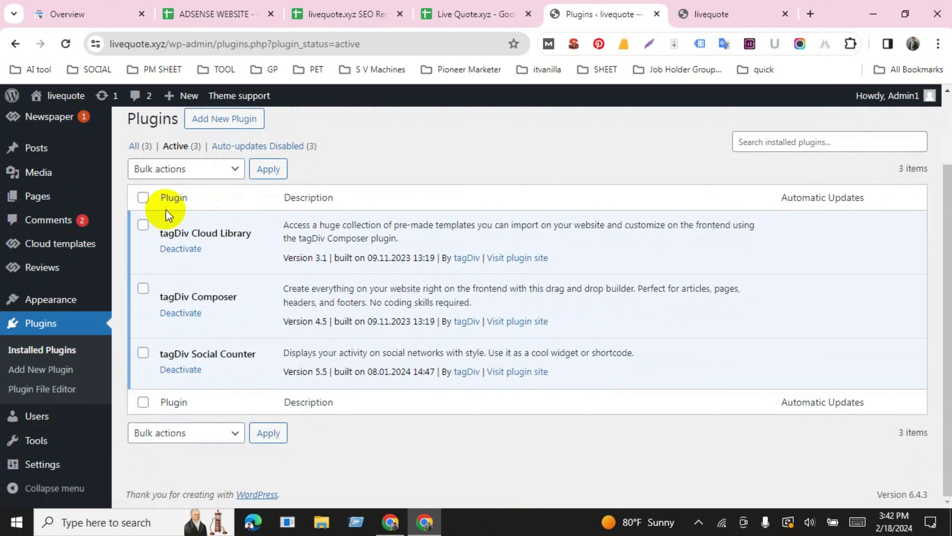
left_click_drag(154, 211, 275, 367)
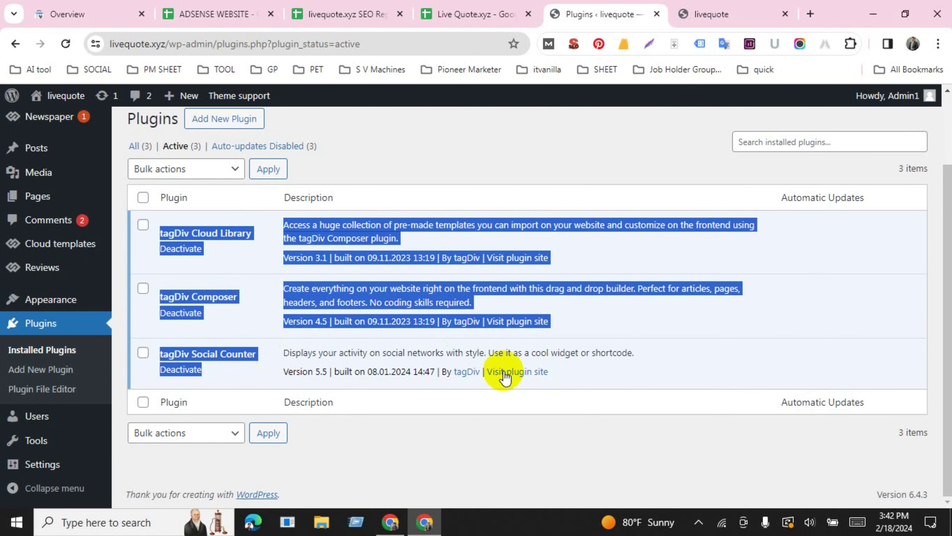
scroll(450, 371, "up", 2)
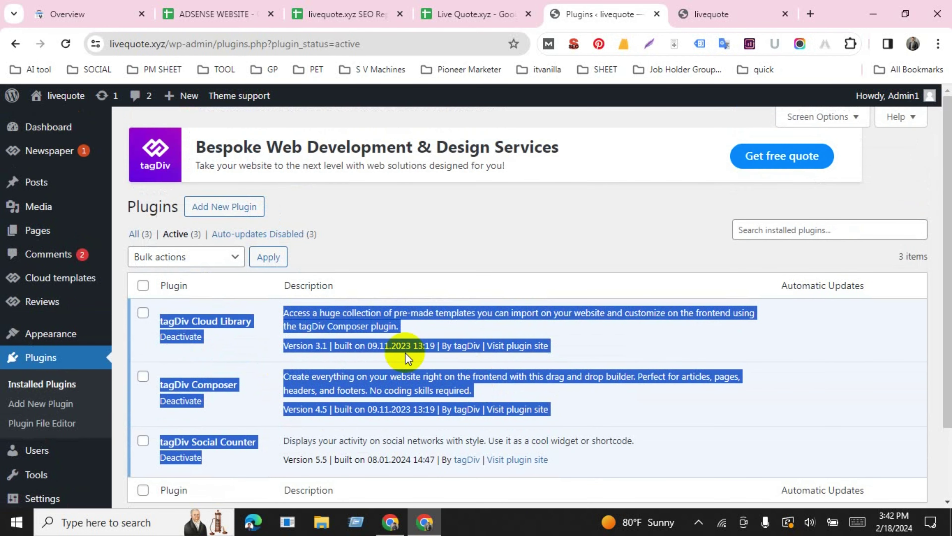
scroll(266, 313, "down", 2)
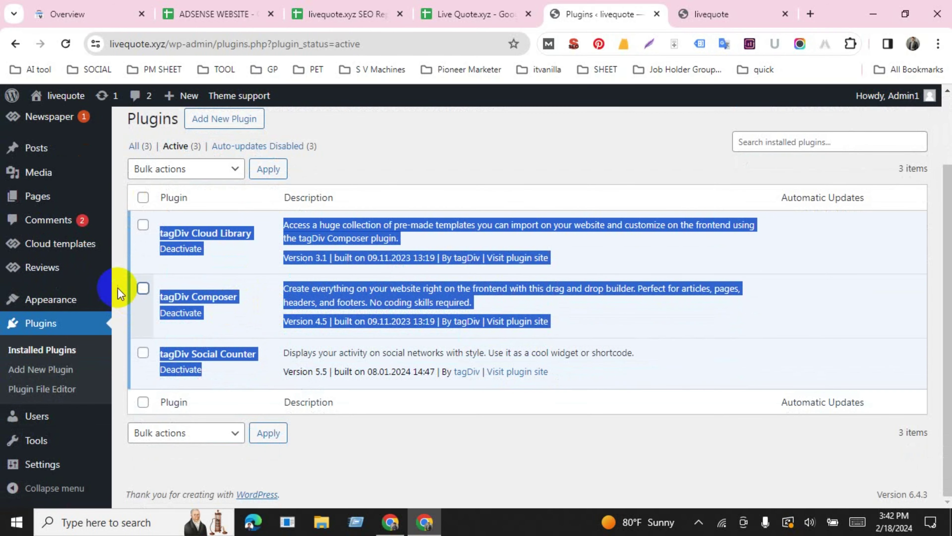
scroll(106, 258, "up", 2)
left_click(60, 153)
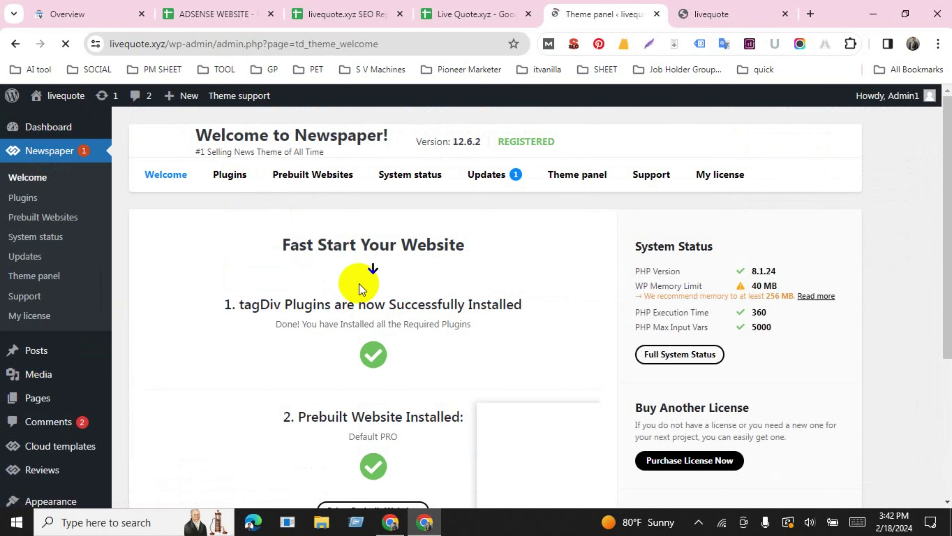
Browse the Newspaper Plugins panel showing tagDiv Composer, Cloud Library and Social Counter active
scroll(375, 287, "down", 1)
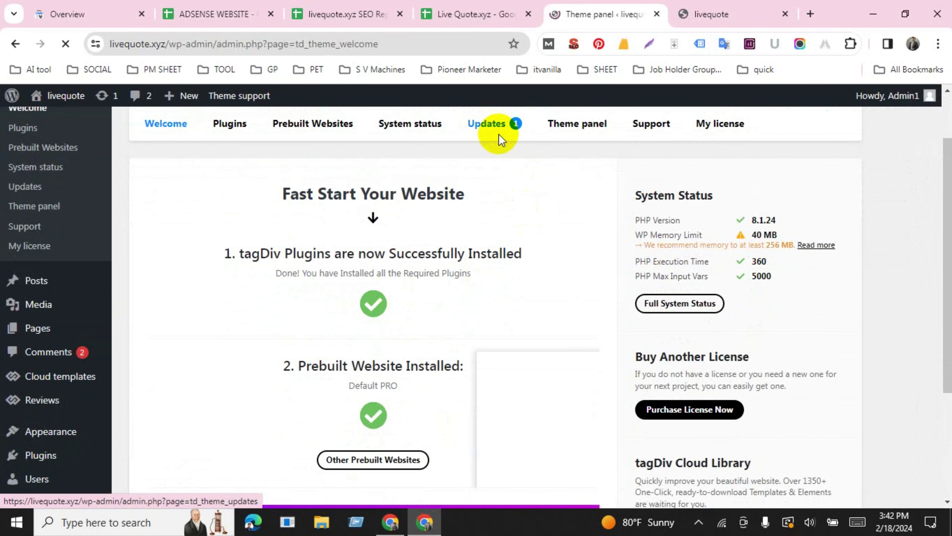
scroll(440, 329, "down", 4)
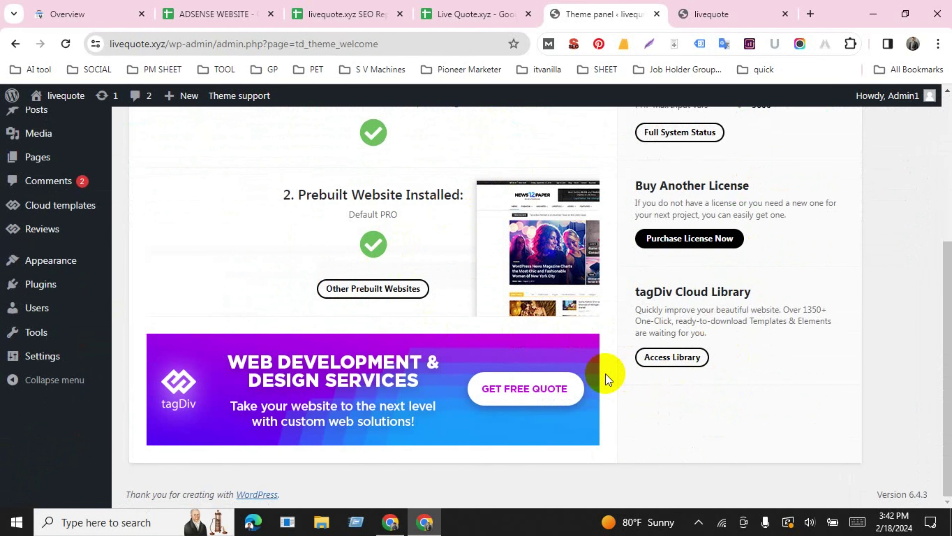
scroll(606, 377, "up", 6)
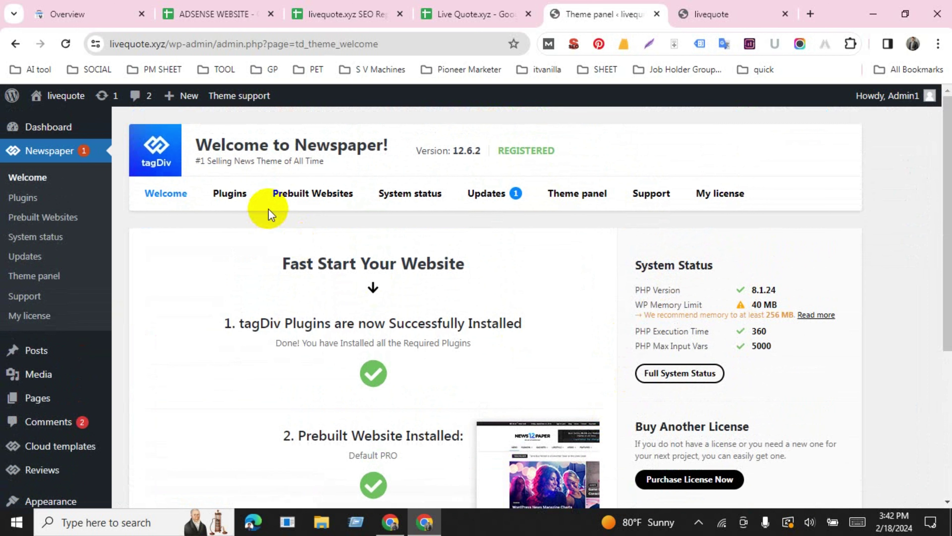
left_click(226, 195)
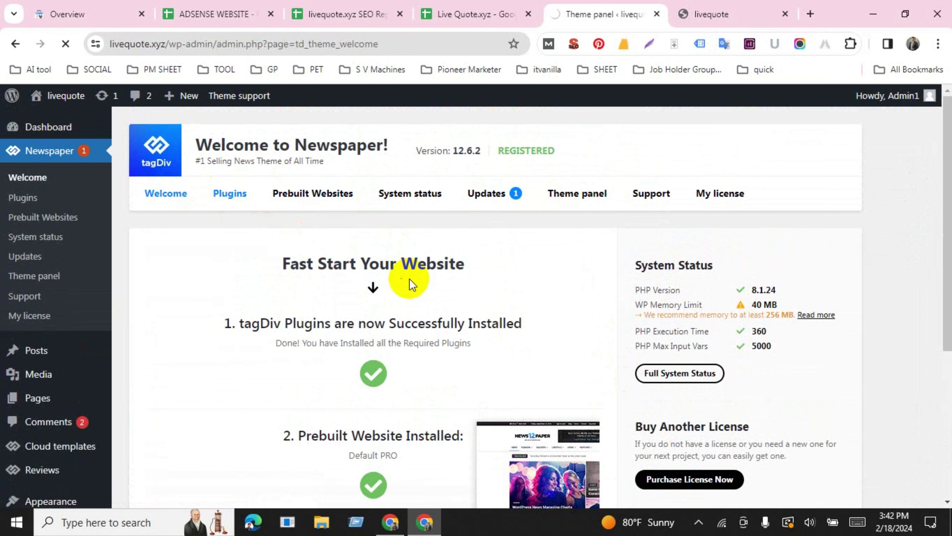
scroll(465, 269, "down", 14)
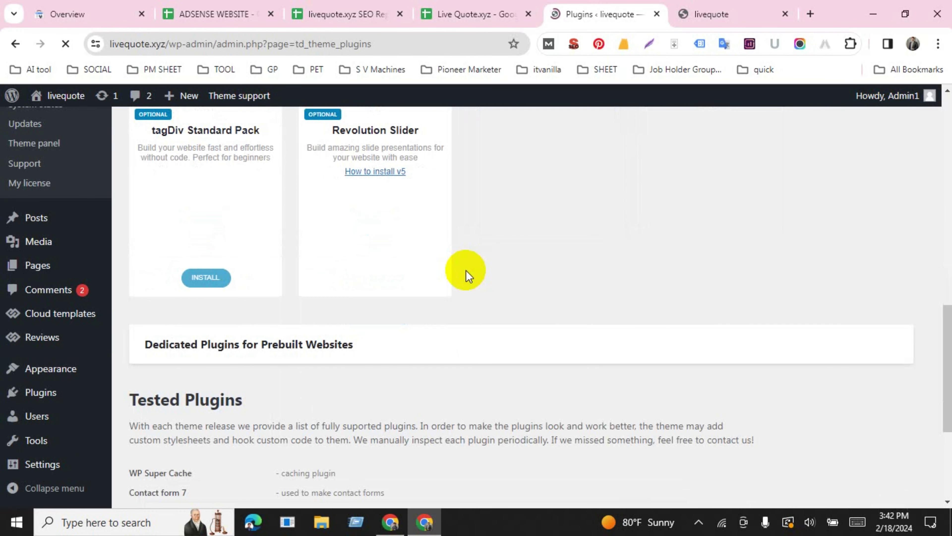
scroll(464, 270, "up", 4)
scroll(466, 272, "up", 5)
scroll(467, 277, "down", 5)
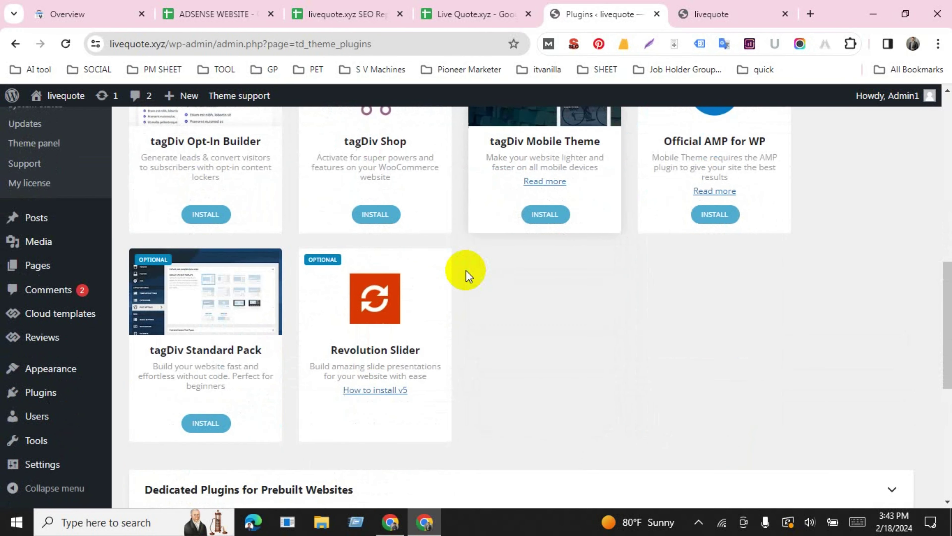
scroll(467, 271, "up", 7)
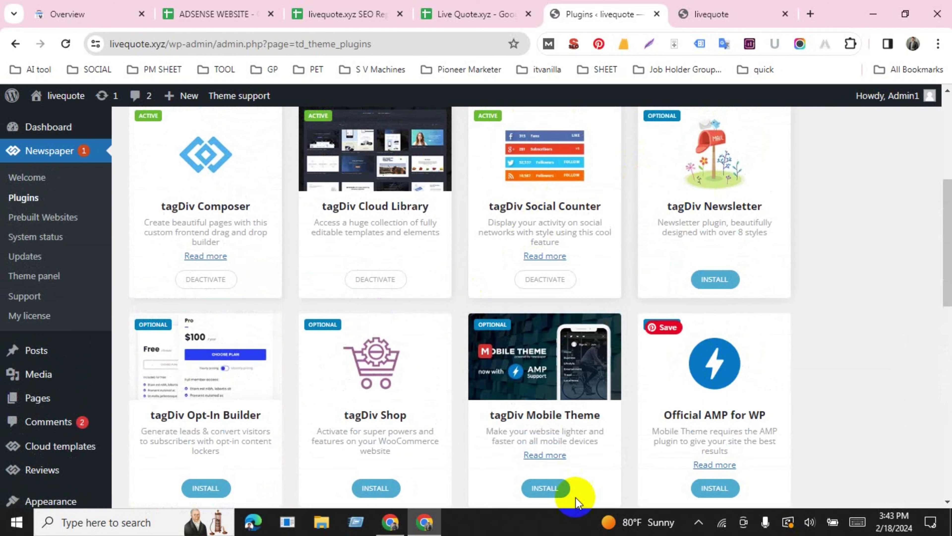
scroll(442, 296, "up", 5)
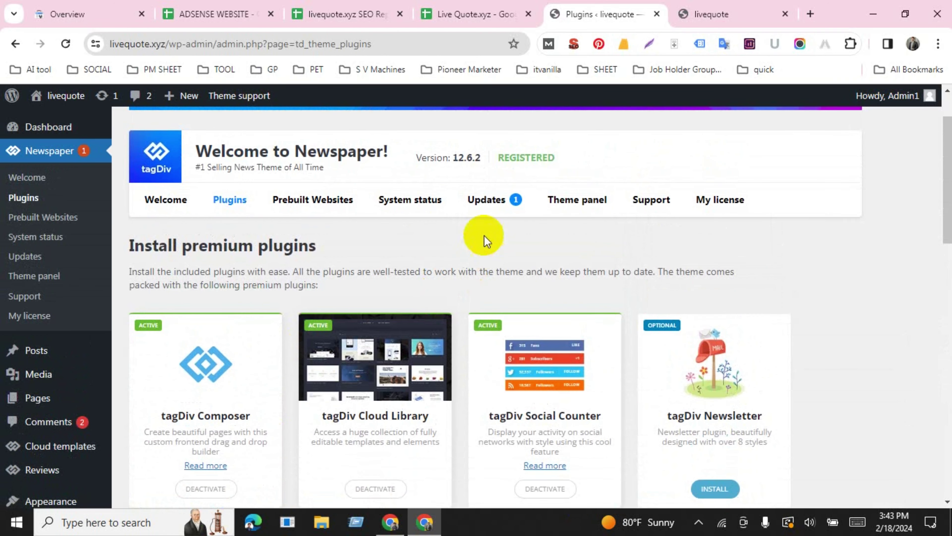
left_click(491, 199)
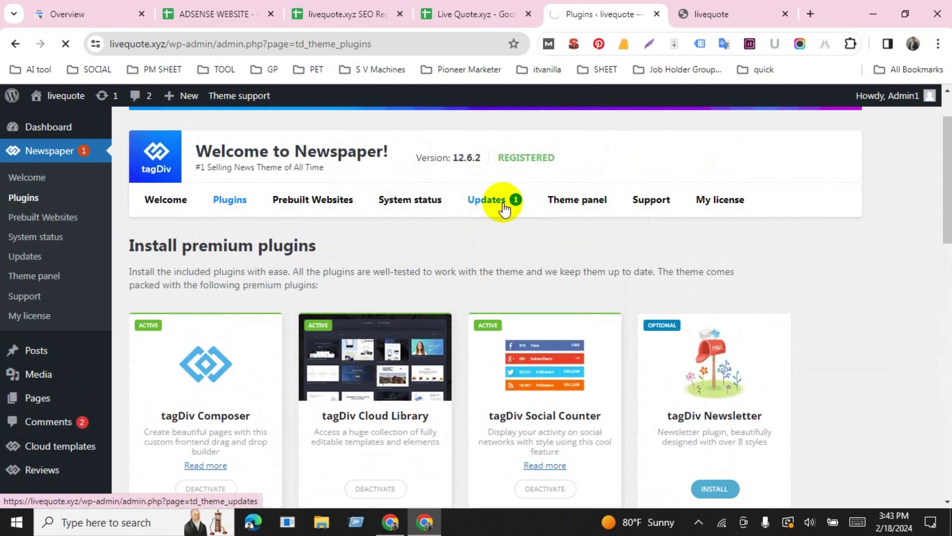
Update the Newspaper theme from 12.6.2 to 12.6.4, including its tagDiv plugins
scroll(517, 277, "down", 4)
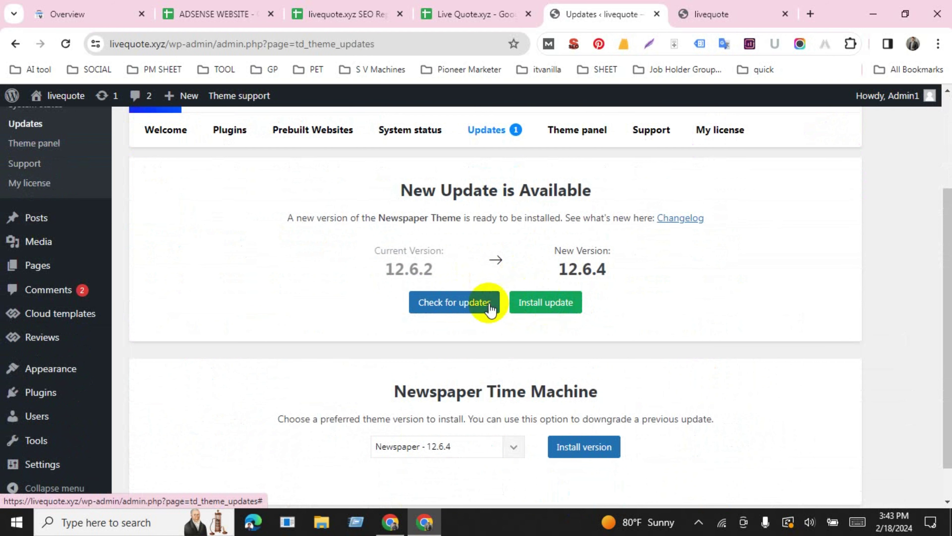
left_click(526, 310)
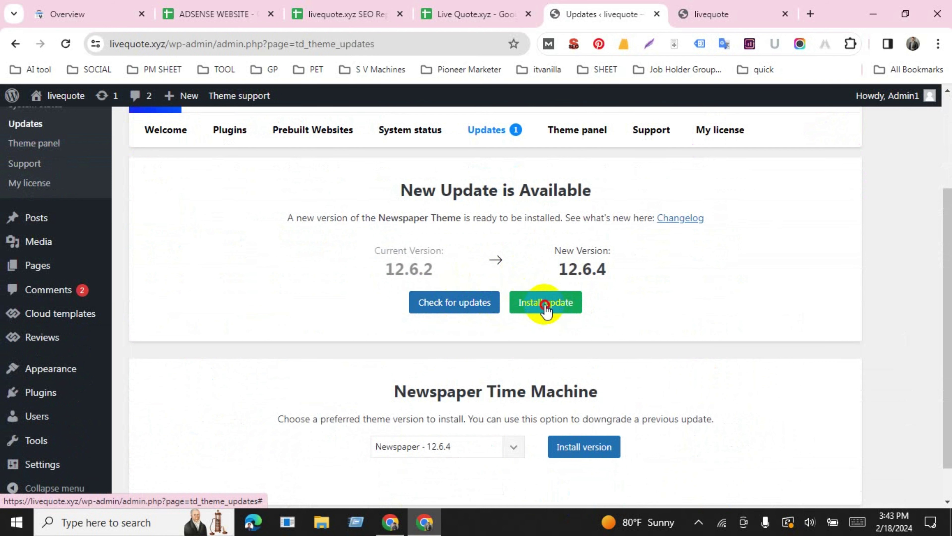
left_click(418, 381)
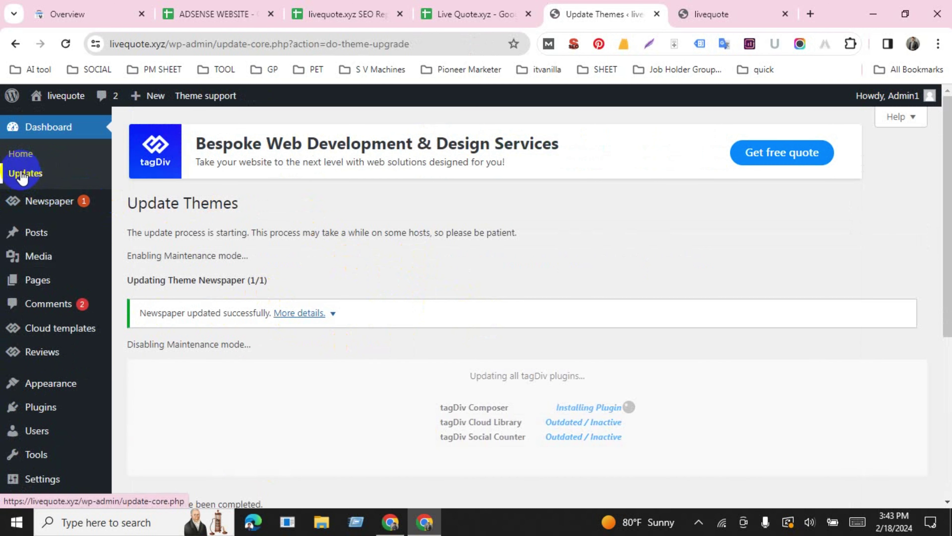
Scroll the update progress, then switch to the live livequote.xyz homepage tab
mouse_move(65, 212)
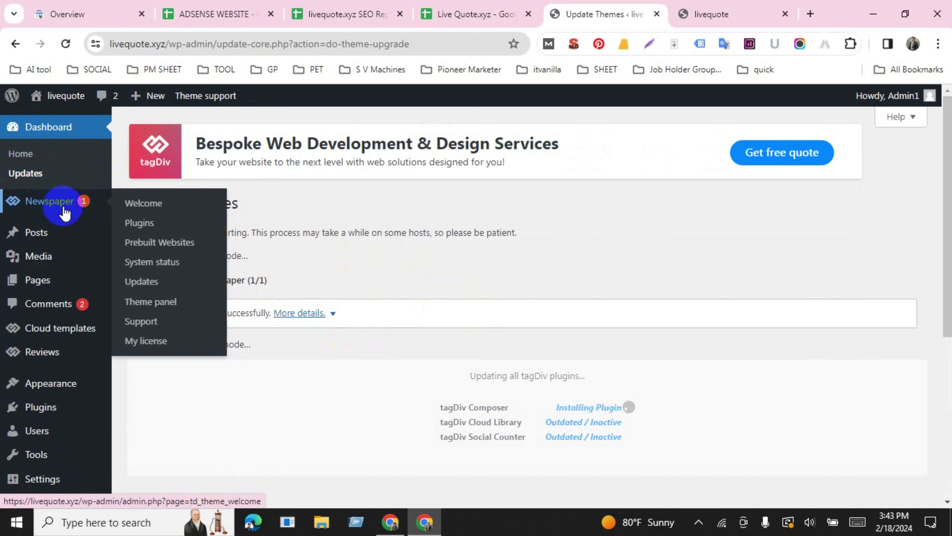
scroll(525, 319, "down", 5)
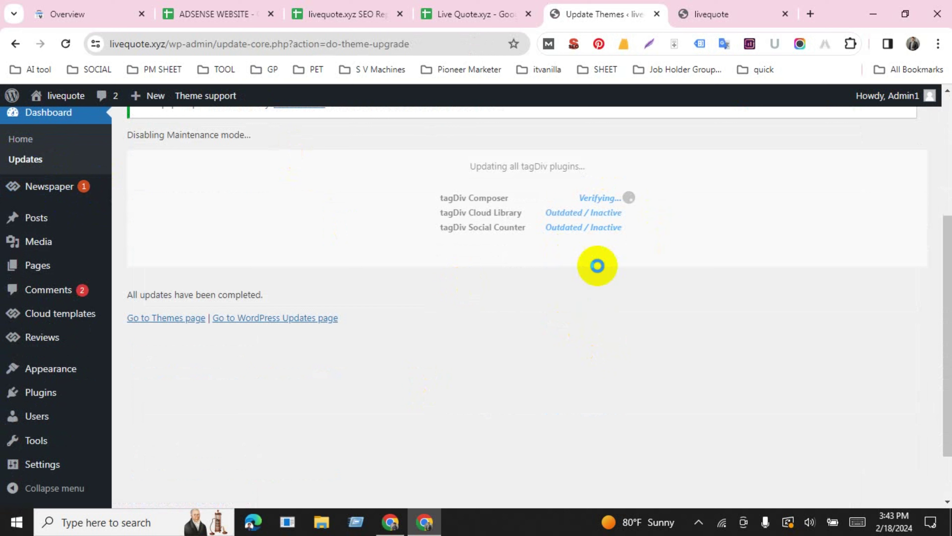
mouse_move(102, 268)
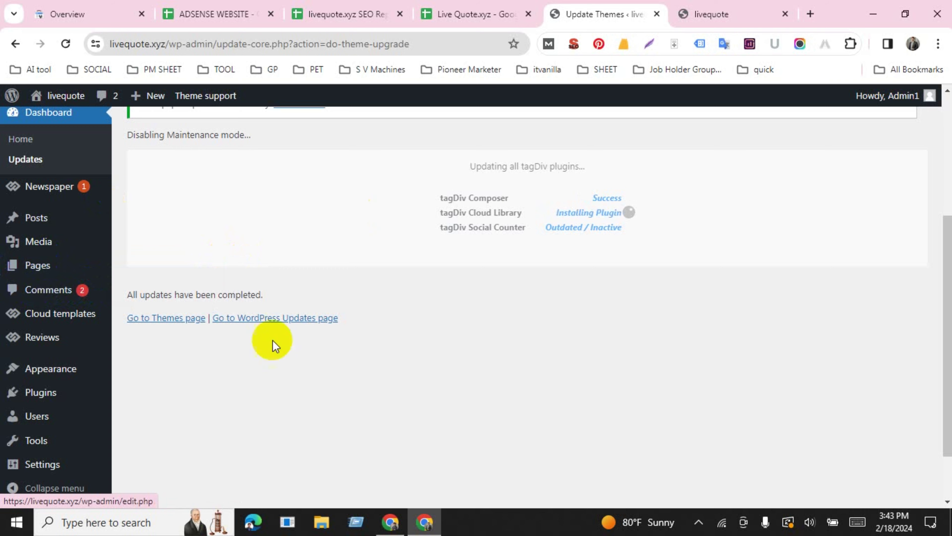
left_click(702, 14)
Browse the livequote homepage's Newspaper layout, then return to the plugin update progress
scroll(304, 221, "down", 5)
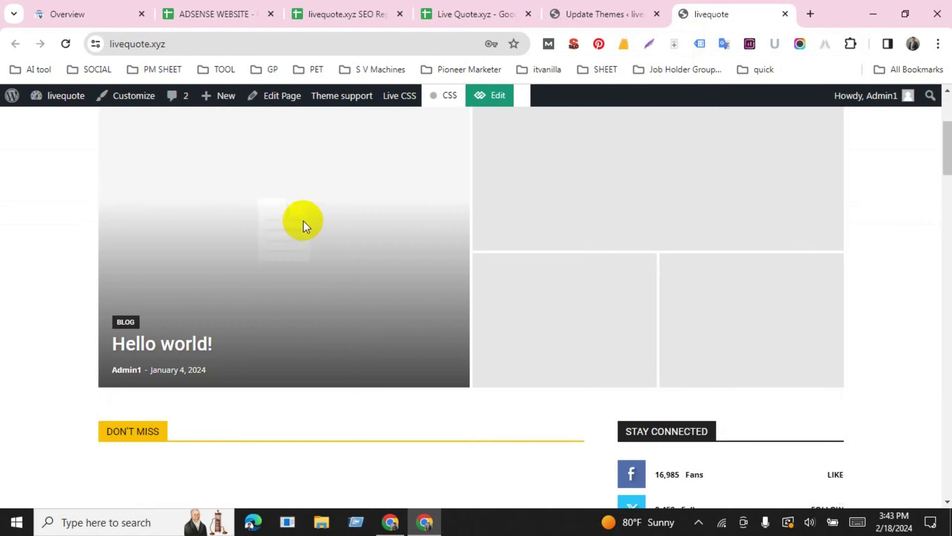
scroll(362, 200, "up", 5)
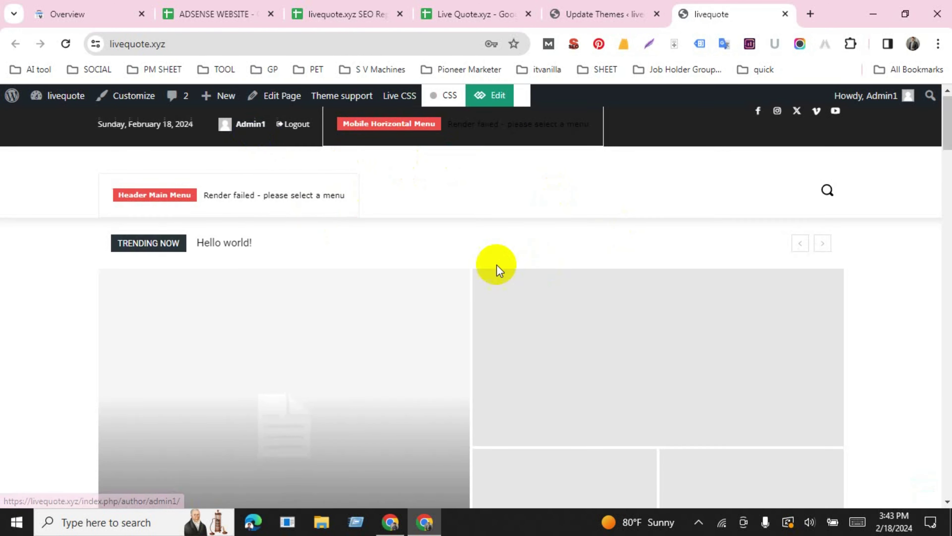
scroll(495, 268, "down", 15)
scroll(313, 267, "down", 20)
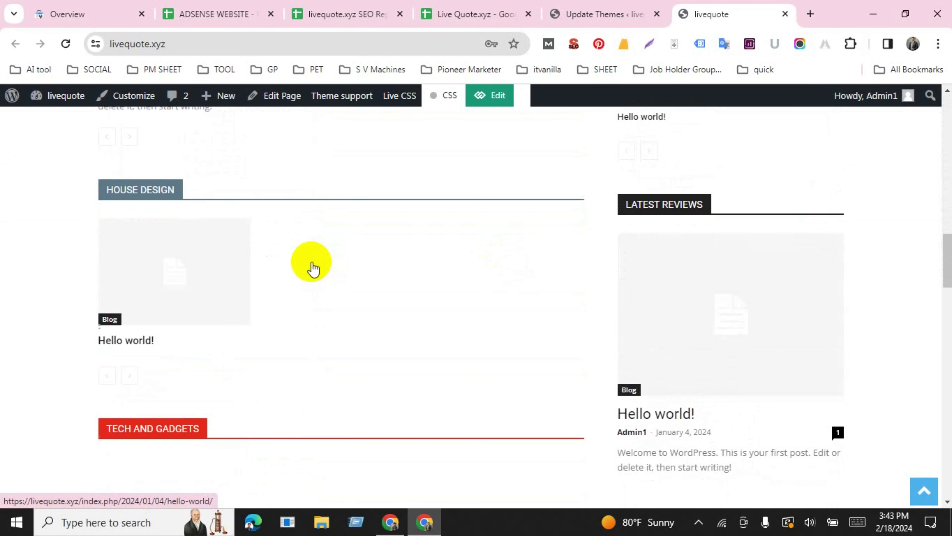
scroll(361, 251, "up", 4)
scroll(362, 251, "up", 20)
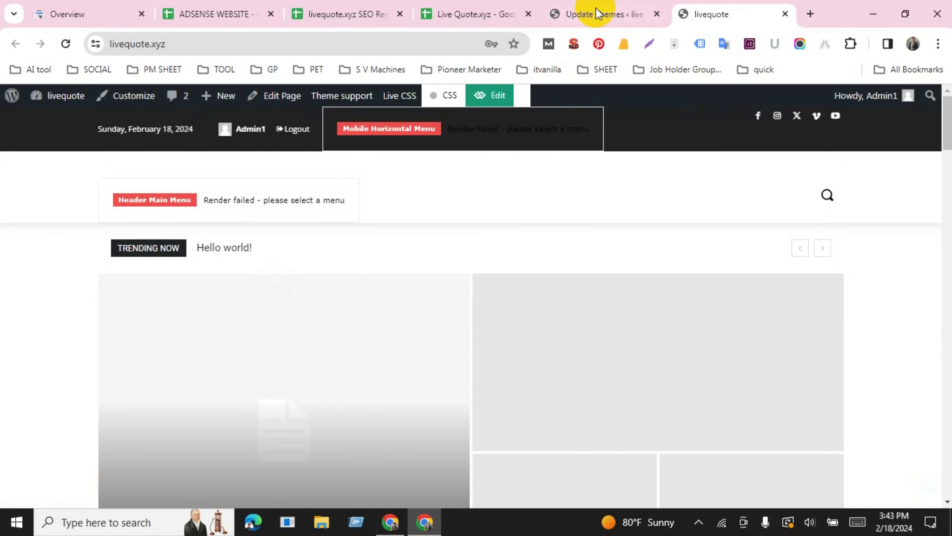
left_click(601, 14)
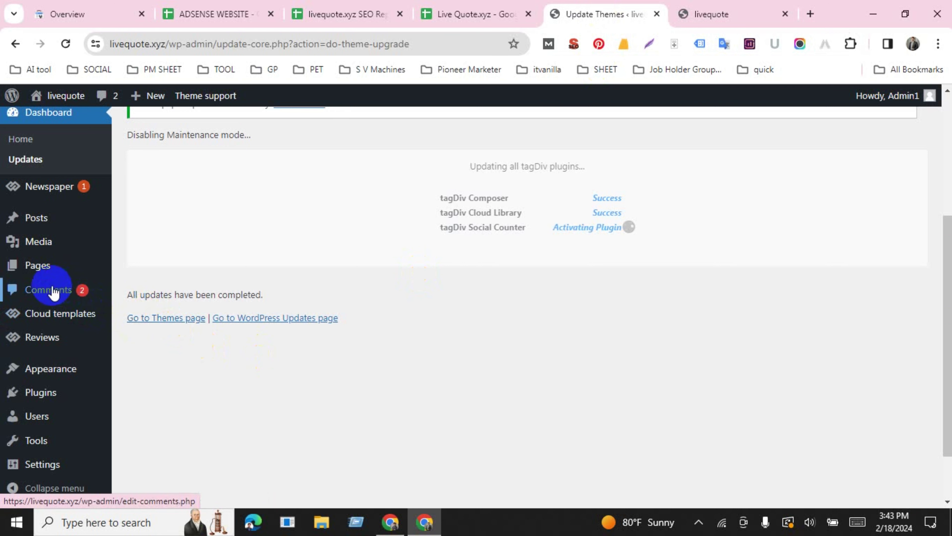
Go to Comments and scroll through the three comments on 'Hello world!'
left_click(49, 295)
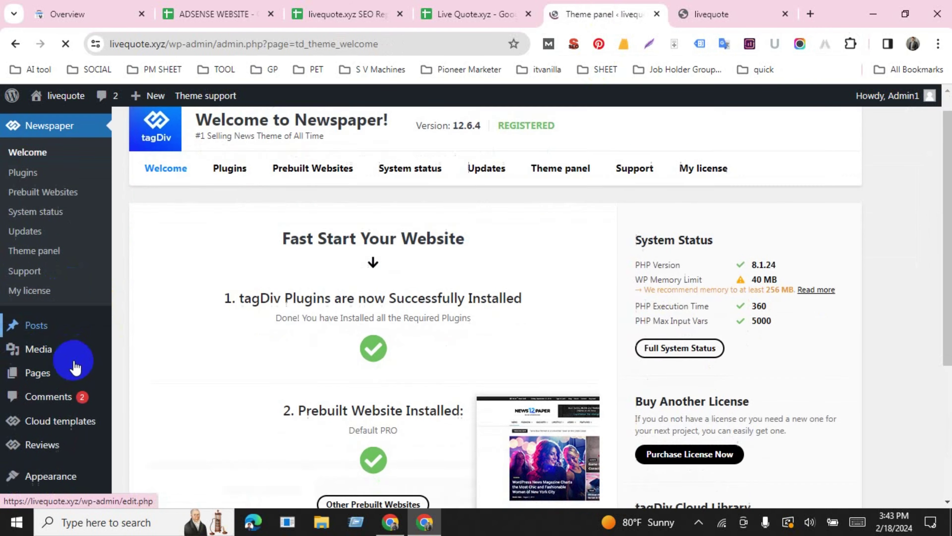
scroll(52, 358, "down", 2)
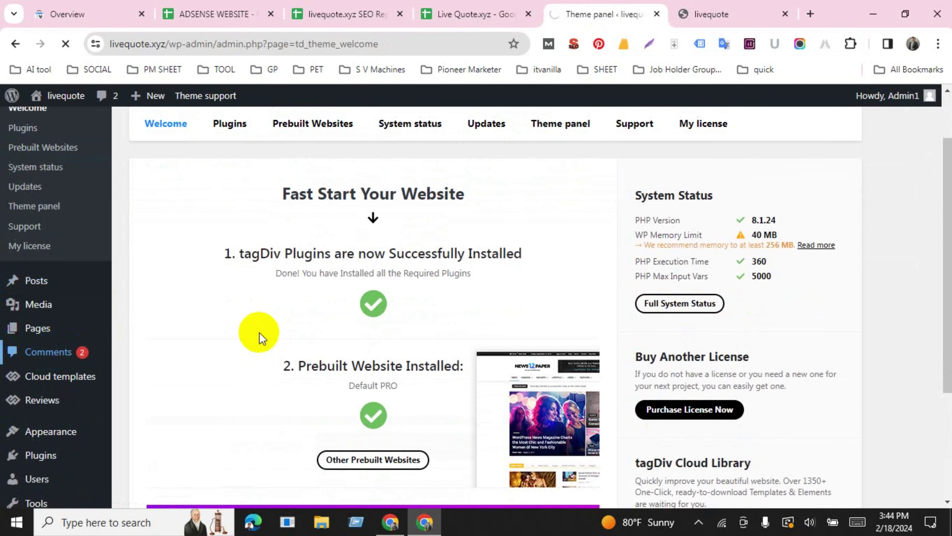
scroll(425, 349, "down", 3)
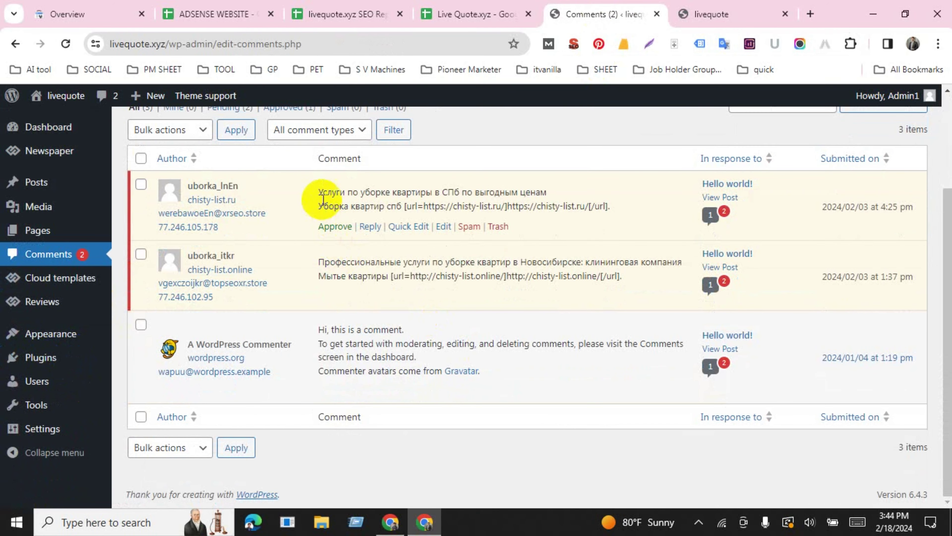
Highlight the text of each of the three listed comments
left_click_drag(317, 195, 610, 206)
left_click_drag(282, 266, 578, 276)
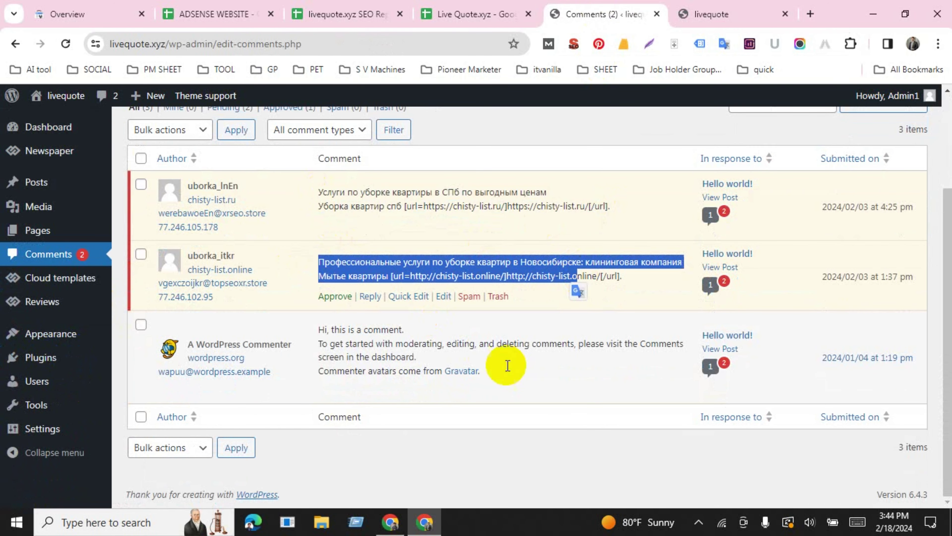
left_click_drag(501, 366, 268, 300)
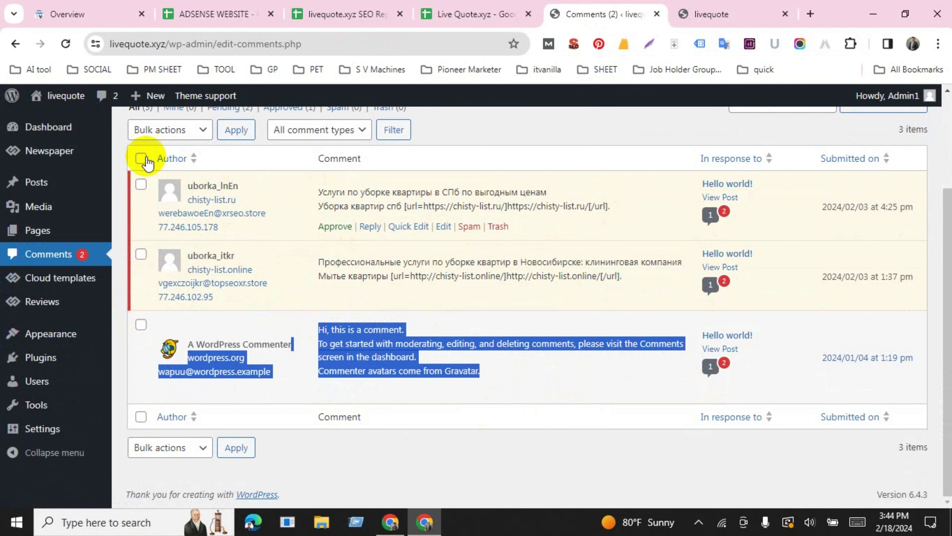
Bulk-delete all three comments with Move to Trash, then dismiss the deletion notice
left_click(200, 131)
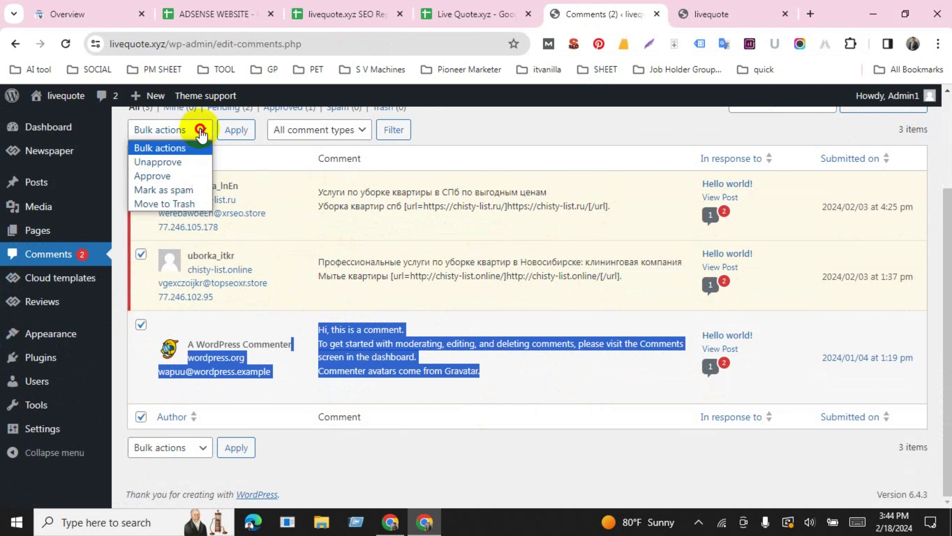
left_click(186, 203)
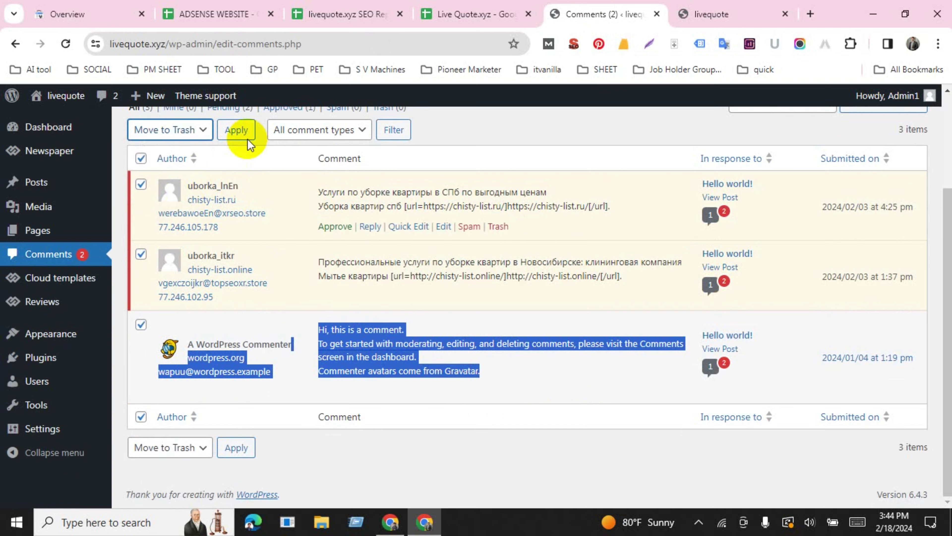
left_click(247, 131)
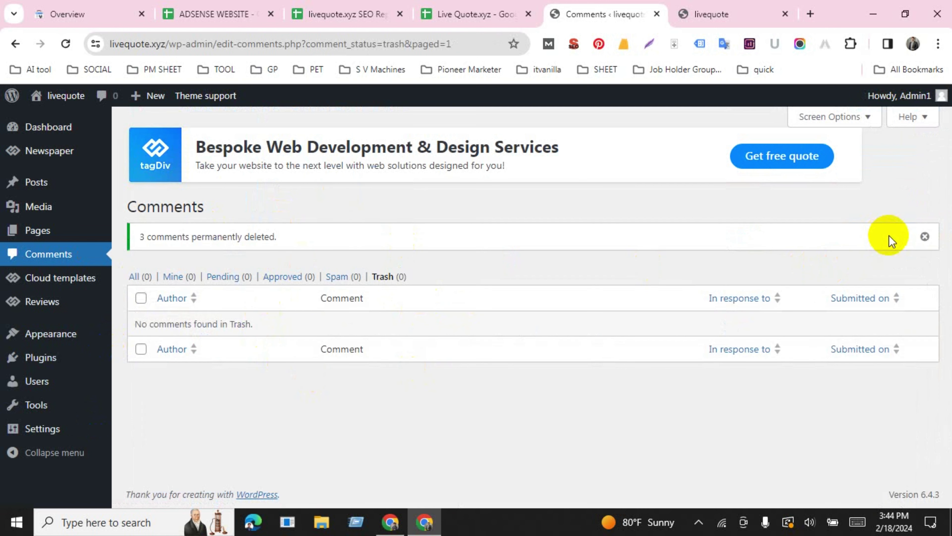
left_click(925, 238)
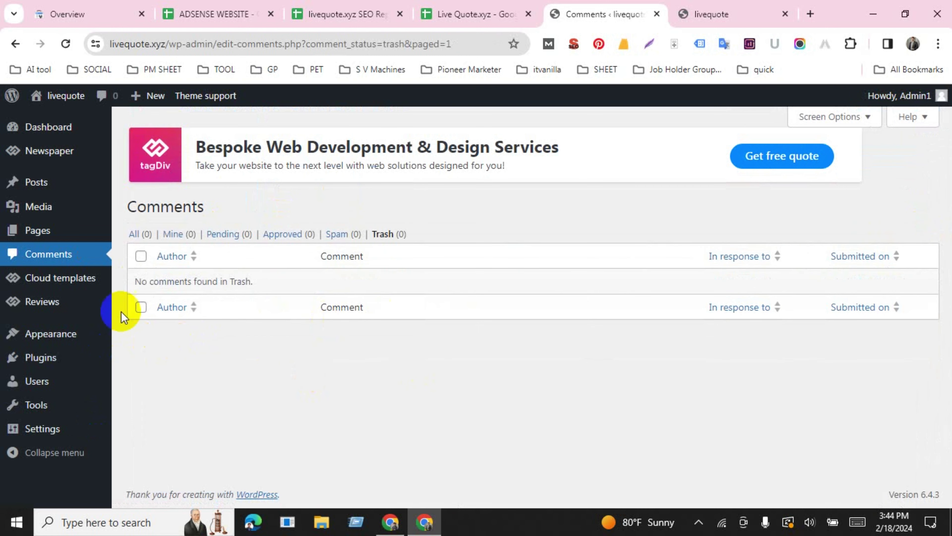
left_click(44, 207)
mouse_move(45, 235)
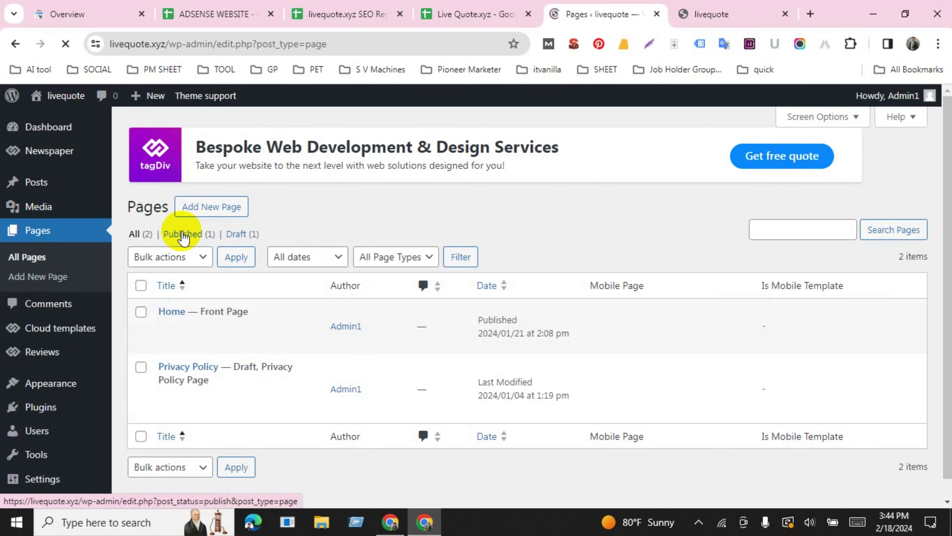
Scroll the Pages list and highlight the Home and Privacy Policy titles
scroll(372, 308, "down", 1)
left_click_drag(154, 287, 217, 369)
left_click(503, 469)
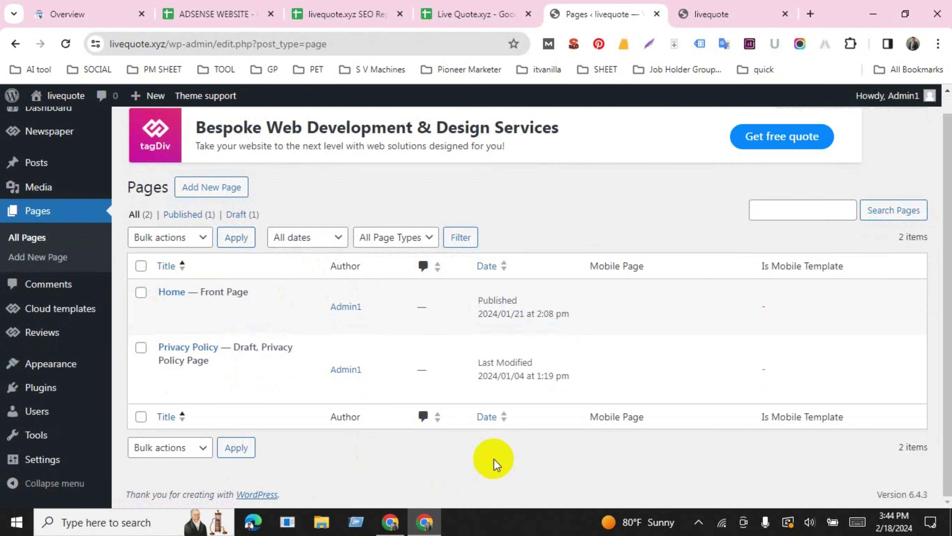
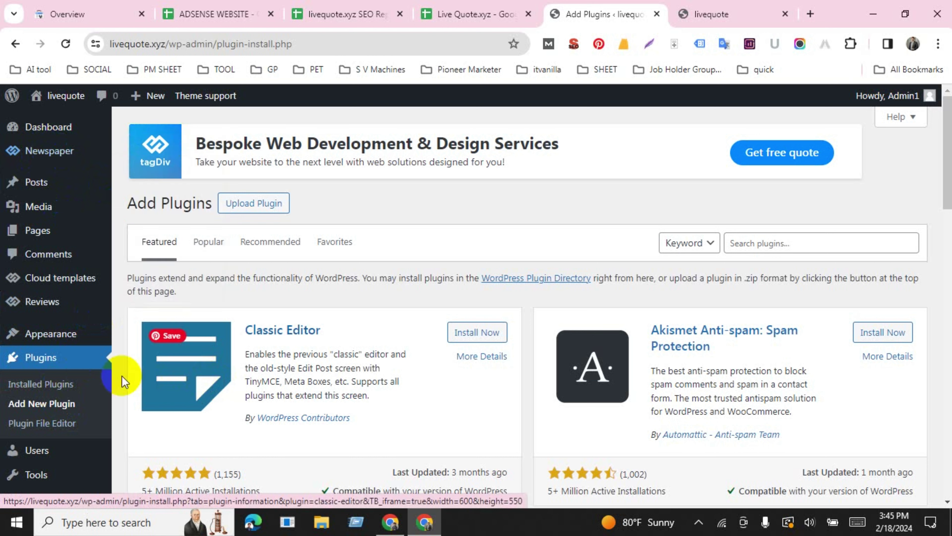
Install the Classic Editor plugin, reloading Add Plugins when needed, then activate it
left_click(491, 333)
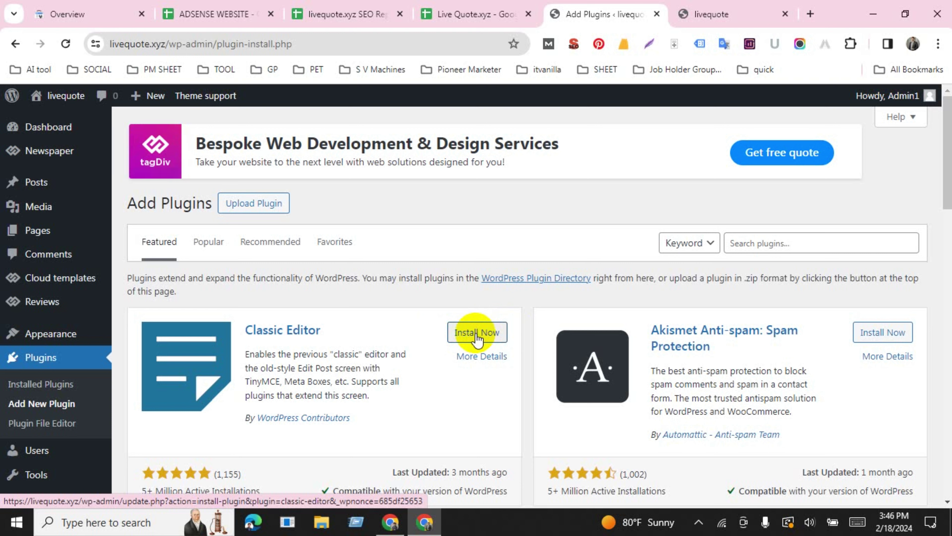
left_click(23, 407)
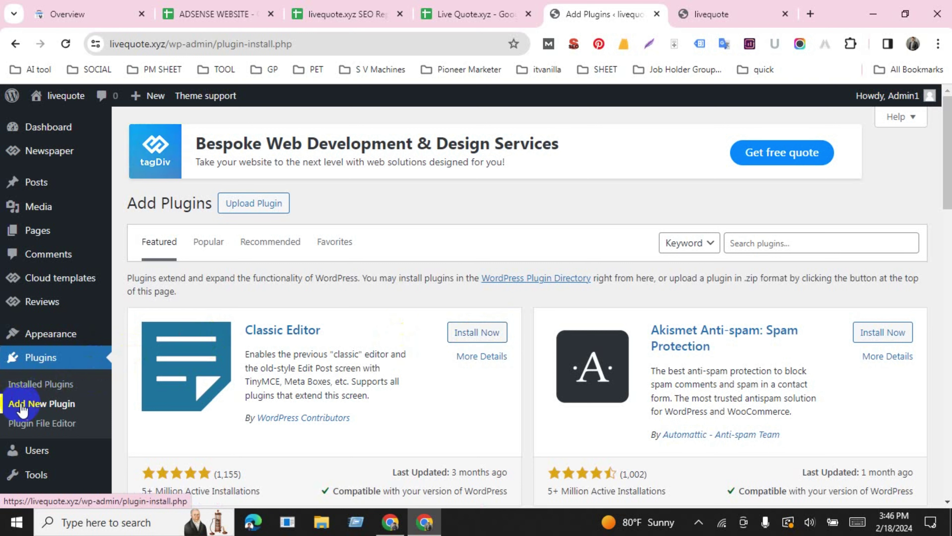
left_click(752, 245)
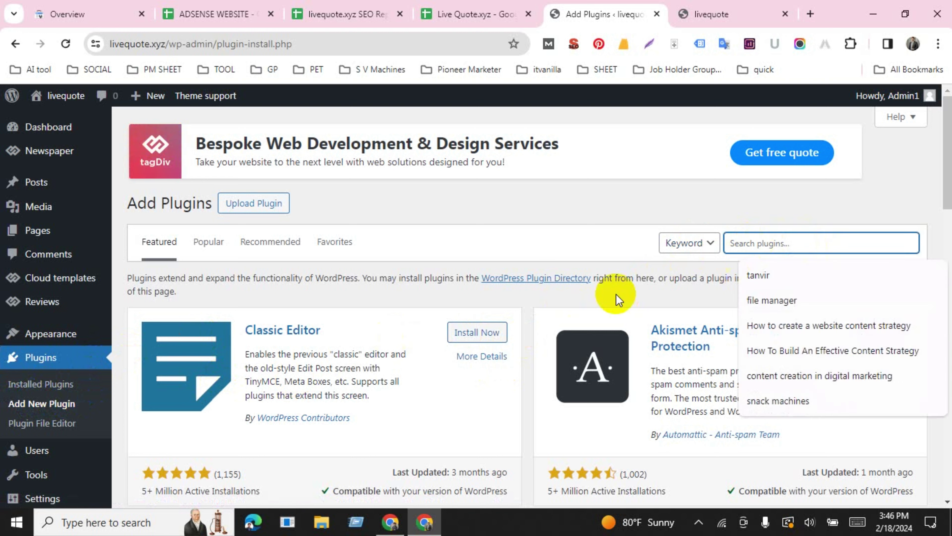
left_click(484, 333)
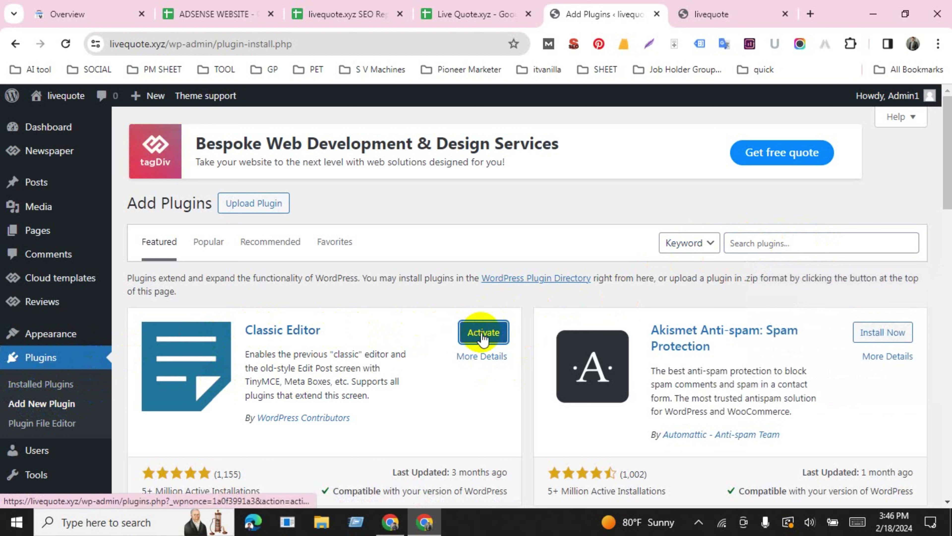
left_click(483, 333)
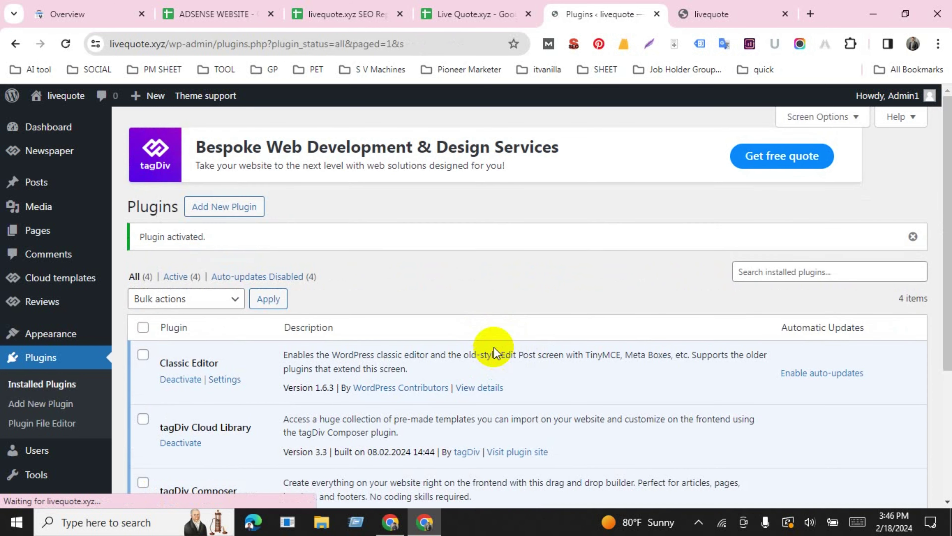
Scroll the Plugins page, then head to the Pages menu to start a new page
scroll(400, 415, "down", 3)
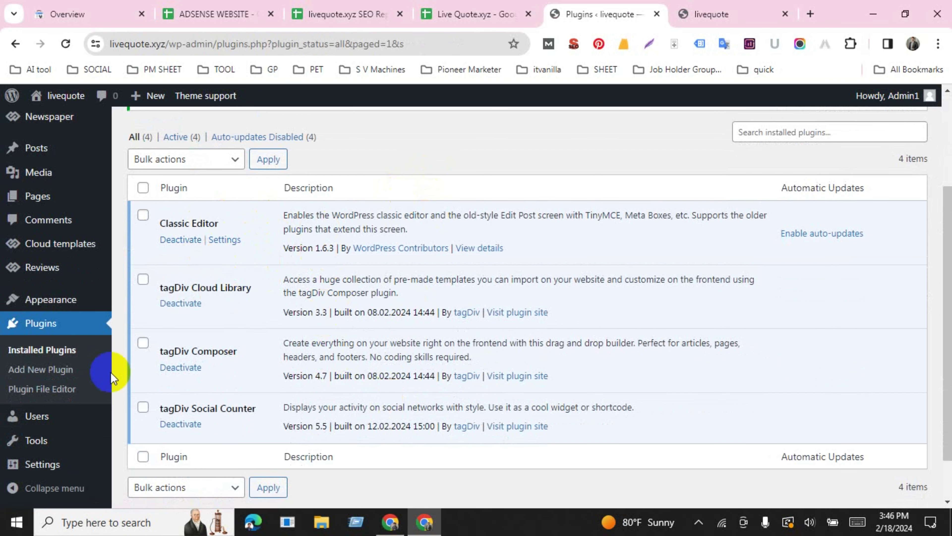
scroll(117, 319, "up", 3)
mouse_move(26, 231)
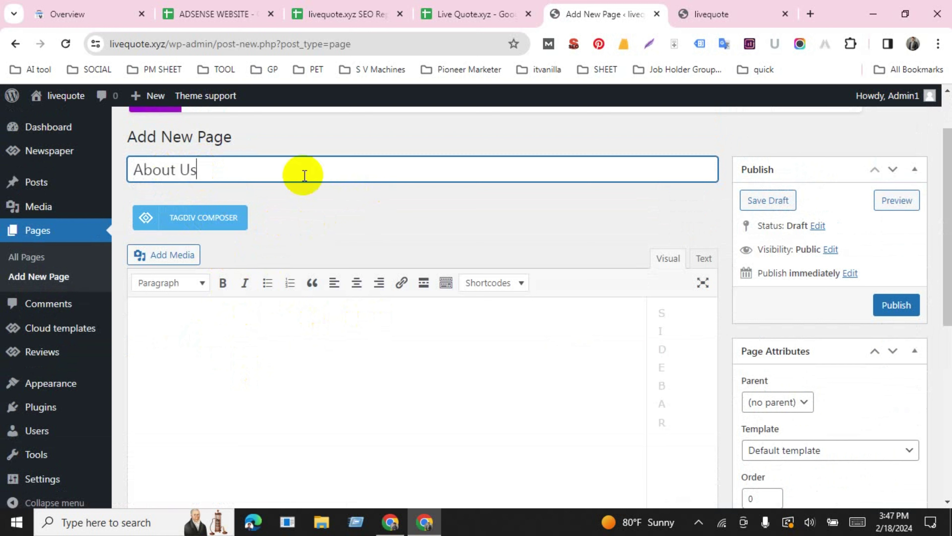
Copy the 'About Us' title into the page body
left_click_drag(213, 169, 85, 170)
key("ctrl+c")
mouse_move(220, 231)
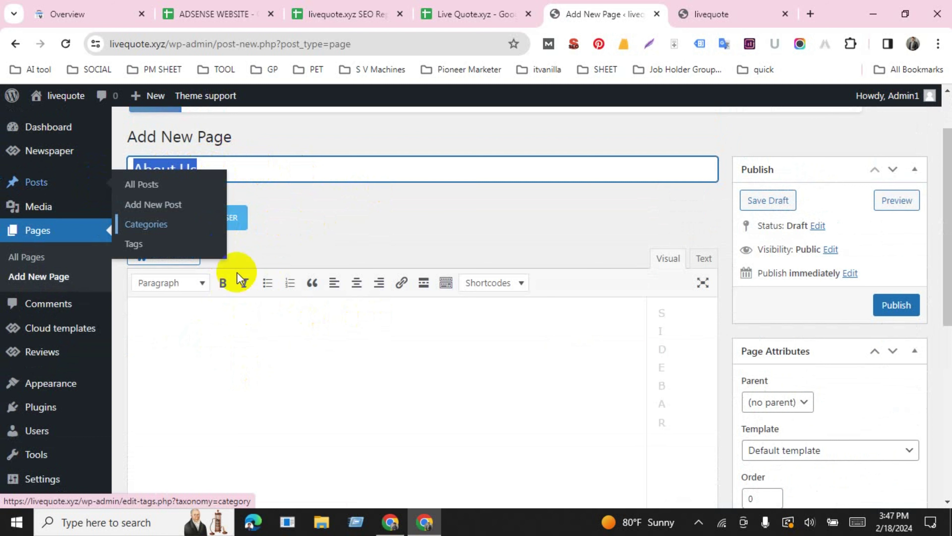
left_click(284, 339)
key("ctrl+v")
scroll(298, 341, "down", 10)
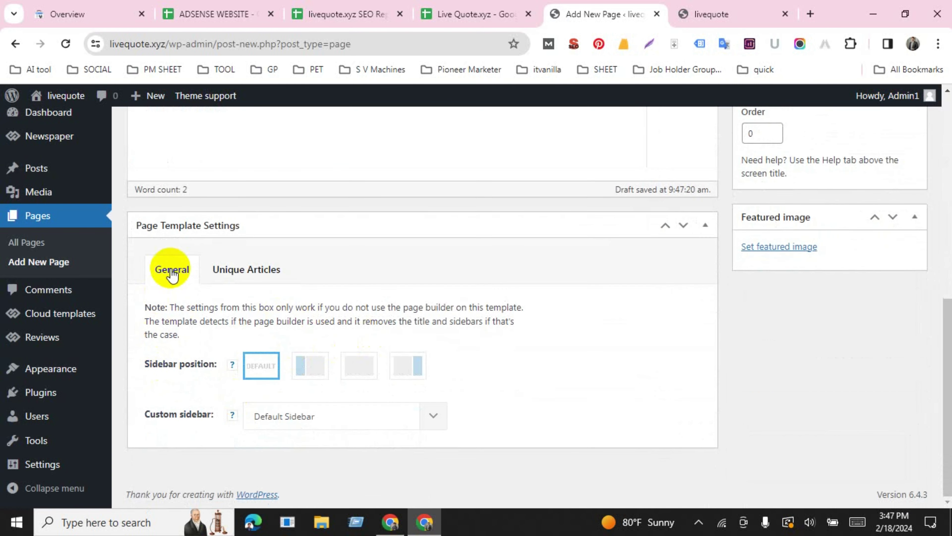
scroll(326, 406, "up", 3)
scroll(325, 406, "down", 3)
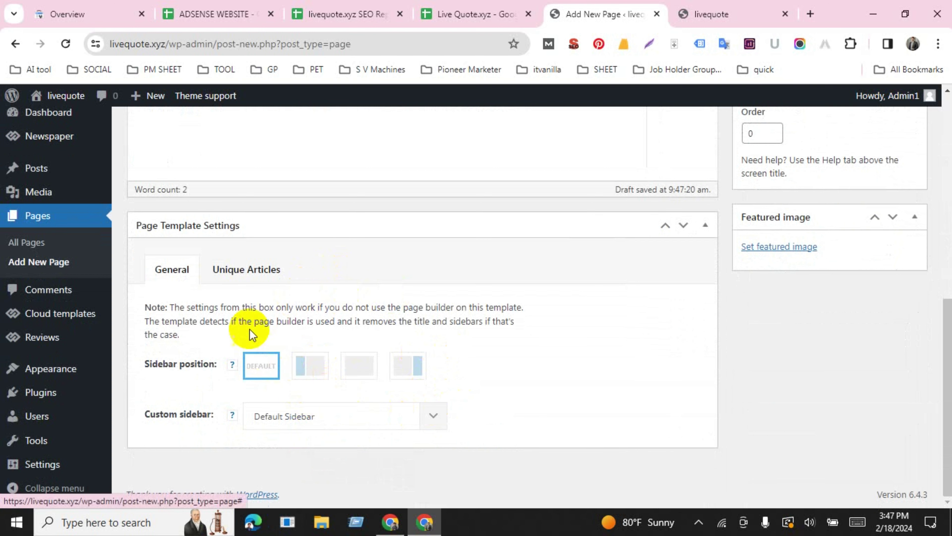
scroll(574, 390, "up", 3)
scroll(573, 390, "up", 5)
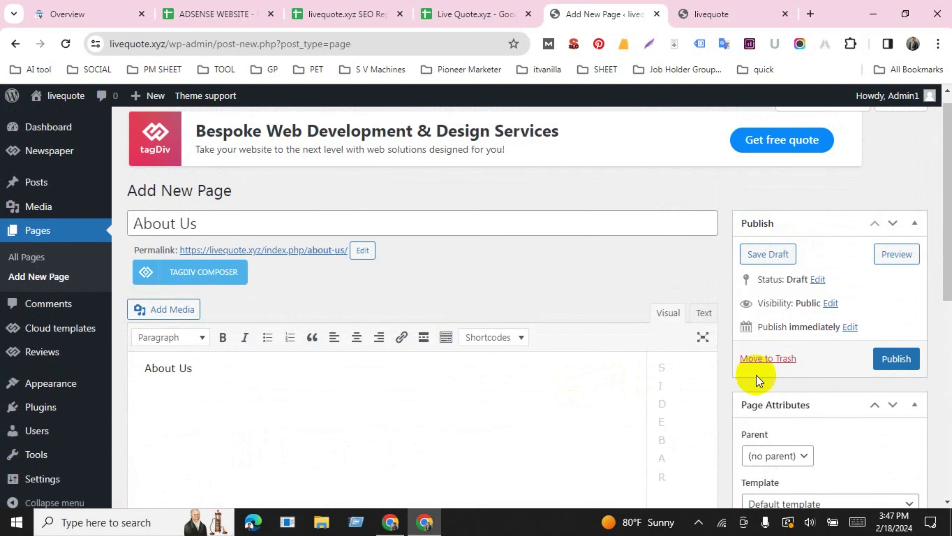
Publish the About Us page
left_click(897, 360)
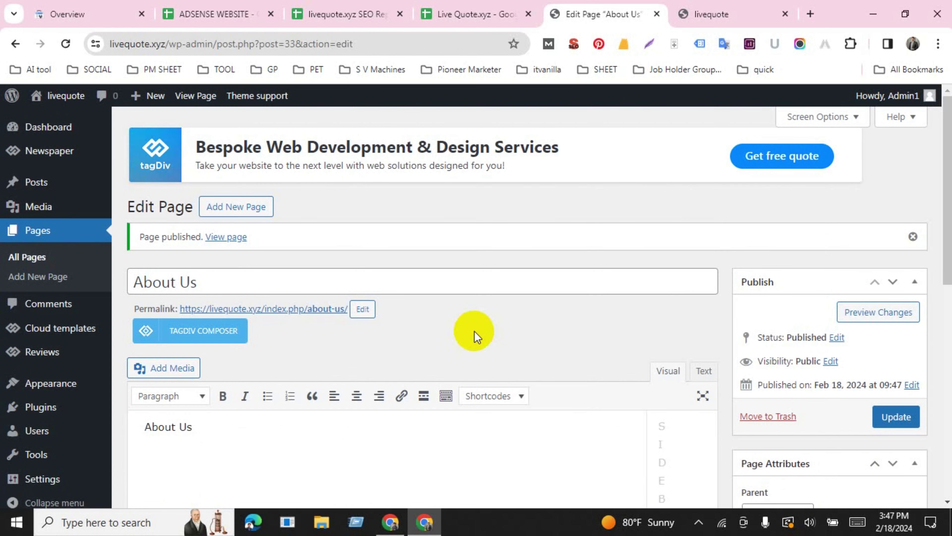
scroll(475, 330, "down", 2)
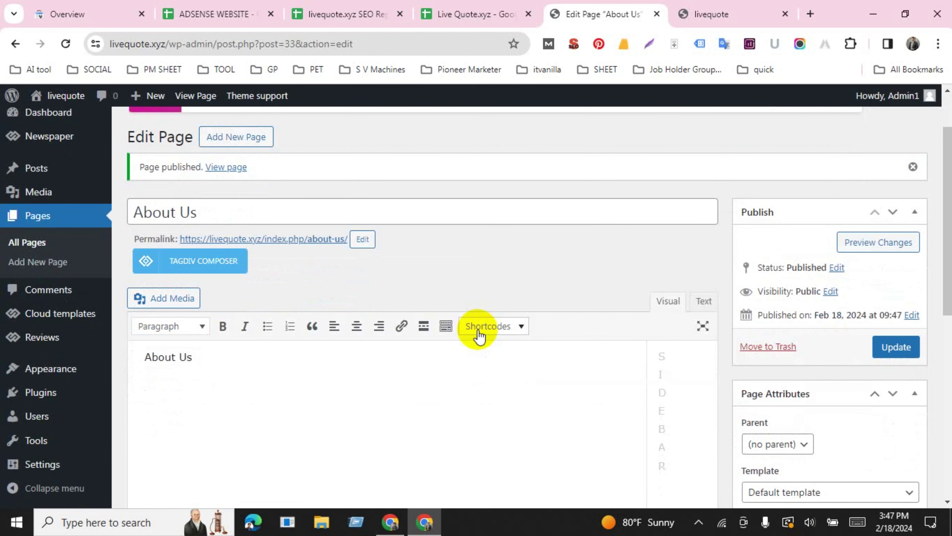
scroll(479, 335, "up", 2)
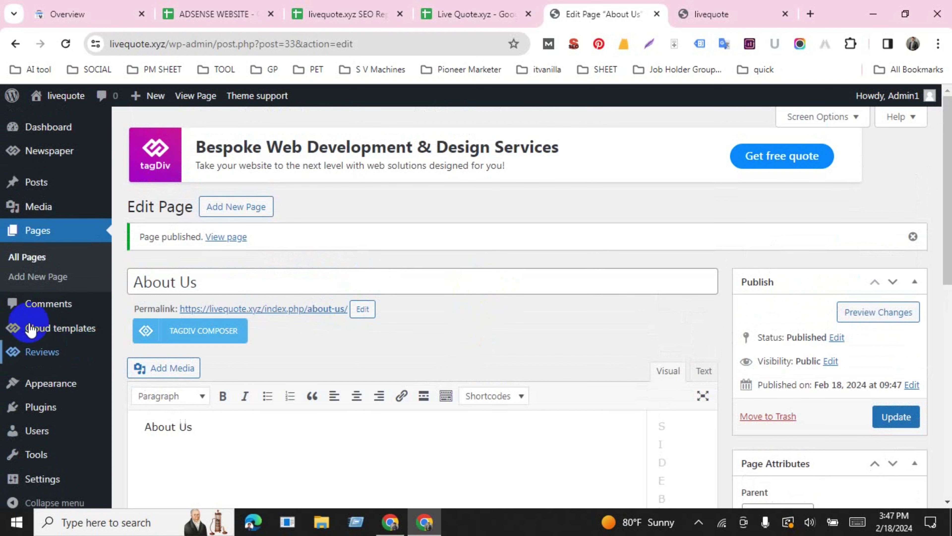
scroll(459, 358, "down", 7)
scroll(317, 361, "down", 5)
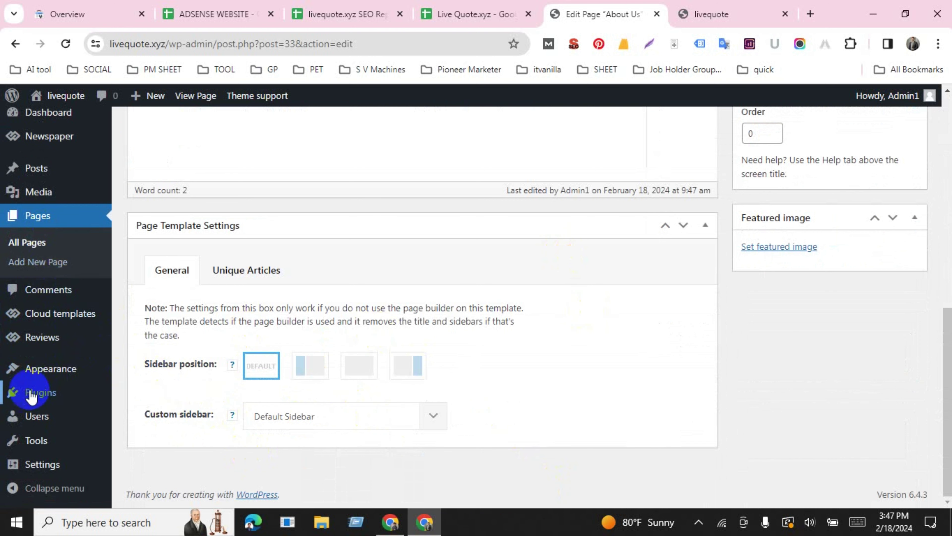
Search the Add Plugins page for 'yoast seo'
mouse_move(52, 396)
left_click(154, 398)
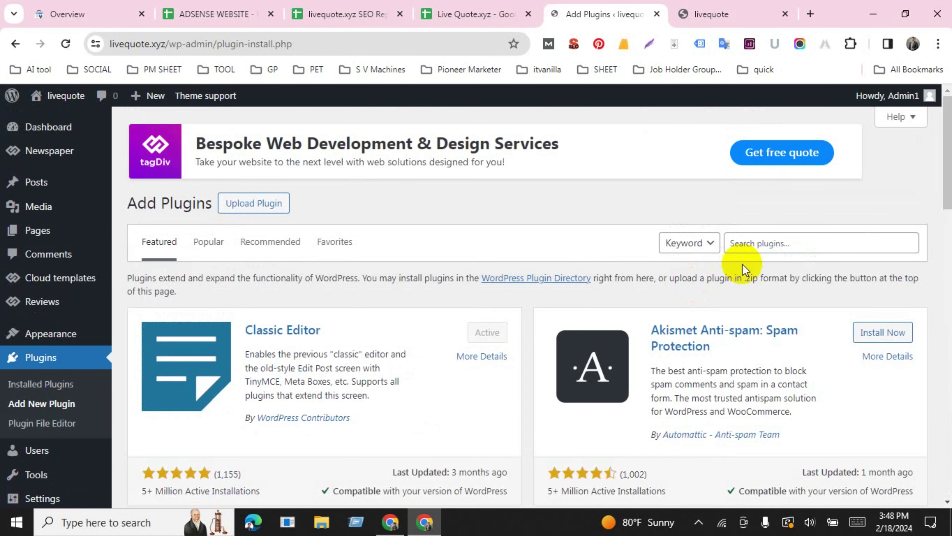
left_click(766, 242)
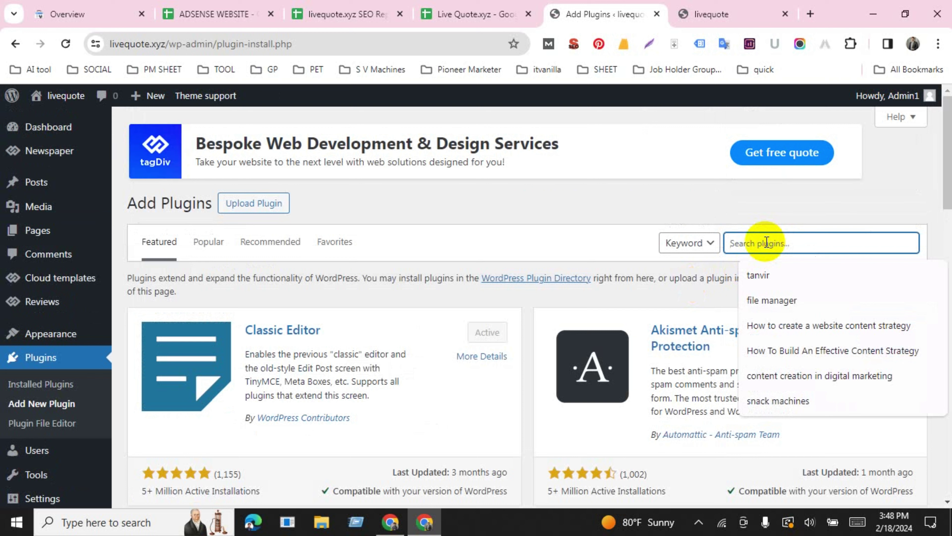
type("yoa")
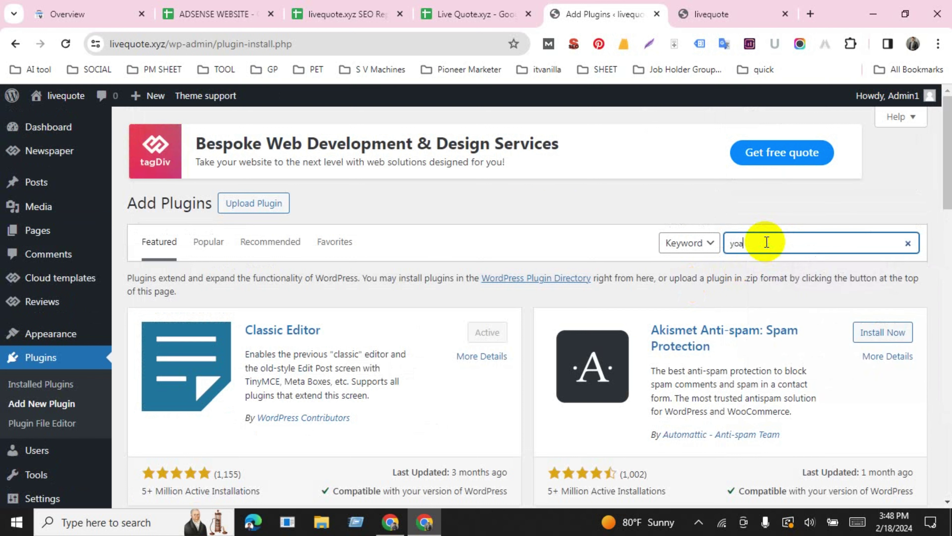
type("st seo")
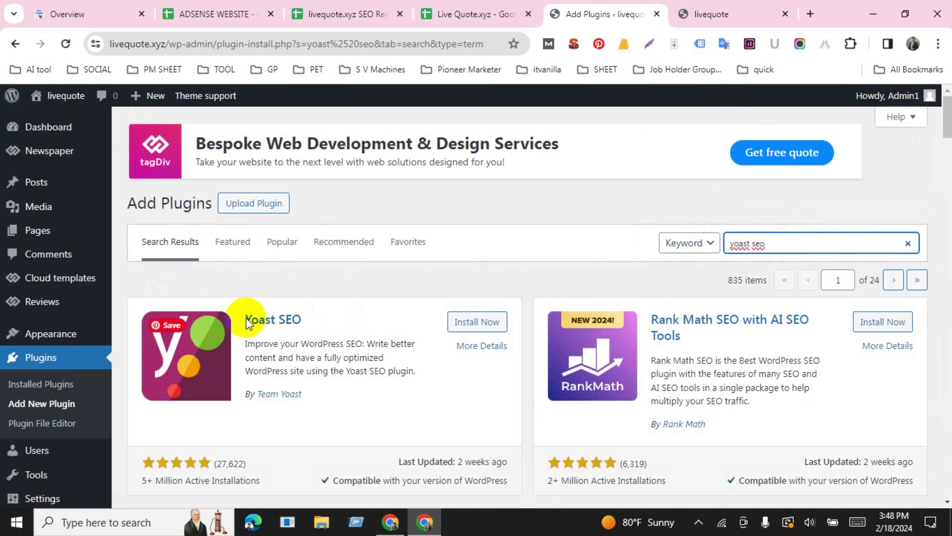
scroll(255, 339, "down", 2)
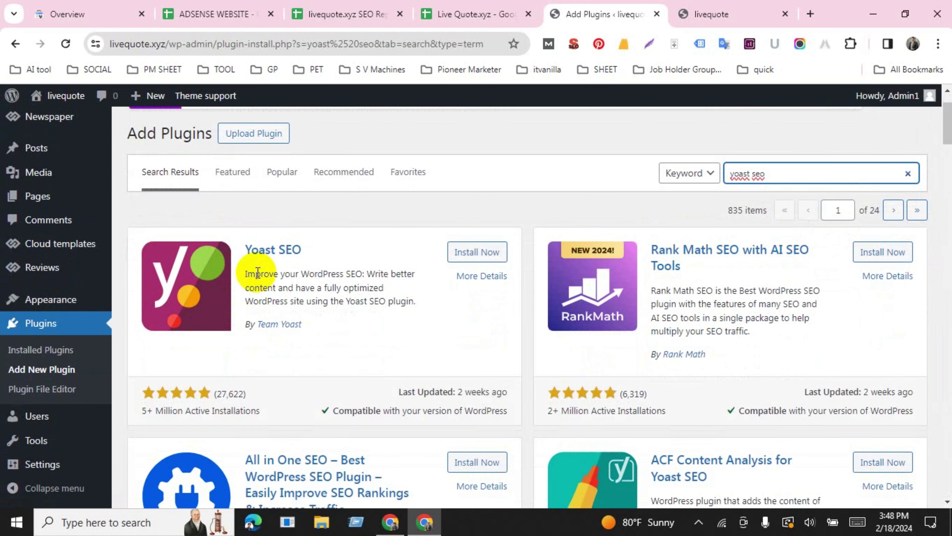
left_click(246, 390)
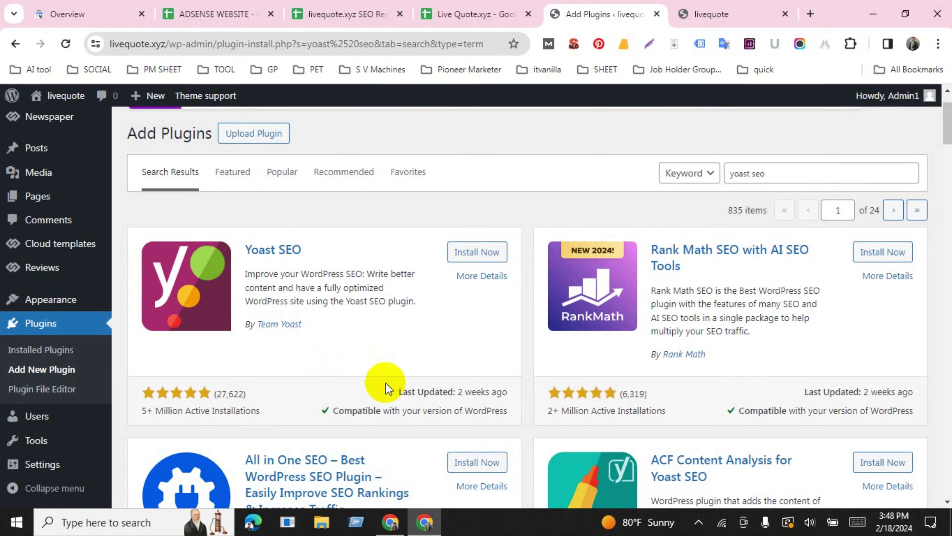
scroll(303, 422, "up", 2)
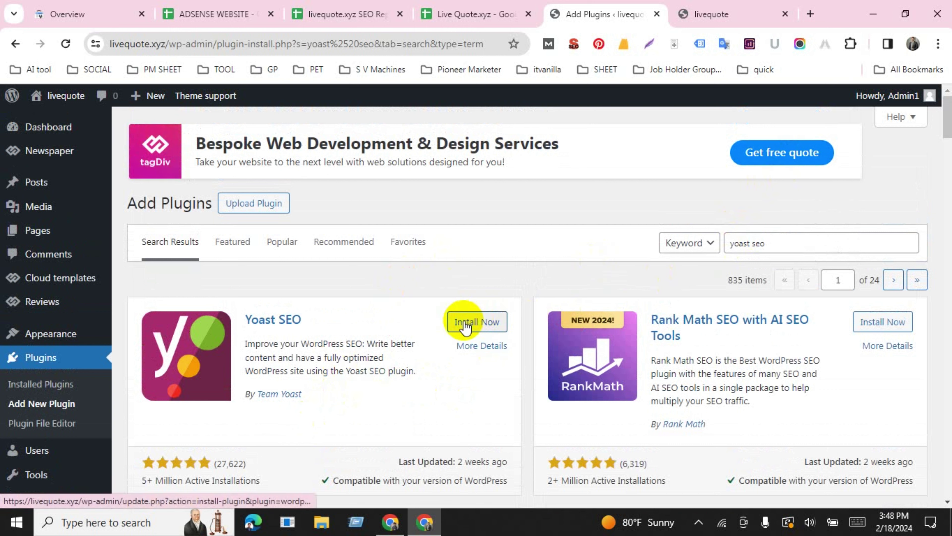
Install and activate Yoast SEO, with the browser zoomed to 125%
left_click(477, 322)
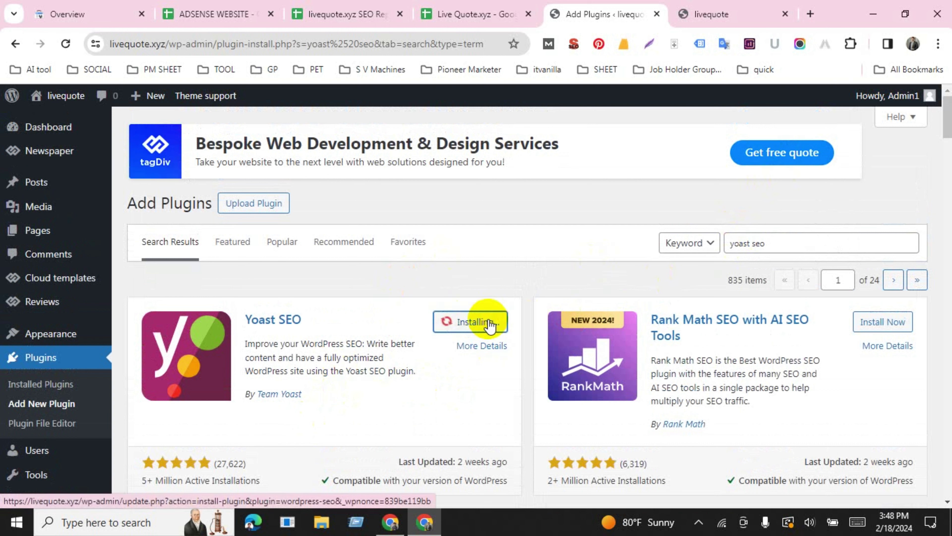
key("ctrl+plus")
key("ctrl+plus")
scroll(485, 300, "down", 5)
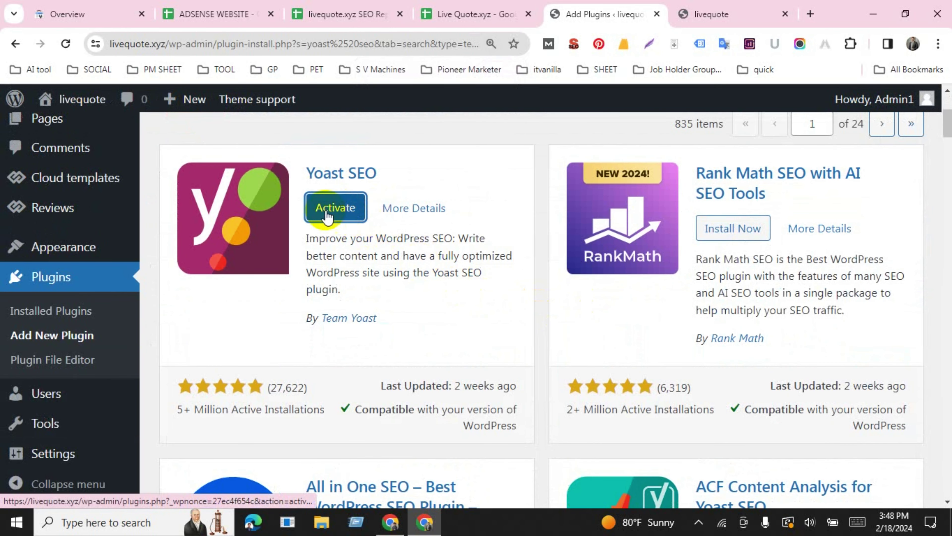
left_click(327, 215)
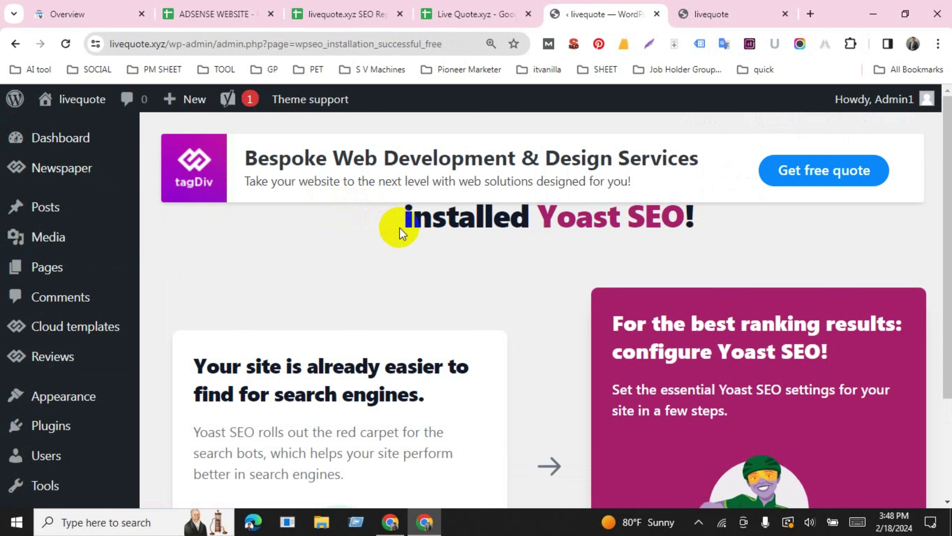
Return the page zoom to 100% and skip Yoast's first-time configuration prompt
key("ctrl+minus")
scroll(399, 228, "down", 3)
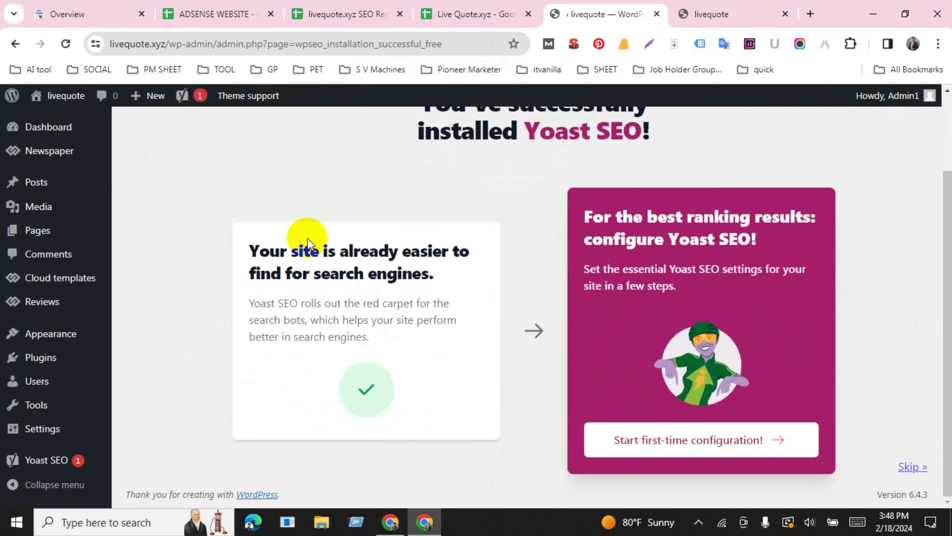
scroll(309, 240, "up", 3)
scroll(461, 337, "down", 3)
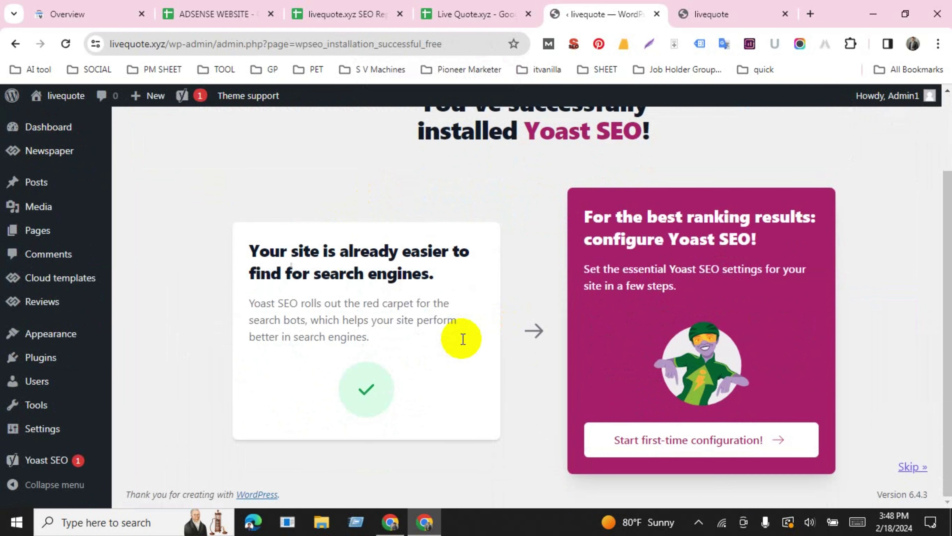
left_click(912, 466)
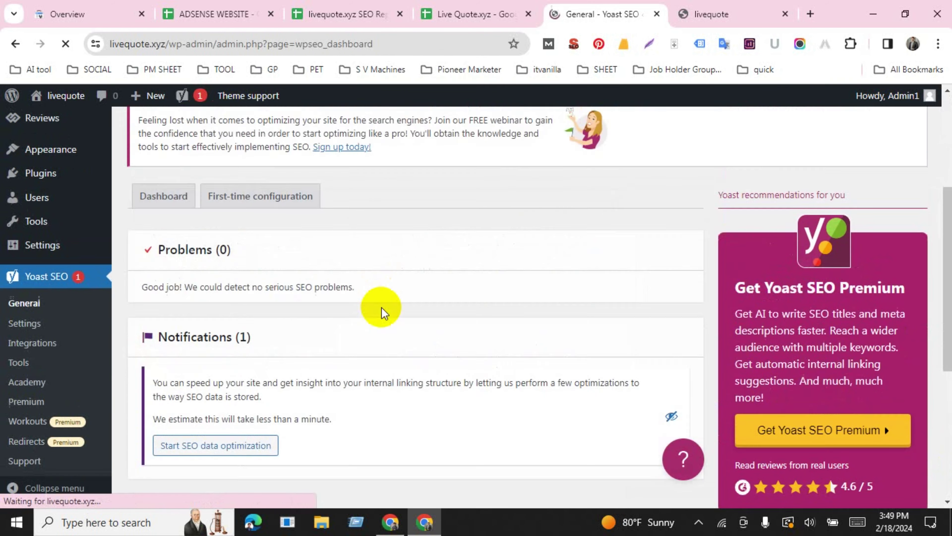
scroll(387, 306, "down", 5)
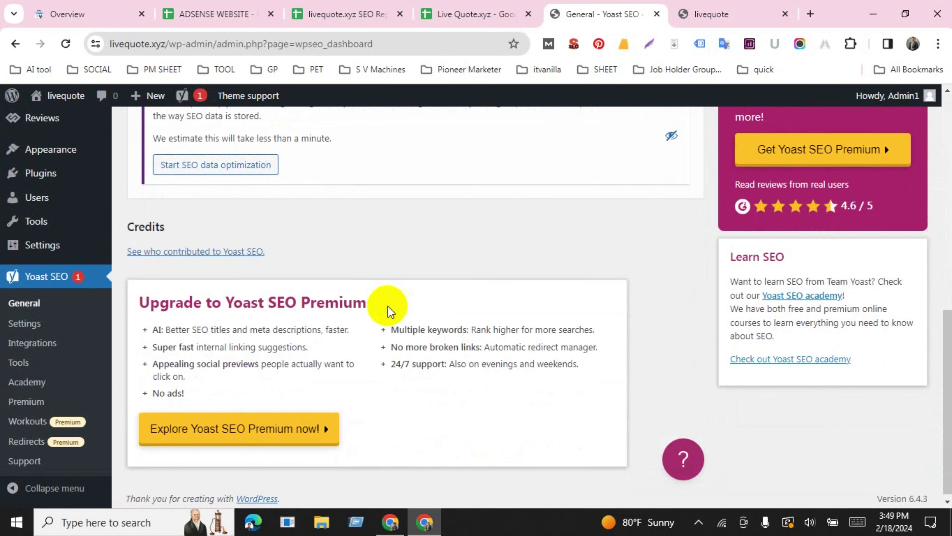
scroll(389, 305, "up", 10)
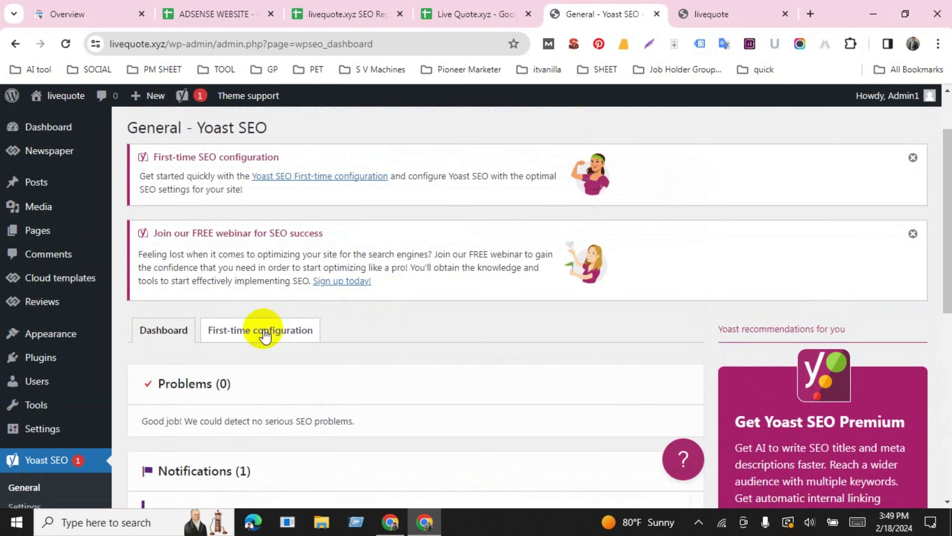
Open Yoast's first-time configuration and continue past SEO data optimization to Site Representation
left_click(264, 330)
scroll(400, 312, "down", 10)
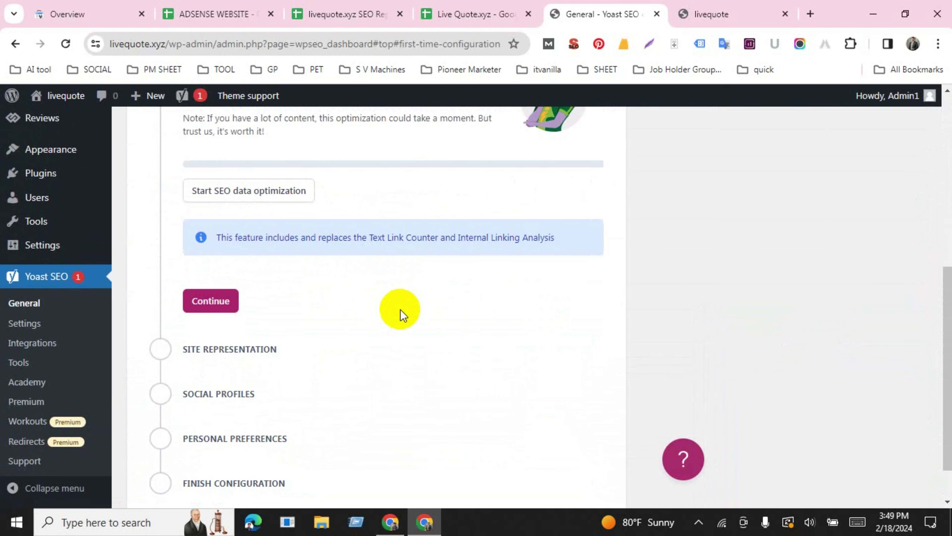
scroll(400, 309, "up", 2)
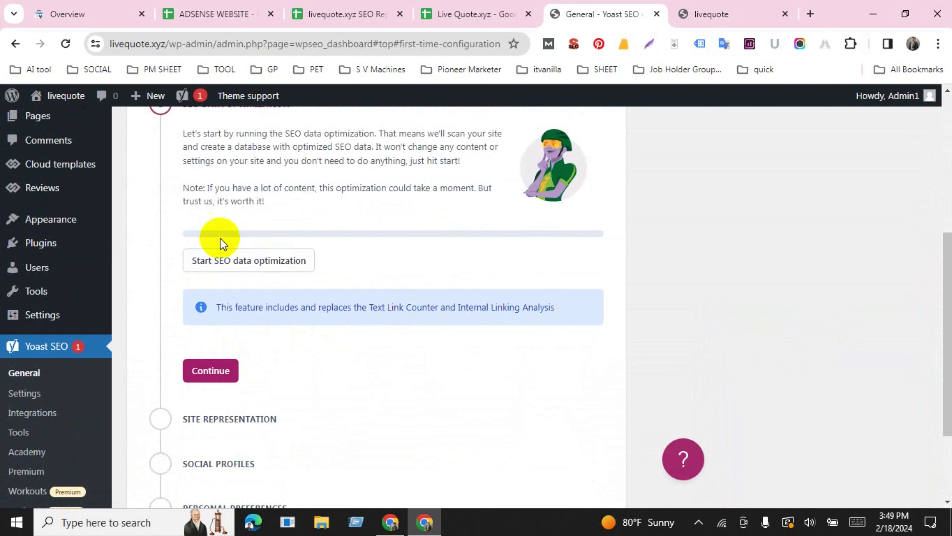
left_click(207, 373)
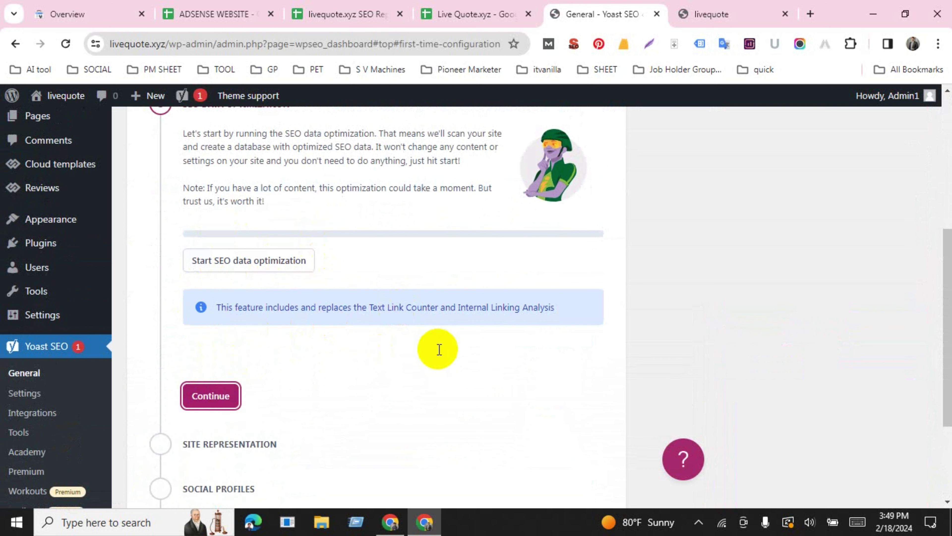
left_click(229, 430)
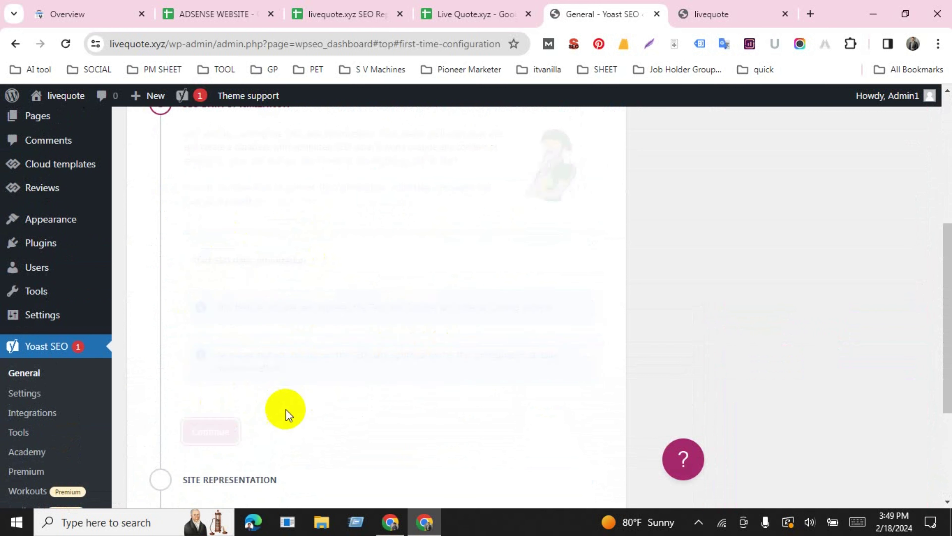
scroll(299, 325, "up", 7)
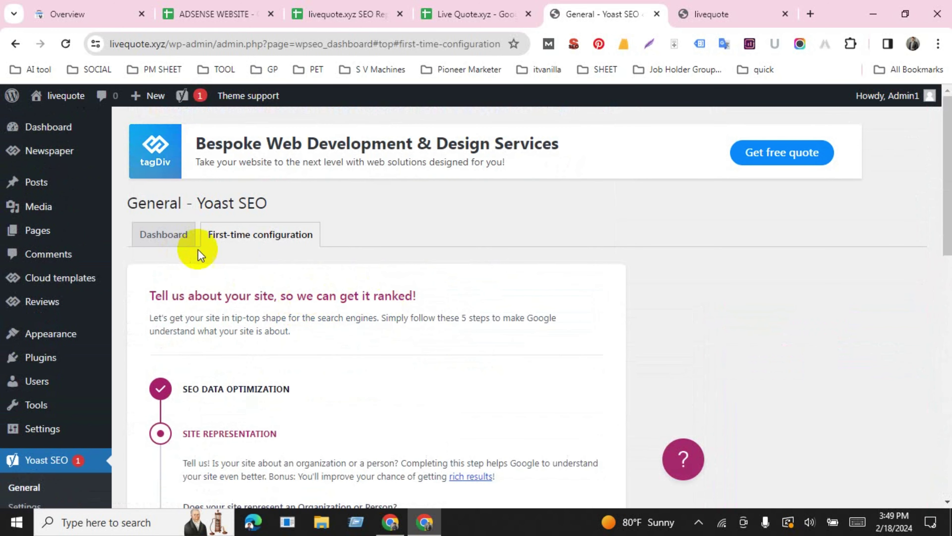
scroll(56, 289, "down", 5)
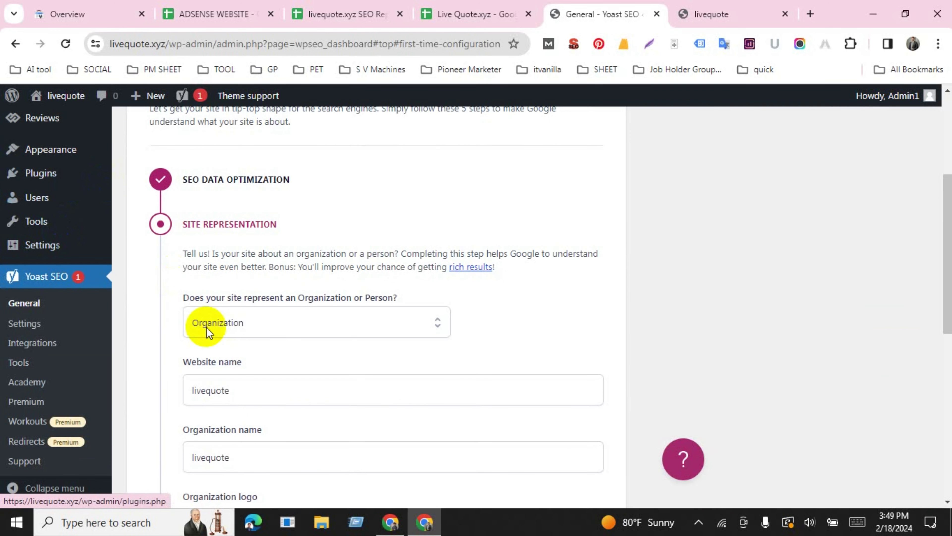
scroll(387, 408, "up", 5)
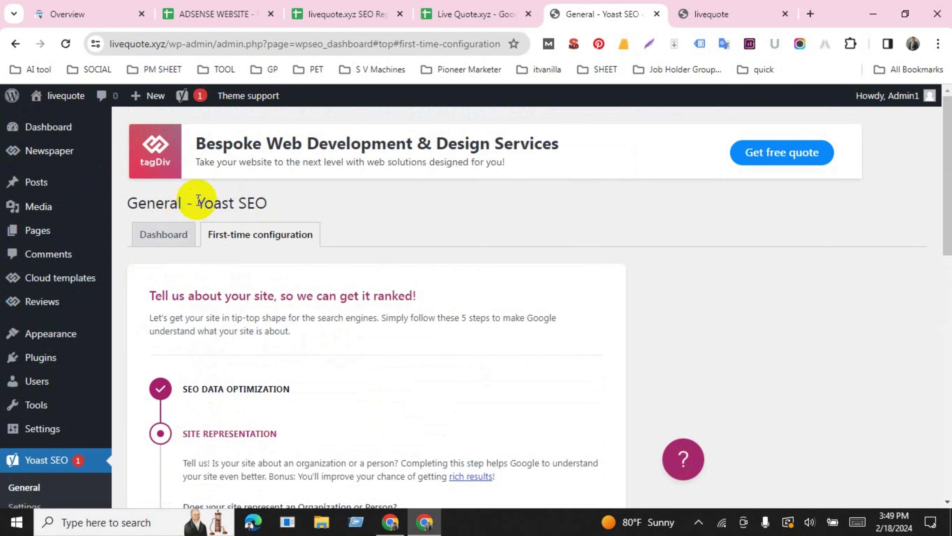
left_click_drag(265, 202, 197, 203)
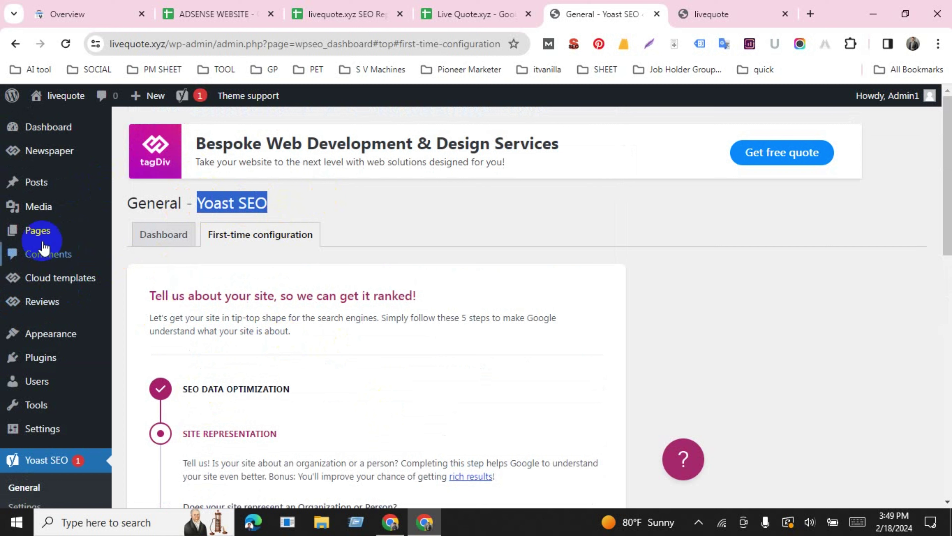
mouse_move(36, 184)
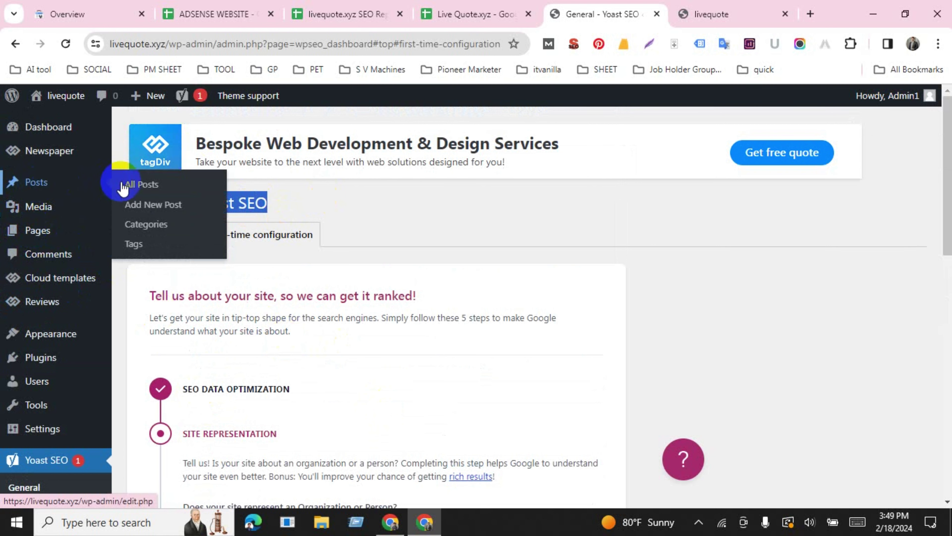
Open All Posts, which lists only the 'Hello world!' post
left_click(142, 185)
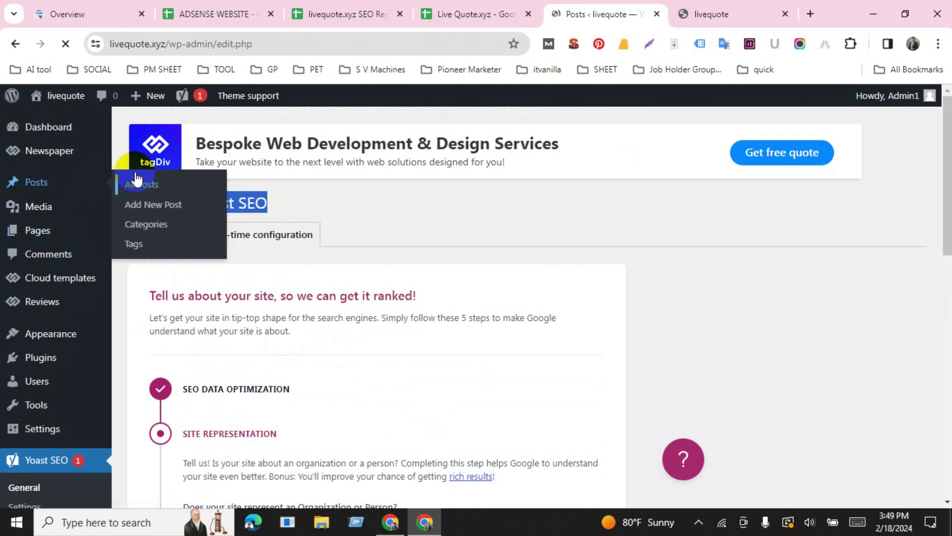
scroll(270, 320, "down", 1)
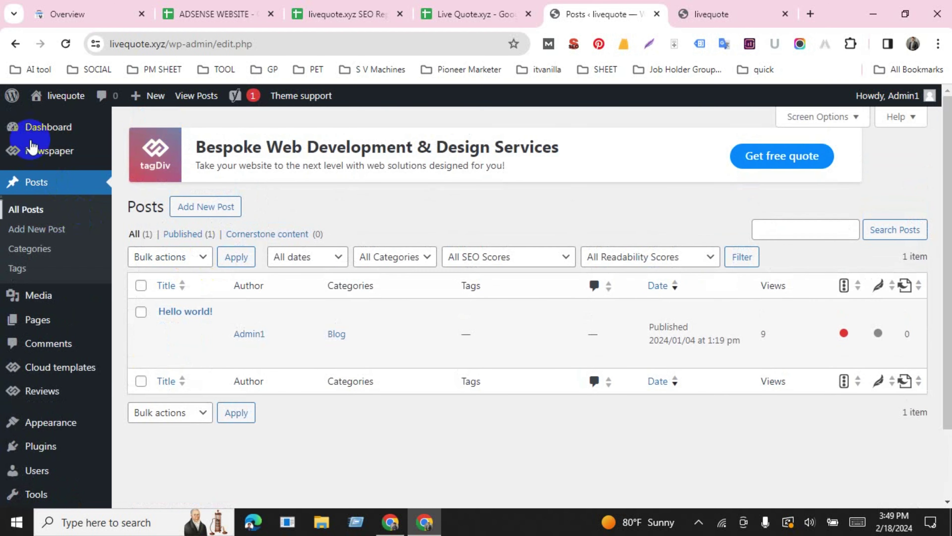
mouse_move(41, 156)
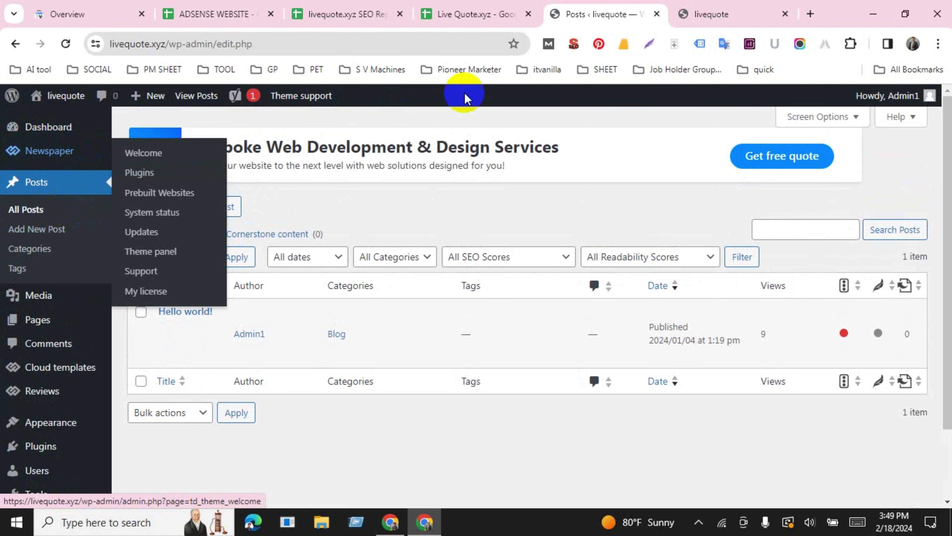
Check the site's front page, then return to the admin Posts list to trash 'Hello world!'
left_click(712, 14)
scroll(356, 322, "down", 4)
scroll(338, 316, "up", 3)
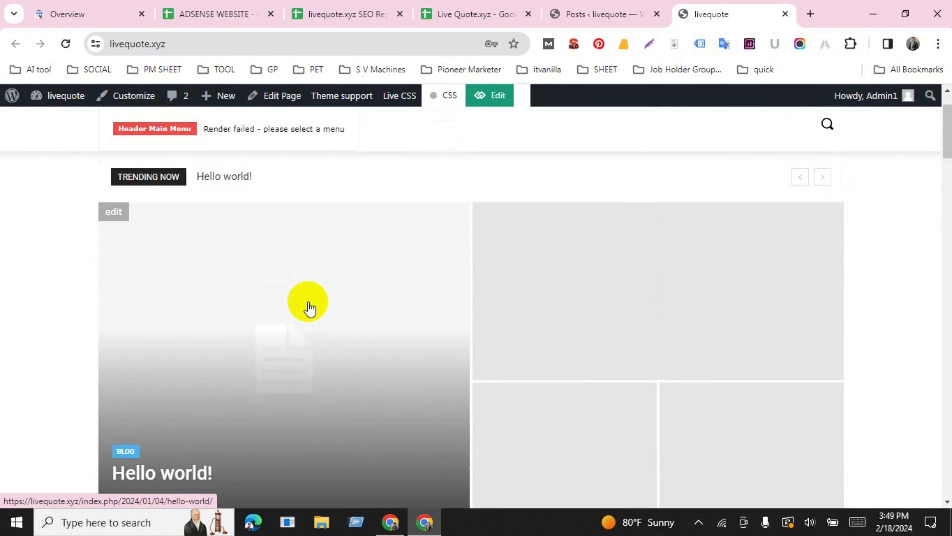
scroll(363, 289, "down", 10)
scroll(235, 316, "down", 10)
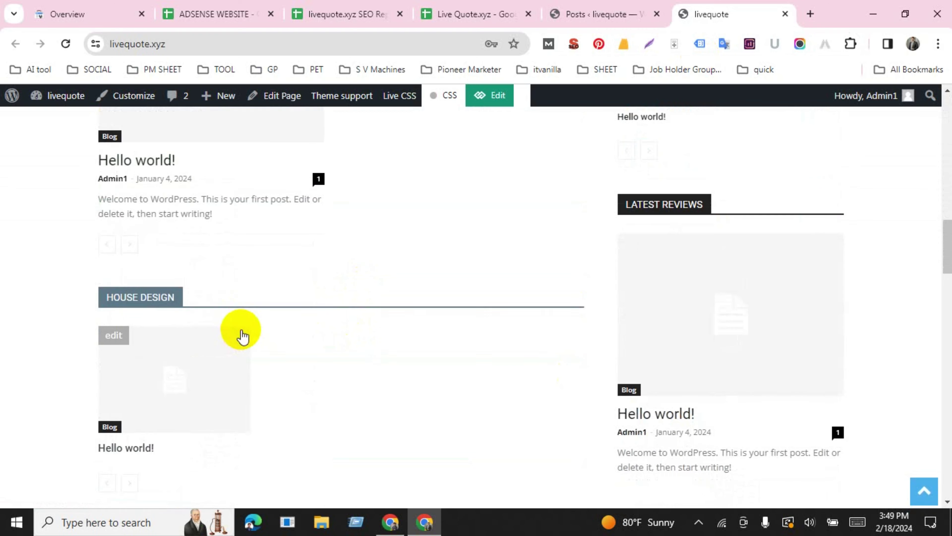
scroll(349, 362, "up", 12)
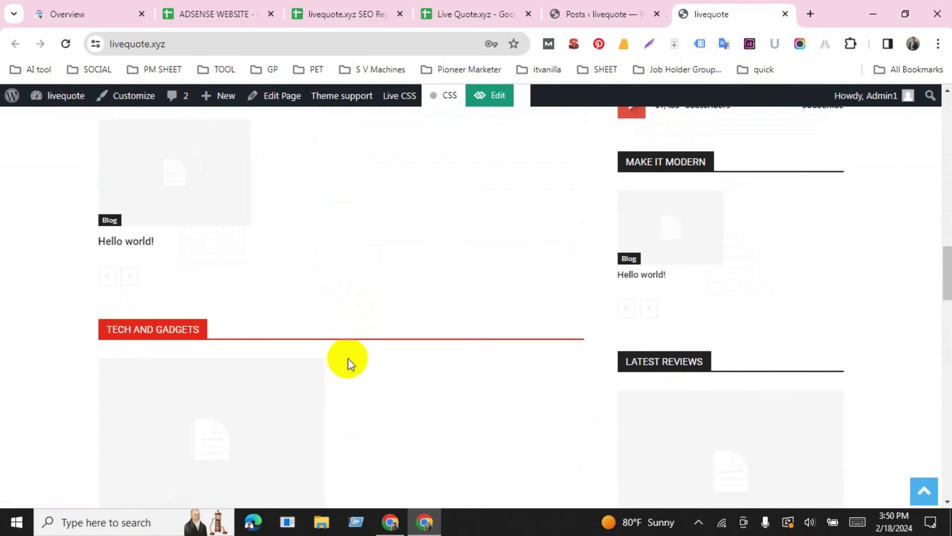
left_click(581, 8)
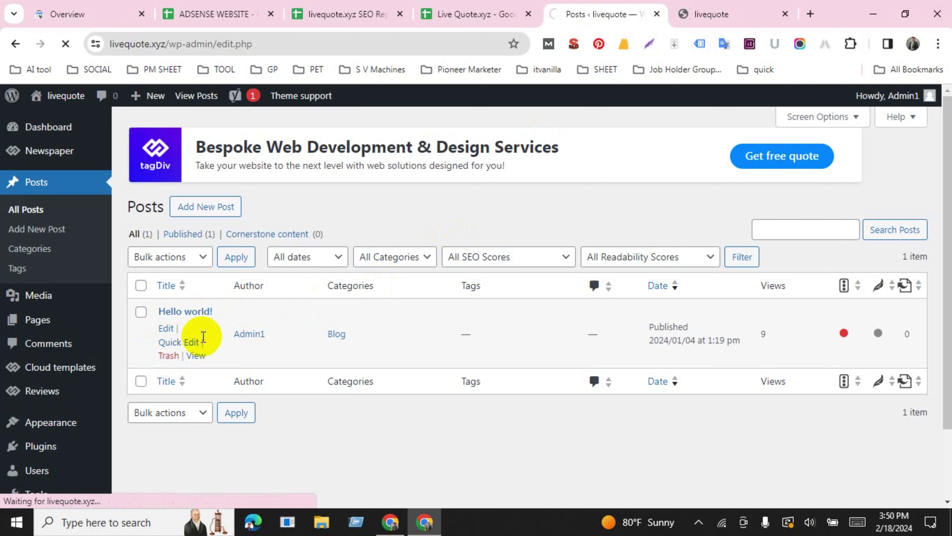
scroll(416, 326, "down", 2)
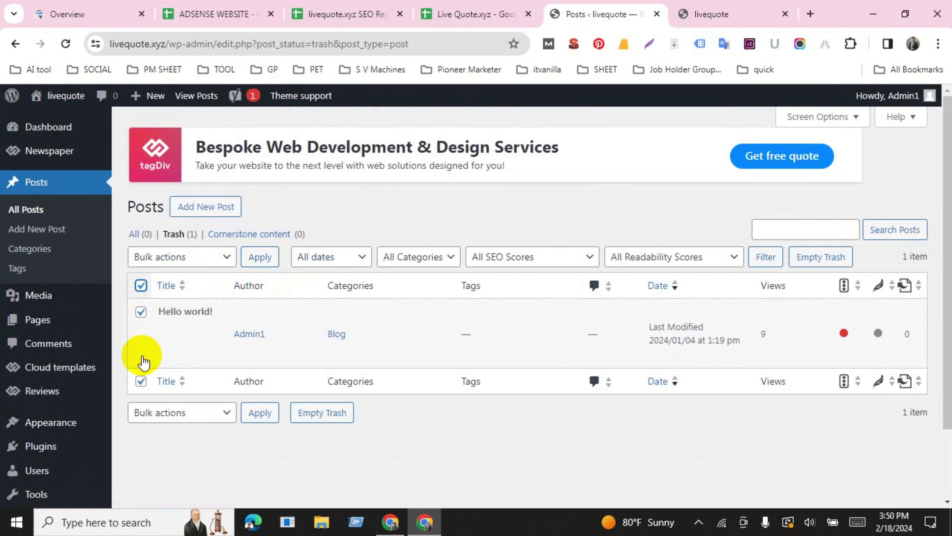
Permanently delete the trashed 'Hello world!' post and dismiss the confirmation notice
left_click(227, 259)
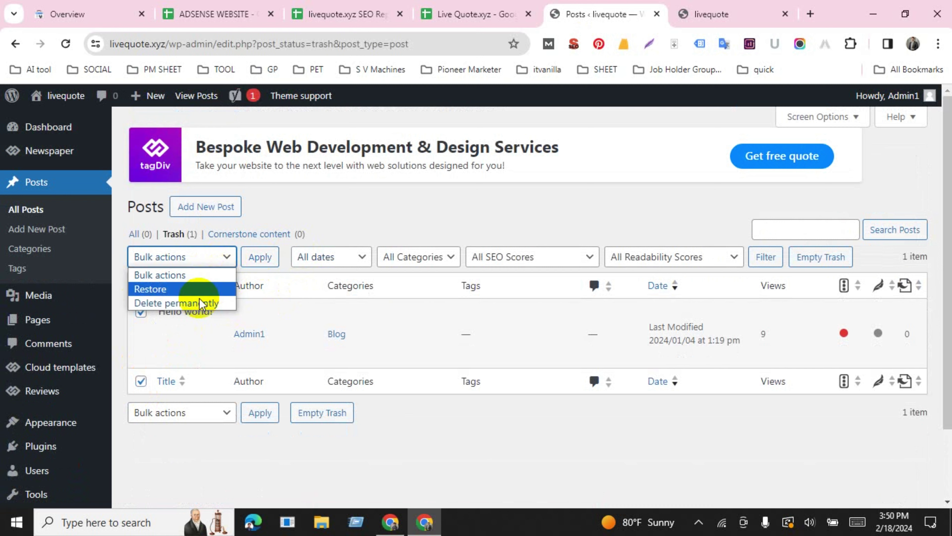
left_click(176, 303)
left_click(260, 259)
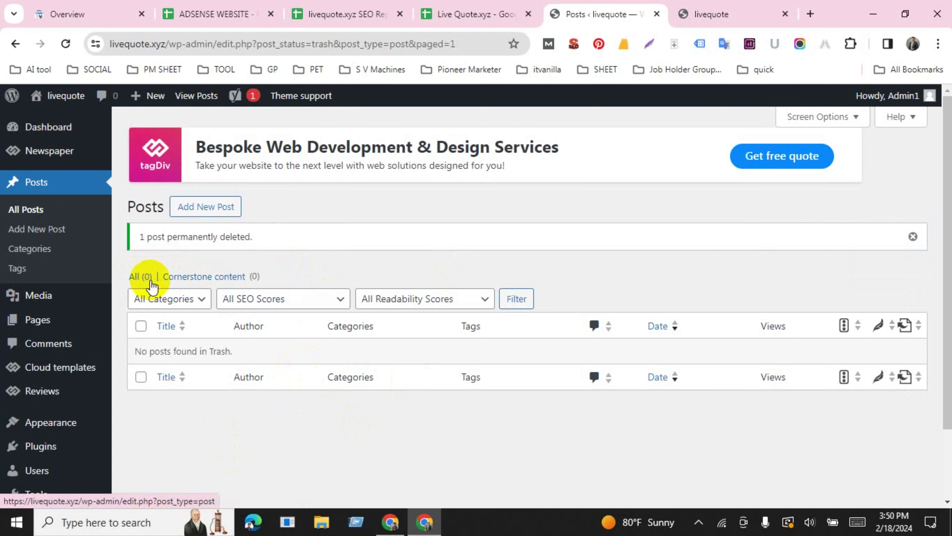
key("ctrl+plus")
key("ctrl+plus")
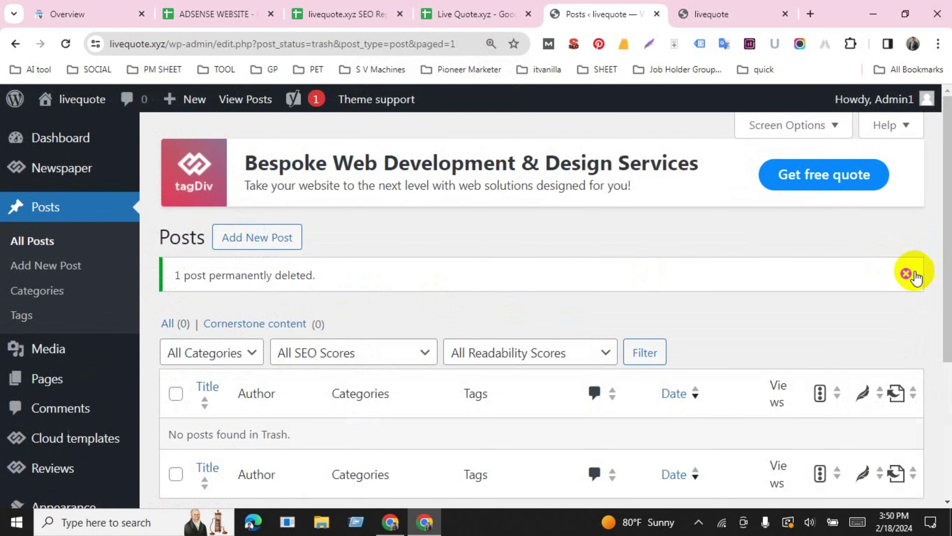
left_click(893, 286)
scroll(342, 357, "down", 4)
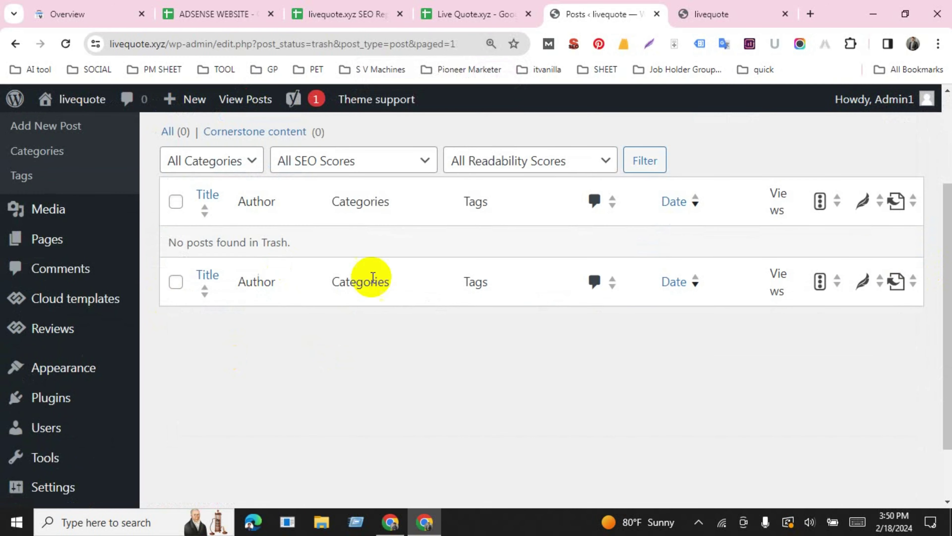
scroll(372, 276, "up", 4)
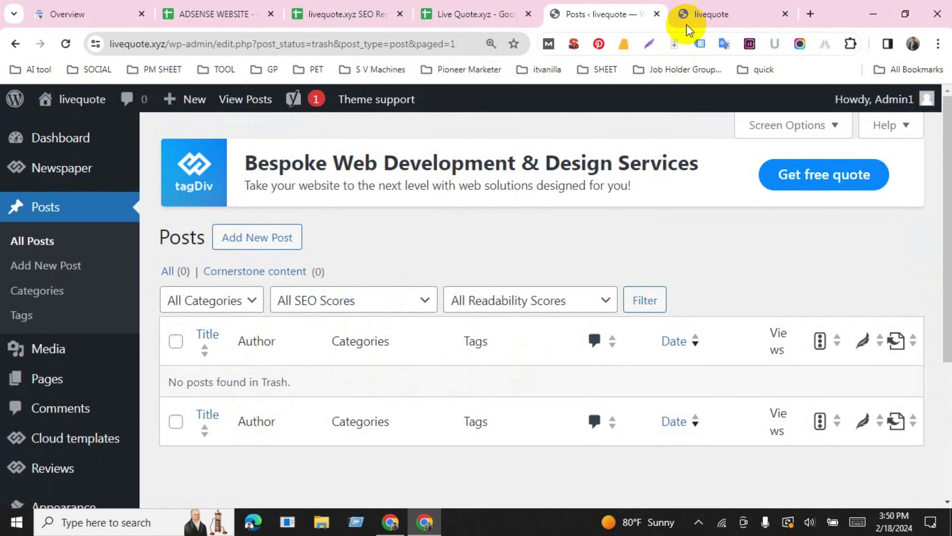
Copy the livequote site address from the front page and paste it into a new tab
left_click(721, 15)
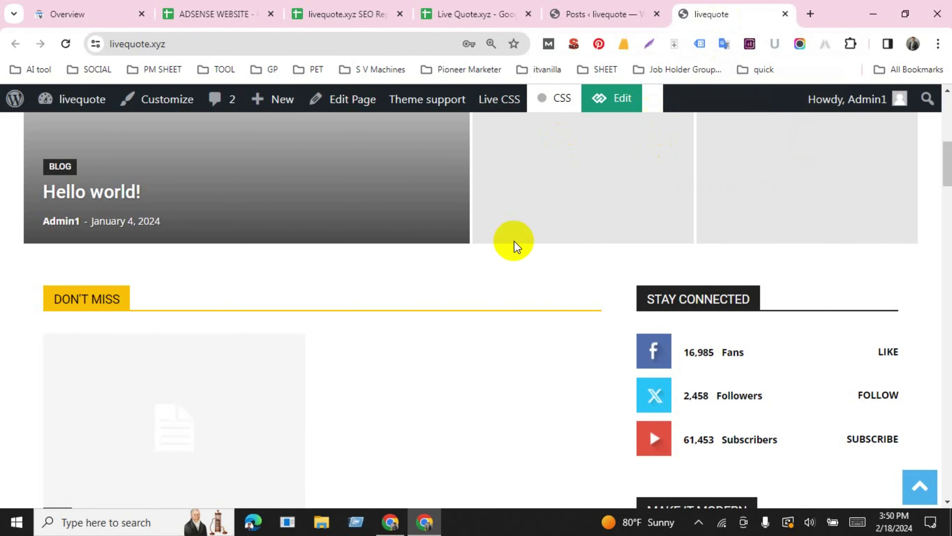
scroll(595, 136, "up", 3)
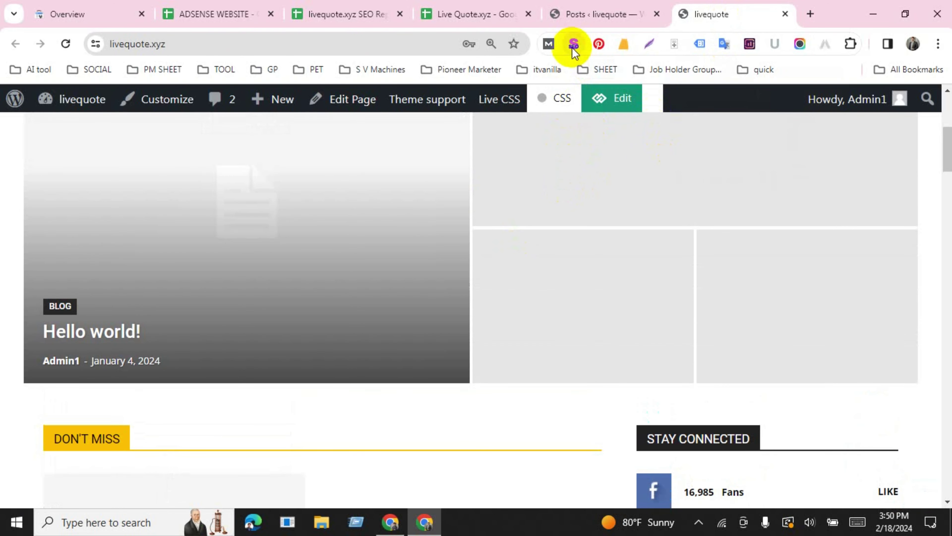
left_click(141, 48)
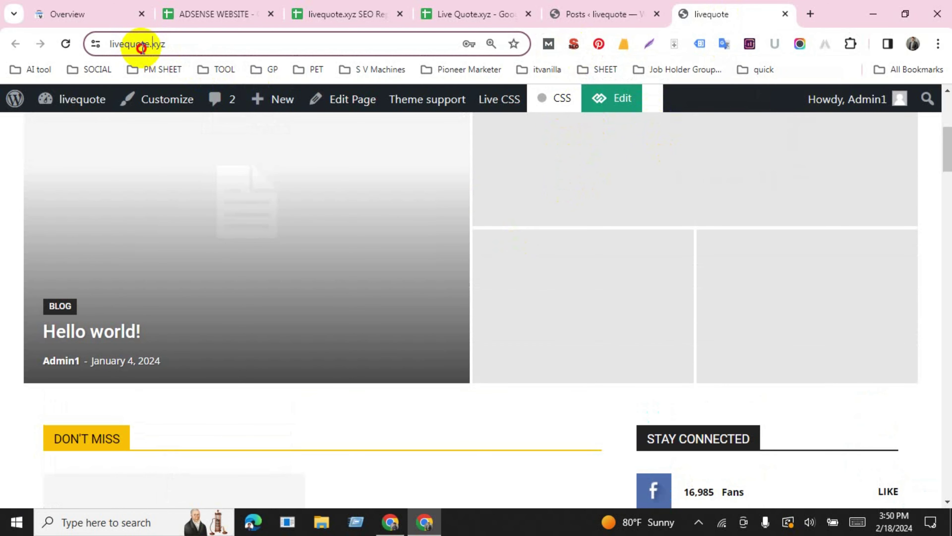
left_click(106, 47)
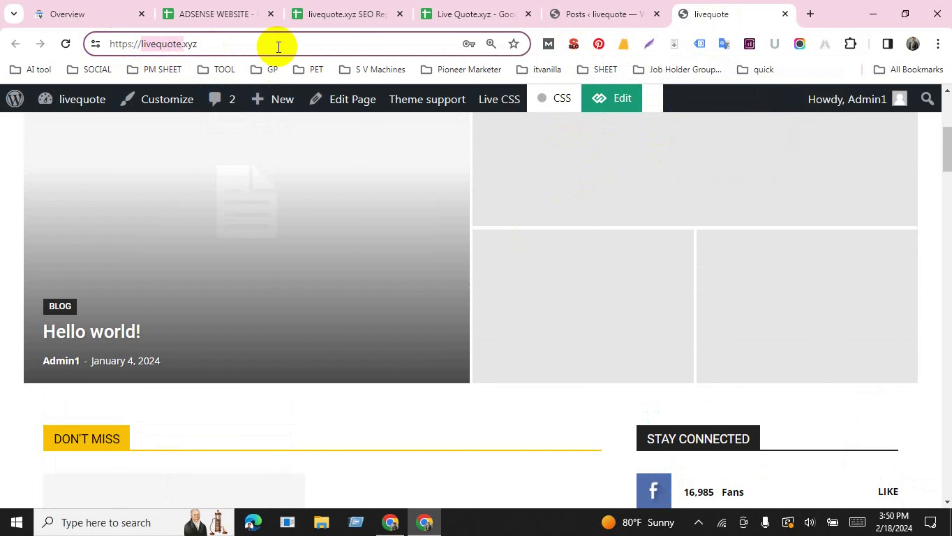
left_click(810, 15)
type("livequote")
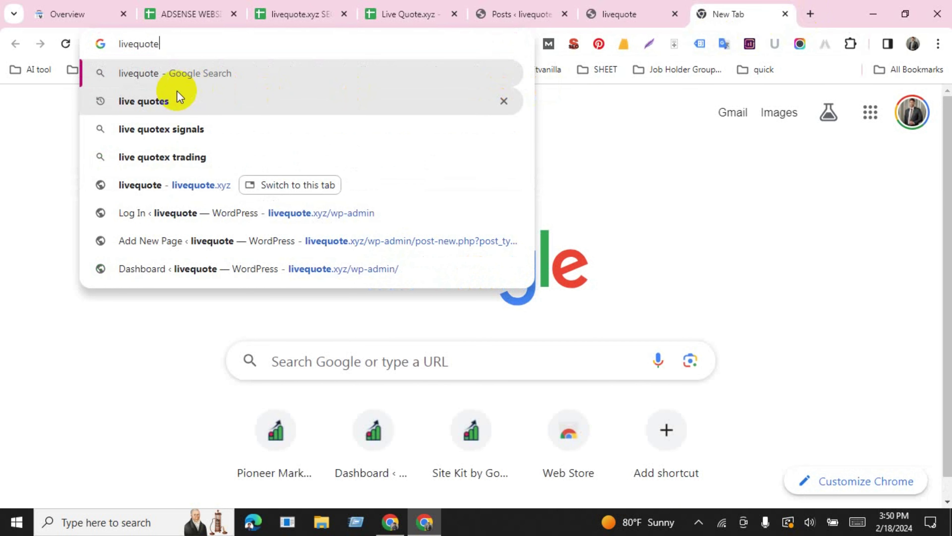
Search Google for 'live quotes', browse the image results, then switch to the Live Quote.xyz spreadsheet
left_click(146, 102)
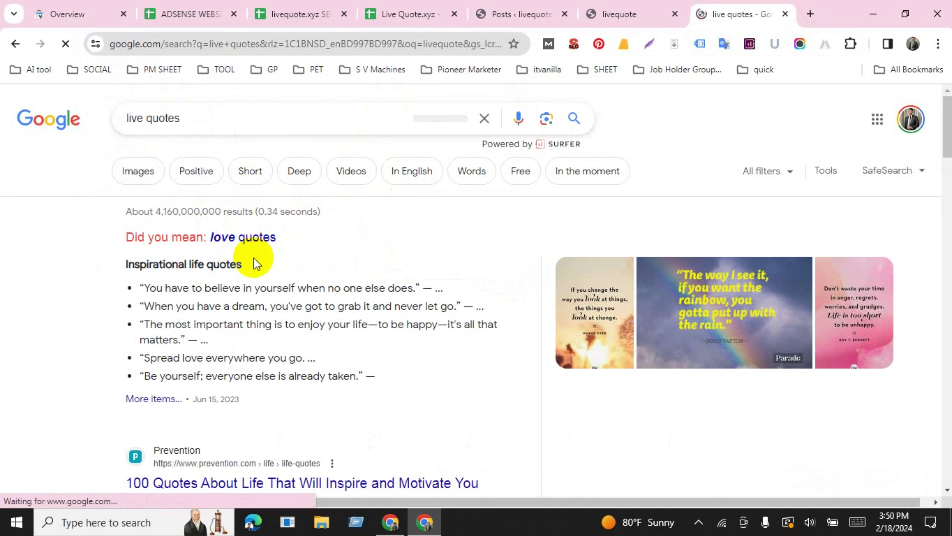
scroll(255, 261, "down", 5)
scroll(337, 226, "up", 5)
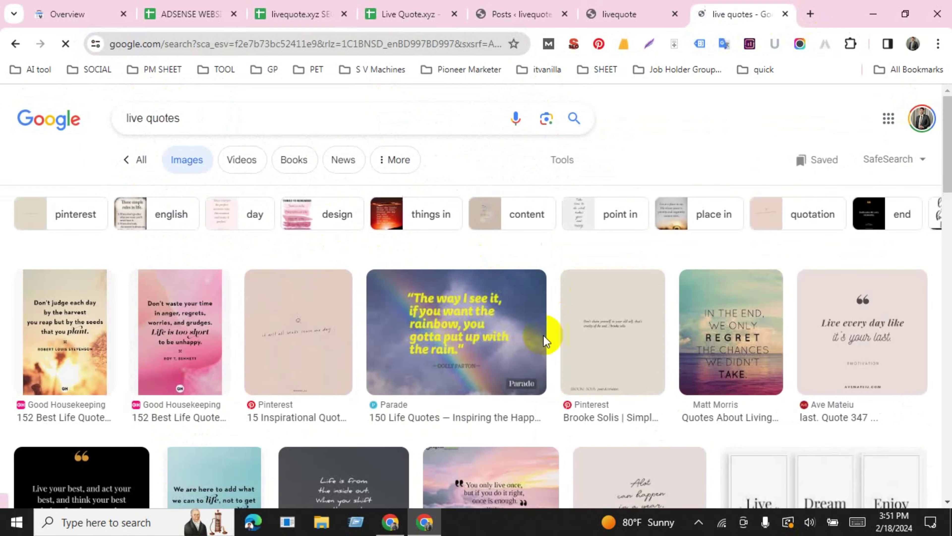
scroll(465, 363, "down", 8)
scroll(467, 364, "up", 1)
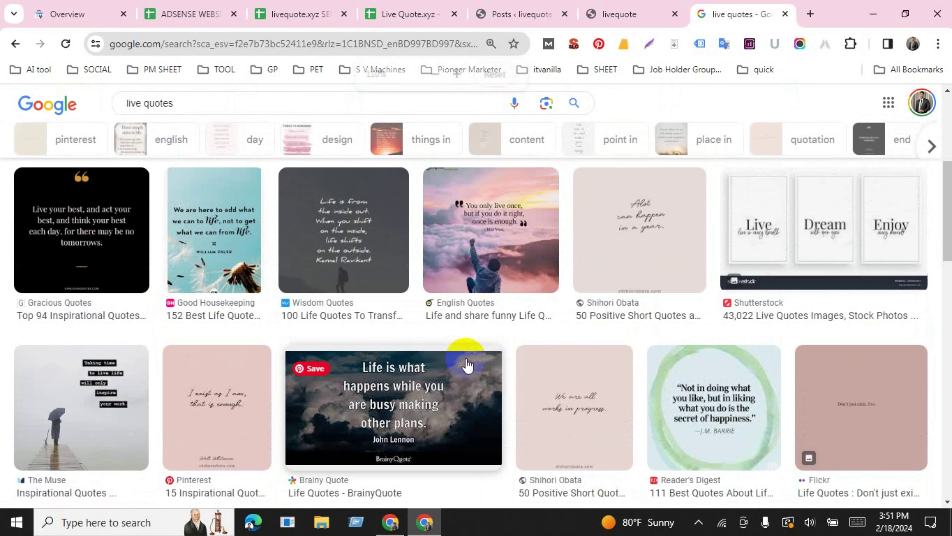
scroll(466, 363, "up", 2)
scroll(465, 363, "up", 1)
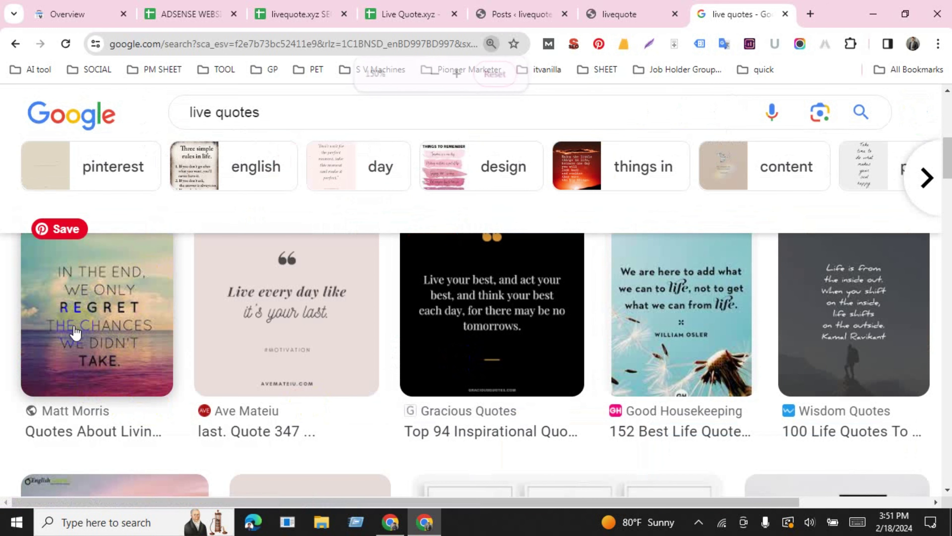
scroll(341, 384, "down", 12)
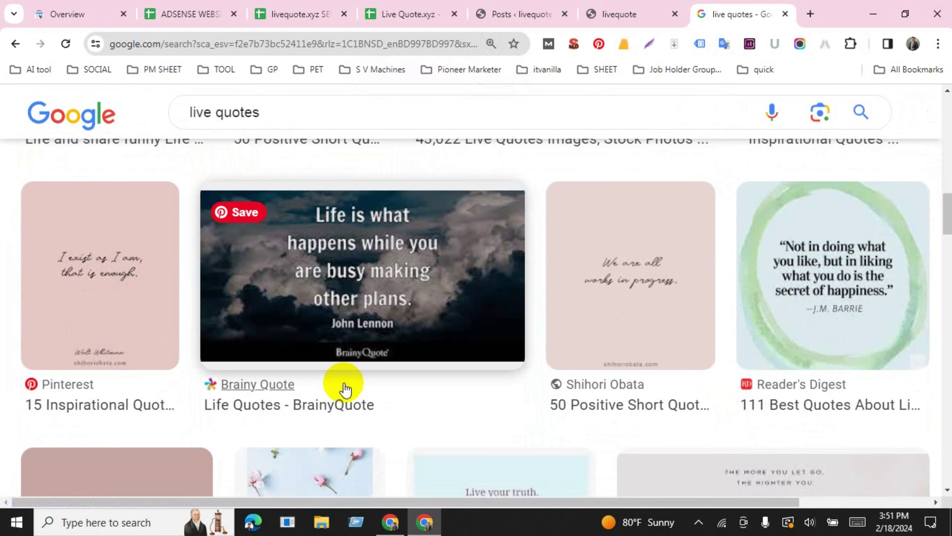
scroll(344, 388, "down", 6)
scroll(342, 388, "down", 12)
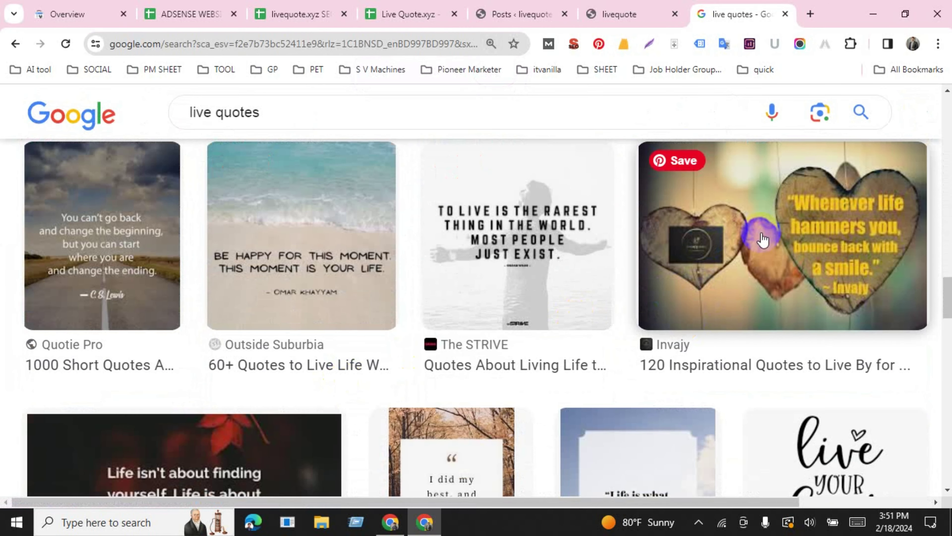
scroll(750, 285, "down", 5)
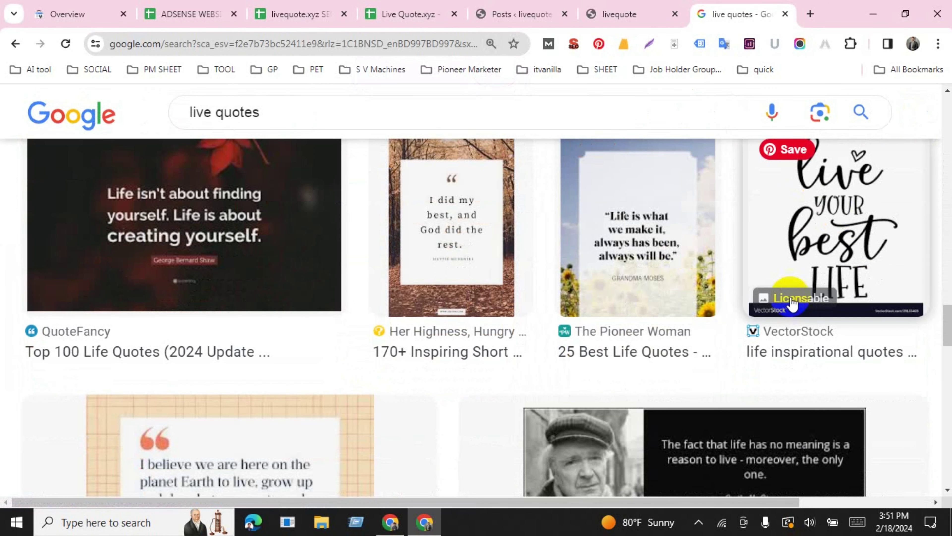
scroll(625, 315, "down", 10)
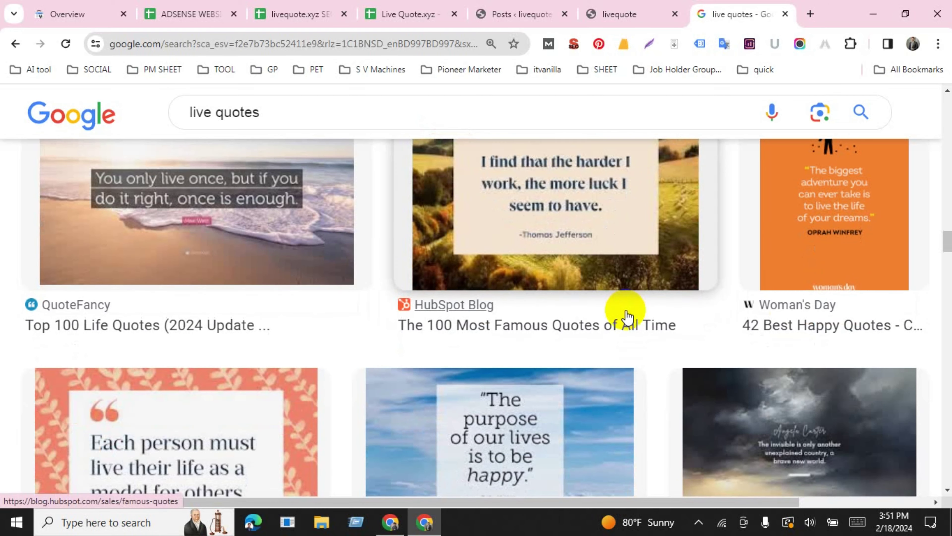
scroll(627, 316, "down", 10)
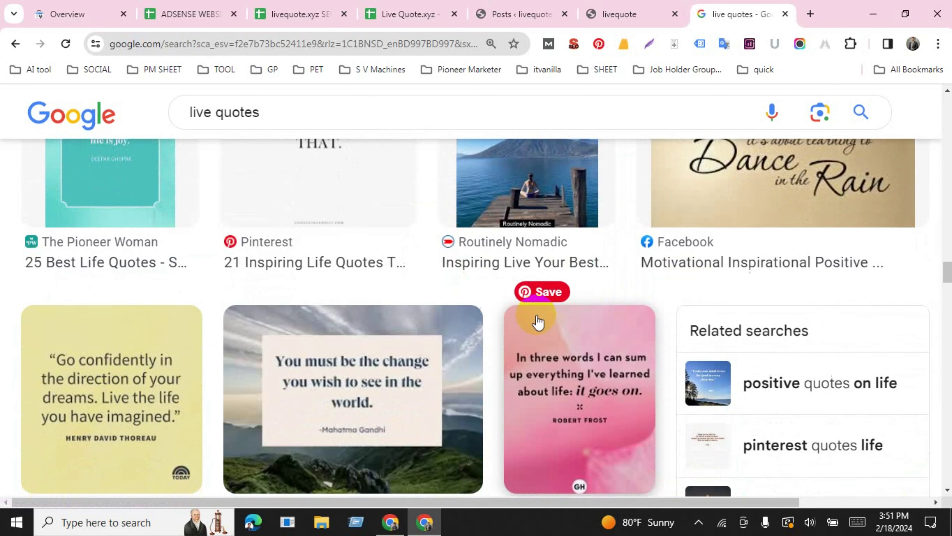
scroll(589, 362, "down", 3)
scroll(569, 372, "up", 10)
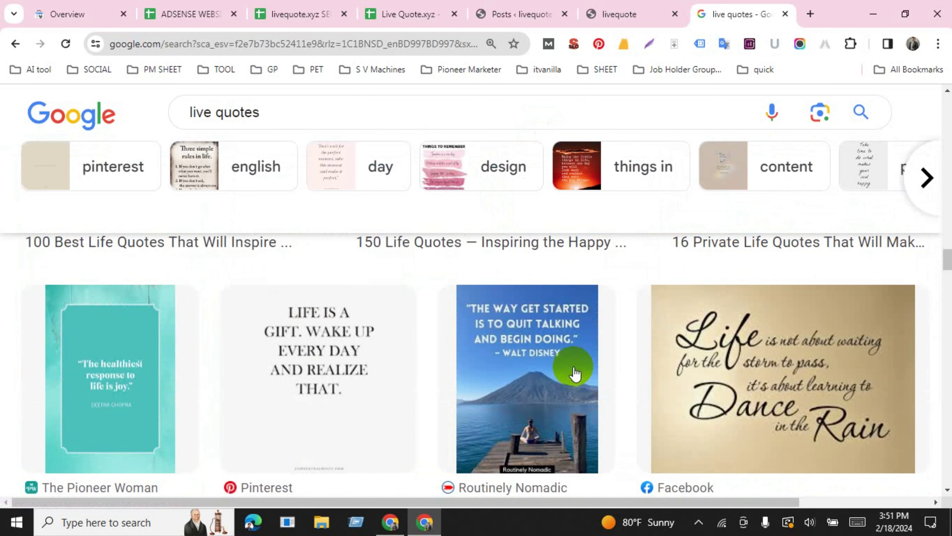
scroll(575, 372, "down", 15)
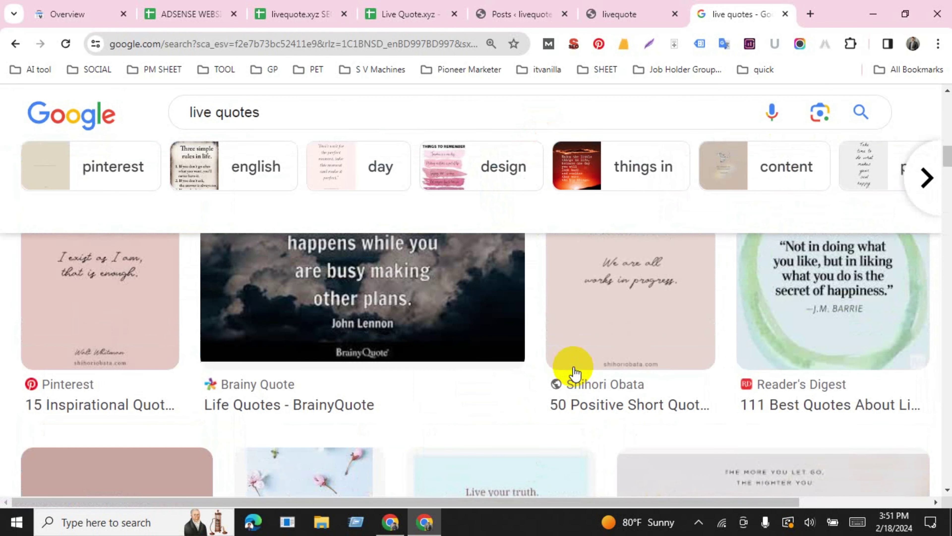
scroll(582, 346, "up", 20)
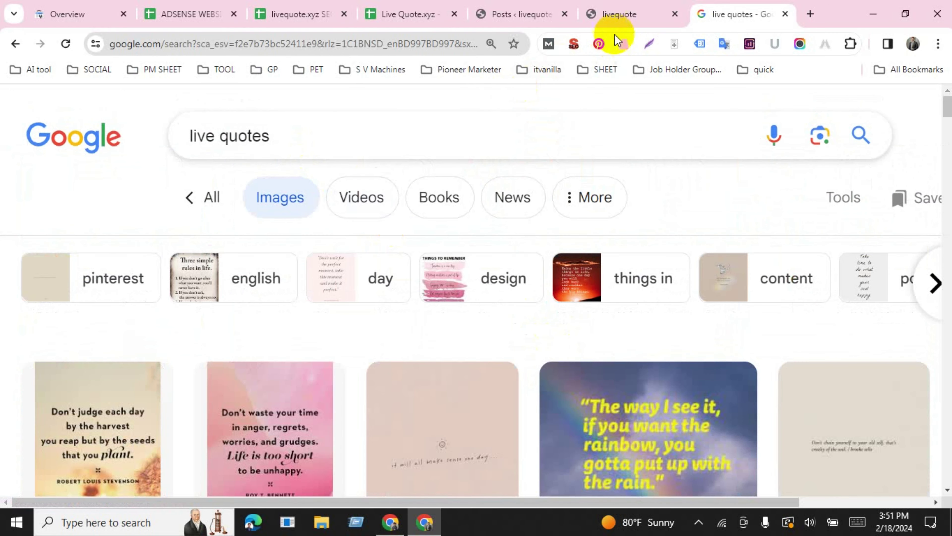
left_click(404, 14)
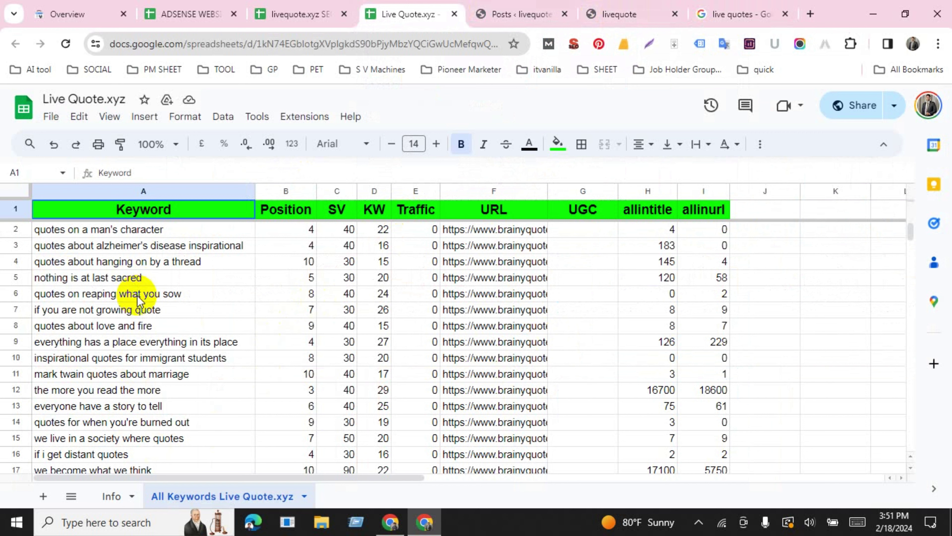
Copy the keyword 'quotes on a man's character' from the sheet and search Google for it
left_click(161, 235)
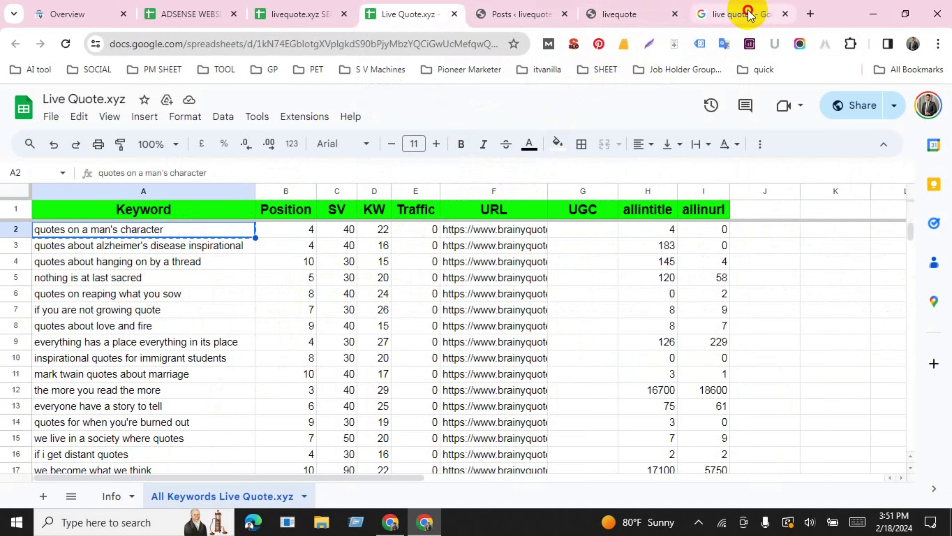
left_click(739, 14)
left_click_drag(283, 125, 159, 143)
type("quotes on a man's character")
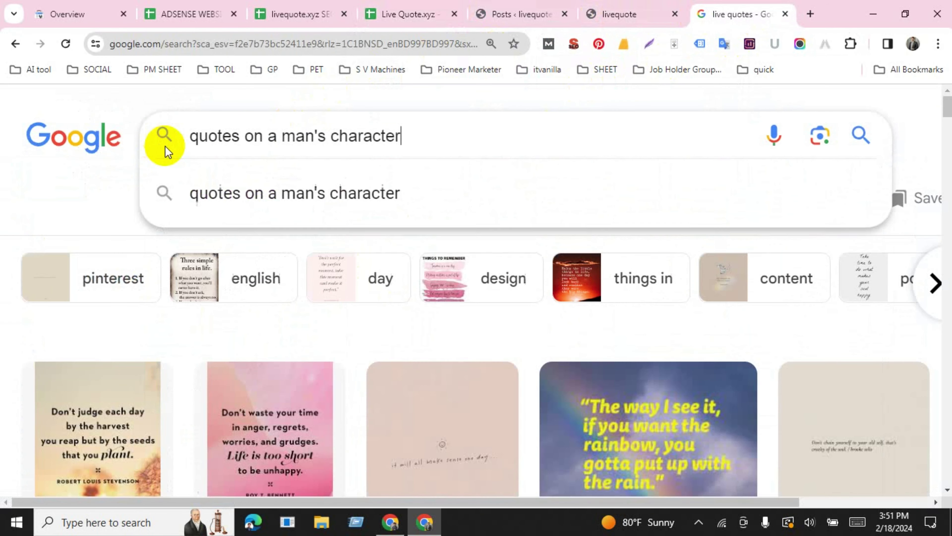
key("Return")
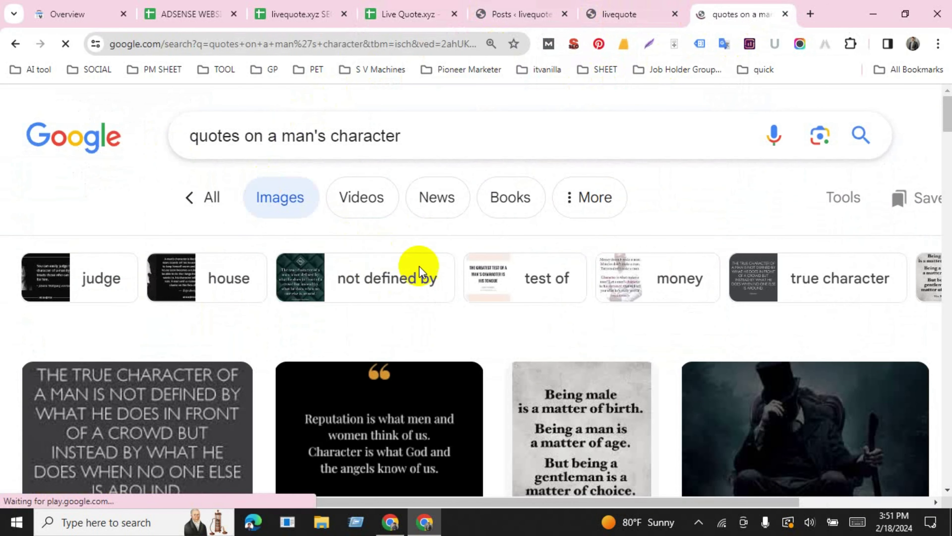
scroll(478, 298, "down", 10)
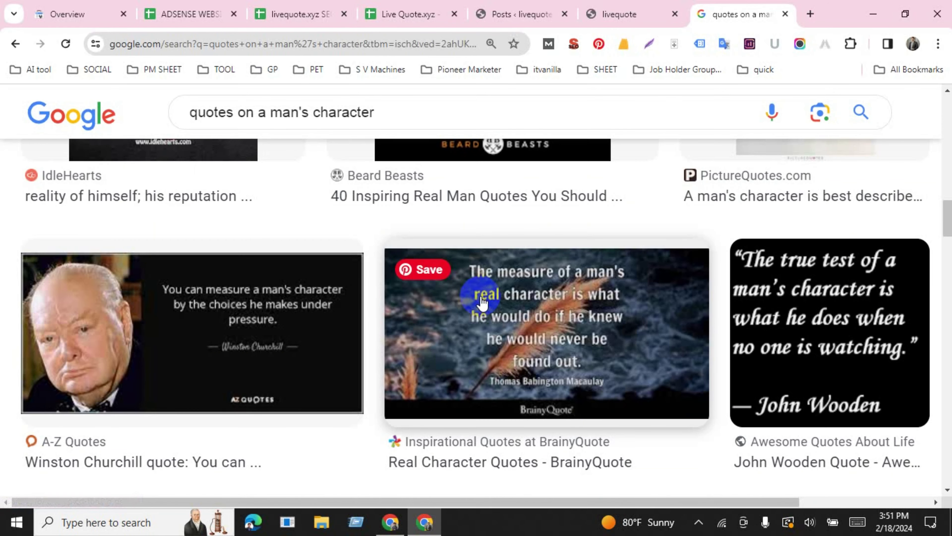
scroll(480, 298, "up", 10)
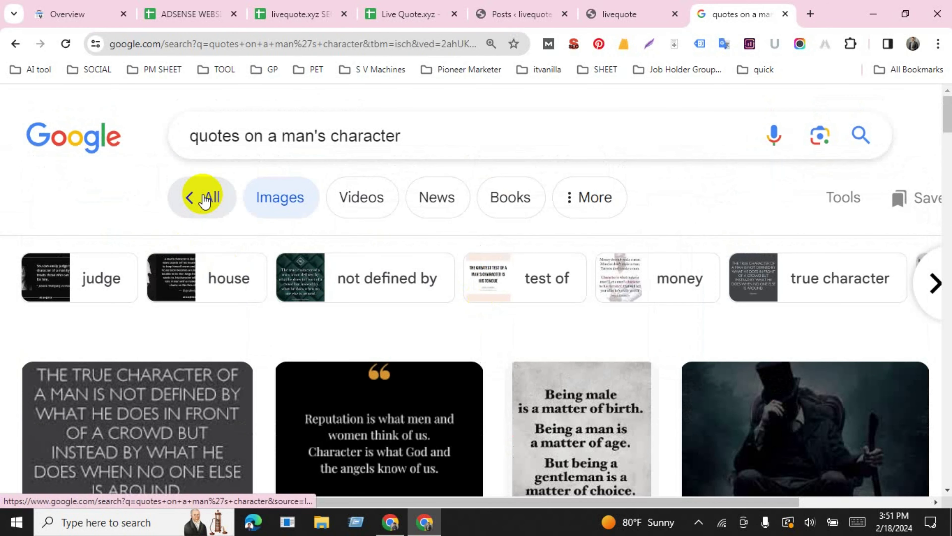
scroll(323, 234, "down", 5)
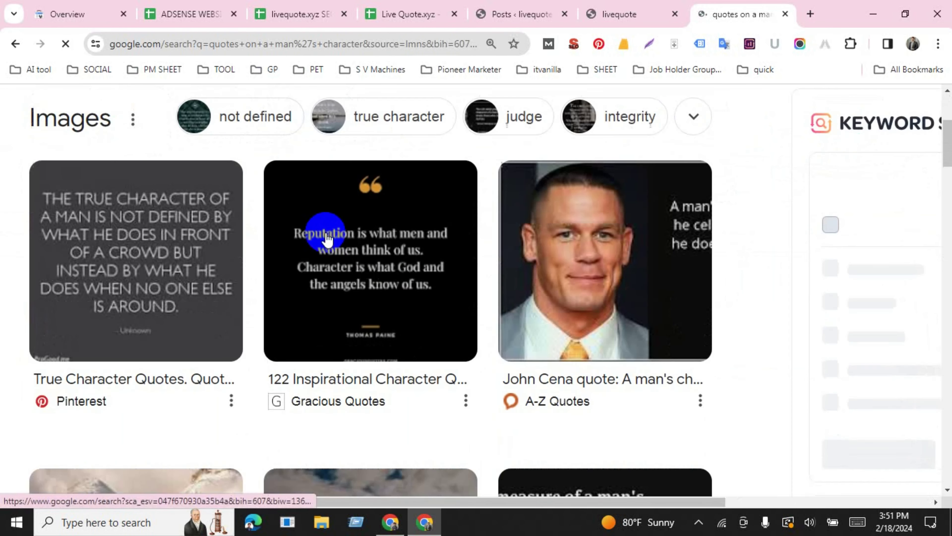
key("ctrl+minus")
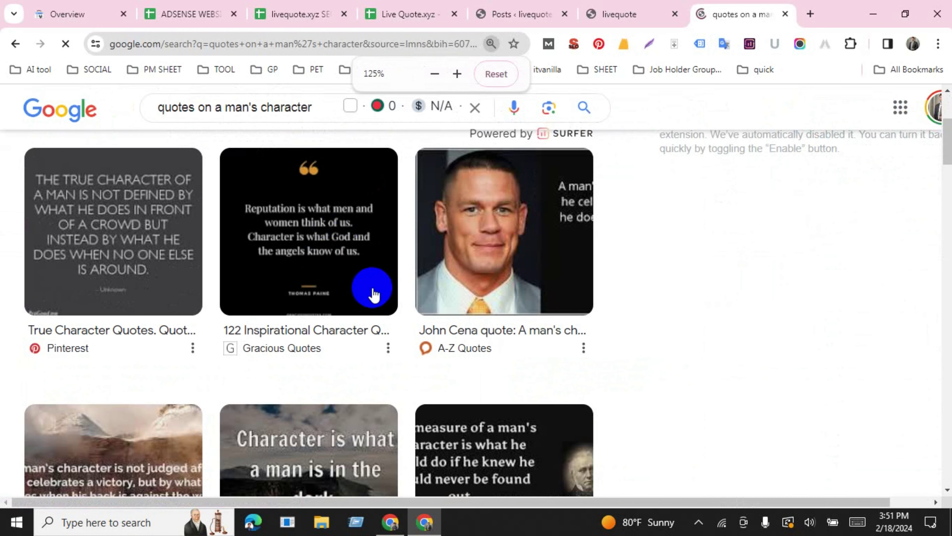
scroll(373, 292, "down", 10)
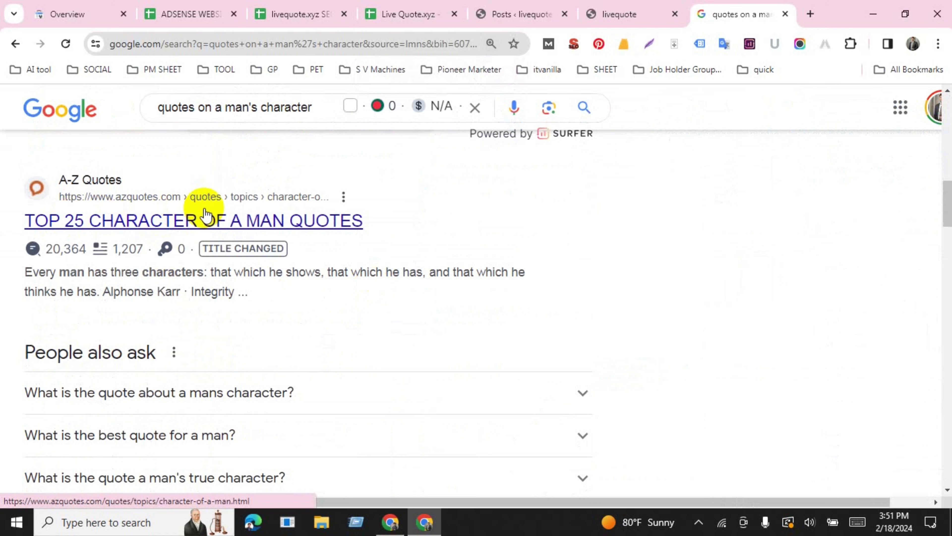
Open the A-Z Quotes 'Character Of A Man Quotes' result in a new tab and check its web address
middle_click(127, 226)
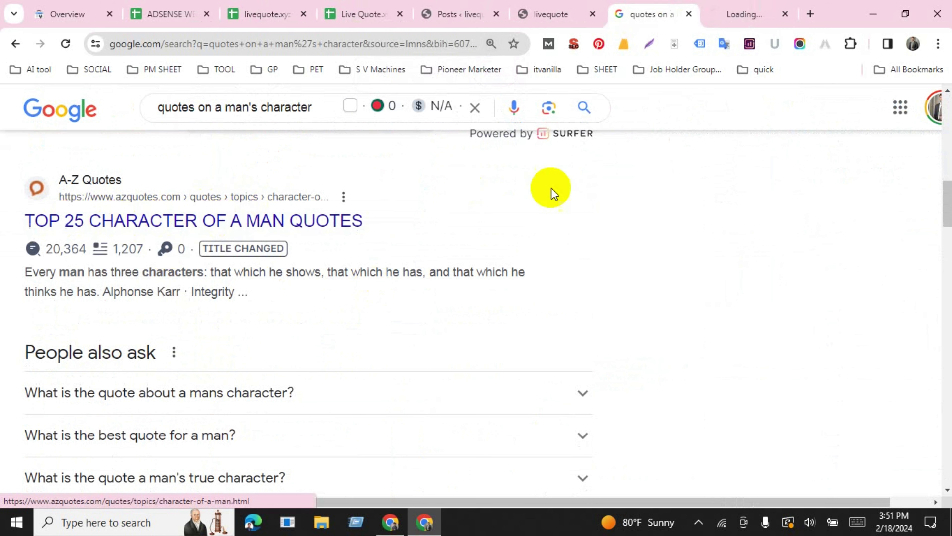
left_click(732, 27)
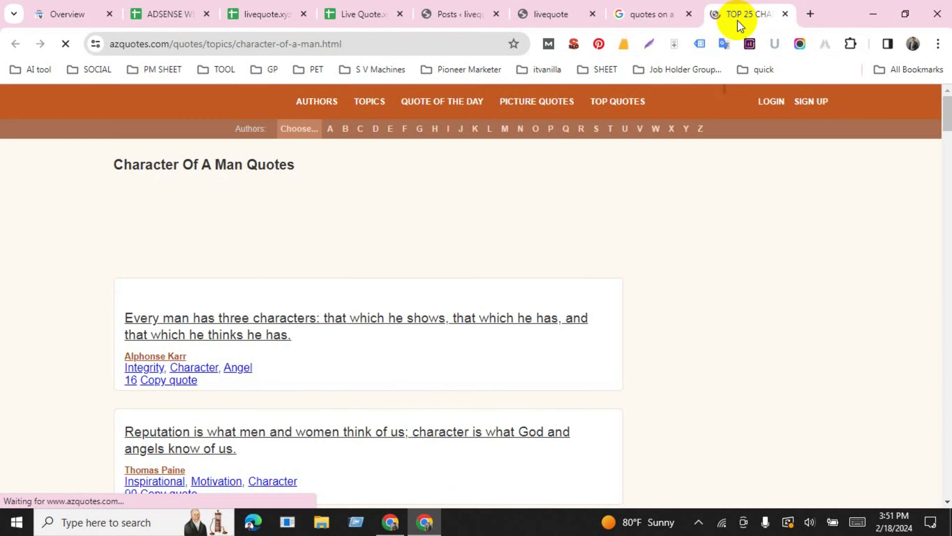
scroll(283, 242, "down", 6)
scroll(397, 247, "down", 20)
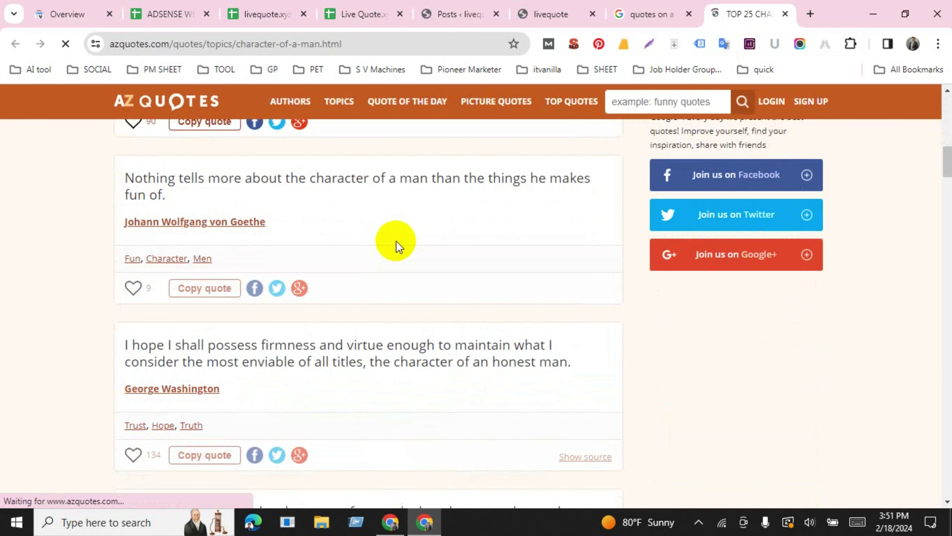
scroll(397, 247, "up", 20)
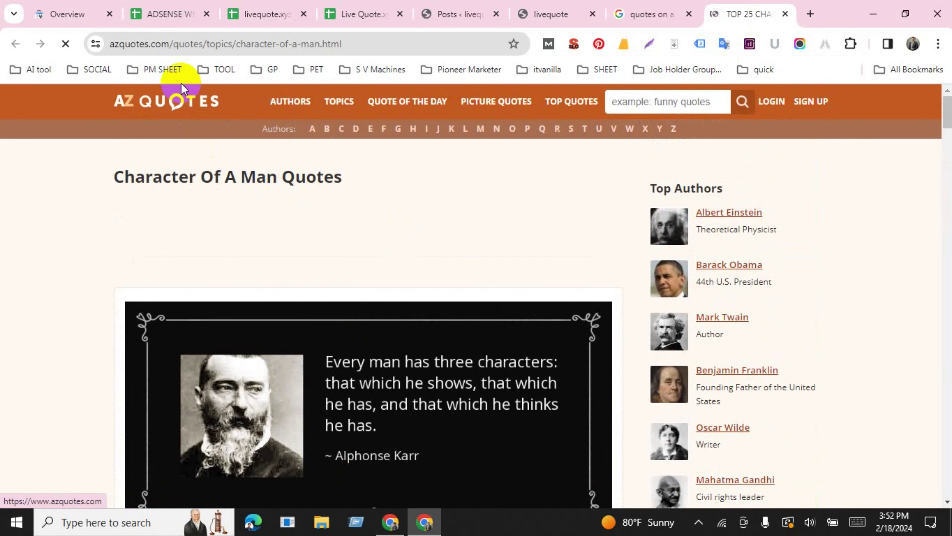
left_click(179, 47)
left_click(149, 45)
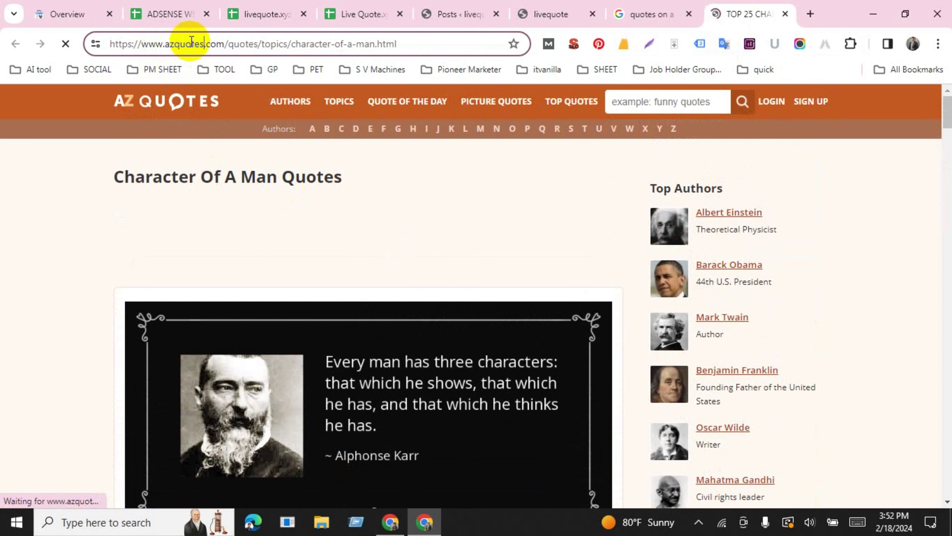
left_click(550, 14)
left_click(749, 17)
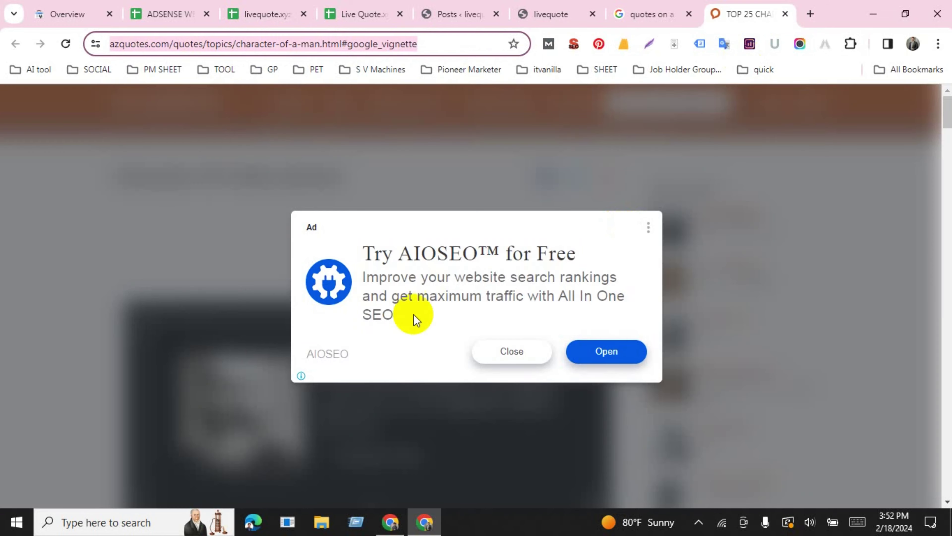
left_click(487, 349)
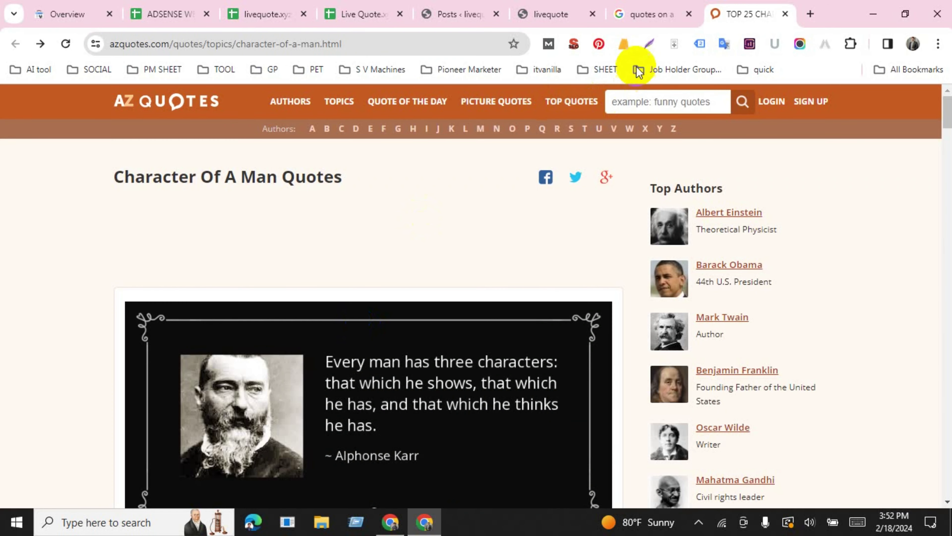
left_click(641, 15)
Open the Goodreads quotes page and select the Narcotics Anonymous quote about insanity
triple_click(241, 102)
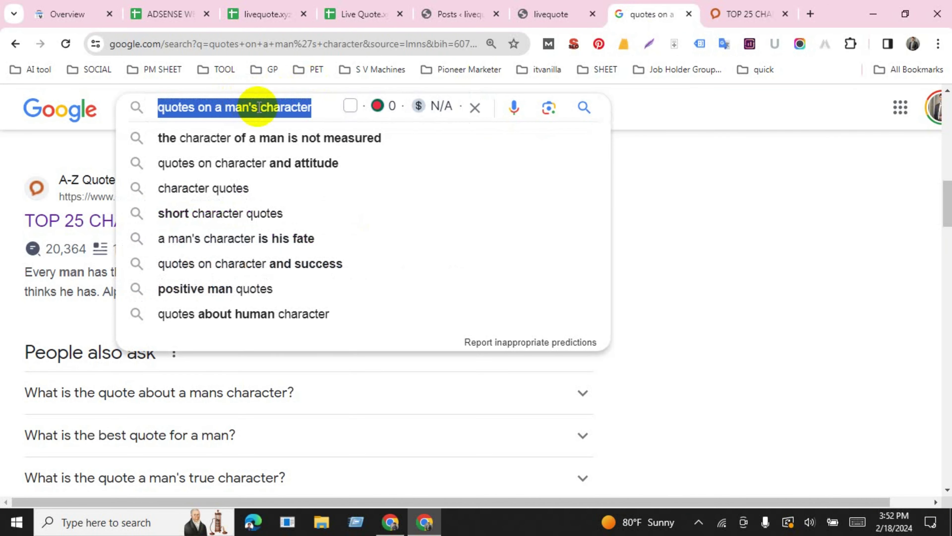
left_click(687, 99)
scroll(103, 326, "down", 10)
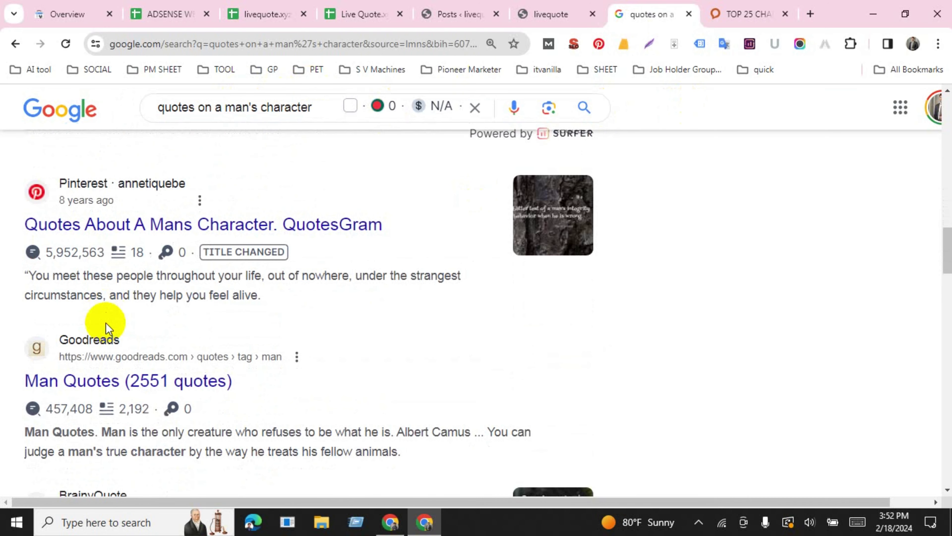
left_click(74, 319)
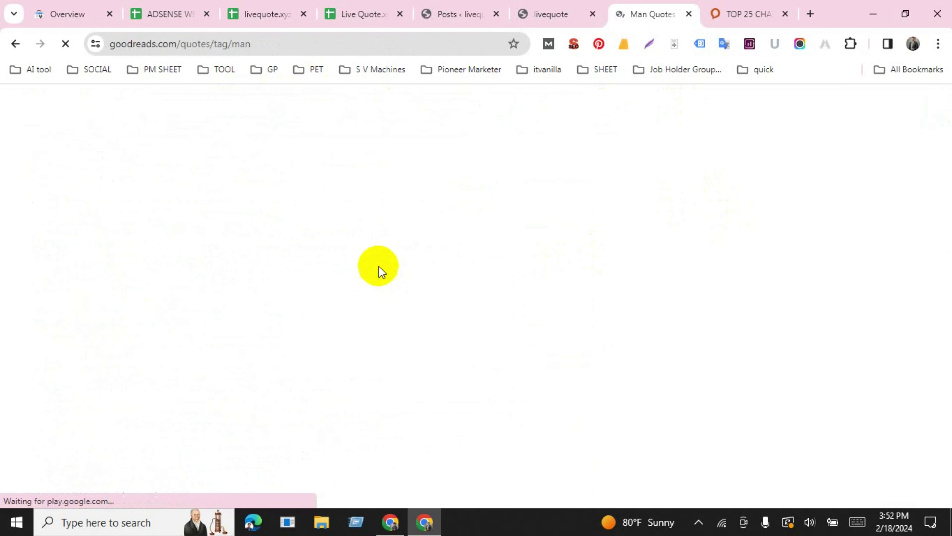
scroll(375, 262, "down", 10)
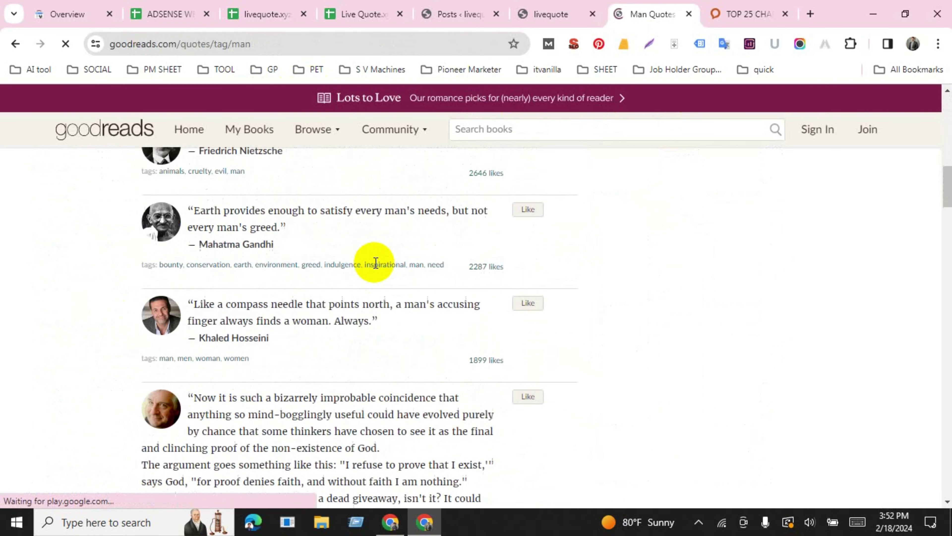
scroll(374, 262, "up", 12)
scroll(374, 263, "down", 6)
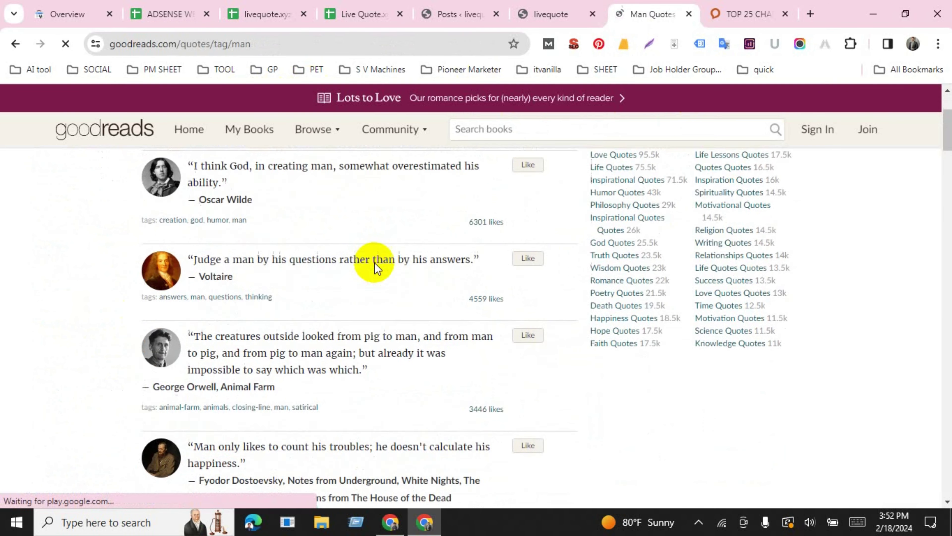
scroll(581, 230, "up", 4)
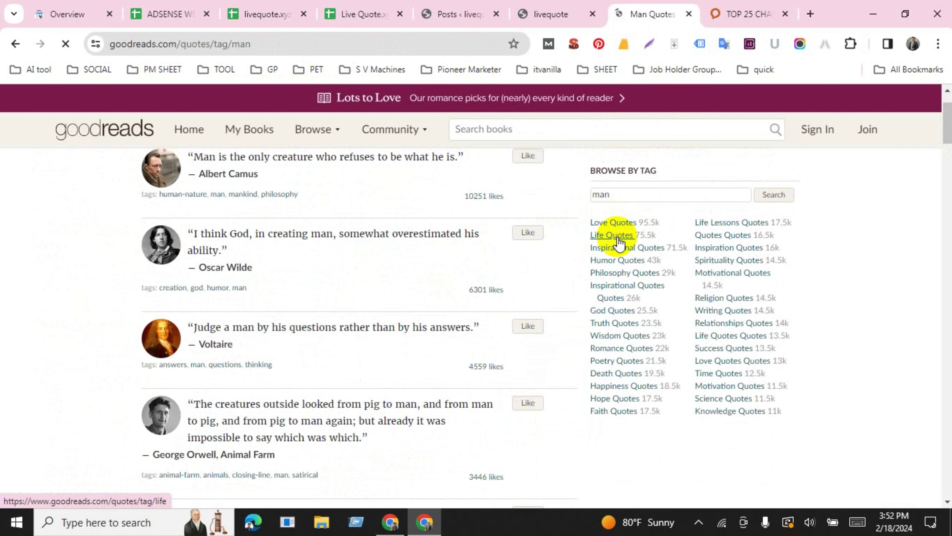
scroll(340, 263, "down", 5)
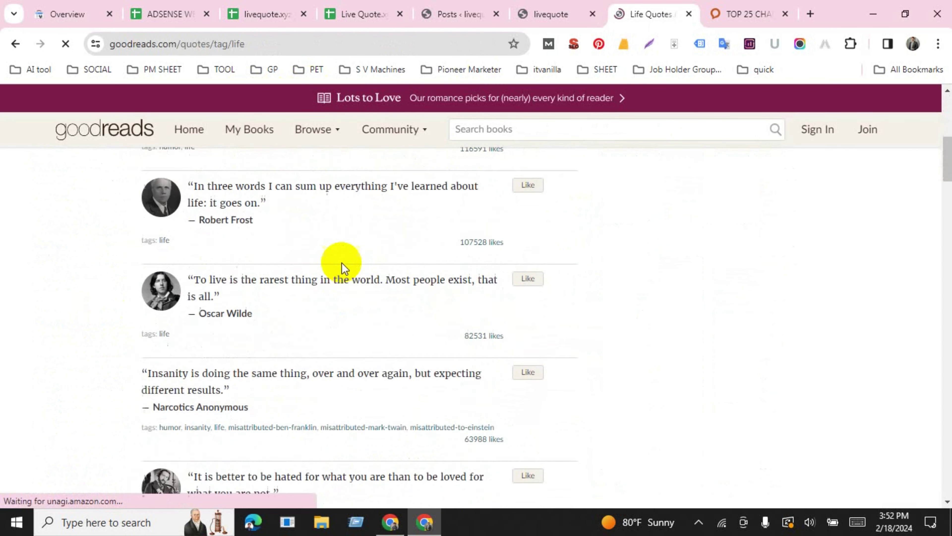
scroll(342, 261, "down", 2)
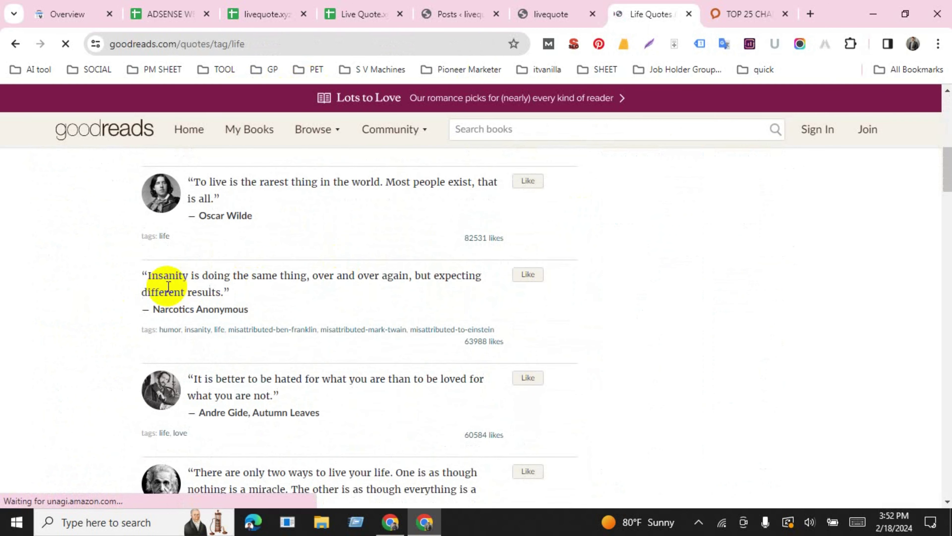
mouse_move(140, 276)
left_mouse_down()
mouse_move(231, 292)
mouse_move(145, 273)
left_mouse_up()
key("ctrl+c")
left_click(188, 291)
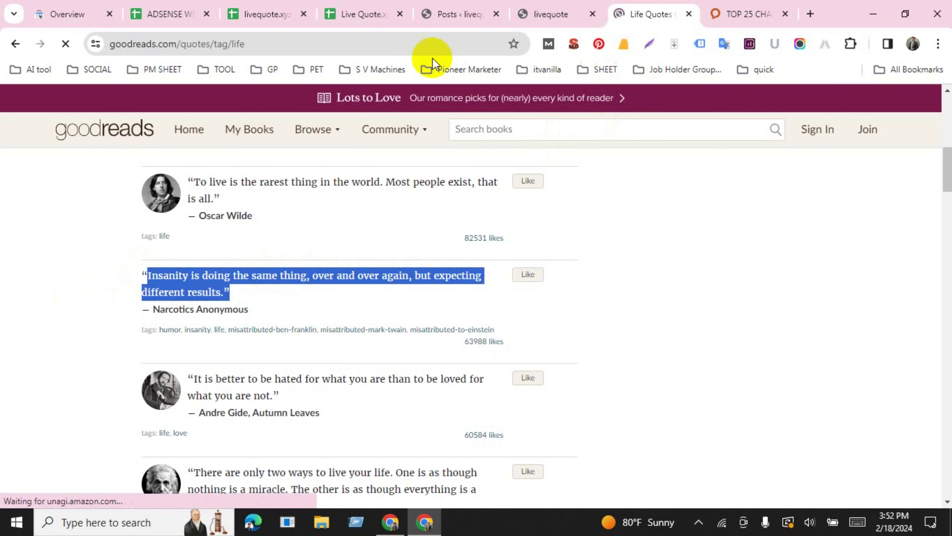
Translate the pasted insanity quote into Bengali on translate.google.com, dropping its closing quotation mark
left_click(810, 14)
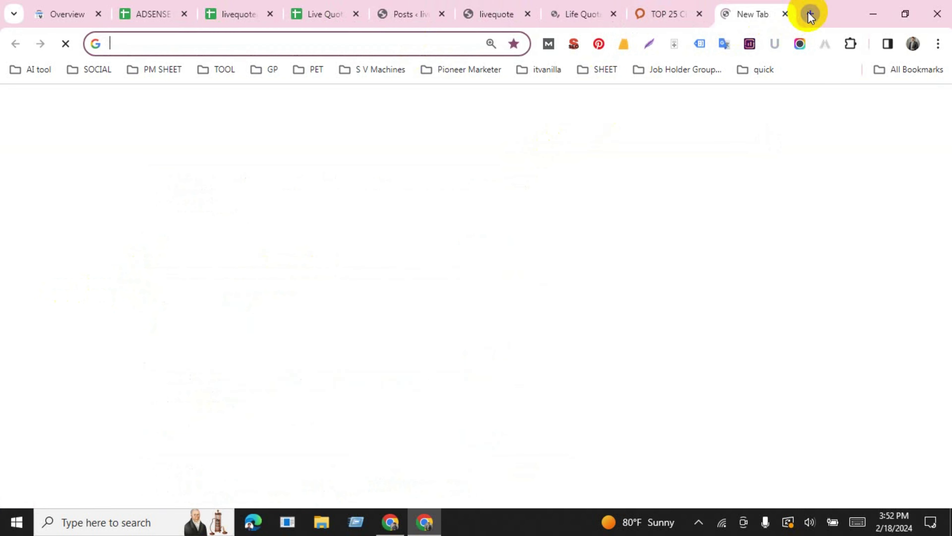
type("tr")
key("Return")
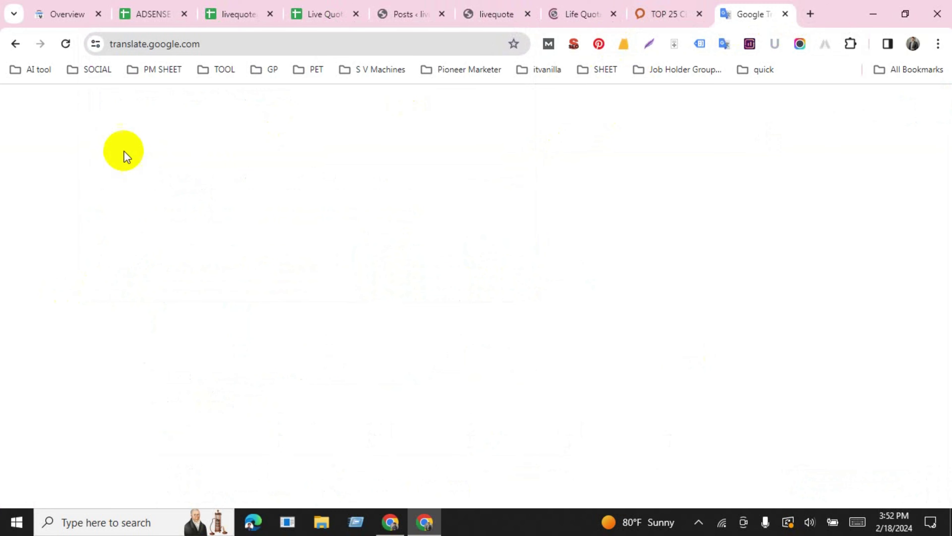
left_click(117, 250)
key("ctrl+v")
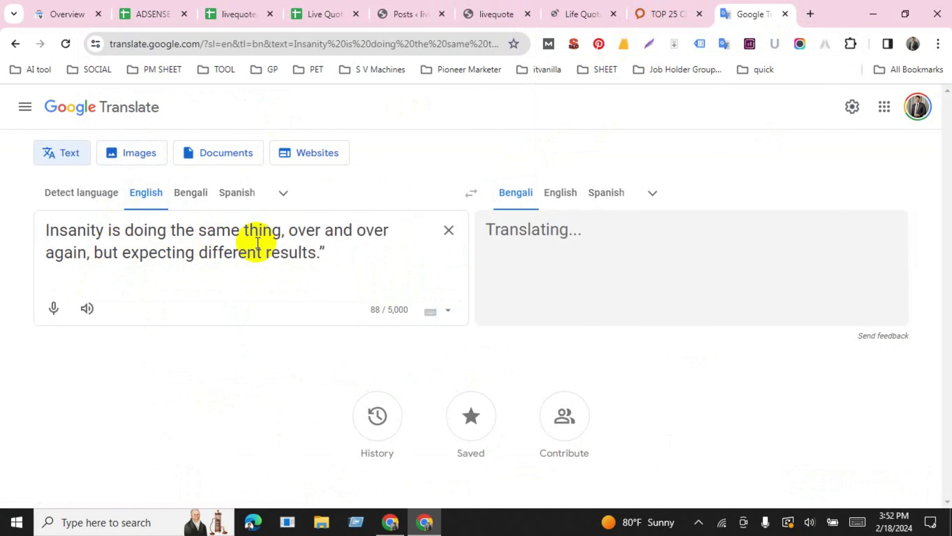
key("BackSpace")
triple_click(502, 244)
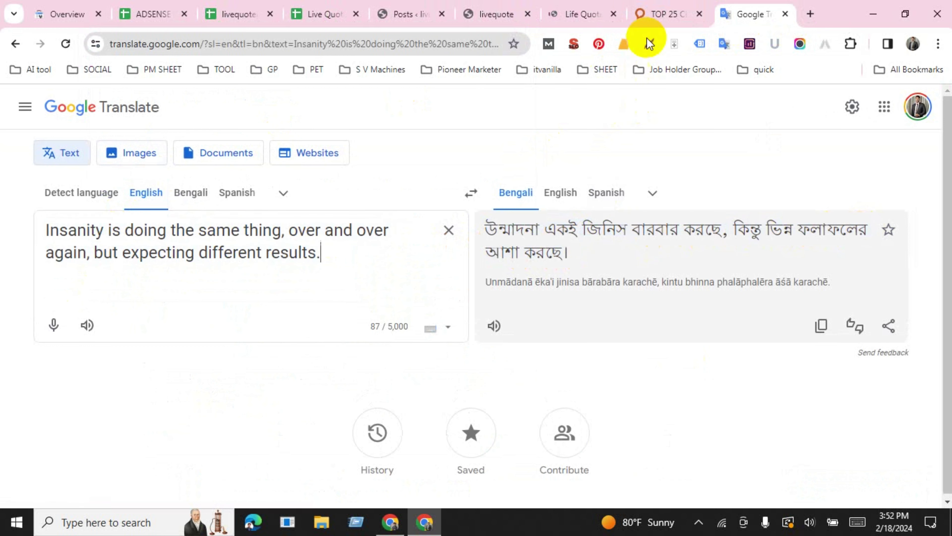
left_click(654, 14)
Scroll through the character-of-a-man quotes and inspect the page title in the SEO extension's summary
scroll(187, 357, "down", 15)
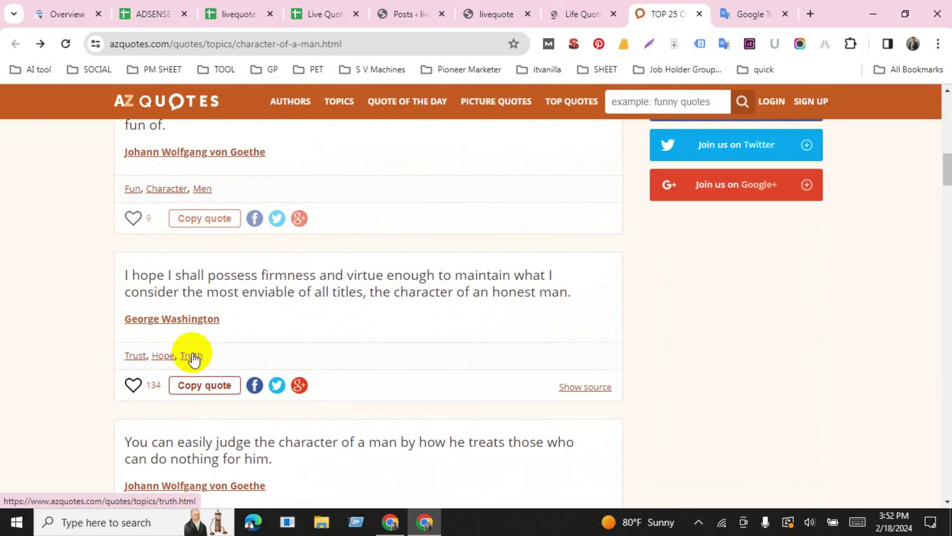
scroll(431, 380, "down", 6)
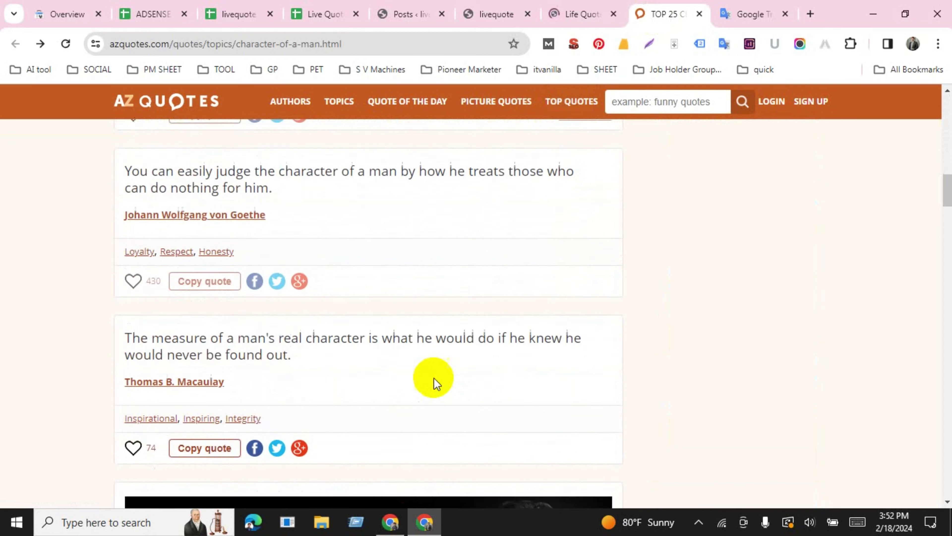
scroll(434, 383, "down", 3)
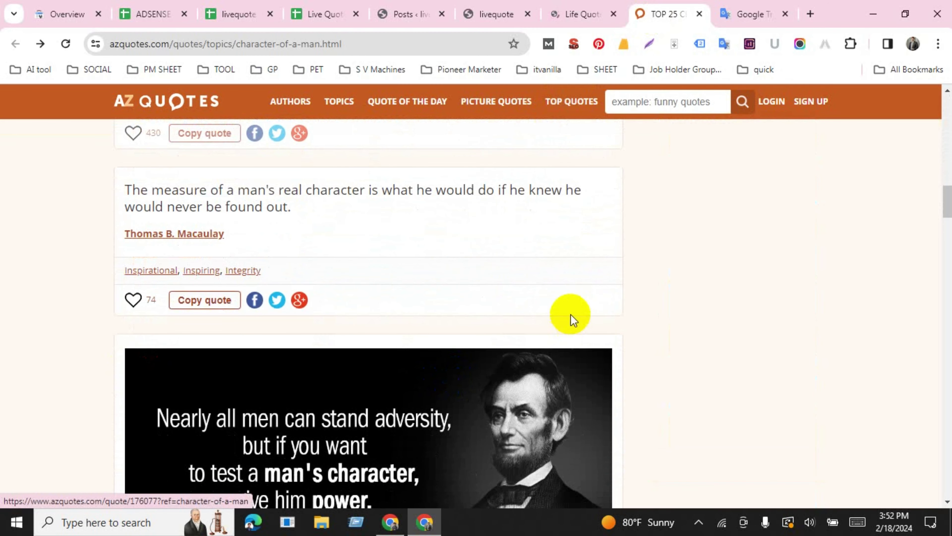
scroll(509, 377, "down", 20)
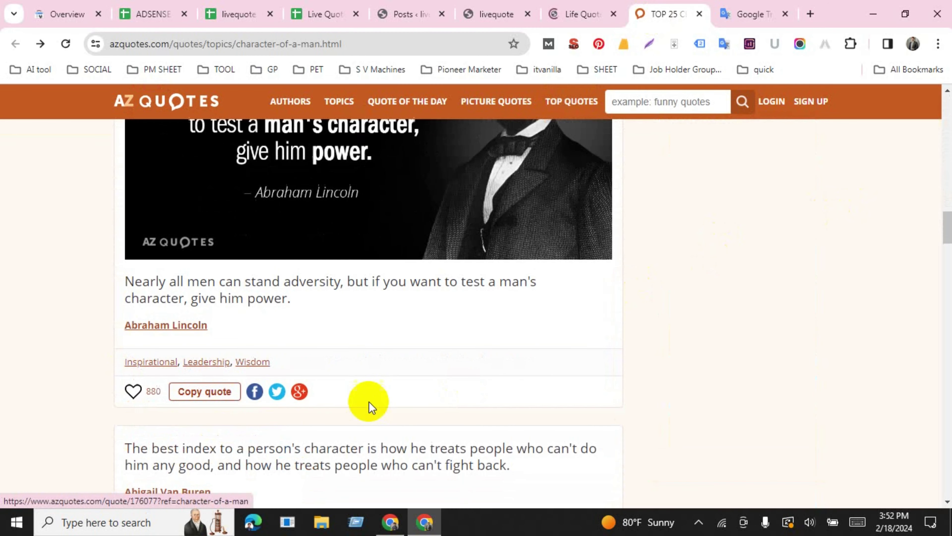
scroll(283, 401, "down", 10)
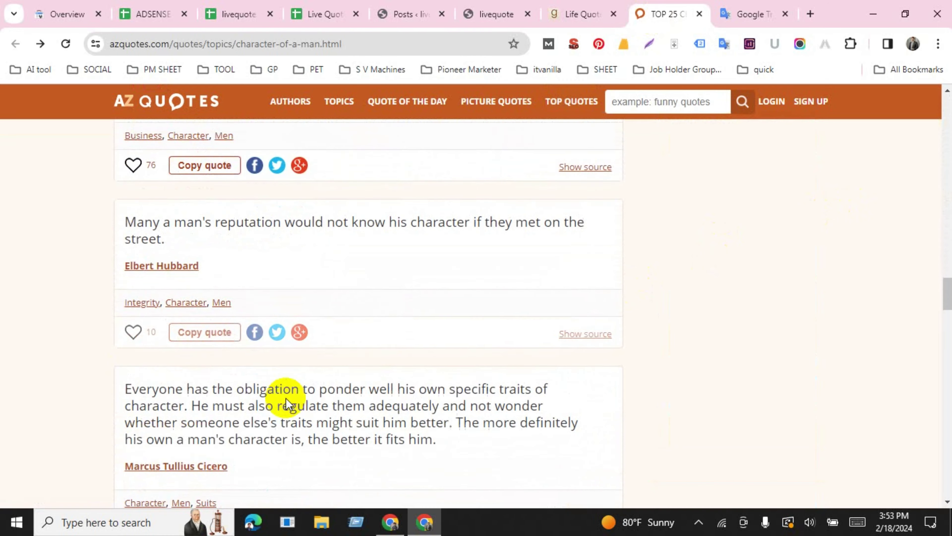
scroll(284, 401, "up", 20)
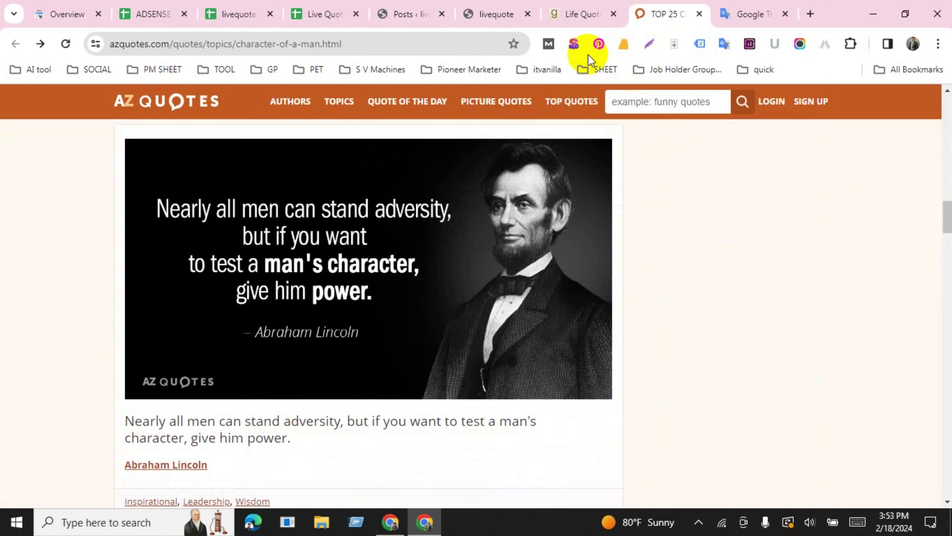
left_click(574, 44)
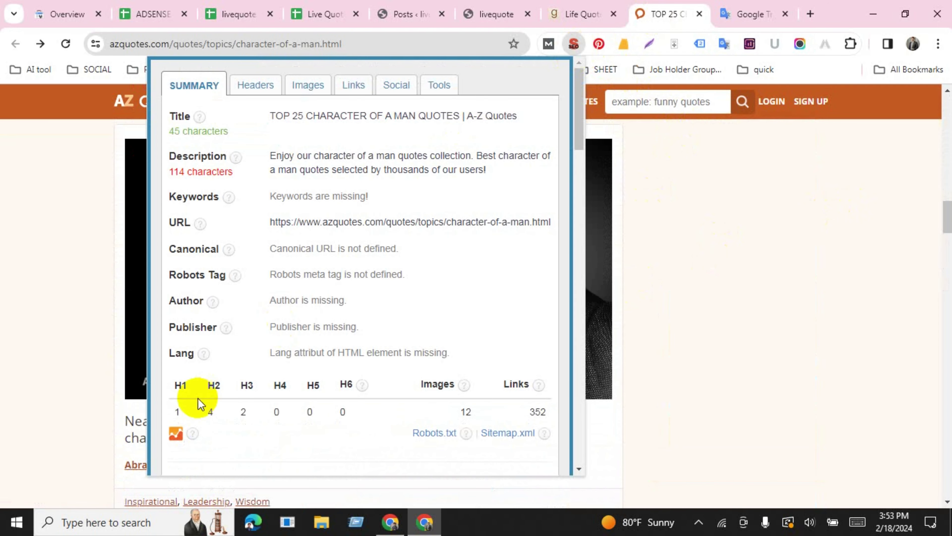
left_click_drag(270, 117, 460, 116)
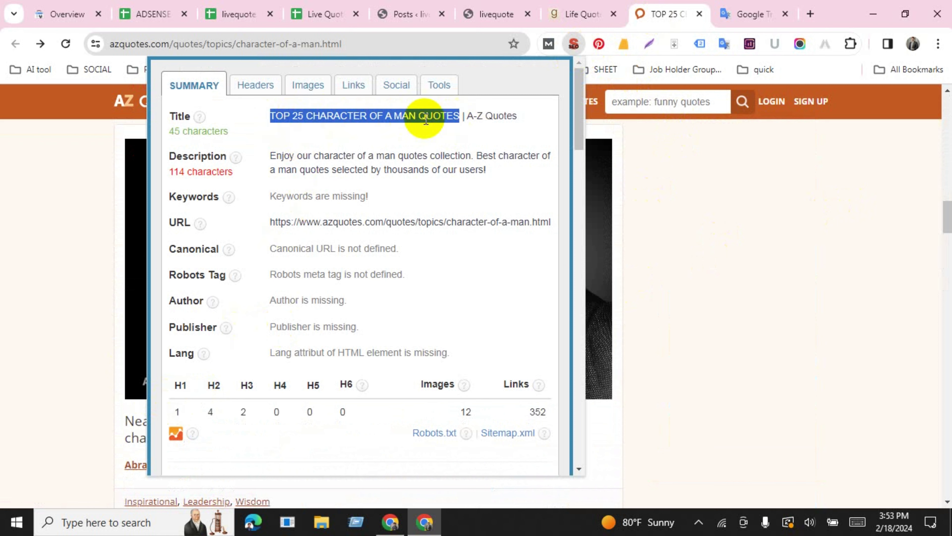
left_click(268, 118)
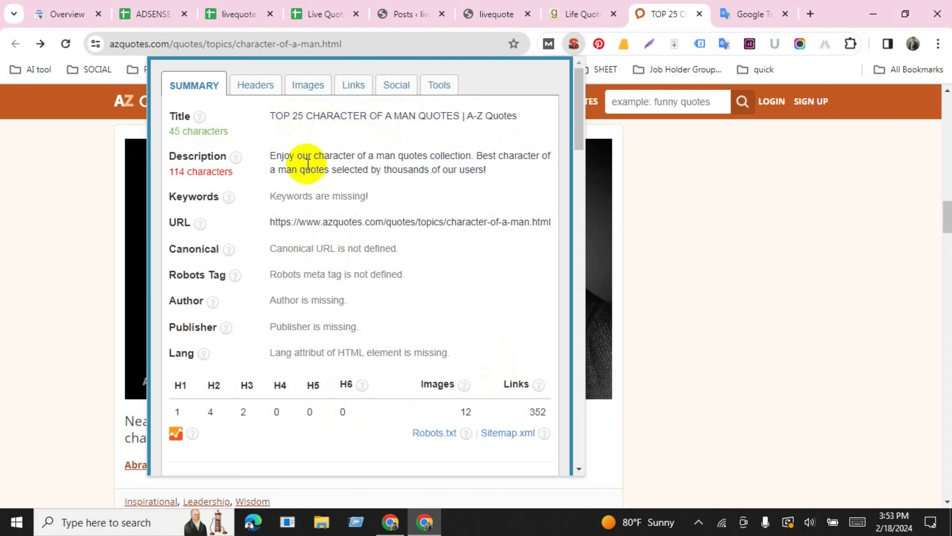
left_click_drag(292, 116, 548, 153)
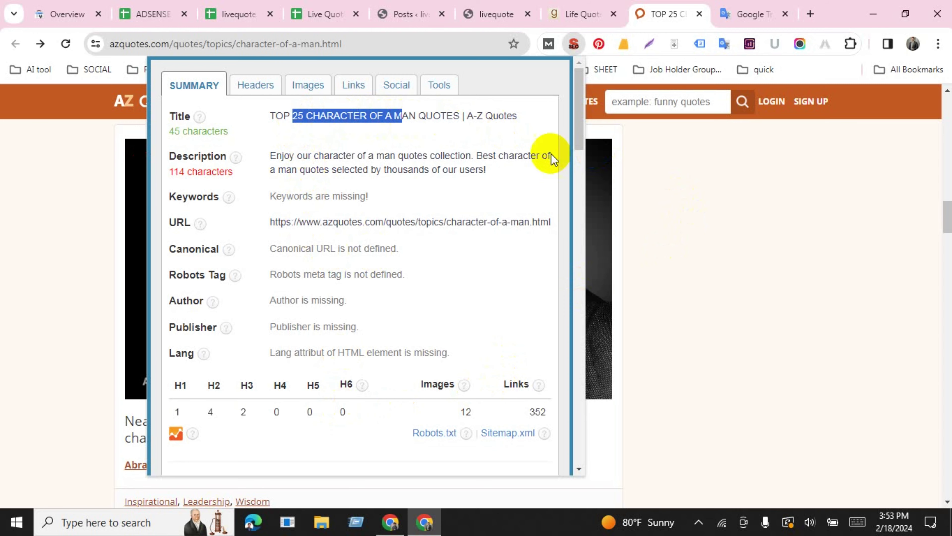
left_click(722, 191)
Reopen the SEO summary and select the title 'TOP 25 CHARACTER OF A MAN QUOTES'
scroll(562, 353, "down", 6)
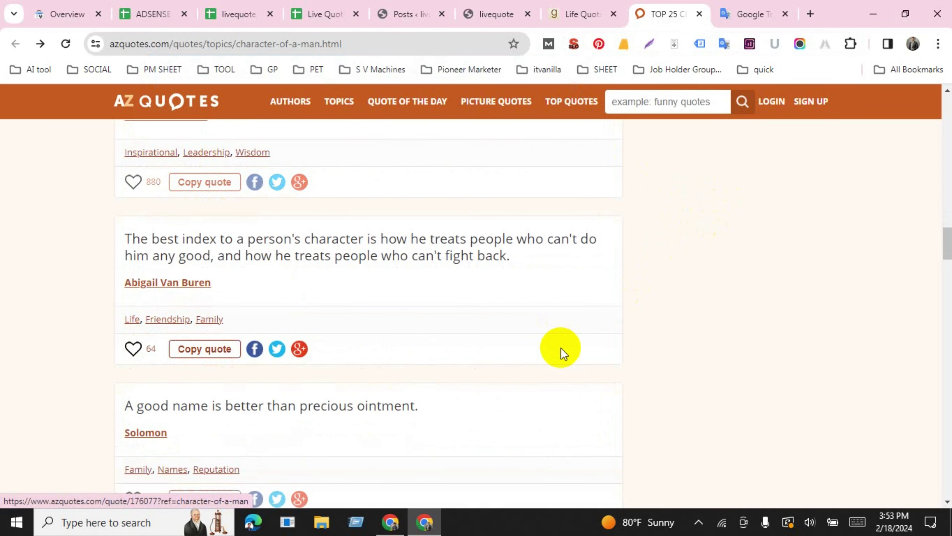
scroll(562, 354, "down", 6)
scroll(561, 349, "up", 10)
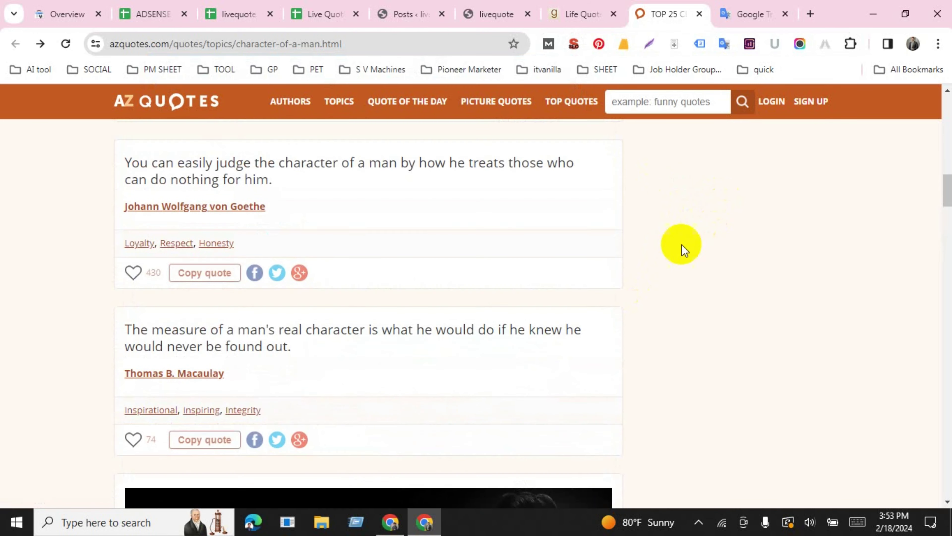
left_click(573, 44)
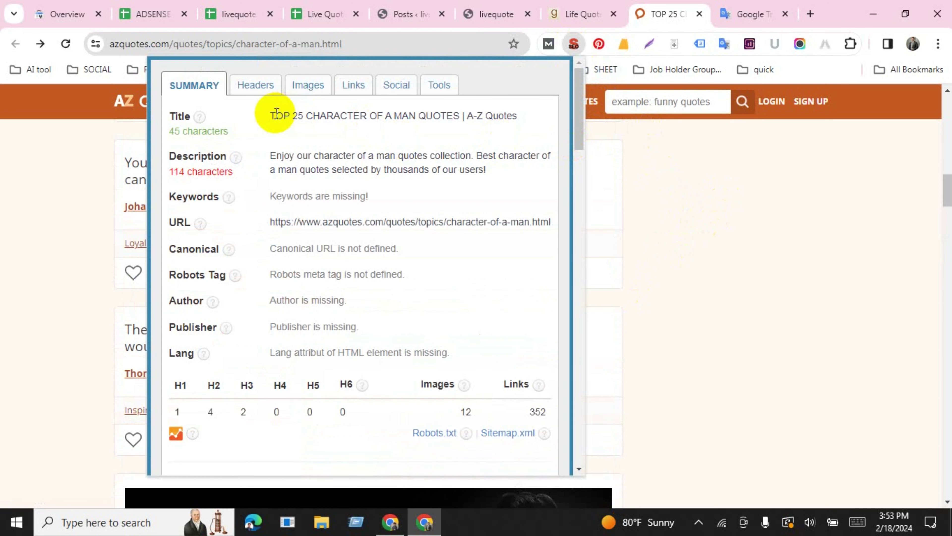
left_click_drag(268, 120, 454, 119)
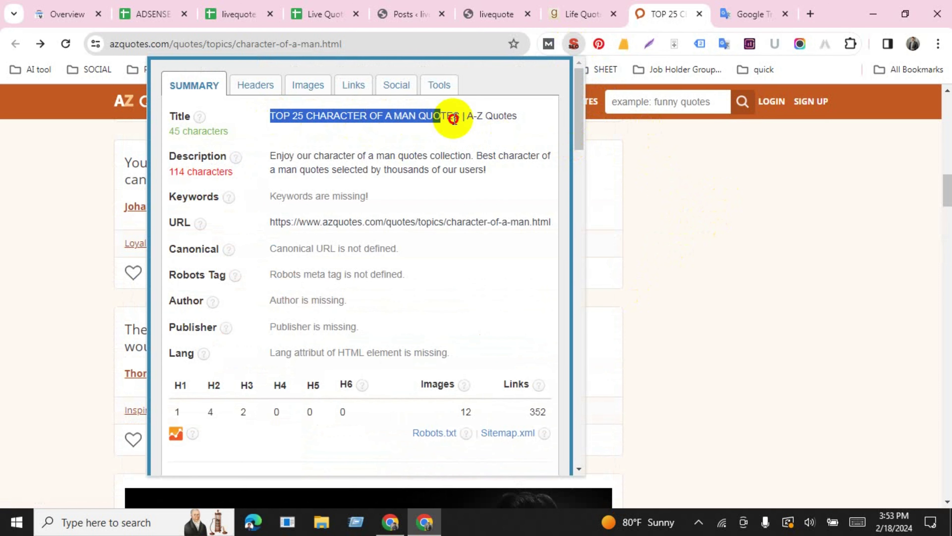
left_click(390, 519)
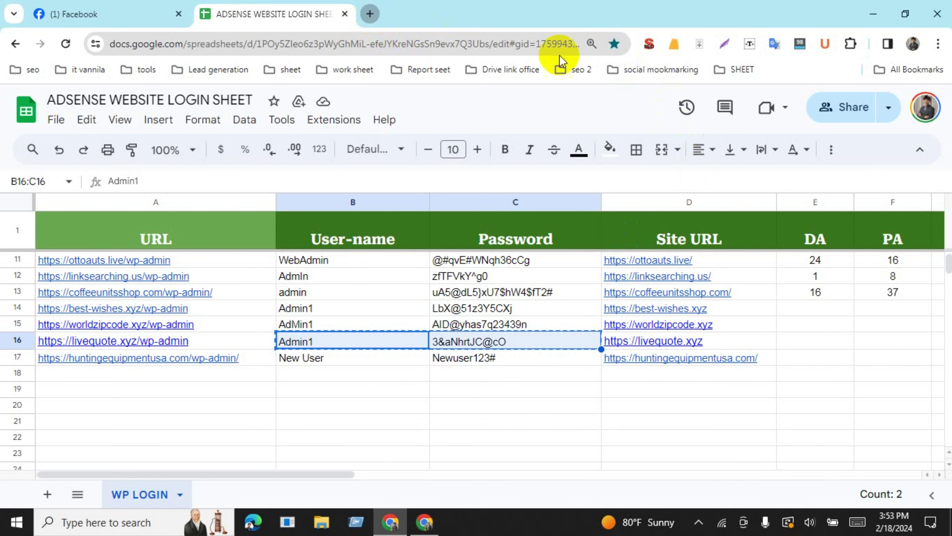
Open ChatGPT in a new tab from the Drive link office bookmarks folder
key("ctrl+t")
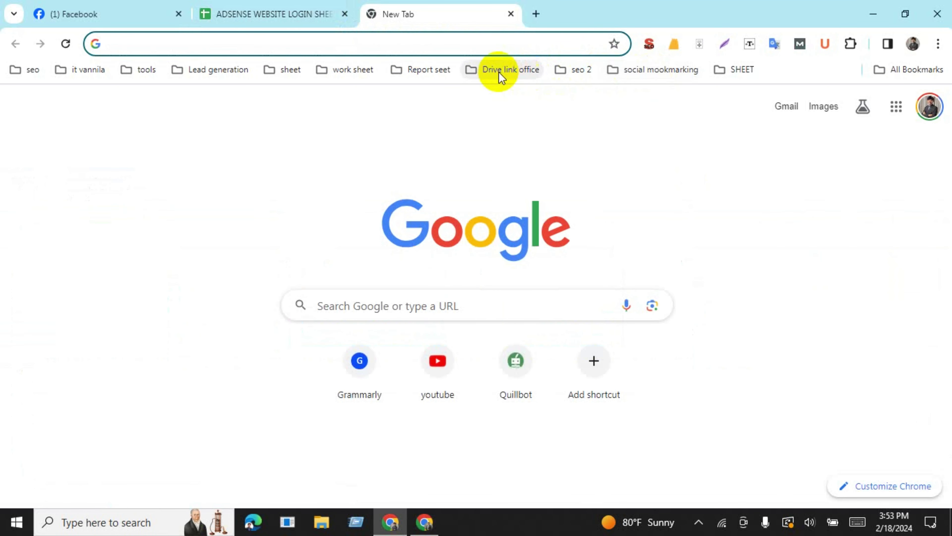
left_click(662, 71)
left_click(721, 70)
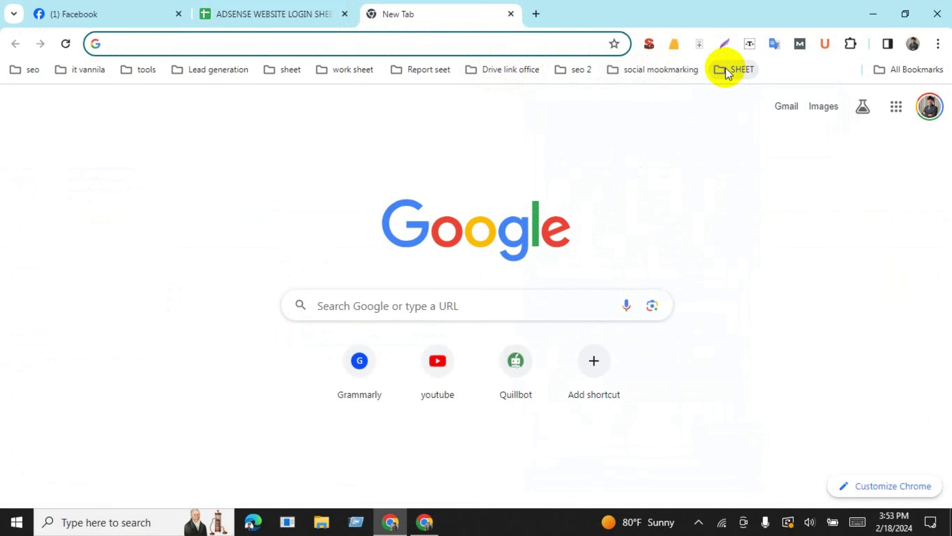
left_click(727, 70)
left_click(487, 69)
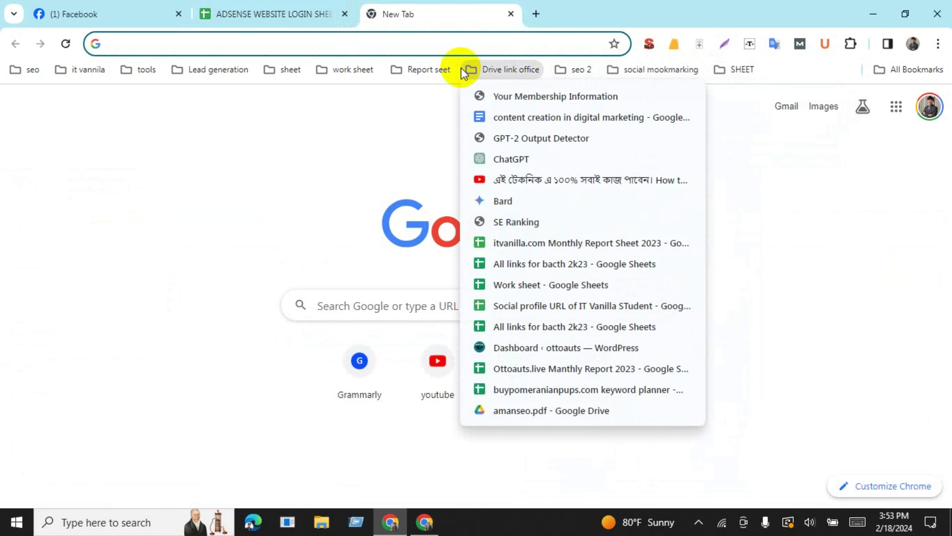
left_click(501, 159)
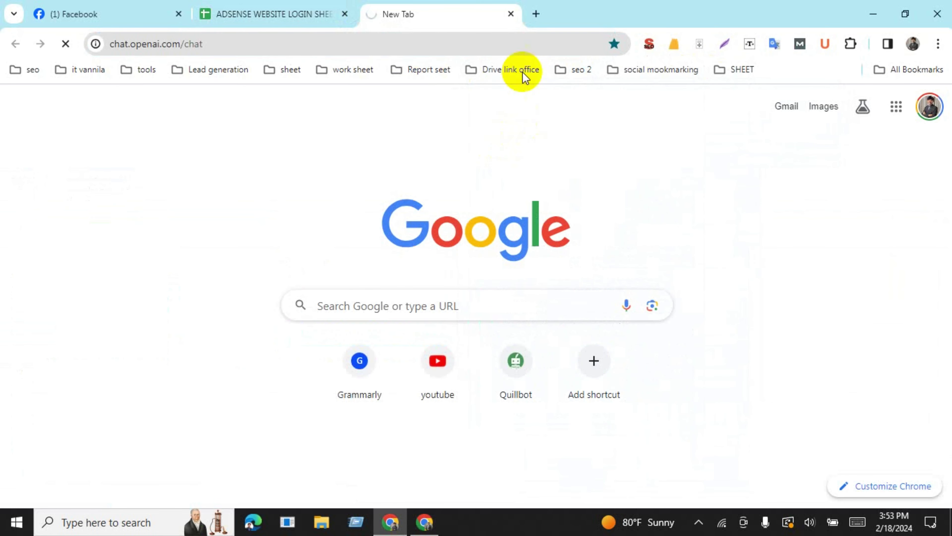
Search Google for 'google bard' and open the Gemini result in a new tab
left_click(536, 14)
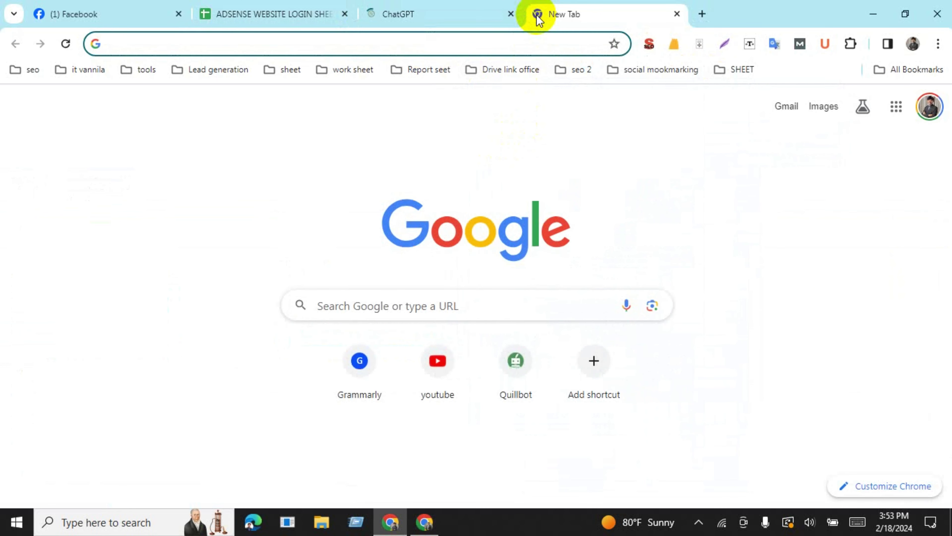
type("gogo")
key("BackSpace")
key("BackSpace")
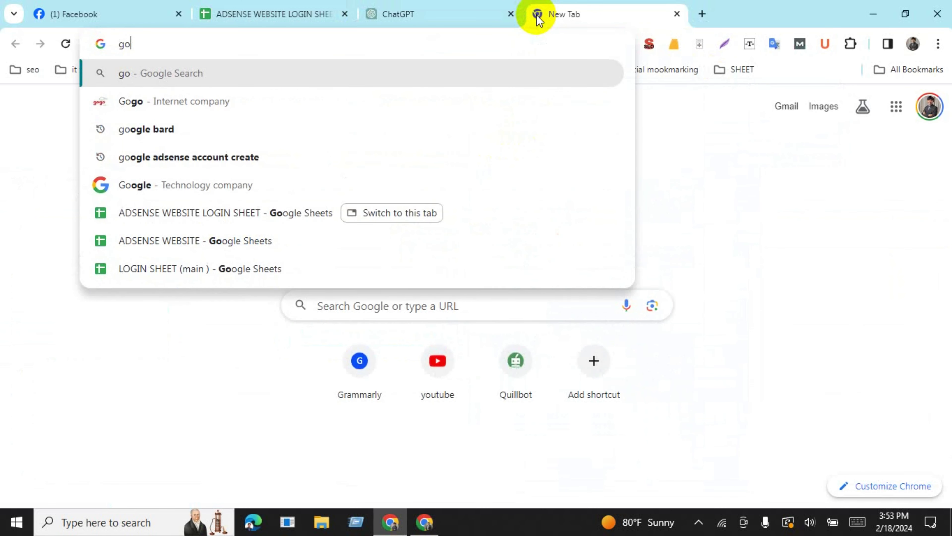
type("ogle bar")
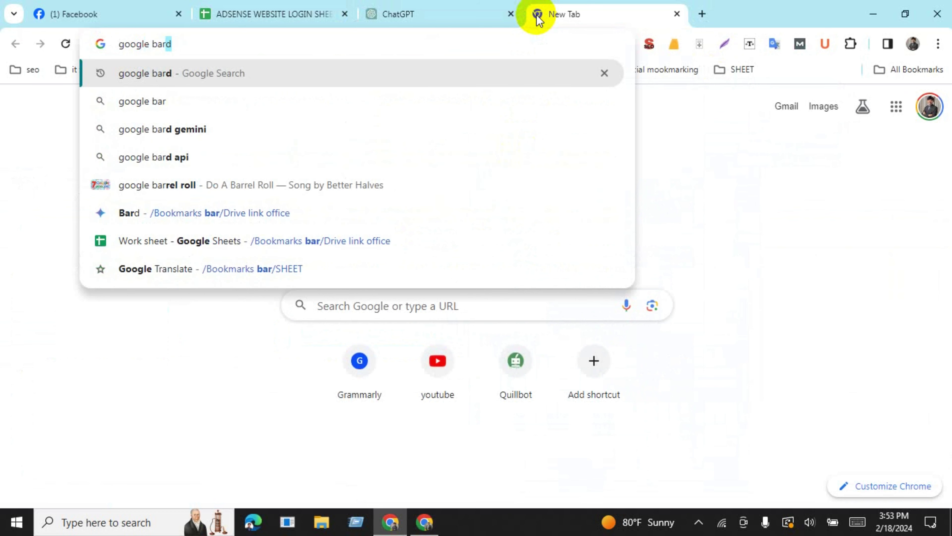
key("Return")
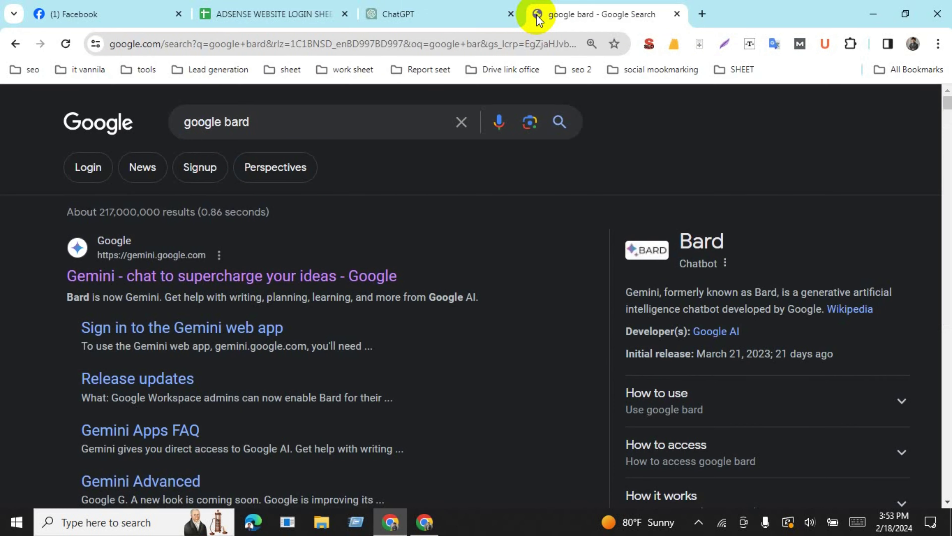
left_click(104, 287)
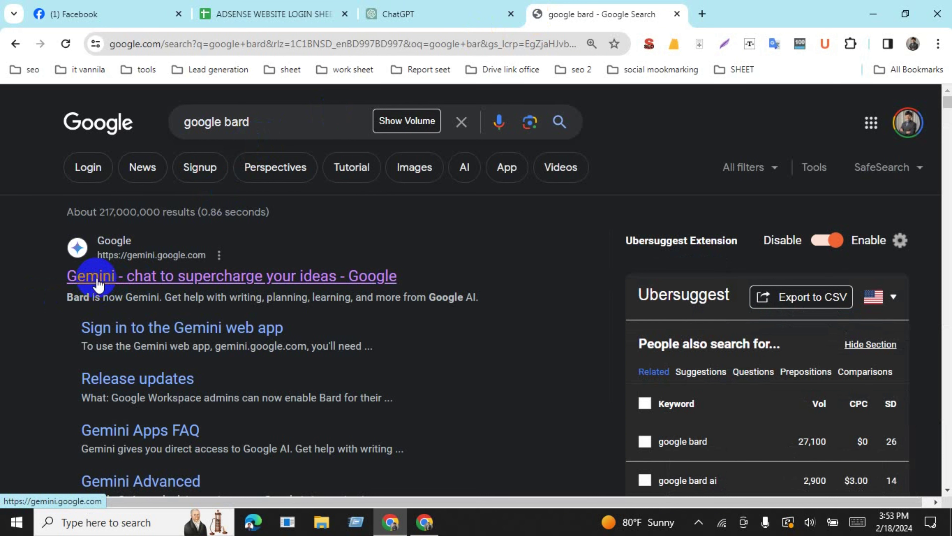
left_click(116, 277)
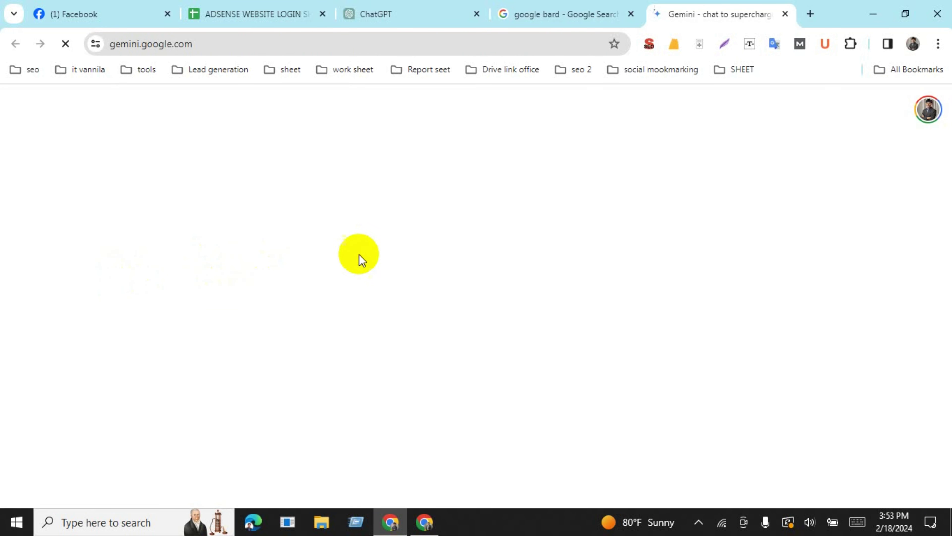
left_click(416, 13)
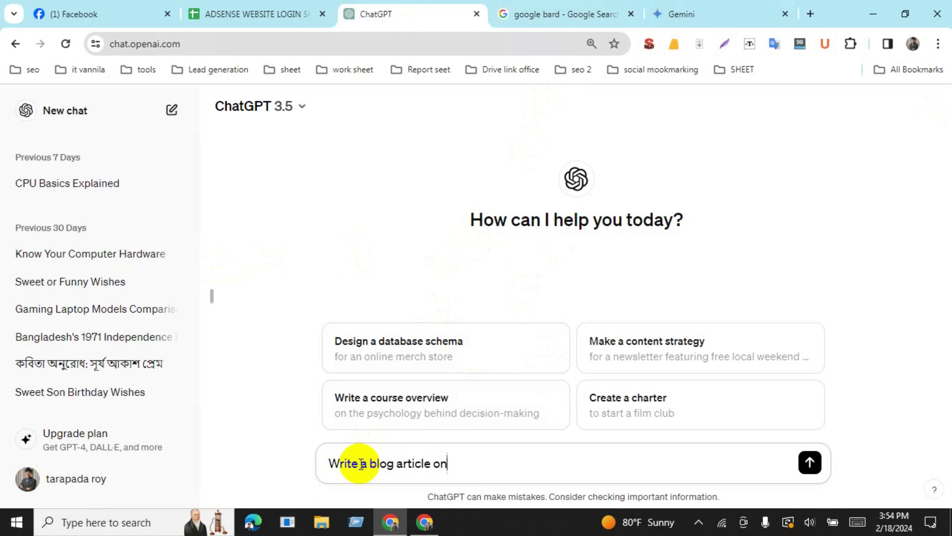
Send ChatGPT the prompt 'Write a QUOTES article on TOP 25 CHARACTER OF A MAN QUOTES'
type("TOP 25 CHARACTER OF A MAN QUOTES")
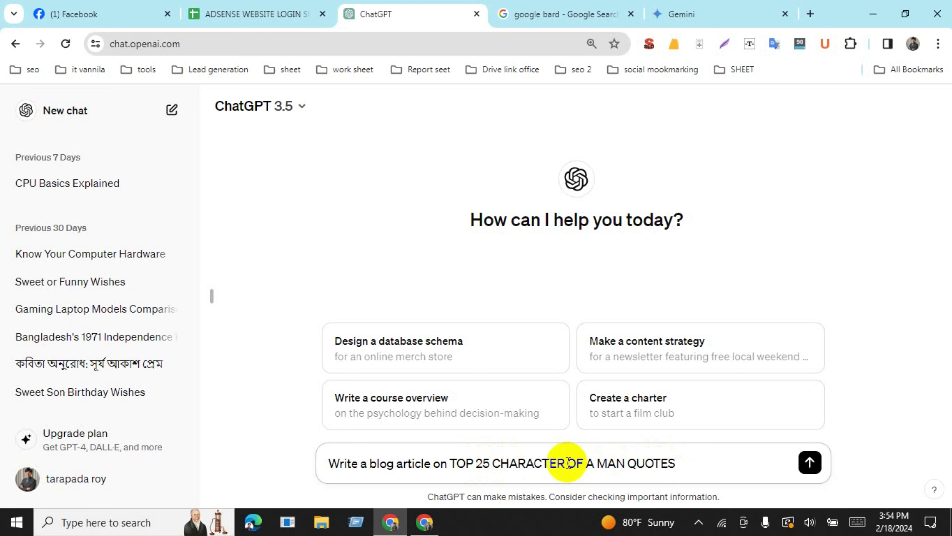
left_click_drag(452, 464, 666, 464)
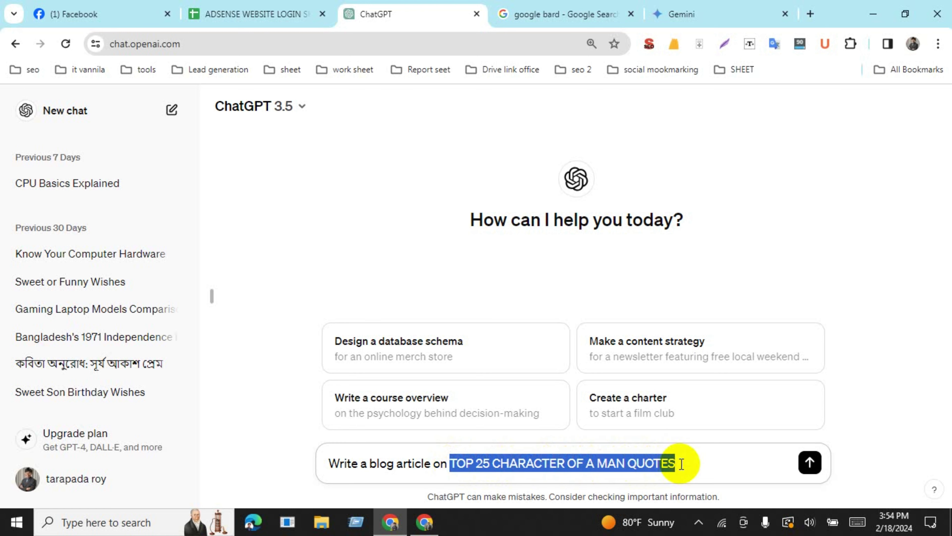
left_click(626, 464)
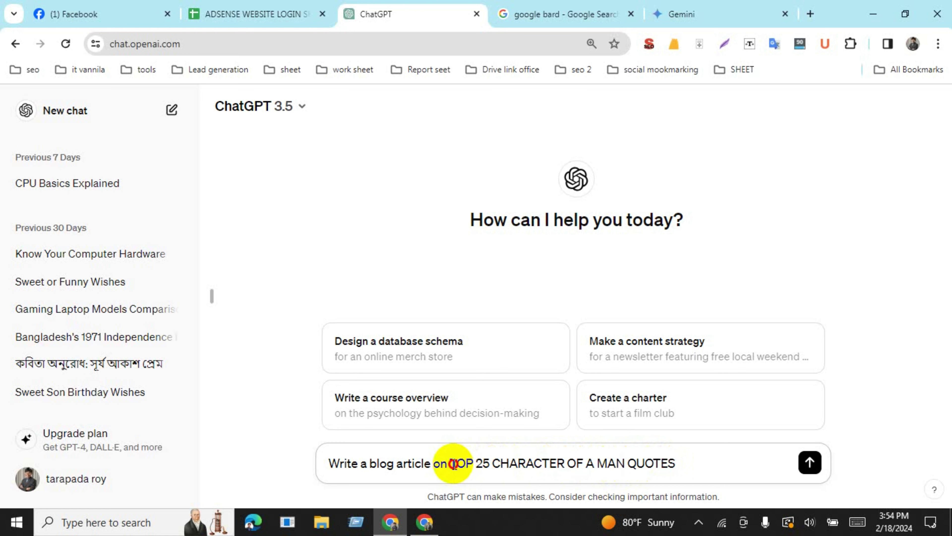
left_click_drag(454, 464, 691, 464)
left_click(449, 464)
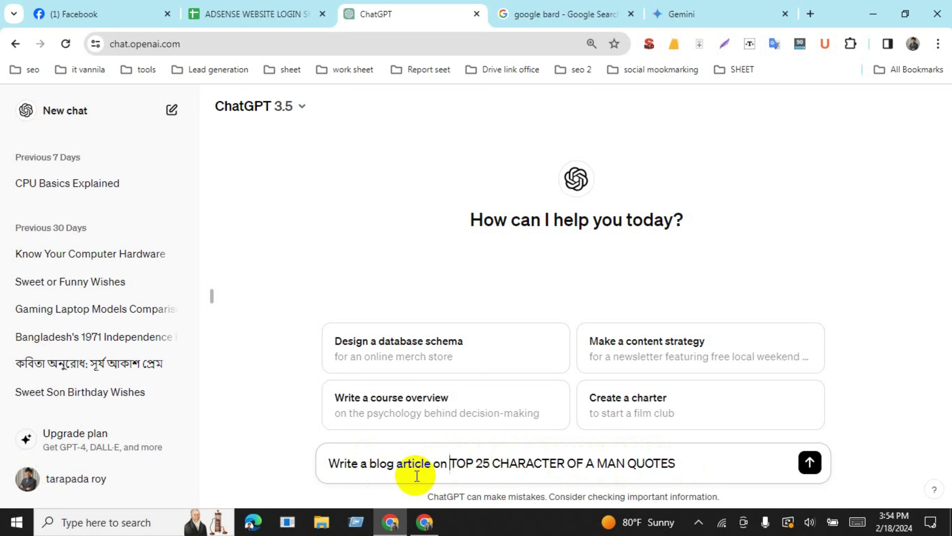
double_click(637, 468)
key("ctrl+c")
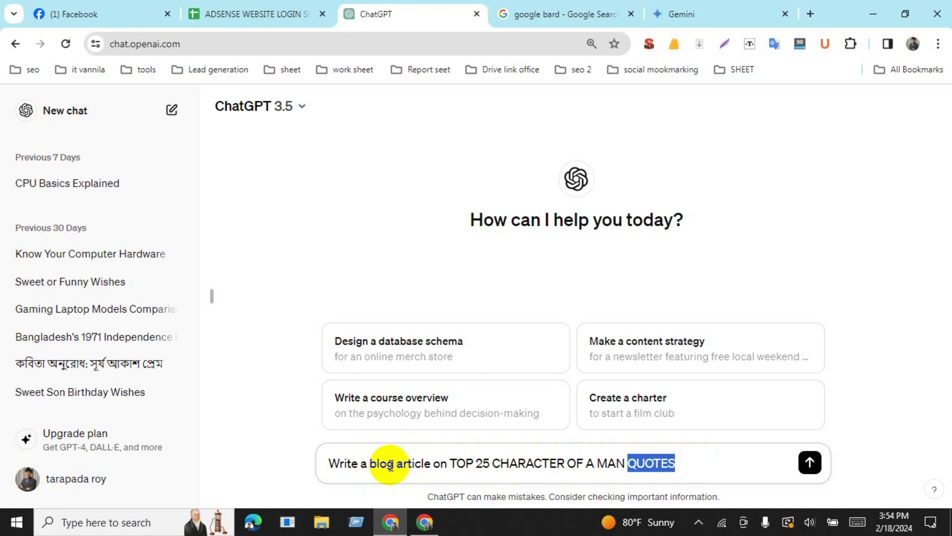
left_click(383, 465)
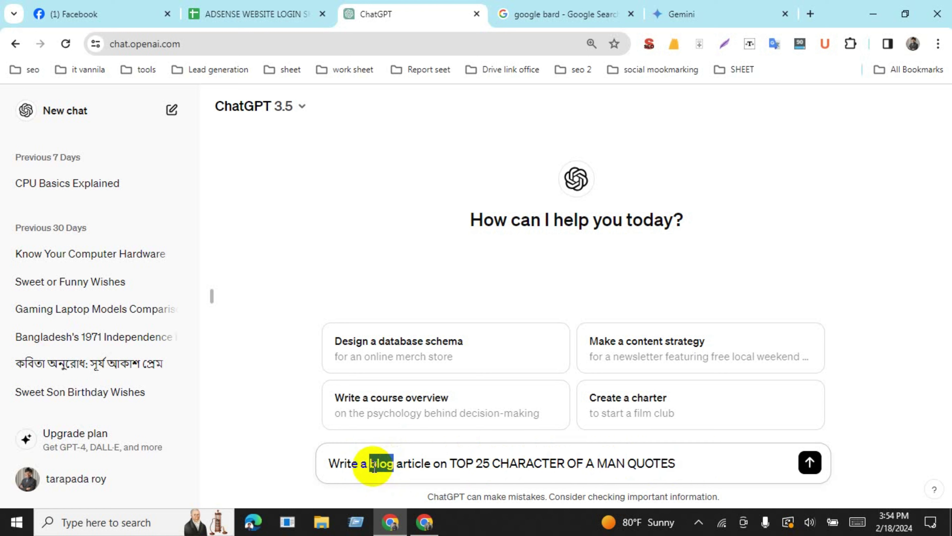
key("ctrl+v")
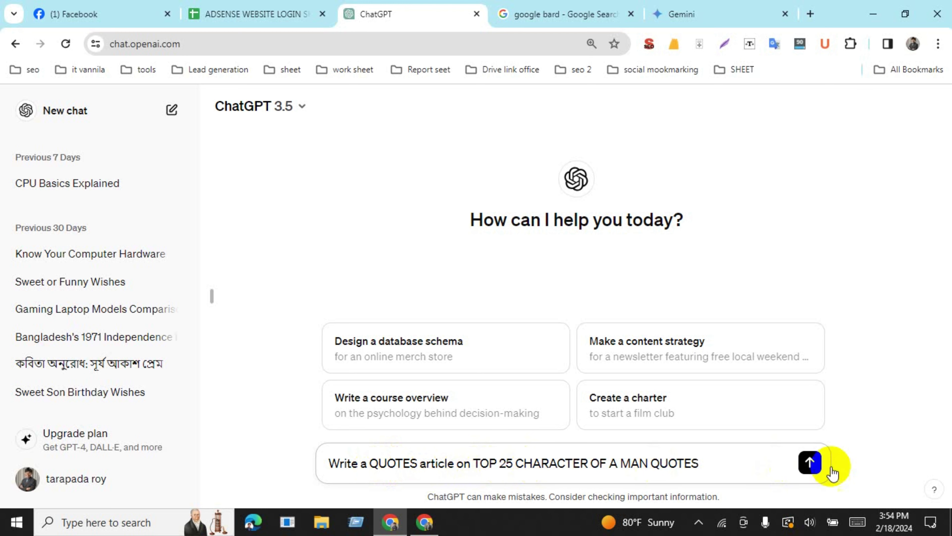
left_click(810, 462)
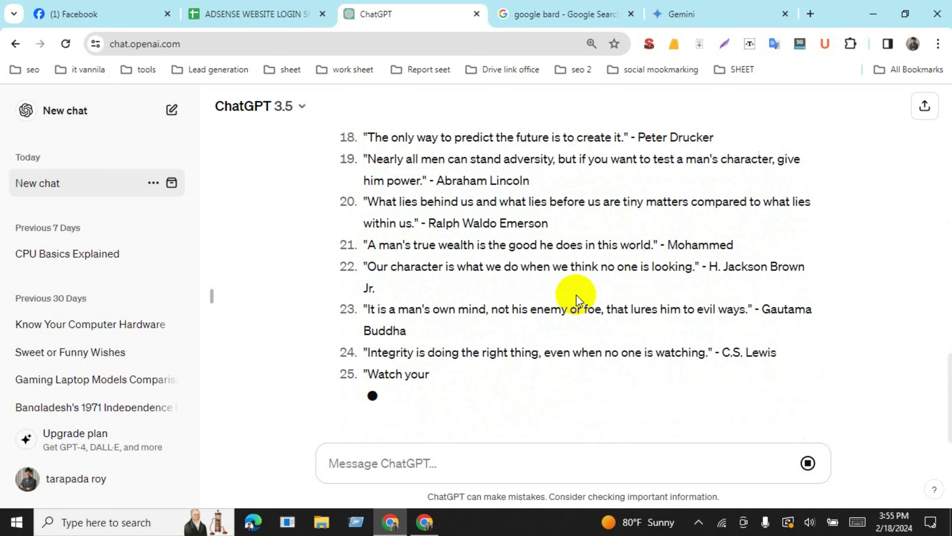
Copy ChatGPT's full 25-quote article reply
scroll(577, 300, "up", 2)
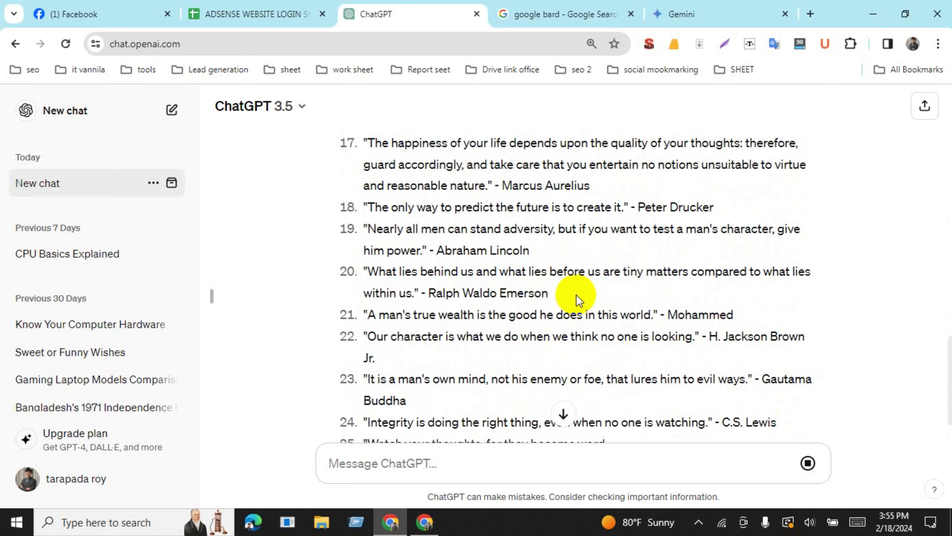
scroll(577, 300, "down", 3)
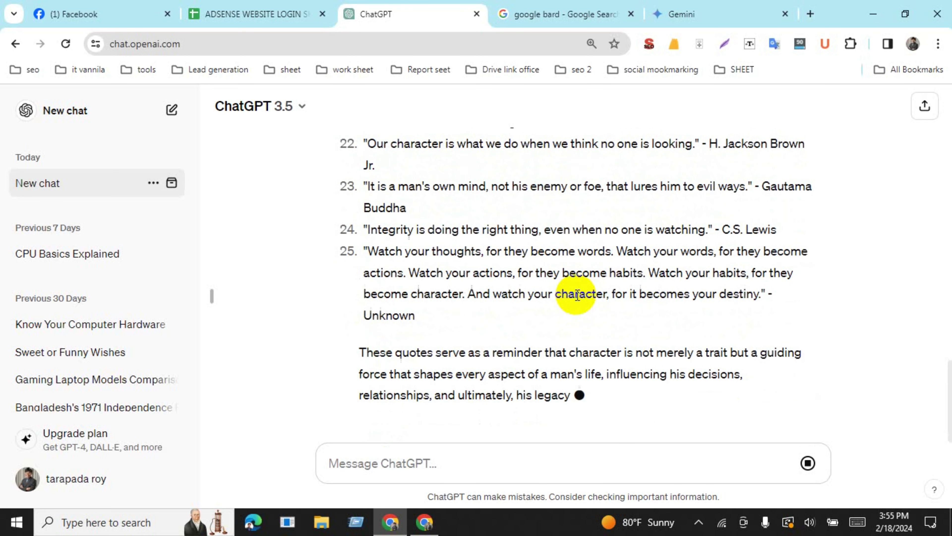
scroll(577, 296, "up", 20)
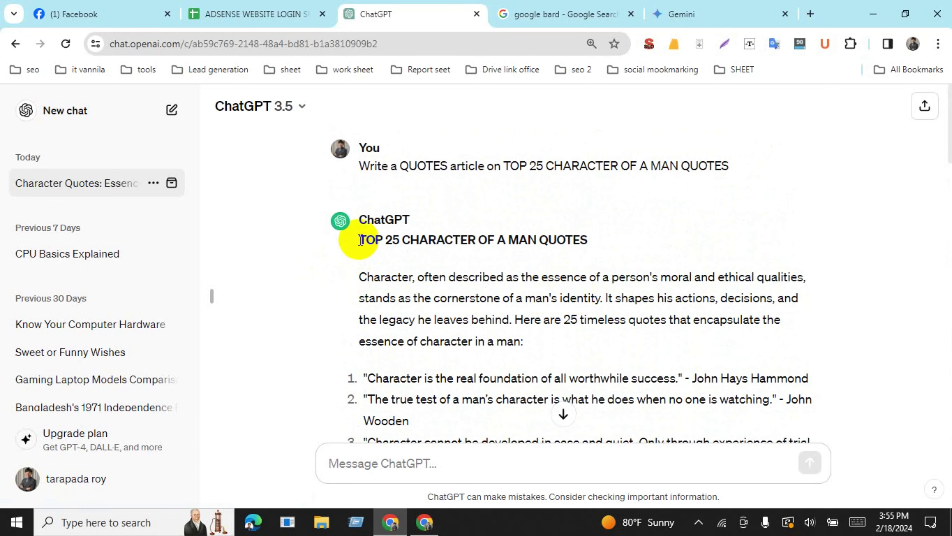
left_click_drag(361, 239, 621, 383)
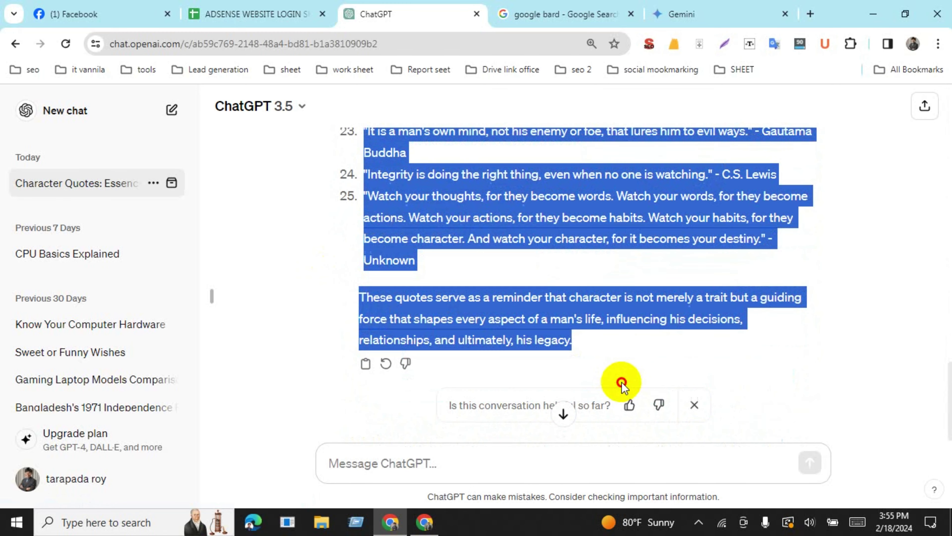
right_click(520, 199)
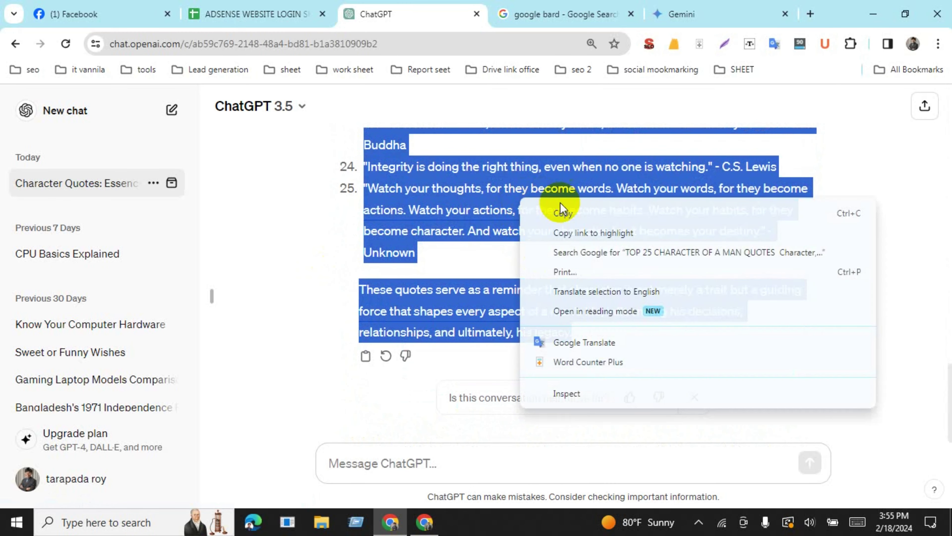
left_click(561, 211)
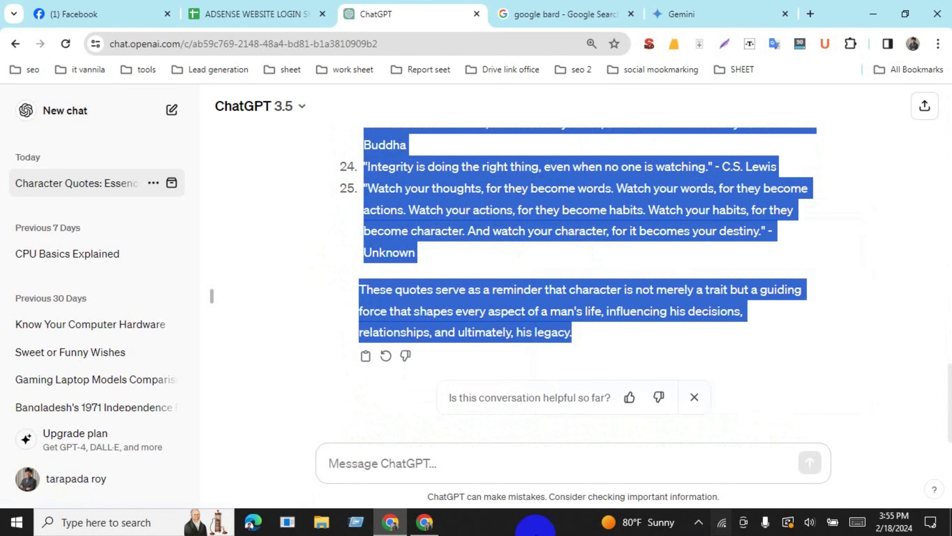
In the other Chrome window, close the AZ Quotes and Life Quotes tabs and return to WordPress Posts
left_click(425, 522)
left_click(665, 236)
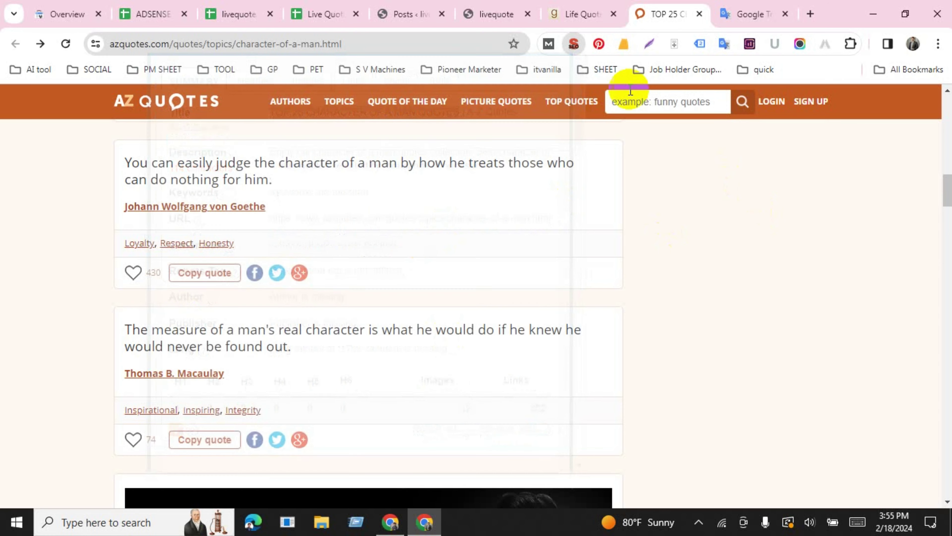
left_click(699, 14)
left_click(613, 14)
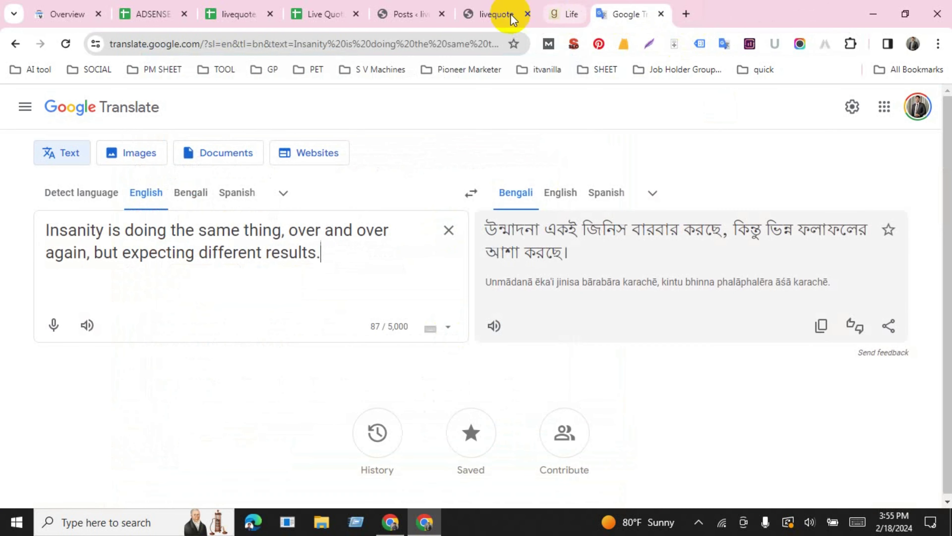
left_click(419, 15)
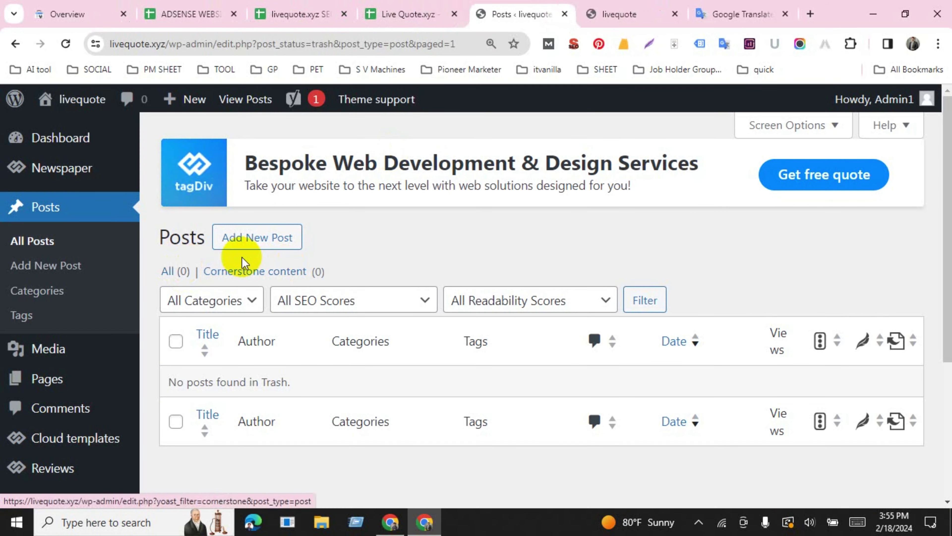
Start a new livequote post, collapse the Post Settings box, and place the caret in the empty body
left_click(249, 243)
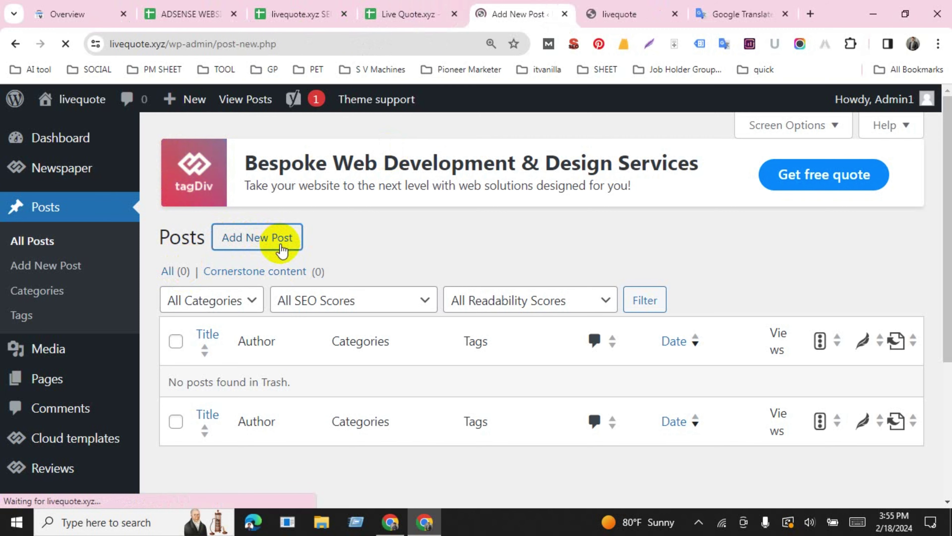
scroll(316, 344, "down", 10)
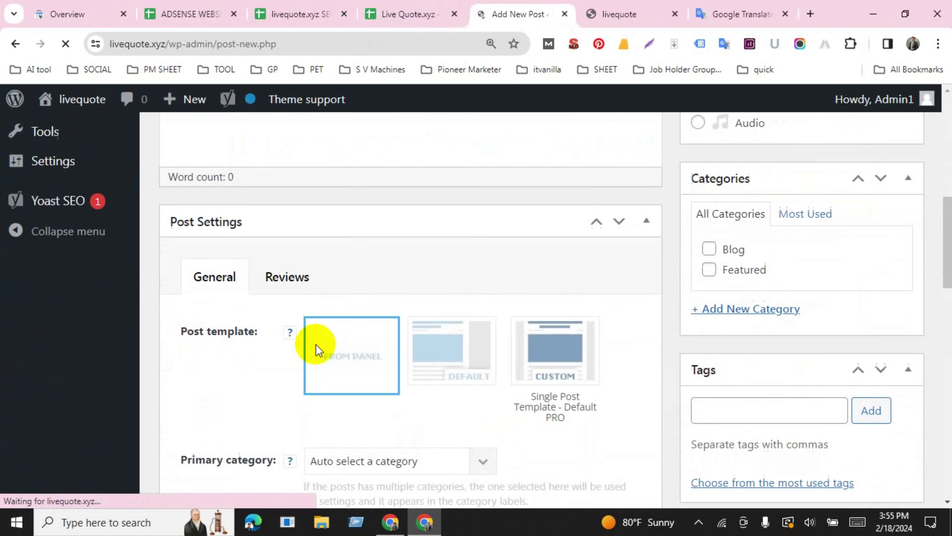
scroll(315, 344, "down", 5)
scroll(366, 351, "down", 10)
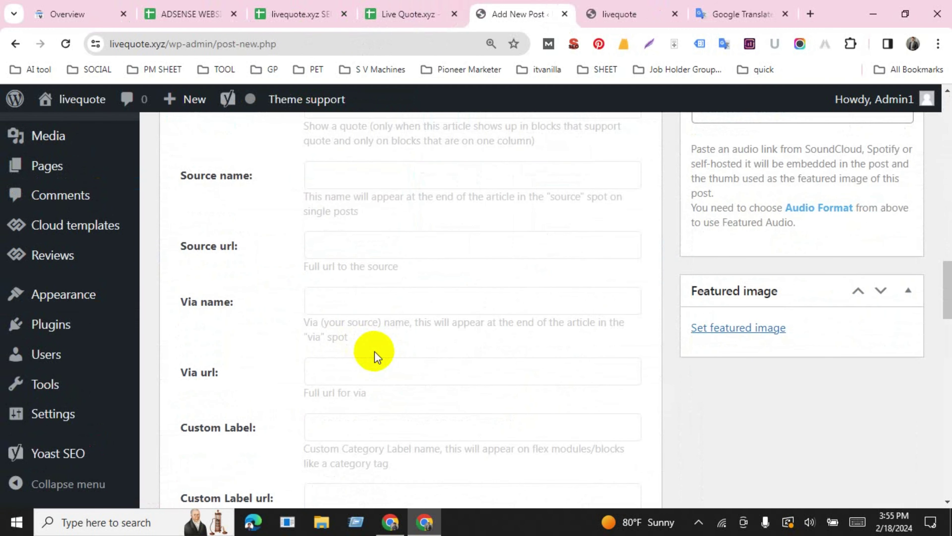
scroll(375, 356, "down", 10)
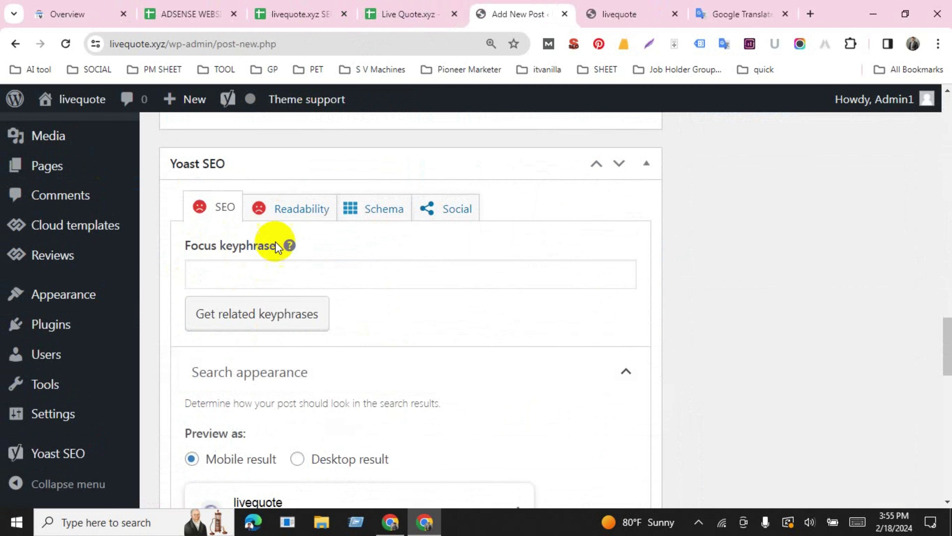
scroll(345, 232, "up", 5)
scroll(346, 236, "up", 10)
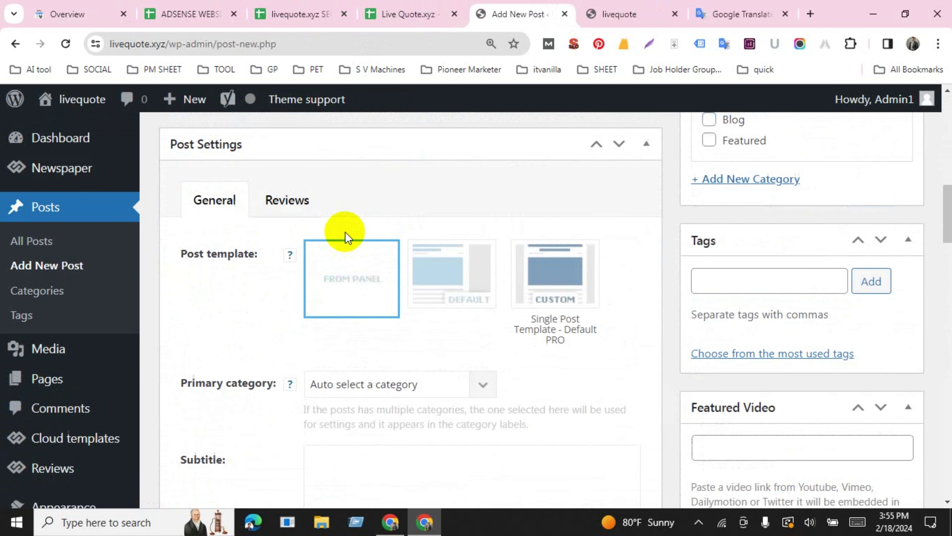
left_click(311, 280)
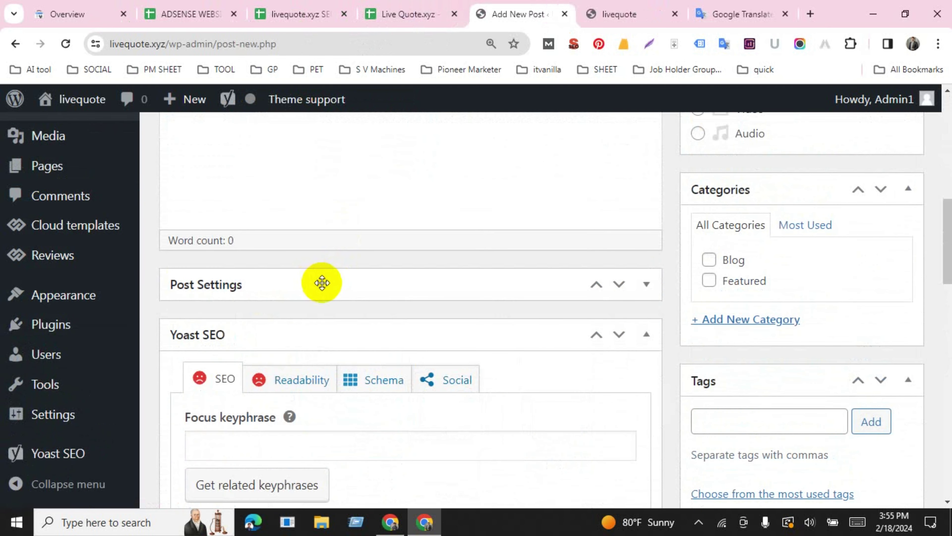
scroll(326, 285, "up", 10)
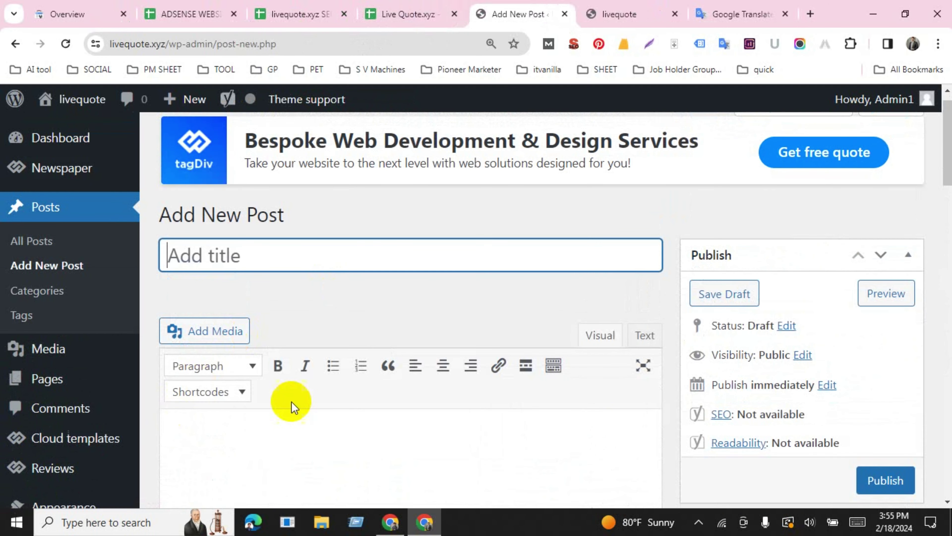
scroll(229, 325, "down", 3)
left_click(191, 284)
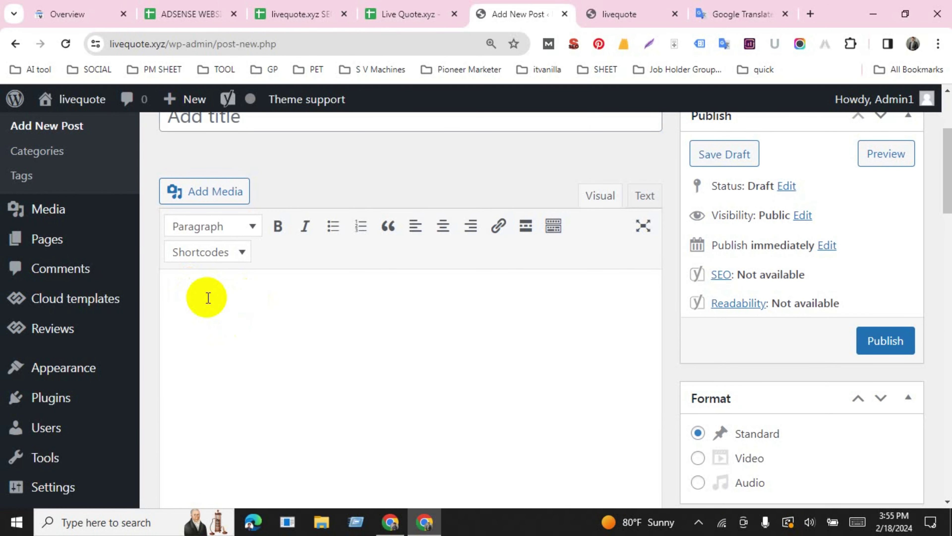
Paste the ChatGPT article into the body and move its heading into the post title
key("ctrl+v")
scroll(209, 298, "up", 20)
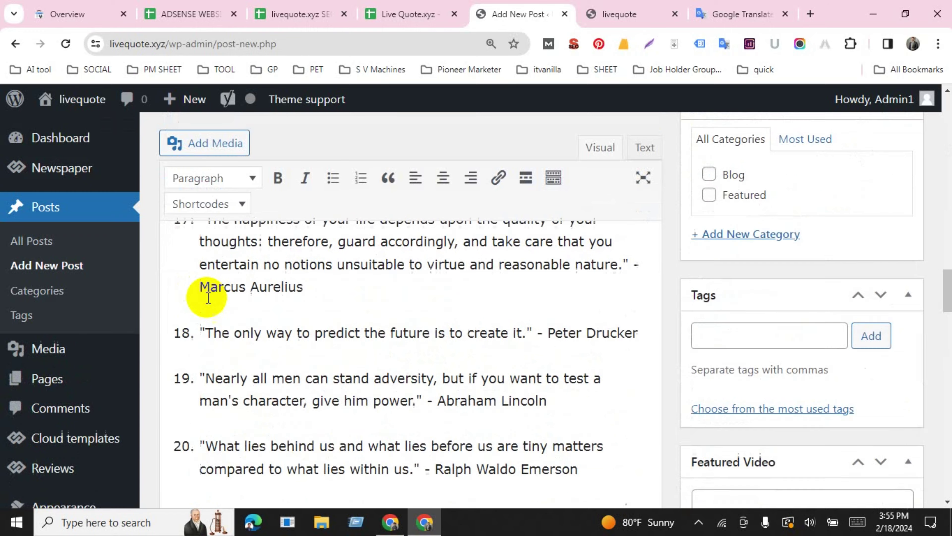
scroll(209, 298, "up", 10)
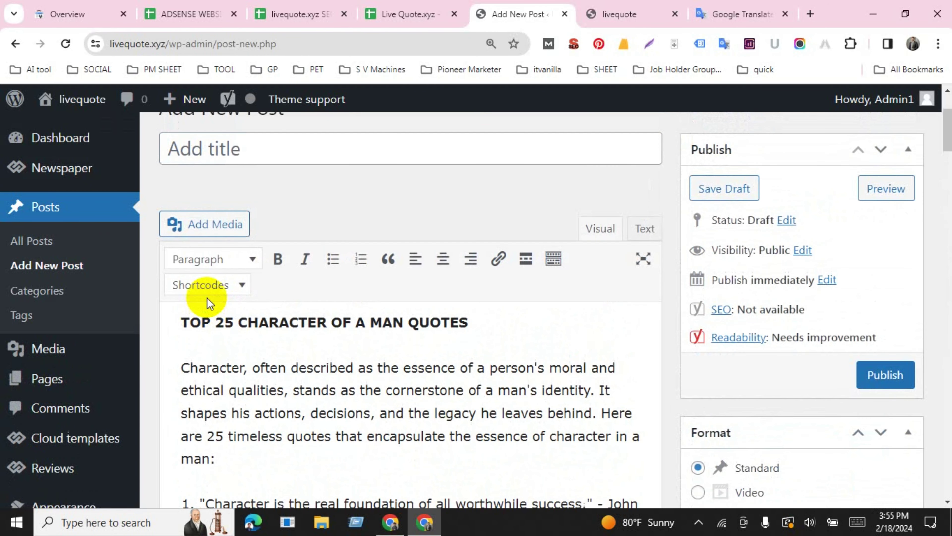
left_click_drag(471, 391, 166, 395)
key("ctrl+c")
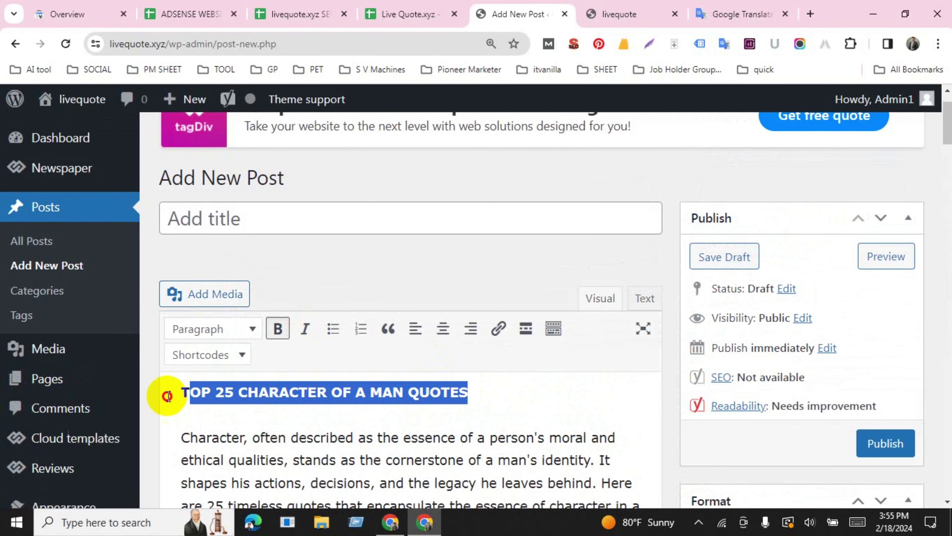
key("BackSpace")
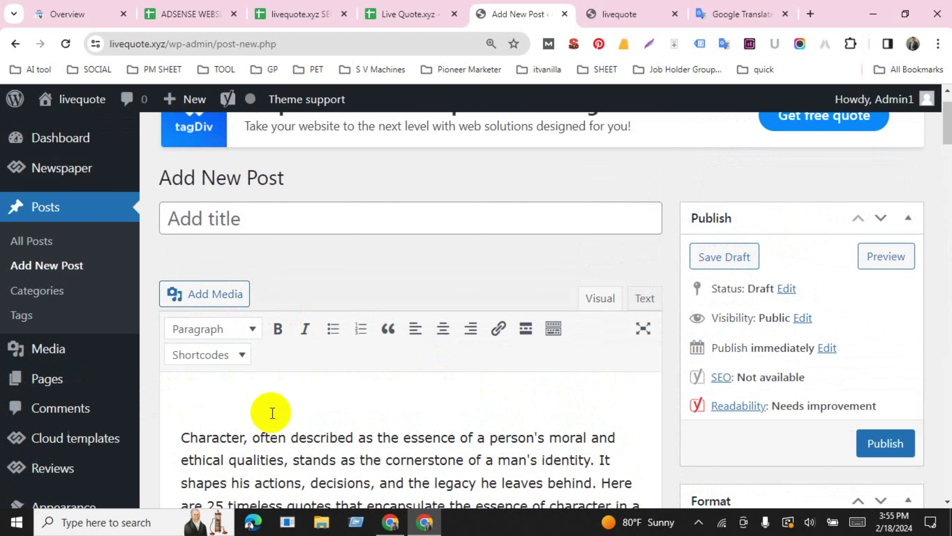
key("Delete")
left_click(191, 219)
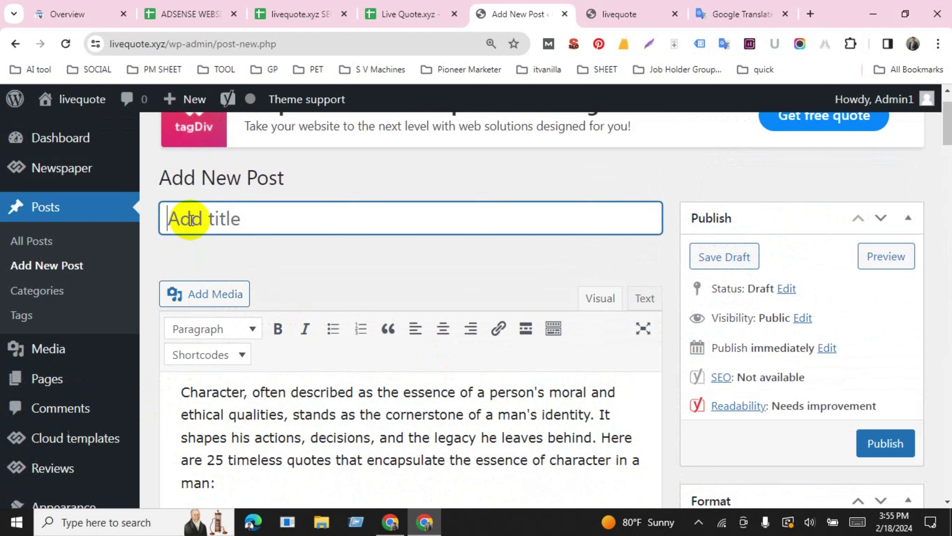
key("ctrl+v")
left_click(363, 253)
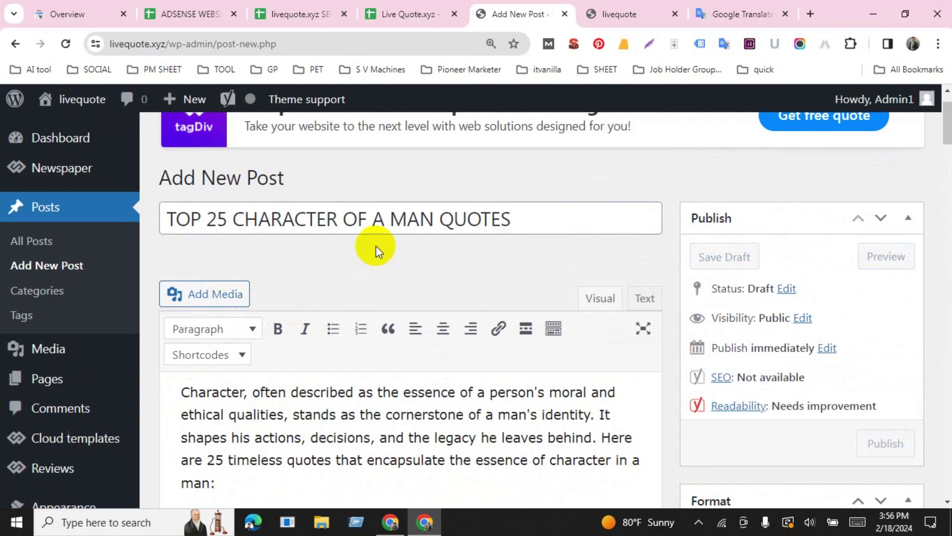
Split the intro so 'It shapes' starts a new paragraph
scroll(319, 321, "down", 2)
scroll(319, 321, "down", 6)
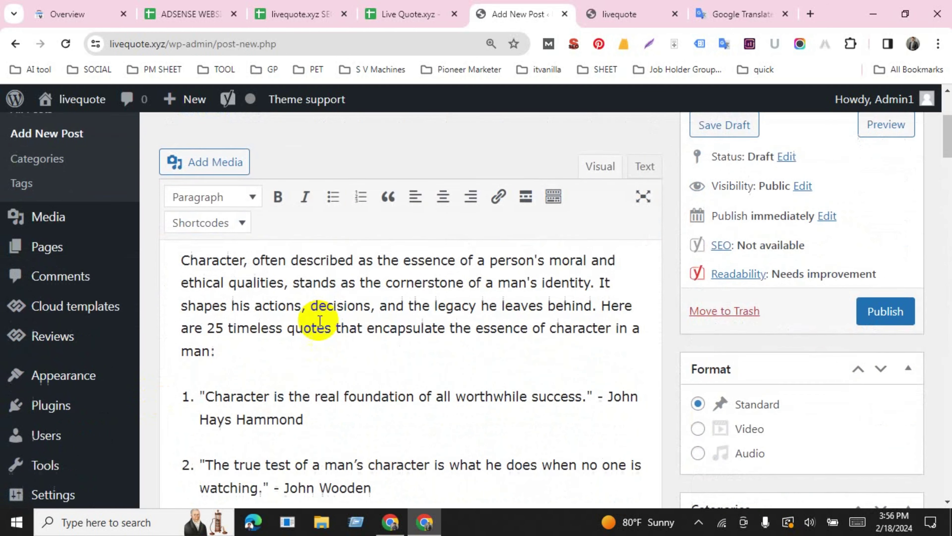
scroll(320, 321, "up", 4)
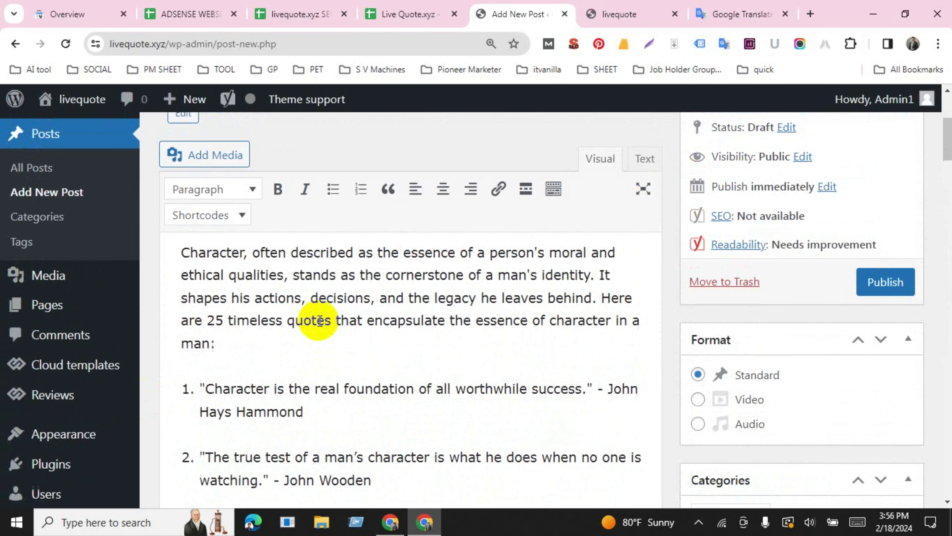
left_click(601, 280)
key("Return")
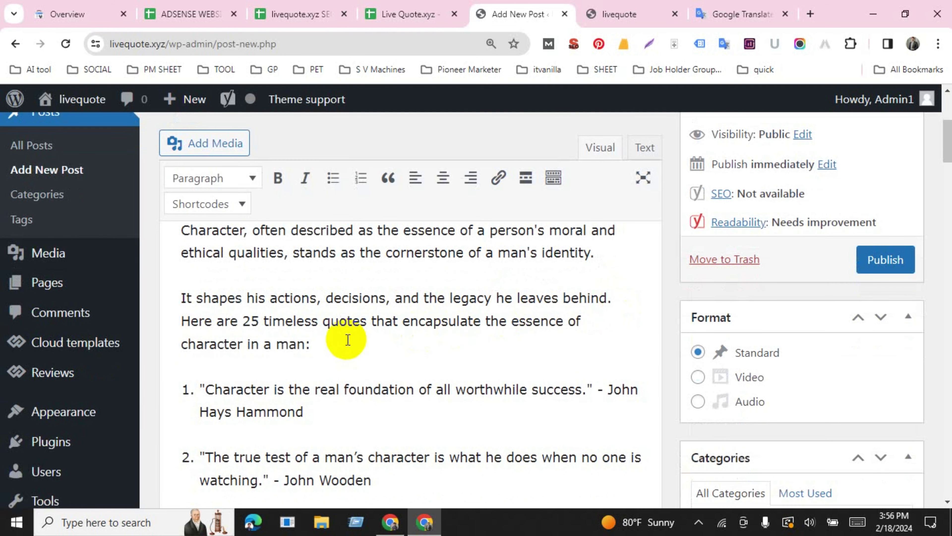
Bold the 'Here are 25' sentence that introduces the quotes
scroll(348, 340, "down", 2)
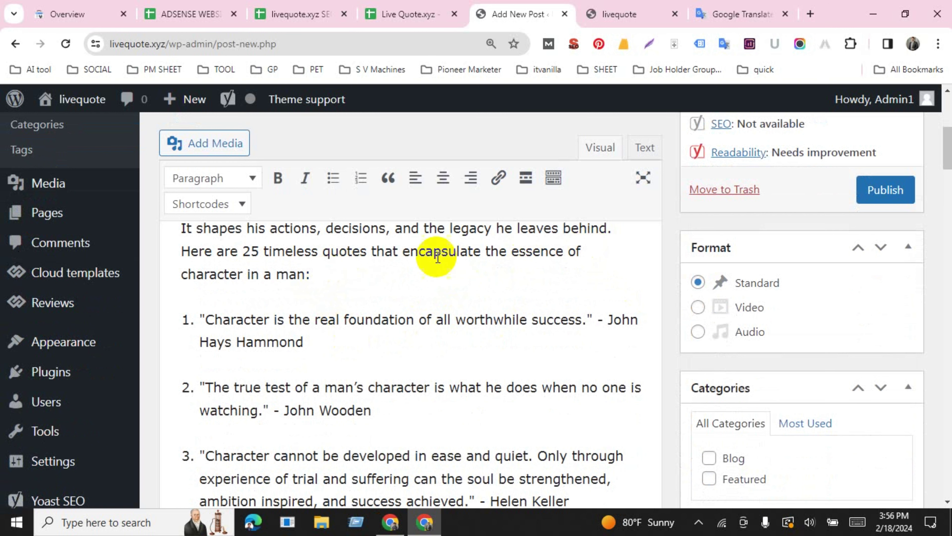
scroll(217, 253, "down", 1)
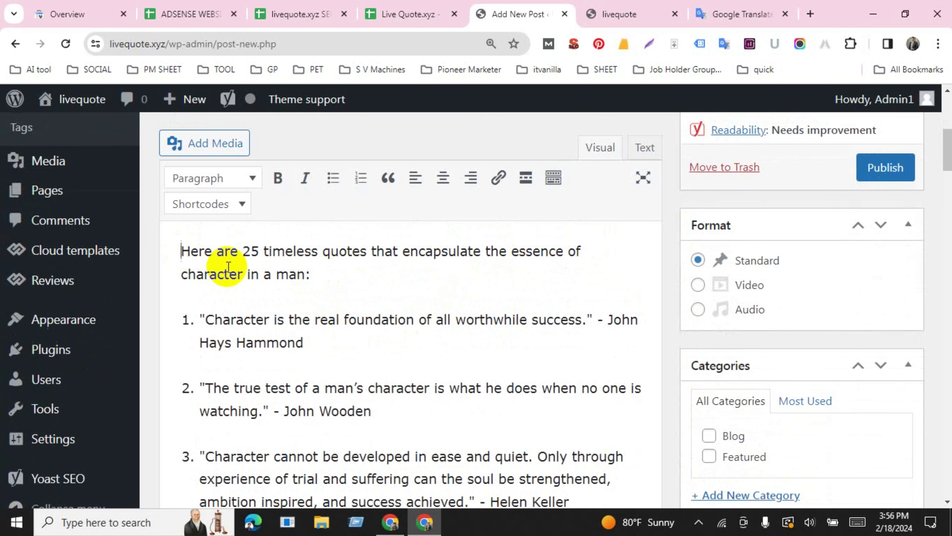
left_click_drag(318, 277, 181, 252)
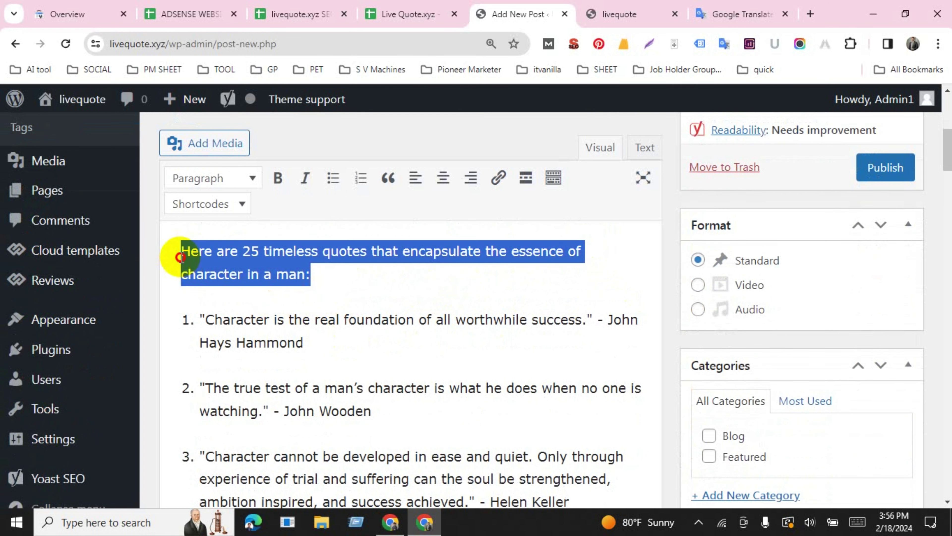
left_click(278, 181)
left_click(330, 260)
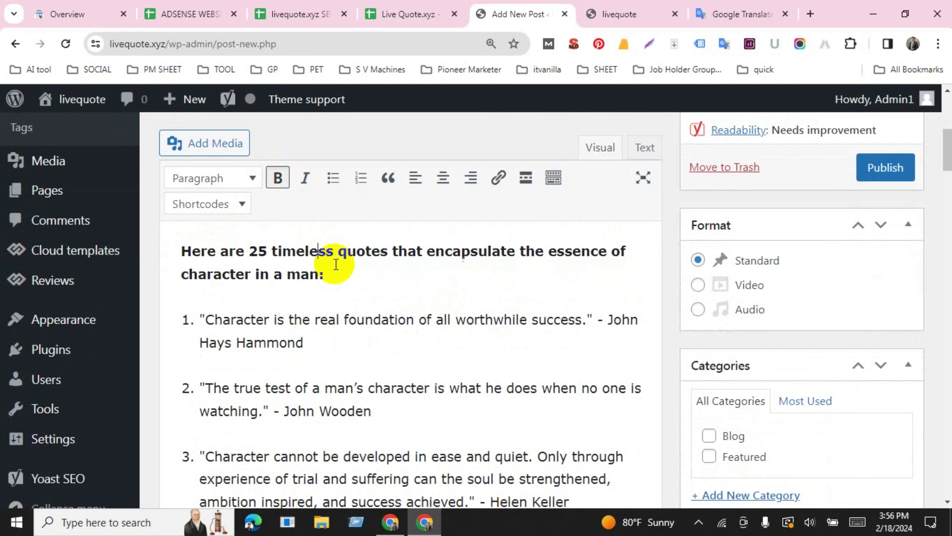
scroll(317, 300, "up", 5)
scroll(316, 300, "down", 5)
scroll(314, 300, "up", 3)
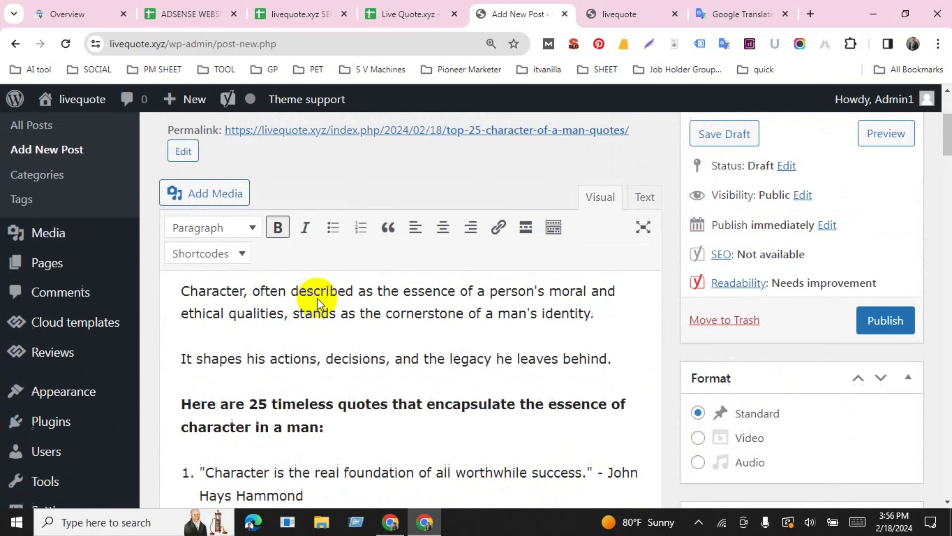
Paste the opening paragraph about character into the Yoast meta description
left_click_drag(596, 354, 184, 333)
key("ctrl+c")
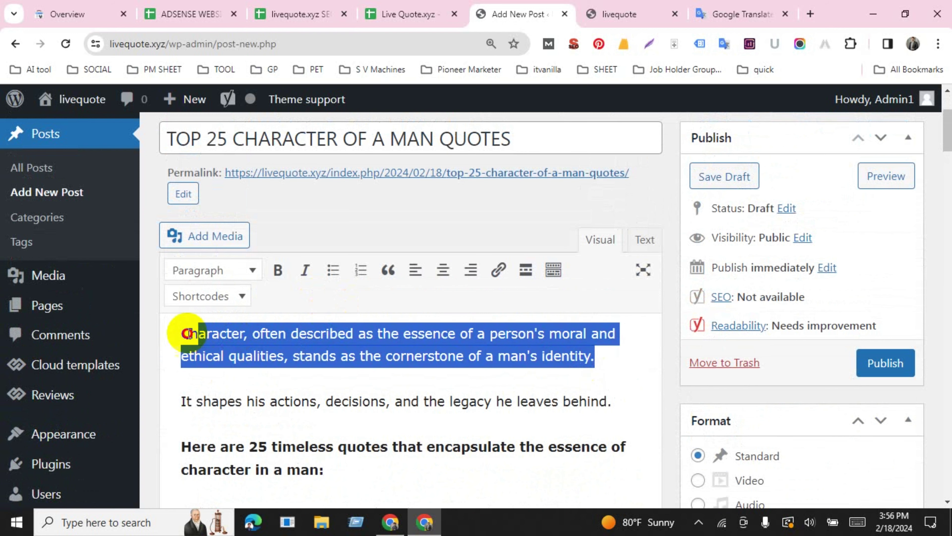
scroll(277, 361, "down", 20)
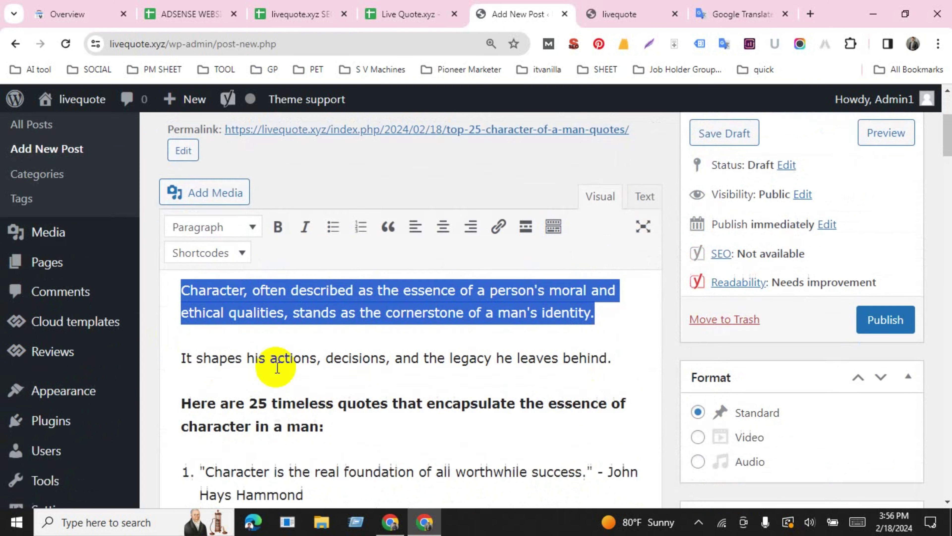
scroll(344, 411, "down", 20)
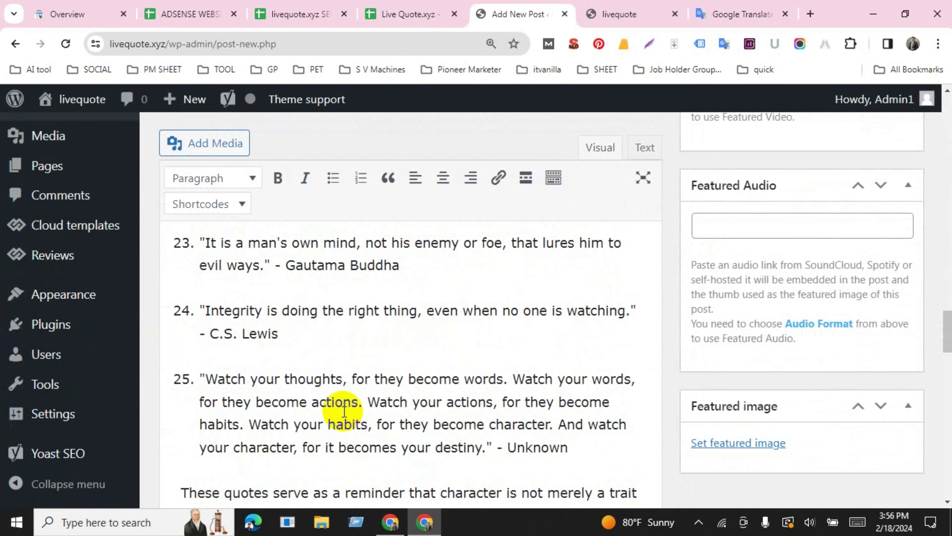
scroll(344, 415, "down", 8)
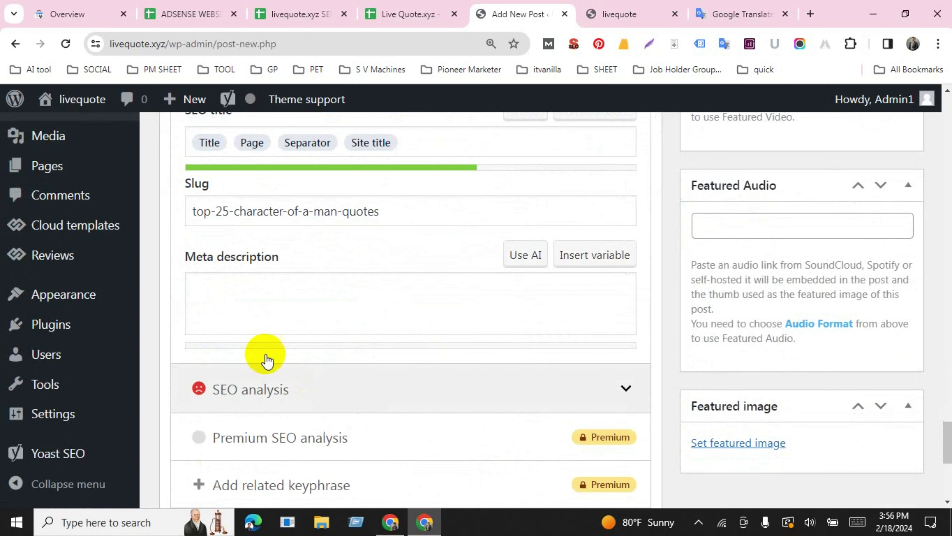
left_click(295, 298)
key("ctrl+v")
Try deleting the Page, Separator and Site title variables from the SEO title, then undo
scroll(295, 298, "up", 4)
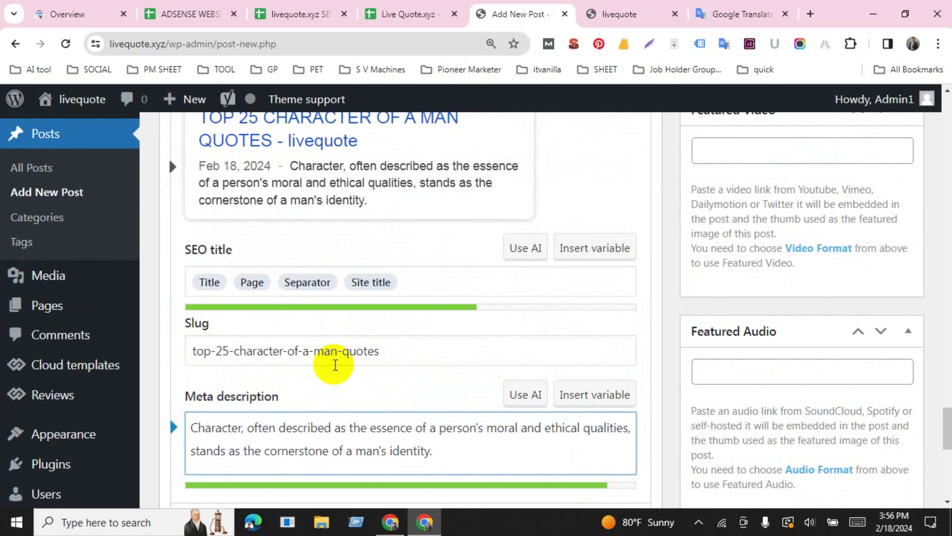
scroll(335, 365, "up", 2)
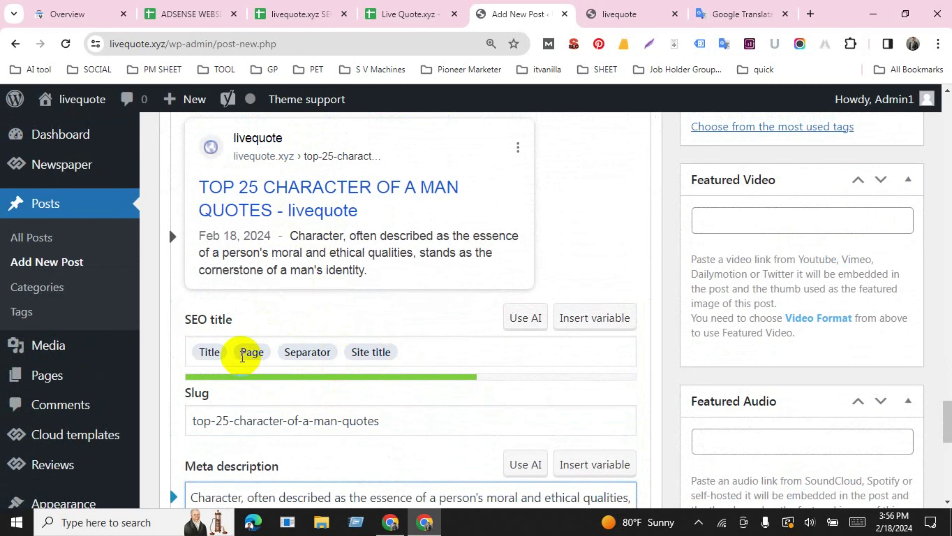
left_click_drag(251, 352, 408, 351)
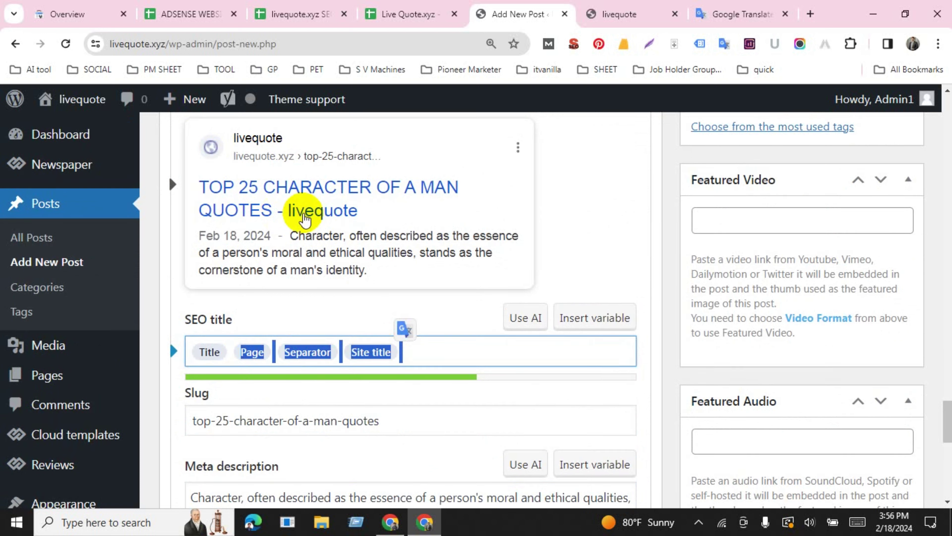
key("BackSpace")
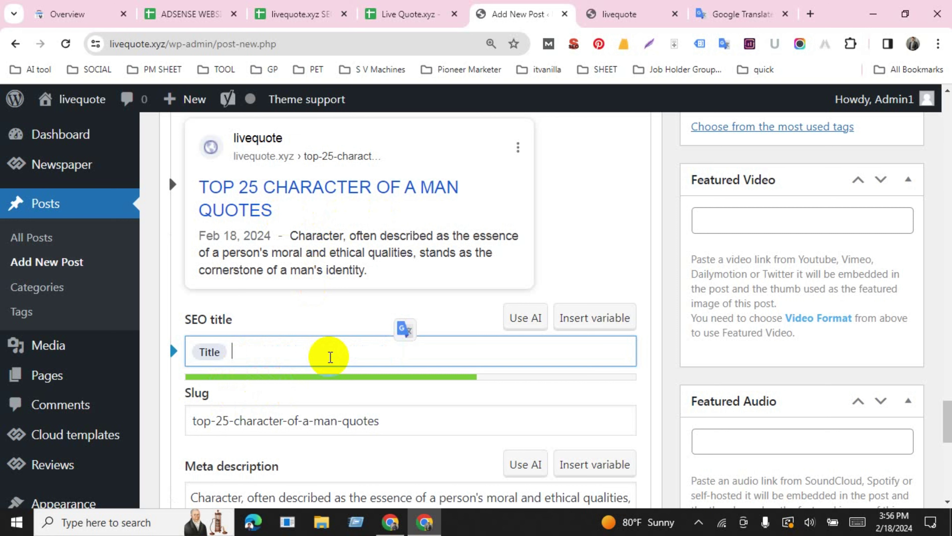
key("ctrl+z")
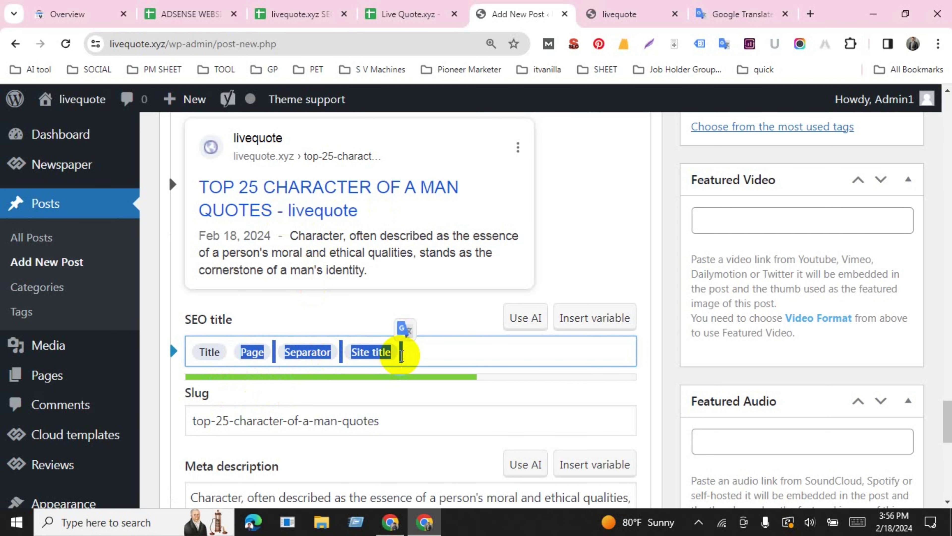
left_click(433, 354)
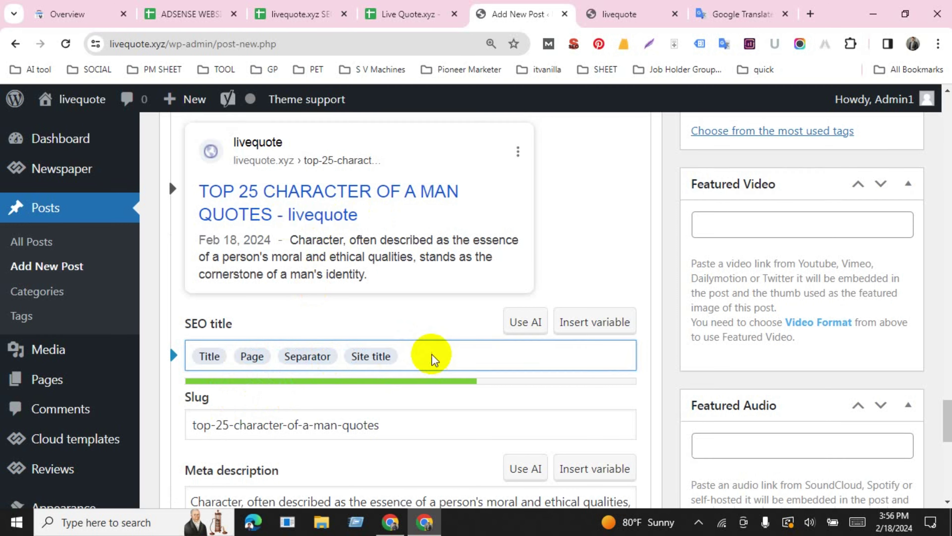
scroll(433, 354, "up", 3)
scroll(433, 354, "down", 3)
scroll(433, 354, "up", 5)
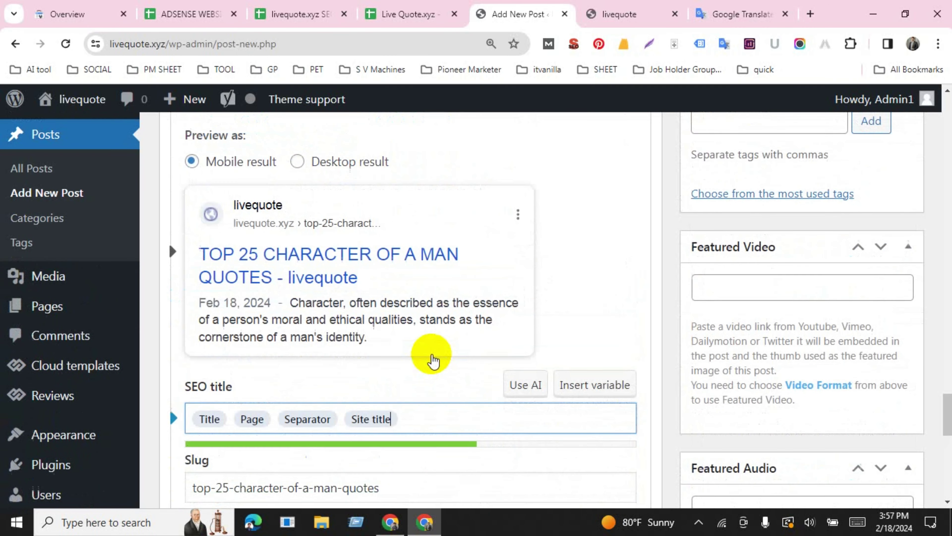
left_click(706, 265)
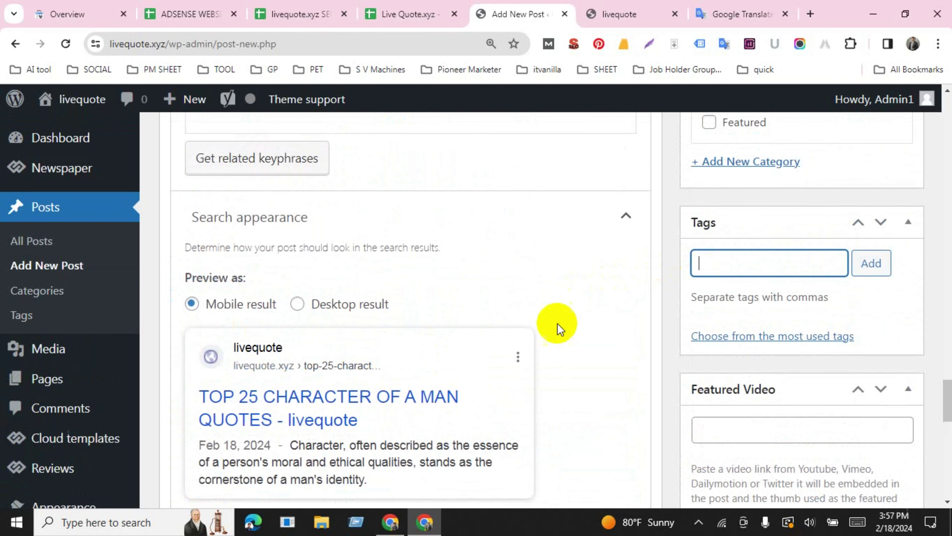
scroll(419, 330, "up", 4)
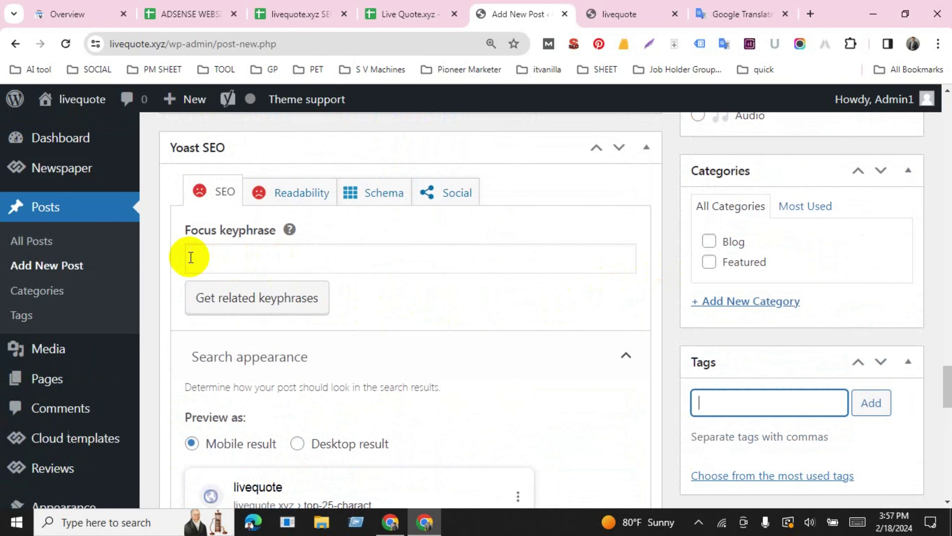
Fetch the keyword from the Live Quote.xyz spreadsheet and return to the post's Yoast panel
left_click(189, 257)
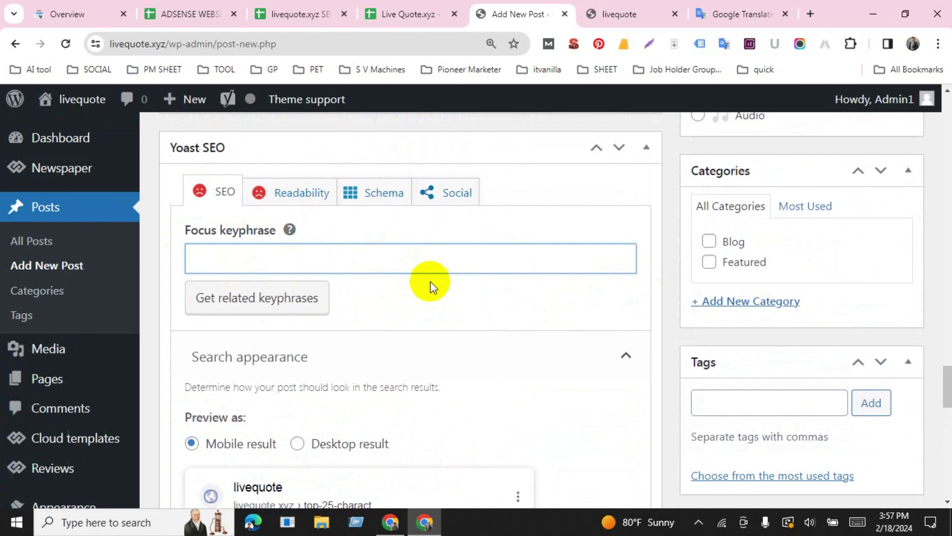
left_click_drag(946, 392, 945, 124)
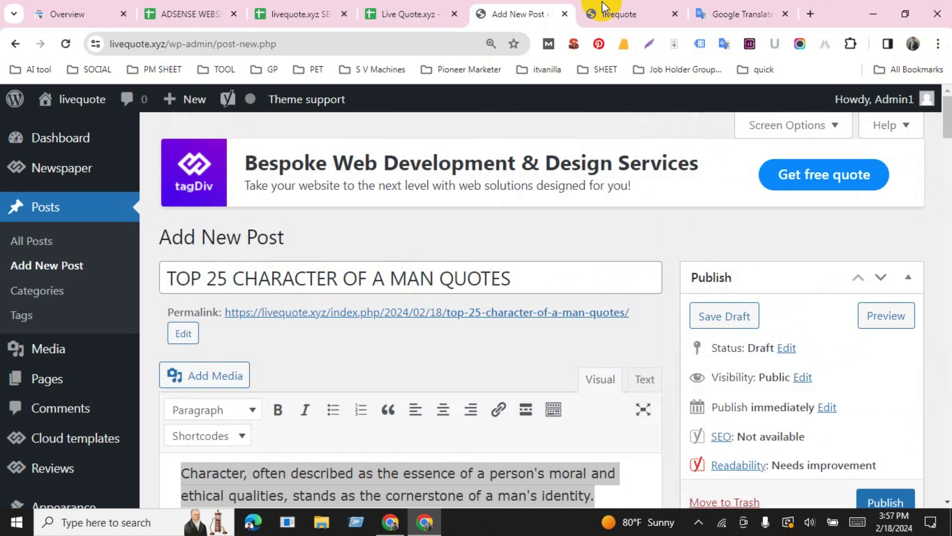
left_click(396, 14)
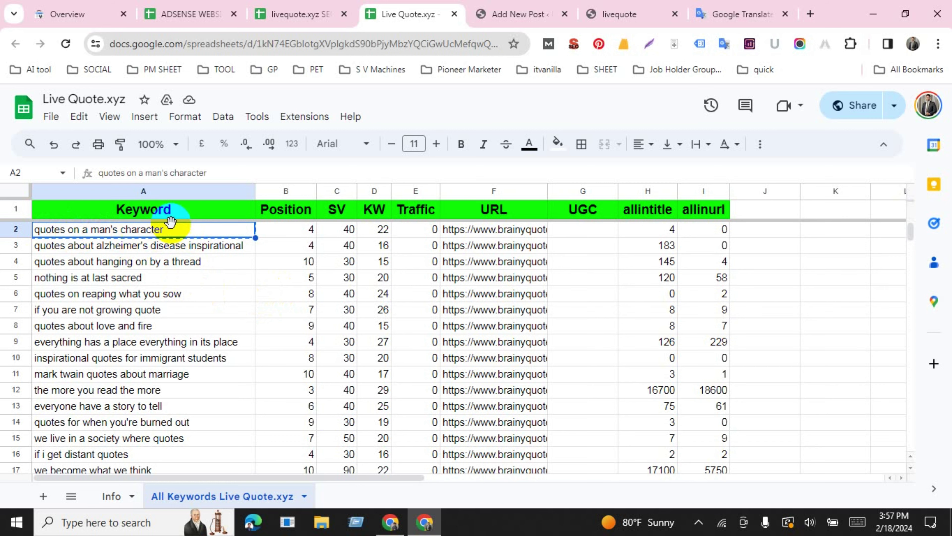
left_click(536, 14)
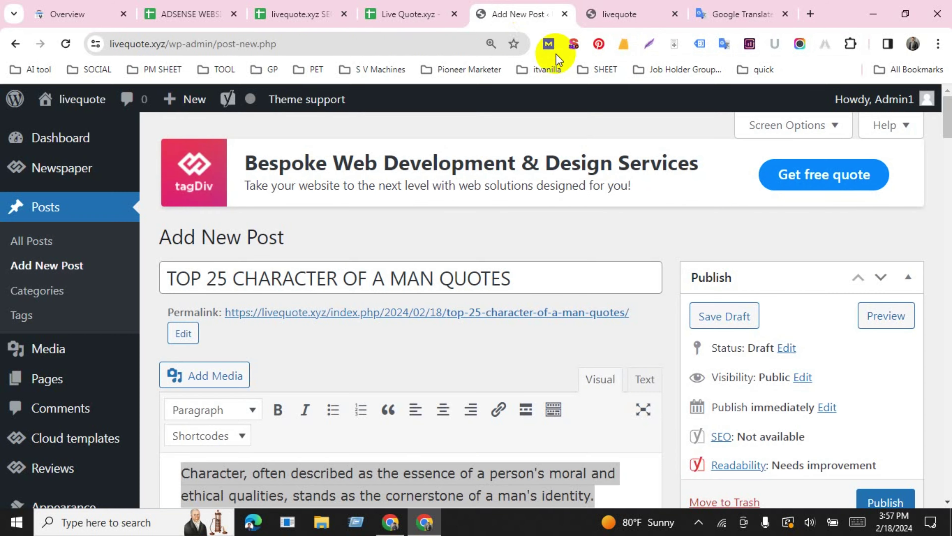
scroll(404, 350, "down", 10)
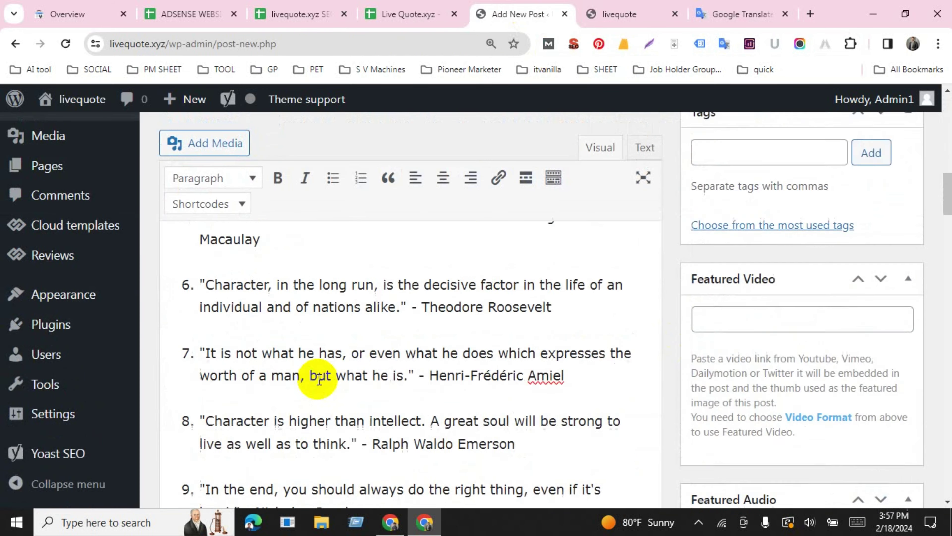
scroll(318, 380, "down", 20)
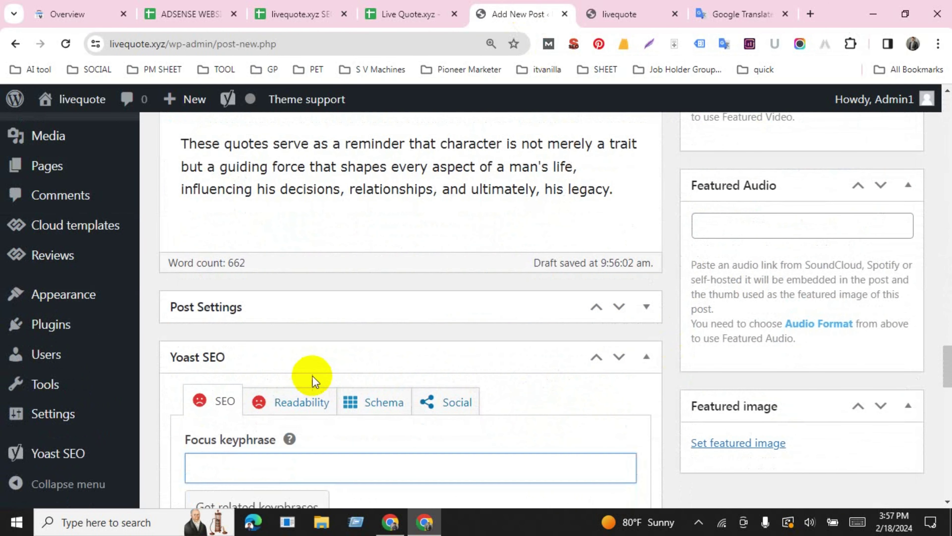
scroll(259, 399, "down", 5)
Paste 'quotes on a man's character' as the Yoast focus keyphrase and view the Readability analysis
left_click(213, 257)
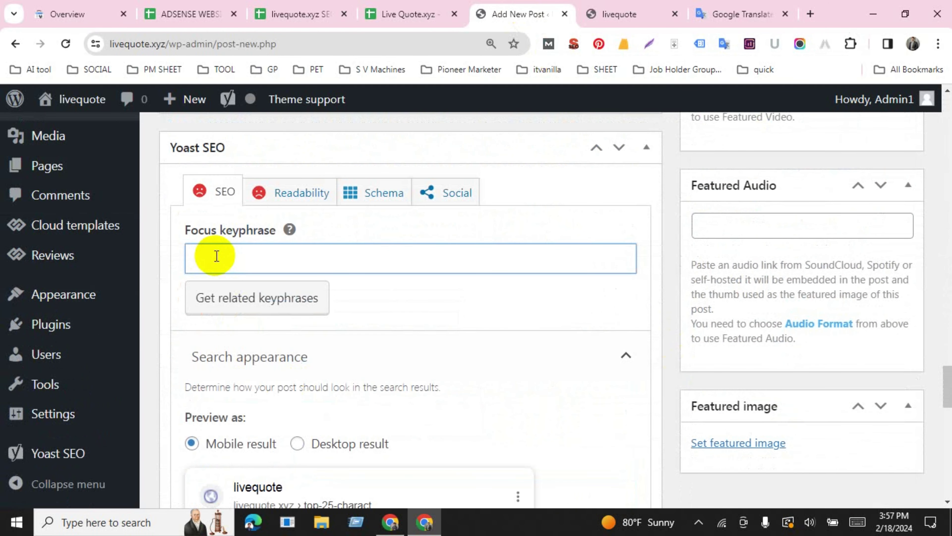
type("quotes on a man's character")
left_click(389, 304)
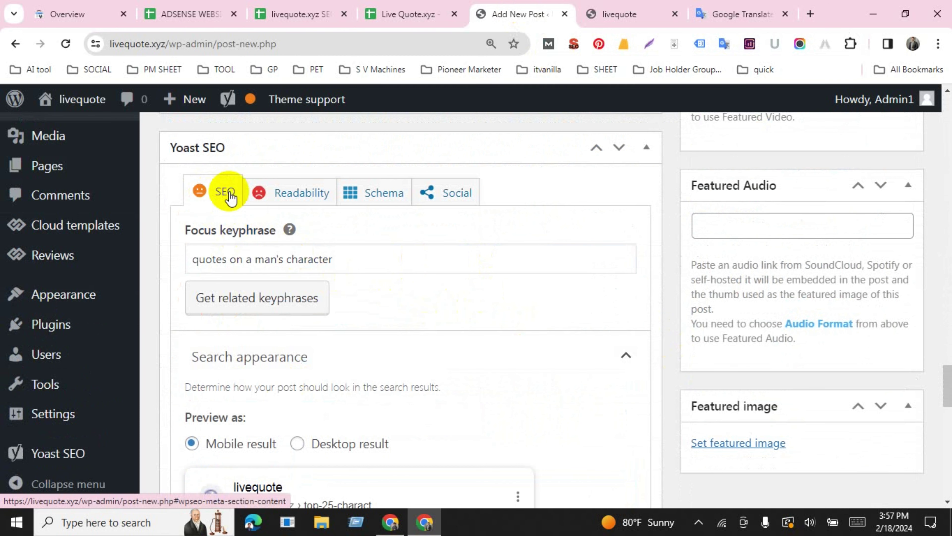
key("ctrl+plus")
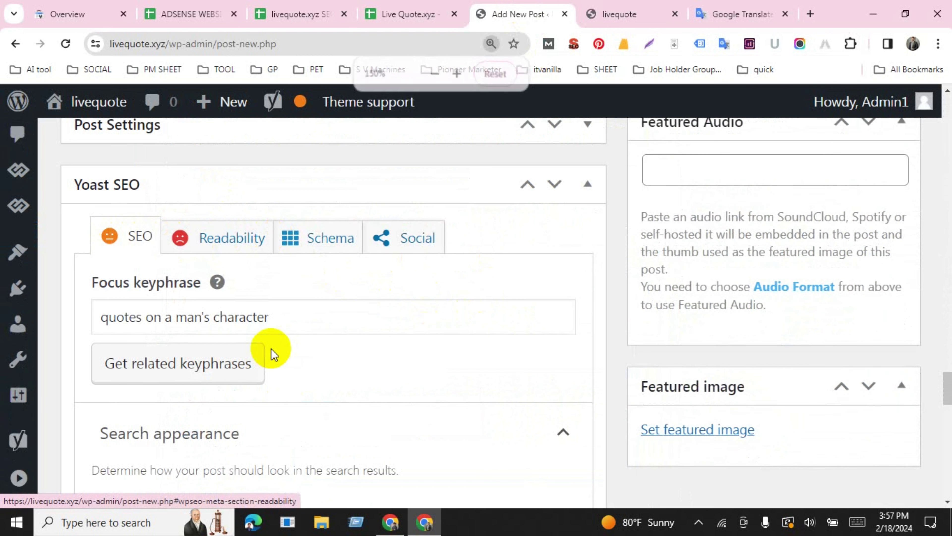
left_click_drag(276, 317, 81, 320)
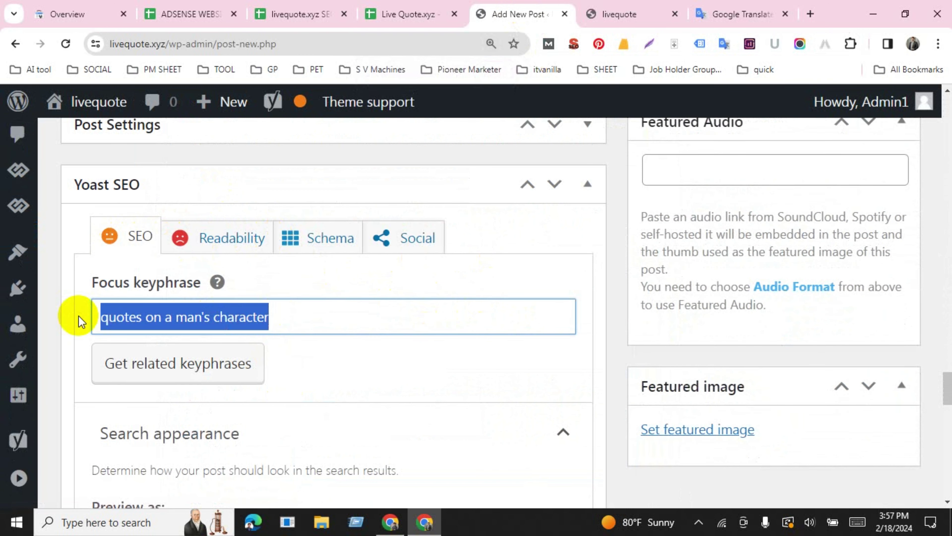
key("BackSpace")
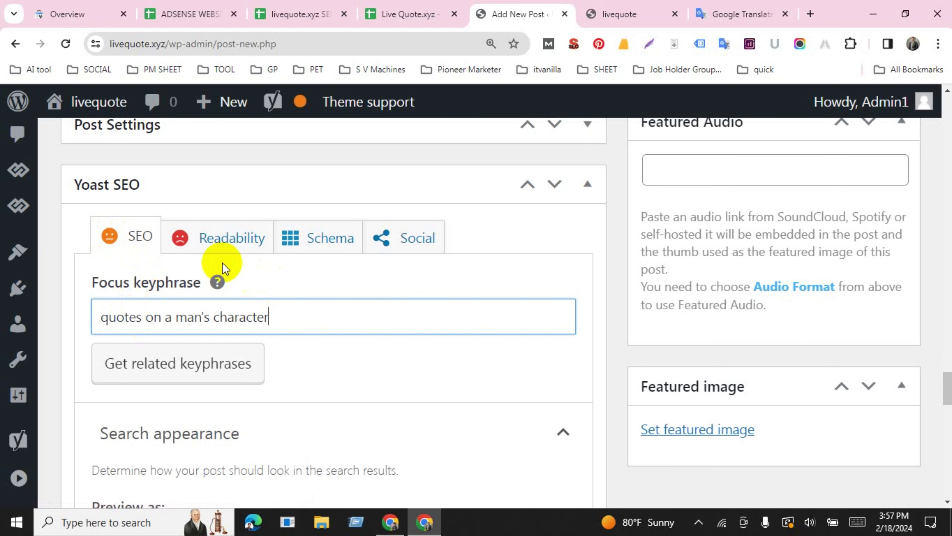
left_click(228, 242)
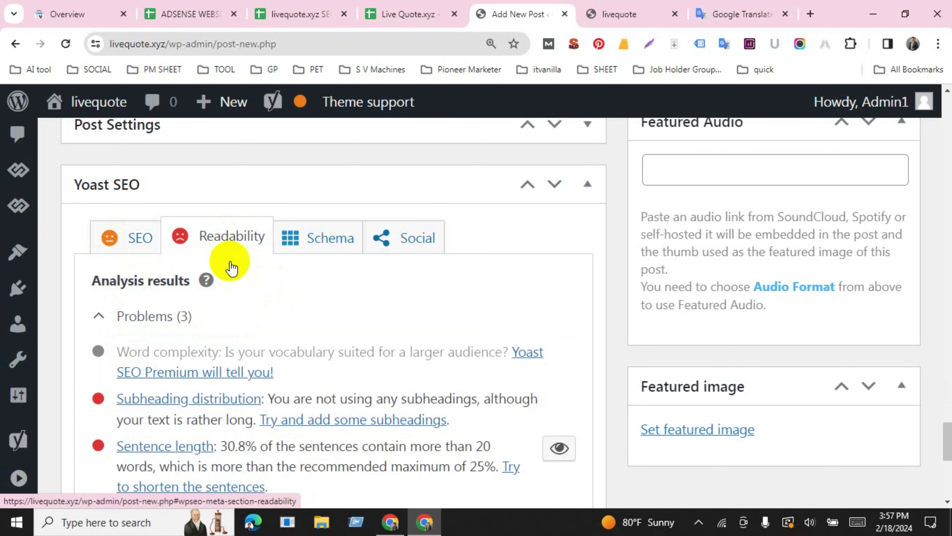
scroll(232, 285, "down", 4)
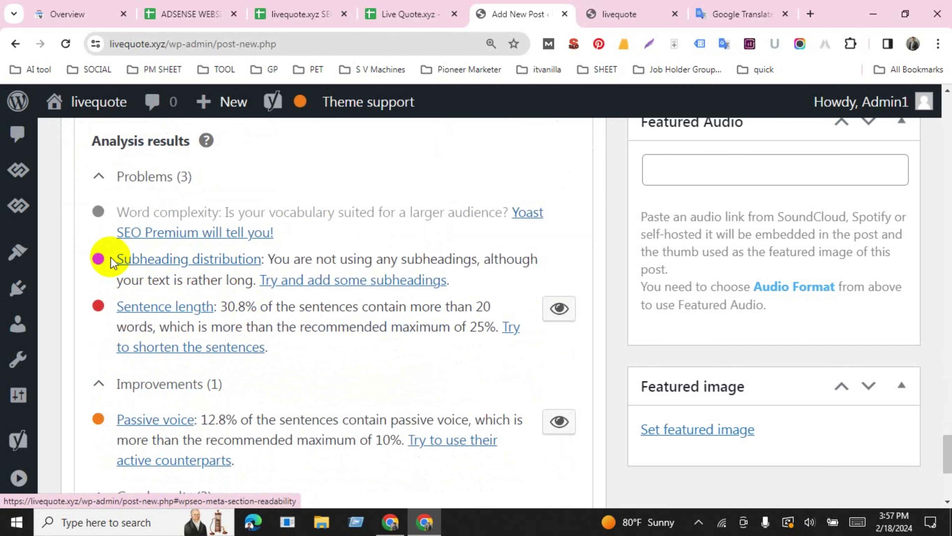
left_click_drag(113, 262, 261, 259)
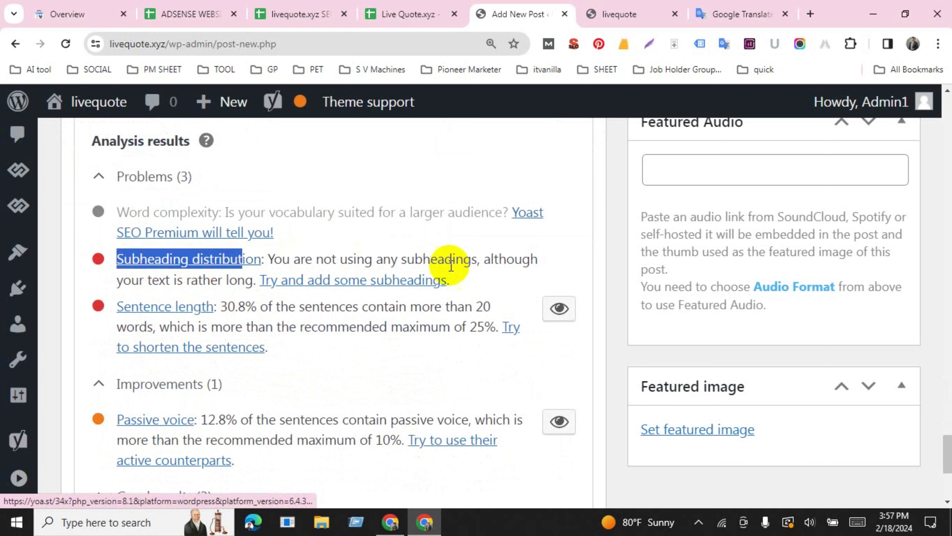
left_click(488, 265)
left_click_drag(467, 284, 278, 257)
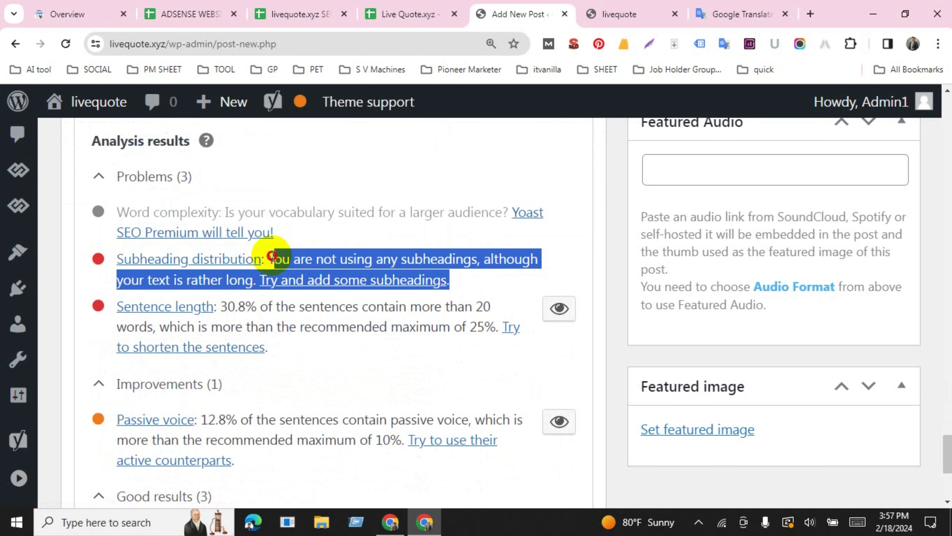
scroll(372, 284, "up", 10)
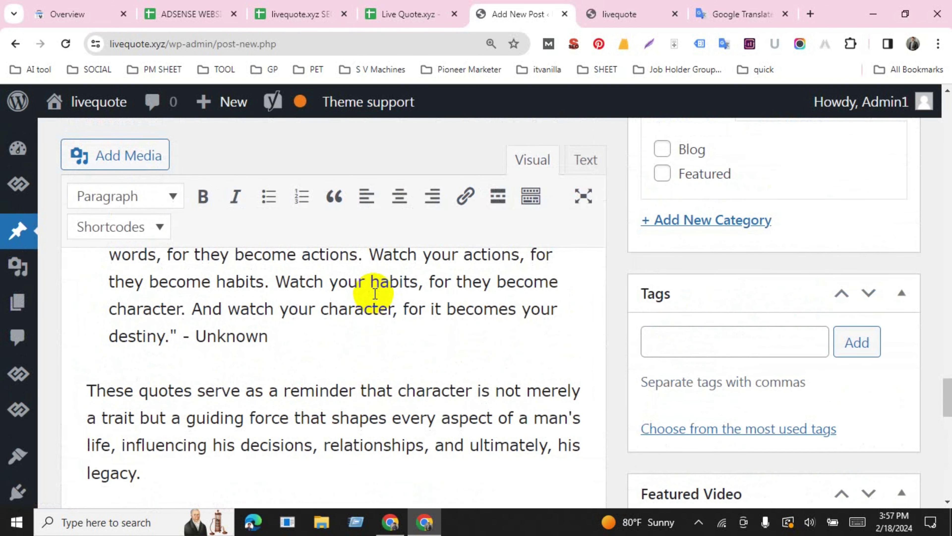
scroll(375, 294, "down", 5)
scroll(391, 293, "up", 10)
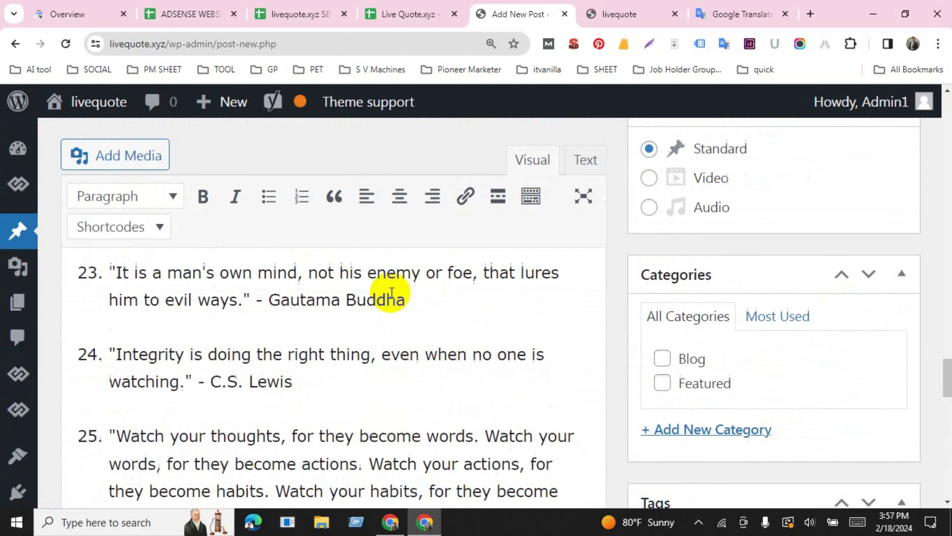
scroll(392, 293, "up", 5)
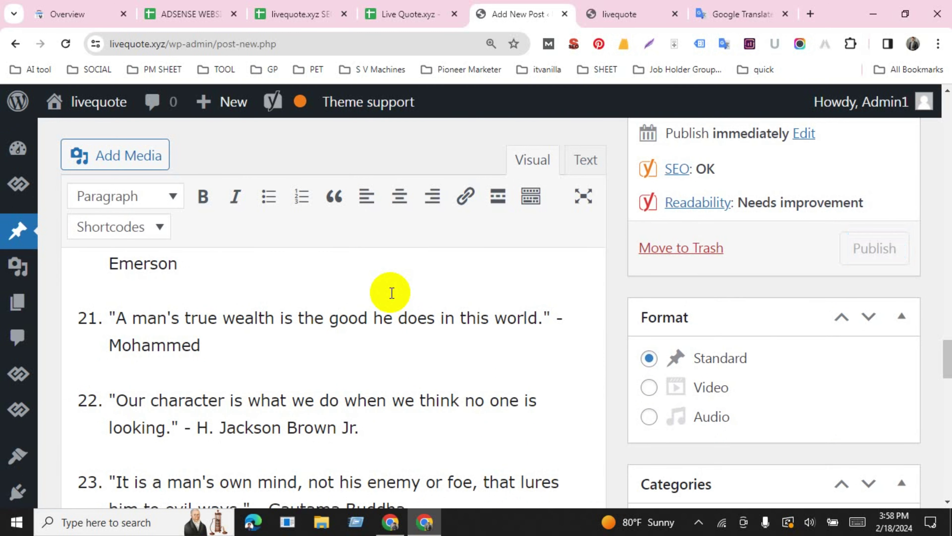
scroll(392, 292, "up", 2)
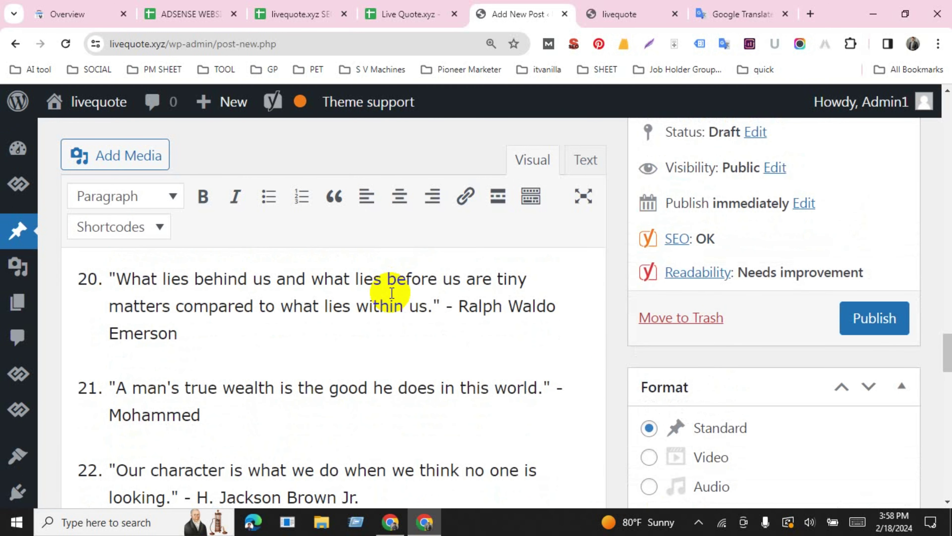
scroll(392, 293, "down", 10)
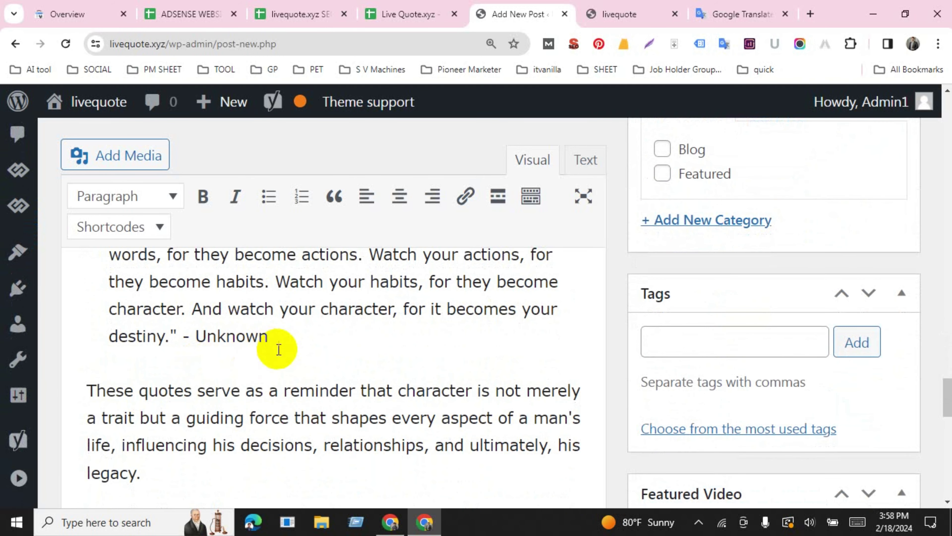
scroll(276, 346, "down", 7)
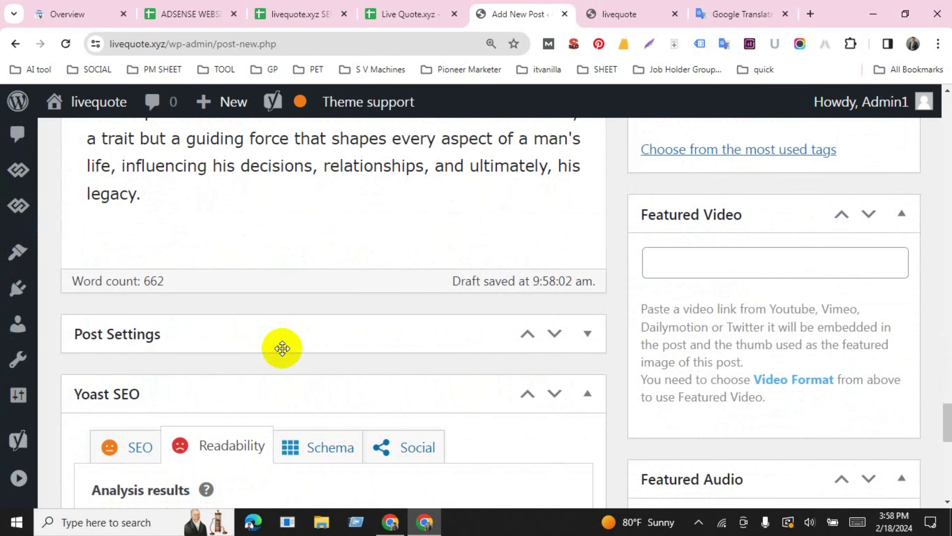
scroll(567, 366, "down", 7)
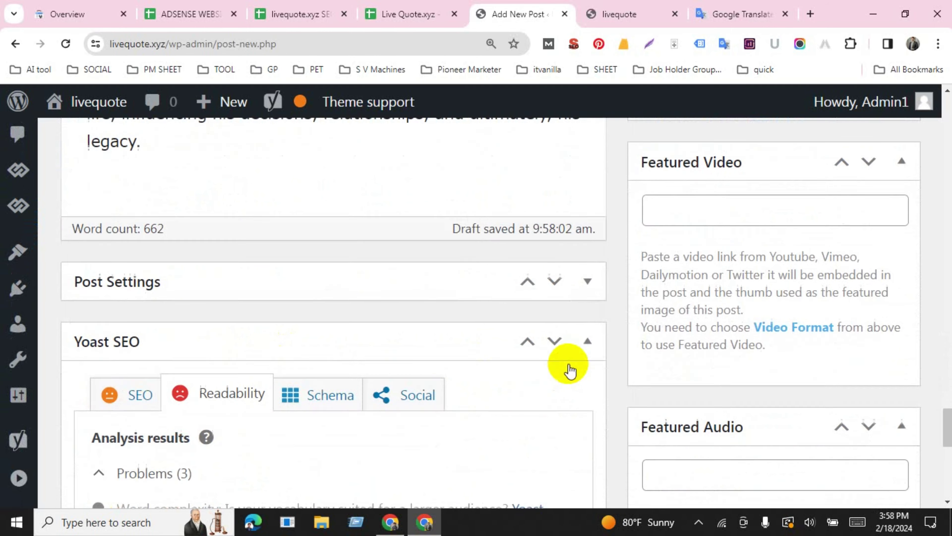
left_click_drag(273, 330, 570, 375)
scroll(573, 369, "up", 2)
scroll(570, 367, "up", 3)
scroll(570, 367, "down", 6)
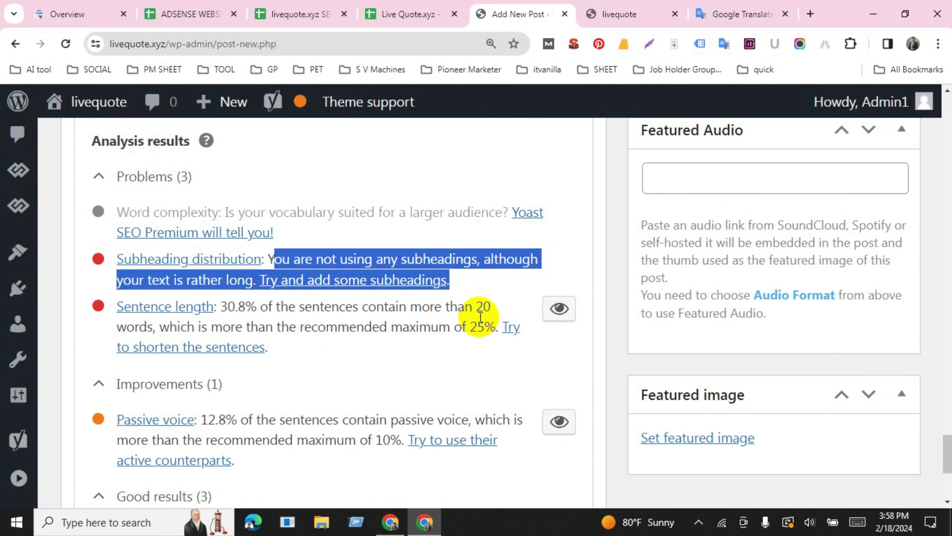
left_click_drag(476, 307, 148, 330)
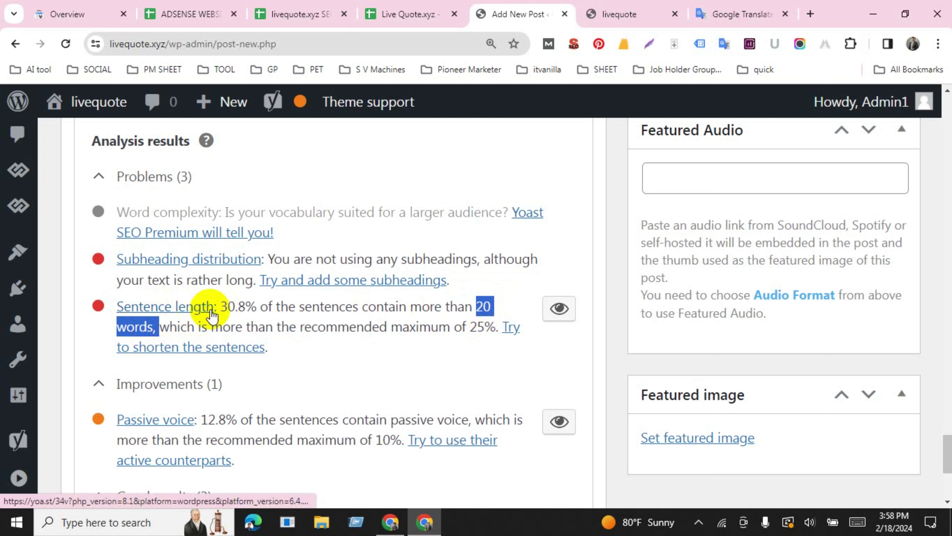
left_click(481, 306)
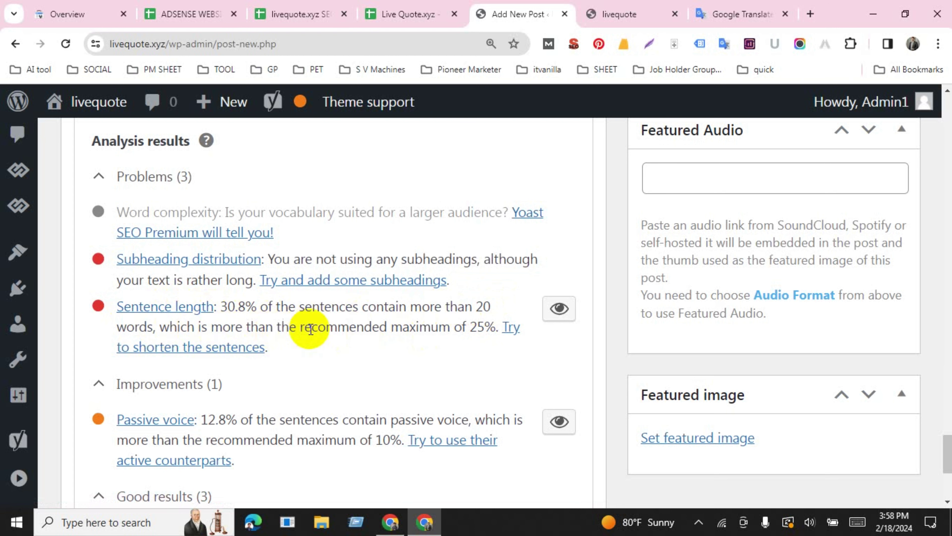
left_click(470, 329)
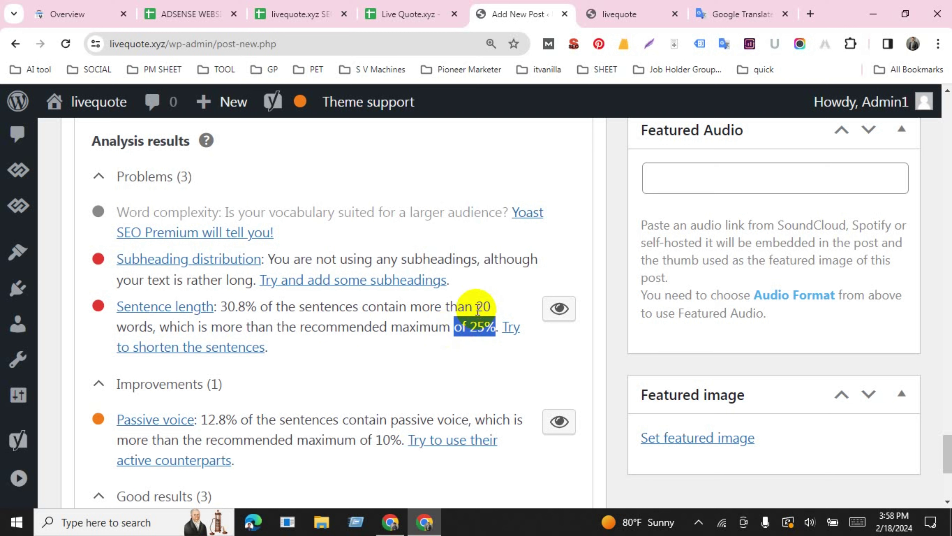
left_click_drag(477, 310, 153, 326)
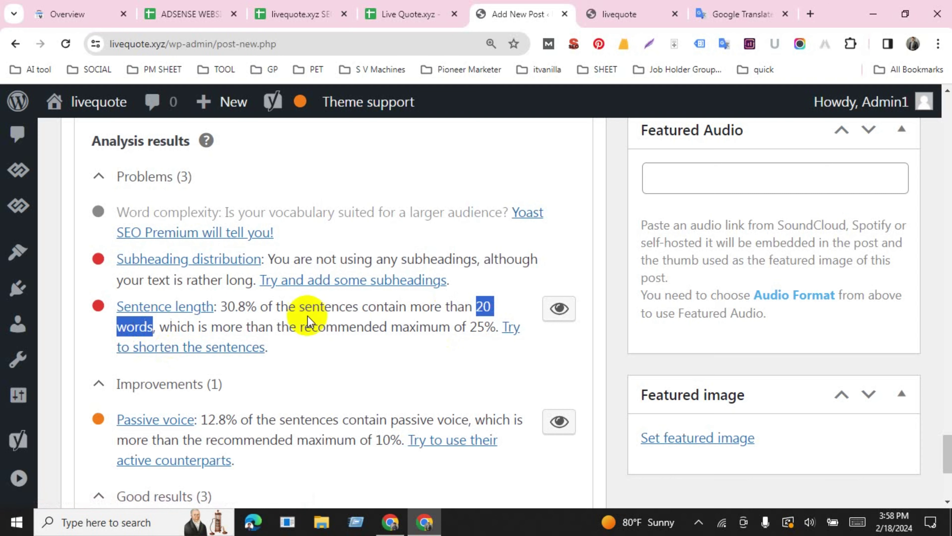
scroll(451, 278, "up", 8)
scroll(452, 271, "up", 3)
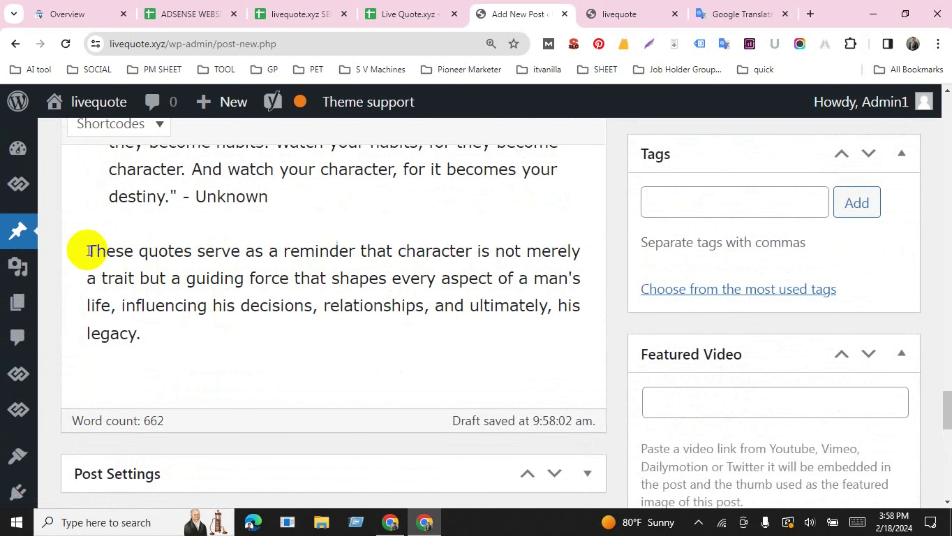
Check the word count of the post's closing paragraph
left_click_drag(86, 249, 156, 337)
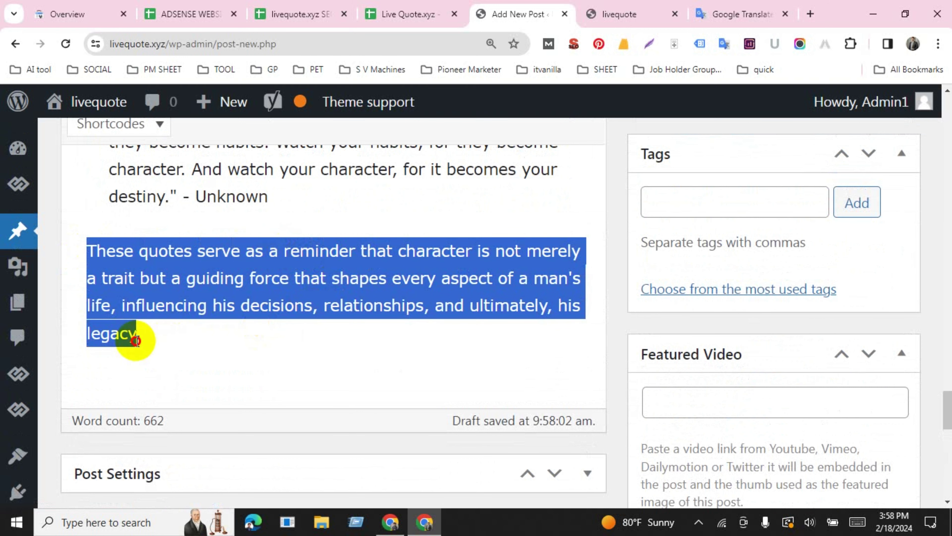
right_click(150, 271)
scroll(225, 232, "down", 4)
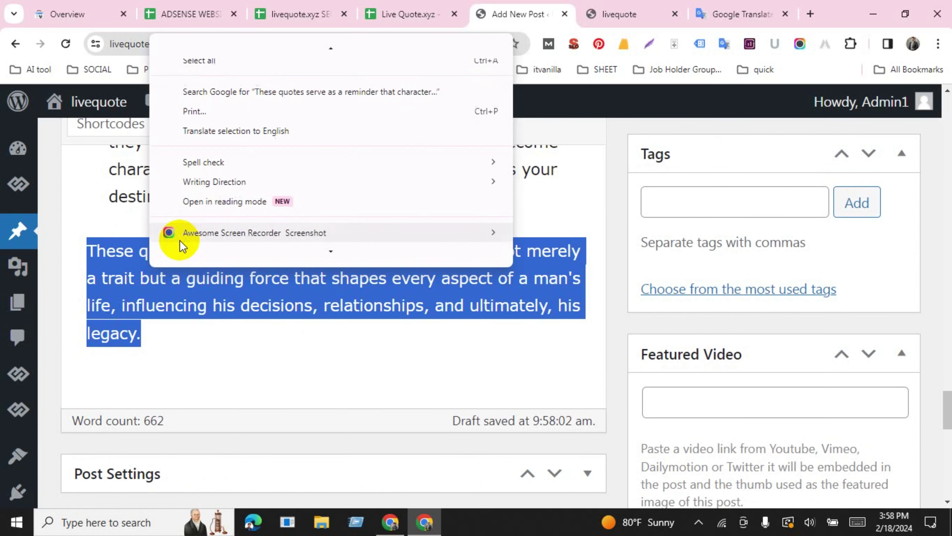
left_click(223, 221)
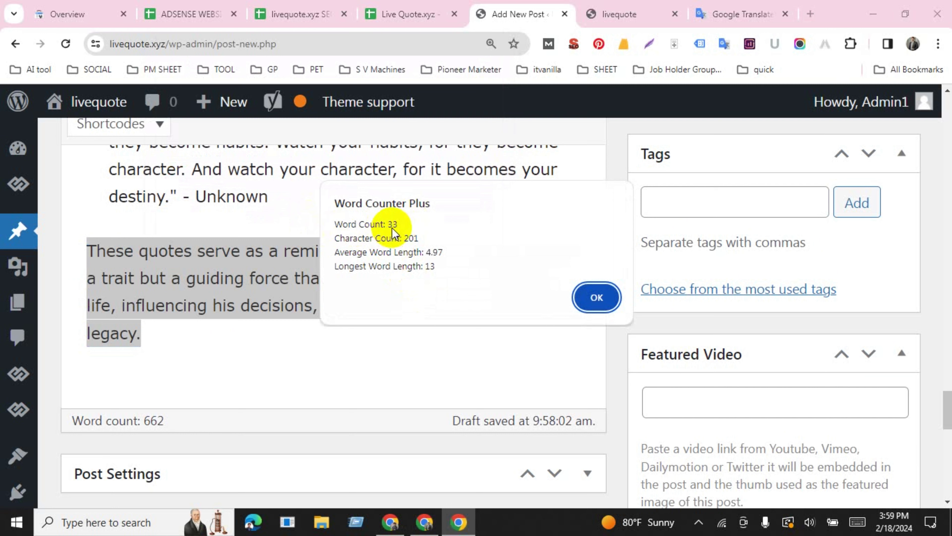
left_click(596, 298)
left_click(366, 267)
Scroll the post down to the Featured image box with the zoom reset to 100%
scroll(407, 252, "up", 10)
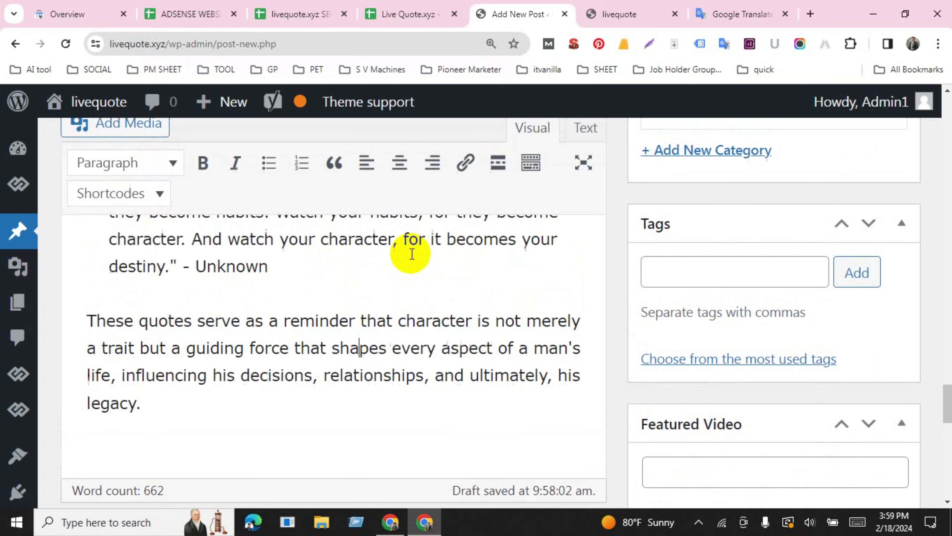
scroll(410, 253, "up", 7)
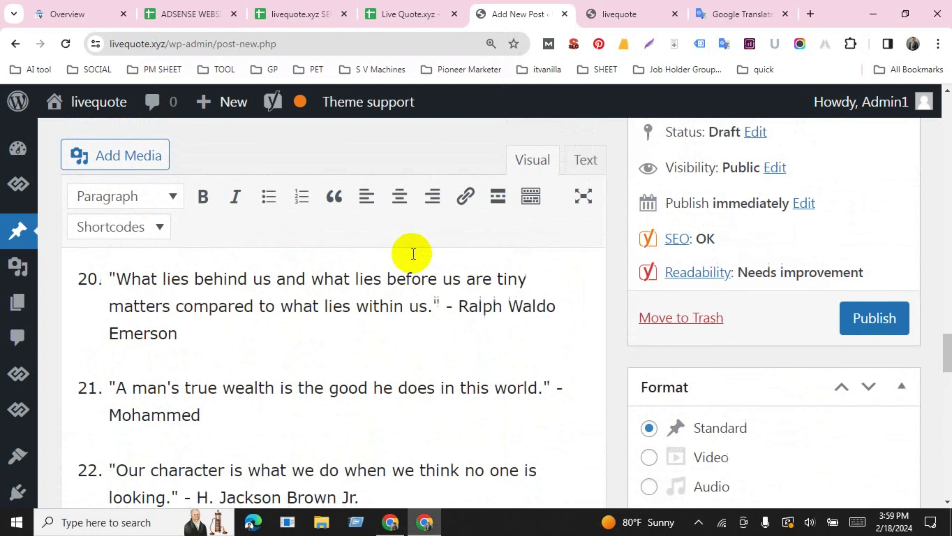
scroll(764, 239, "down", 5)
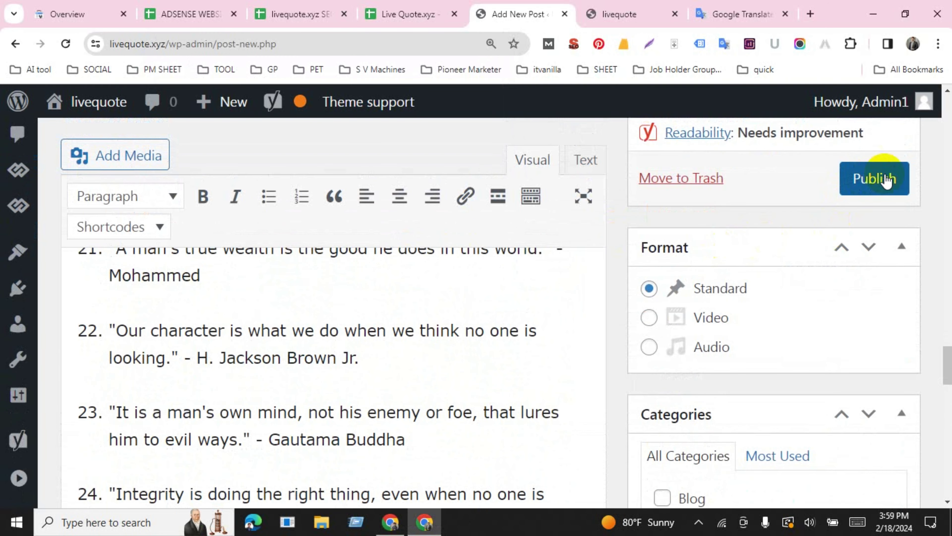
scroll(493, 305, "down", 4)
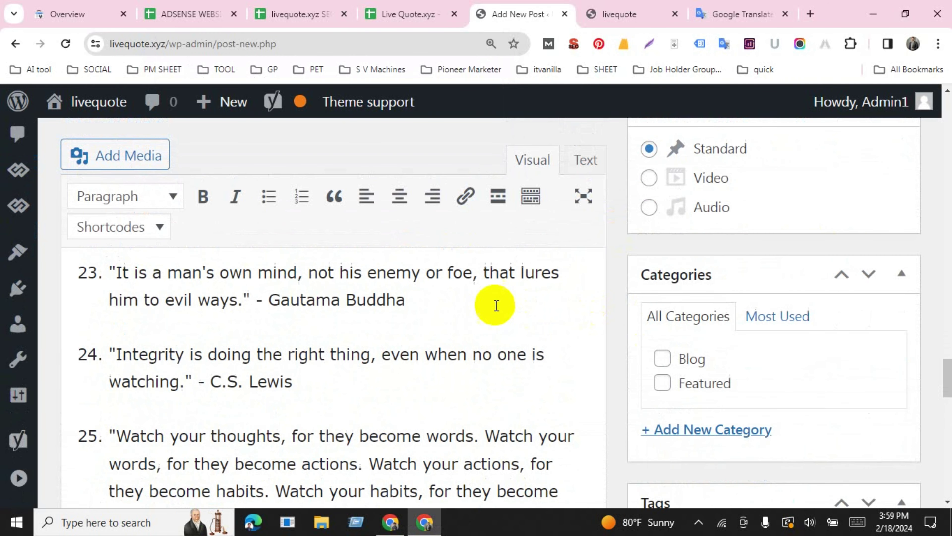
key("ctrl+minus")
key("ctrl+minus")
key("ctrl+minus")
scroll(800, 312, "down", 5)
scroll(799, 312, "down", 8)
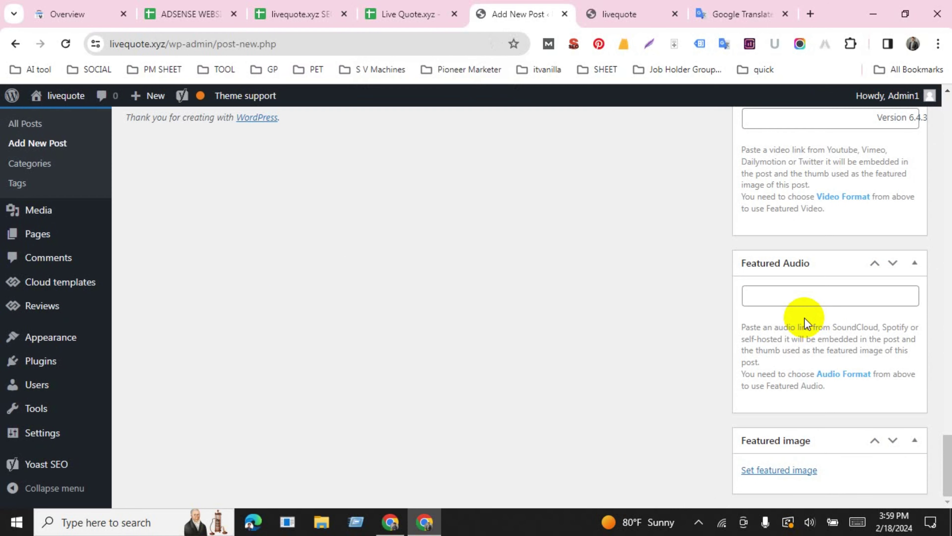
scroll(761, 459, "up", 2)
scroll(780, 466, "down", 2)
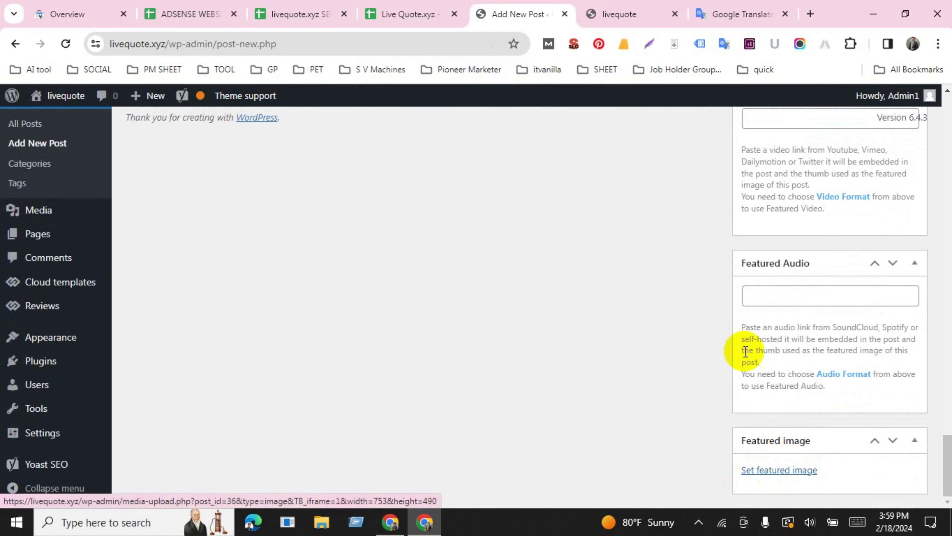
Search Google for the spreadsheet keyword 'quotes on a man's character'
left_click(751, 15)
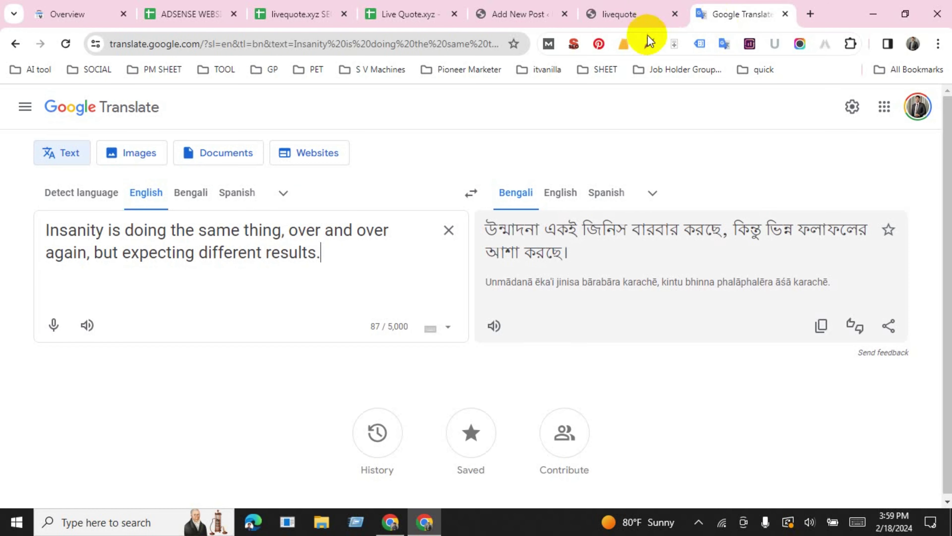
left_click(407, 13)
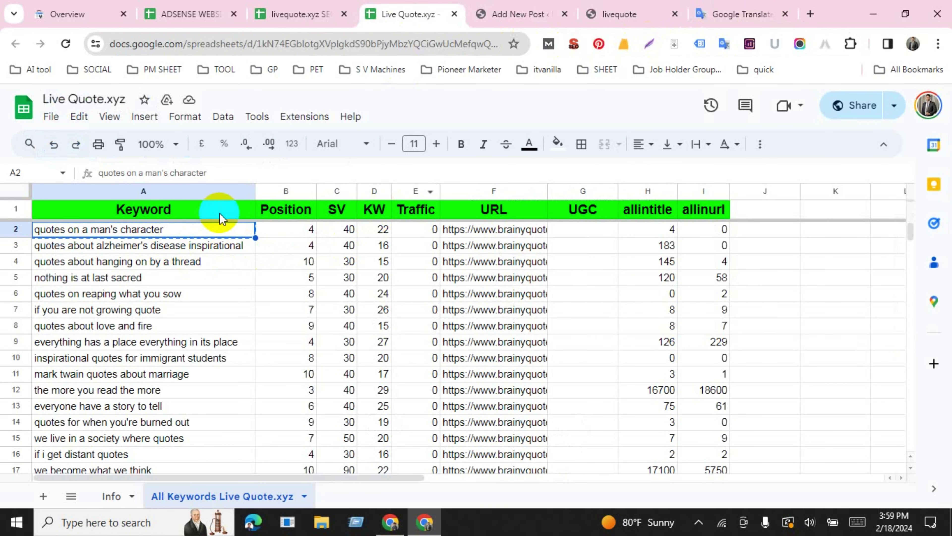
left_click(811, 13)
type("quotes on a man's character")
key("Return")
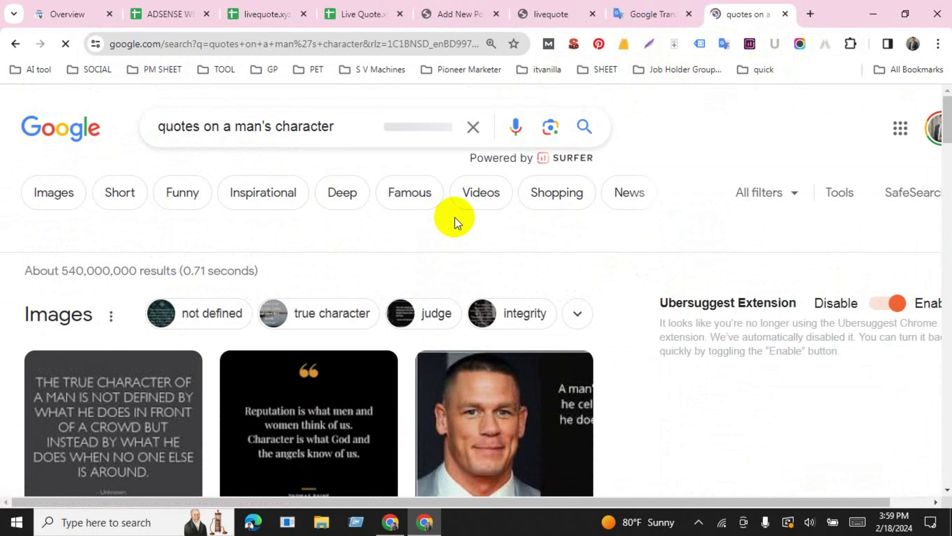
left_click(810, 14)
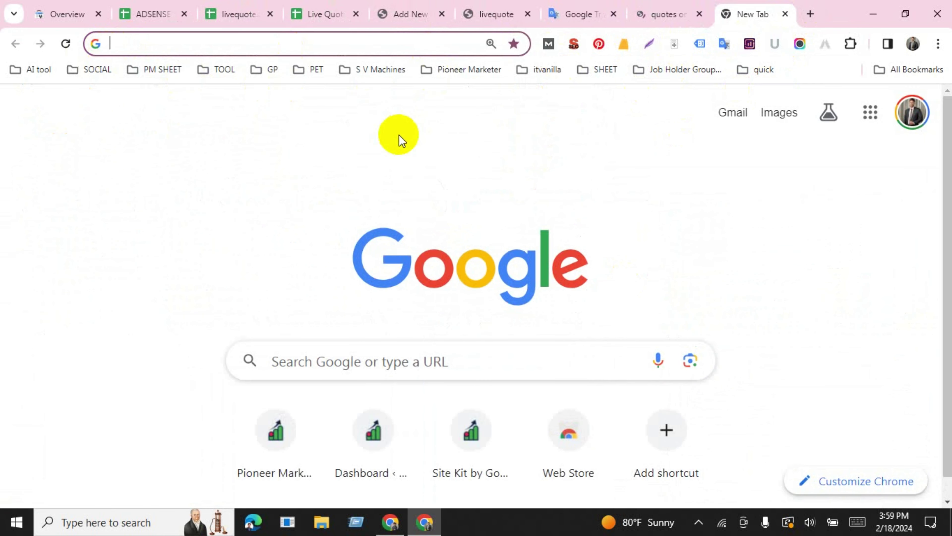
type("chat.openai.com")
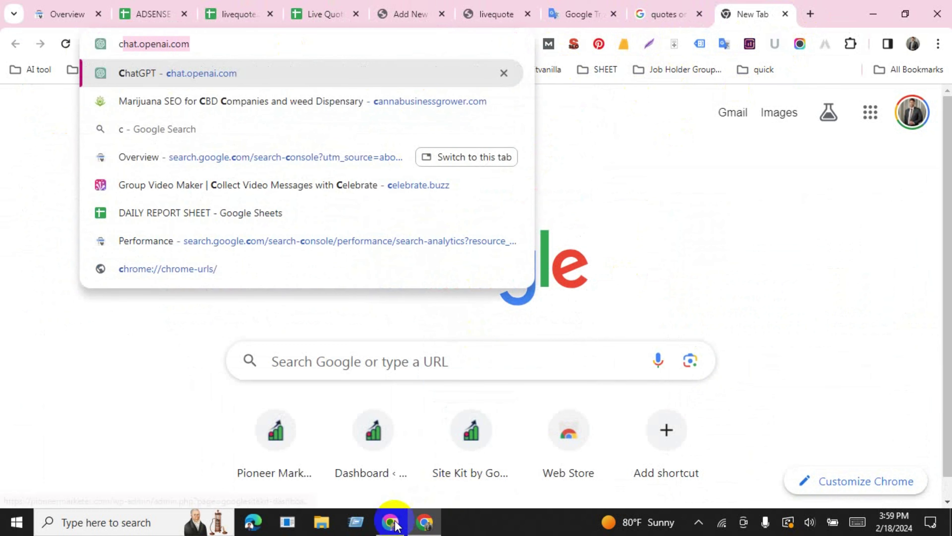
left_click(389, 522)
left_click(517, 14)
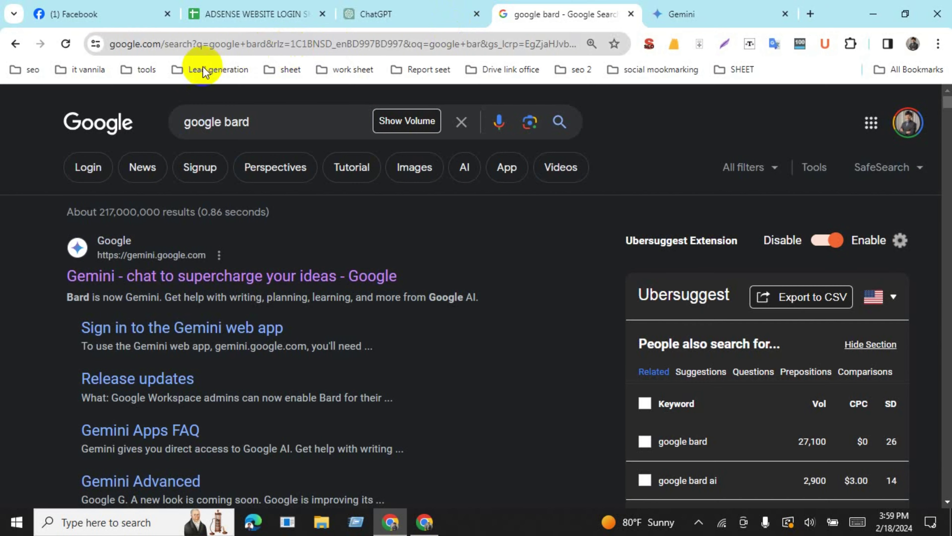
left_click(250, 43)
type("quotes on a man's character")
key("Return")
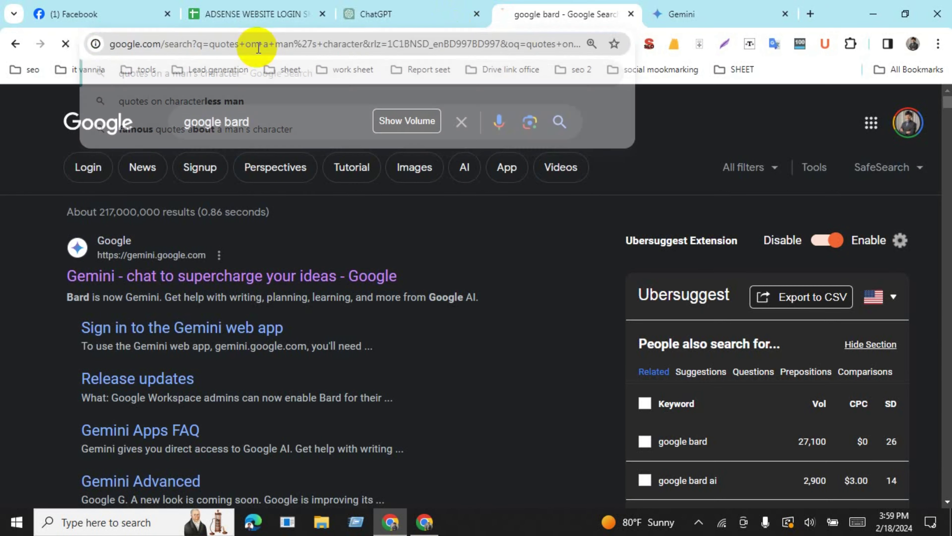
Close the Gemini tab and load canva.com in a new tab
left_click(736, 16)
left_click(785, 14)
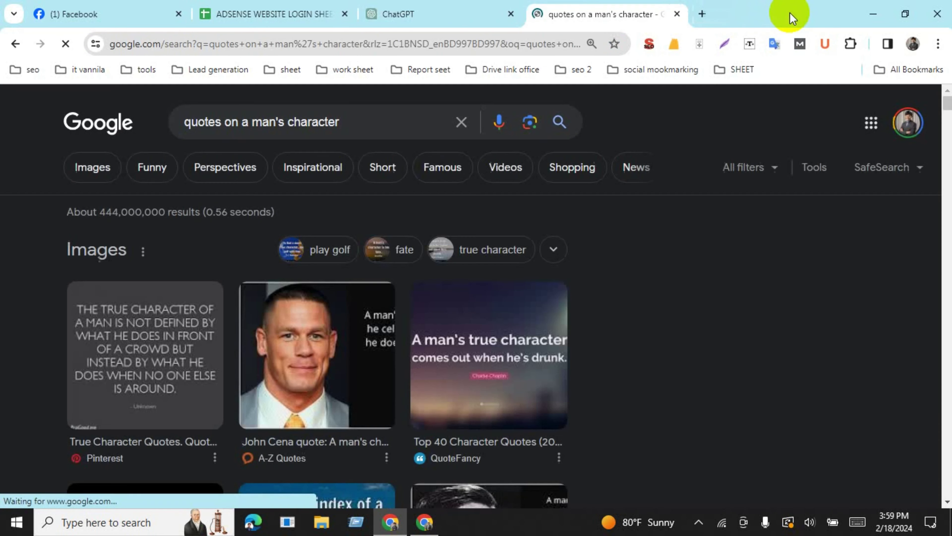
left_click(701, 16)
type("ca")
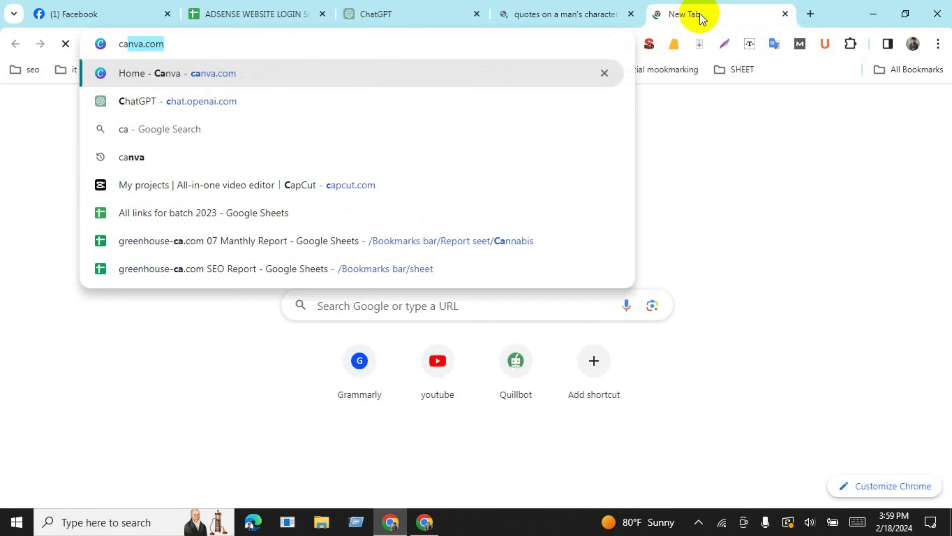
key("Return")
Skim the 'quotes on a man's character' results, then go to the Canva tab
left_click(563, 15)
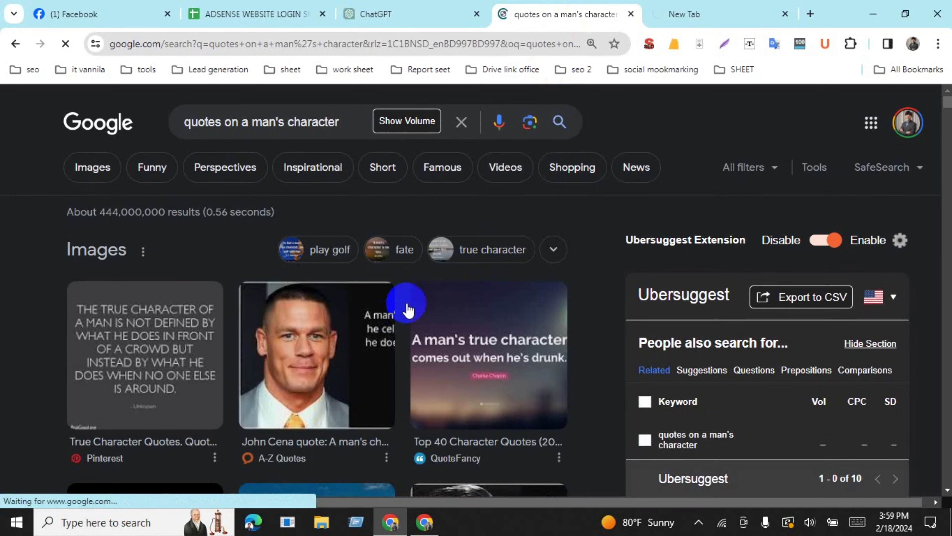
scroll(419, 308, "down", 7)
scroll(365, 300, "up", 5)
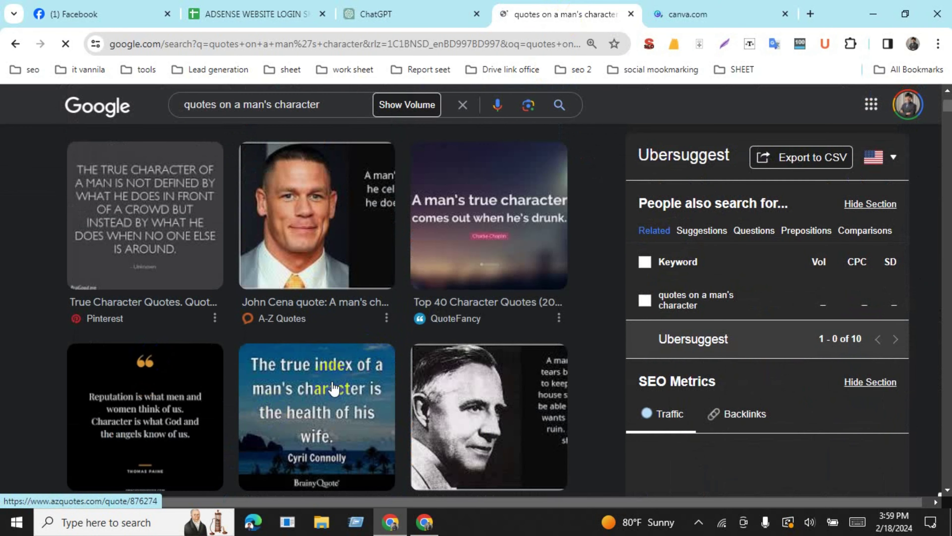
scroll(327, 416, "down", 2)
left_click(333, 418)
scroll(570, 241, "up", 5)
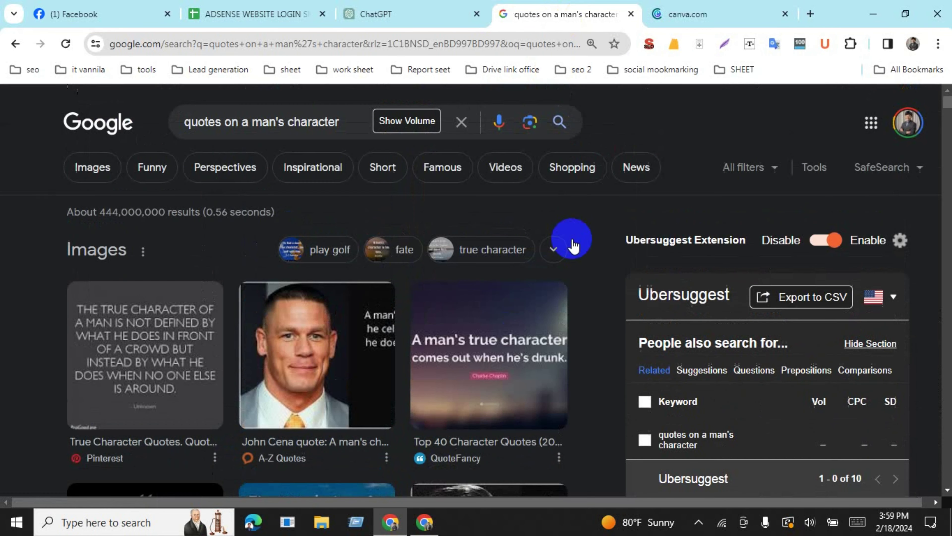
left_click(729, 16)
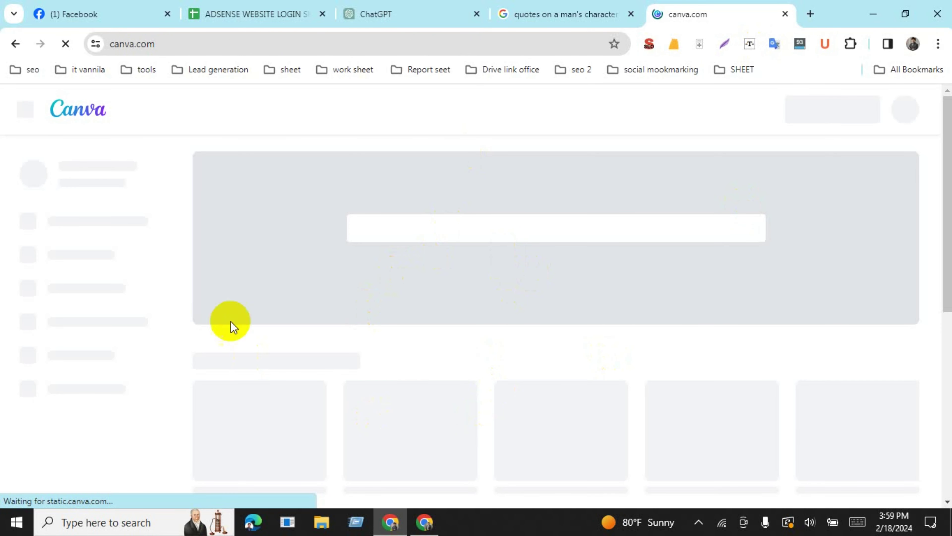
Close the open Facebook chat and clear the notifications list
left_click(72, 16)
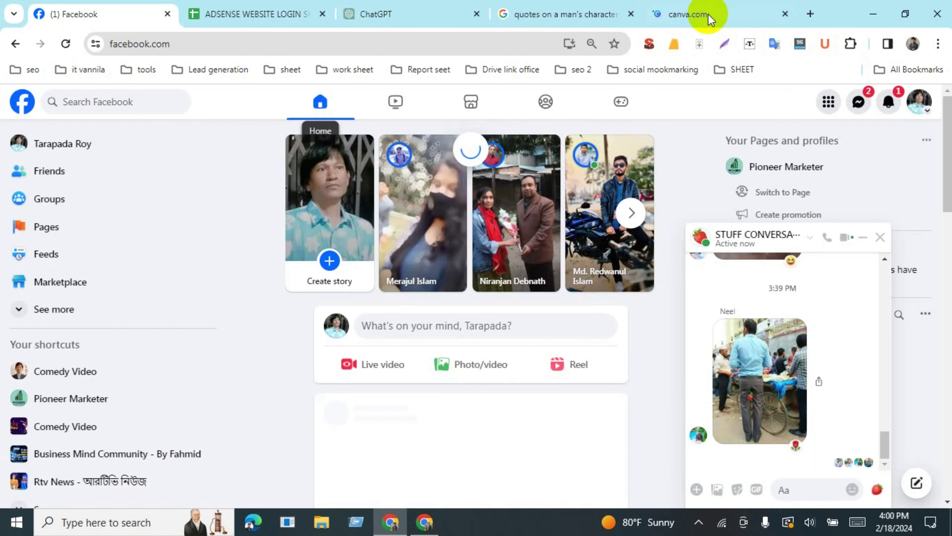
left_click(880, 237)
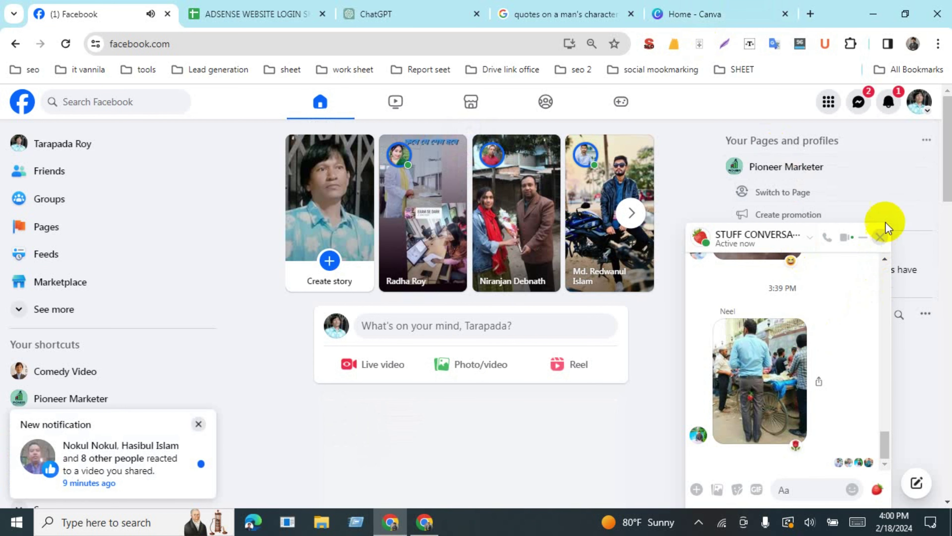
left_click(888, 102)
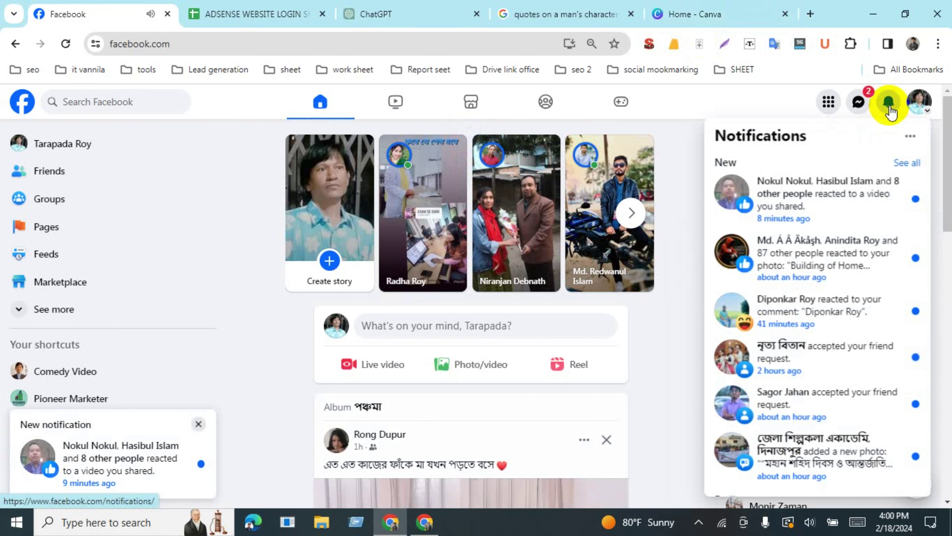
left_click(889, 105)
Dismiss the Canva Pro trial offer and create a blank 1280 × 720 px YouTube Thumbnail
left_click(679, 16)
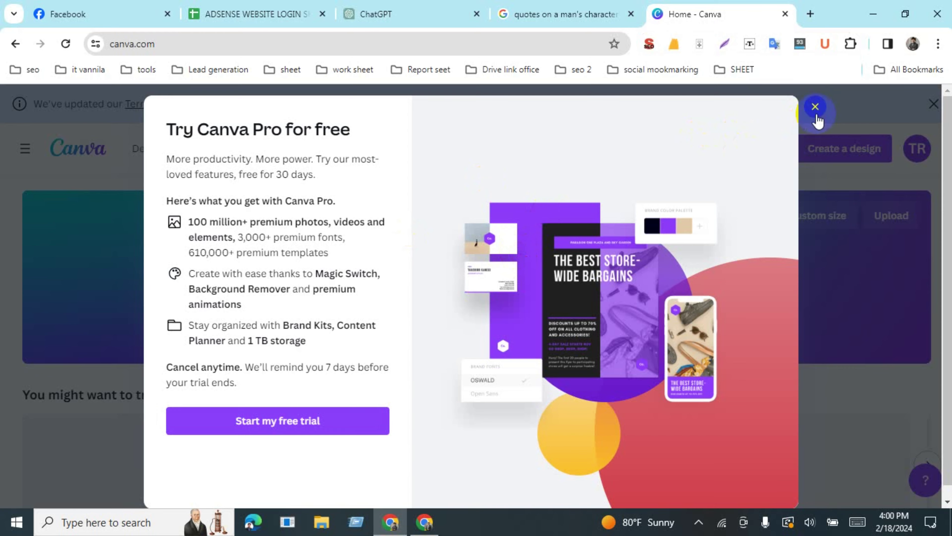
left_click(812, 111)
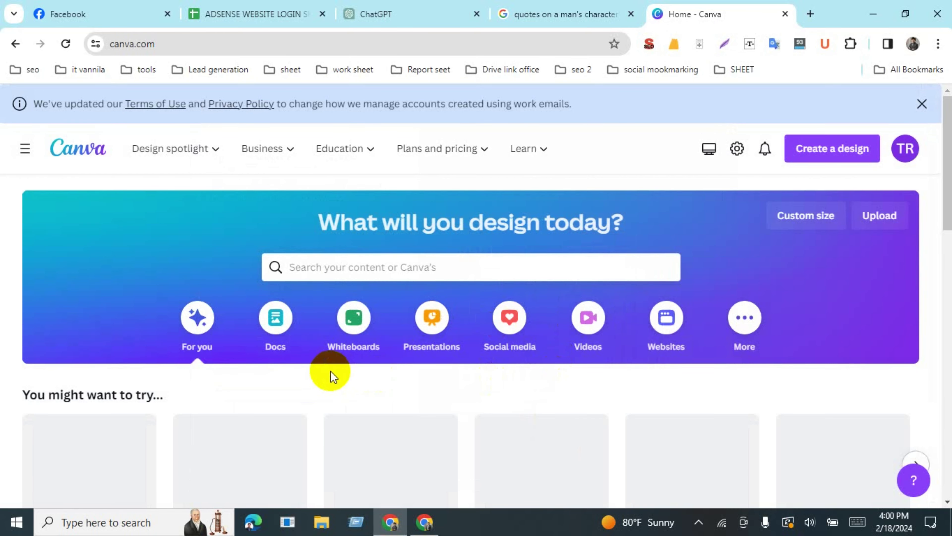
scroll(409, 355, "down", 6)
scroll(409, 354, "up", 3)
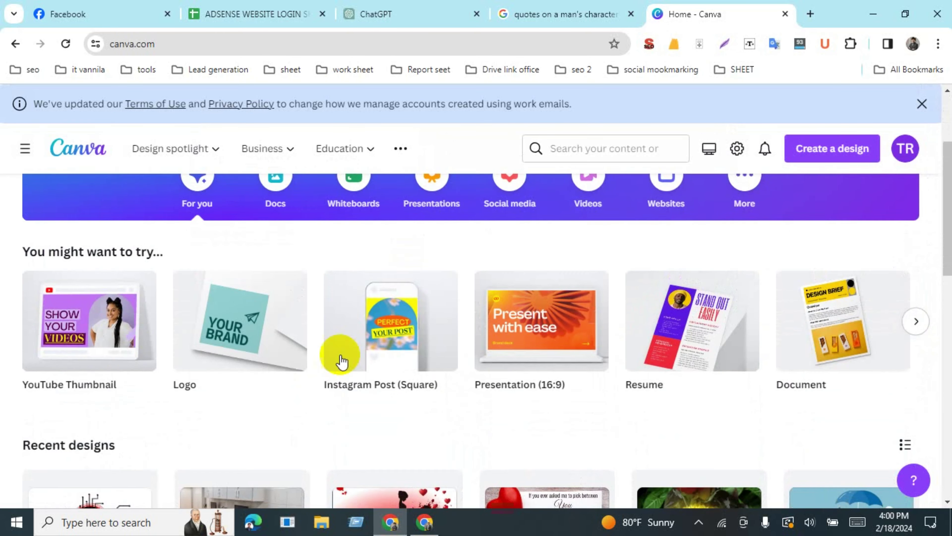
mouse_move(52, 348)
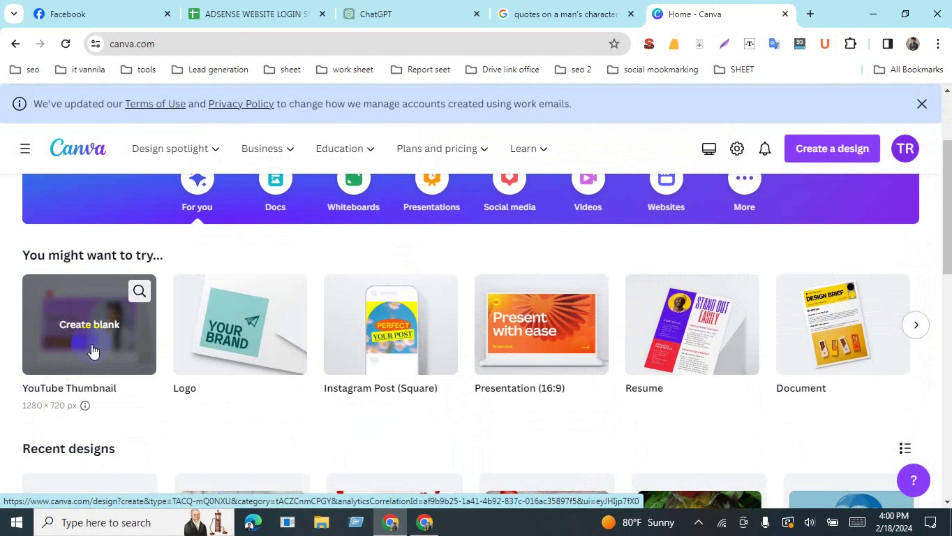
left_click(65, 334)
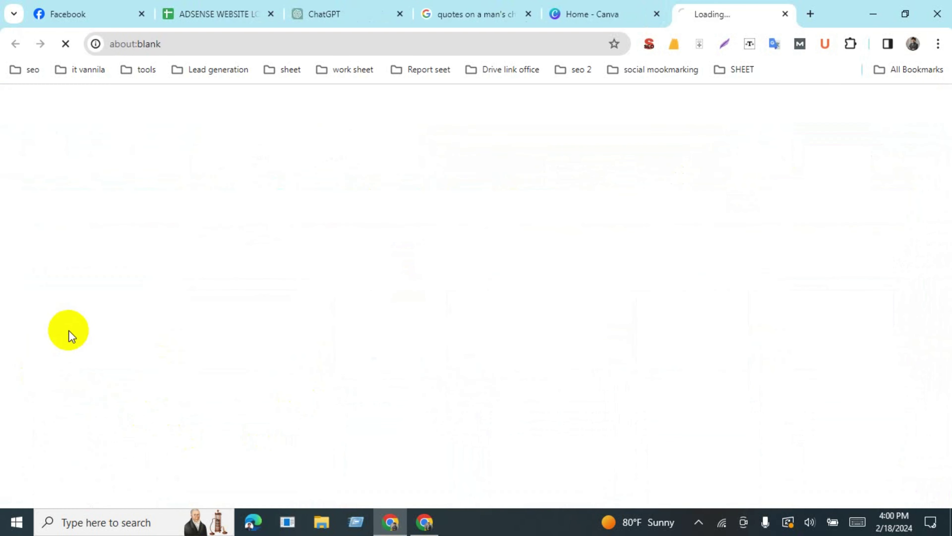
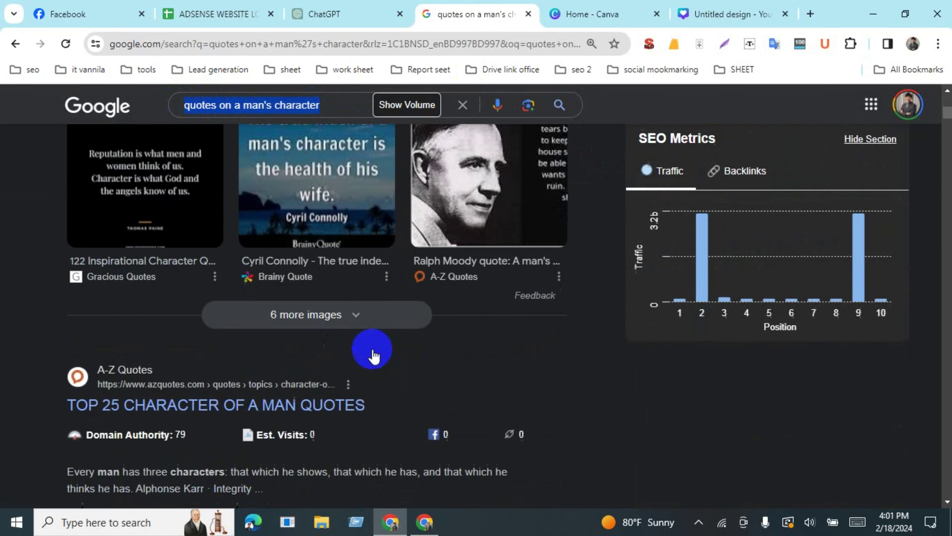
Scroll back up the 'quotes on a man's character' results, then return to the Untitled design thumbnail in Canva
scroll(375, 354, "up", 1)
scroll(374, 352, "up", 8)
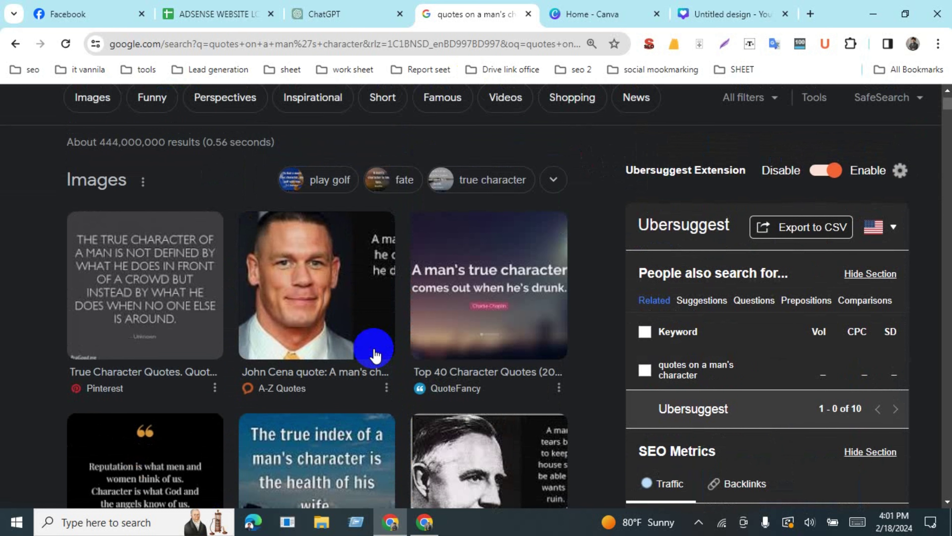
scroll(373, 353, "up", 2)
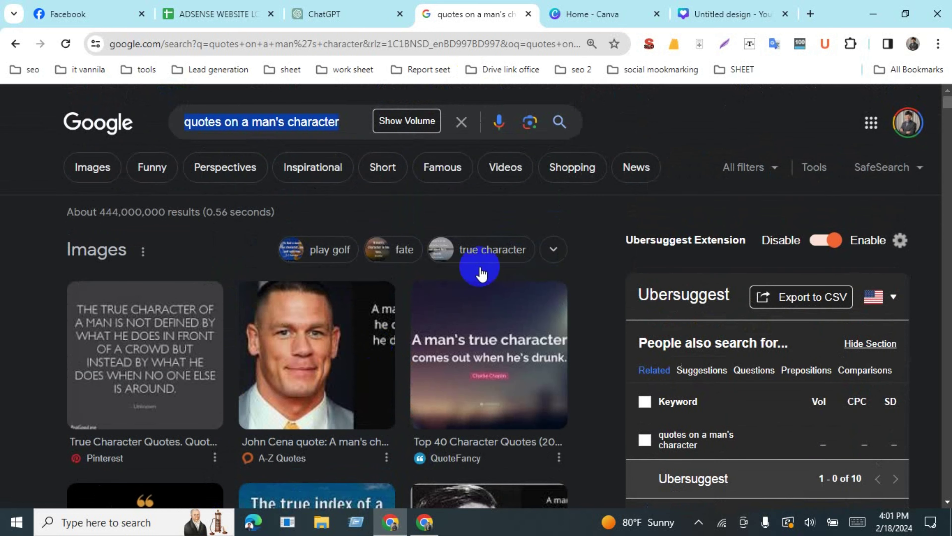
left_click(702, 14)
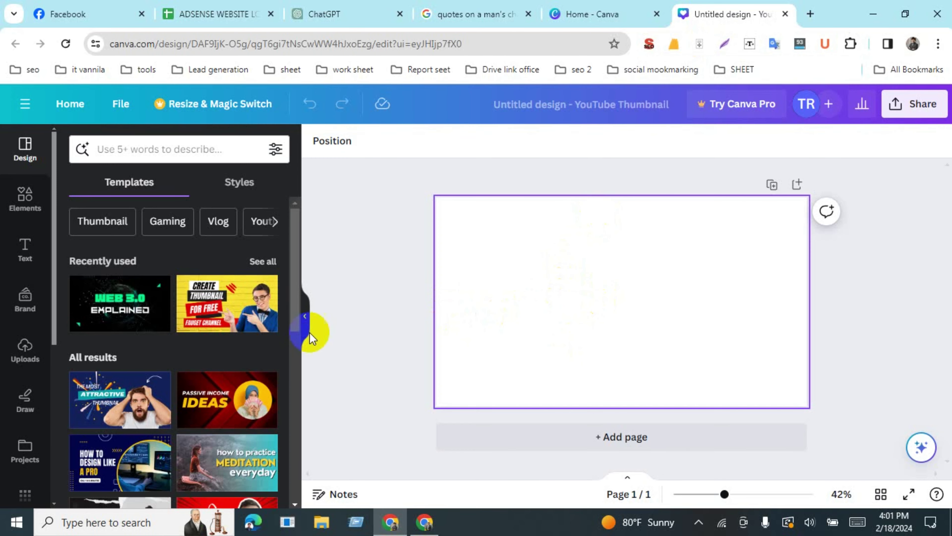
Fill the thumbnail page background with lime green after briefly trying gray
left_click(149, 283)
left_click(525, 295)
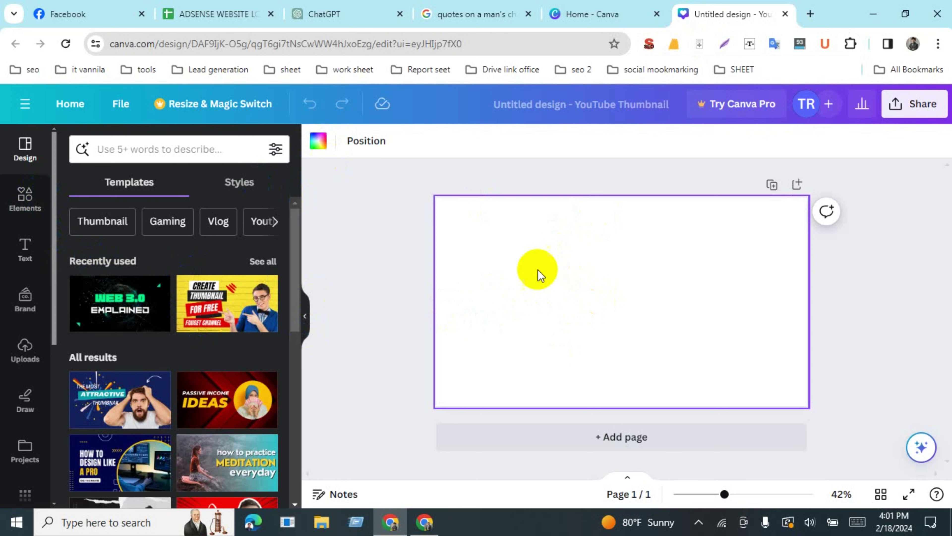
left_click(318, 142)
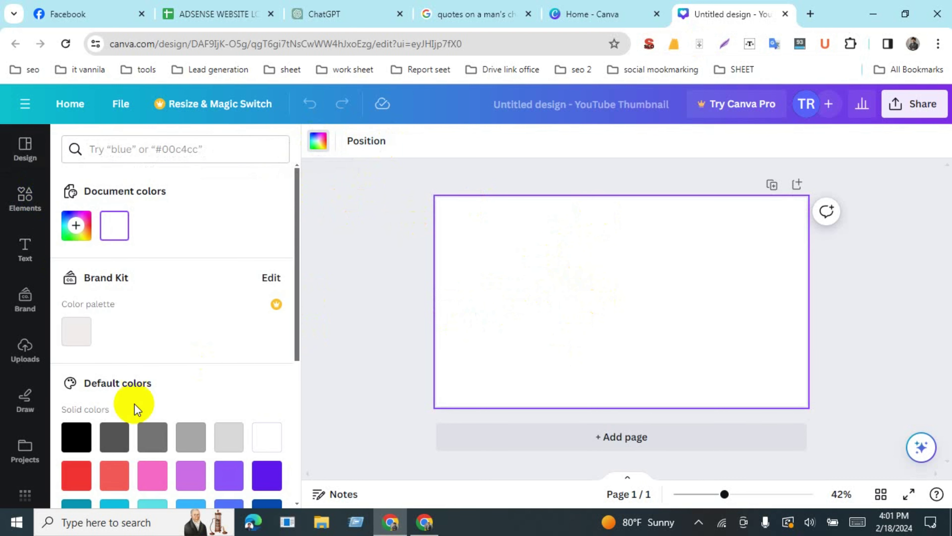
scroll(150, 397, "down", 3)
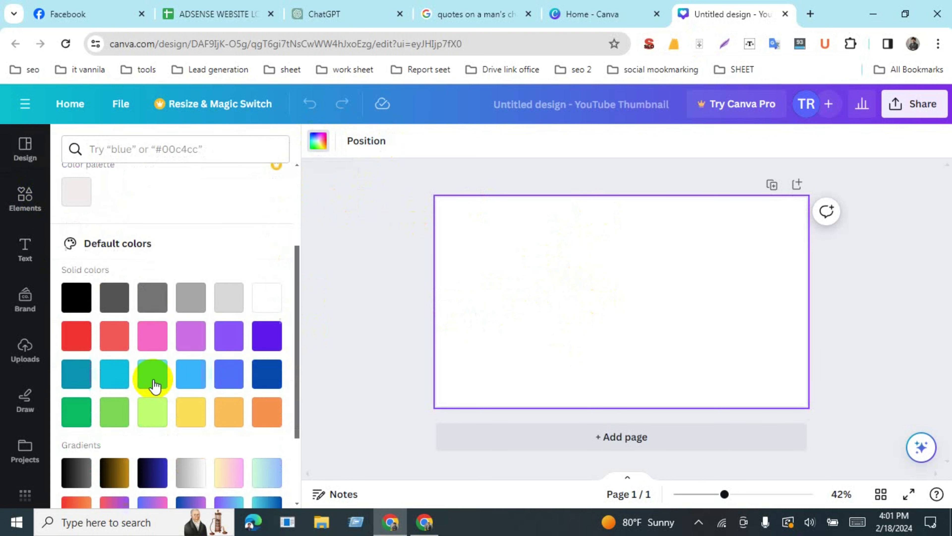
left_click(155, 298)
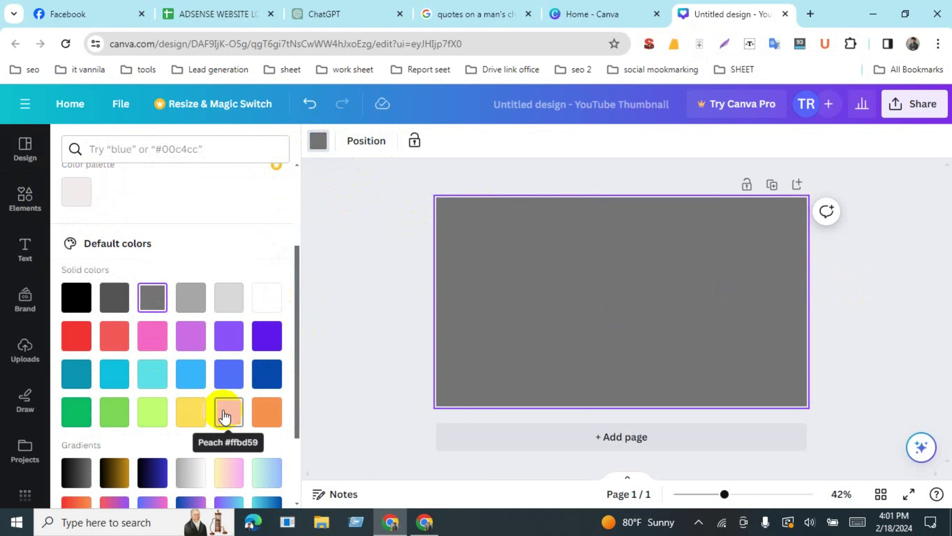
left_click(168, 421)
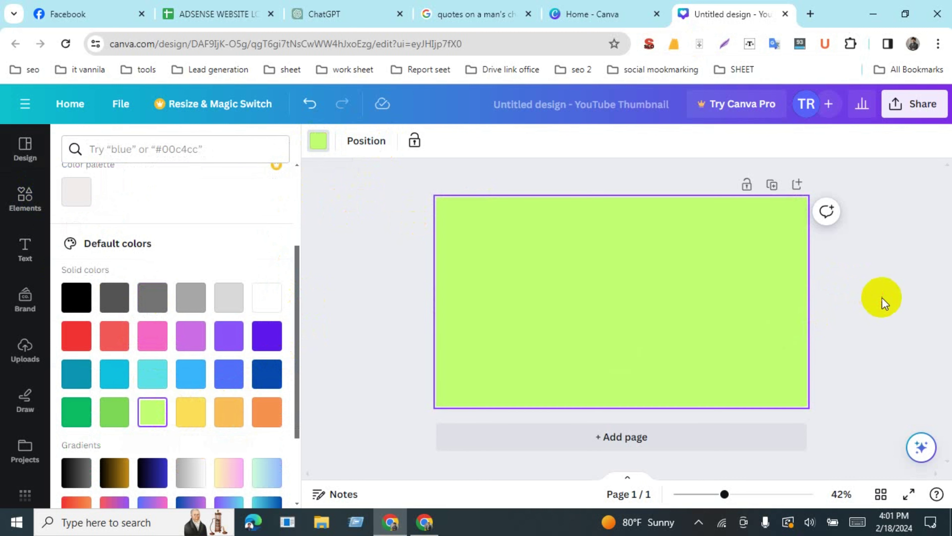
left_click(883, 302)
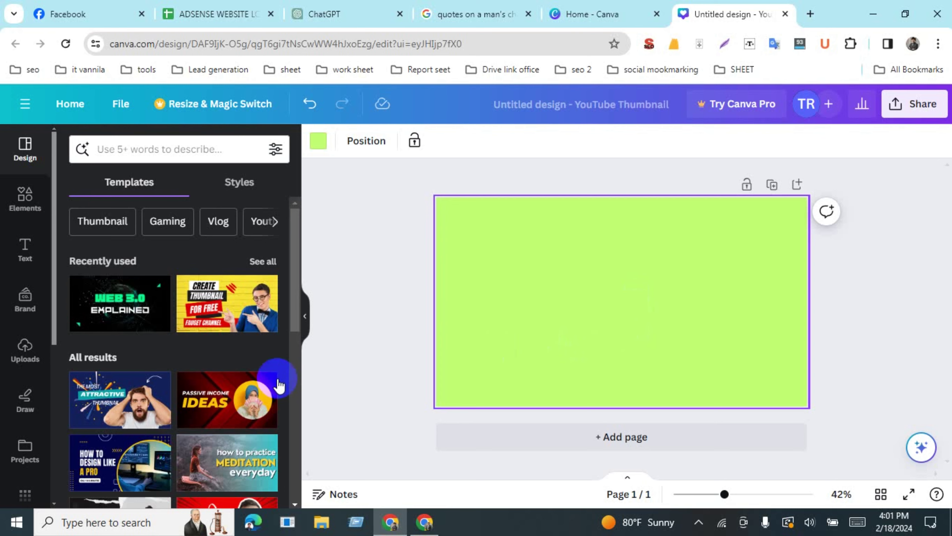
Bring up the browser's extensions list
scroll(279, 384, "down", 3)
scroll(278, 384, "up", 3)
left_click(851, 44)
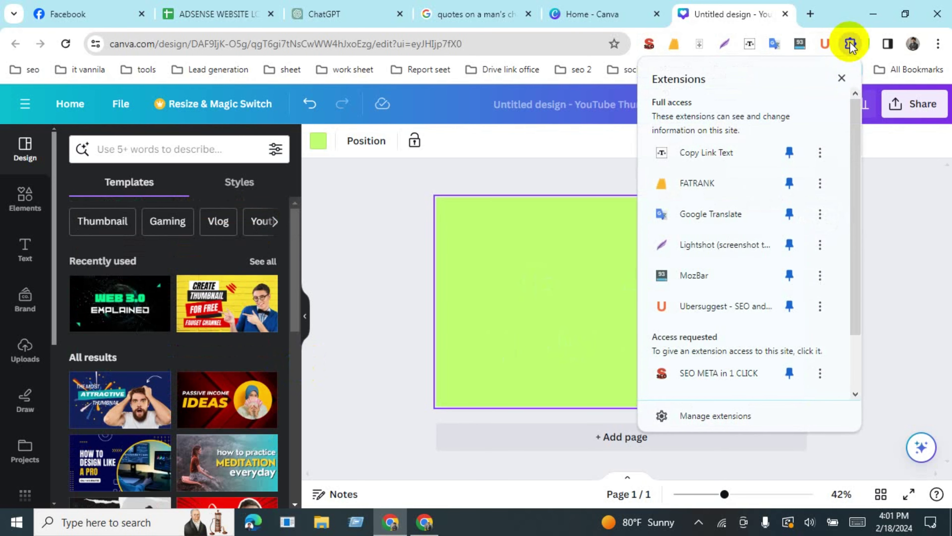
scroll(721, 292, "down", 3)
left_click(701, 416)
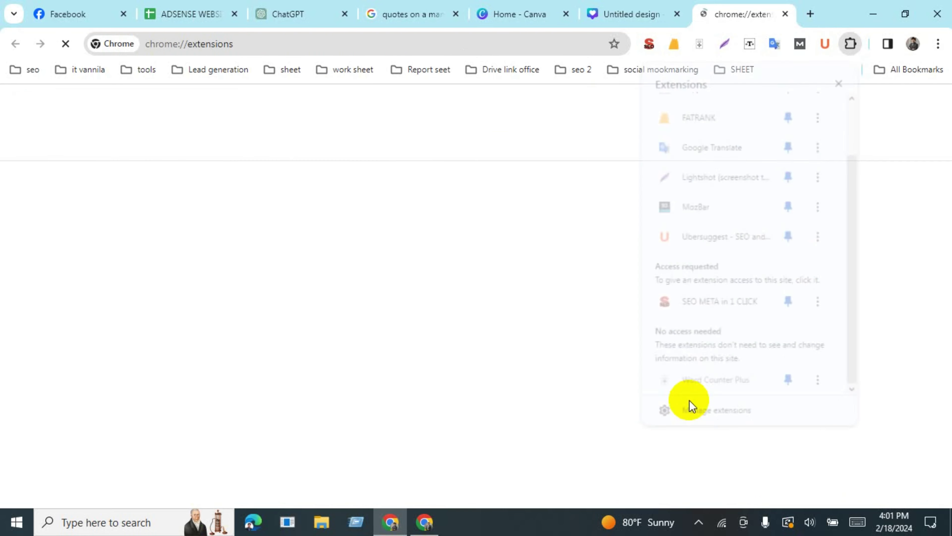
scroll(551, 325, "down", 5)
scroll(551, 325, "down", 20)
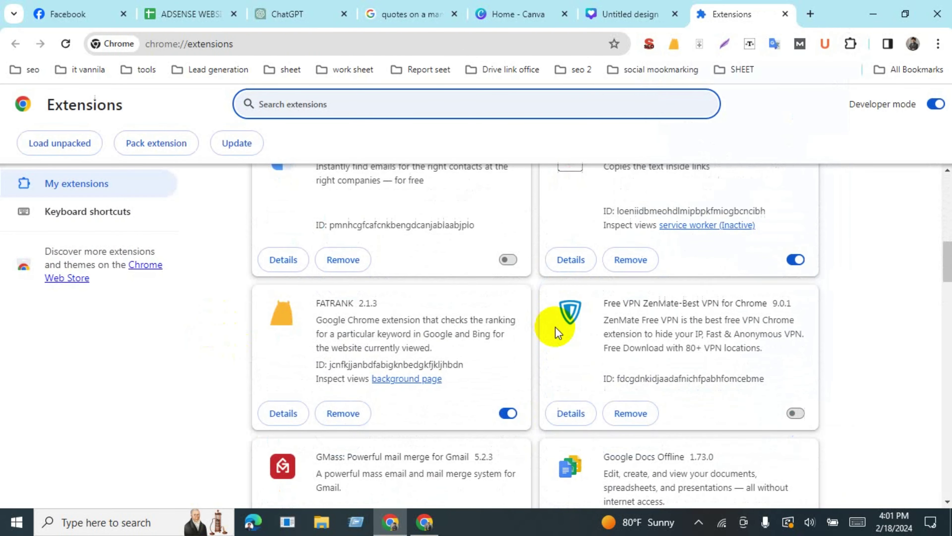
scroll(558, 332, "down", 18)
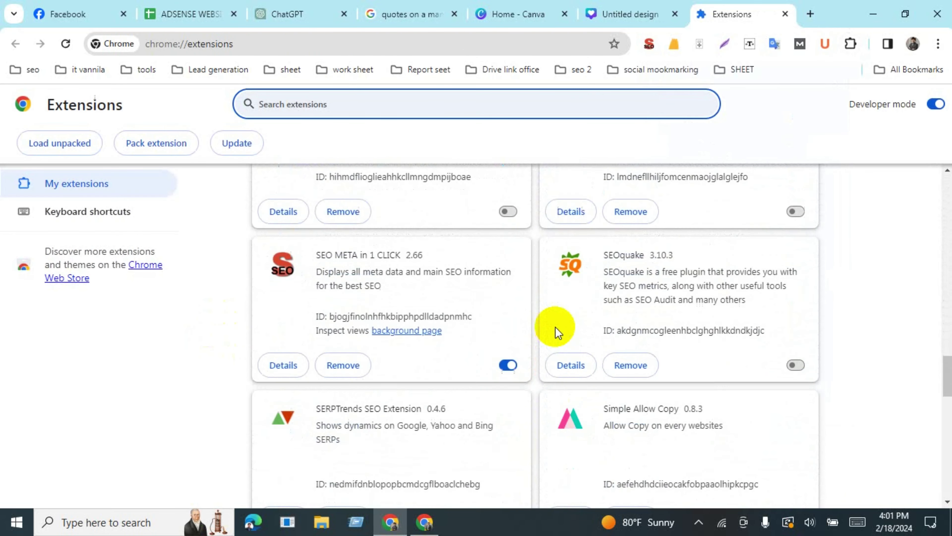
scroll(558, 332, "down", 10)
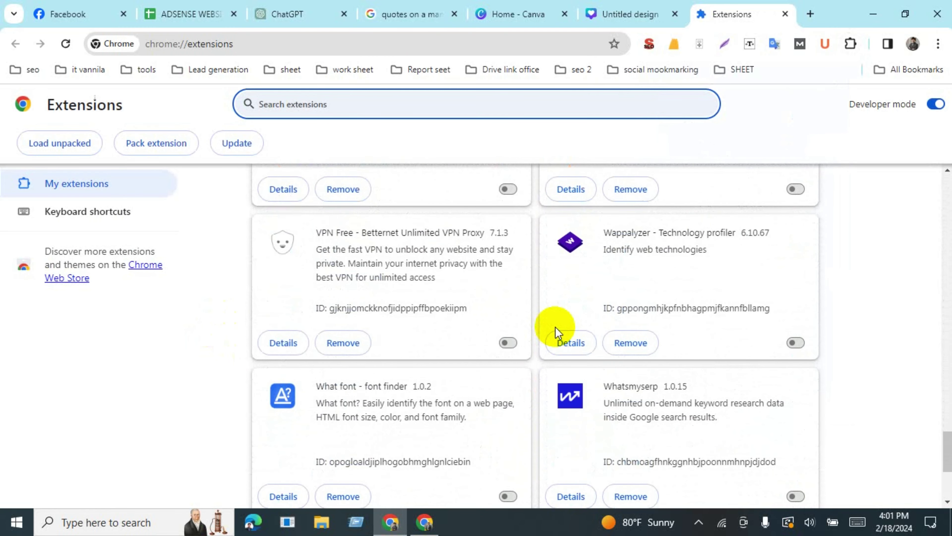
scroll(558, 332, "up", 20)
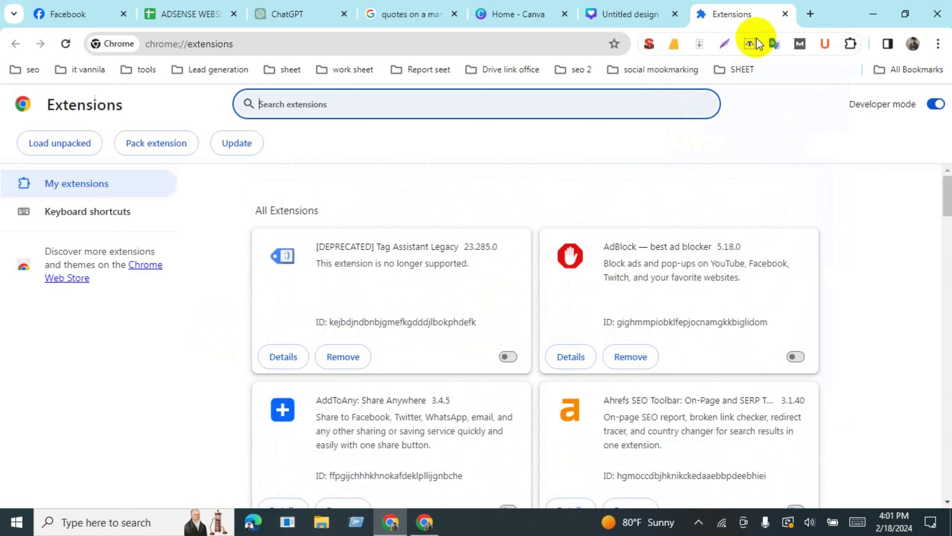
left_click(785, 14)
left_click(356, 302)
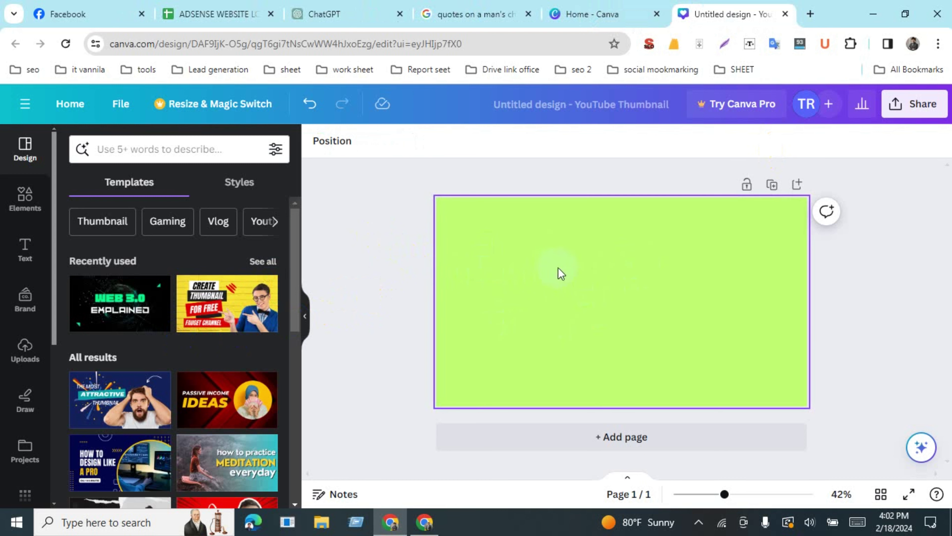
In ChatGPT, select the prompt title 'TOP 25 CHARACTER OF A MAN QUOTES', then go back to Canva
left_click(323, 14)
left_click(373, 317)
scroll(478, 294, "up", 15)
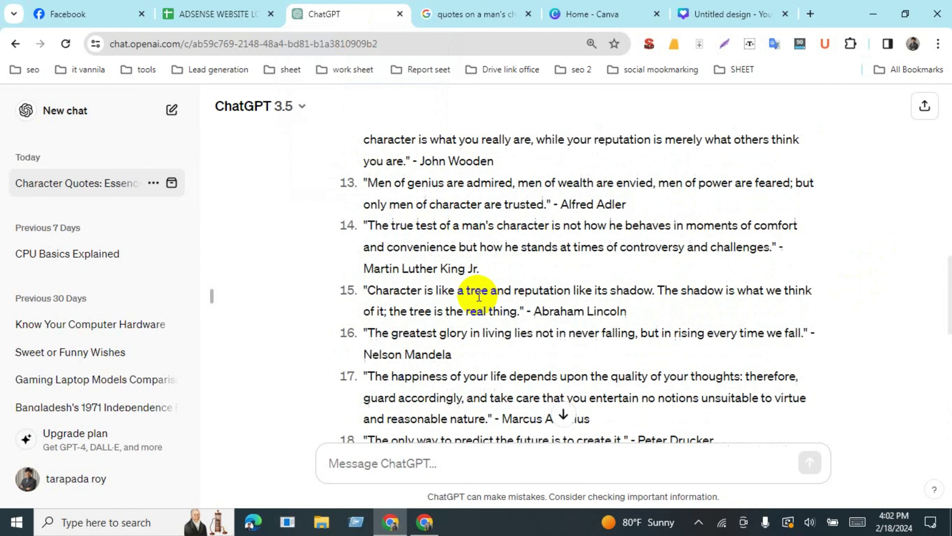
scroll(479, 296, "up", 7)
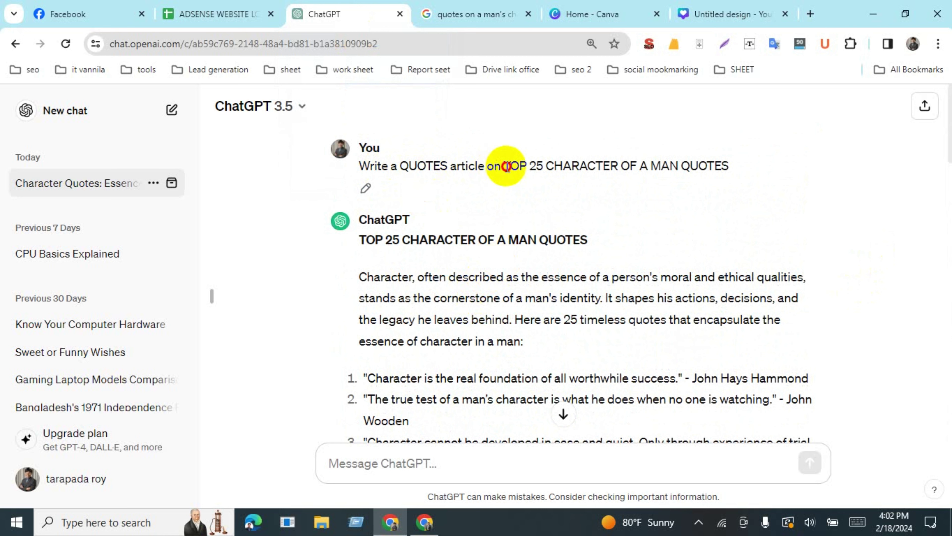
left_click_drag(507, 166, 797, 175)
key("ctrl+c")
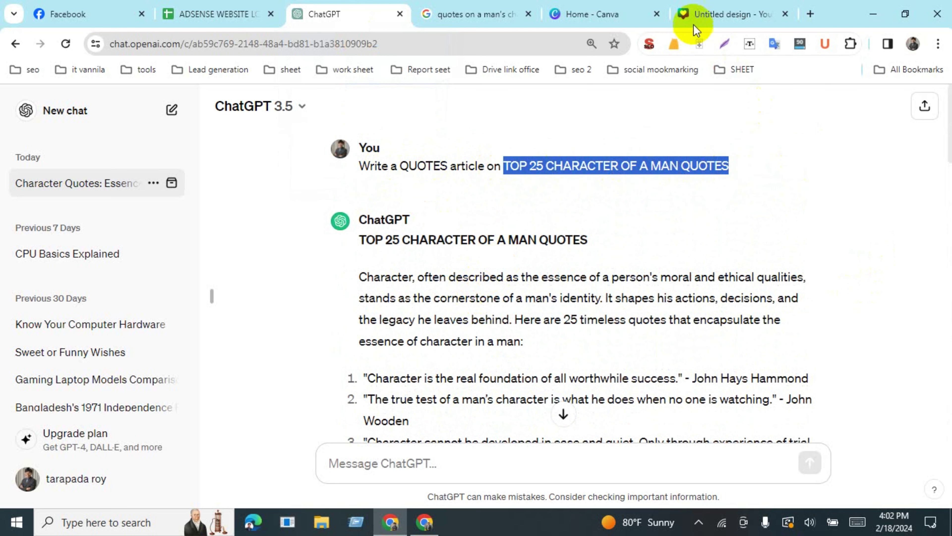
left_click(704, 15)
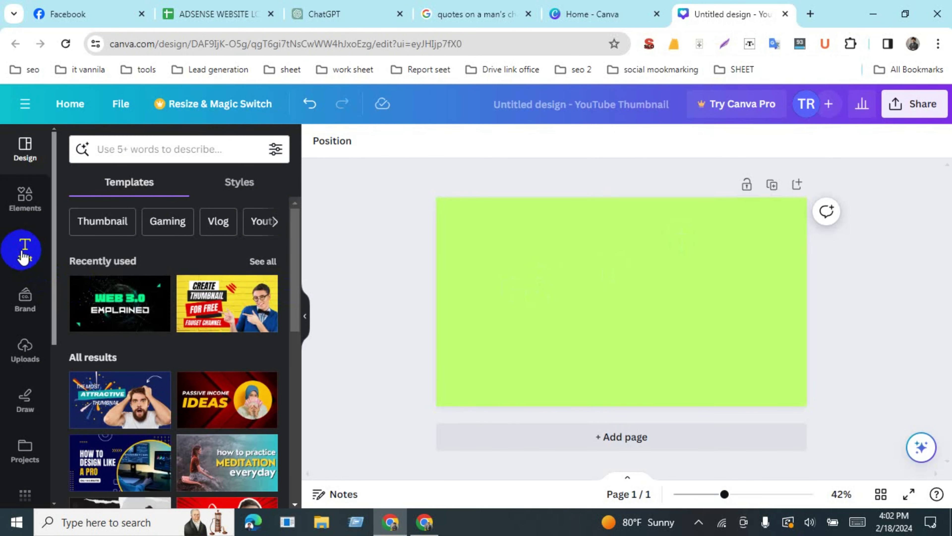
Add a heading text box containing the pasted title 'TOP 25 CHARACTER OF A MAN QUOTES'
left_click(23, 255)
left_click(134, 322)
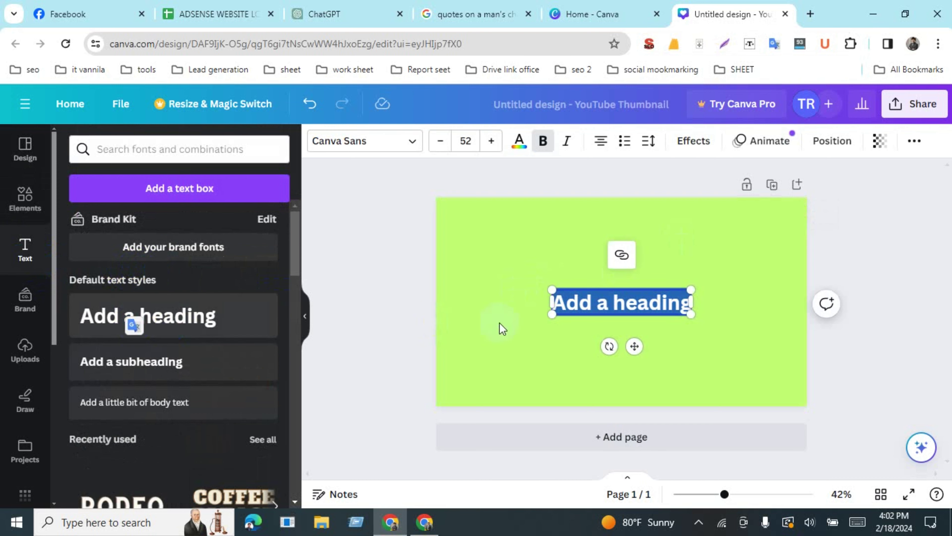
key("ctrl+v")
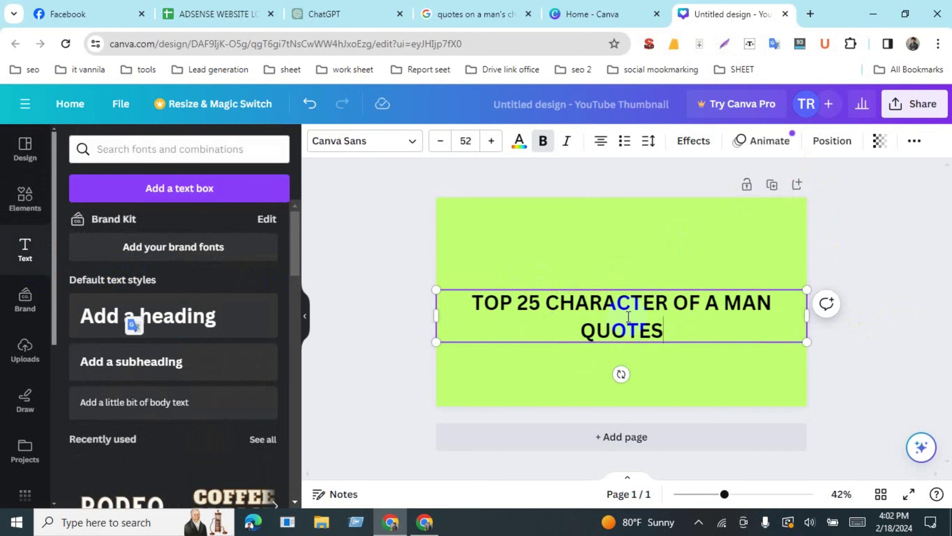
left_click(528, 149)
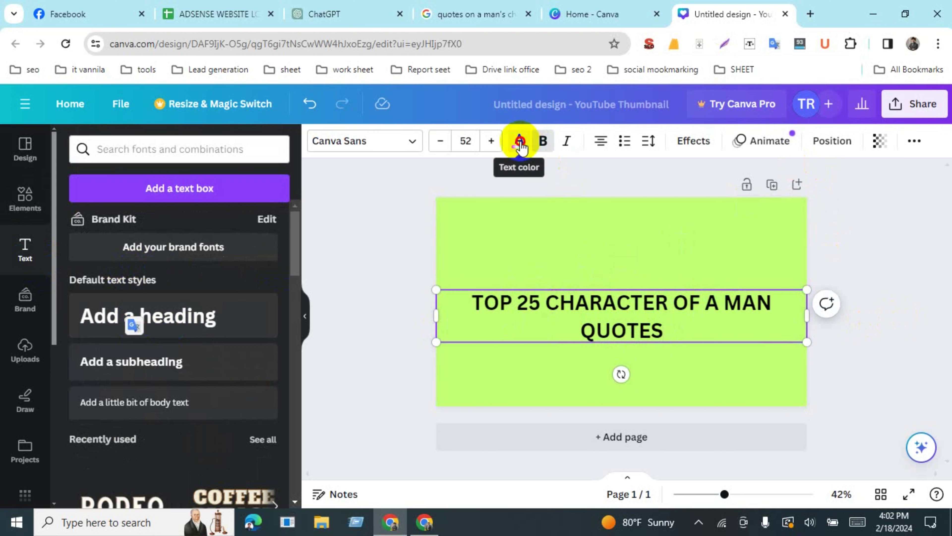
Colour the whole heading text a vivid bright red
left_click(520, 143)
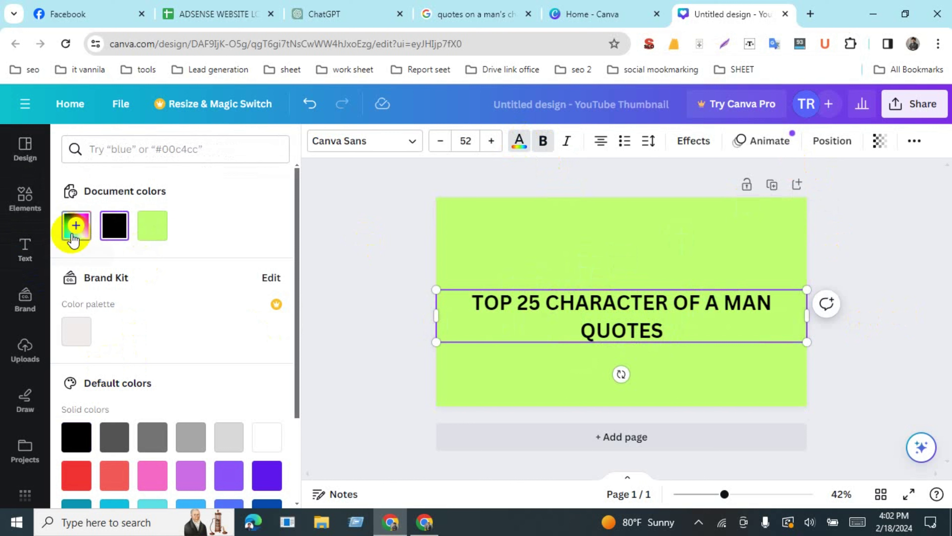
left_click(75, 225)
left_click_drag(202, 298, 249, 267)
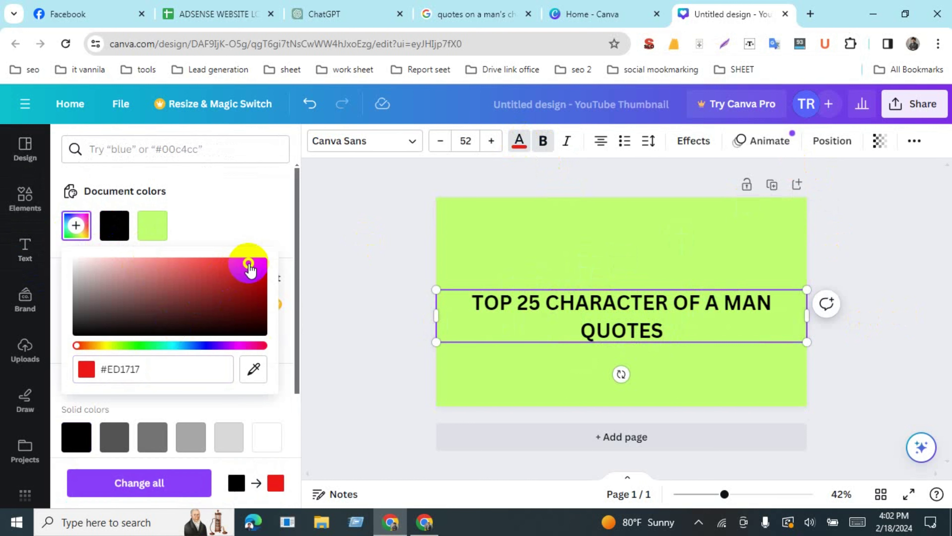
left_click(91, 368)
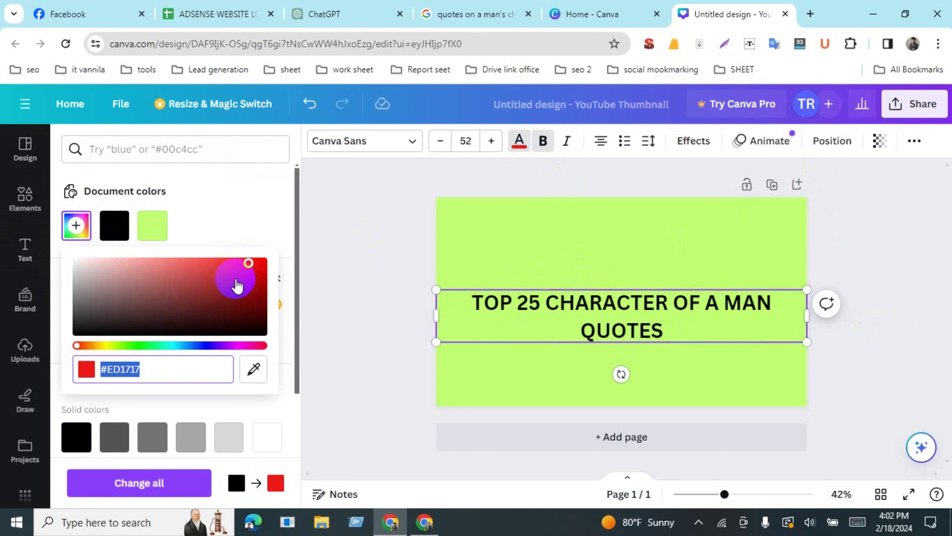
triple_click(599, 302)
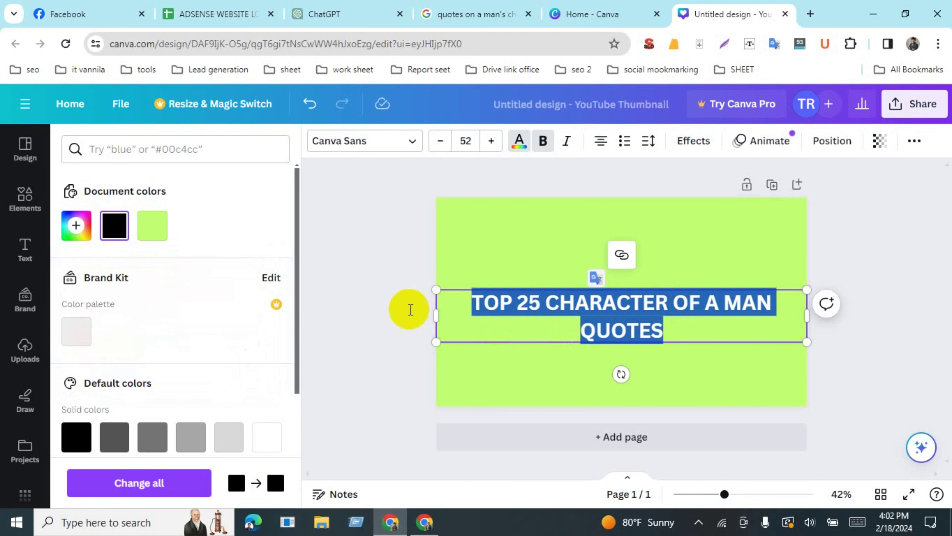
left_click(76, 225)
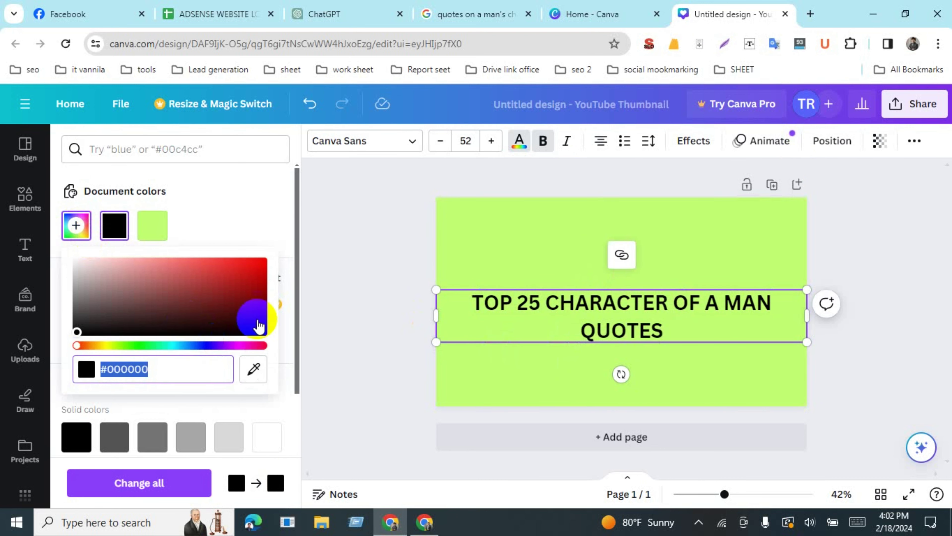
left_click(257, 271)
left_click_drag(257, 278, 256, 292)
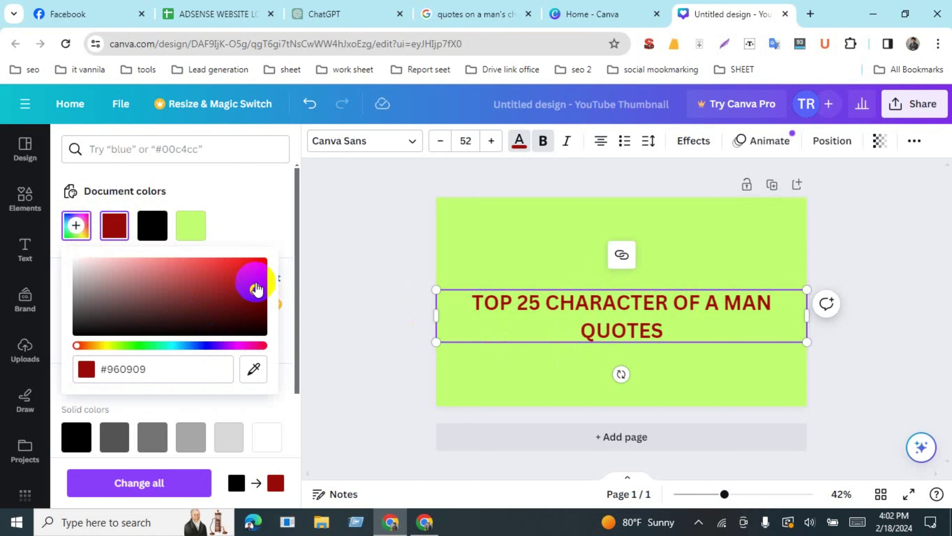
left_click(255, 263)
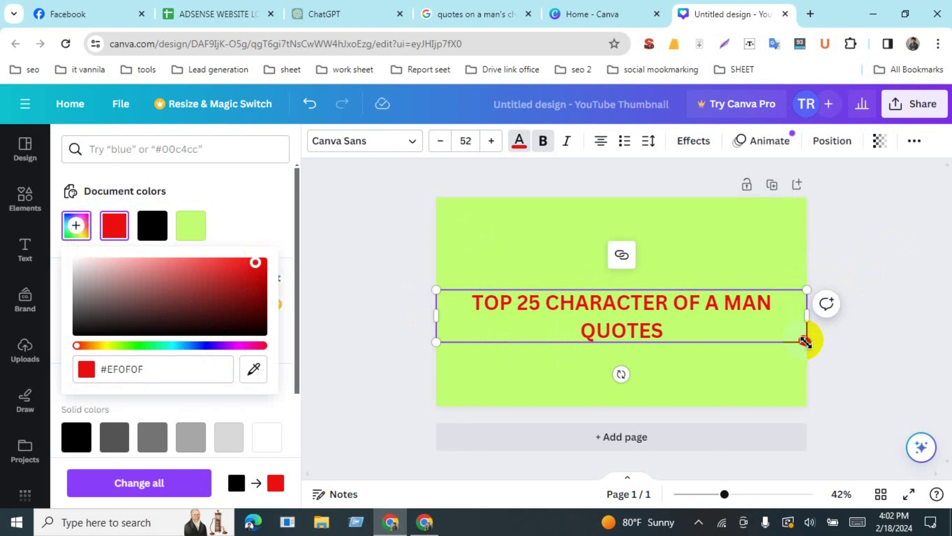
Centre the title on the page and enlarge it to span the width at size 52
left_click_drag(805, 341, 721, 332)
left_click_drag(544, 297, 697, 299)
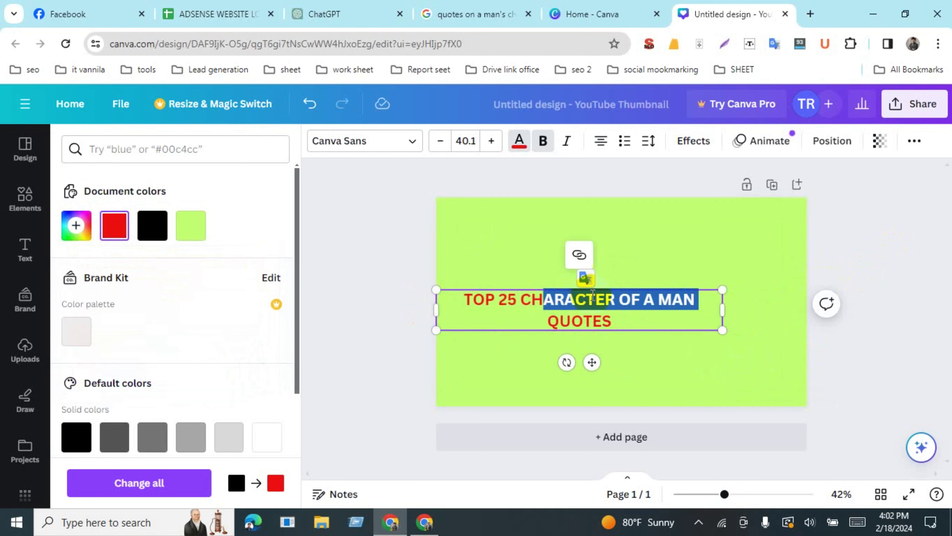
left_click(616, 366)
left_click(587, 297)
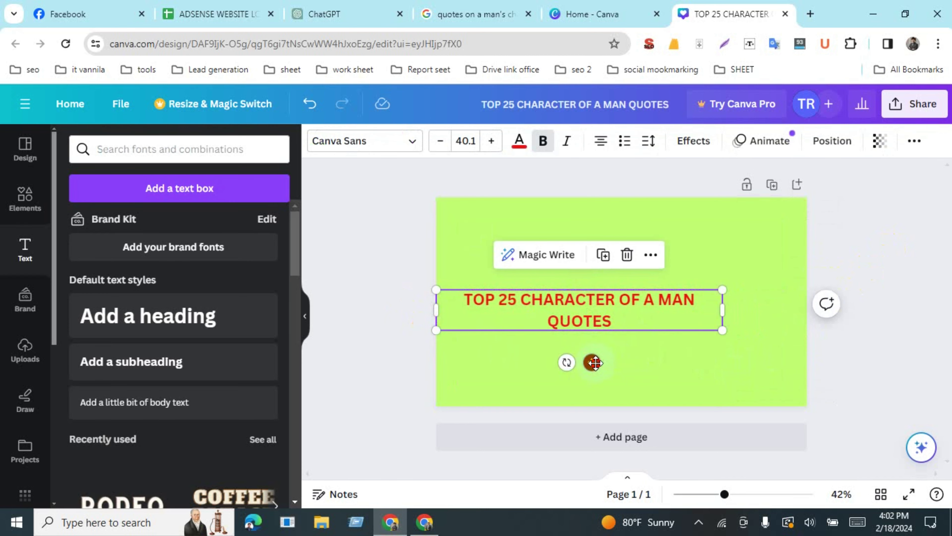
left_click_drag(594, 362, 638, 353)
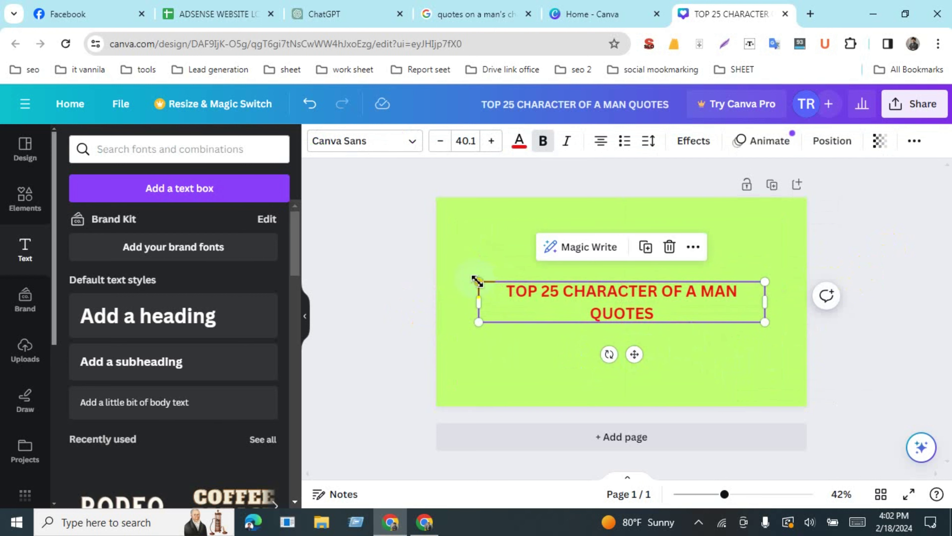
left_click_drag(476, 280, 436, 204)
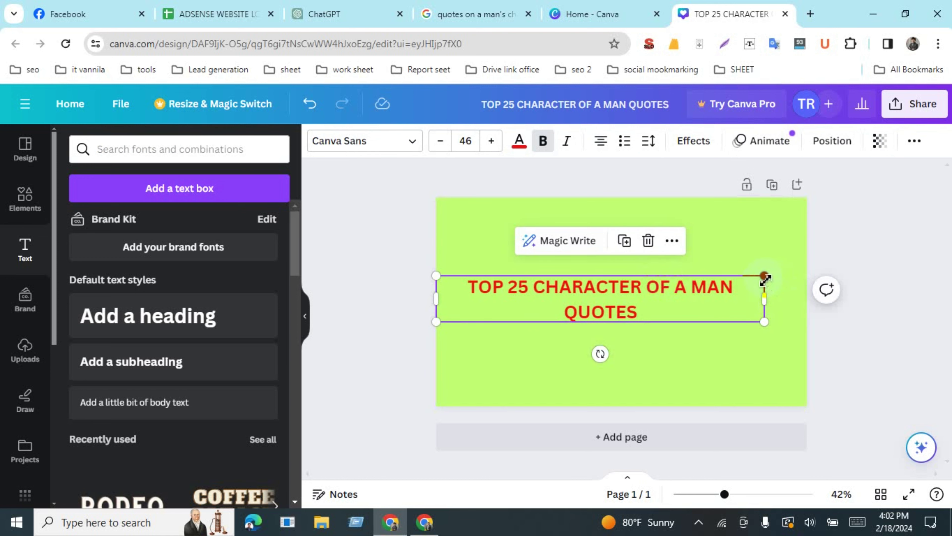
left_click_drag(764, 277, 809, 270)
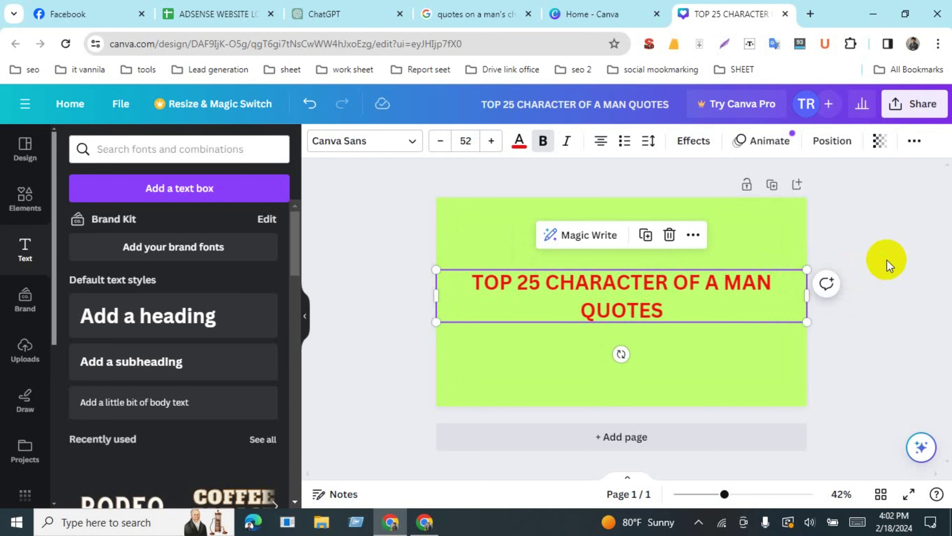
left_click(888, 264)
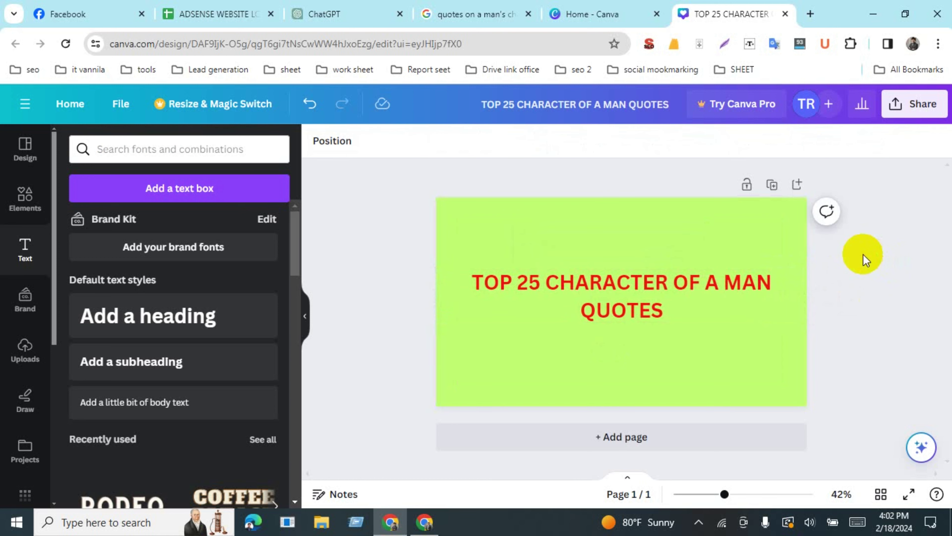
Download the thumbnail as a JPG, saving TOP 25 CHARACTER OF A MAN QUOTES.jpg to the Desktop
left_click(912, 107)
scroll(754, 383, "down", 3)
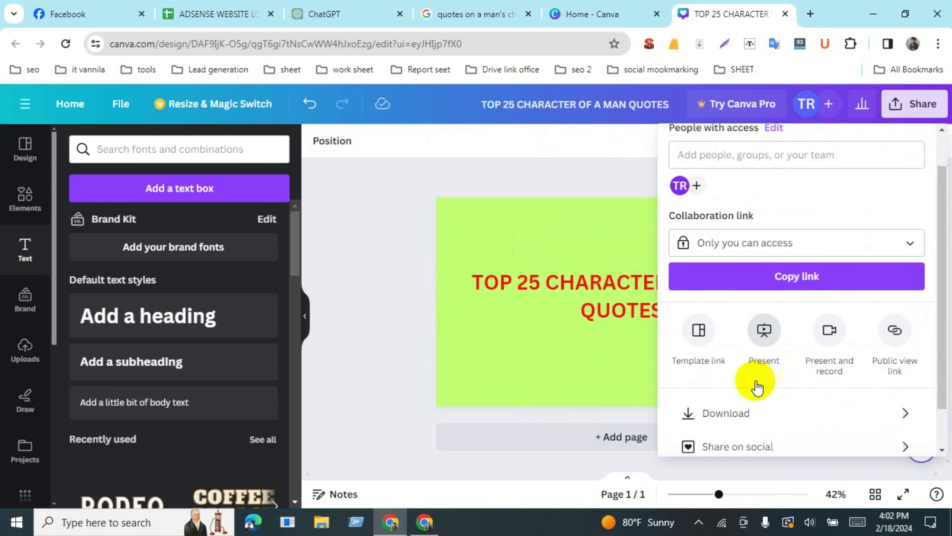
left_click(742, 364)
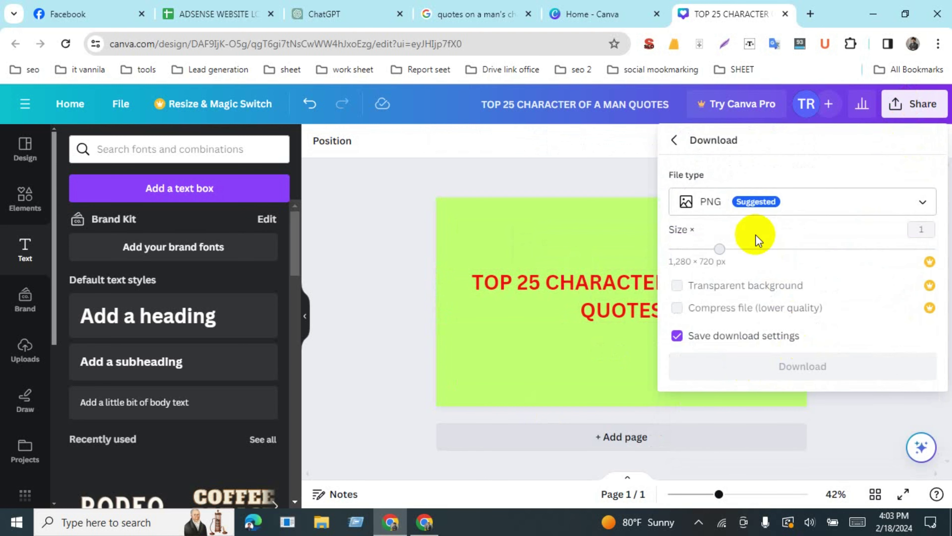
left_click(720, 210)
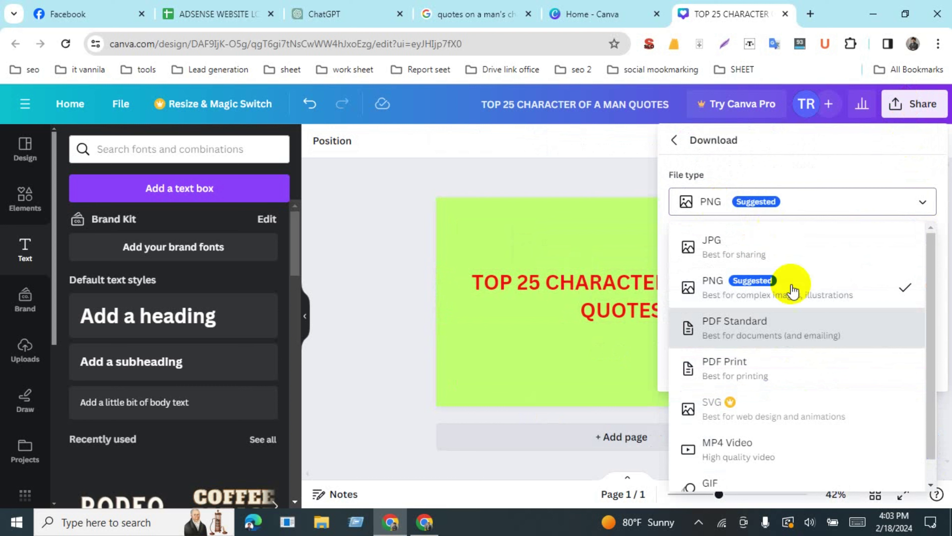
left_click(716, 243)
left_click(807, 375)
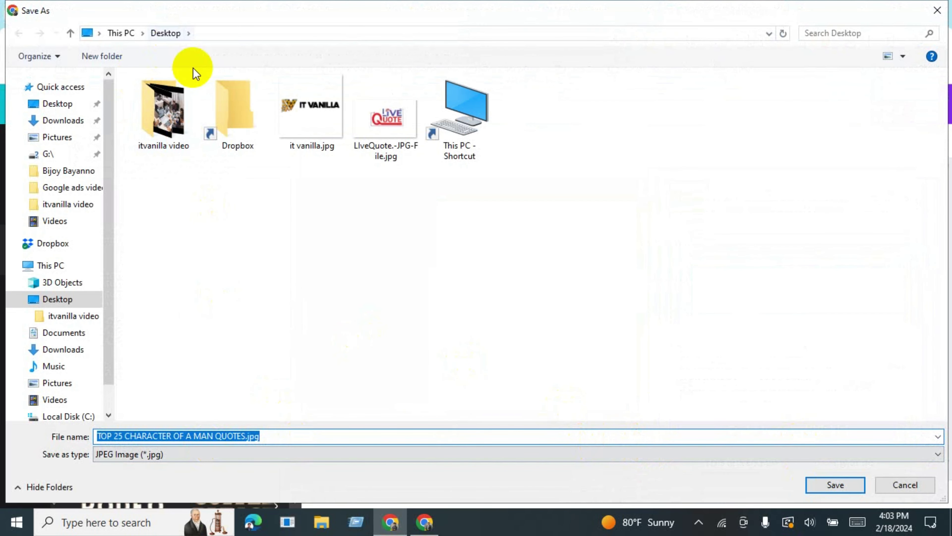
left_click(835, 484)
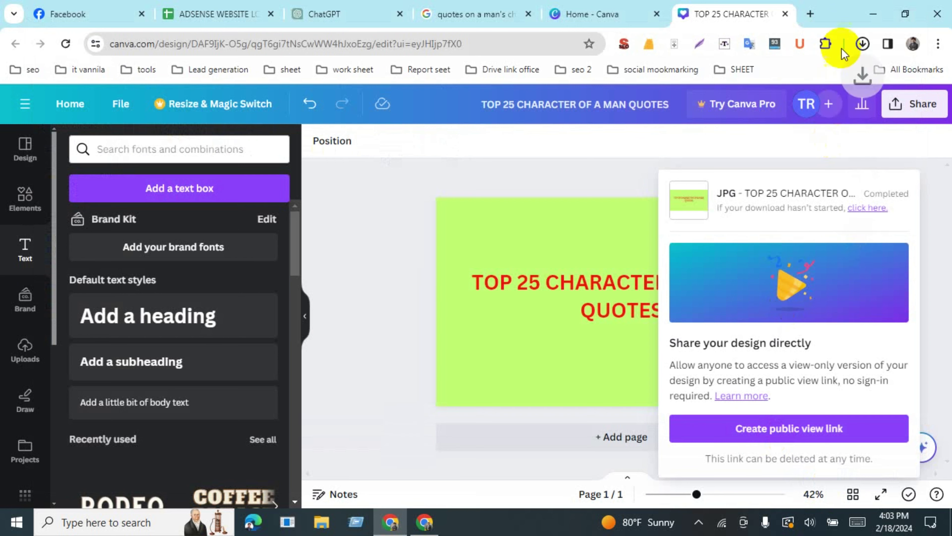
Minimise the browsers and move the TOP 25 JPG to the desktop's upper right
left_click(872, 17)
left_click(873, 15)
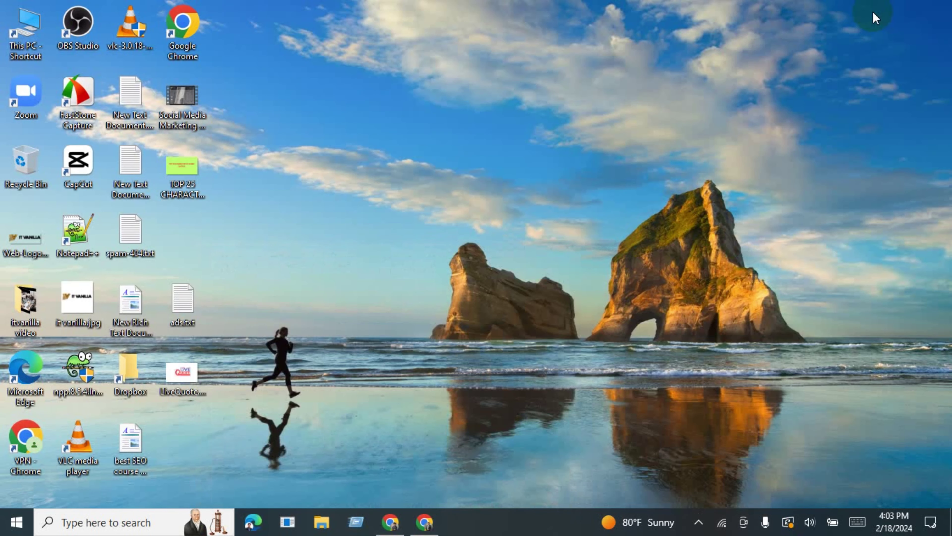
right_click(407, 113)
left_click(440, 155)
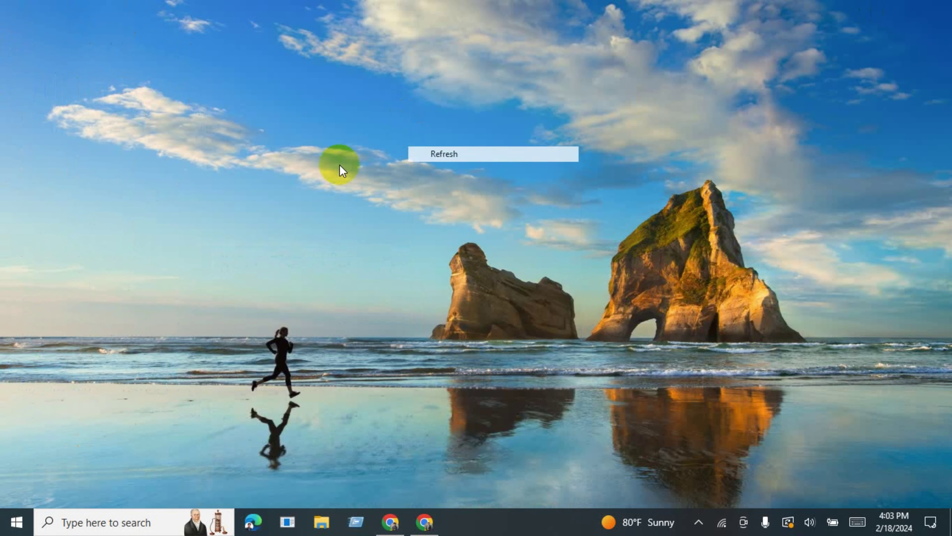
left_click_drag(189, 170, 590, 110)
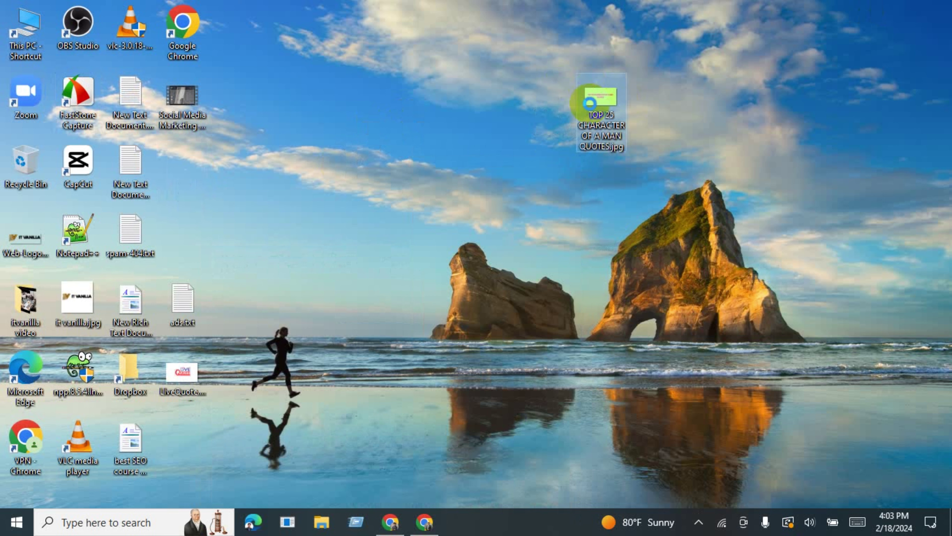
Strip every property from the JPG using Details > Remove Properties with Select All
right_click(589, 103)
left_click(631, 495)
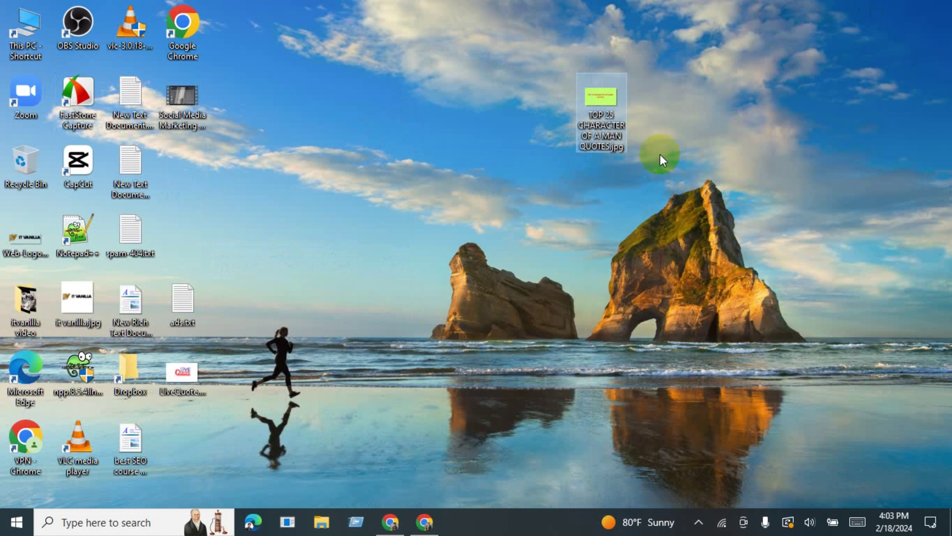
left_click(684, 138)
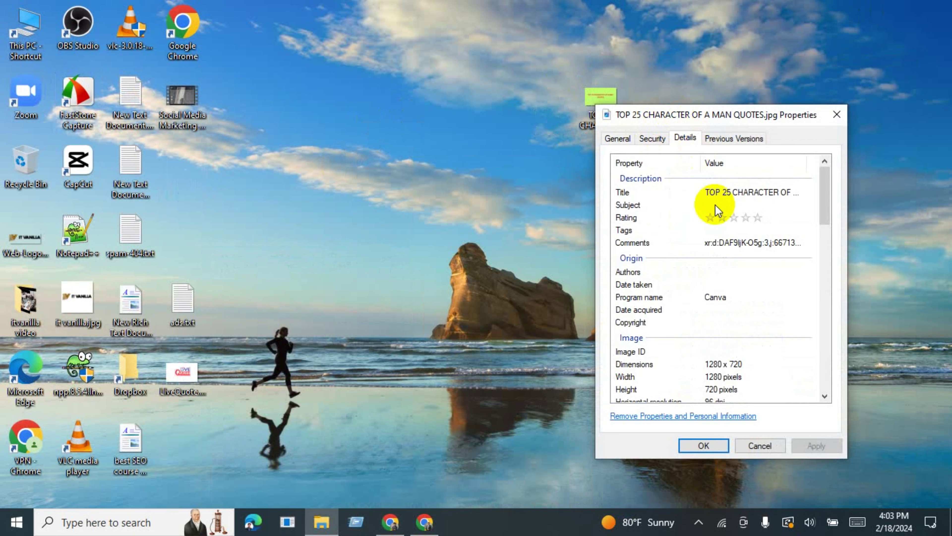
left_click(696, 416)
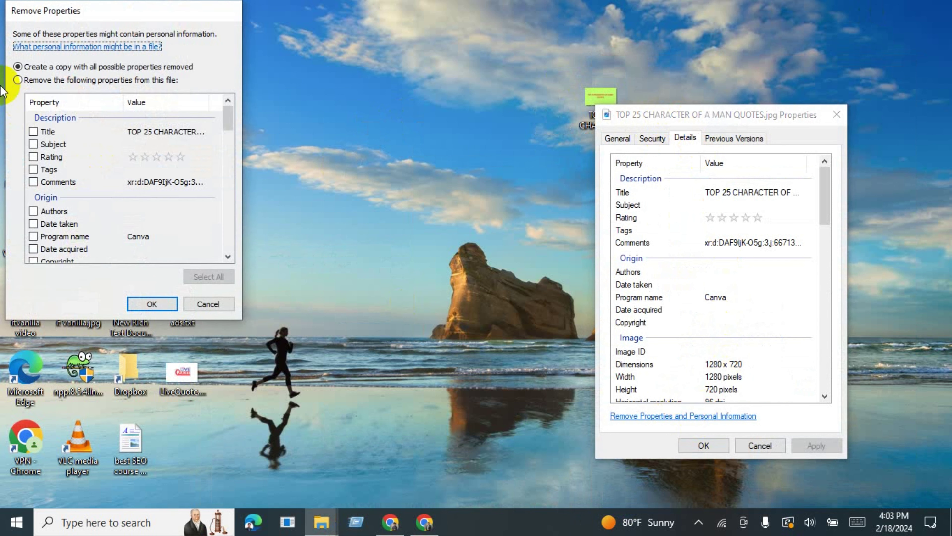
left_click(19, 80)
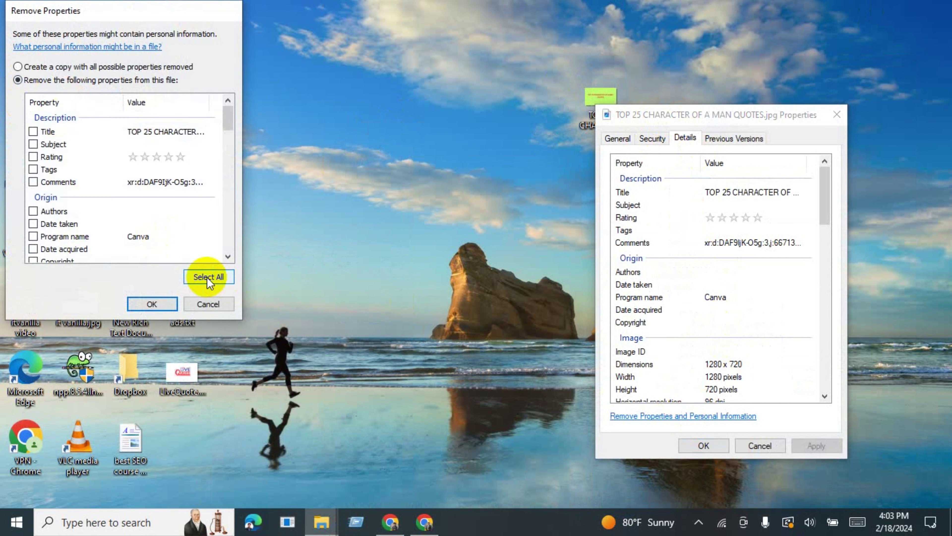
left_click(209, 278)
left_click(151, 303)
left_click(704, 446)
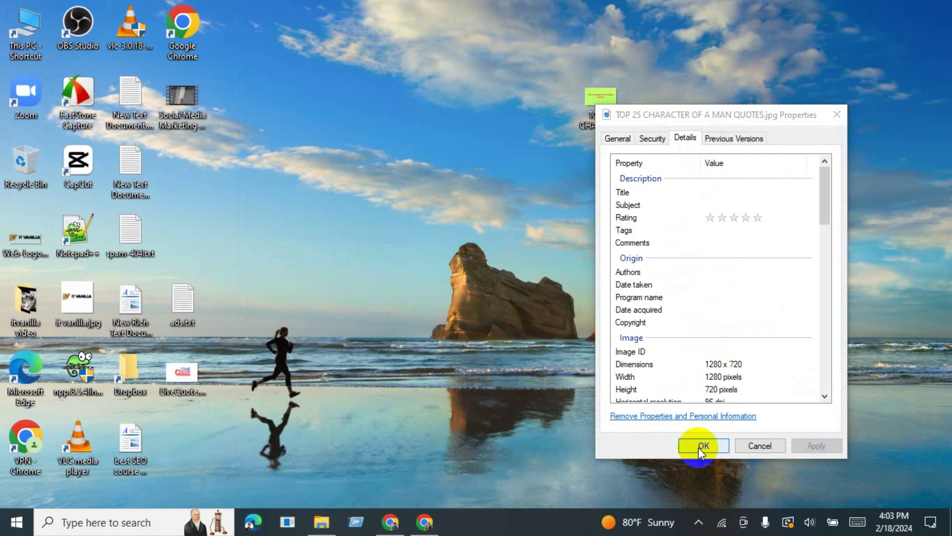
Reopen the JPG's Details, paste the title into Comments and rate it five stars
right_click(603, 196)
left_click(644, 240)
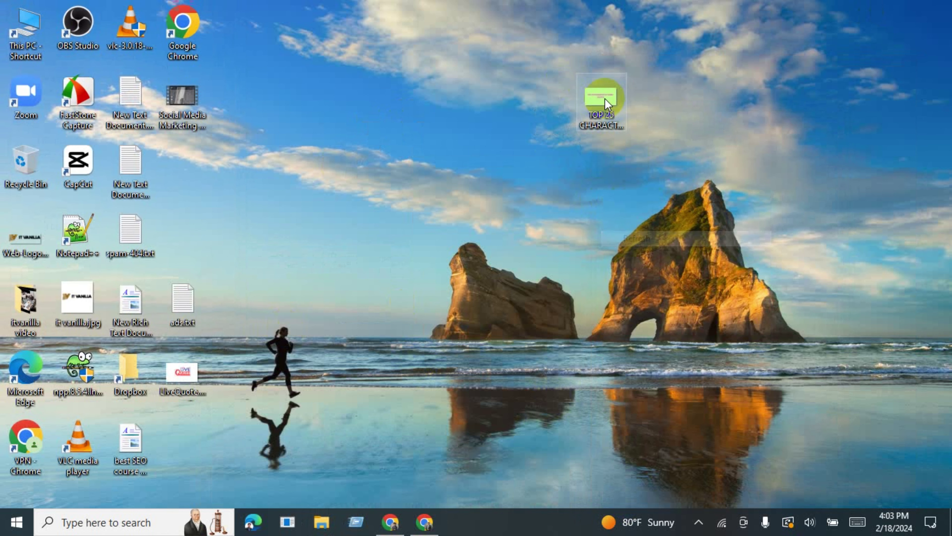
right_click(605, 98)
left_click(651, 494)
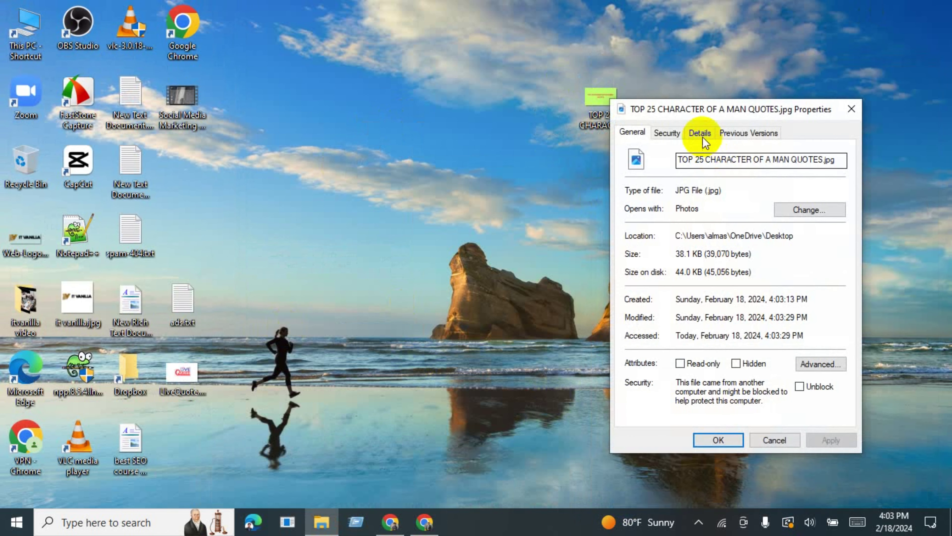
left_click(700, 133)
left_click(738, 235)
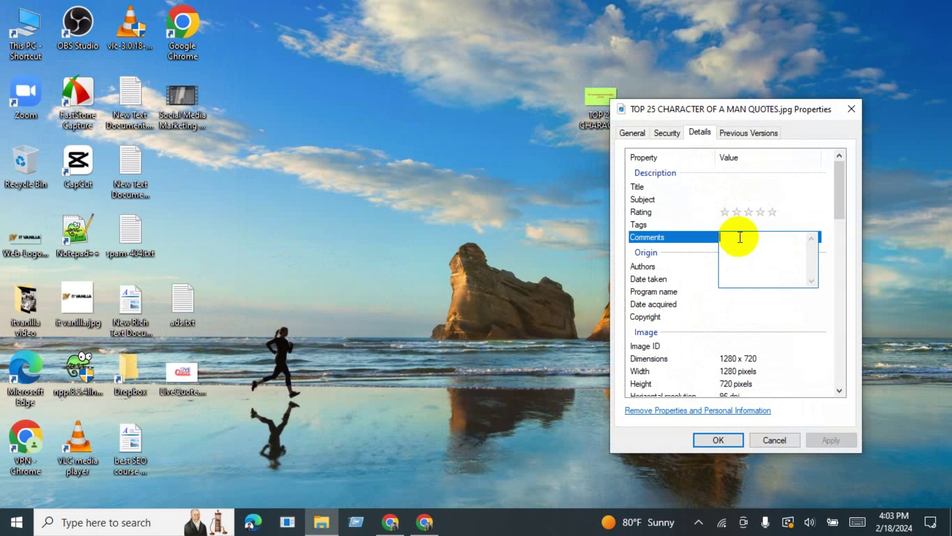
key("ctrl+v")
left_click(739, 224)
left_click(773, 213)
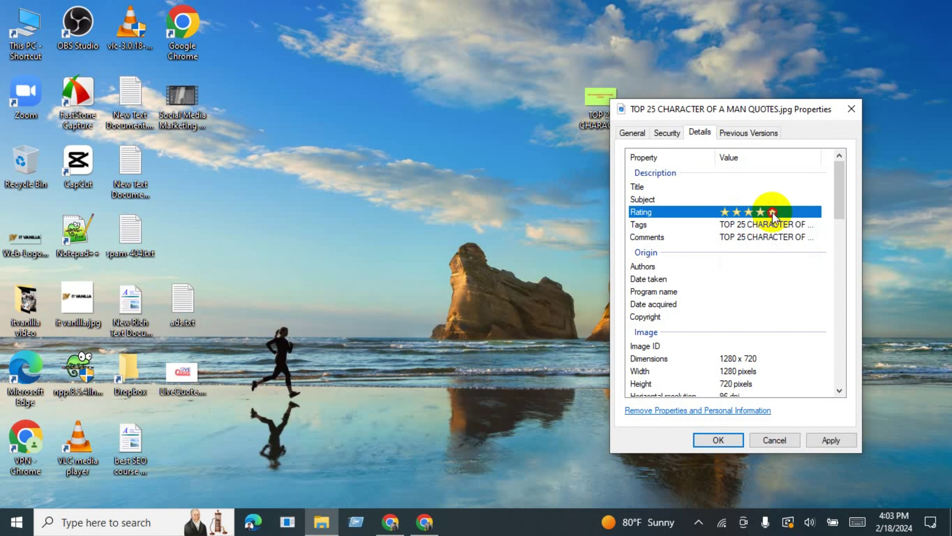
Paste the title into Subject, Title, Authors and Copyright, then apply the metadata
left_click(766, 198)
type("TOP 25 CHARACTER OF A MAN QUOTES")
left_click(749, 188)
type("TOP 25 CHARACTER OF A MAN QUOTES")
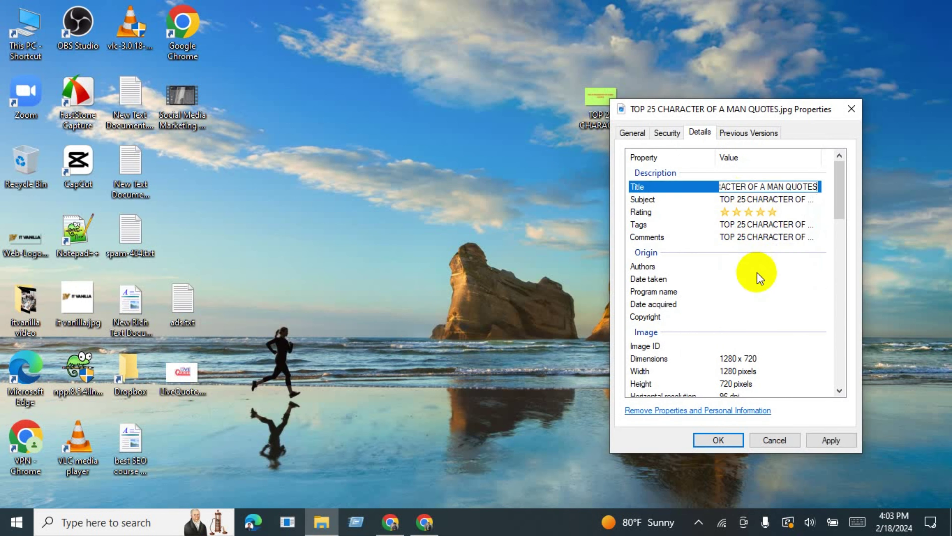
left_click(749, 266)
type("TOP 25 CHARACTER OF A MAN QUOTES")
left_click(744, 317)
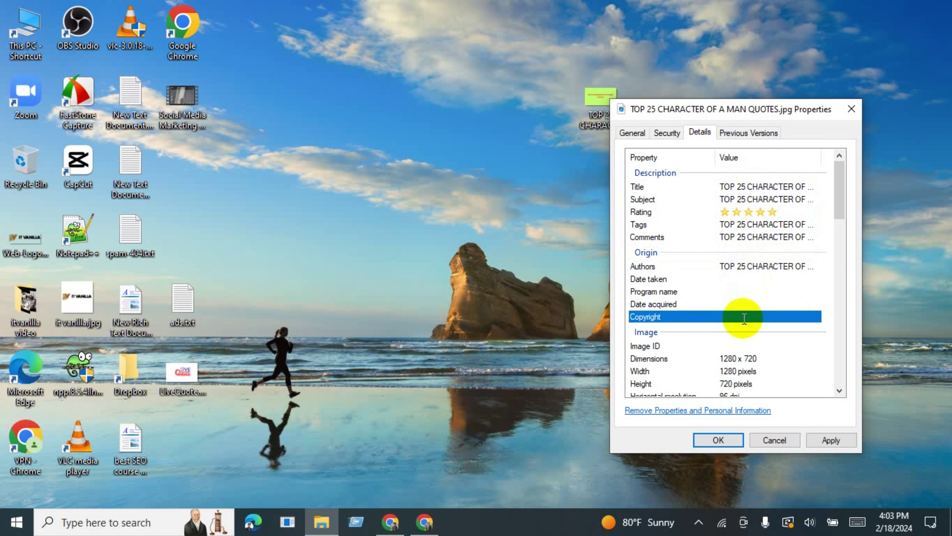
left_click(734, 294)
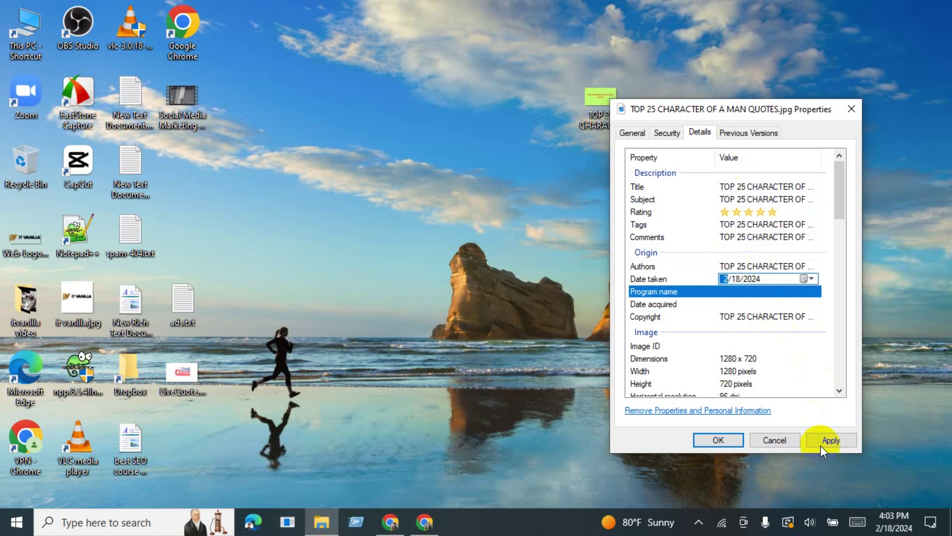
left_click(719, 440)
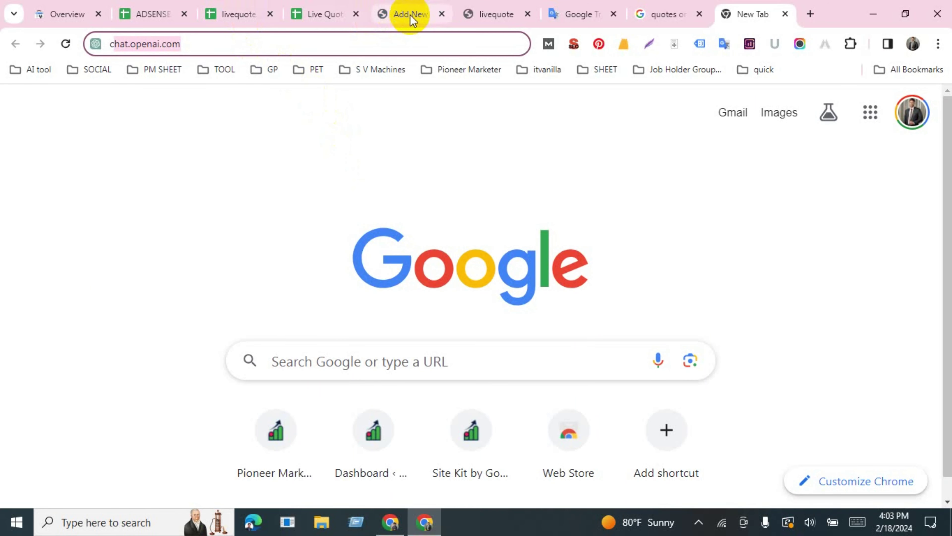
Upload TOP 25 CHARACTER OF A MAN QUOTES.jpg from the Desktop as the post's featured image
left_click(410, 14)
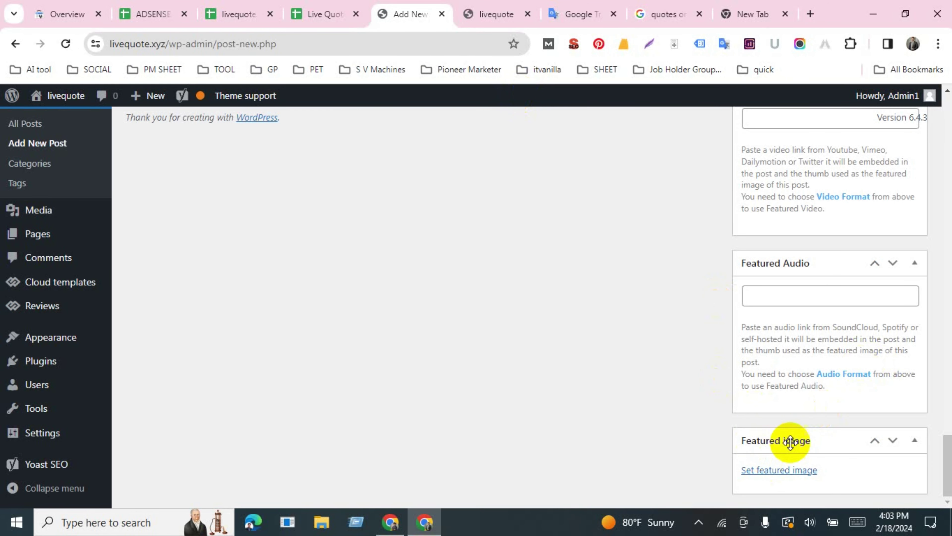
scroll(378, 281, "up", 10)
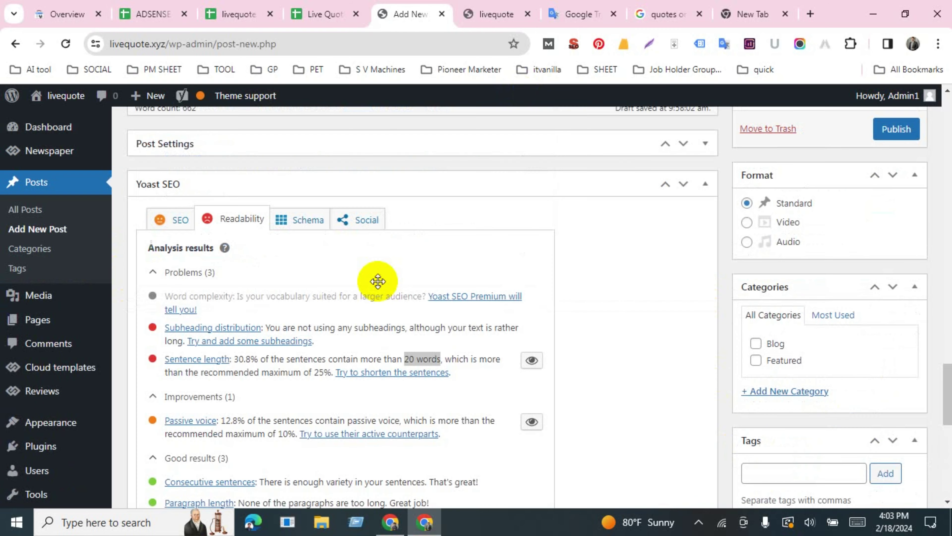
scroll(378, 281, "up", 5)
scroll(563, 372, "down", 10)
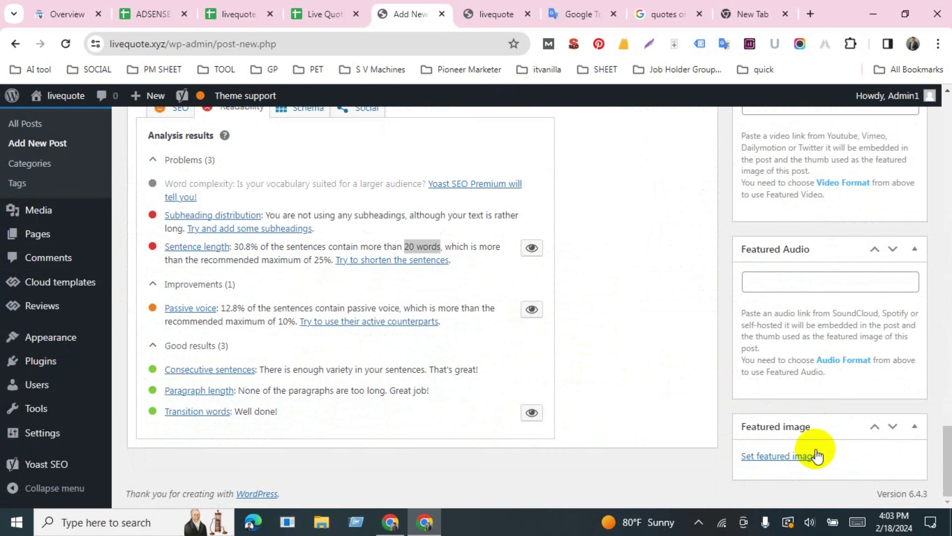
left_click(816, 456)
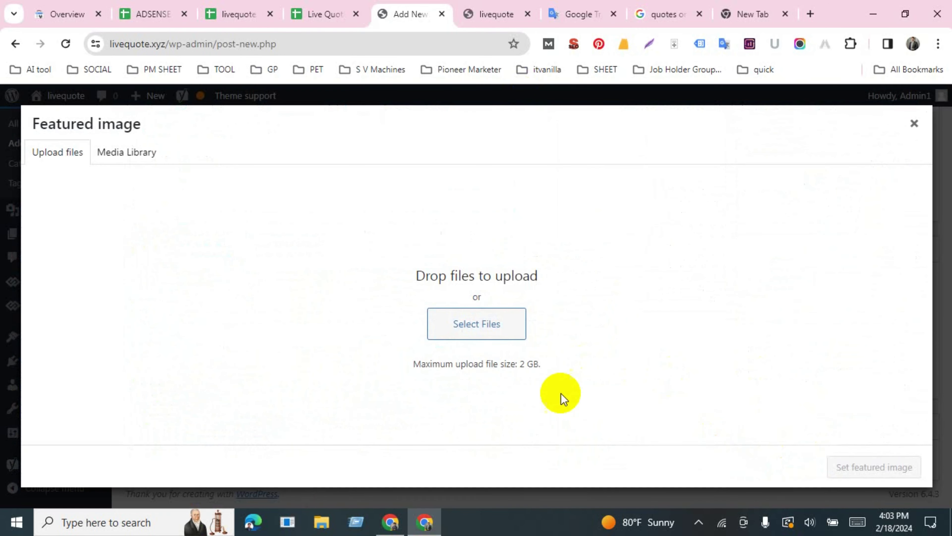
left_click(471, 329)
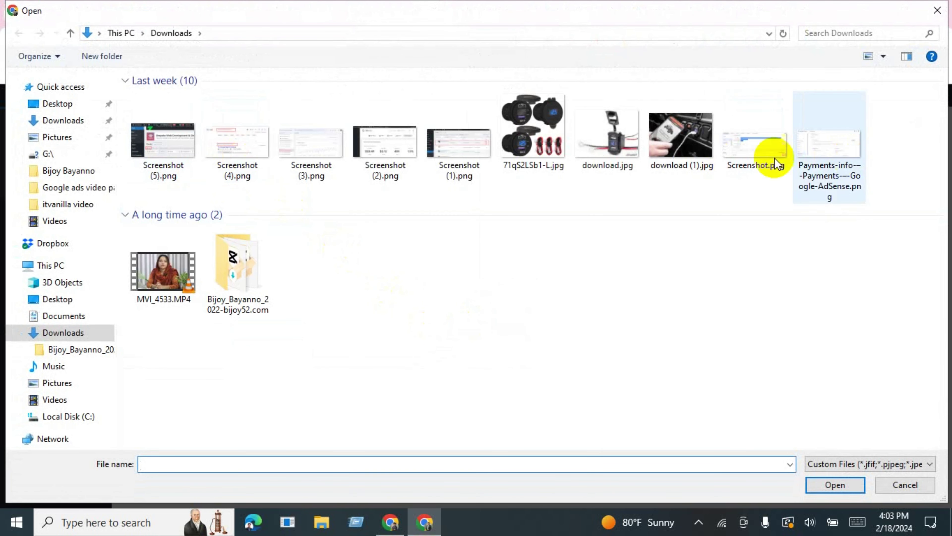
left_click(57, 103)
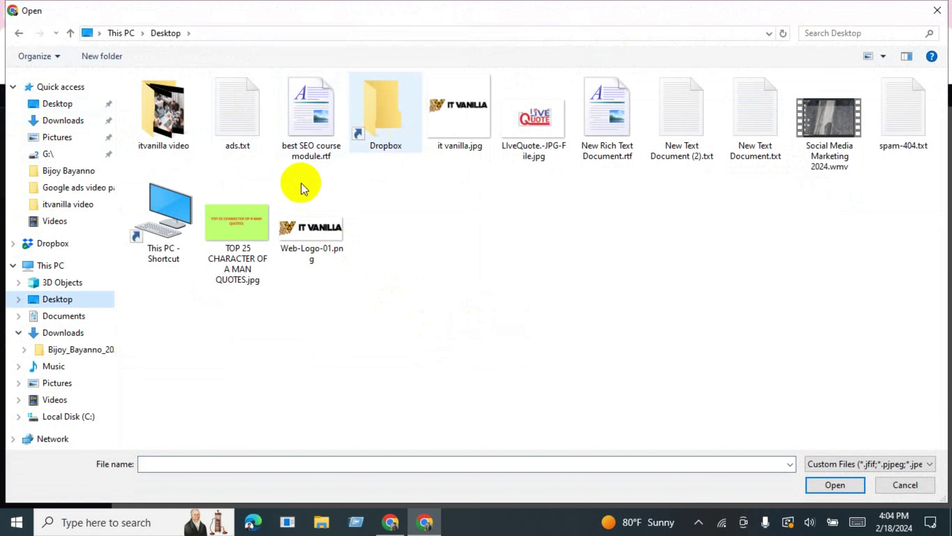
left_click(236, 225)
left_click(835, 485)
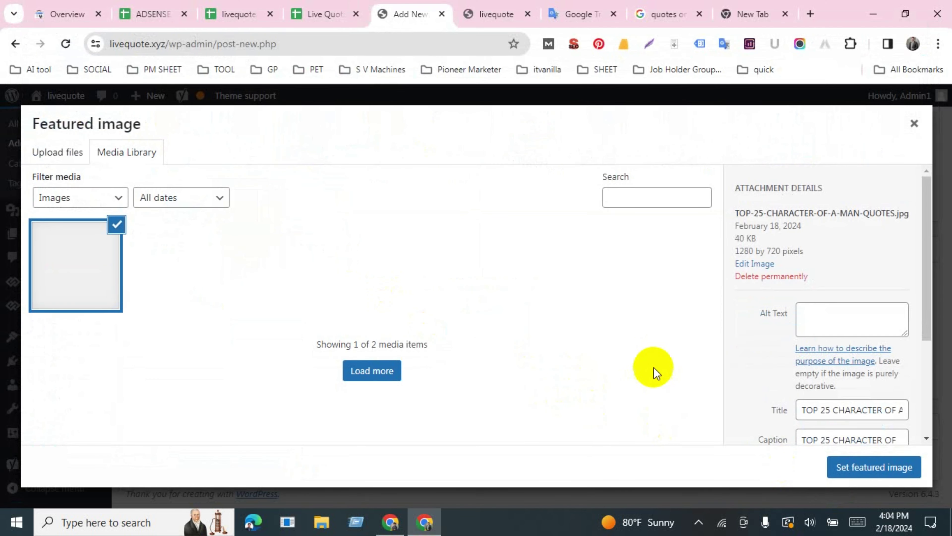
Empty the image caption, fill alt text 'TOP 25 CHARACTER OF A MAN QUOTES', and set it featured
scroll(895, 338, "down", 3)
left_click_drag(877, 323, 806, 294)
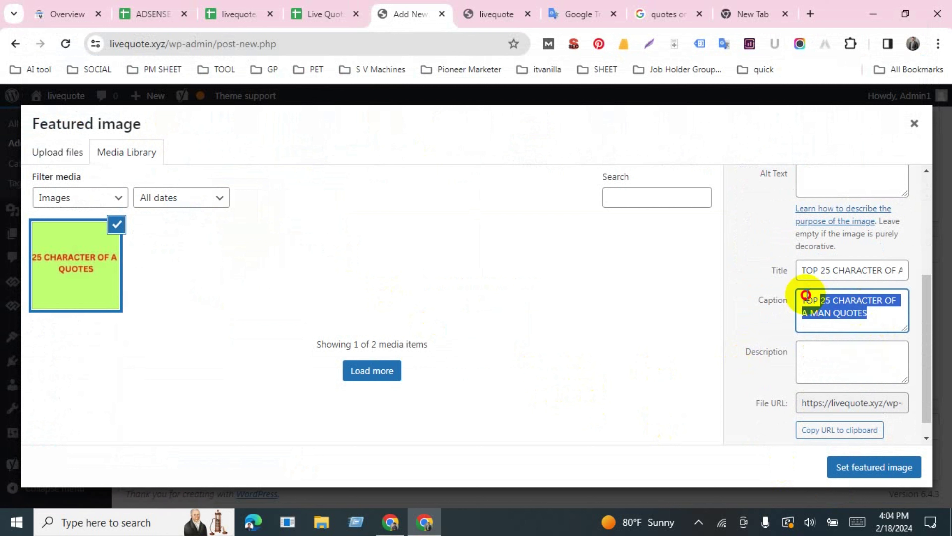
key("ctrl+x")
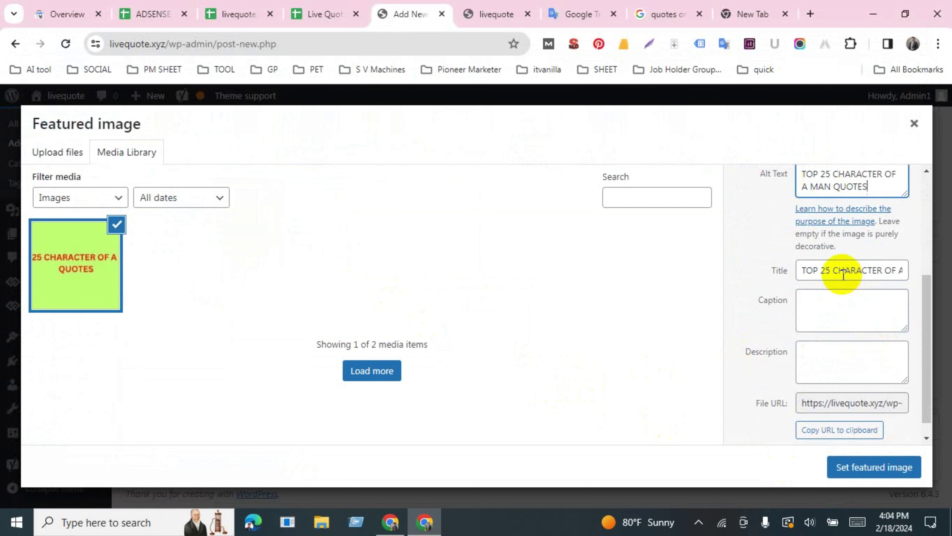
left_click(817, 358)
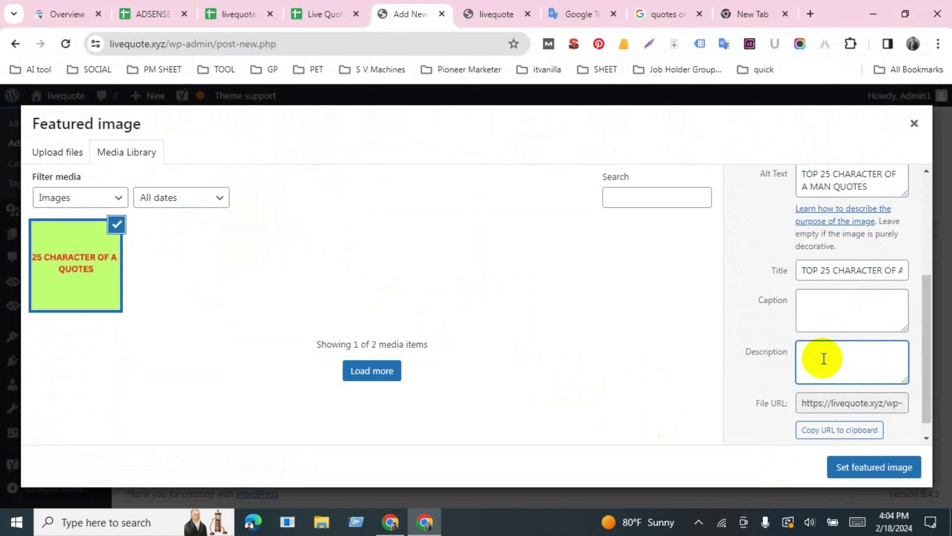
left_click(884, 466)
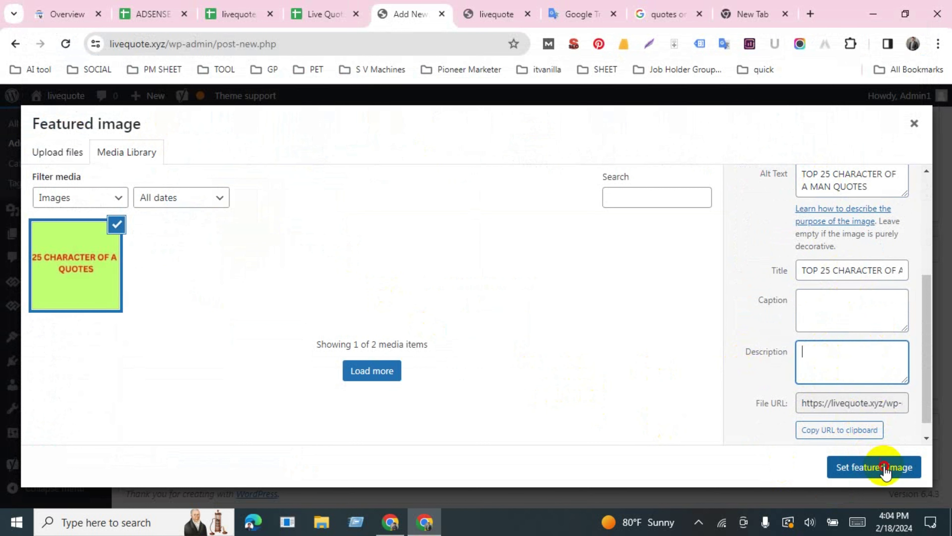
scroll(787, 333, "up", 15)
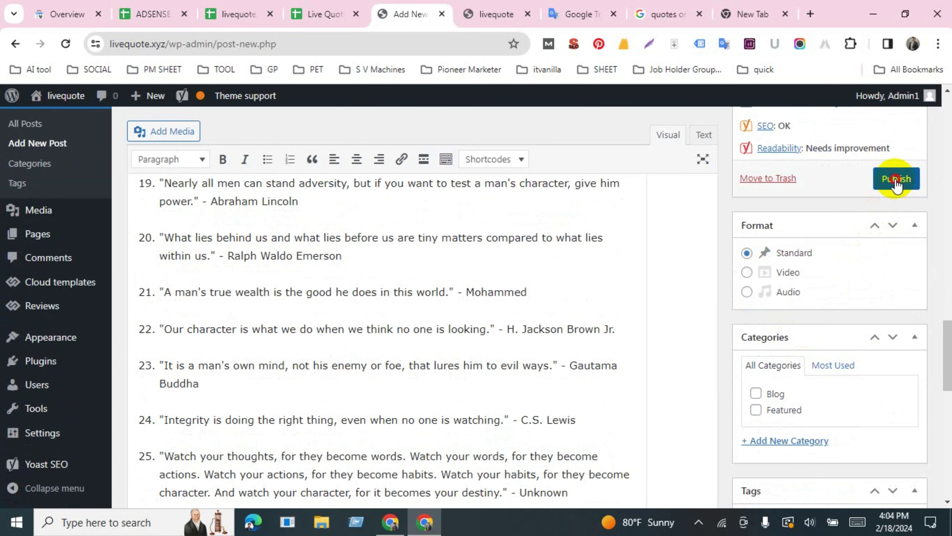
Publish the post, open its live page in a new tab and select its permalink URL
left_click(896, 179)
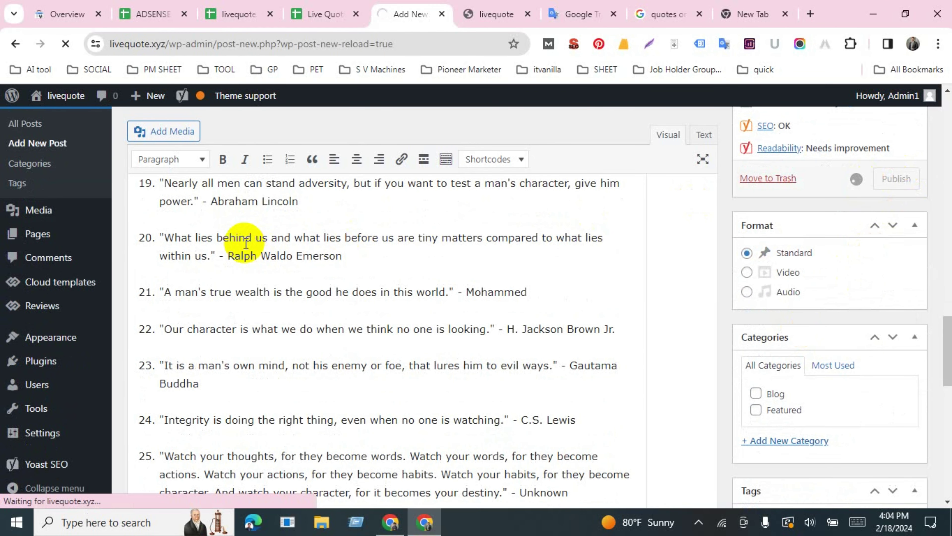
scroll(245, 244, "up", 2)
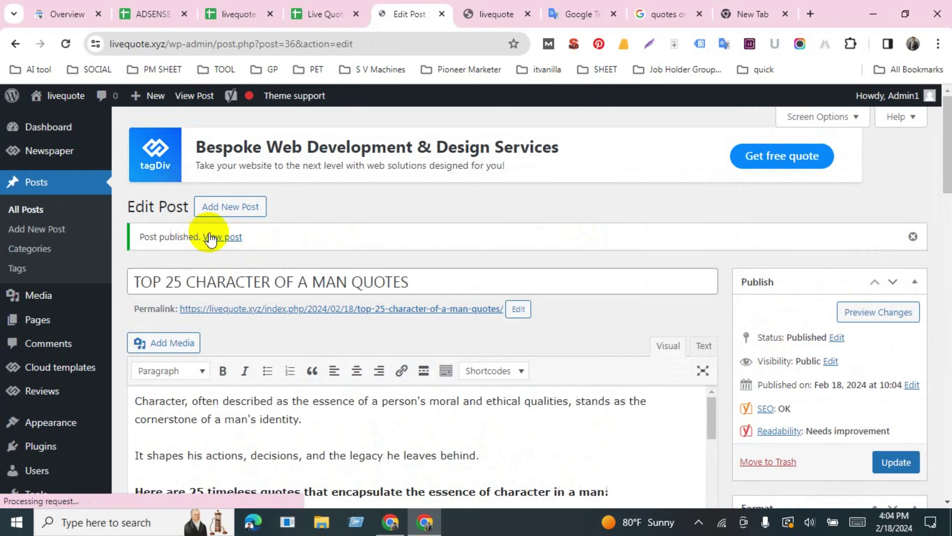
middle_click(212, 238)
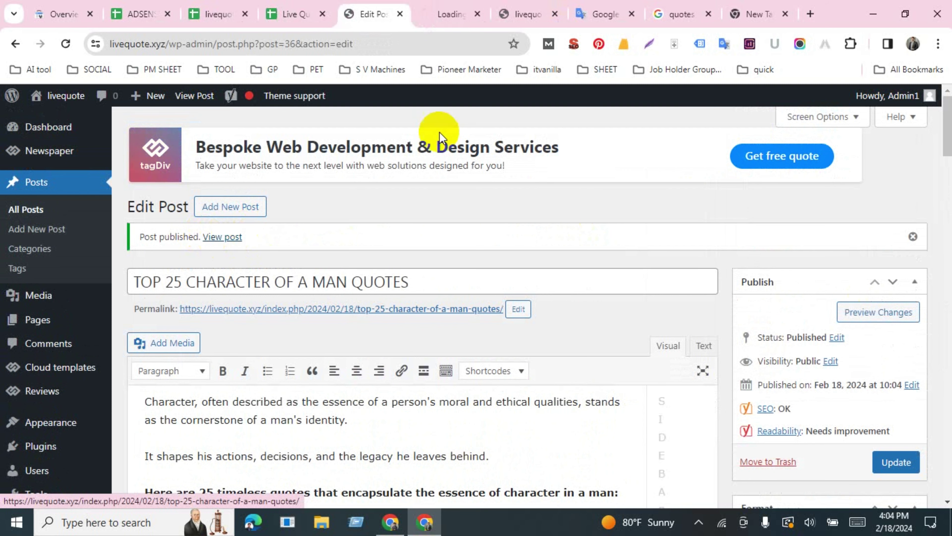
left_click(445, 15)
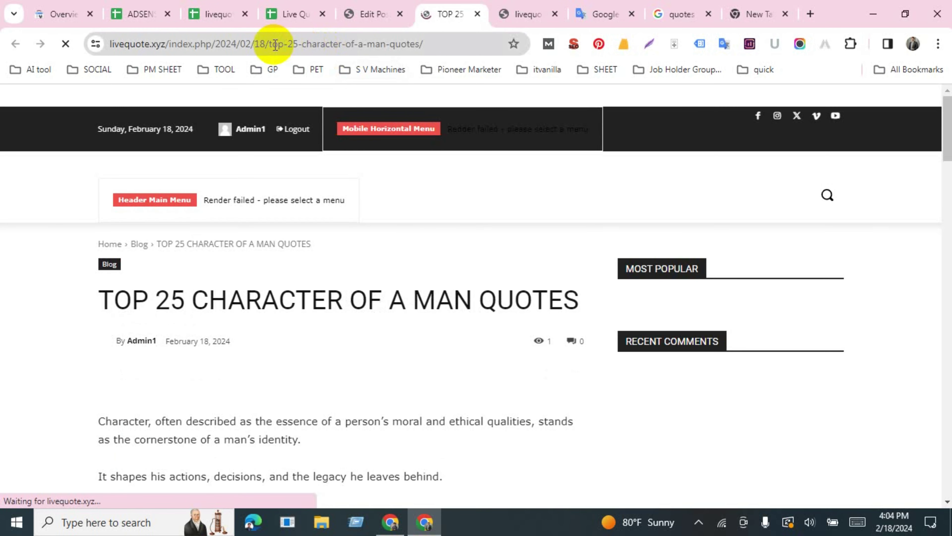
left_click(392, 44)
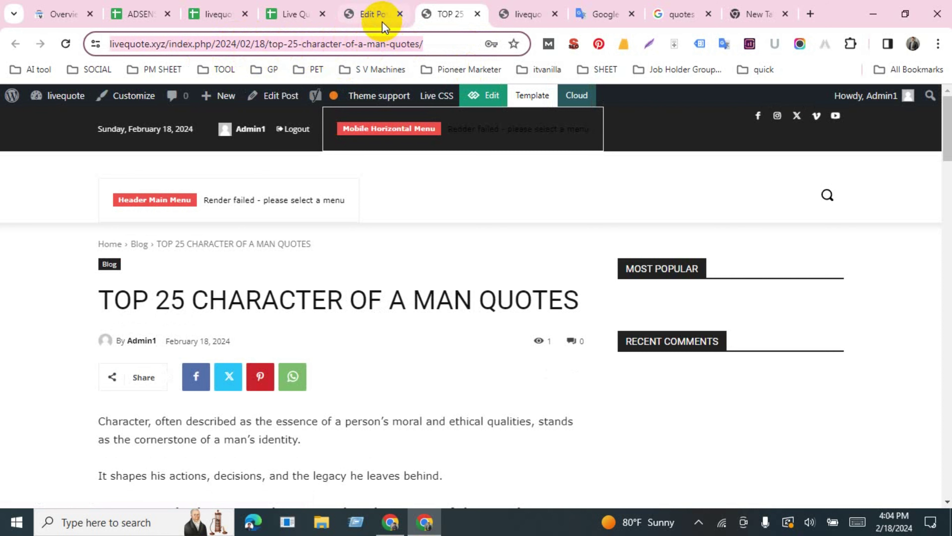
left_click(374, 15)
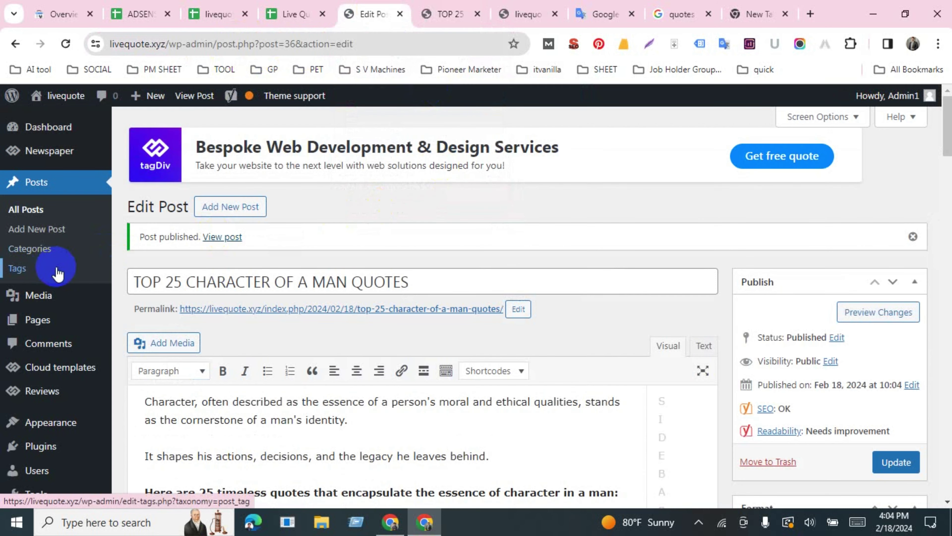
Under Settings > Reading, tick 'Discourage search engines from indexing this site'
scroll(58, 271, "down", 3)
scroll(57, 271, "down", 2)
mouse_move(47, 364)
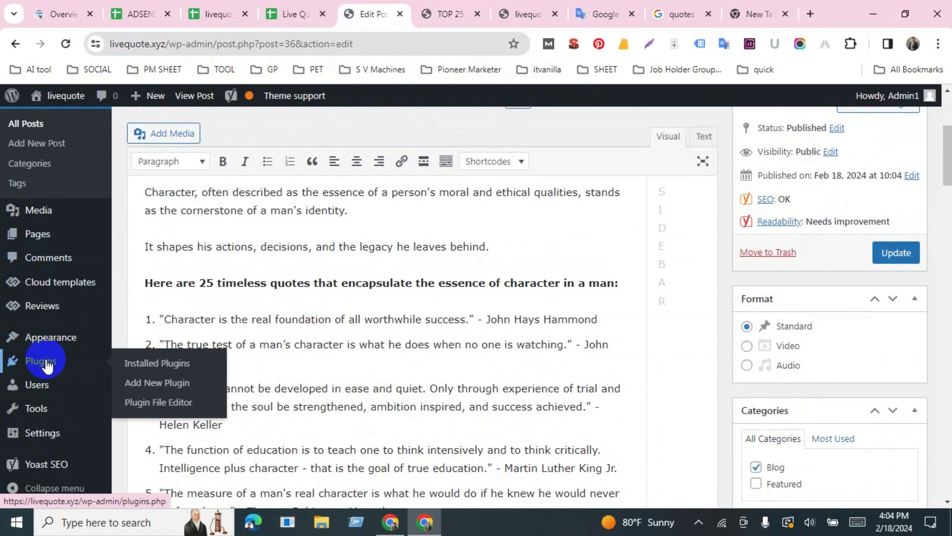
mouse_move(34, 394)
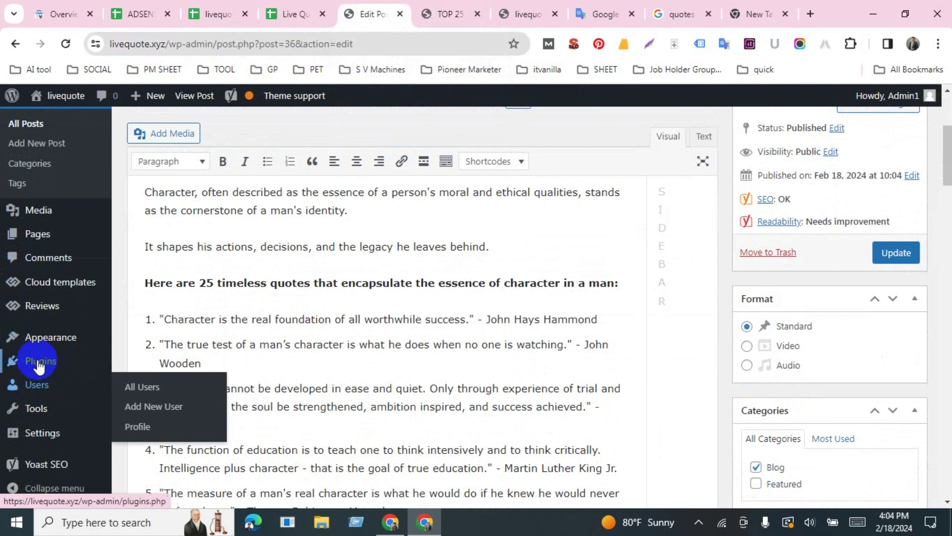
mouse_move(35, 435)
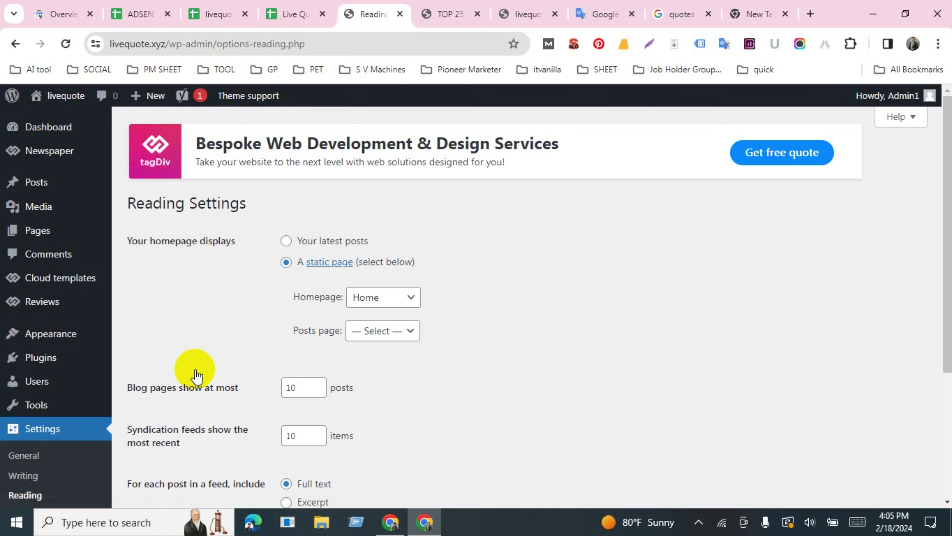
scroll(169, 379, "down", 5)
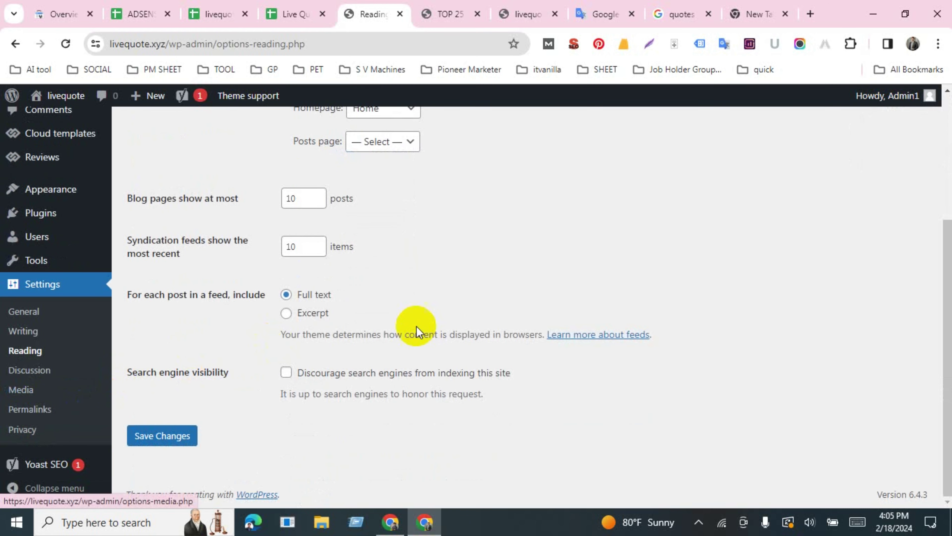
scroll(419, 324, "up", 5)
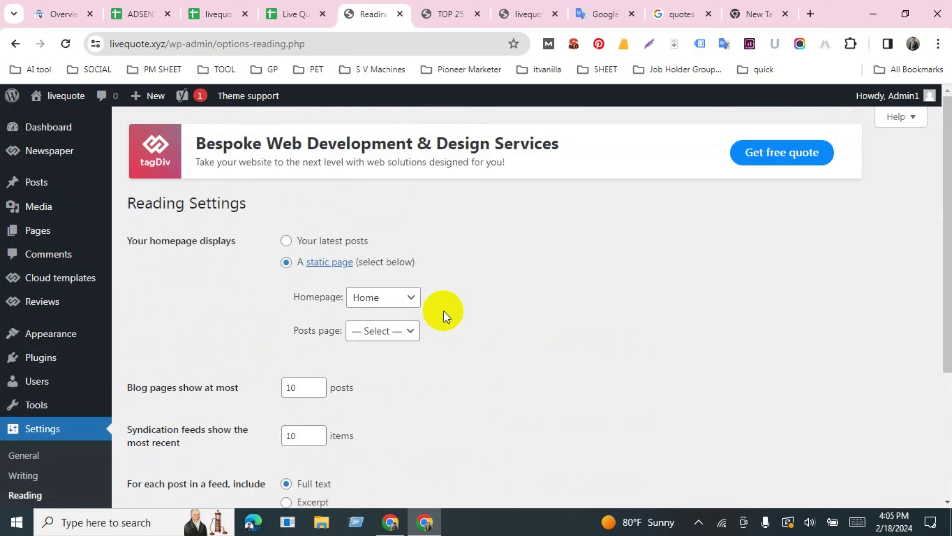
scroll(446, 316, "down", 5)
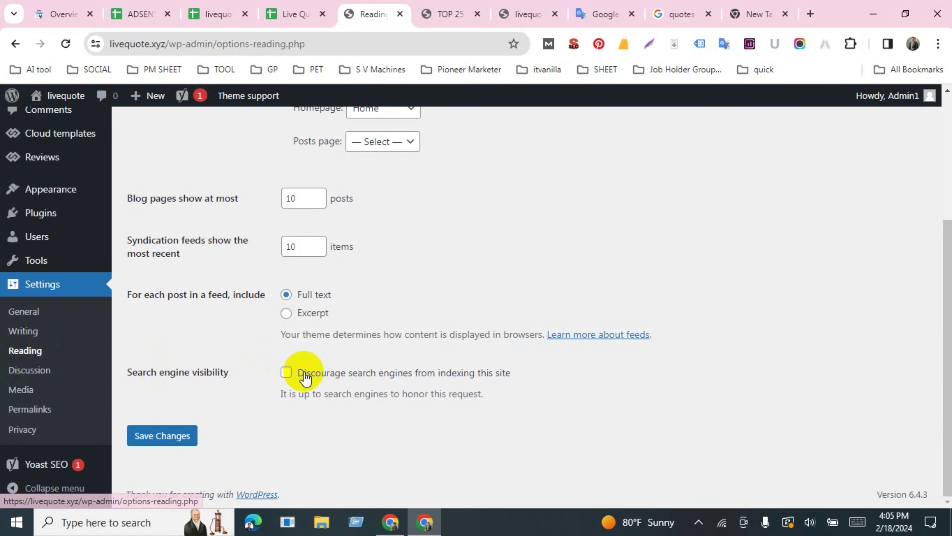
left_click_drag(128, 372, 215, 372)
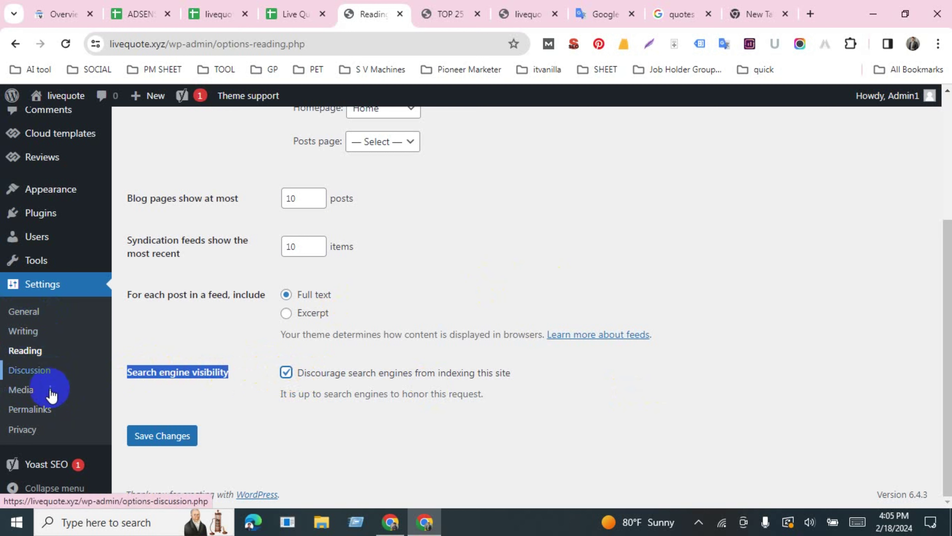
left_click(37, 413)
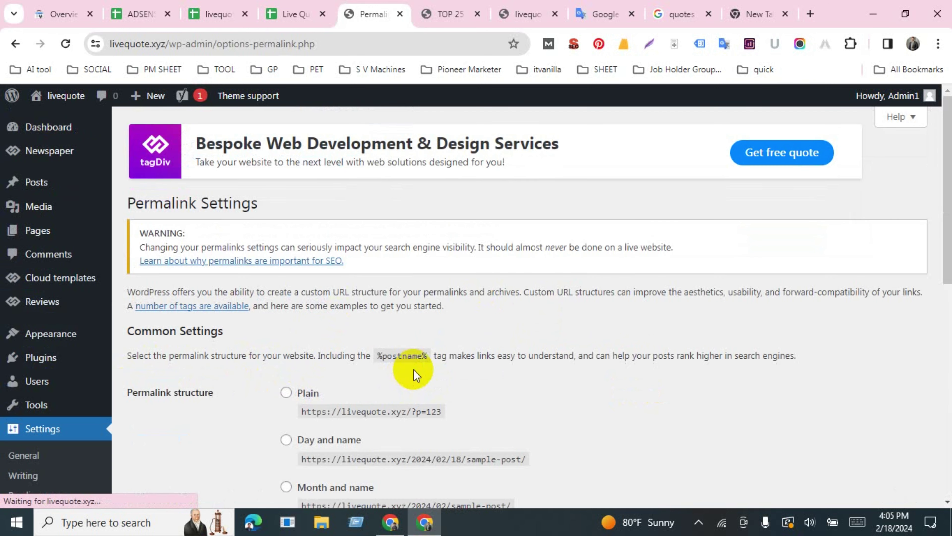
Switch permalinks to the Post name structure and save, zooming the page back to 110%
scroll(415, 372, "down", 5)
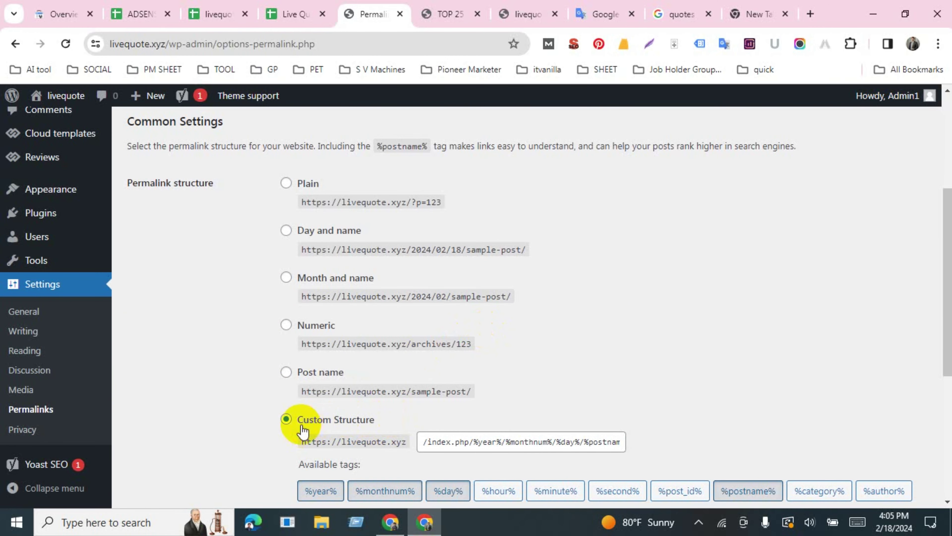
key("ctrl+plus")
key("ctrl+plus")
key("ctrl+plus")
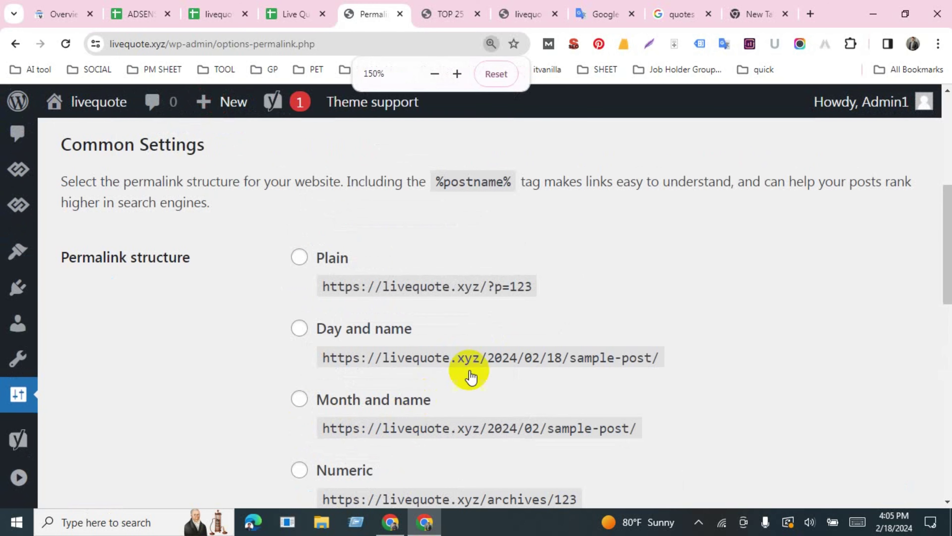
scroll(472, 371, "down", 8)
scroll(481, 366, "up", 2)
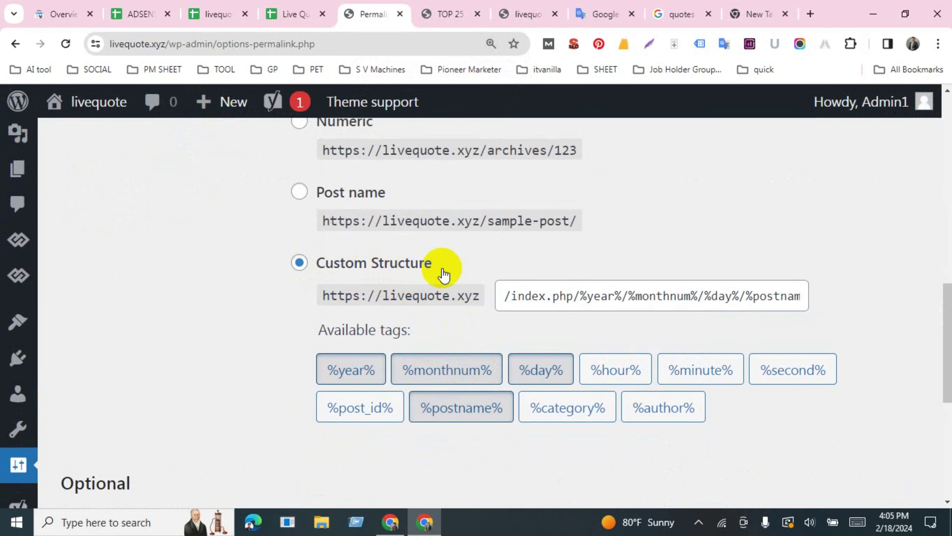
scroll(446, 275, "up", 8)
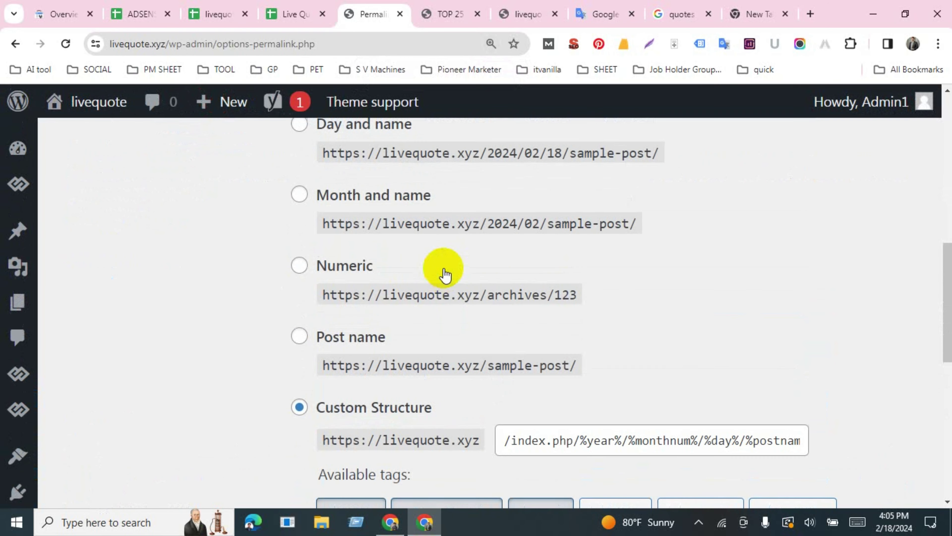
scroll(399, 263, "down", 4)
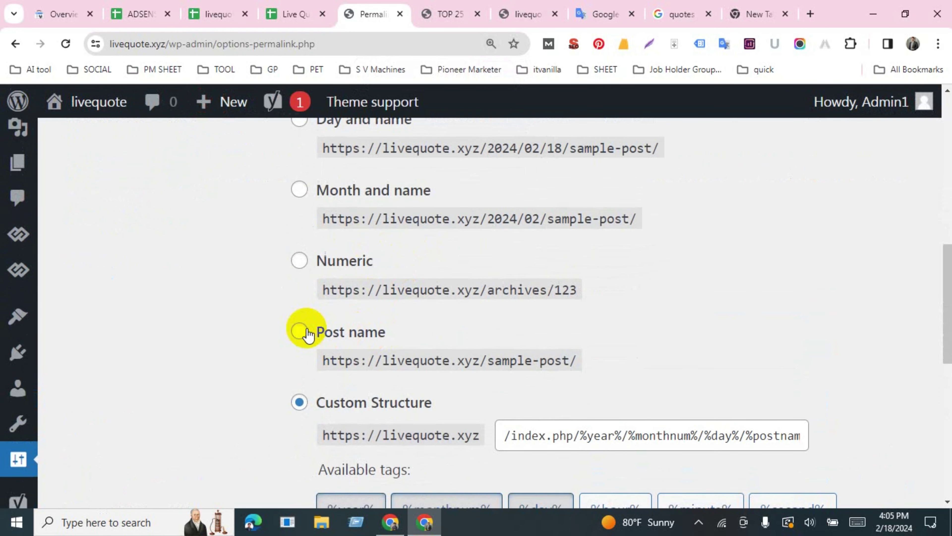
left_click(299, 332)
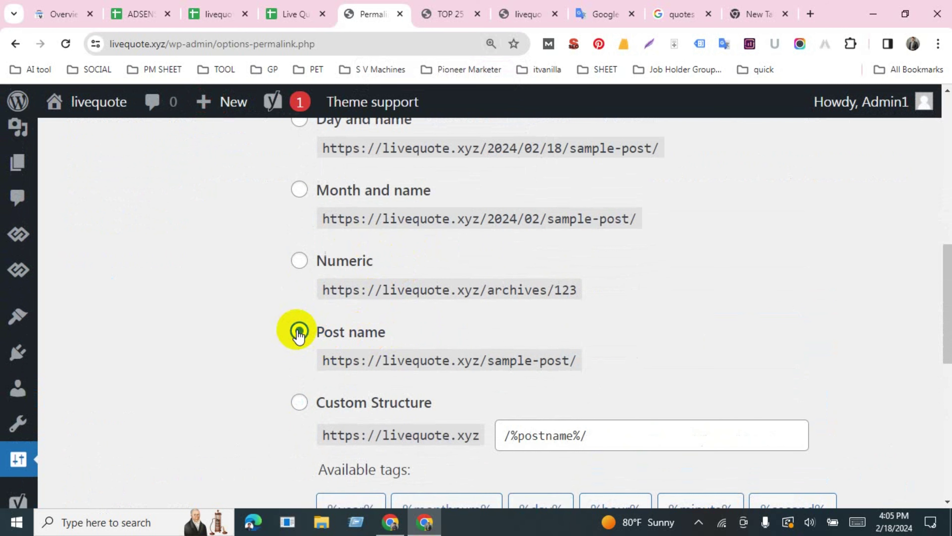
scroll(457, 337, "down", 10)
scroll(461, 337, "down", 3)
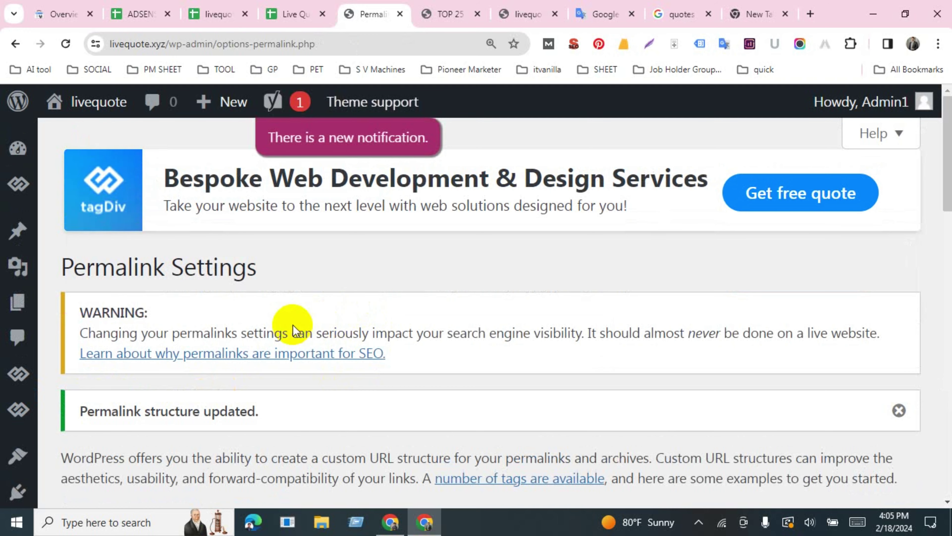
key("ctrl+minus")
key("ctrl+minus")
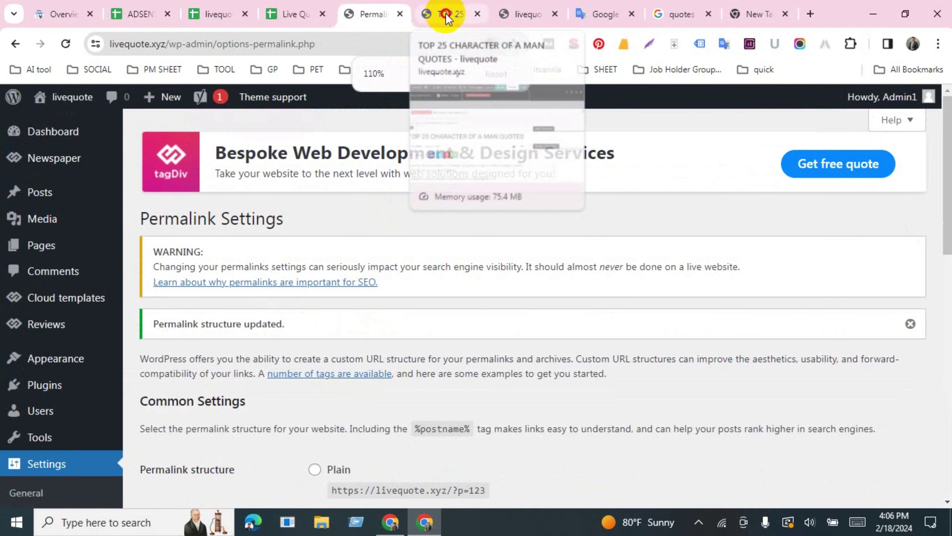
Reload the quotes post to test its new link and close the 404 tab
left_click(447, 15)
left_click(65, 43)
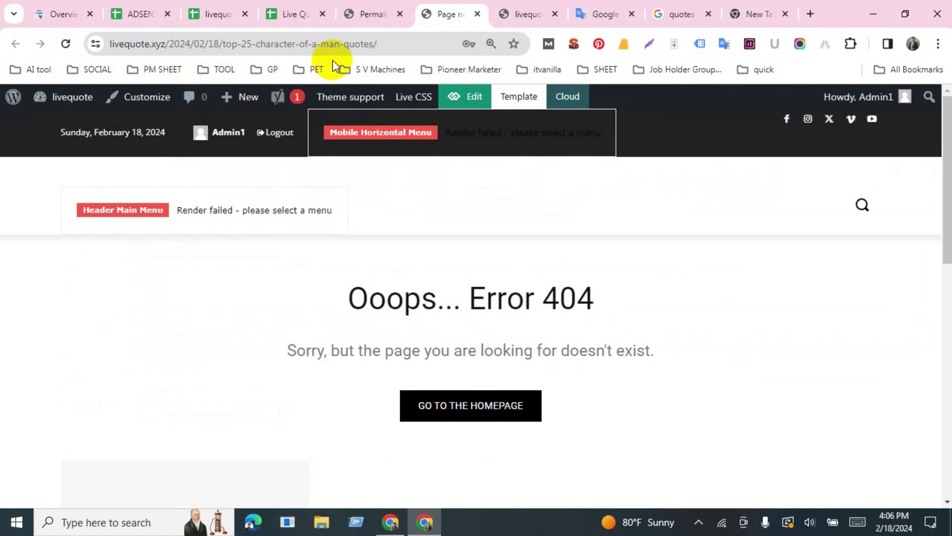
left_click(477, 14)
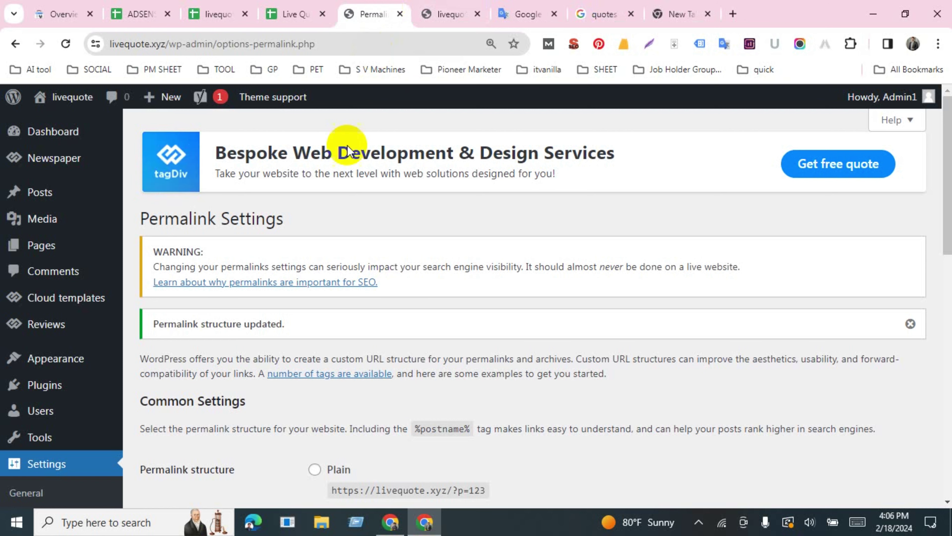
Go to All Posts and open the quotes post's live page in a new tab
left_click(159, 195)
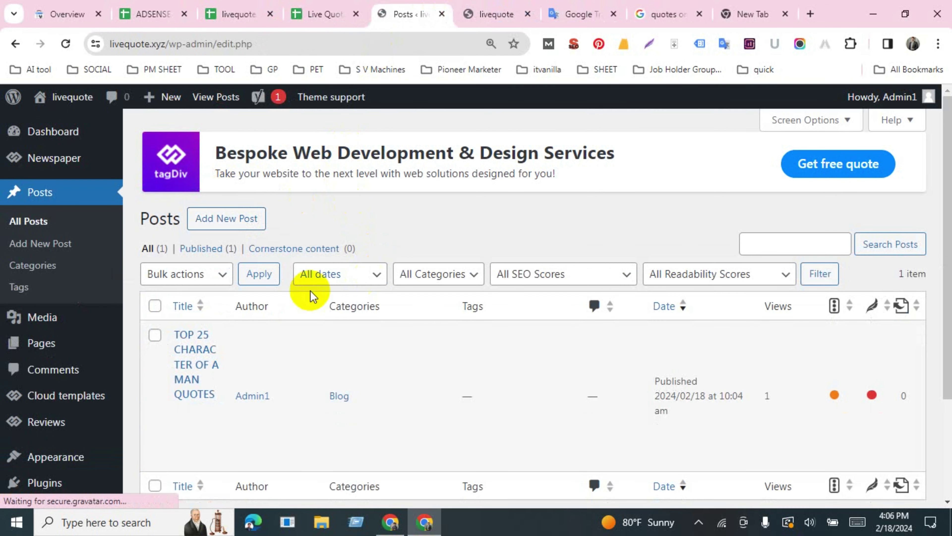
scroll(224, 294, "down", 3)
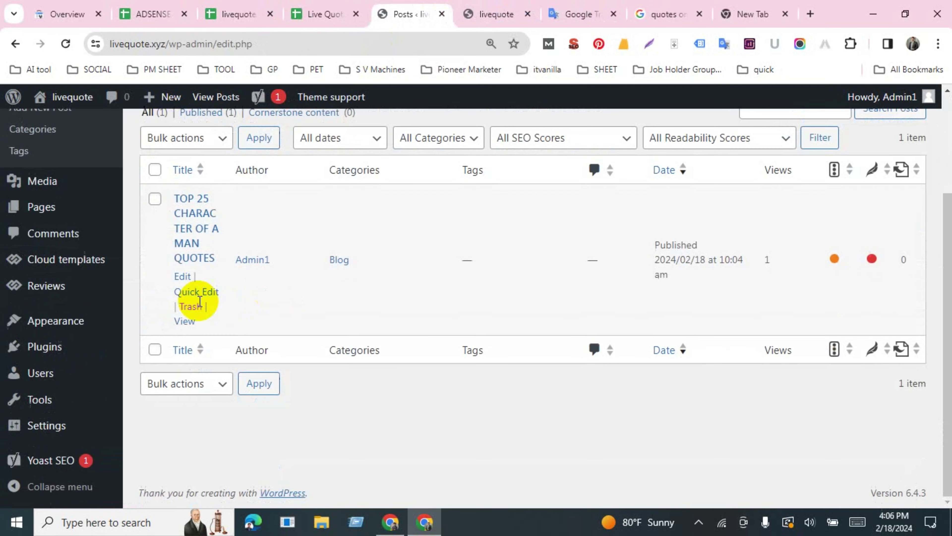
middle_click(184, 322)
On the live post tab, select its full new post-name web address
left_click(450, 13)
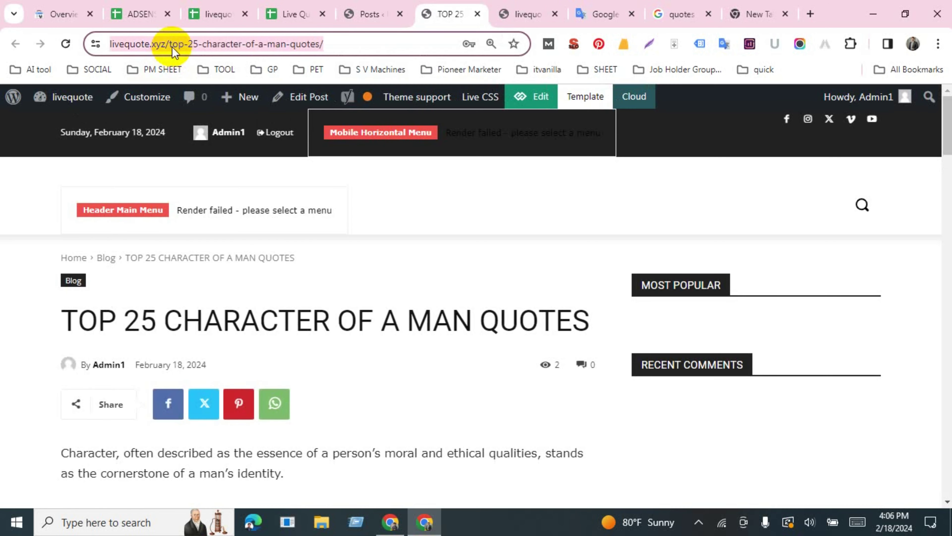
left_click(173, 47)
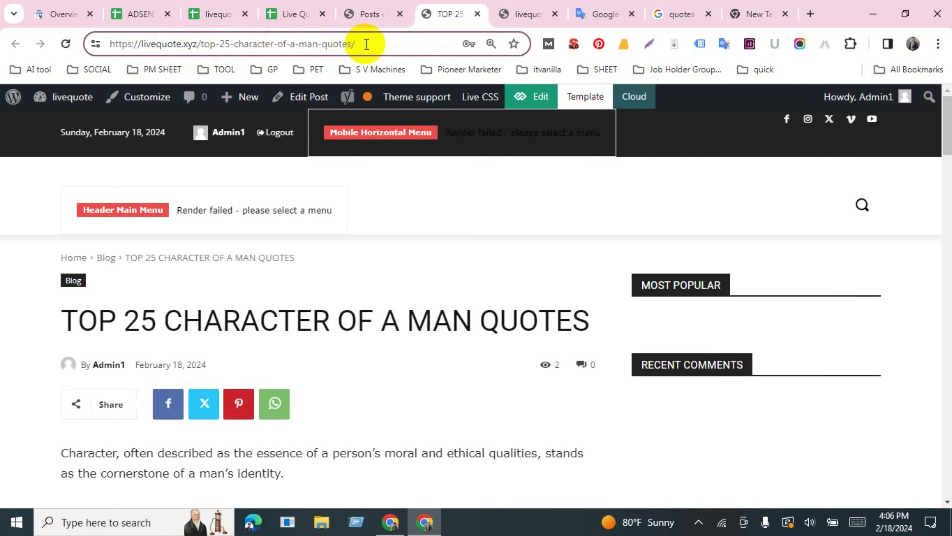
left_click_drag(366, 44, 71, 50)
Scroll through the live quotes article, then return to the All Posts list
scroll(312, 455, "down", 8)
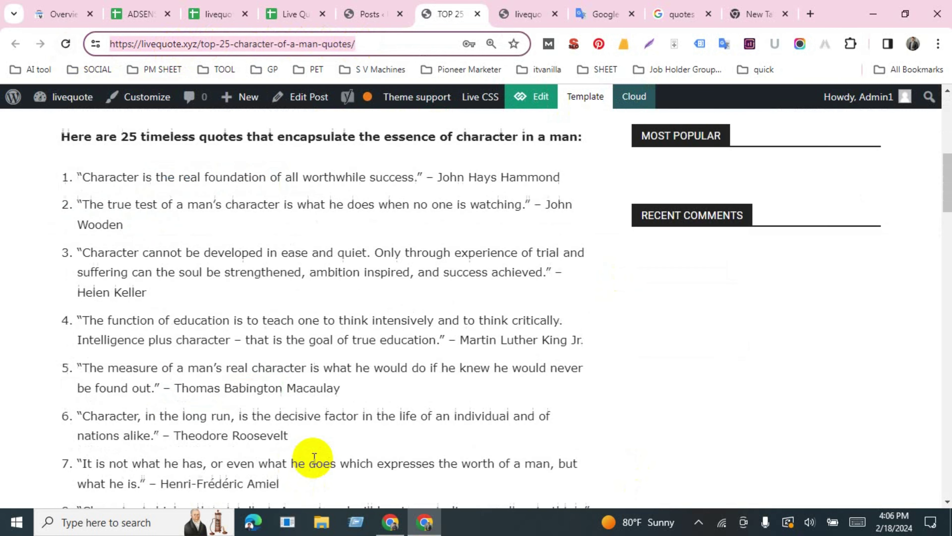
scroll(312, 455, "up", 8)
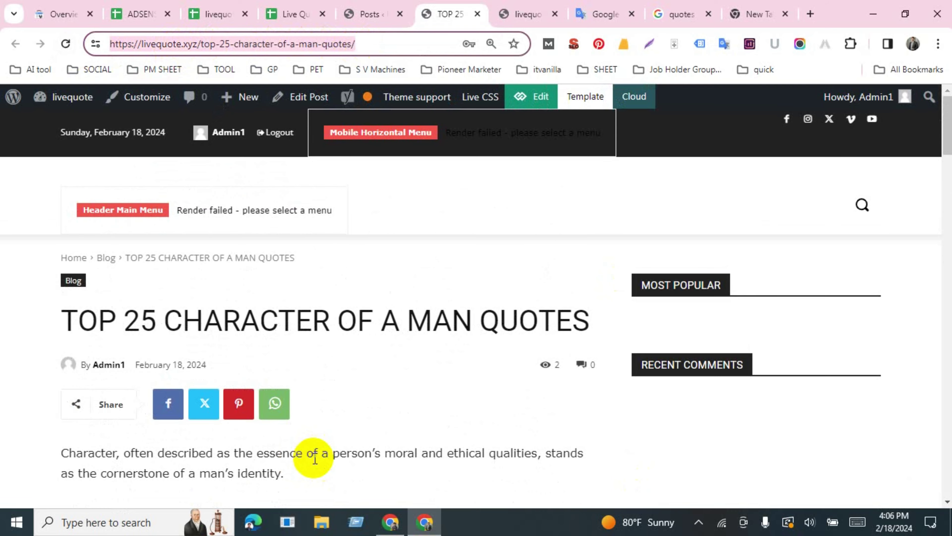
scroll(399, 441, "down", 12)
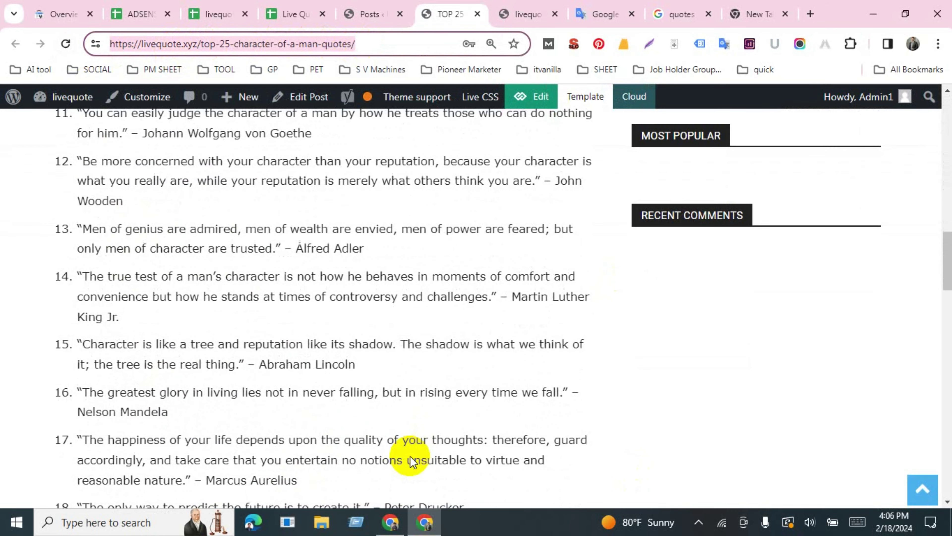
scroll(410, 455, "up", 12)
scroll(488, 431, "down", 5)
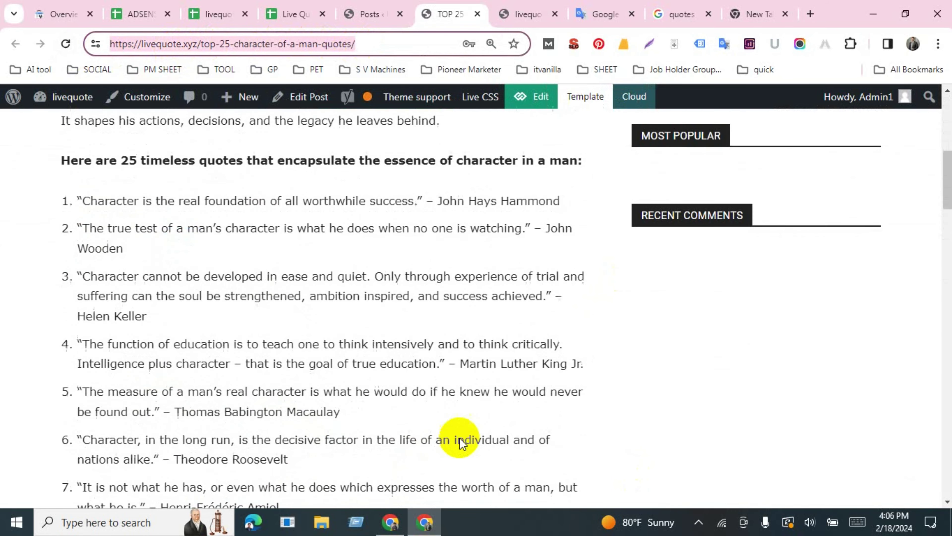
scroll(459, 441, "up", 5)
scroll(454, 441, "down", 20)
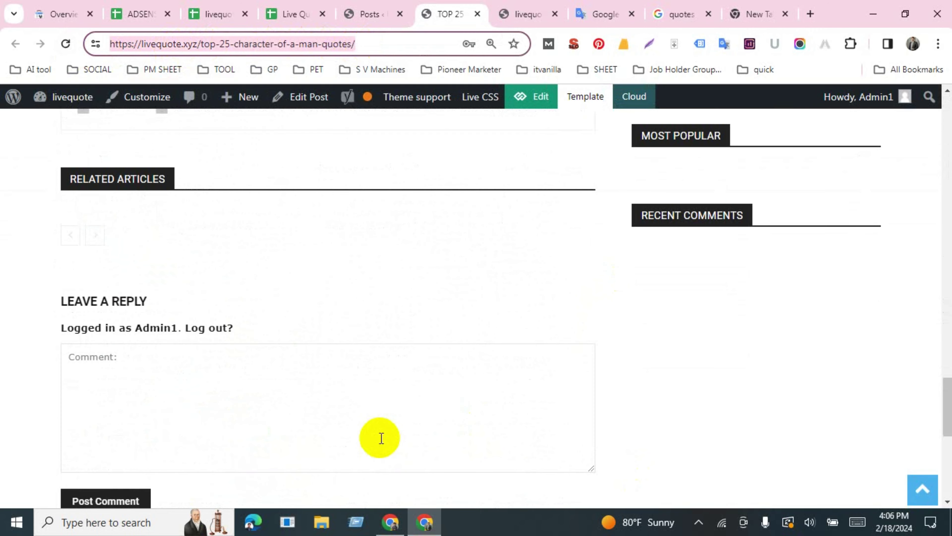
scroll(382, 438, "up", 20)
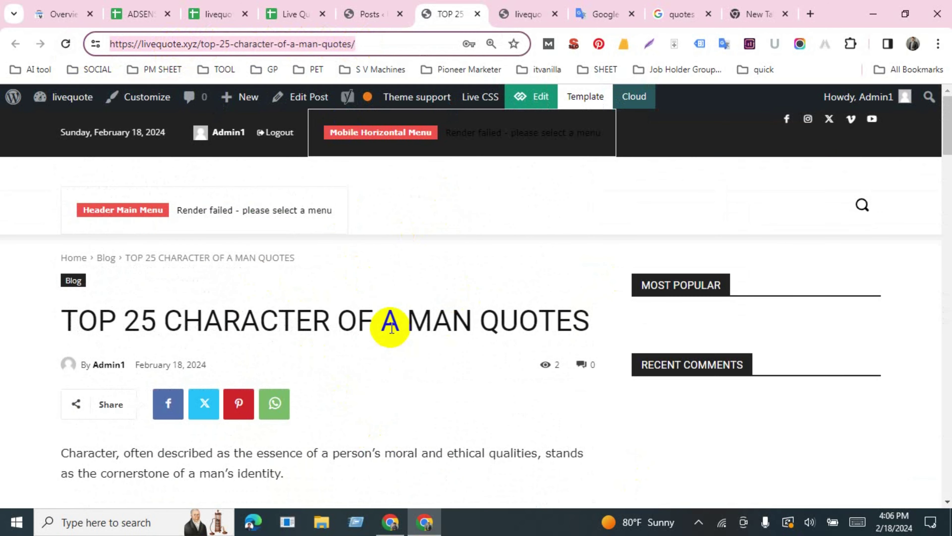
scroll(410, 322, "down", 10)
scroll(326, 221, "up", 5)
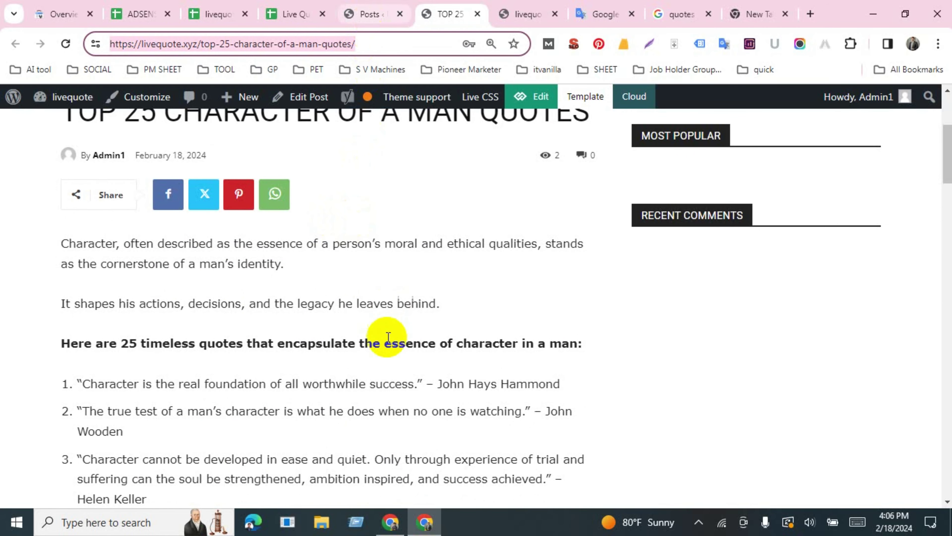
scroll(388, 371, "down", 20)
scroll(388, 371, "up", 17)
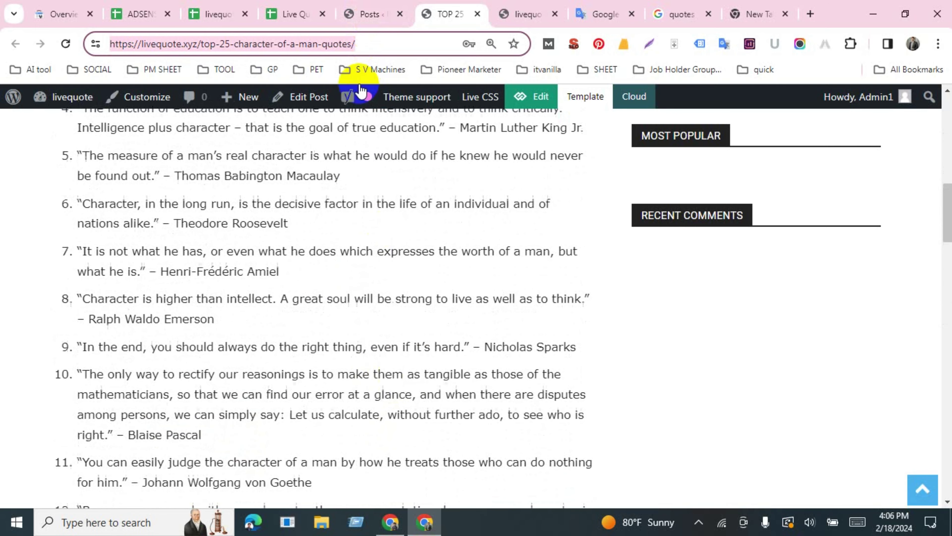
left_click(368, 13)
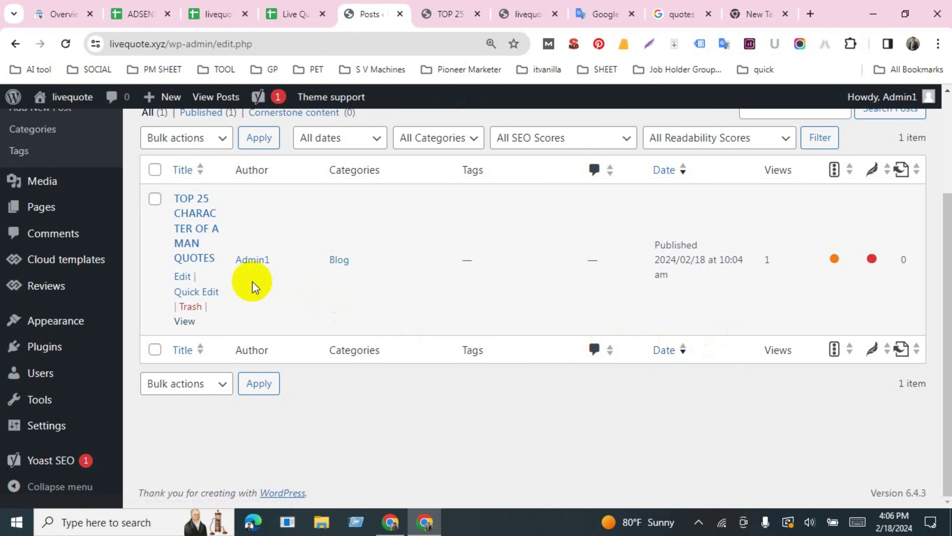
In the post editor, open the featured image picker and choose the TOP 25 quotes image
middle_click(183, 282)
left_click(483, 13)
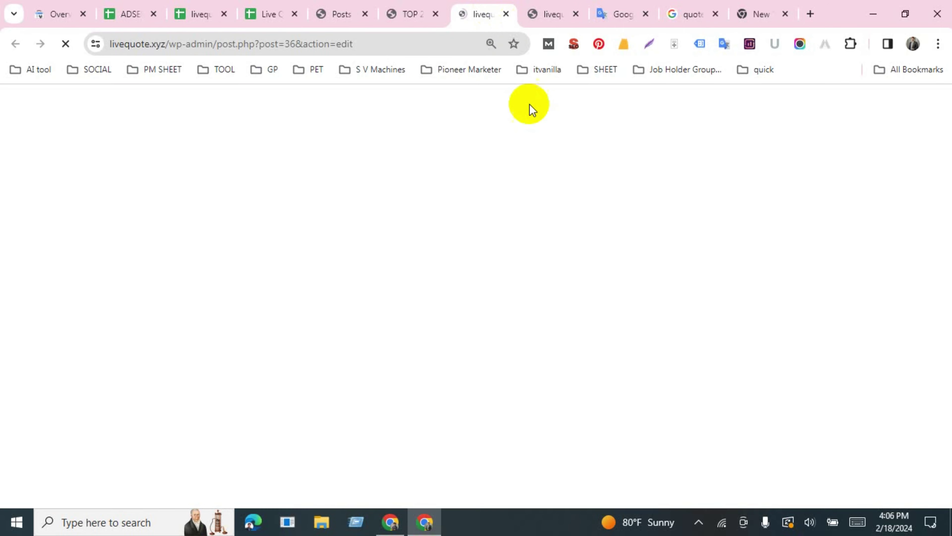
scroll(665, 277, "down", 15)
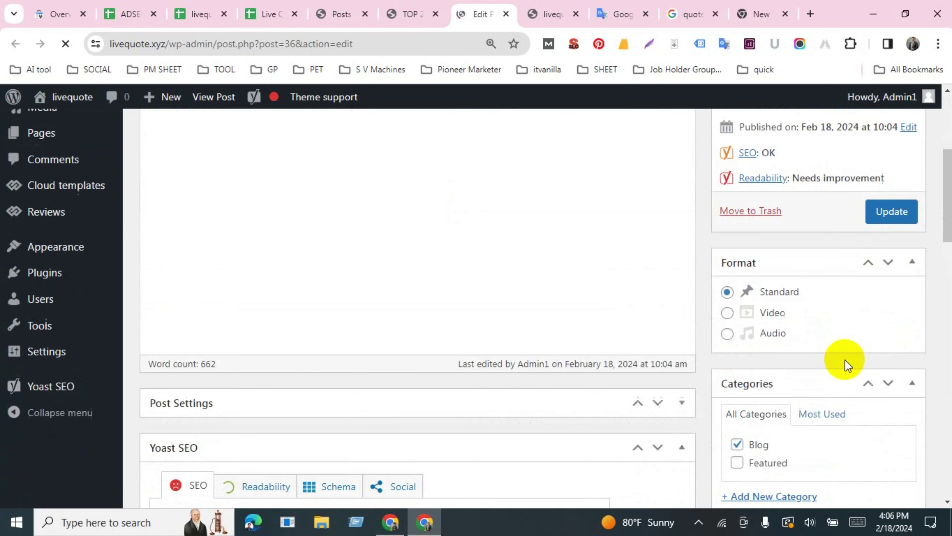
scroll(844, 361, "down", 10)
scroll(844, 361, "up", 5)
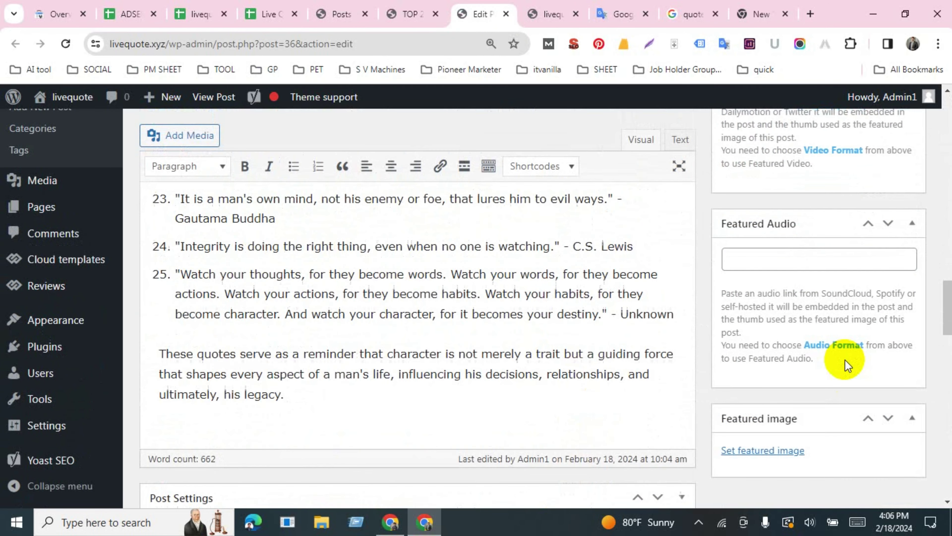
left_click(769, 452)
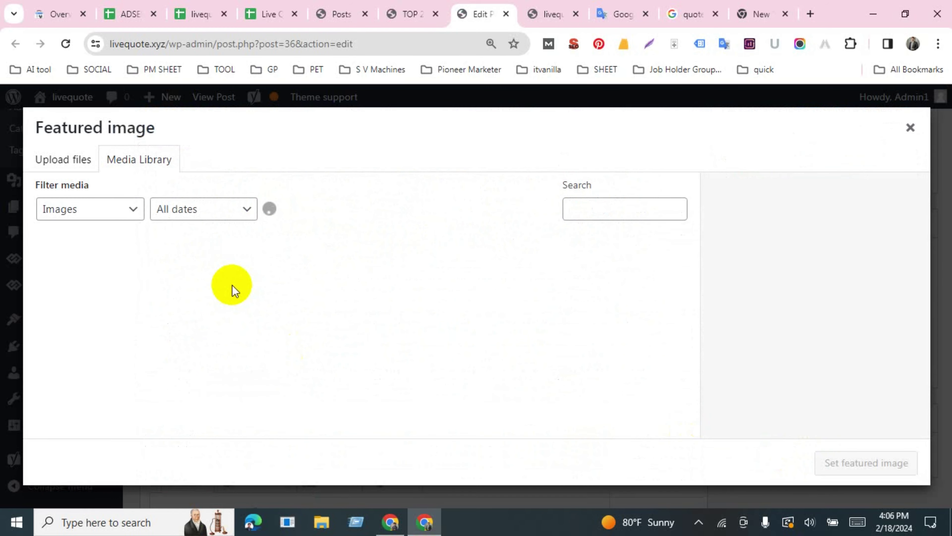
left_click(95, 276)
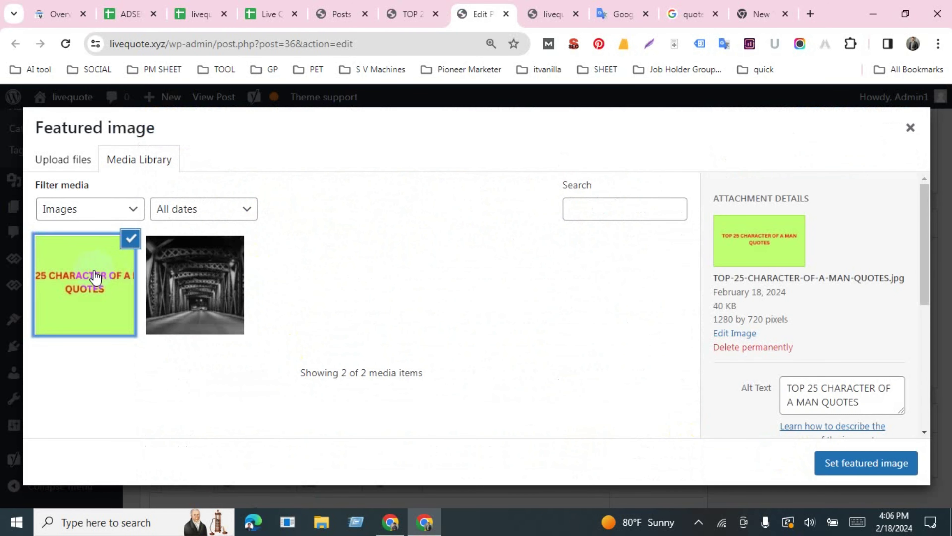
Copy the post's meta description from the live page's SEO summary for the image description
scroll(878, 385, "down", 3)
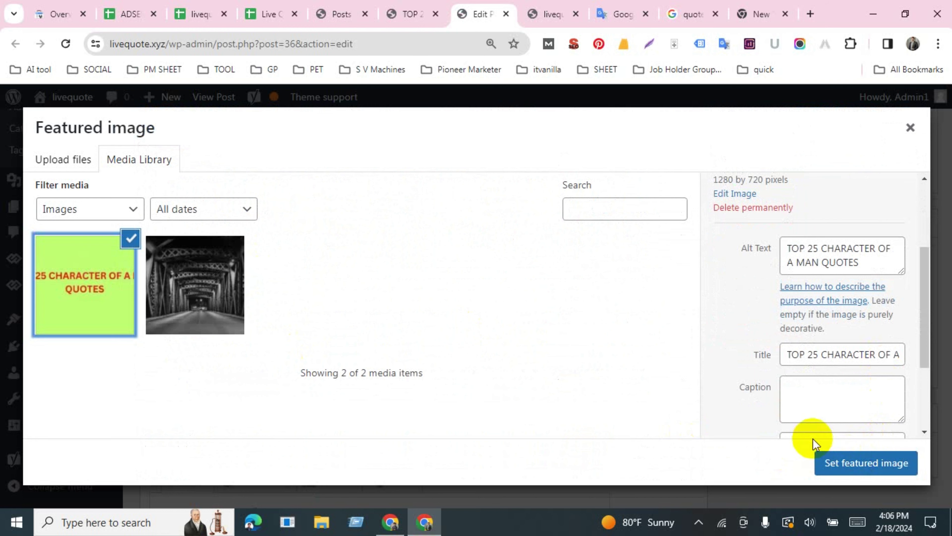
scroll(816, 431, "down", 3)
left_click(817, 328)
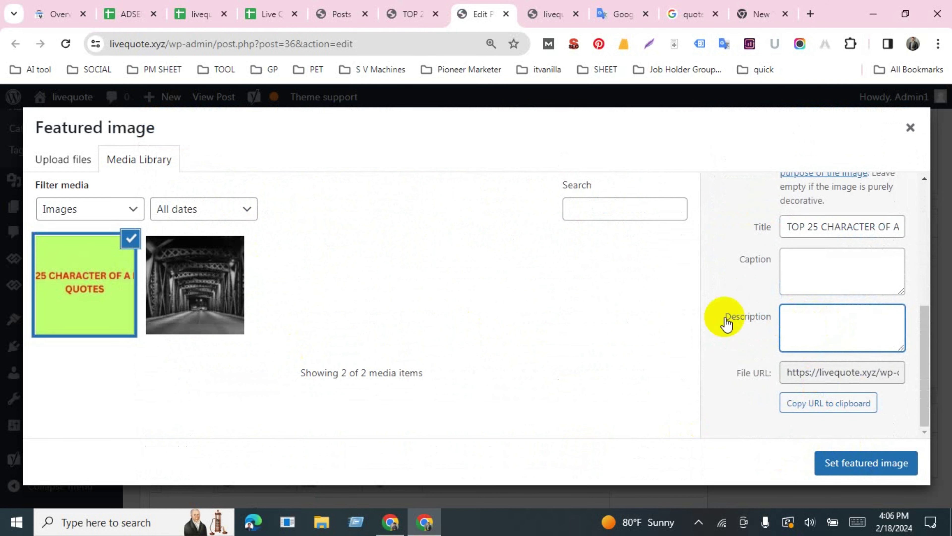
left_click(412, 14)
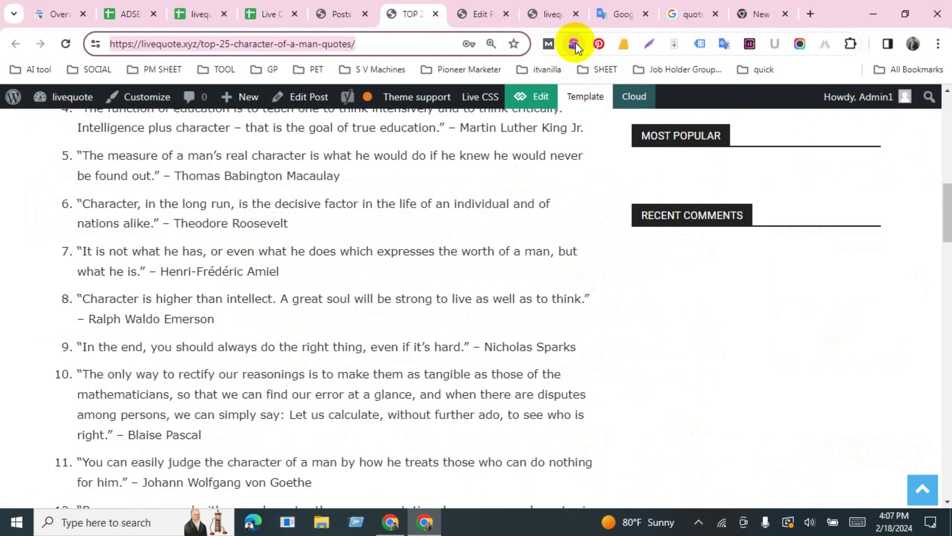
left_click(573, 44)
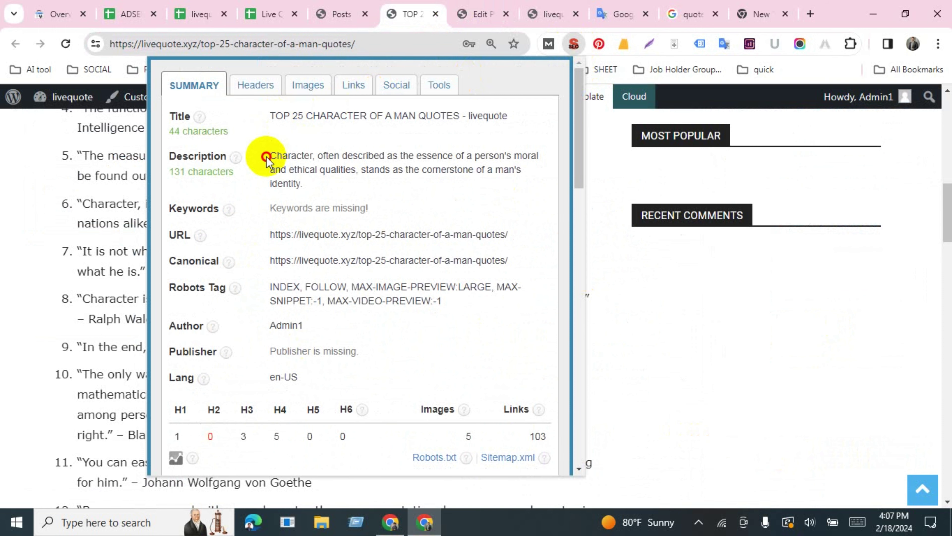
left_click_drag(266, 156, 306, 184)
right_click(306, 161)
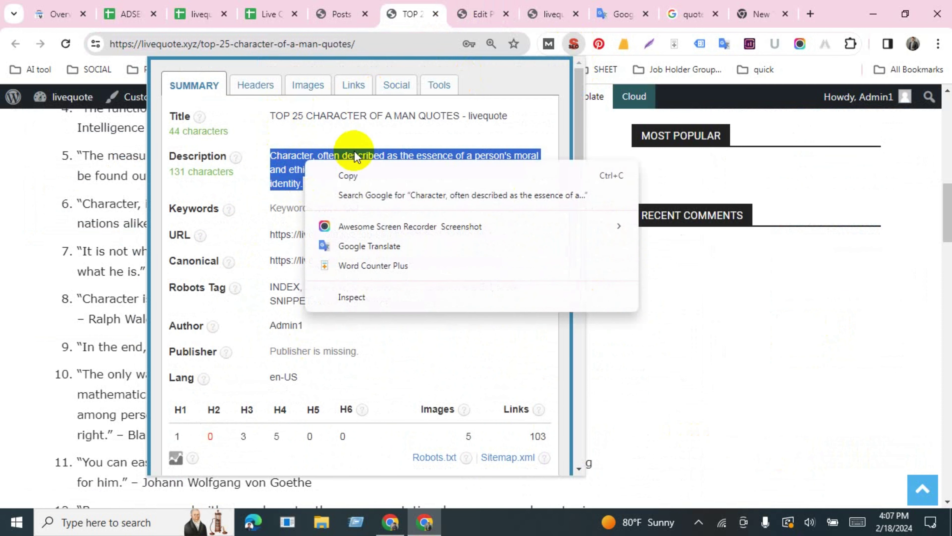
left_click(355, 174)
left_click(482, 16)
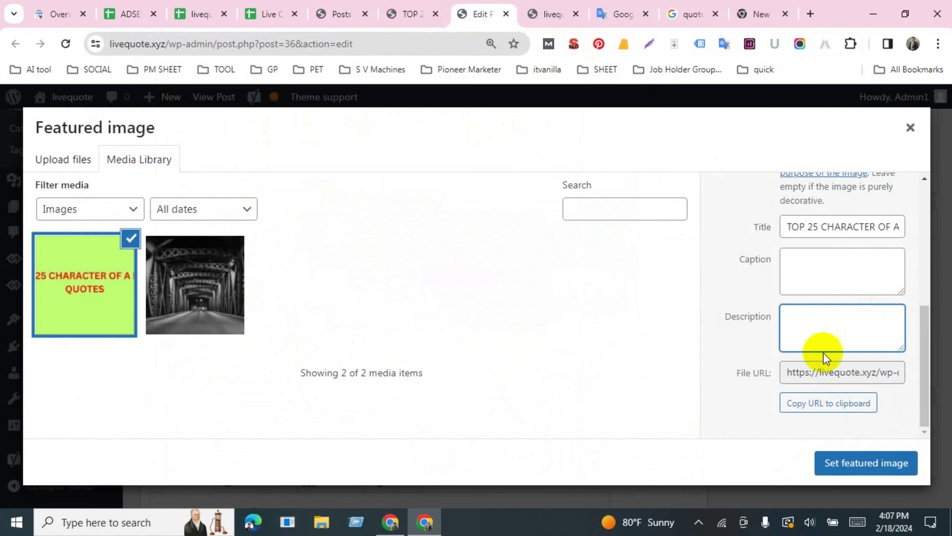
Paste the description, set the TOP 25 picture as featured image, and update the post
key("ctrl+v")
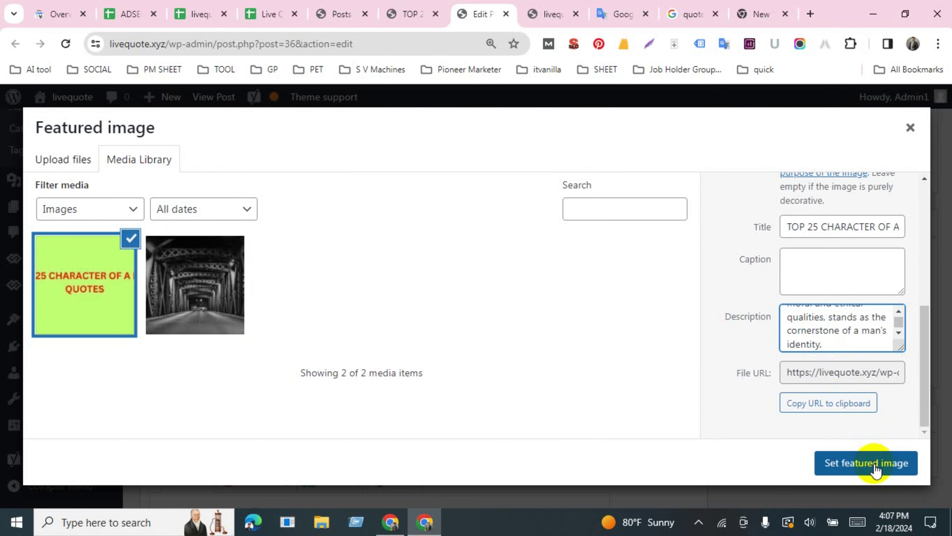
left_click(877, 463)
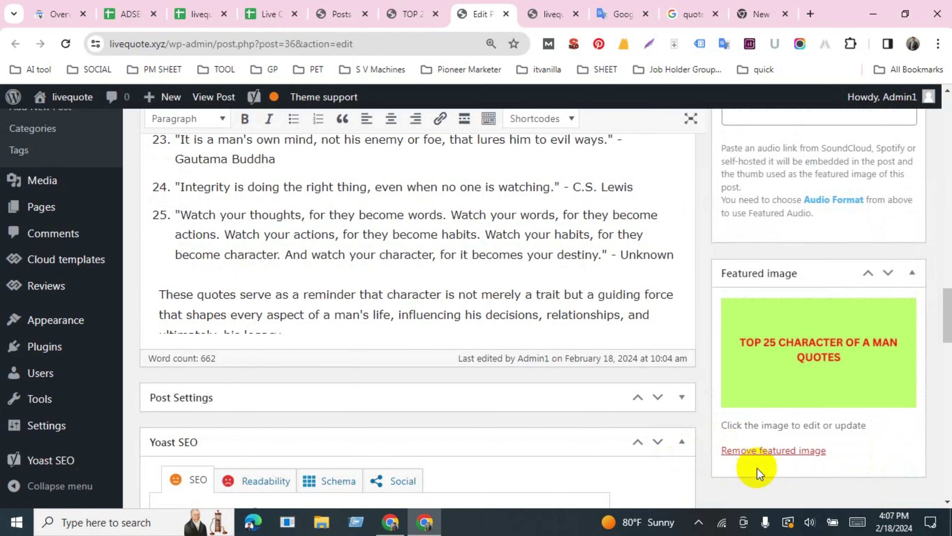
scroll(621, 401, "up", 15)
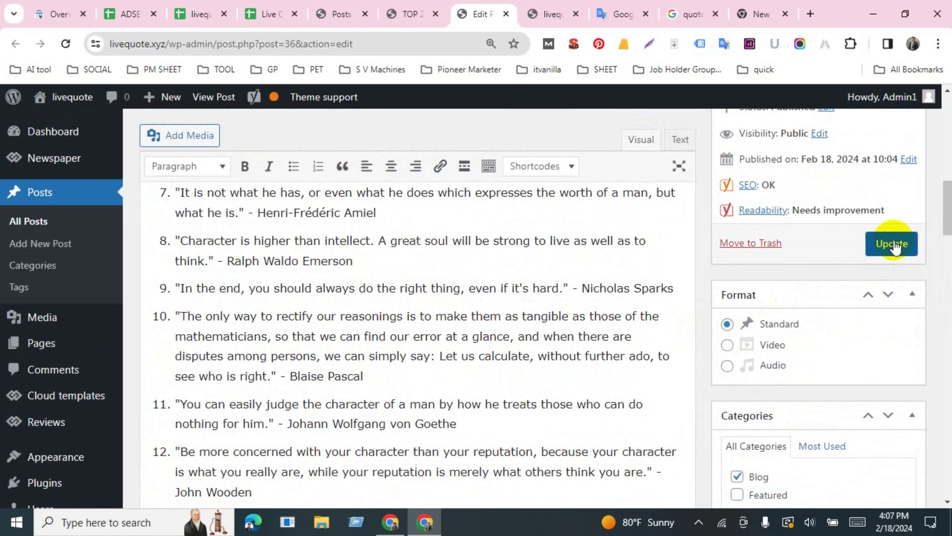
left_click(895, 247)
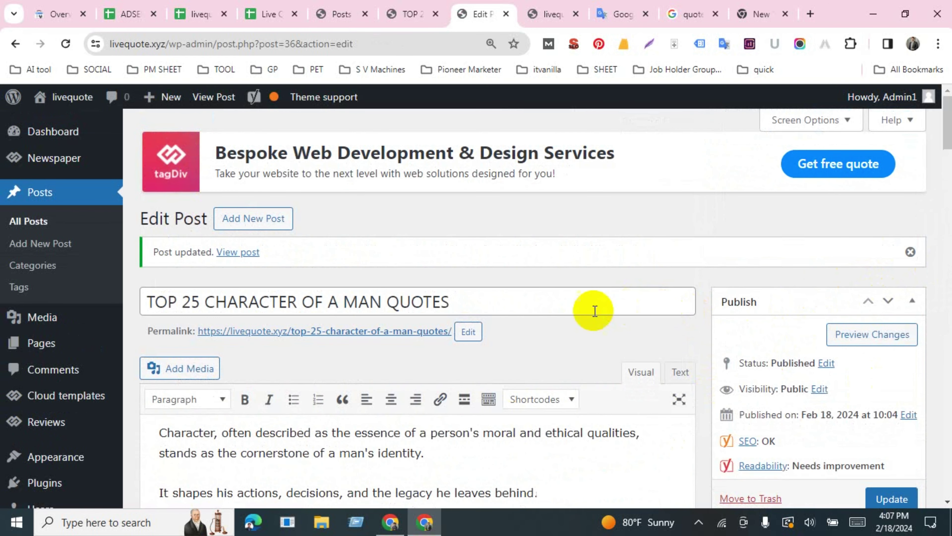
left_click(433, 22)
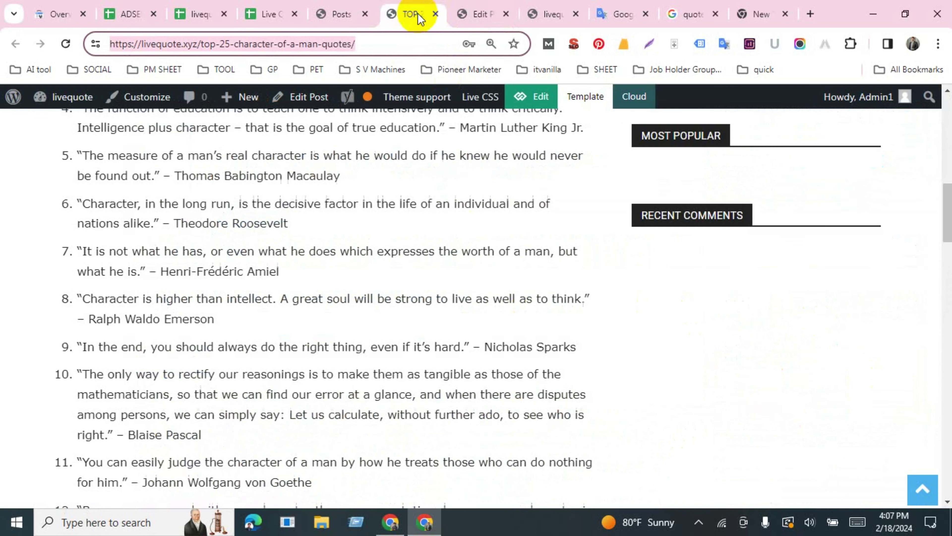
left_click(68, 43)
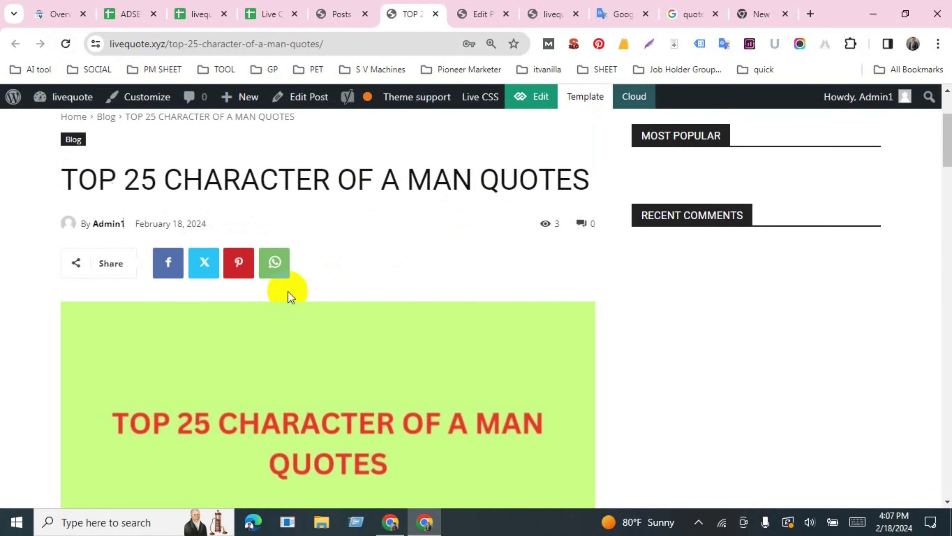
scroll(290, 296, "down", 3)
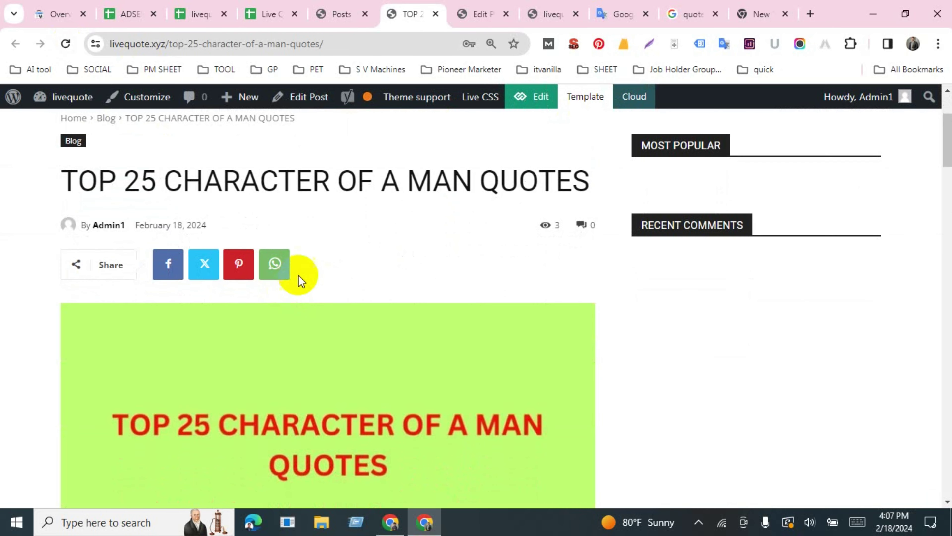
double_click(558, 224)
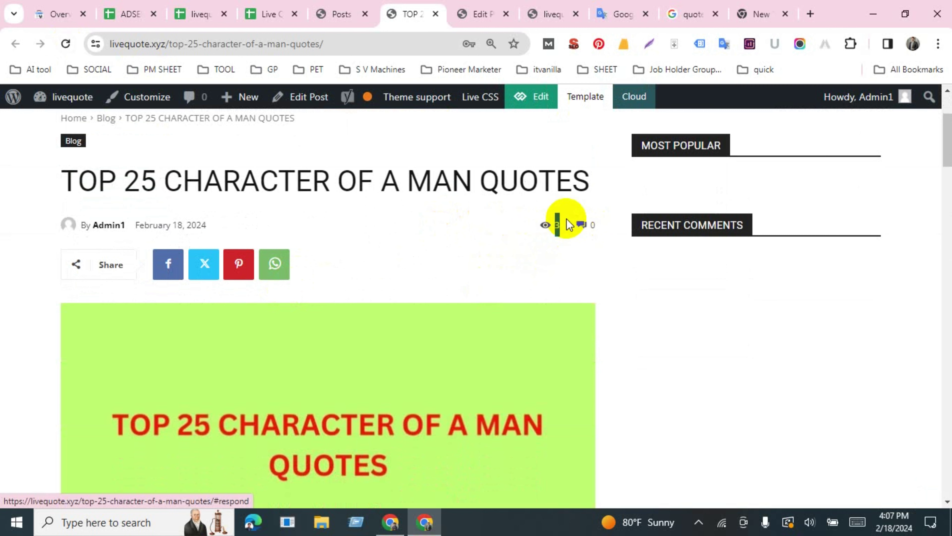
left_click(488, 221)
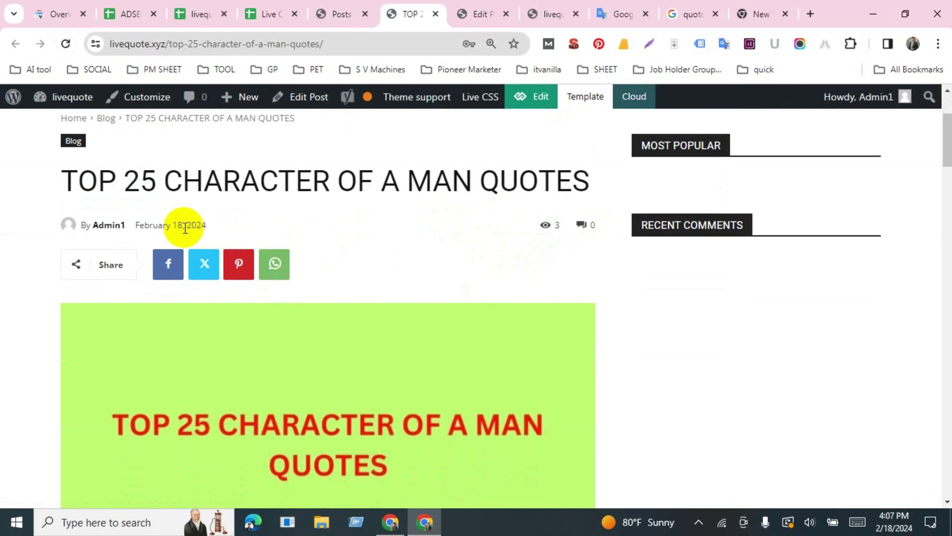
left_click_drag(139, 227, 207, 225)
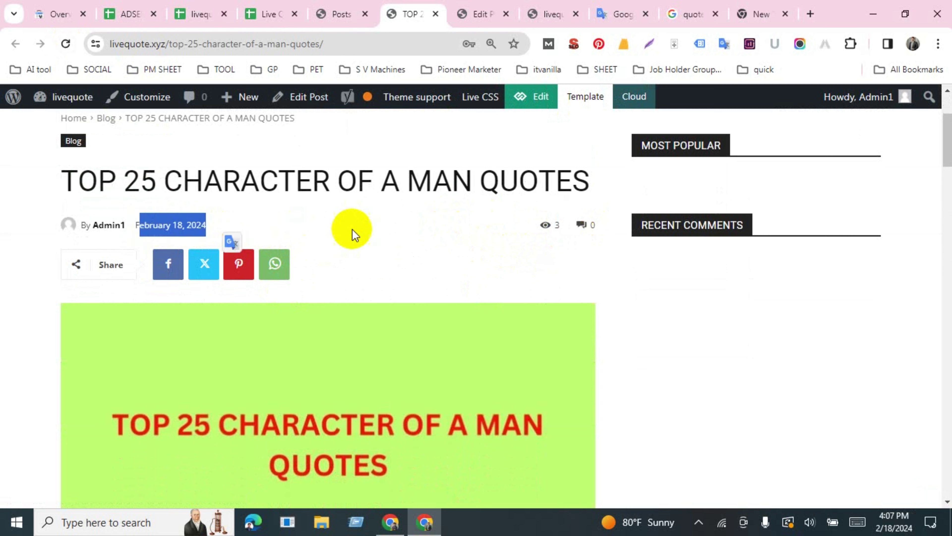
left_click(357, 231)
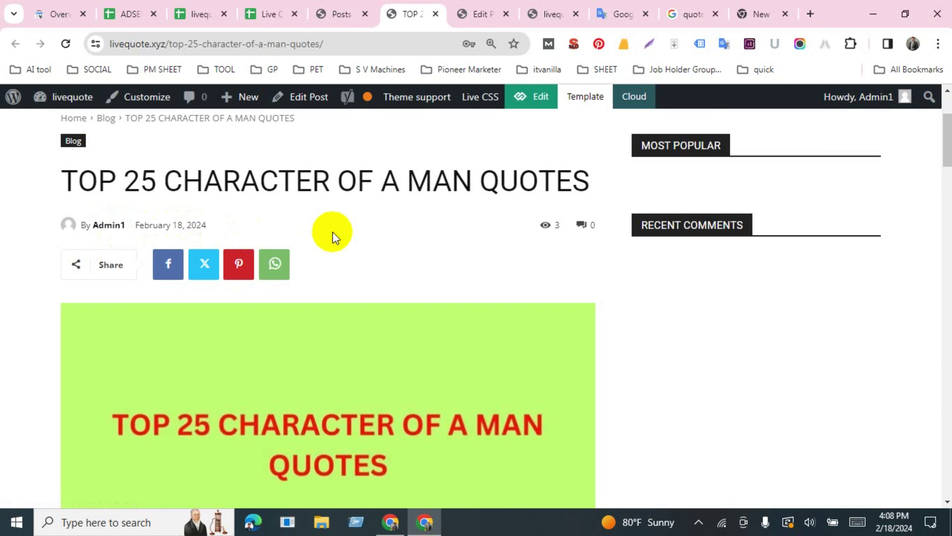
scroll(446, 242, "up", 3)
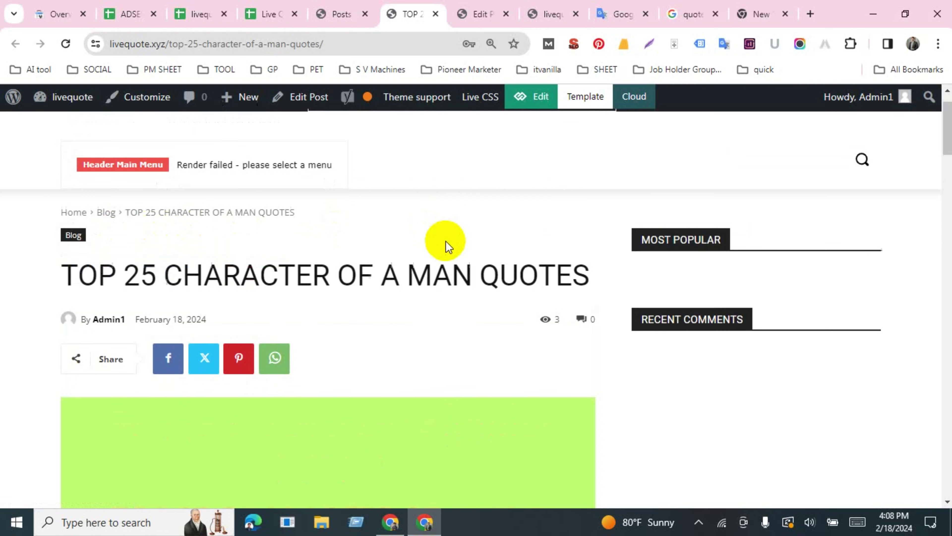
Check the post editor's Categories box (filed under Blog) and open Posts > Categories in a new tab
left_click(481, 14)
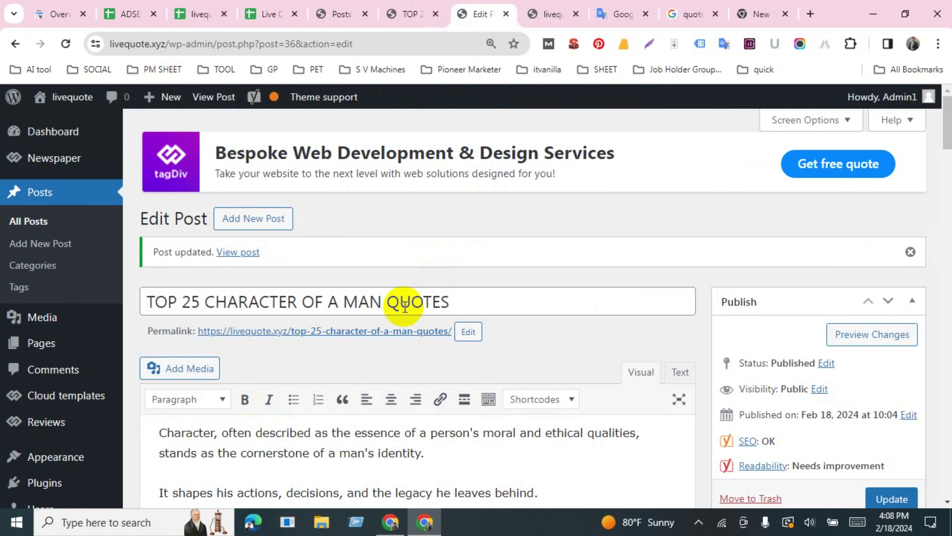
scroll(473, 315, "down", 5)
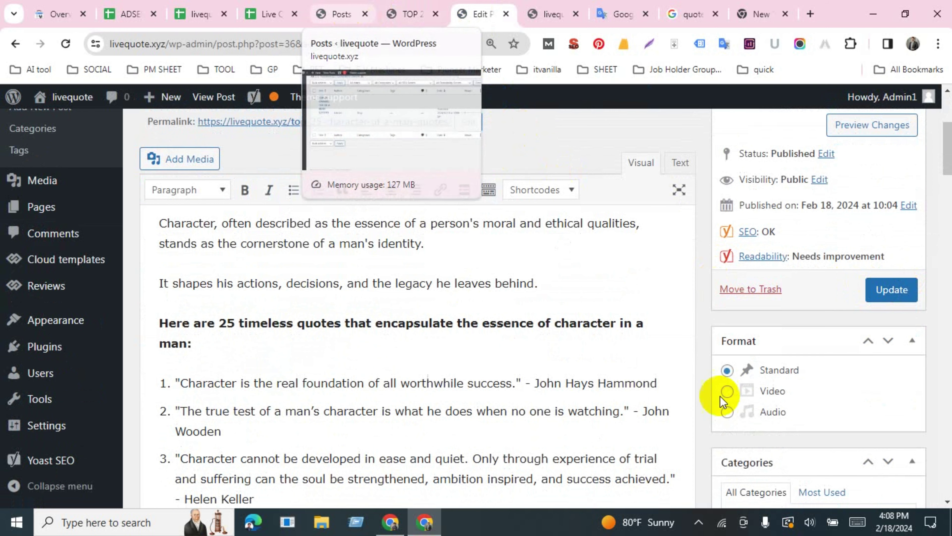
scroll(548, 389, "down", 7)
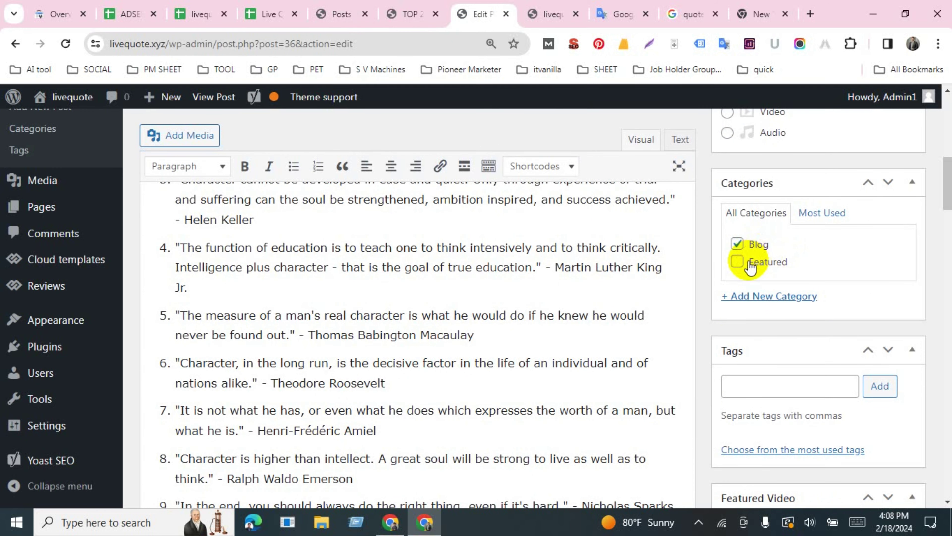
scroll(334, 299, "up", 1)
scroll(240, 296, "up", 5)
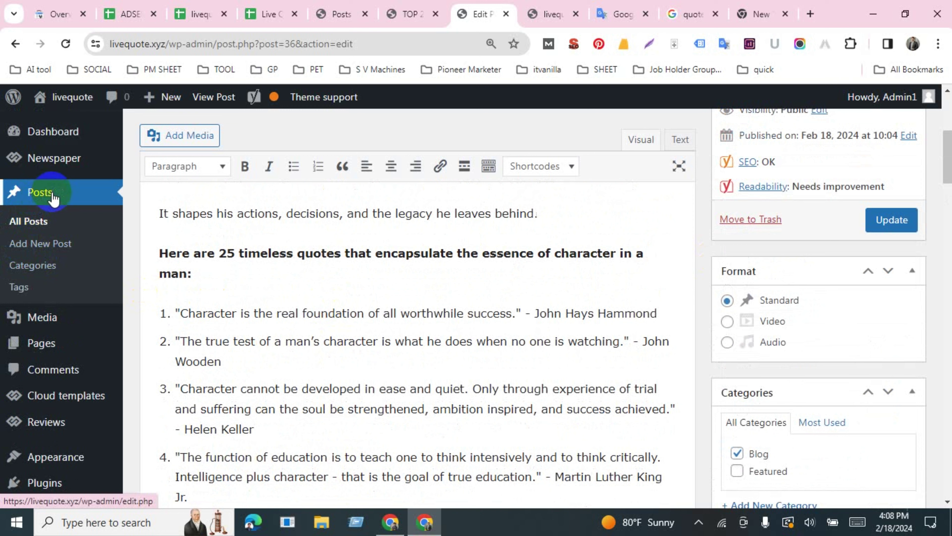
middle_click(33, 265)
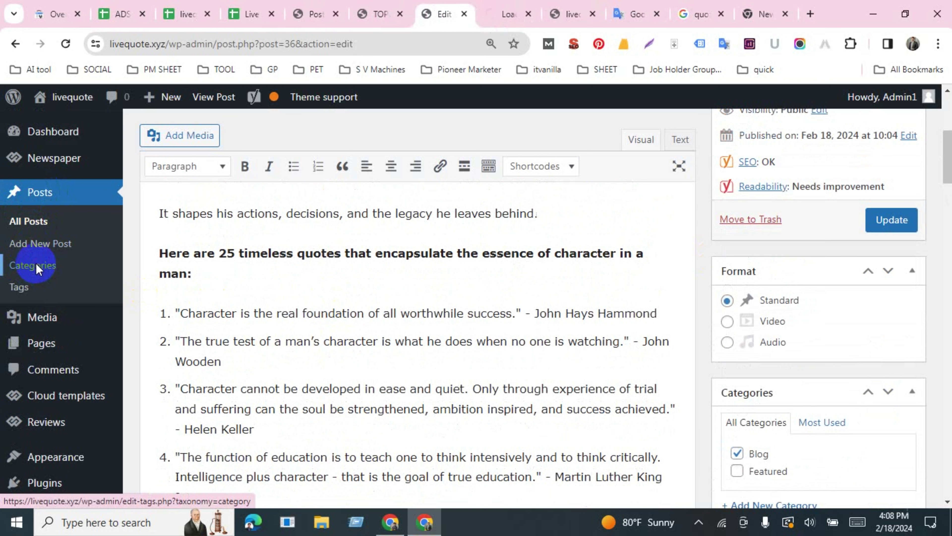
View the Categories page, noting Blog holds 1 post and Featured 0
left_click(508, 19)
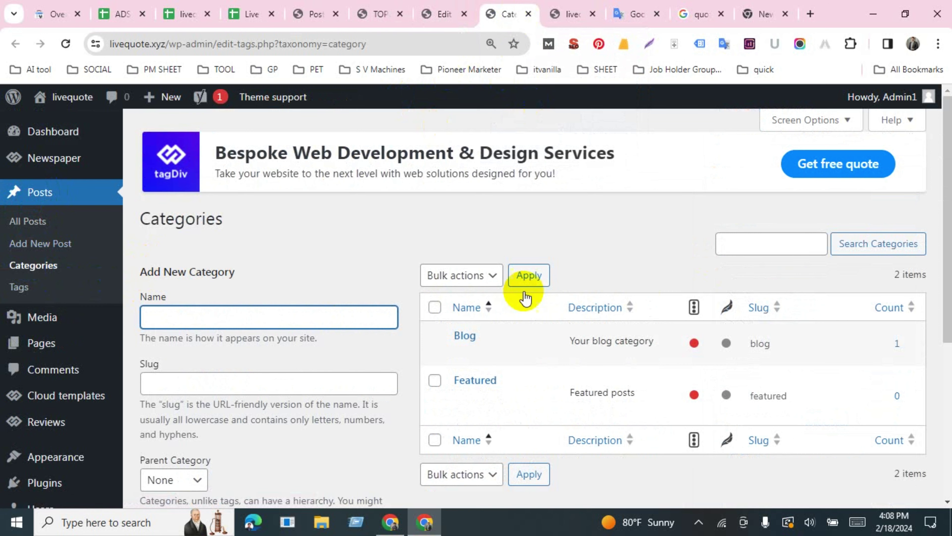
scroll(527, 296, "down", 5)
scroll(645, 228, "up", 4)
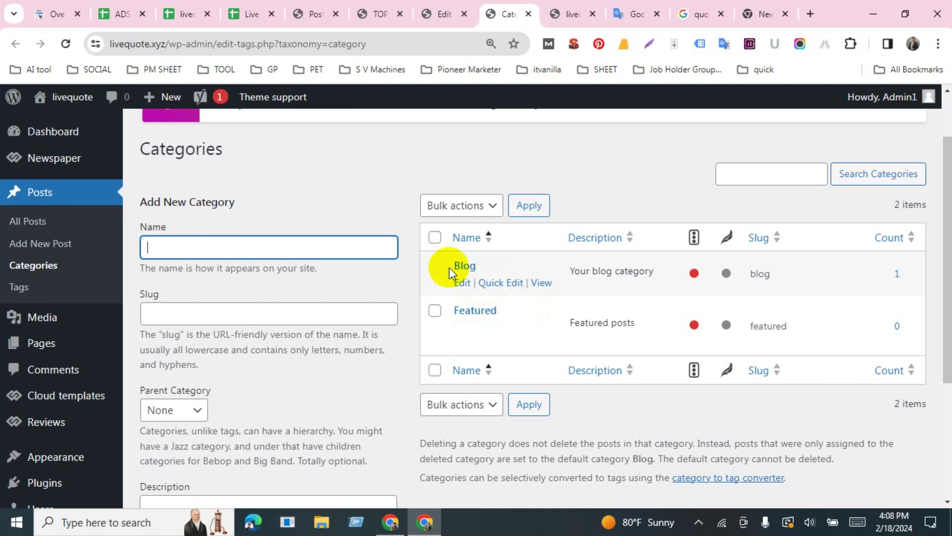
double_click(894, 273)
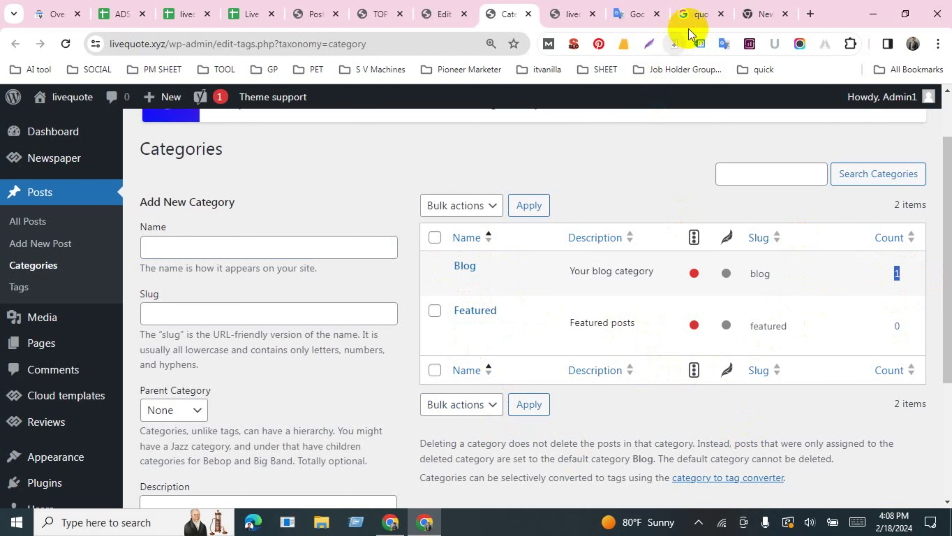
Review the 'quotes on a man's character' results down to the A-Z Quotes listing
left_click(696, 14)
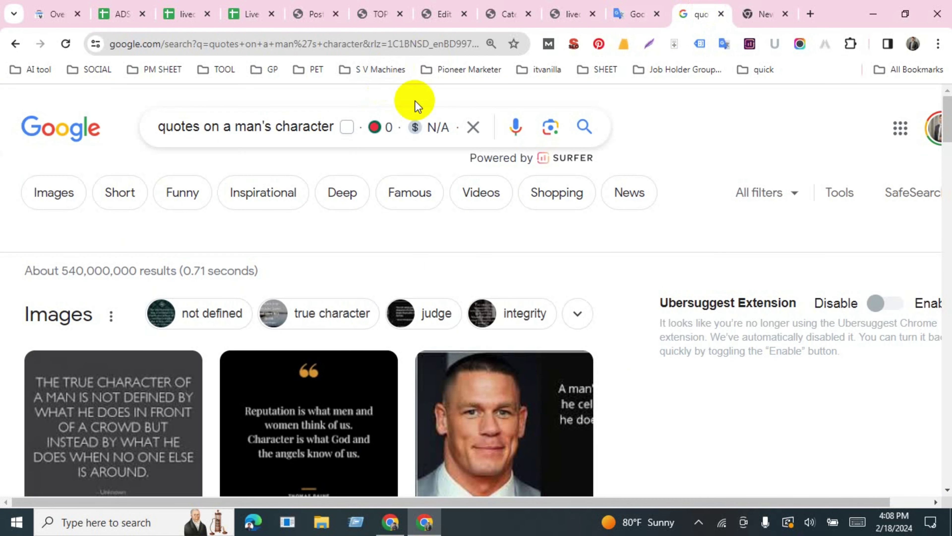
scroll(283, 206, "down", 10)
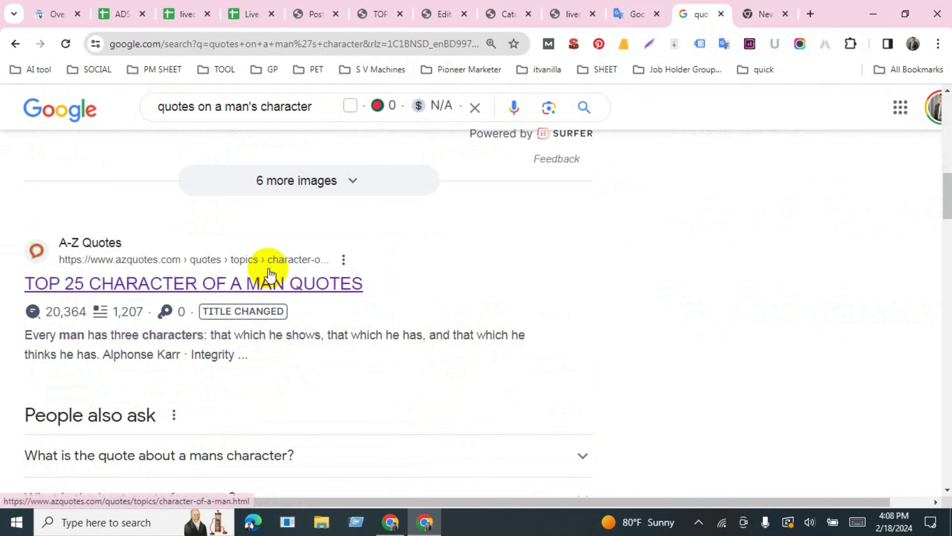
scroll(269, 274, "down", 2)
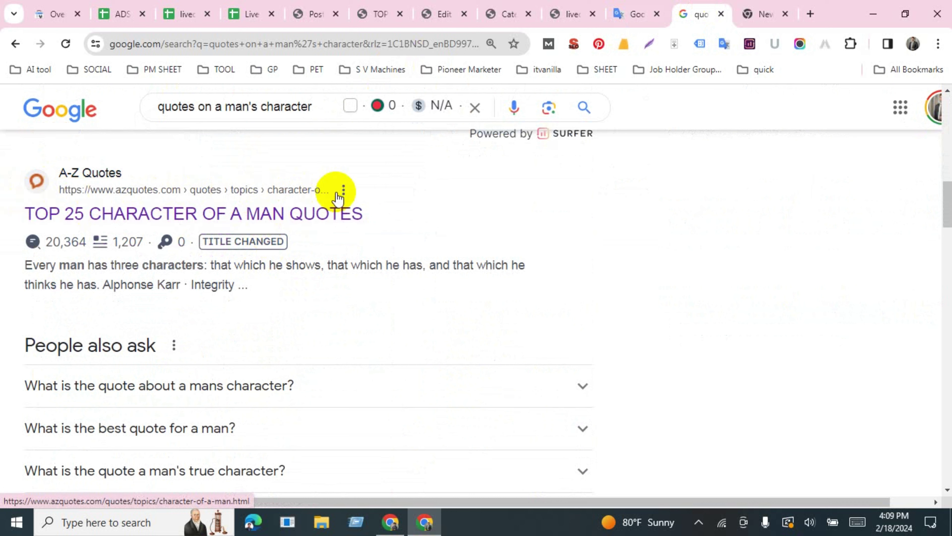
left_click(45, 14)
scroll(213, 309, "down", 3)
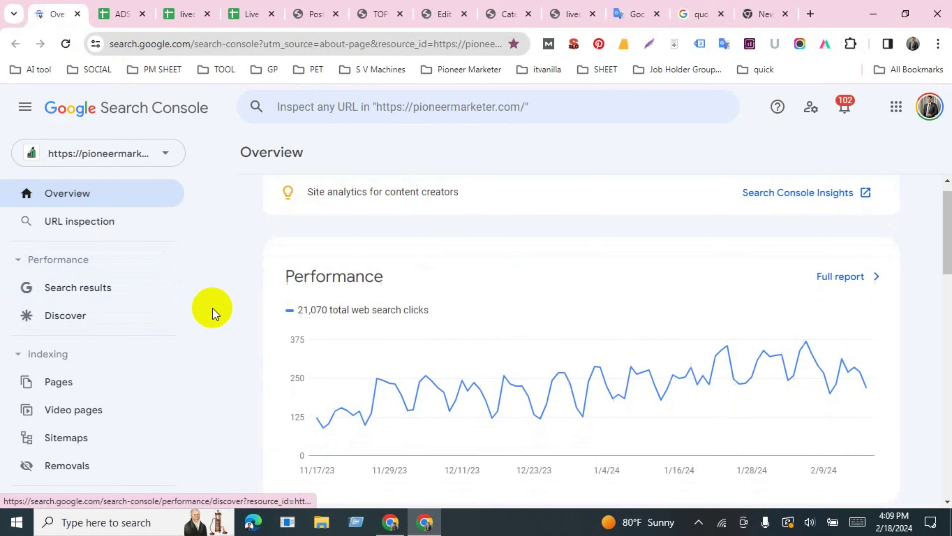
scroll(130, 326, "down", 3)
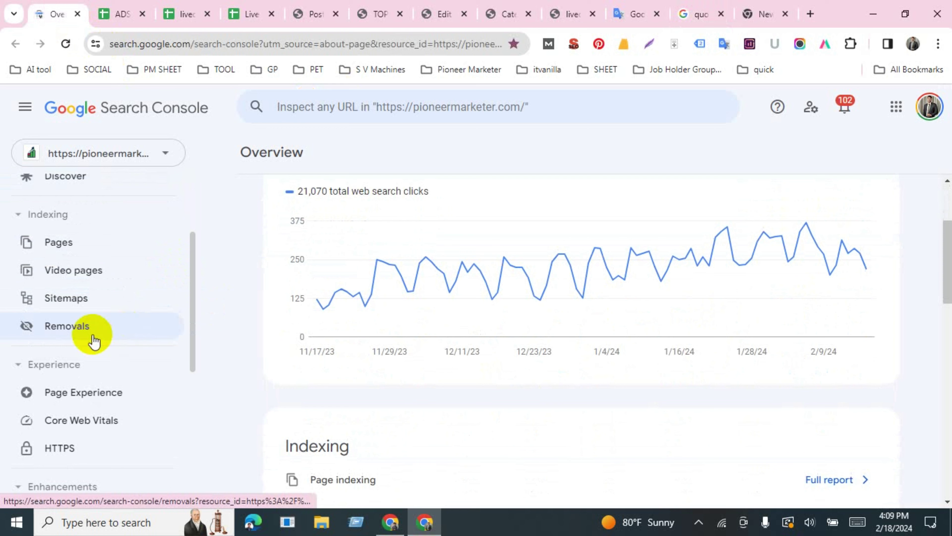
scroll(94, 336, "down", 6)
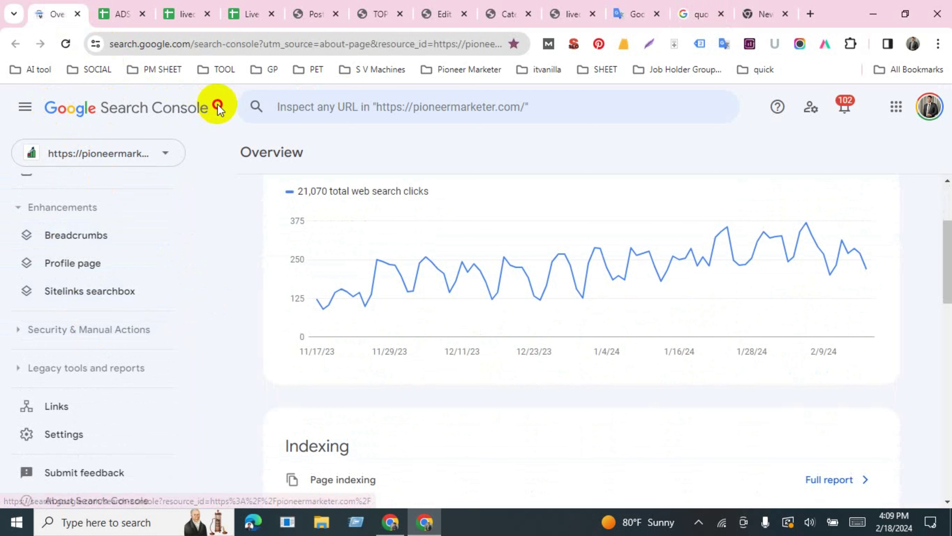
left_click_drag(210, 109, 64, 107)
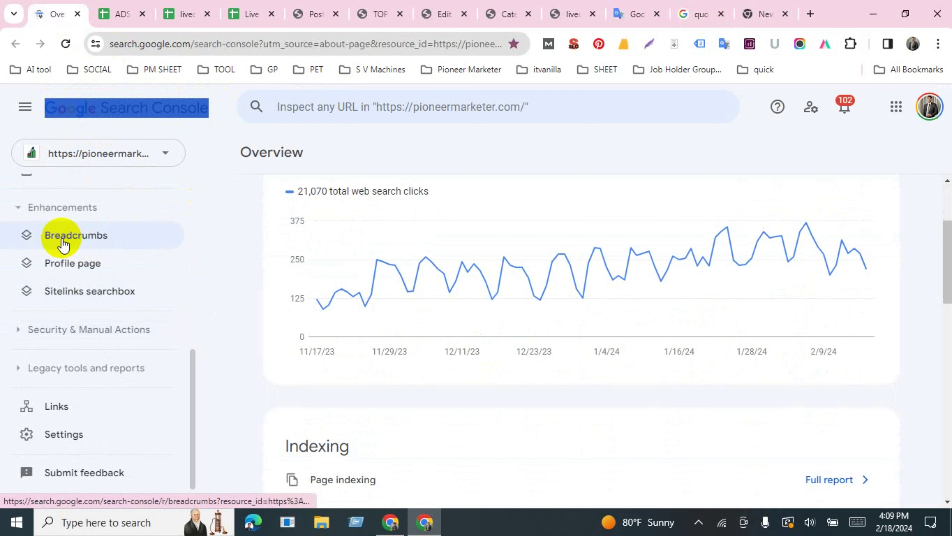
Open the Breadcrumbs report and switch the chart from valid to invalid items
left_click(77, 236)
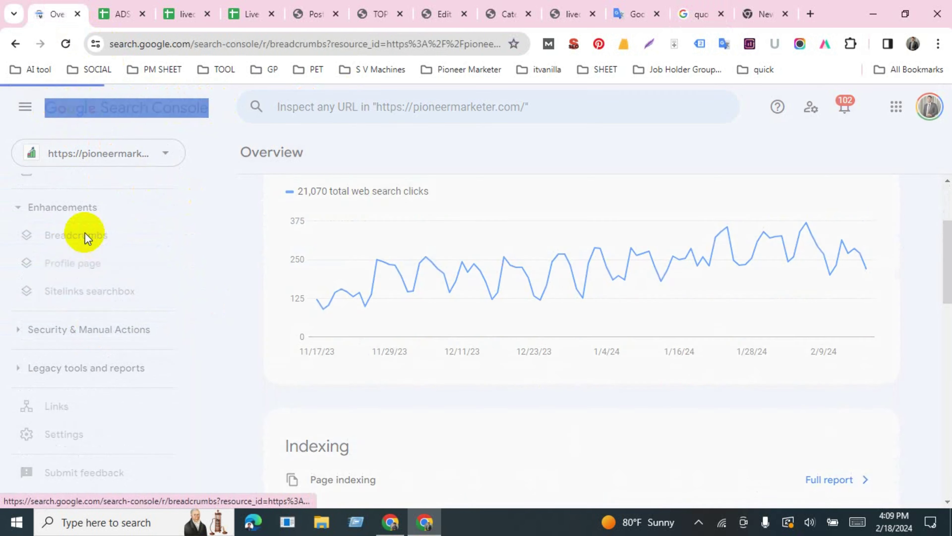
scroll(449, 341, "down", 10)
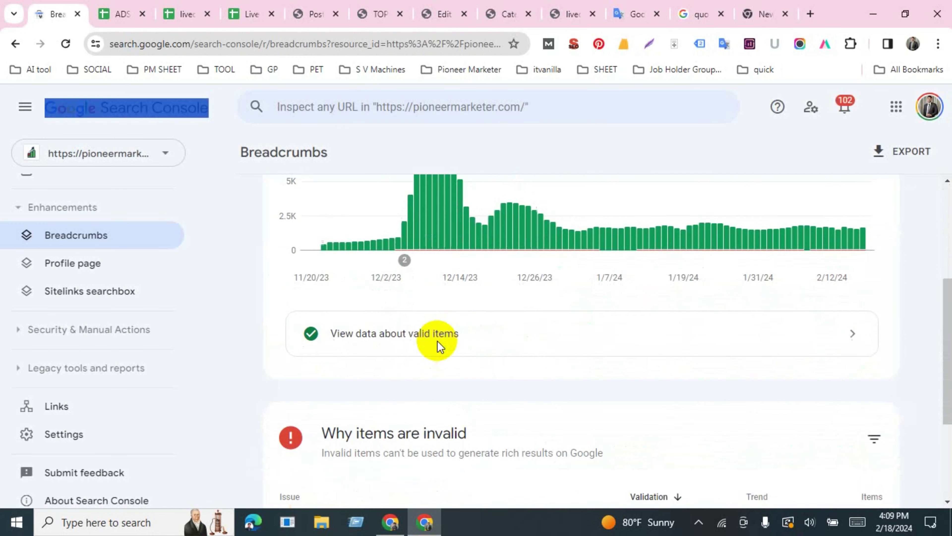
scroll(595, 368, "up", 5)
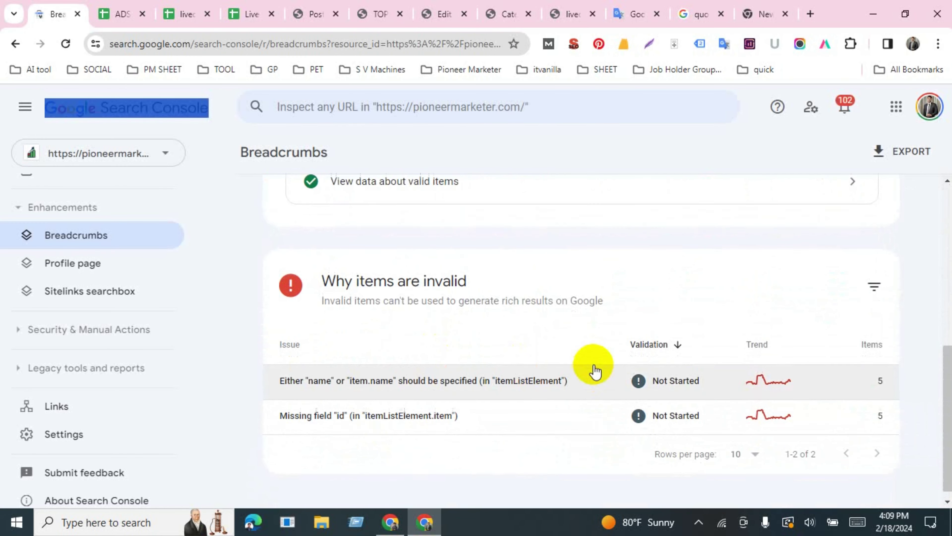
scroll(596, 370, "up", 1)
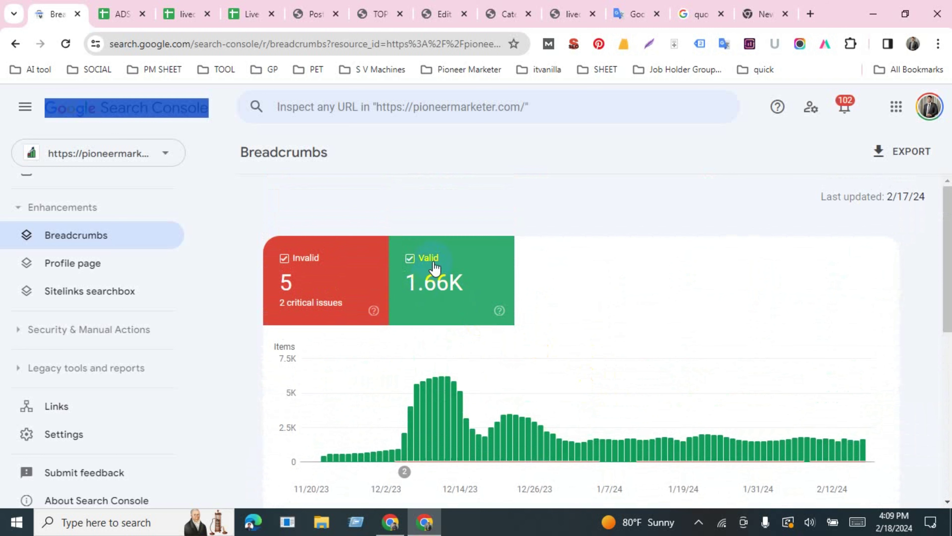
left_click(308, 280)
scroll(378, 303, "down", 5)
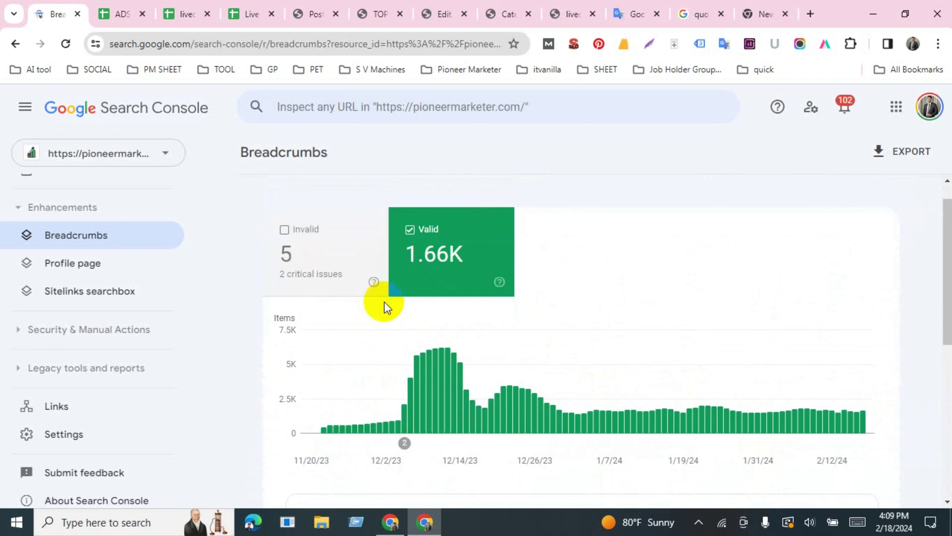
scroll(385, 304, "up", 4)
left_click(319, 213)
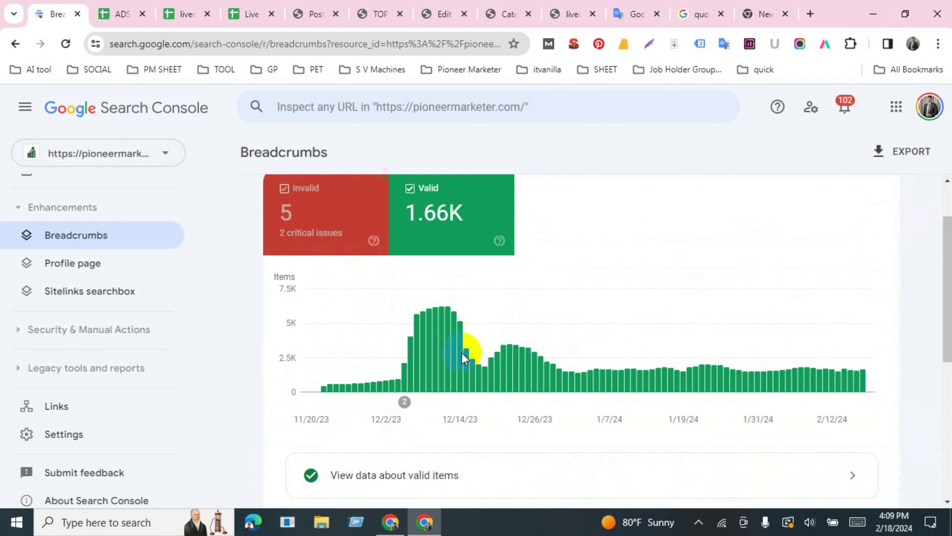
Open the Missing field "id" issue and look over its 5 affected example URLs
scroll(462, 353, "down", 7)
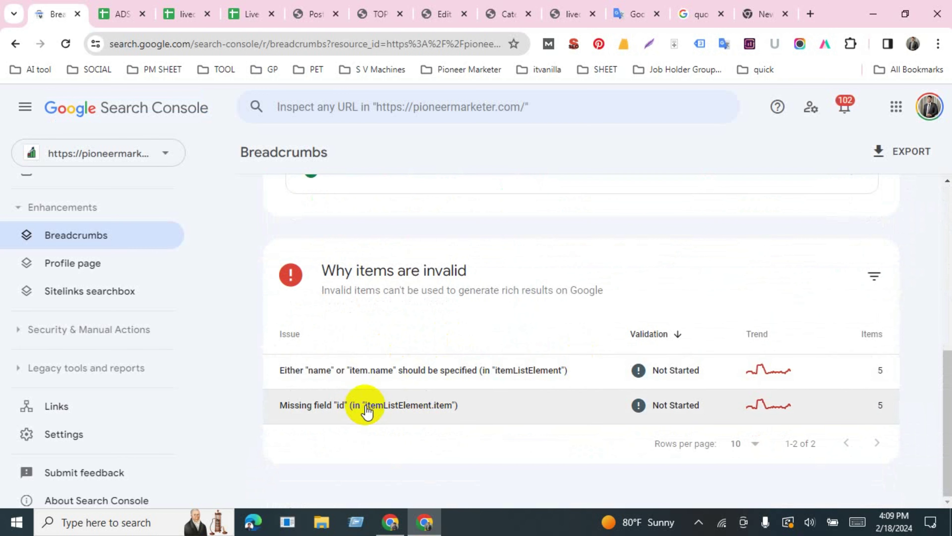
left_click(382, 407)
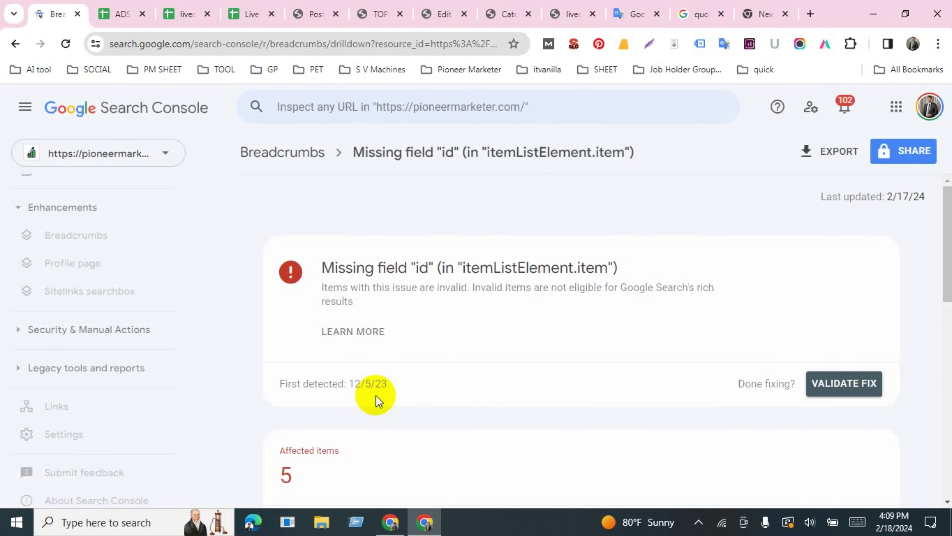
scroll(431, 397, "down", 5)
scroll(496, 395, "down", 6)
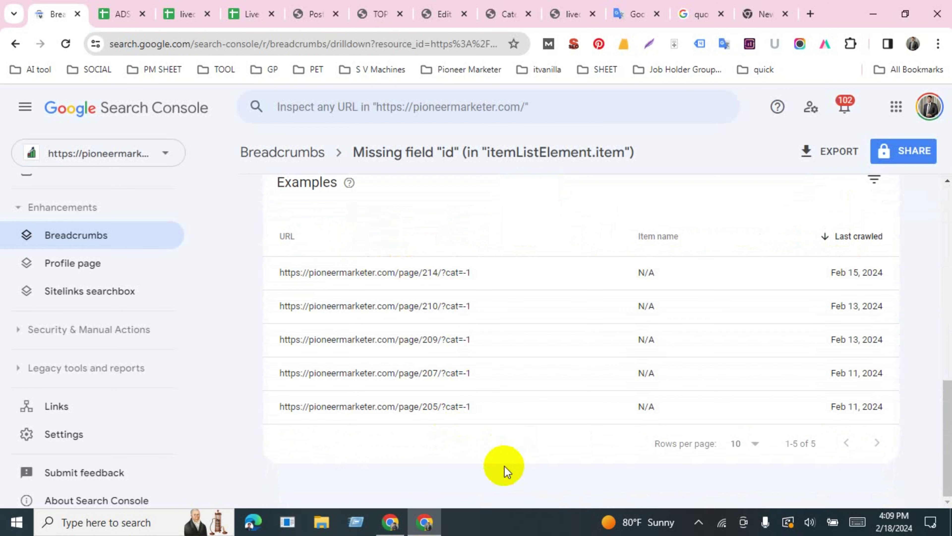
left_click_drag(502, 466, 293, 238)
left_click(428, 215)
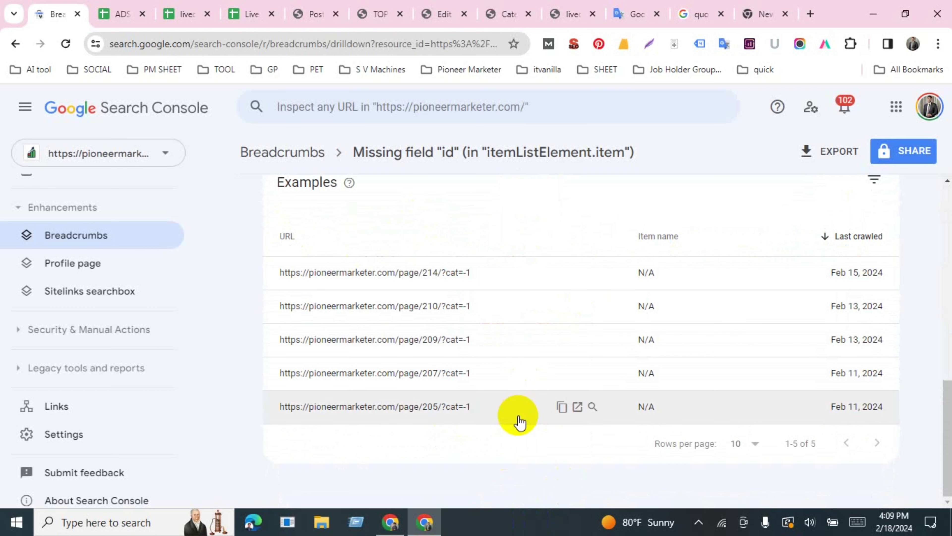
scroll(519, 422, "up", 10)
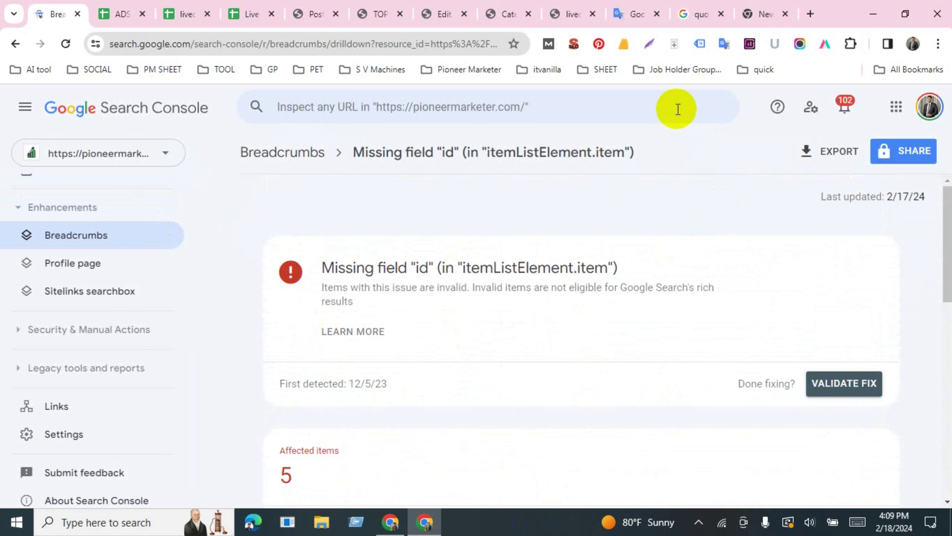
Select QUOTES from the TOP 25 CHARACTER OF A MAN QUOTES result title, then return to WordPress Categories
left_click(438, 14)
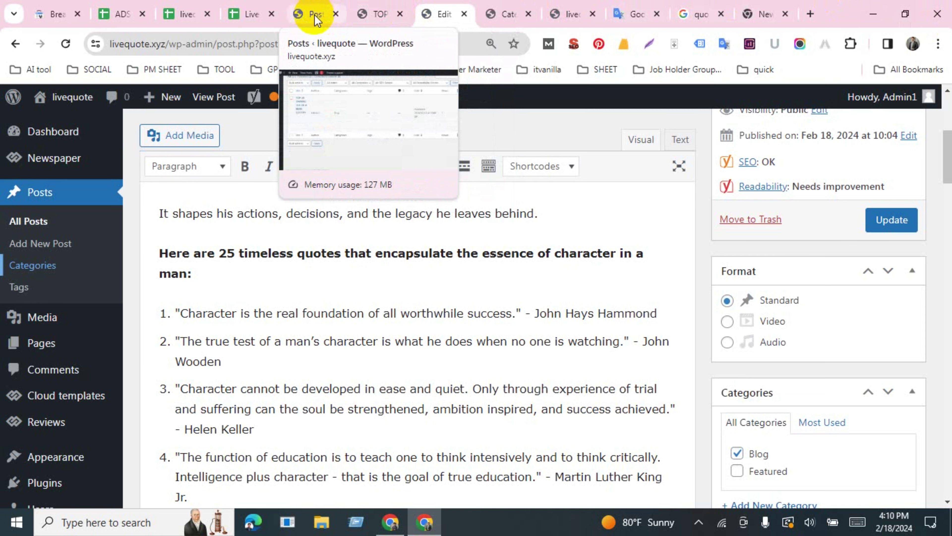
left_click(512, 15)
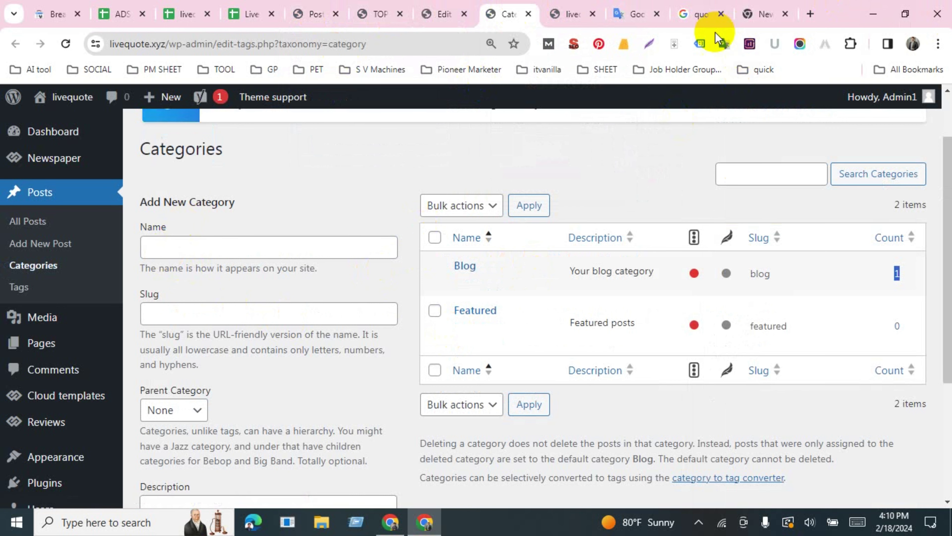
left_click(698, 14)
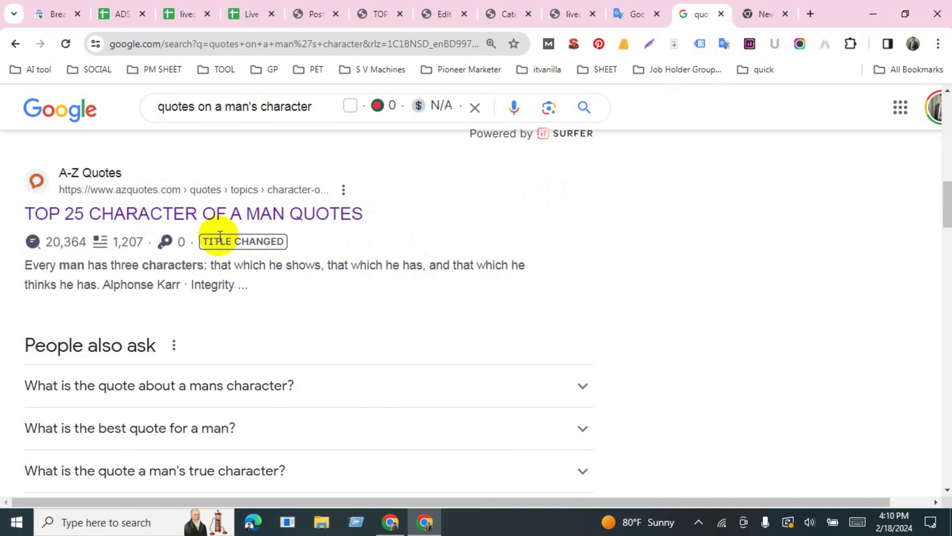
left_click_drag(371, 213, 296, 214)
key("ctrl+c")
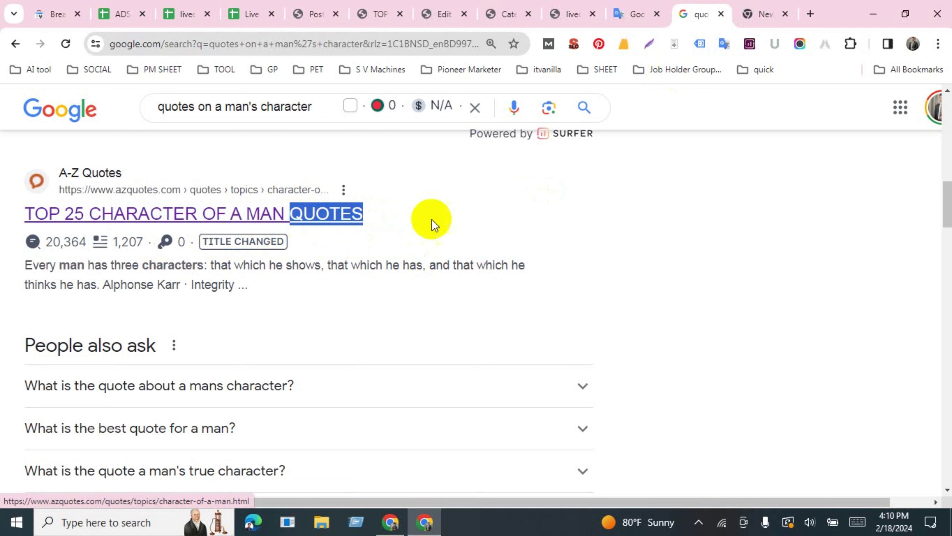
left_click(766, 15)
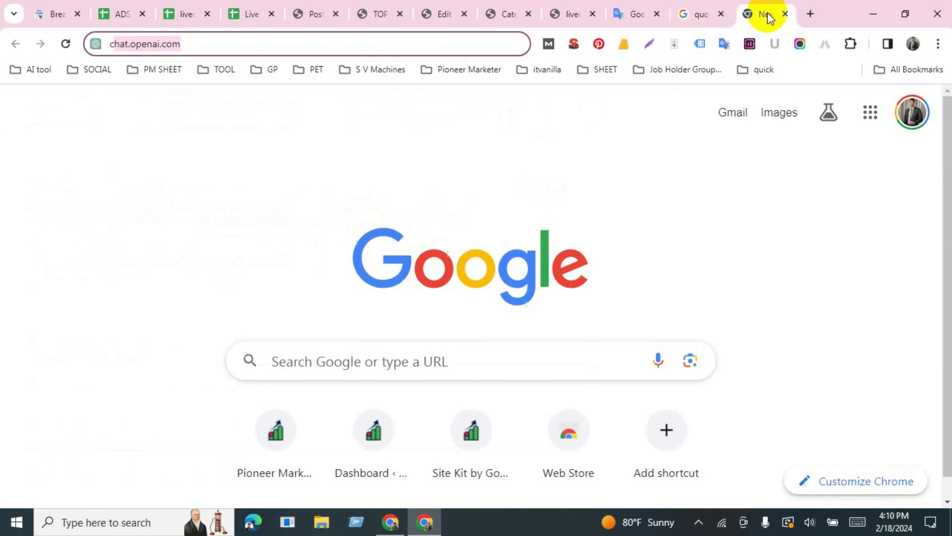
left_click(509, 17)
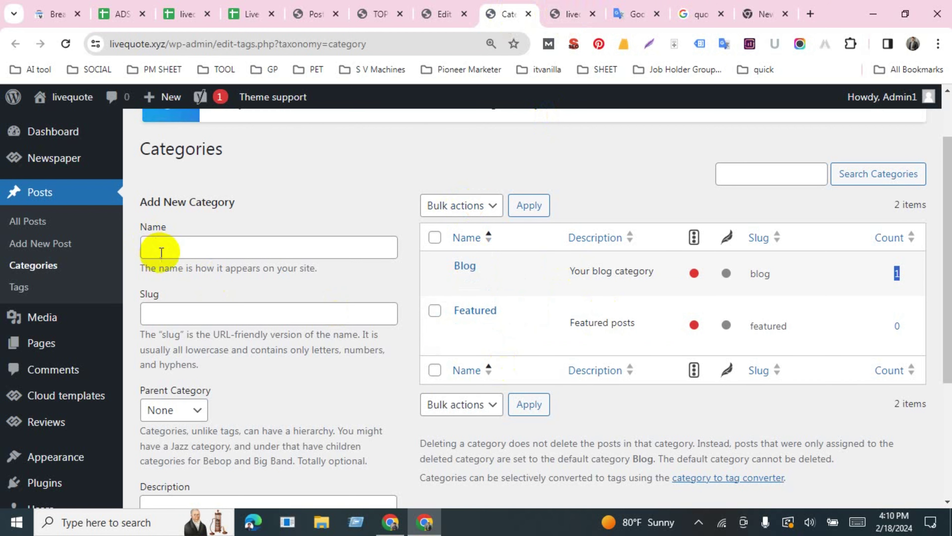
Create the QUOTES category with slug and description QUOTES, then open its editor in a new tab
left_click(169, 247)
key("ctrl+v")
left_click(161, 317)
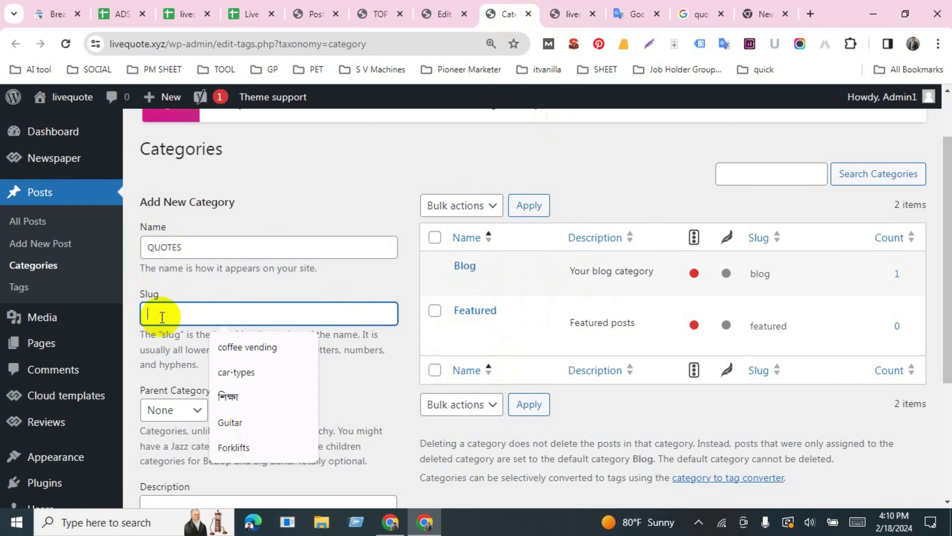
key("ctrl+v")
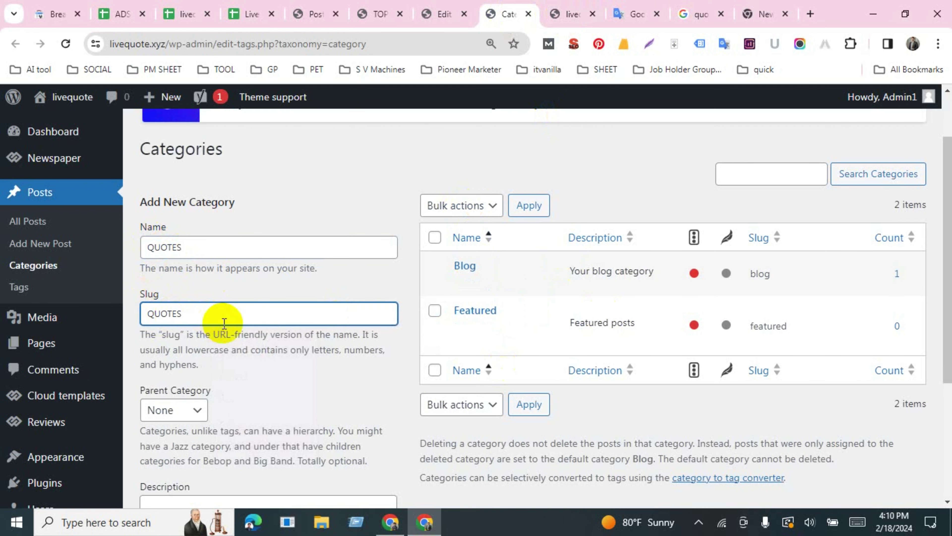
scroll(224, 321, "down", 5)
left_click(165, 319)
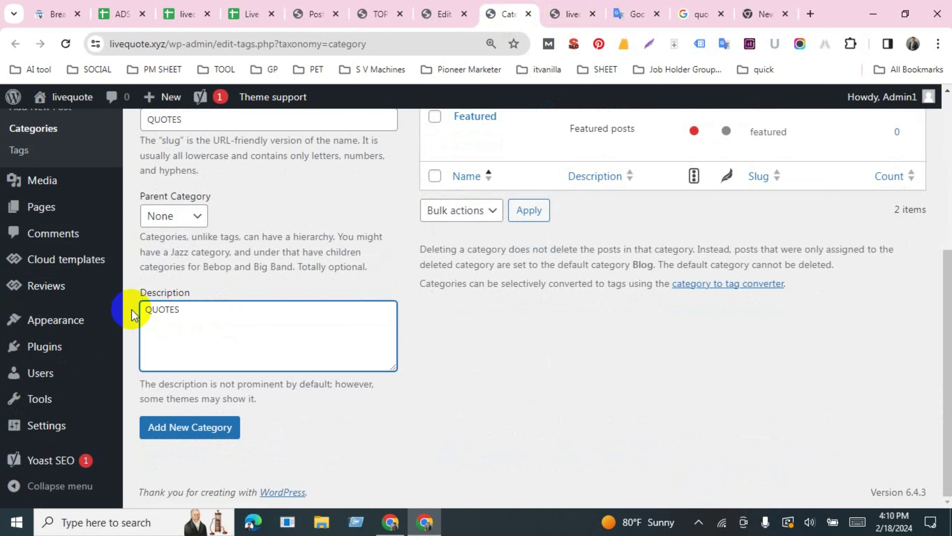
left_click(187, 427)
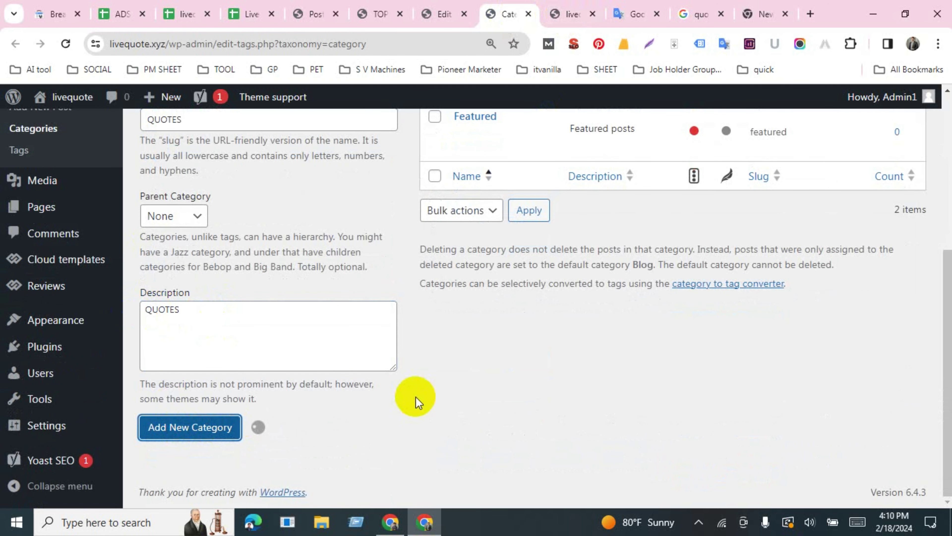
scroll(585, 277, "up", 3)
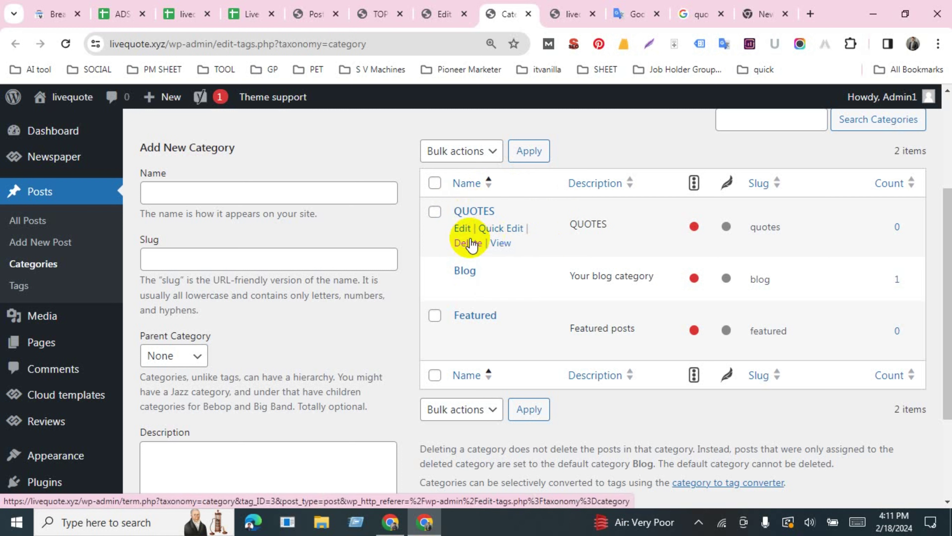
middle_click(462, 230)
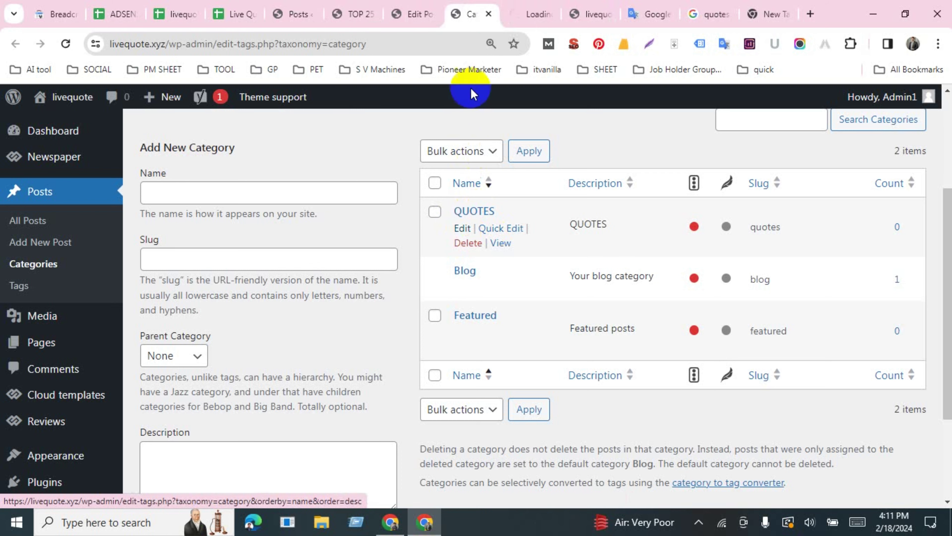
Check the QUOTES category's description on its edit page, then return to the Google results for man's character quotes
left_click(521, 15)
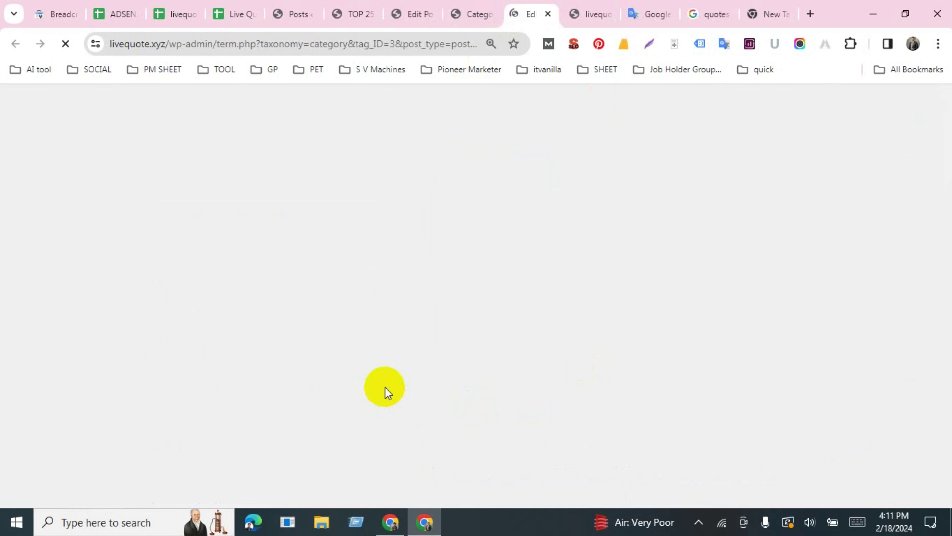
scroll(476, 346, "down", 8)
scroll(476, 345, "up", 3)
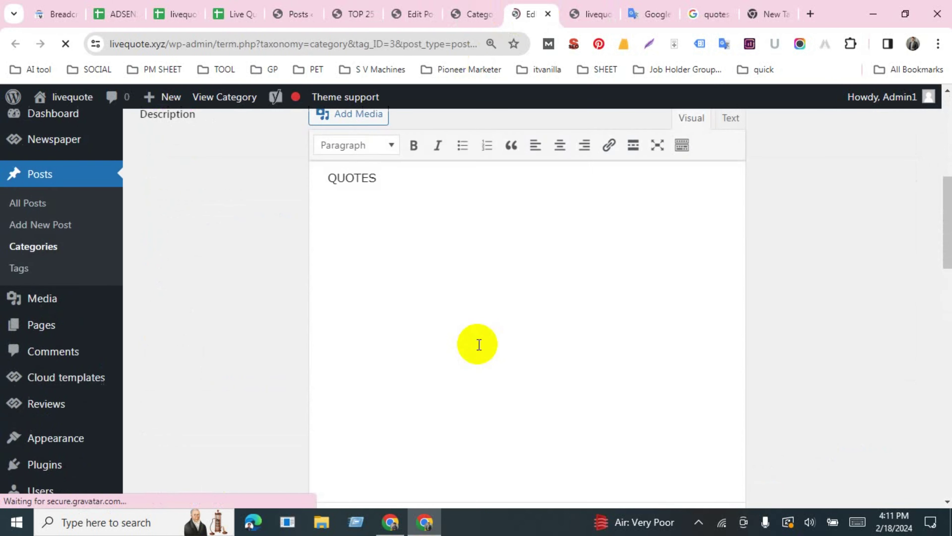
double_click(347, 268)
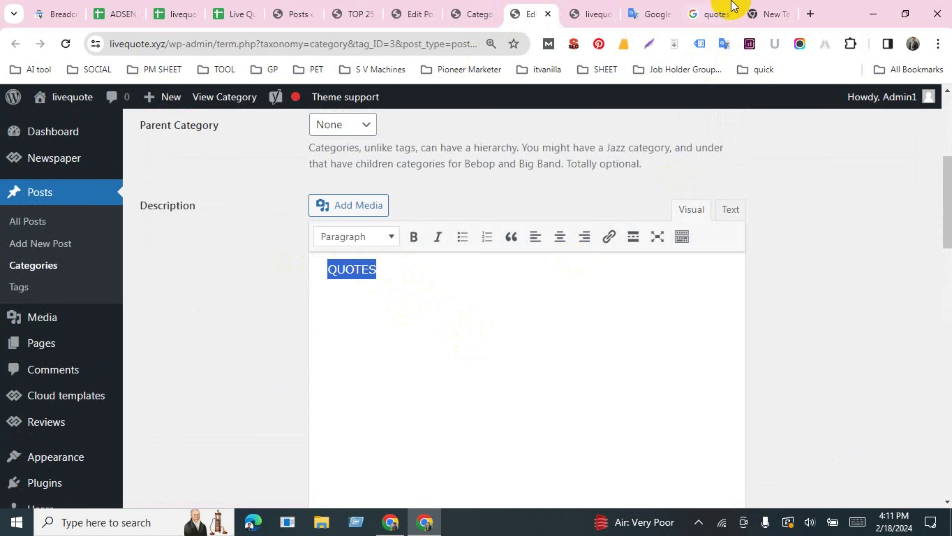
left_click(708, 12)
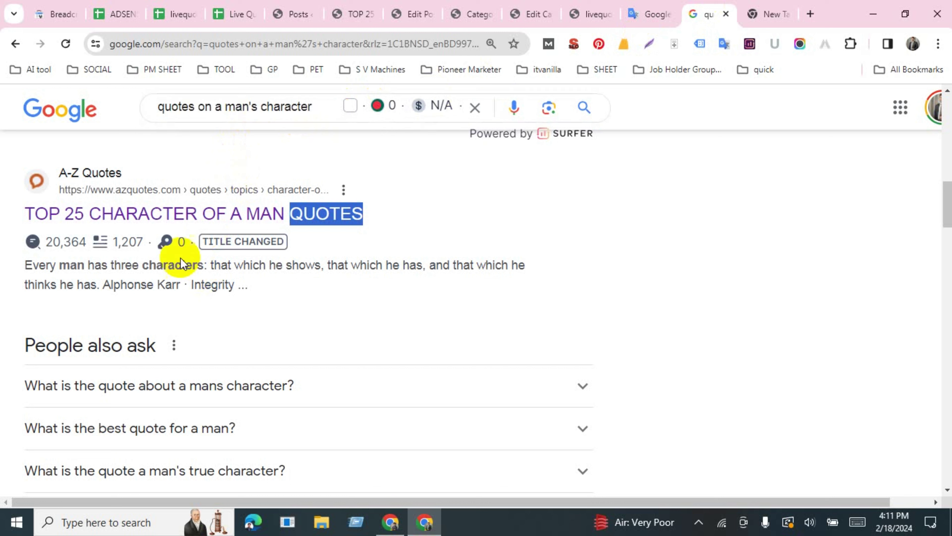
Paste the Google snippet quote about every man having three characters into Google Translate's source box
left_click_drag(104, 284, 20, 276)
key("ctrl+c")
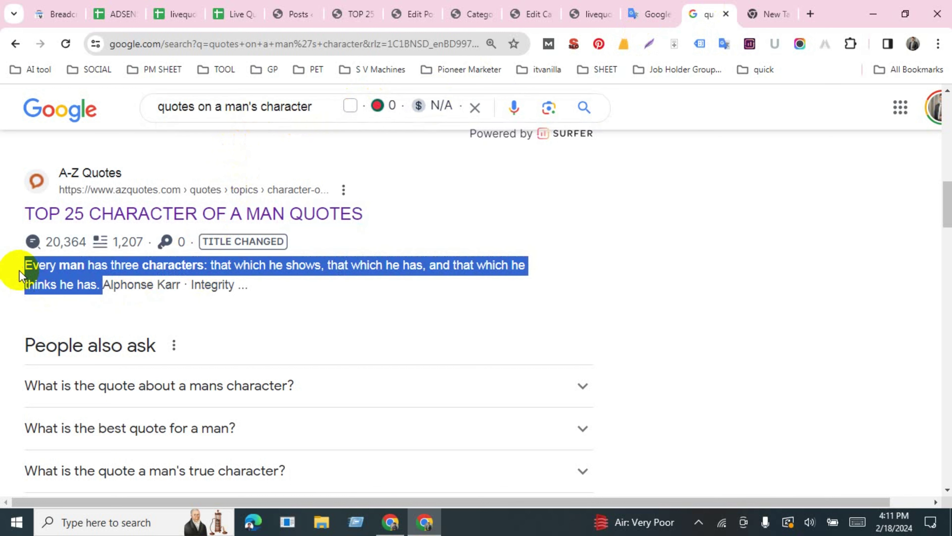
left_click(652, 12)
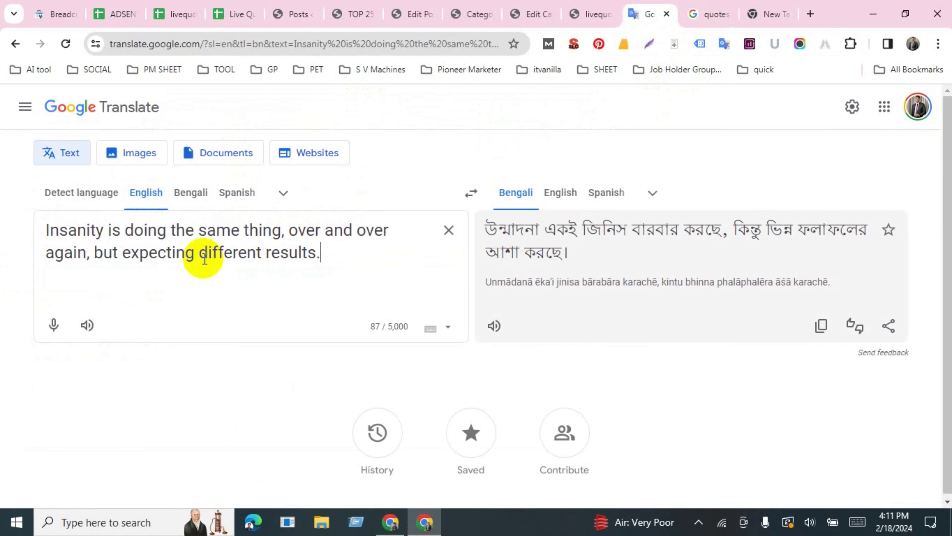
key("ctrl+a")
key("ctrl+v")
Select lines of the pasted quote in Google Translate, then go back to the WordPress post editor
left_click(205, 249)
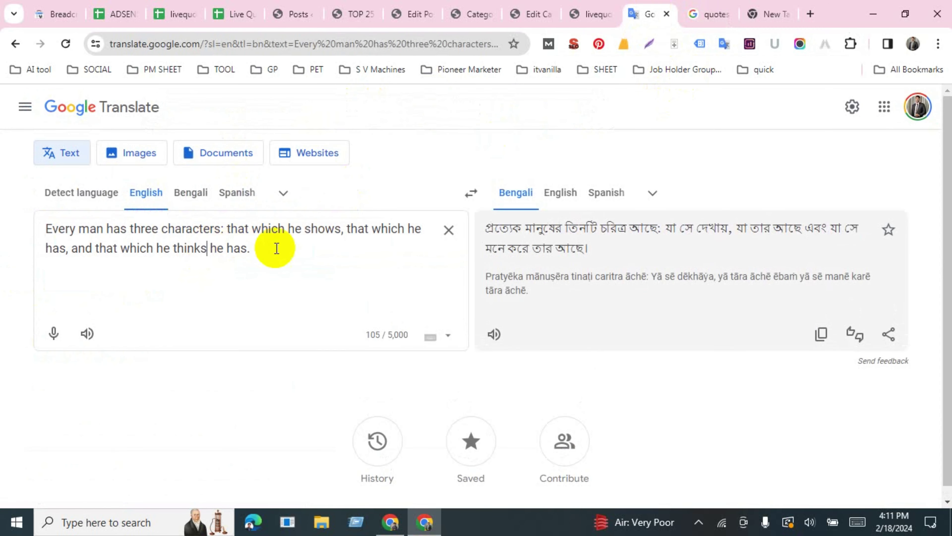
left_click_drag(277, 248, 45, 229)
left_click(195, 229)
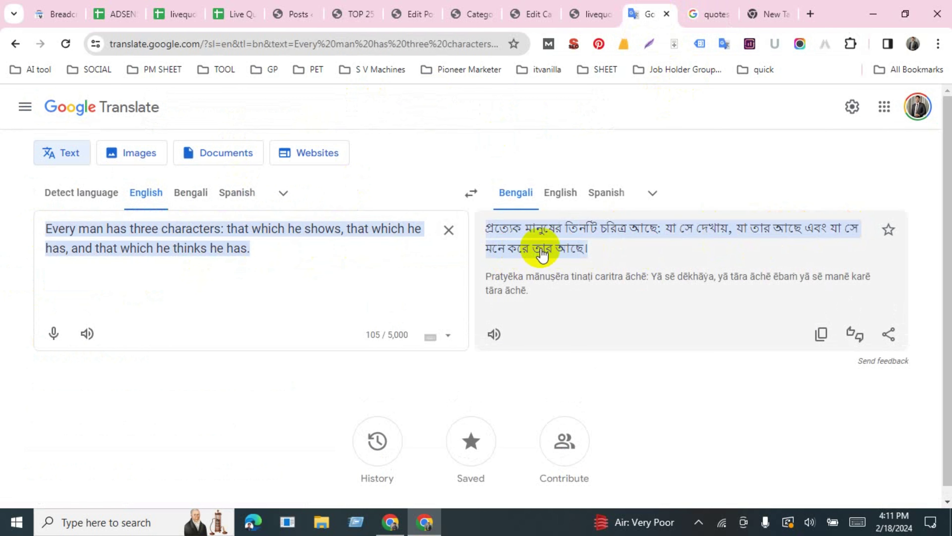
left_click_drag(251, 248, 47, 244)
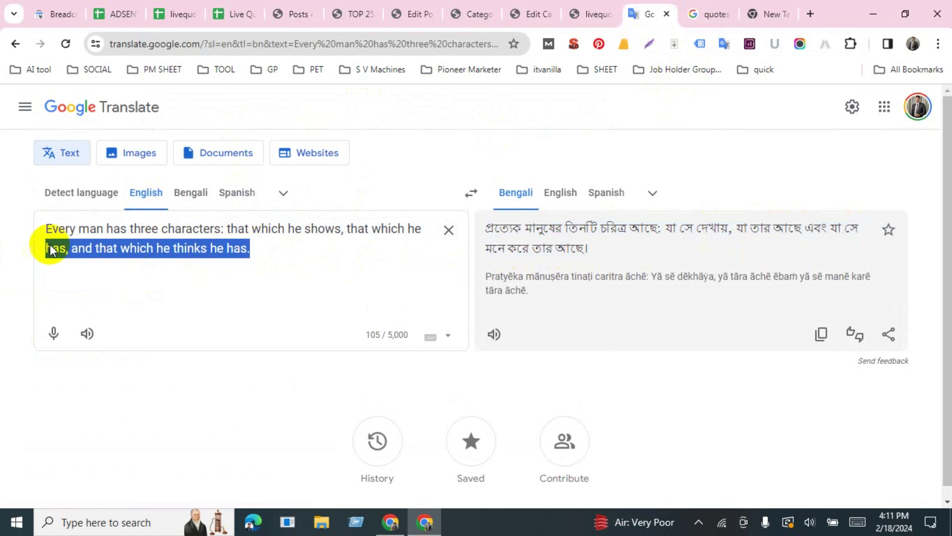
left_click(259, 244)
left_click_drag(259, 245, 42, 232)
key("ctrl+c")
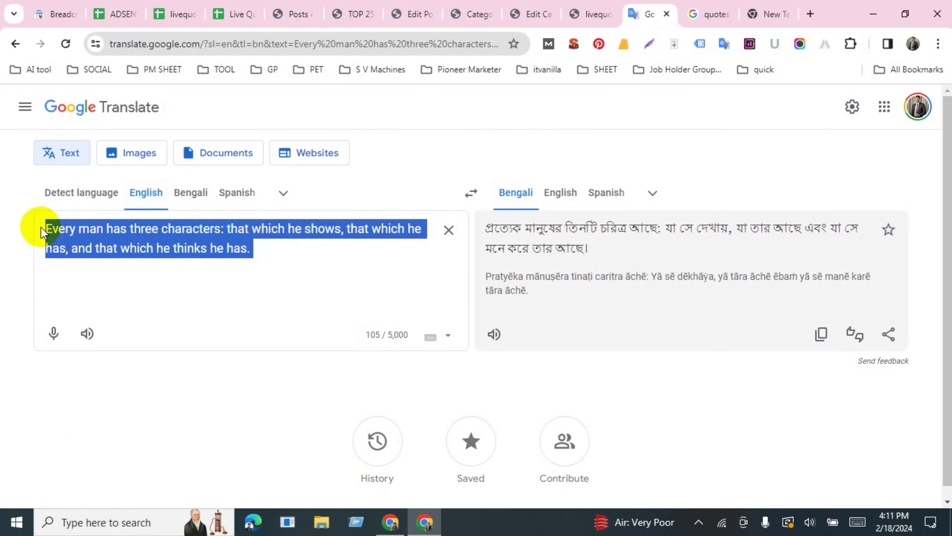
left_click(419, 14)
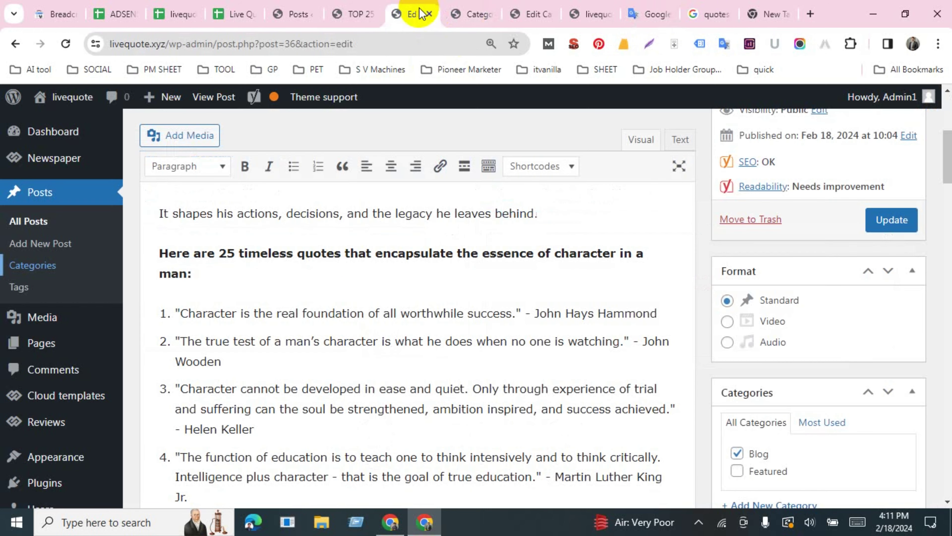
Paste the three-characters quote into the QUOTES description and bold its opening phrase 'Every man has three characters:'
left_click(538, 15)
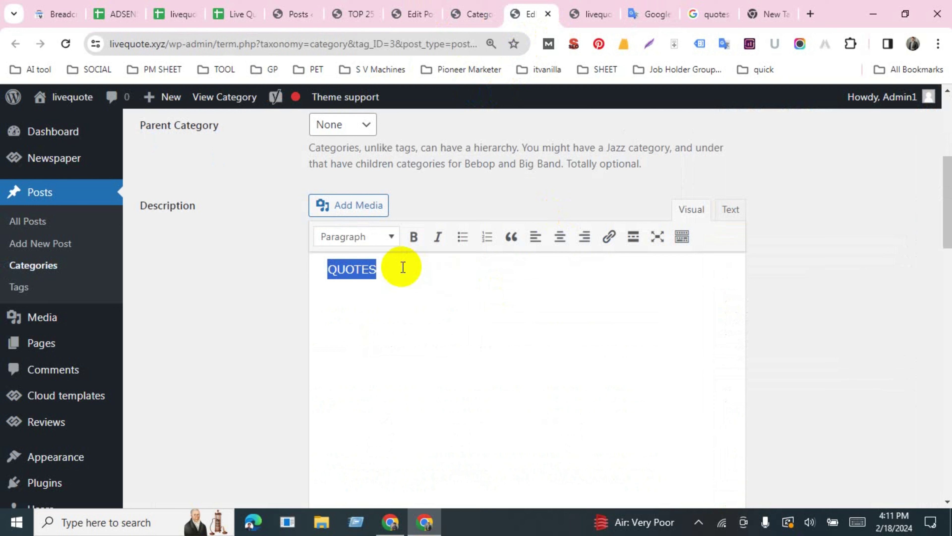
key("ctrl+v")
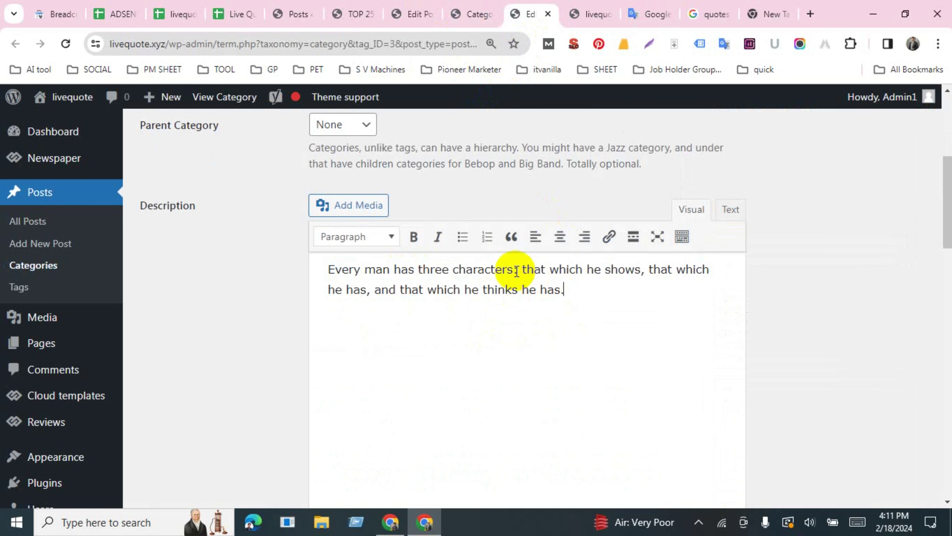
left_click_drag(517, 271, 297, 277)
left_click(413, 236)
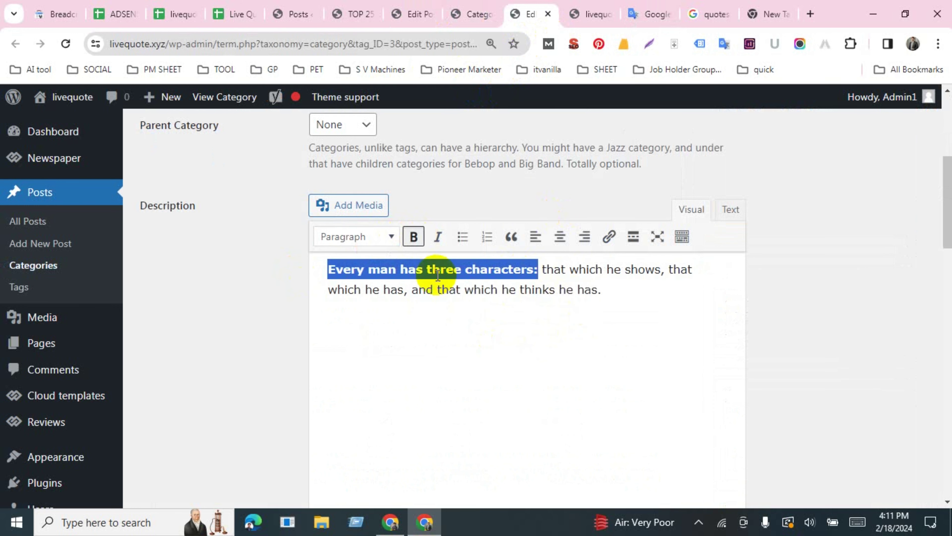
left_click(438, 287)
Prefix the category description with QUOTES, inserted just before 'Every'
scroll(452, 324, "down", 8)
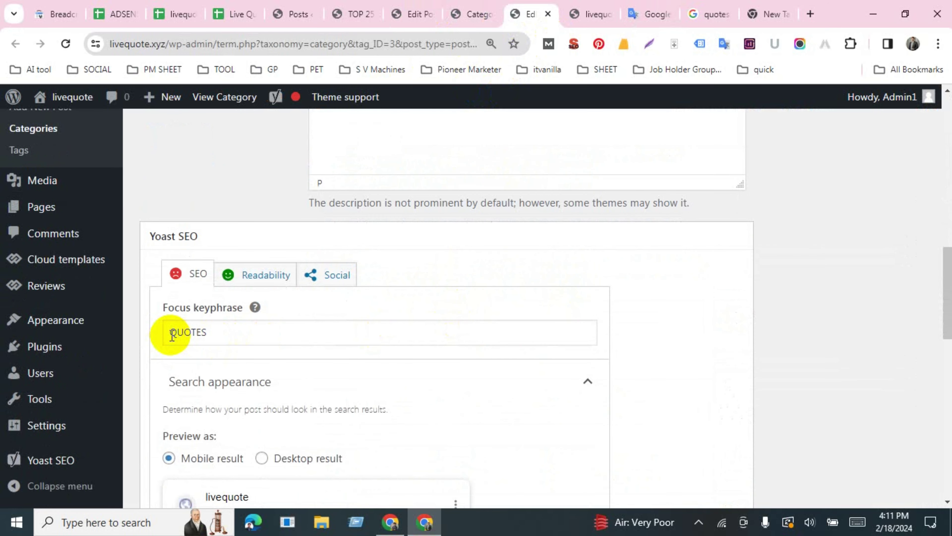
scroll(266, 333, "down", 5)
scroll(265, 333, "up", 7)
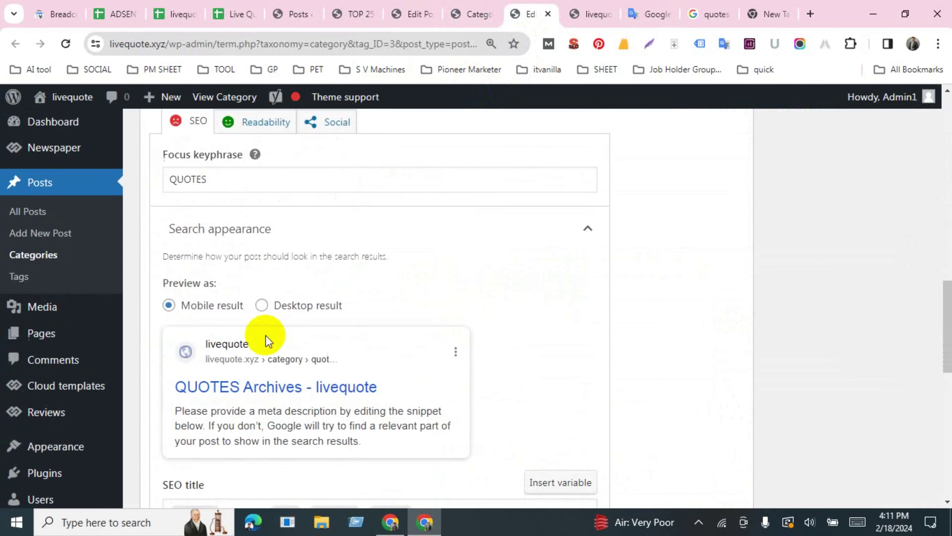
scroll(279, 328, "up", 2)
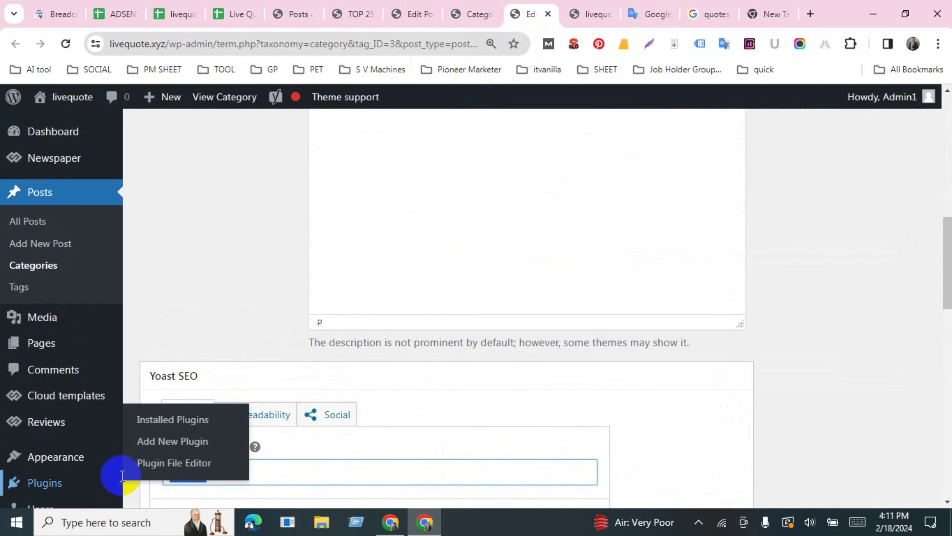
key("ctrl+f")
type("QUOTES")
key("Return")
scroll(628, 398, "up", 20)
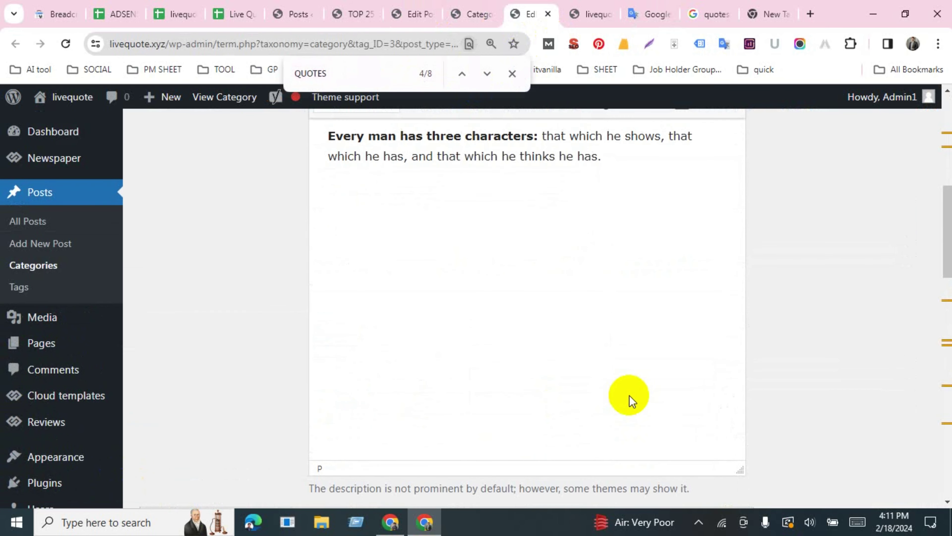
scroll(627, 398, "down", 6)
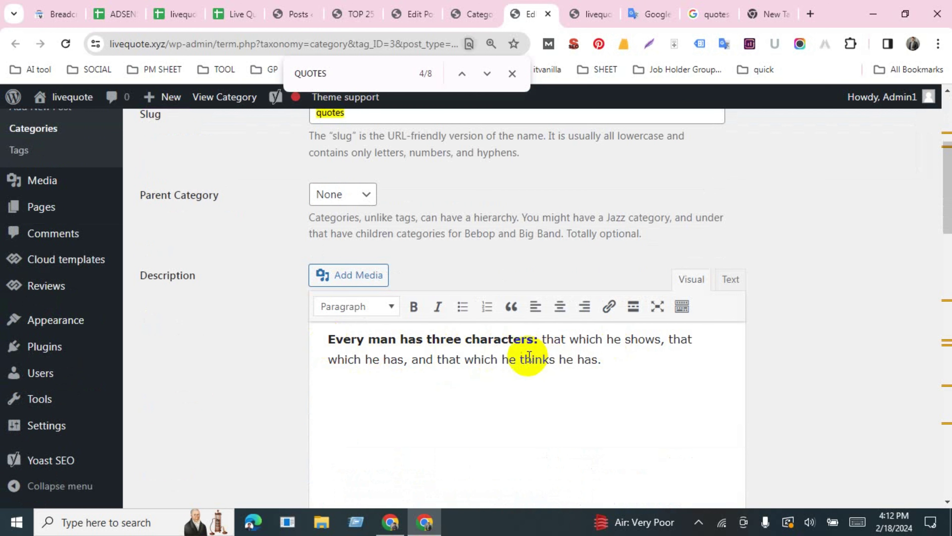
left_click(328, 339)
type("QUOTES")
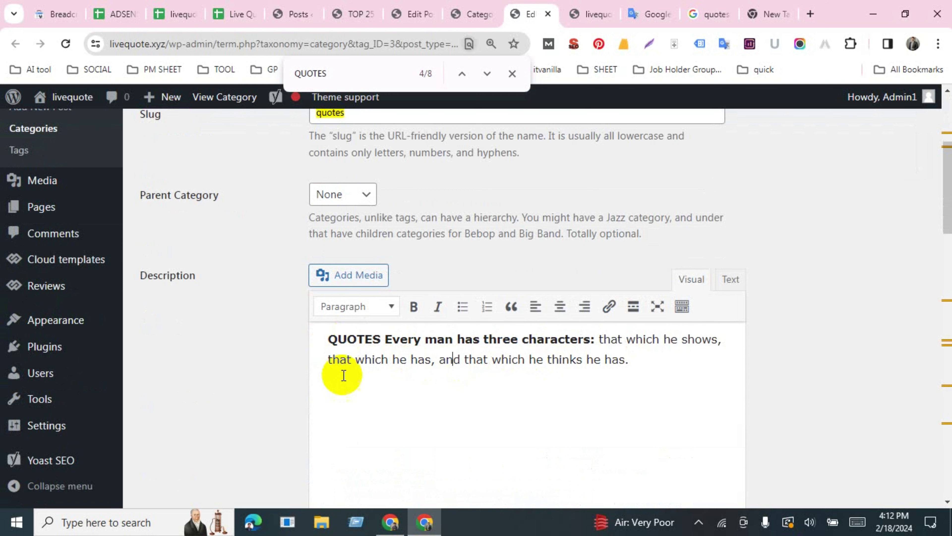
Check Yoast's readability tab, then paste QUOTES into the Yoast meta description field
scroll(339, 376, "down", 8)
left_click(240, 276)
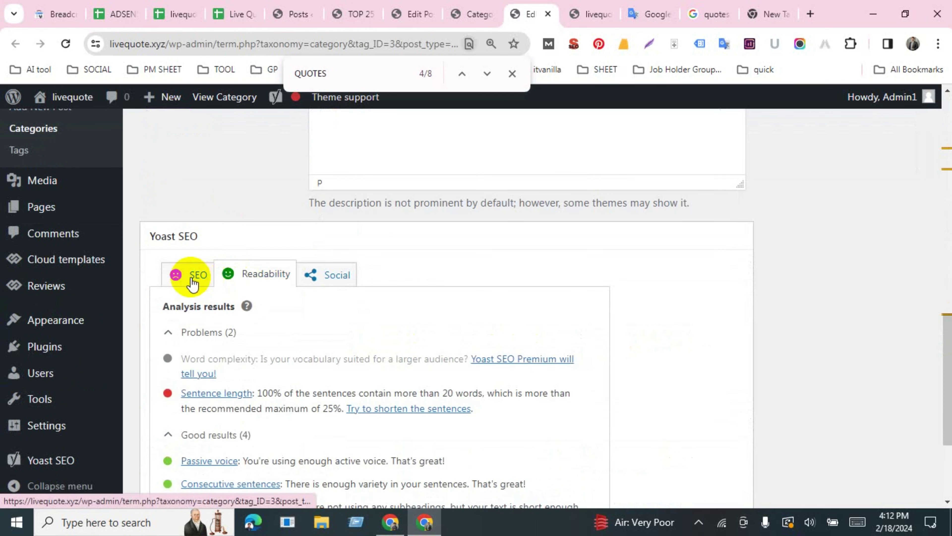
left_click(188, 275)
scroll(278, 335, "down", 6)
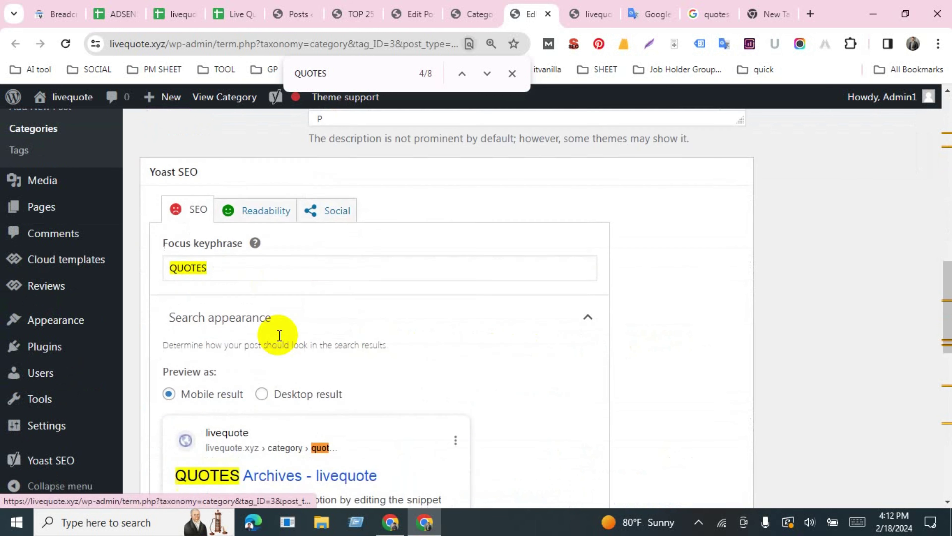
scroll(278, 335, "down", 5)
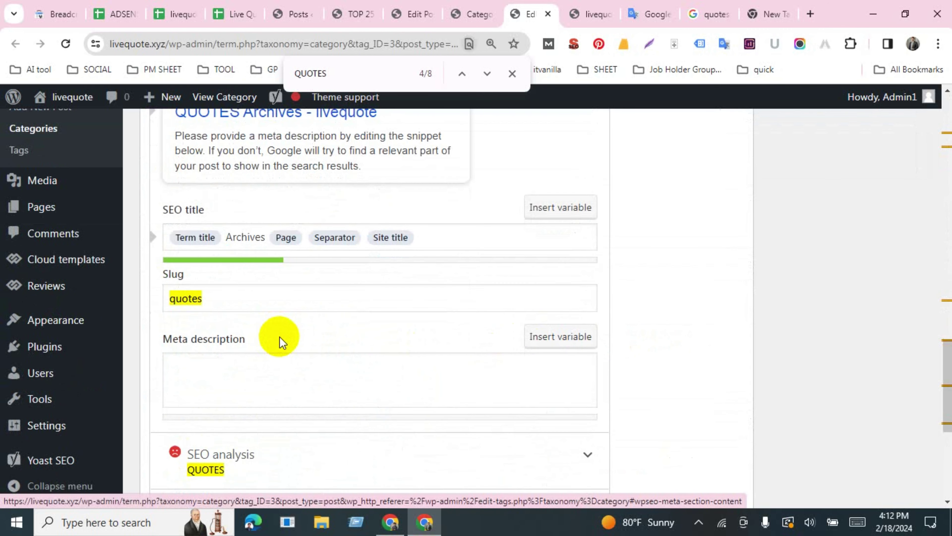
left_click(240, 379)
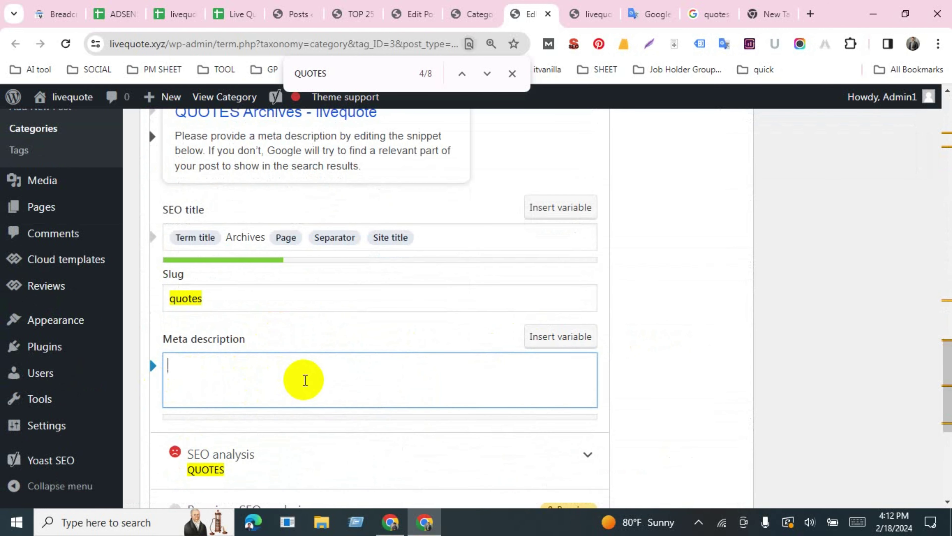
type("QUOTES")
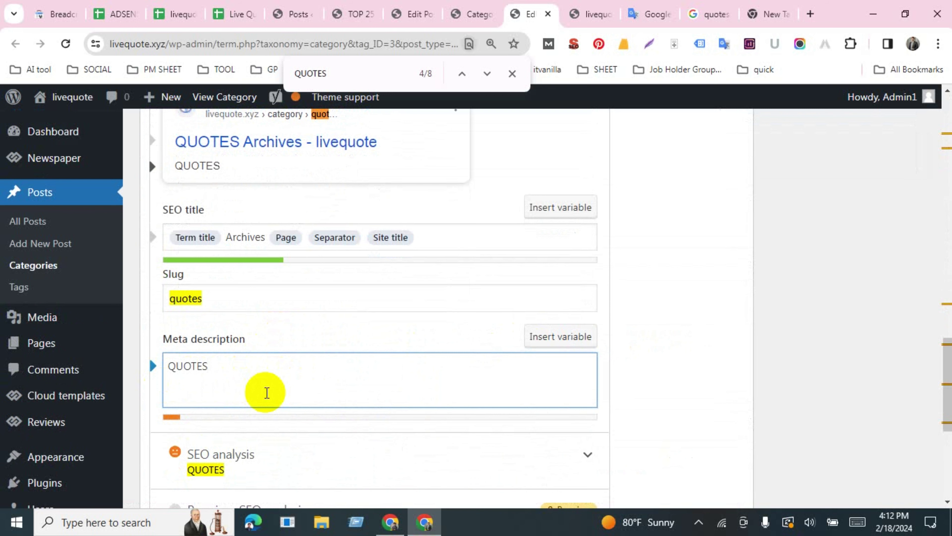
Replace the Yoast meta description with the full three-characters quote
scroll(267, 392, "up", 15)
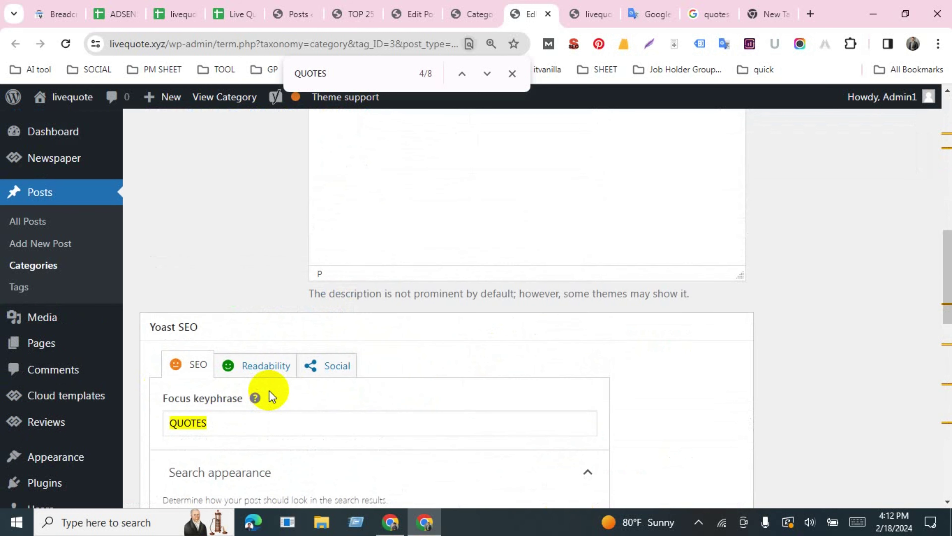
left_click_drag(654, 325, 327, 288)
key("ctrl+c")
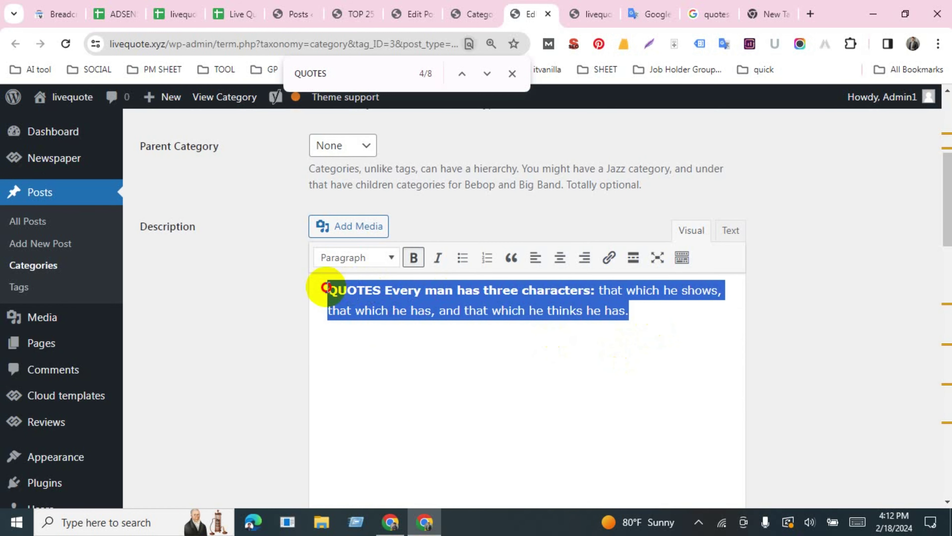
scroll(325, 346, "down", 15)
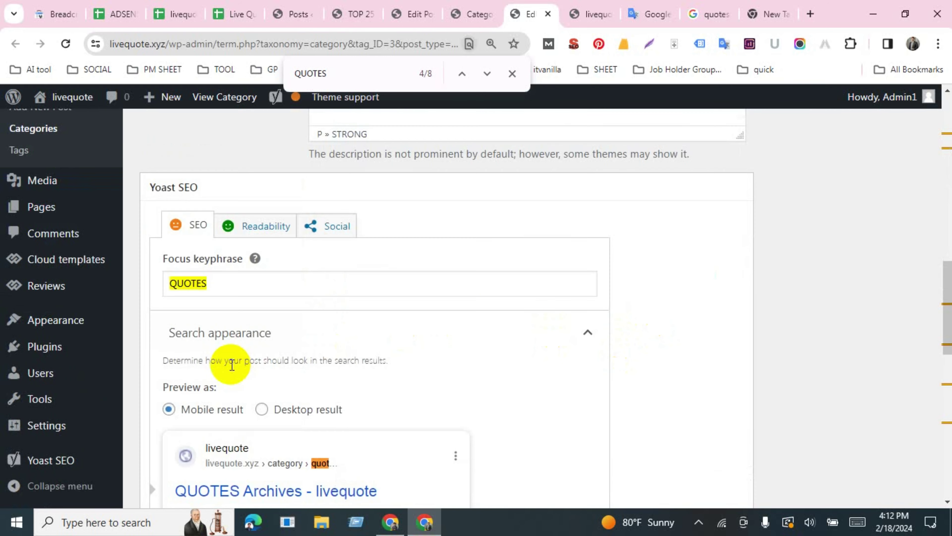
scroll(232, 364, "down", 5)
scroll(251, 341, "up", 4)
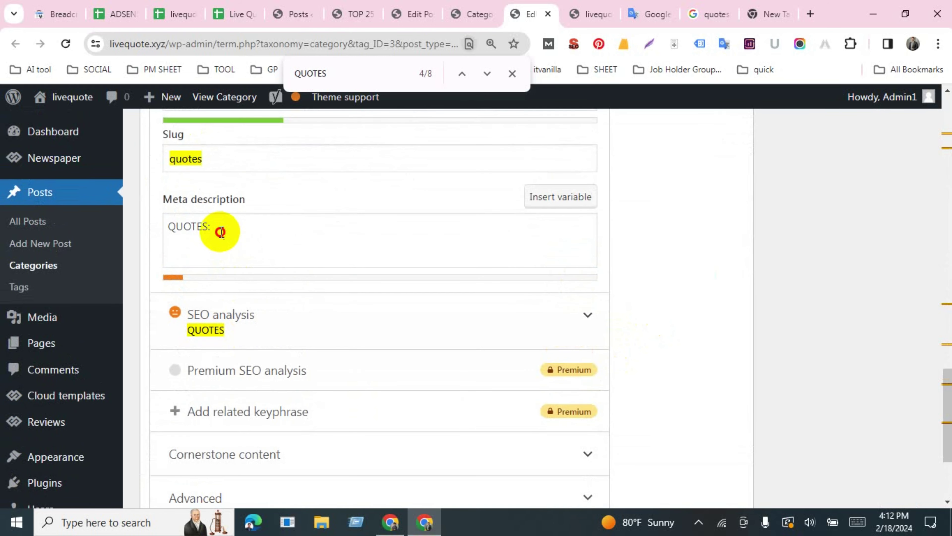
left_click_drag(219, 229, 158, 225)
key("ctrl+v")
left_click(704, 251)
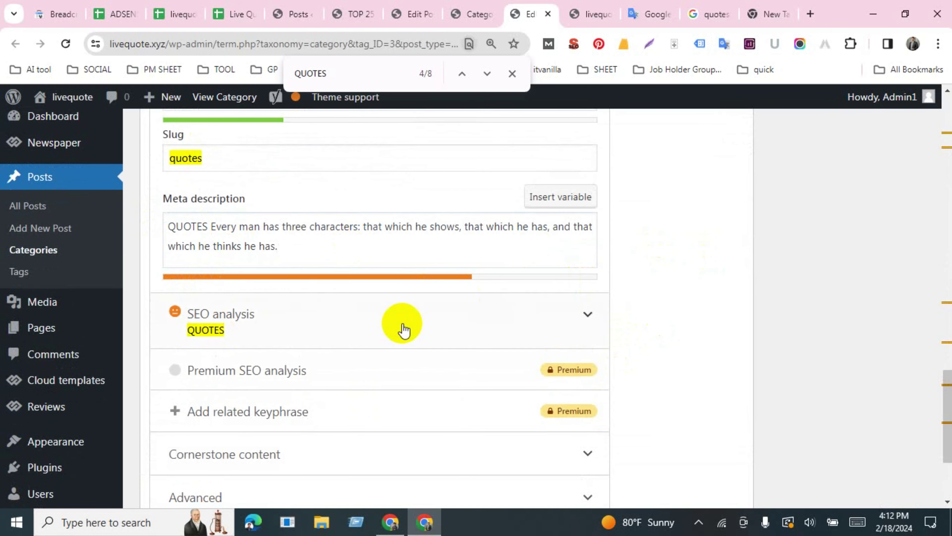
Review Yoast's SEO and readability analysis results for the QUOTES category
left_click(335, 338)
scroll(363, 351, "up", 12)
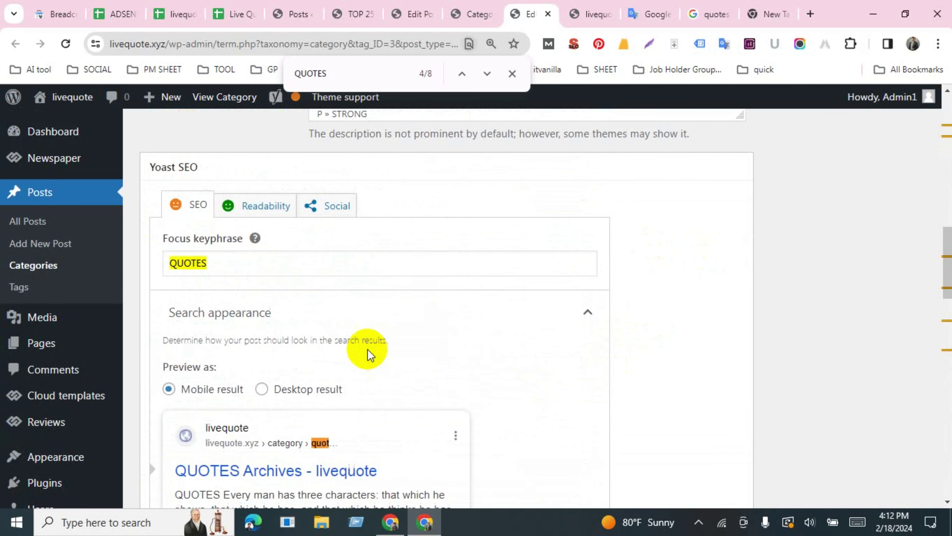
left_click(262, 349)
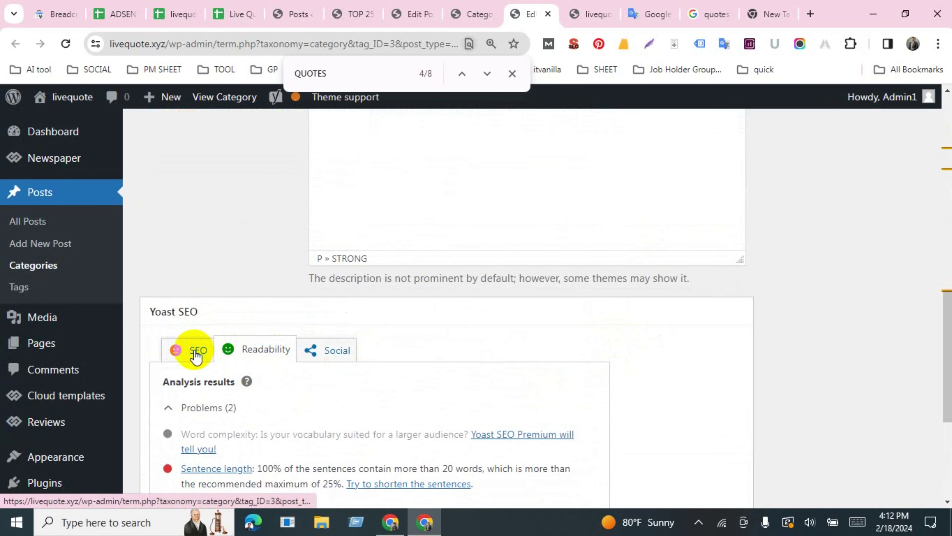
left_click(196, 356)
scroll(386, 373, "up", 8)
left_click(445, 363)
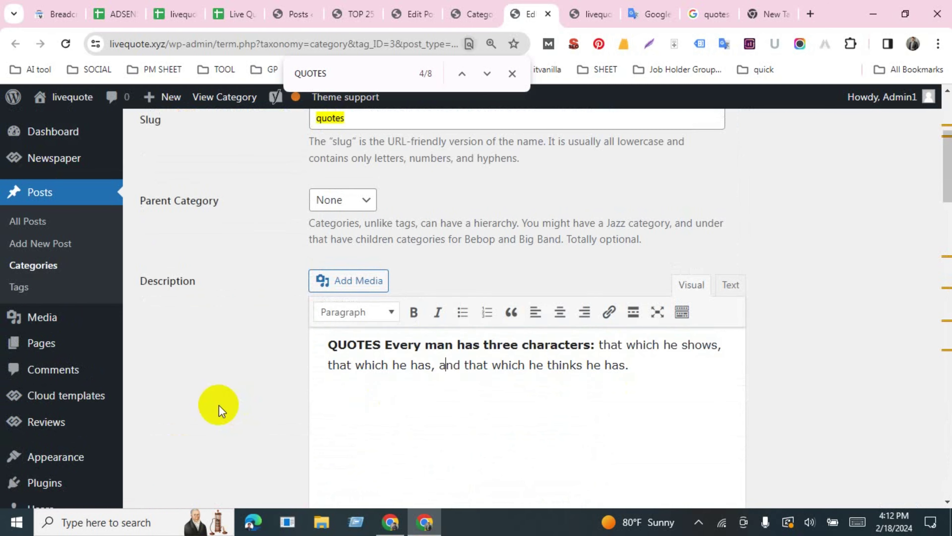
scroll(218, 405, "down", 20)
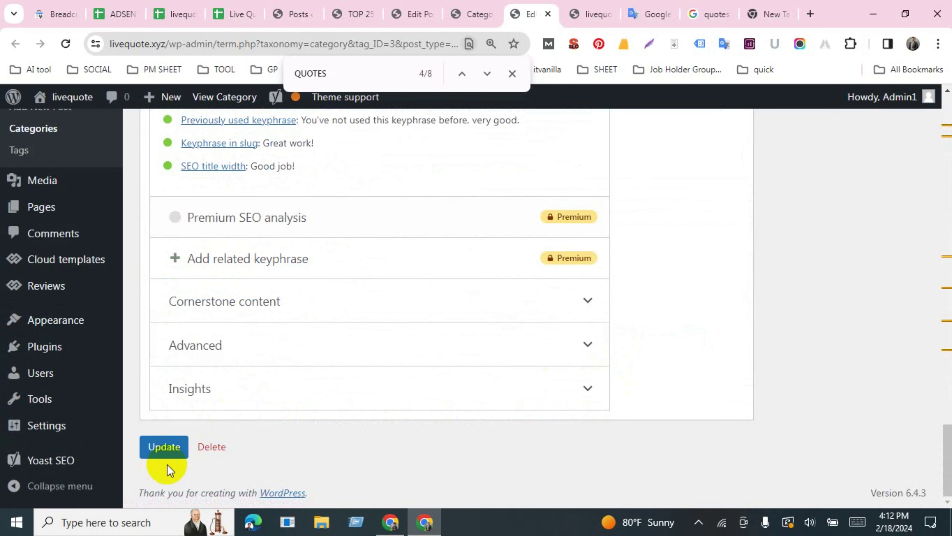
Save the QUOTES category changes with Update and close the find bar
left_click(164, 447)
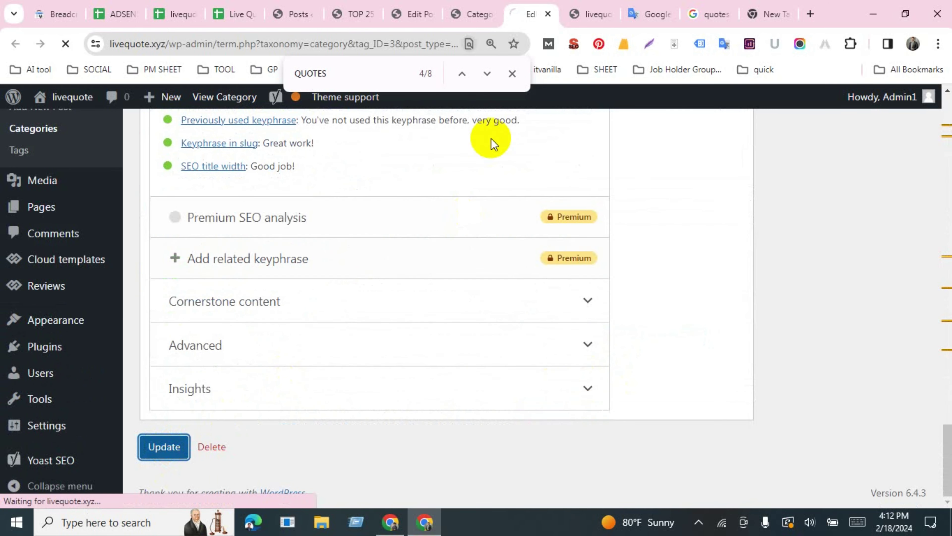
left_click(512, 73)
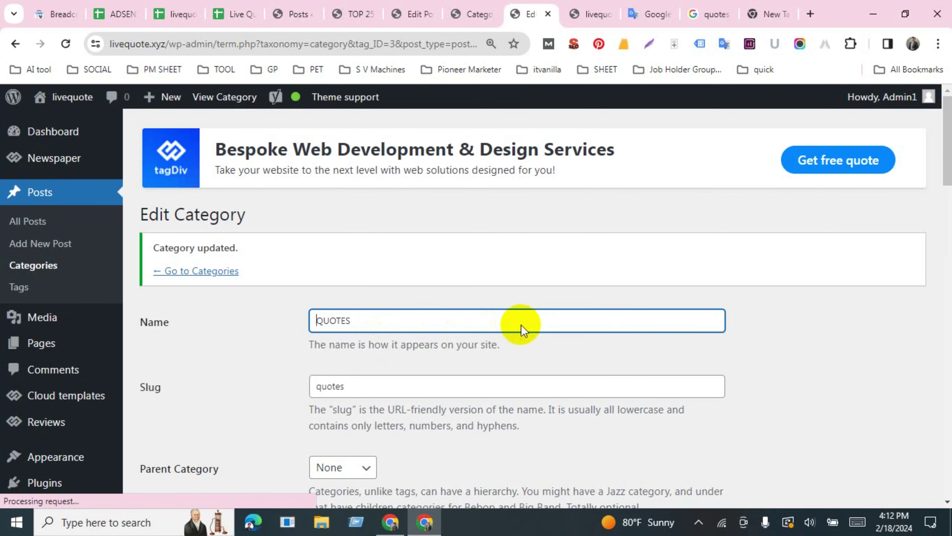
scroll(521, 325, "down", 2)
scroll(529, 353, "down", 10)
scroll(529, 352, "up", 12)
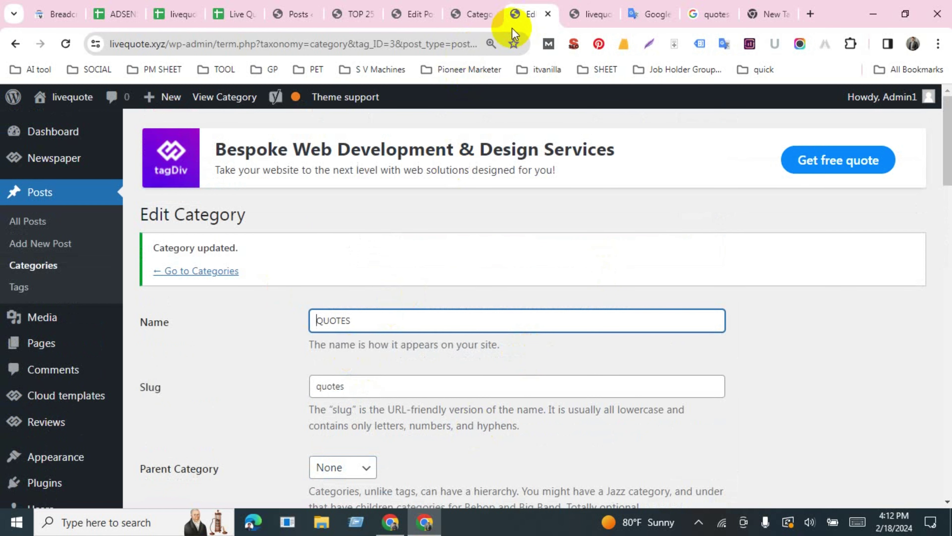
Reload the Categories list to confirm QUOTES shows the three-characters quote description
left_click(482, 15)
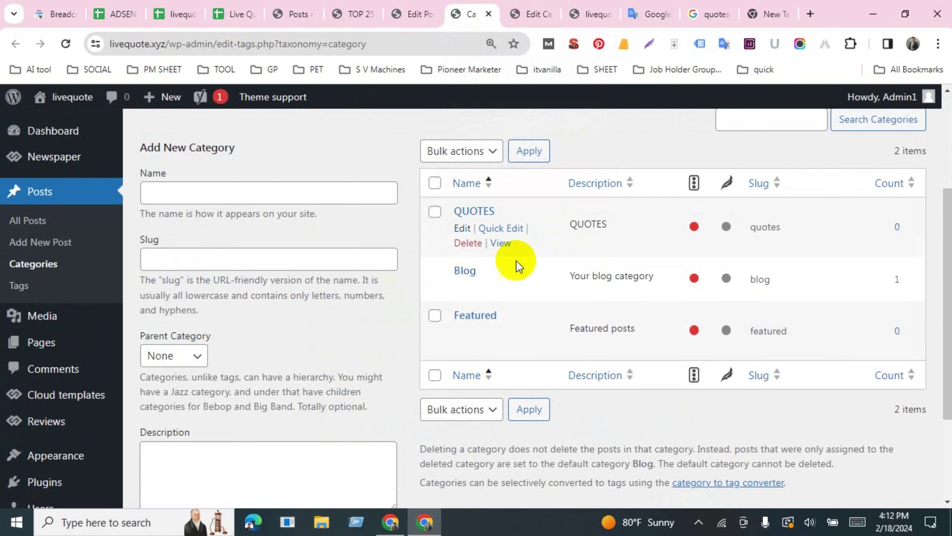
left_click(68, 44)
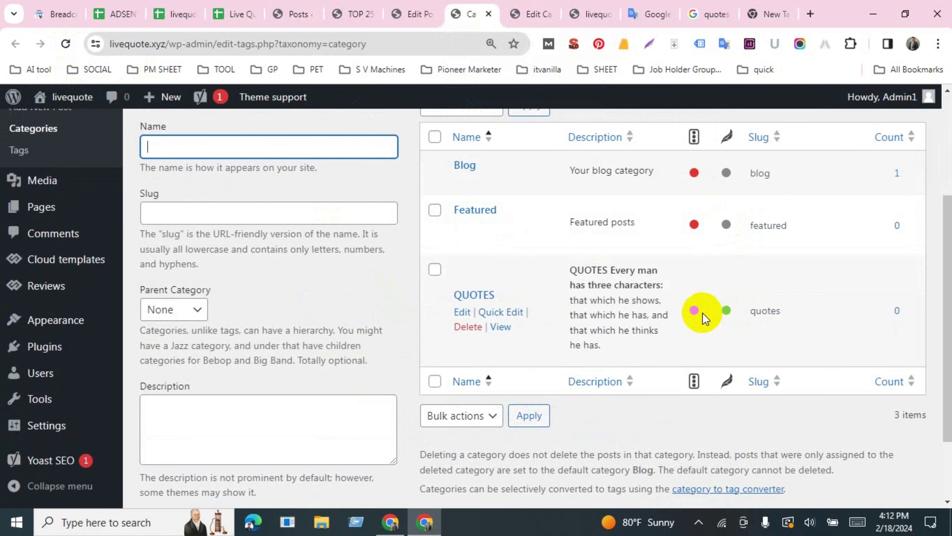
left_click_drag(748, 311, 797, 312)
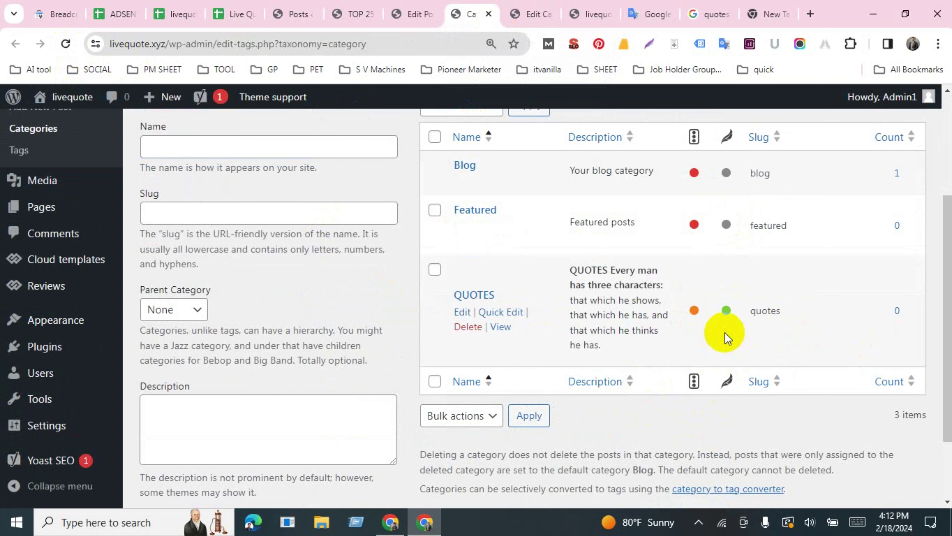
Open the Top 25 Character of a Man Quotes post editor and reload it so QUOTES appears
left_click(359, 17)
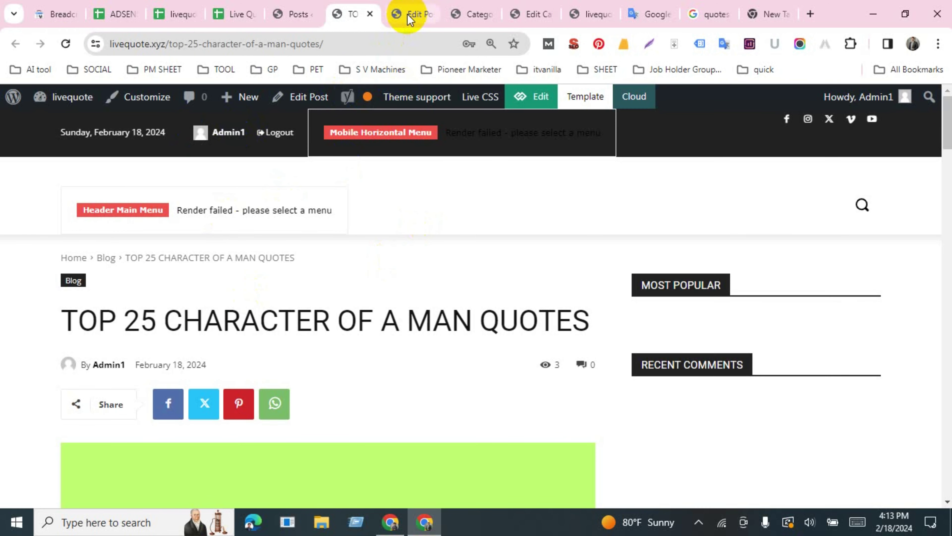
left_click(410, 15)
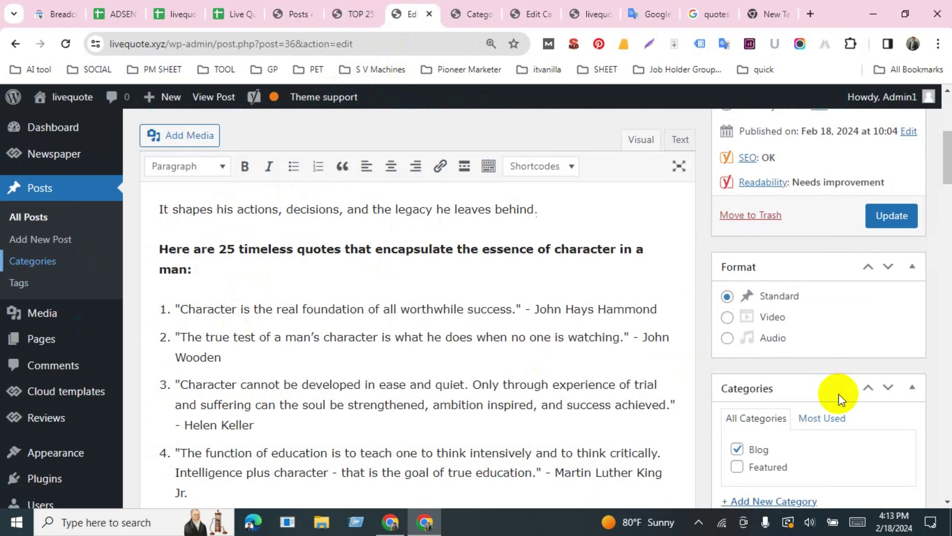
scroll(838, 394, "down", 2)
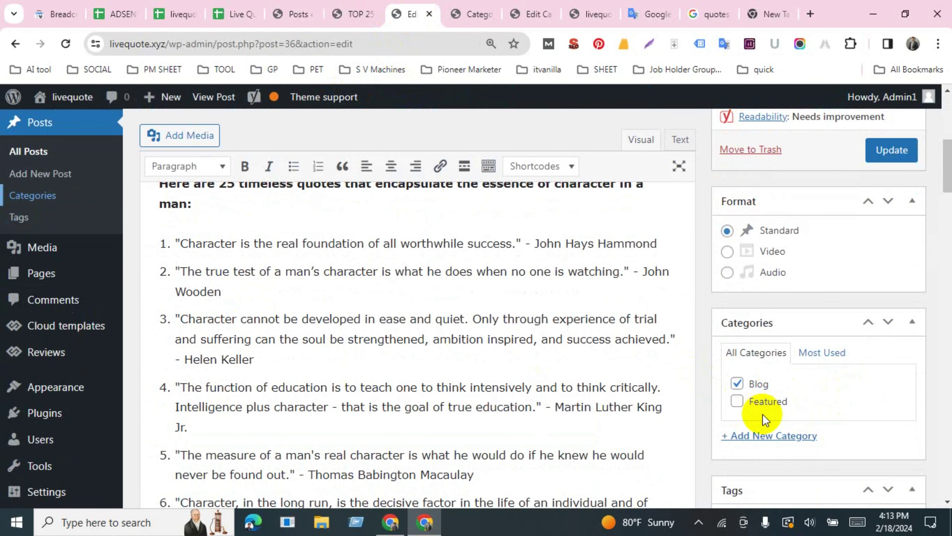
left_click(825, 354)
left_click(773, 355)
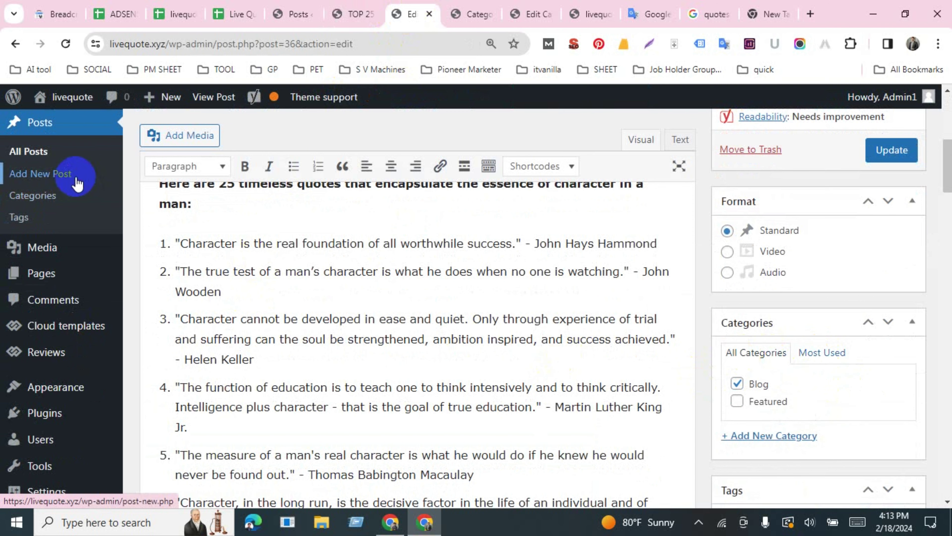
left_click(67, 44)
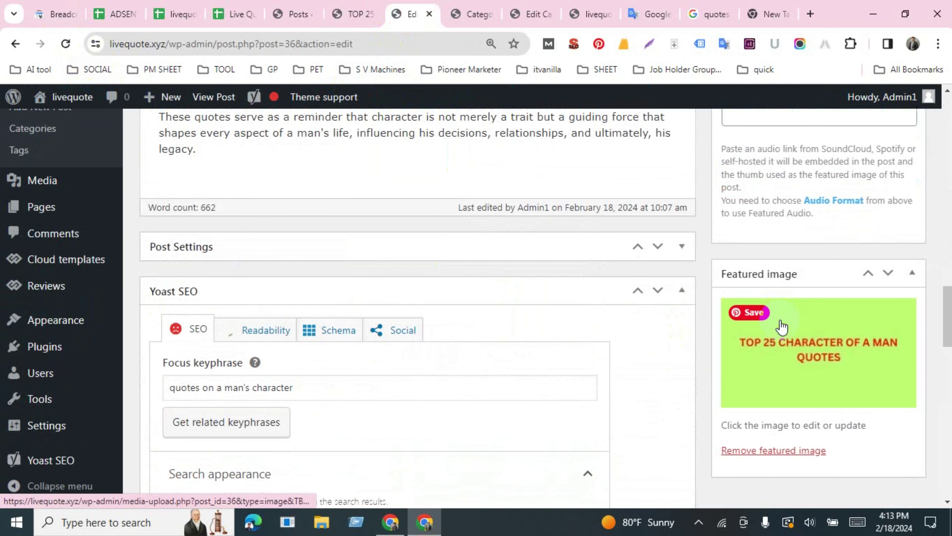
scroll(771, 295, "up", 10)
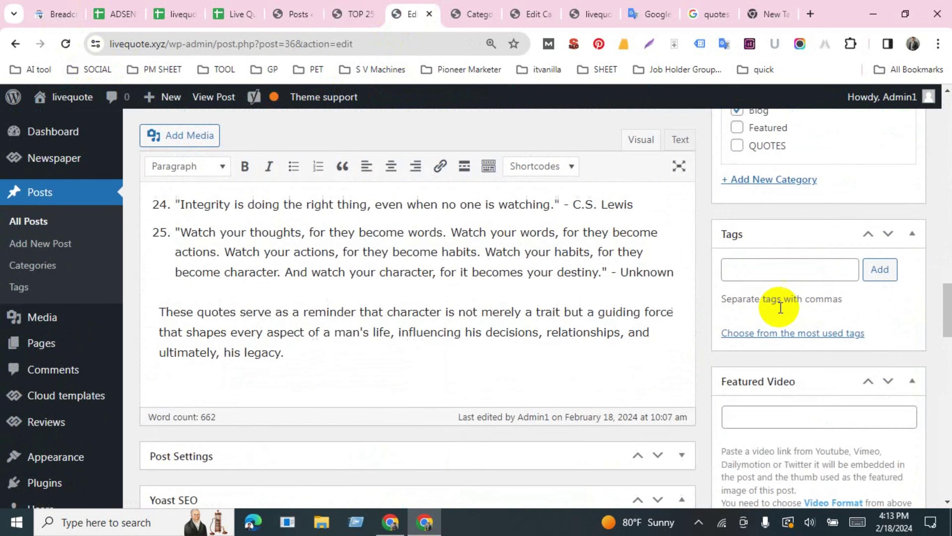
scroll(776, 322, "up", 4)
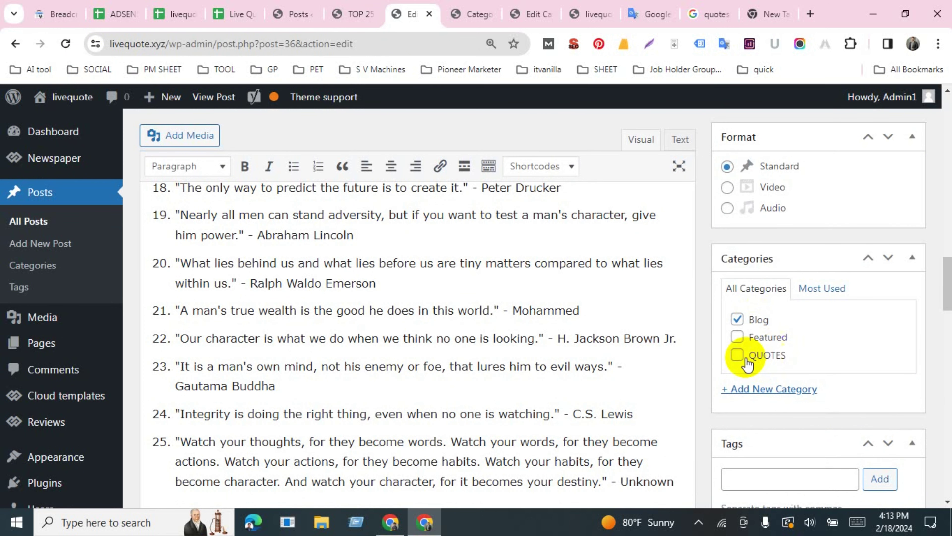
Assign the post to the QUOTES category instead of Blog and save the update
left_click(738, 355)
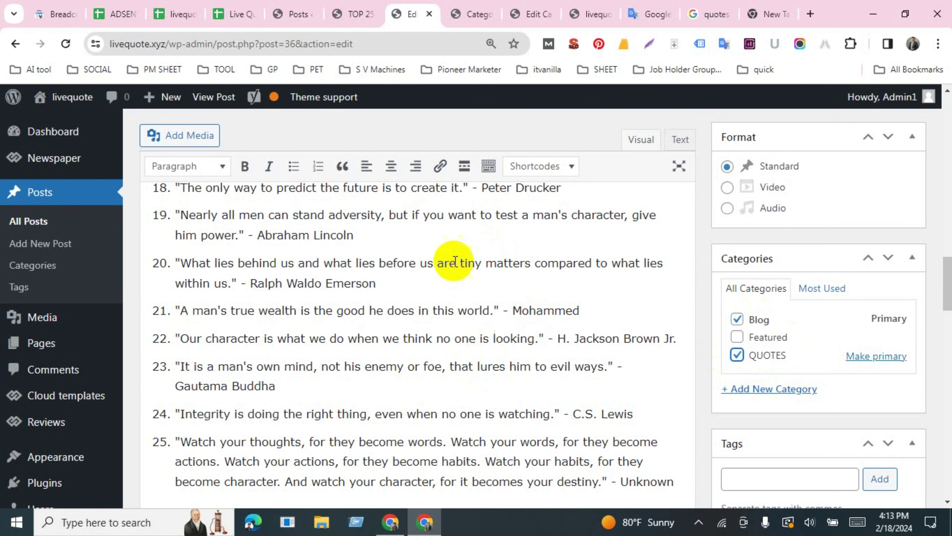
left_click(465, 321)
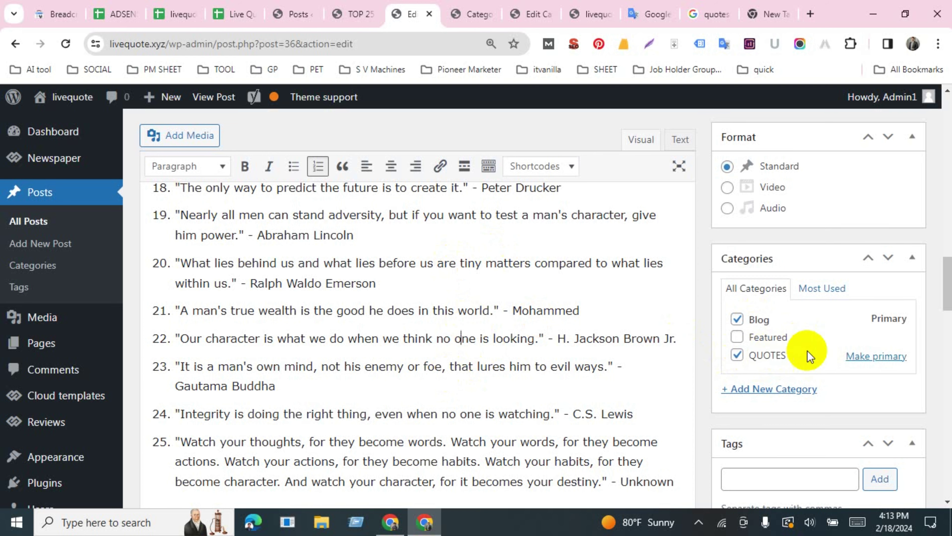
left_click(737, 321)
left_click(583, 366)
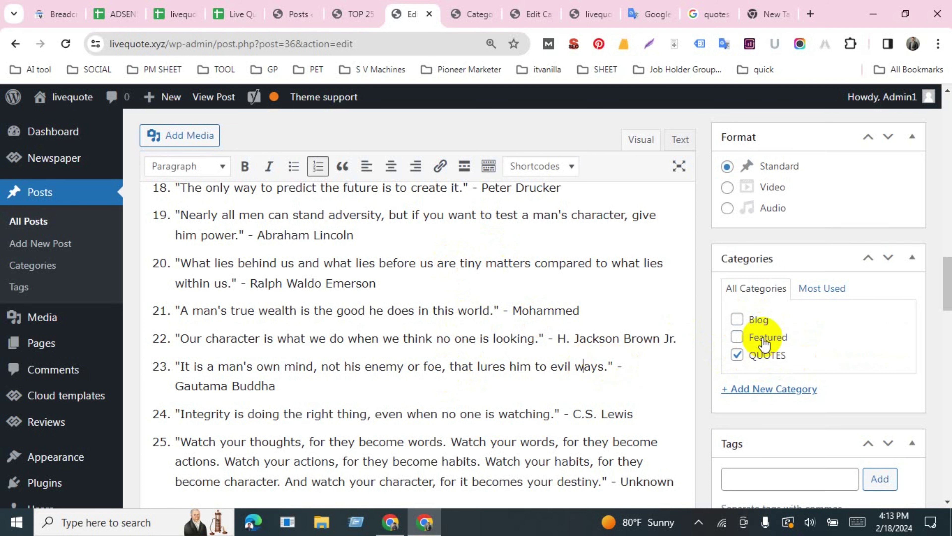
scroll(612, 229, "up", 5)
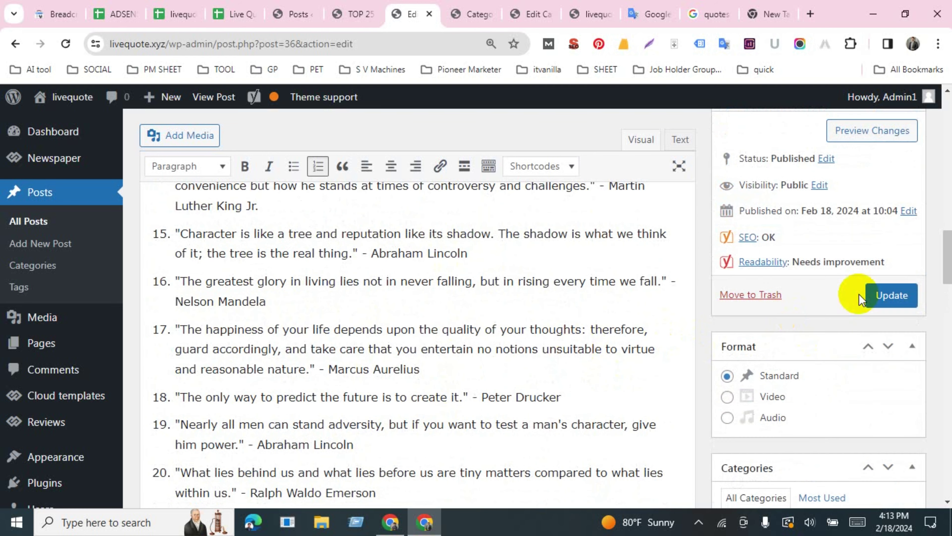
left_click(879, 298)
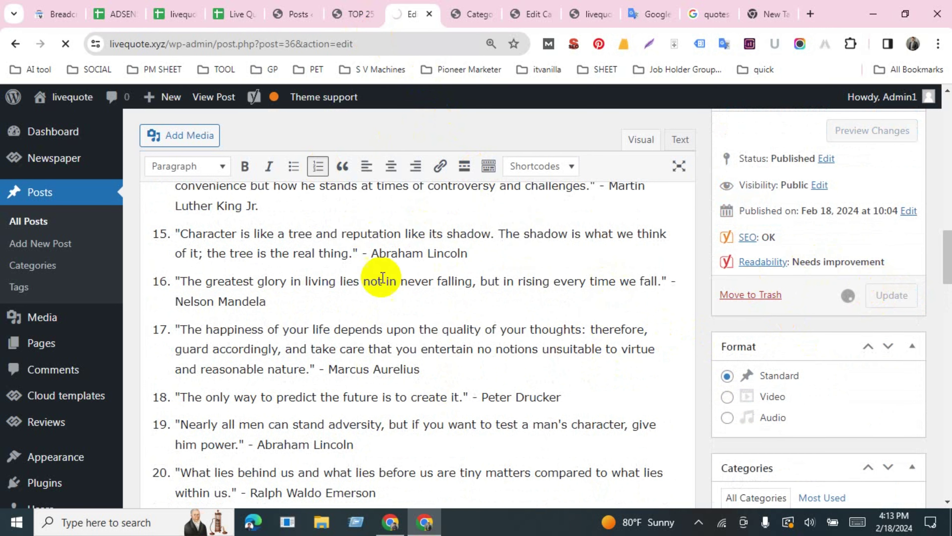
scroll(240, 206, "up", 5)
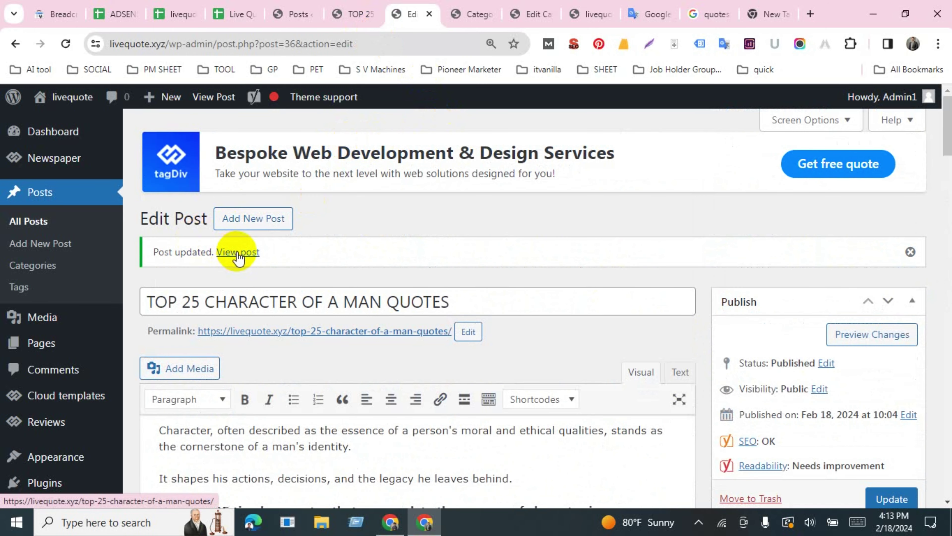
left_click(238, 252)
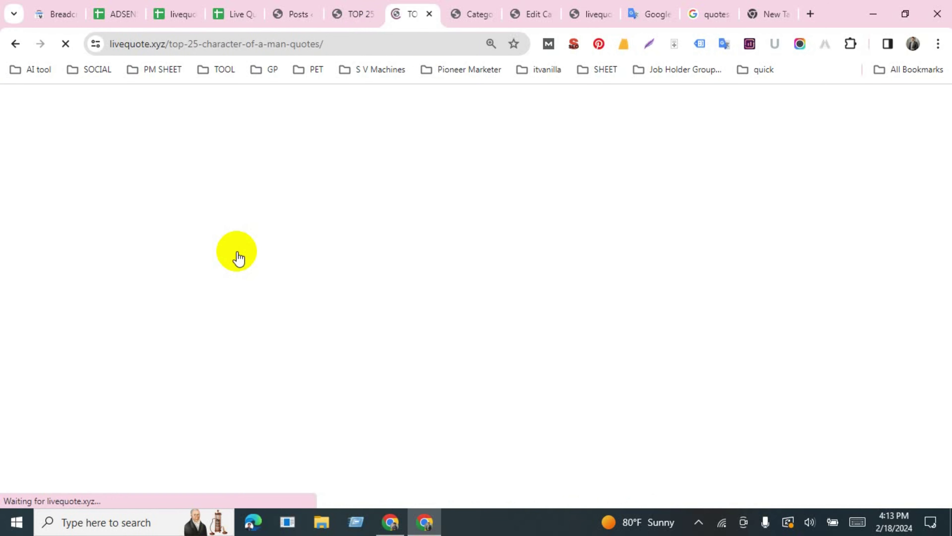
Scroll through the live quotes post and select its title
scroll(260, 298, "down", 3)
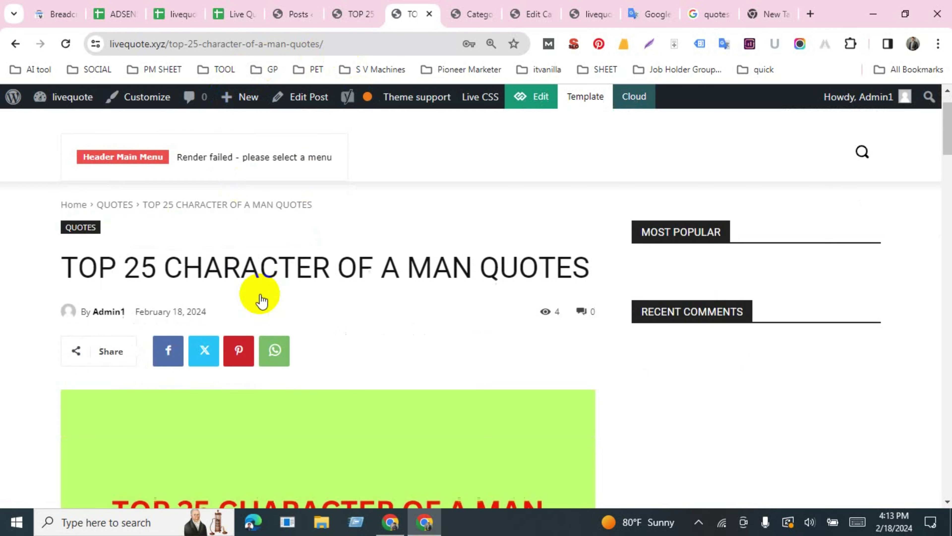
scroll(208, 280, "up", 1)
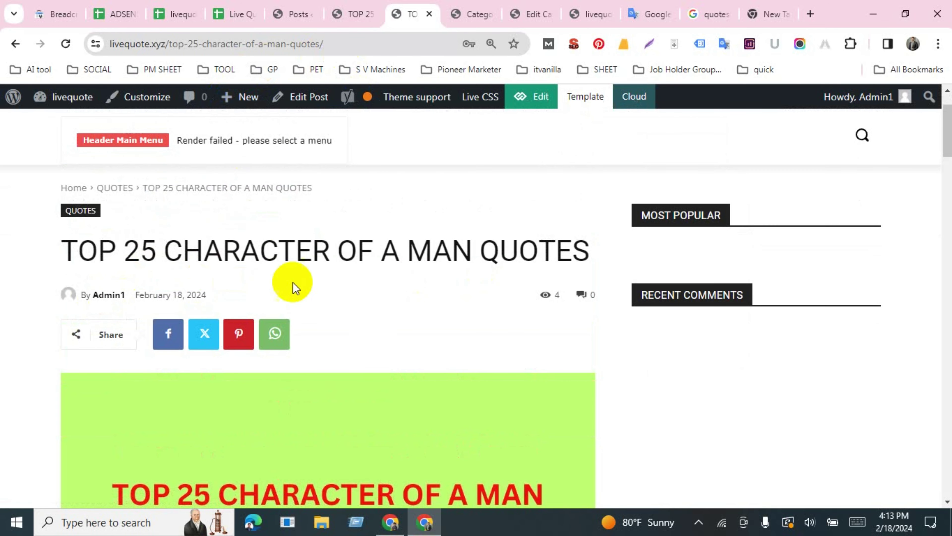
left_click_drag(58, 251, 336, 295)
scroll(336, 296, "down", 12)
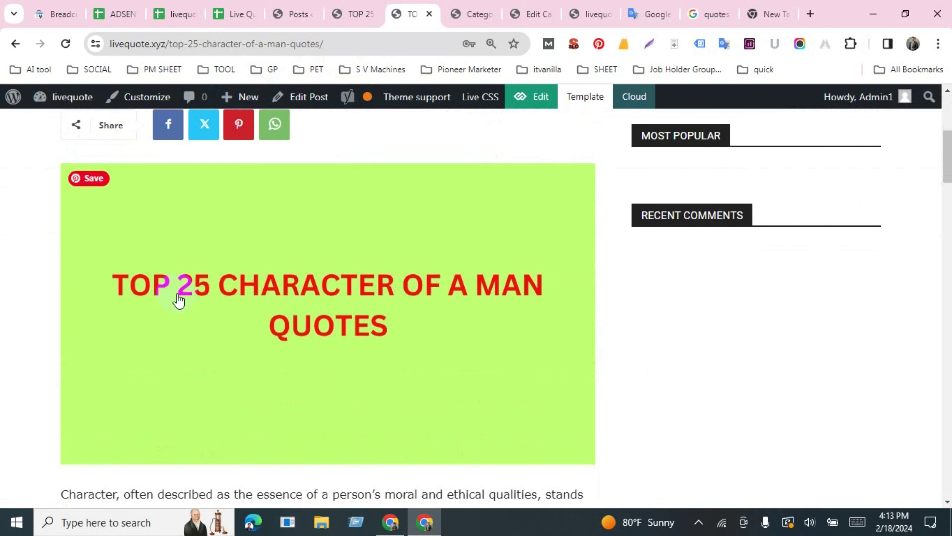
scroll(164, 310, "down", 20)
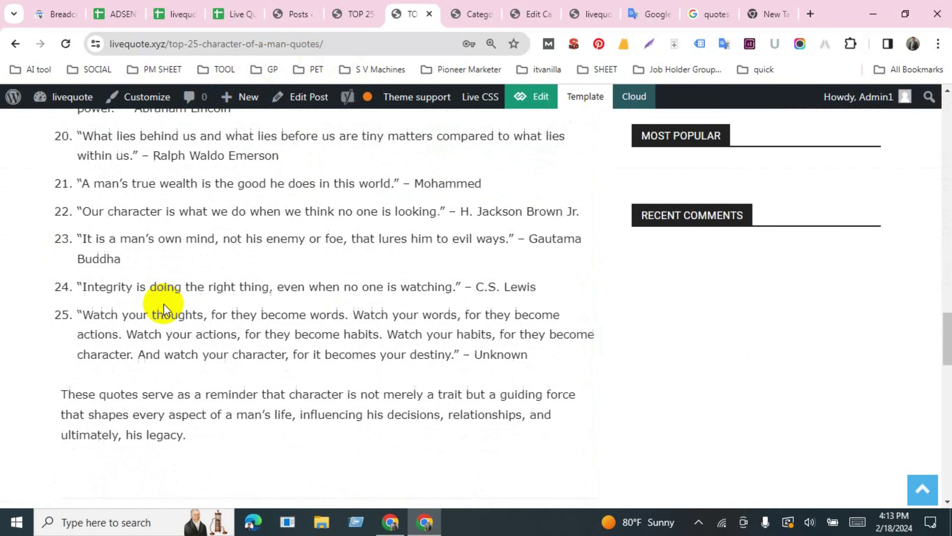
scroll(164, 305, "up", 20)
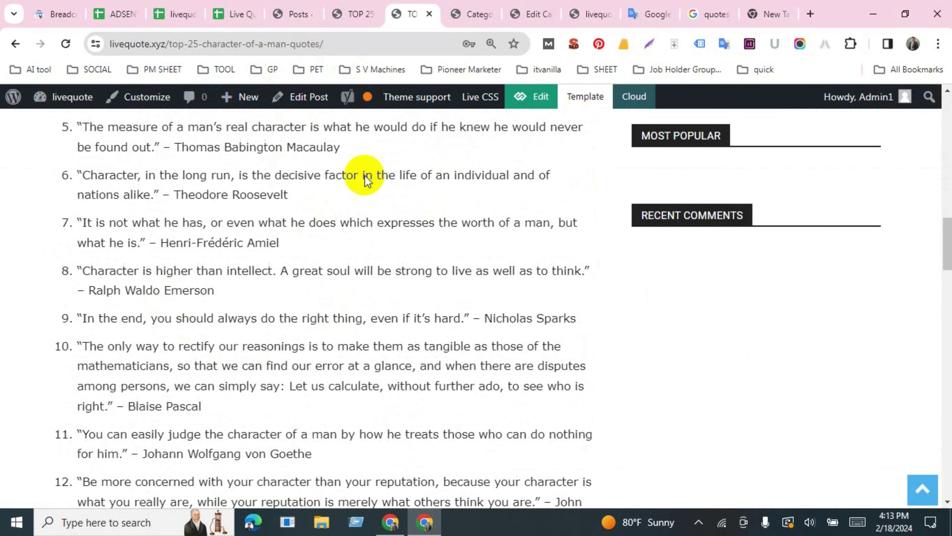
In the SEO extension's Summary, inspect the page's SEO title, meta description and H1 count
left_click(573, 45)
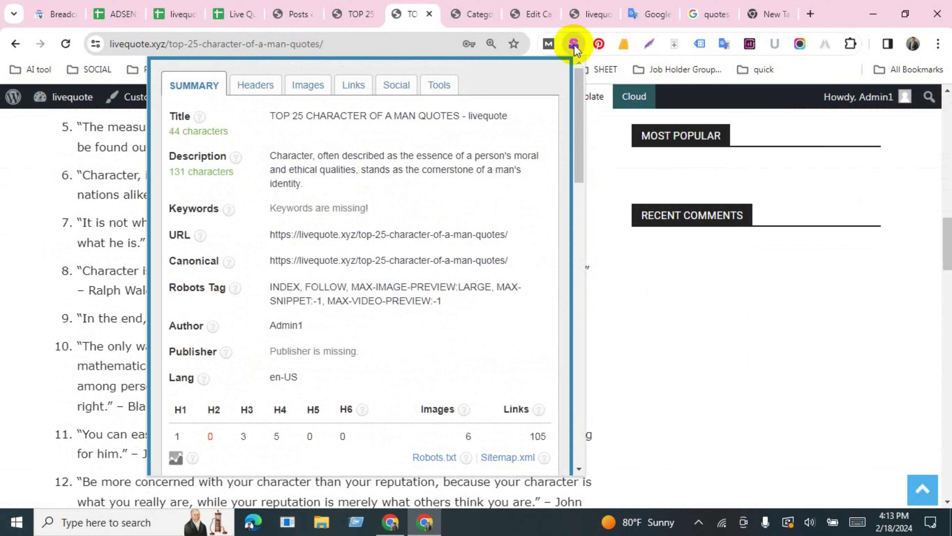
left_click_drag(267, 116, 508, 114)
left_click_drag(271, 161, 294, 186)
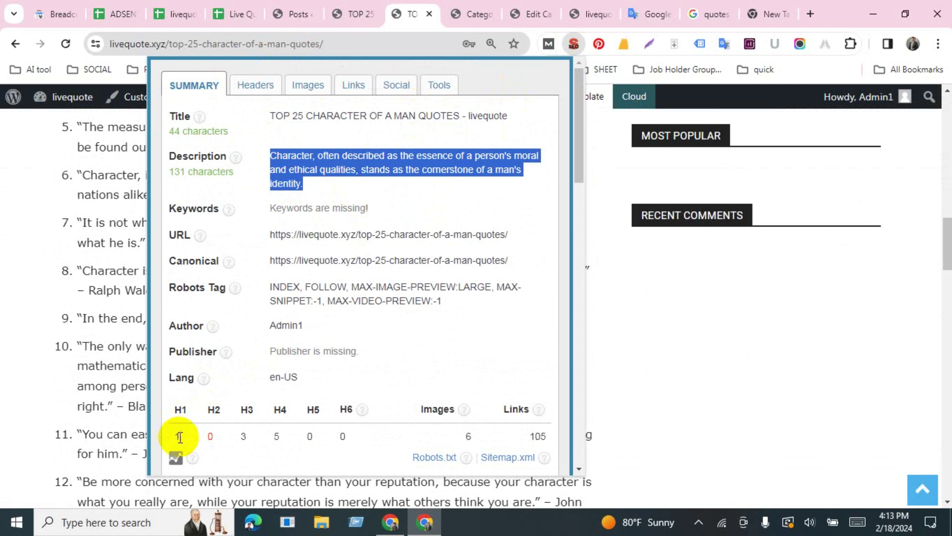
left_click_drag(183, 439, 174, 440)
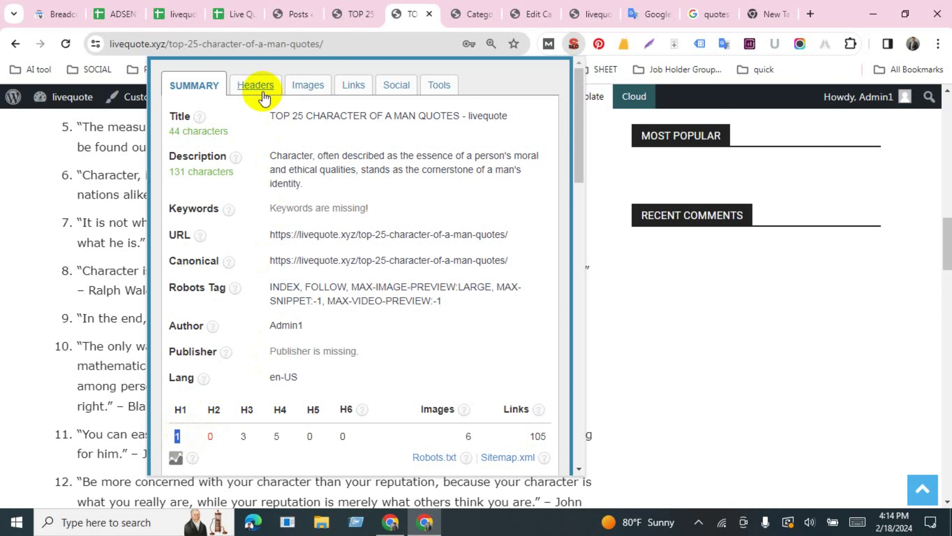
Review the H1 heading in the SEO extension's Headers list, then close the popup
left_click(257, 86)
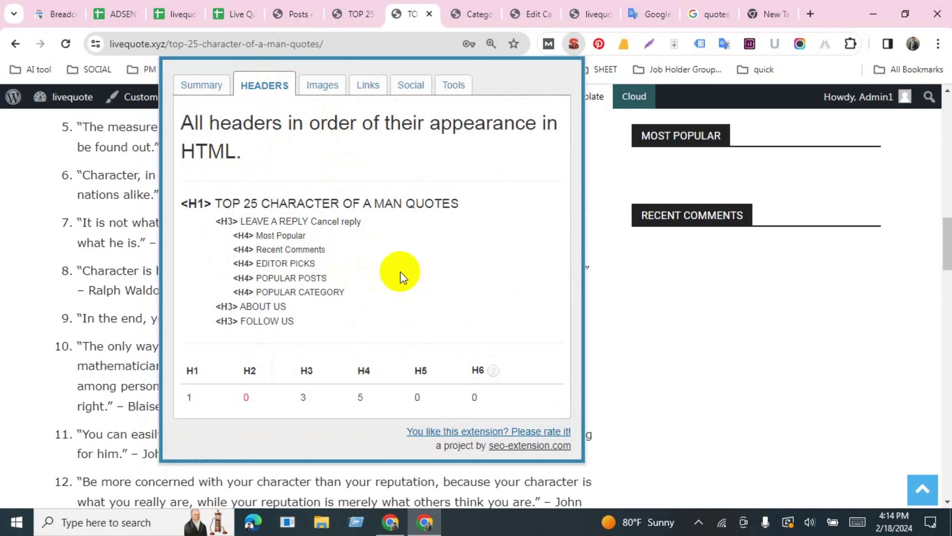
left_click_drag(217, 206, 342, 204)
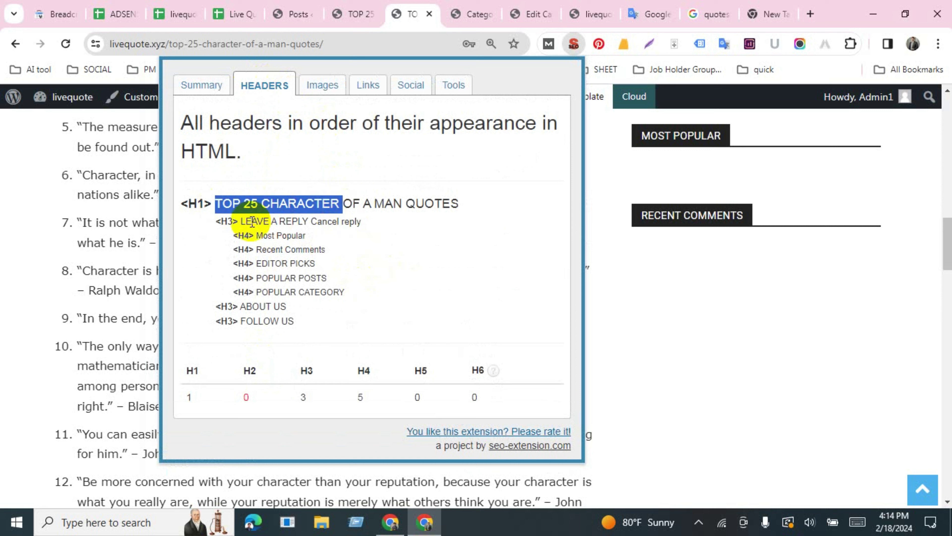
left_click(228, 218)
left_click_drag(222, 218, 411, 221)
left_click(411, 221)
left_click(723, 306)
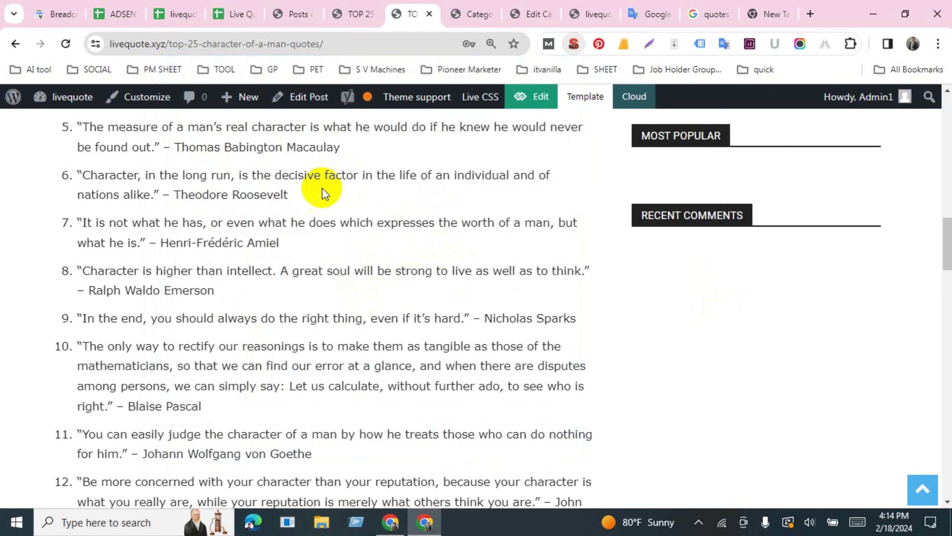
left_click(356, 14)
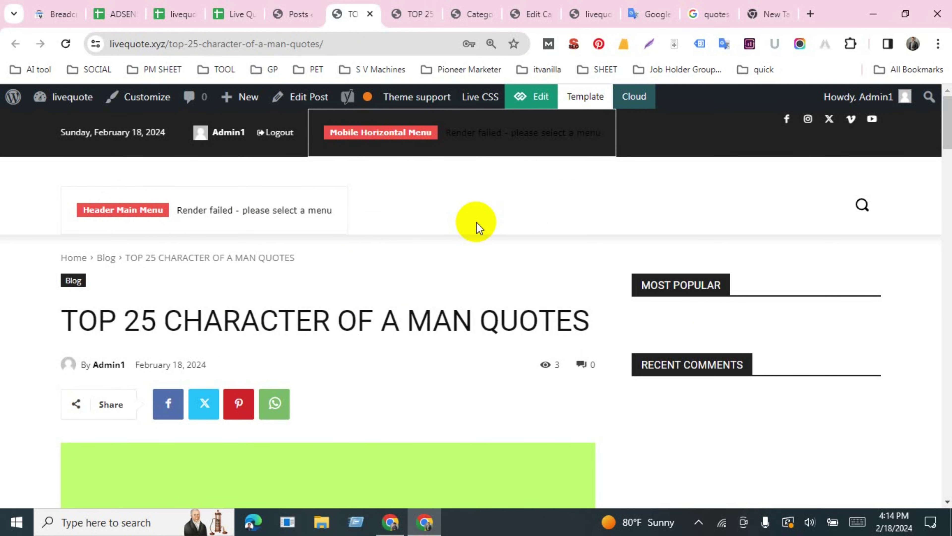
scroll(328, 349, "down", 7)
scroll(330, 349, "up", 1)
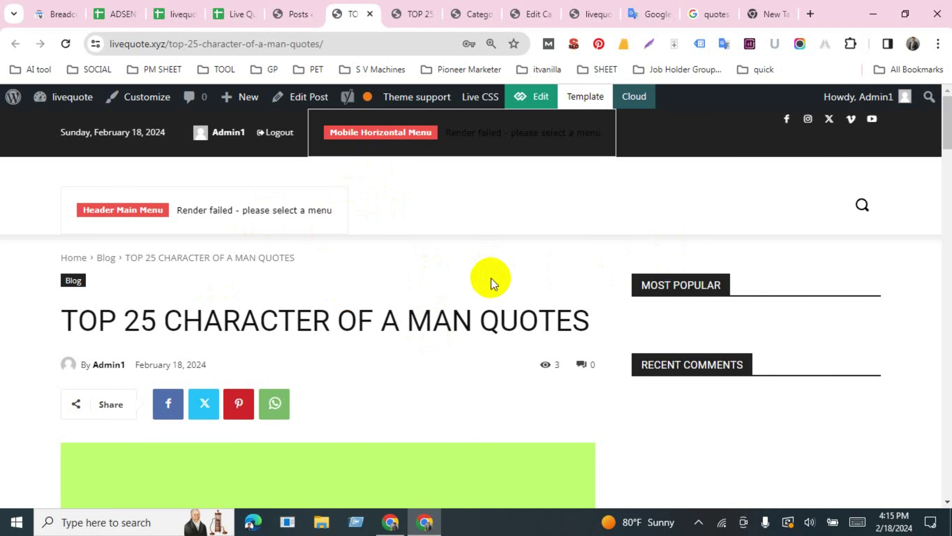
scroll(491, 283, "down", 5)
scroll(491, 283, "up", 4)
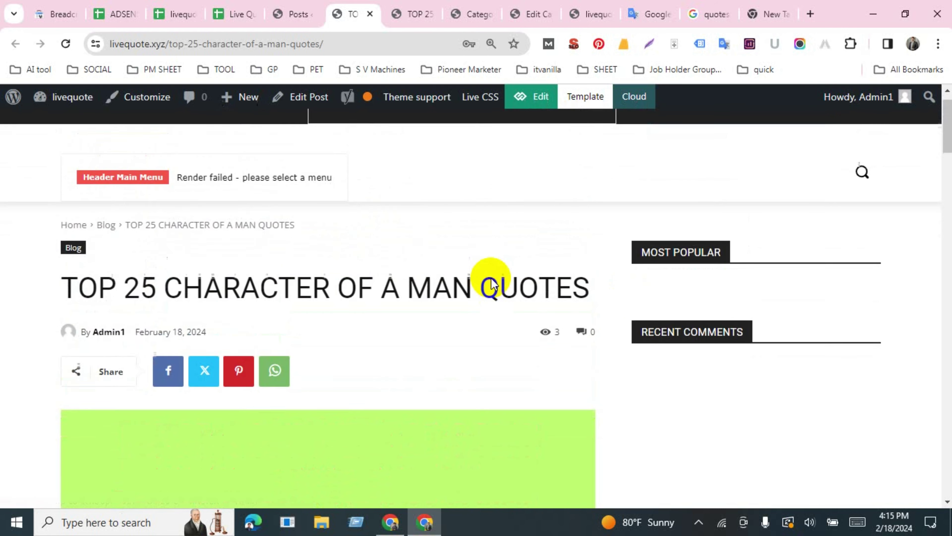
scroll(492, 284, "up", 1)
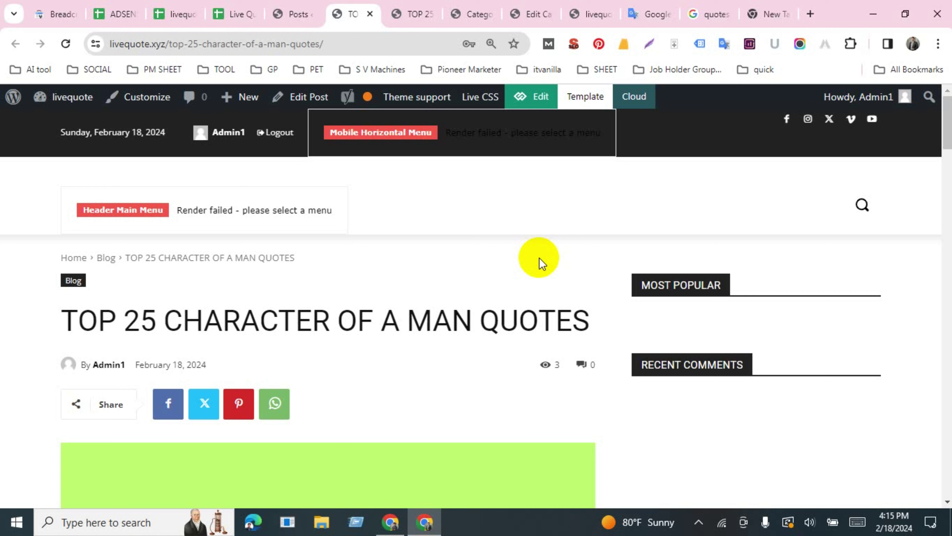
Go to the wp-admin list of all pages
scroll(376, 276, "down", 5)
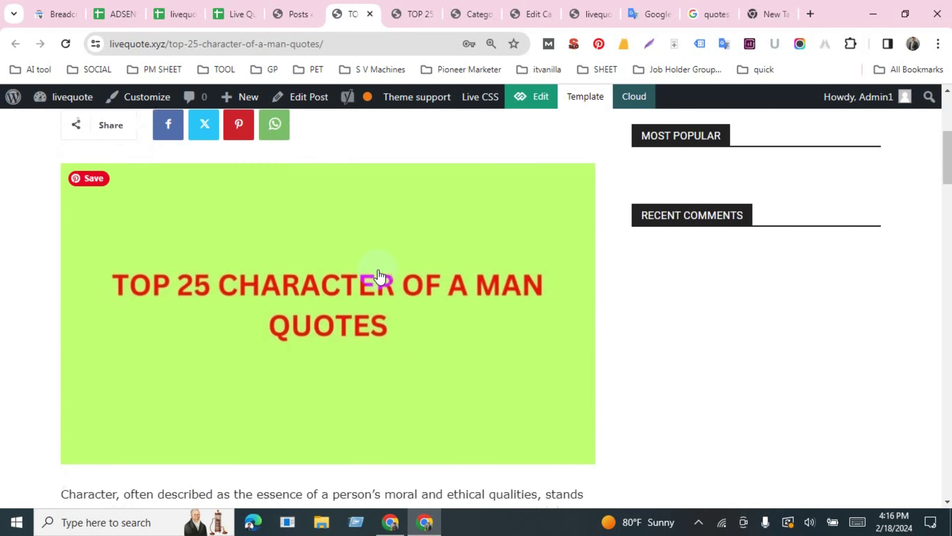
scroll(376, 274, "up", 5)
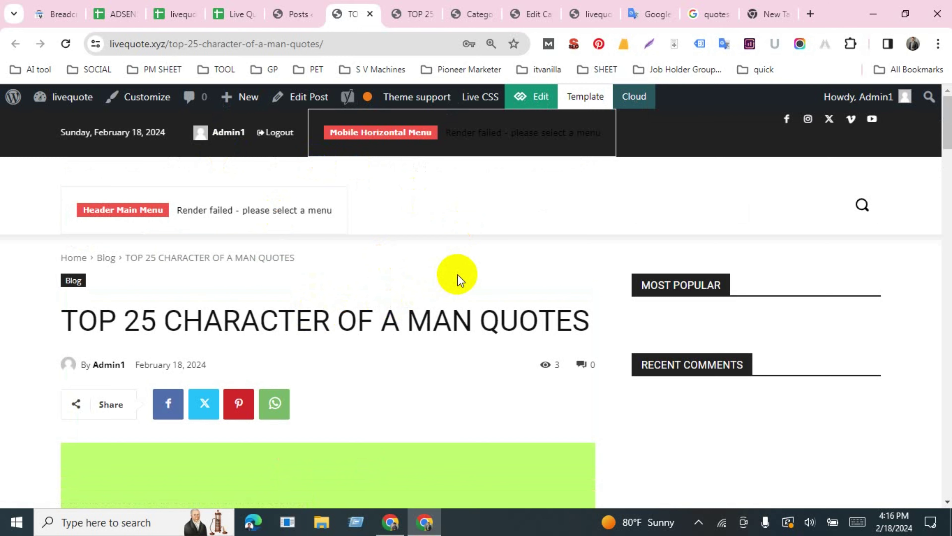
scroll(457, 274, "down", 3)
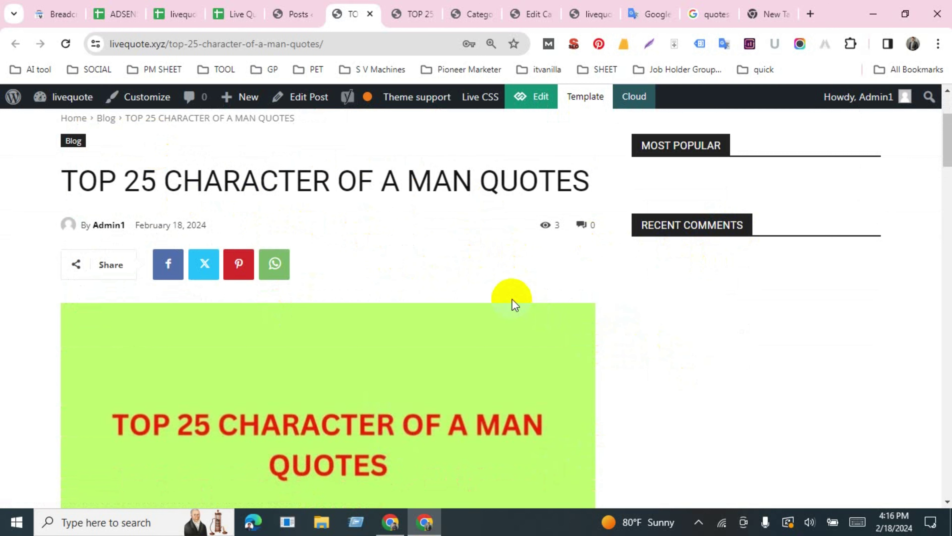
scroll(512, 294, "down", 6)
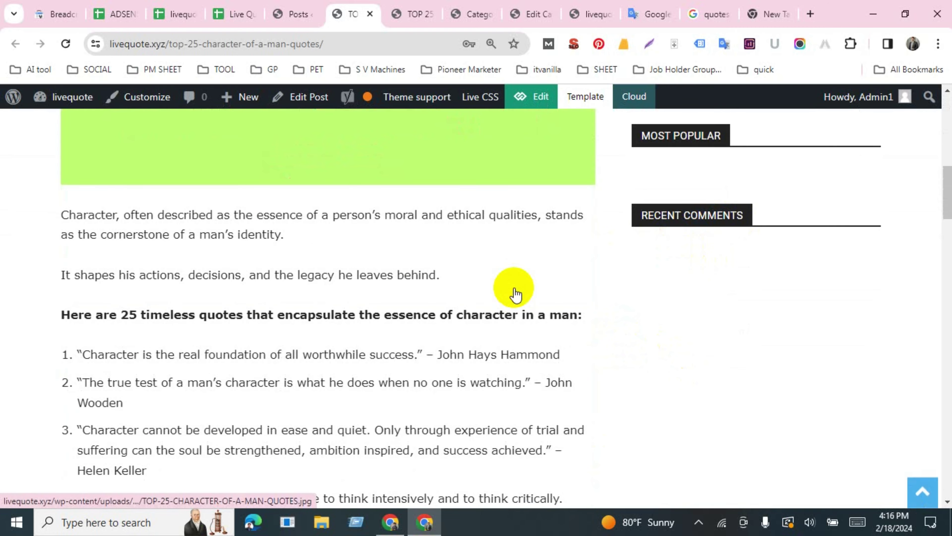
scroll(515, 289, "up", 8)
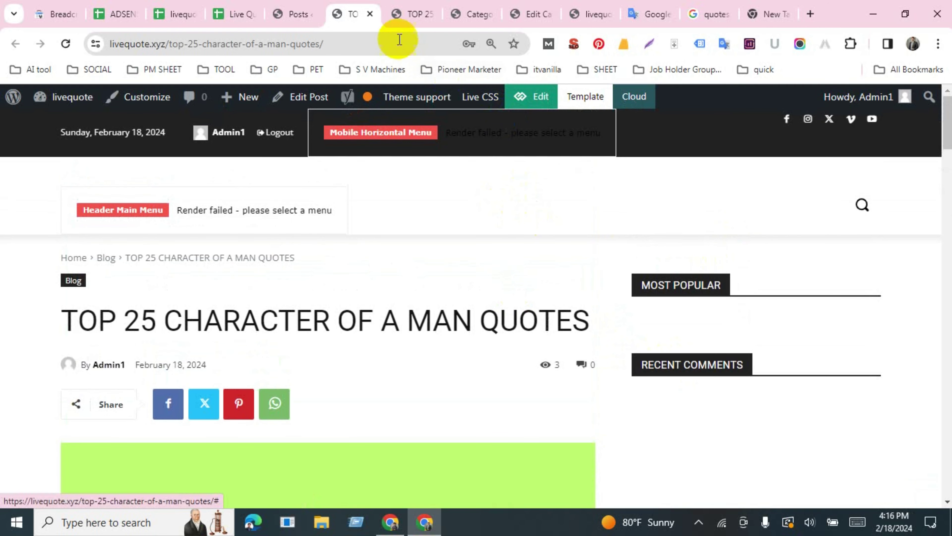
left_click(305, 21)
mouse_move(70, 393)
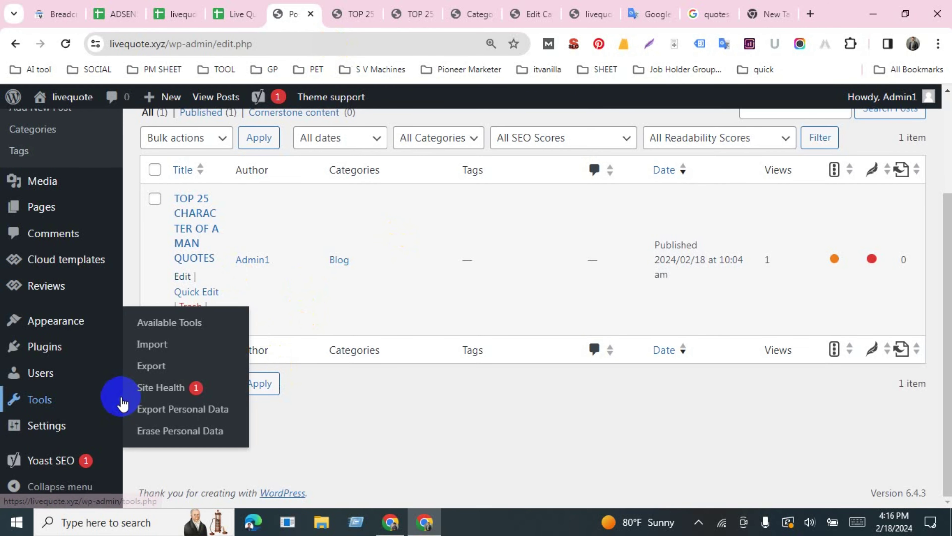
scroll(374, 437, "up", 4)
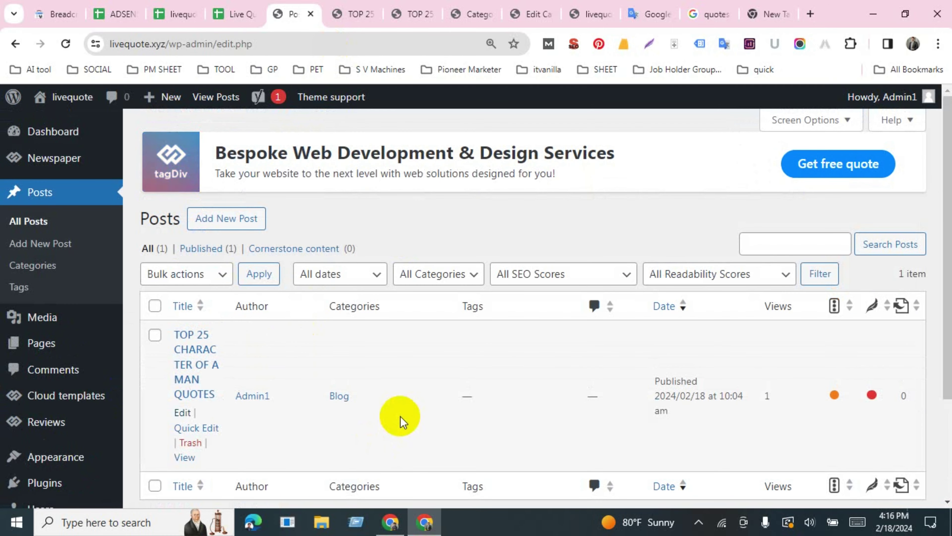
scroll(333, 328, "down", 3)
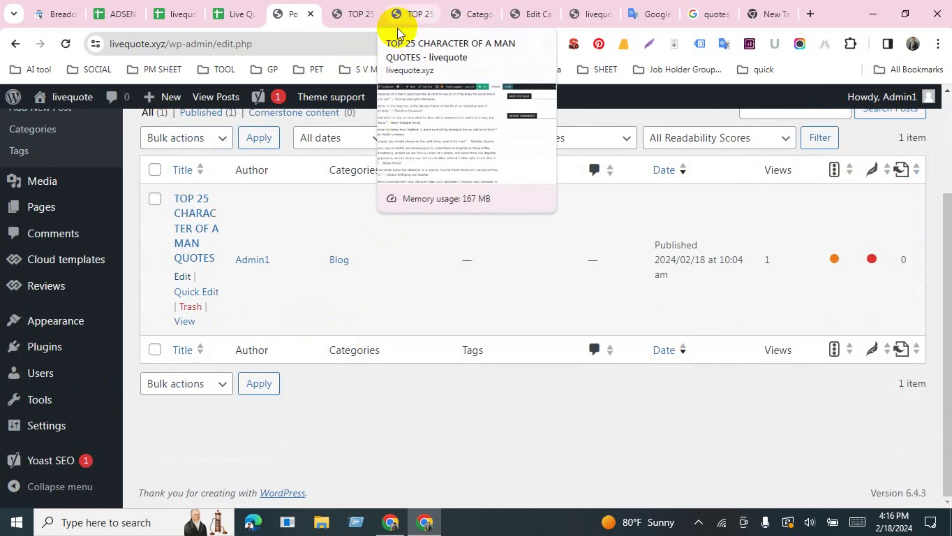
mouse_move(41, 357)
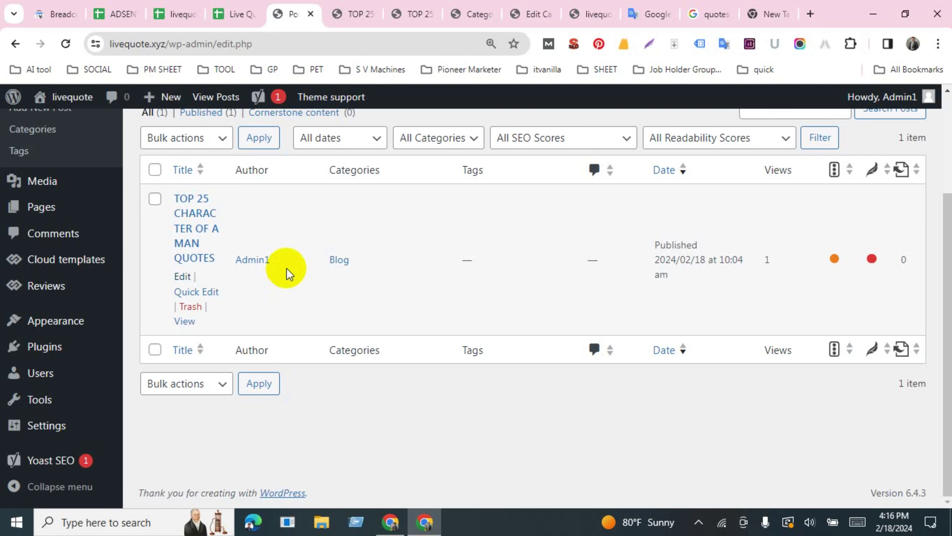
scroll(290, 273, "up", 3)
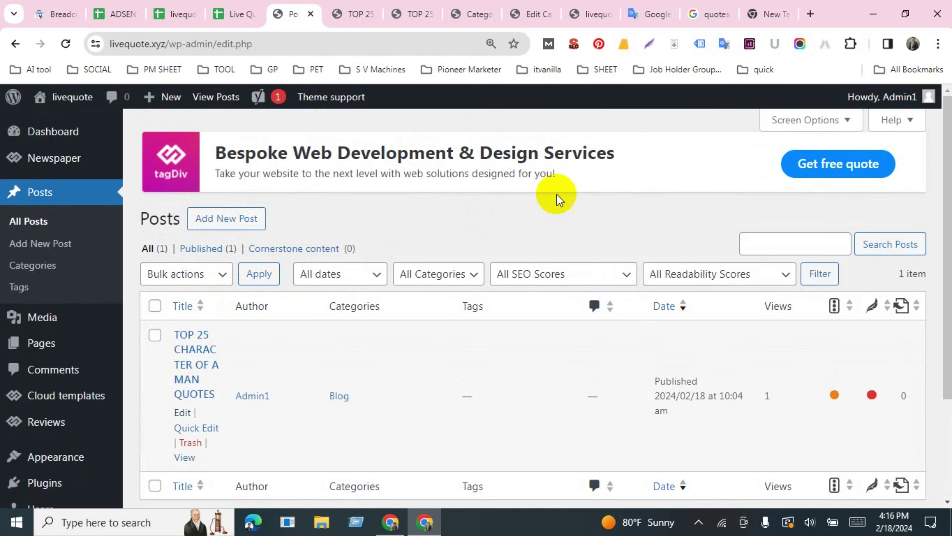
left_click(620, 119)
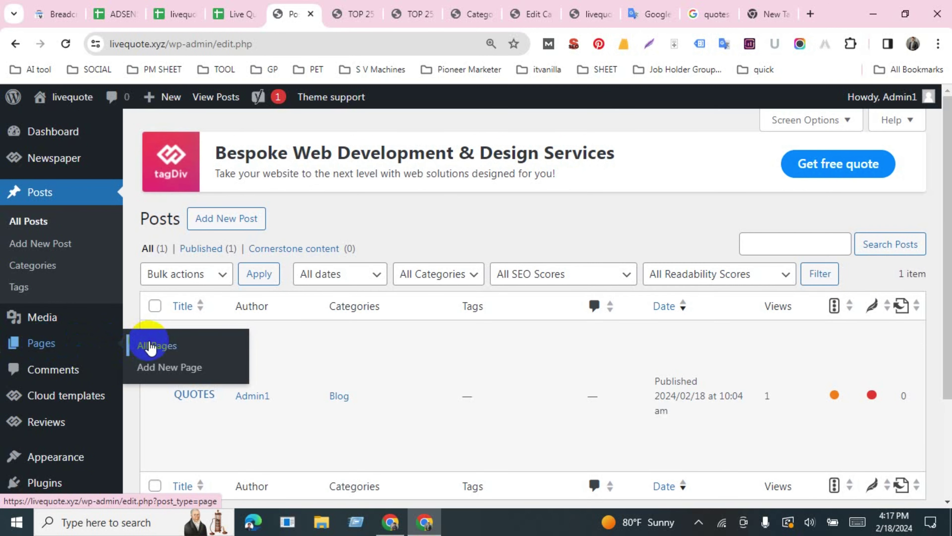
left_click(154, 346)
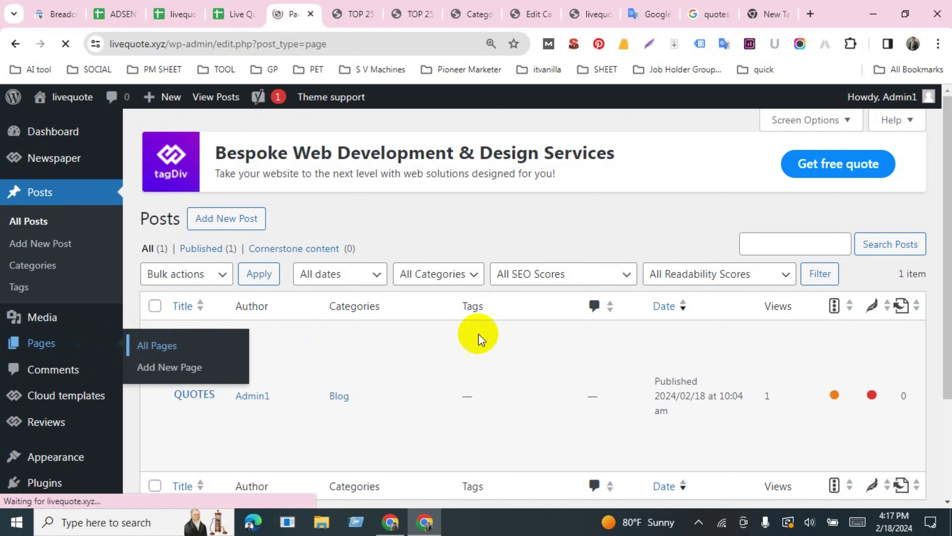
View the About Us page on the live site and switch to its new tab
scroll(244, 367, "down", 5)
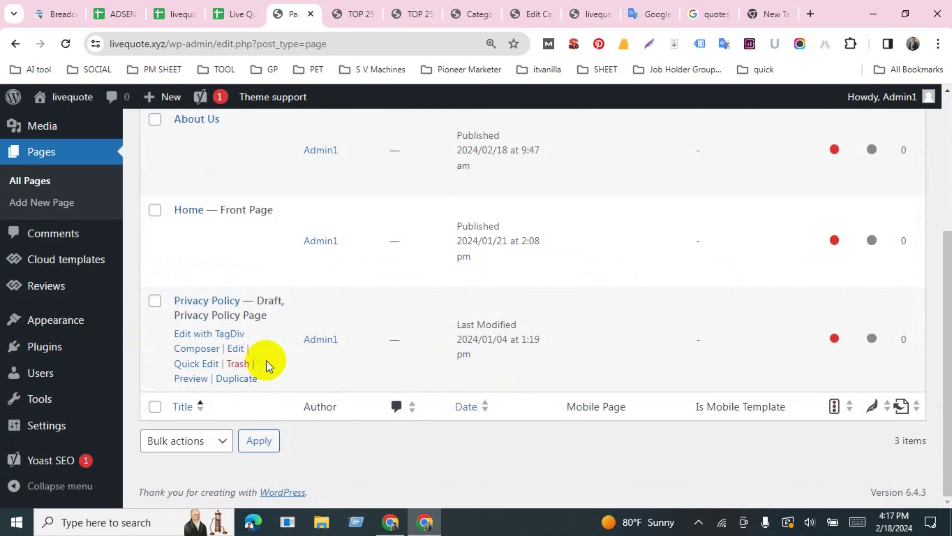
scroll(268, 361, "up", 4)
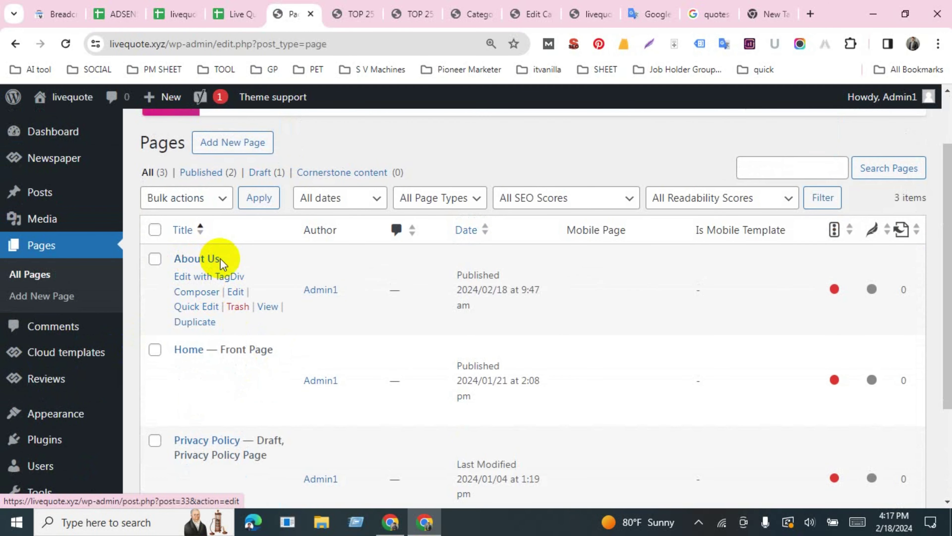
left_click(230, 258)
left_click_drag(230, 258, 181, 255)
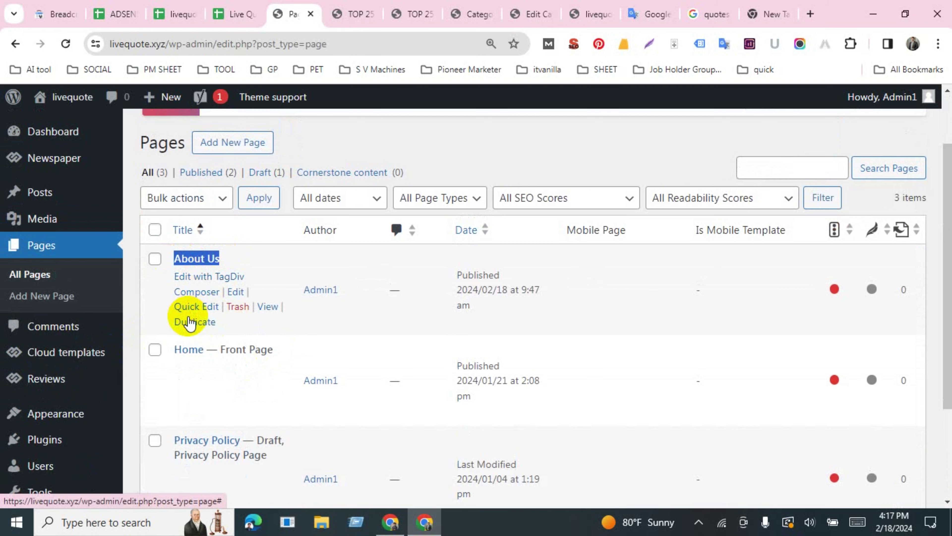
left_click(275, 305)
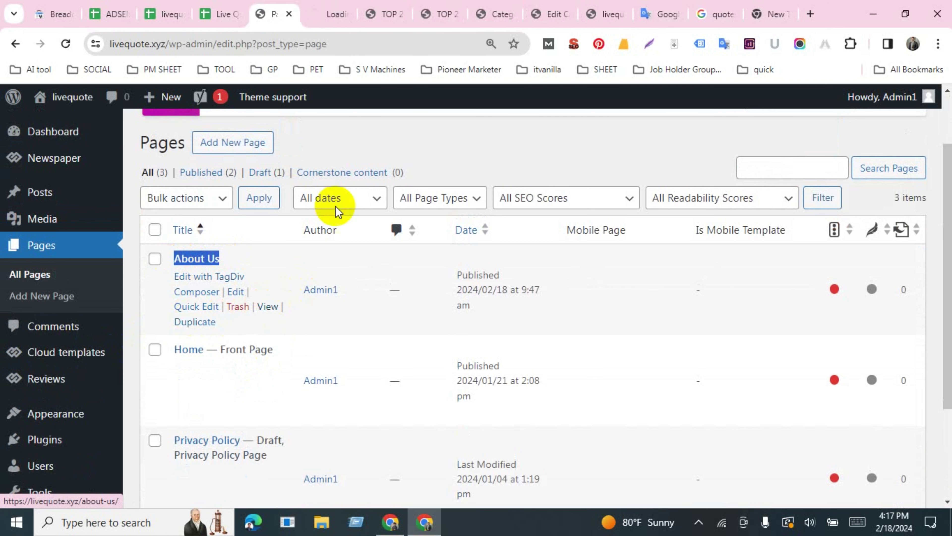
left_click(323, 14)
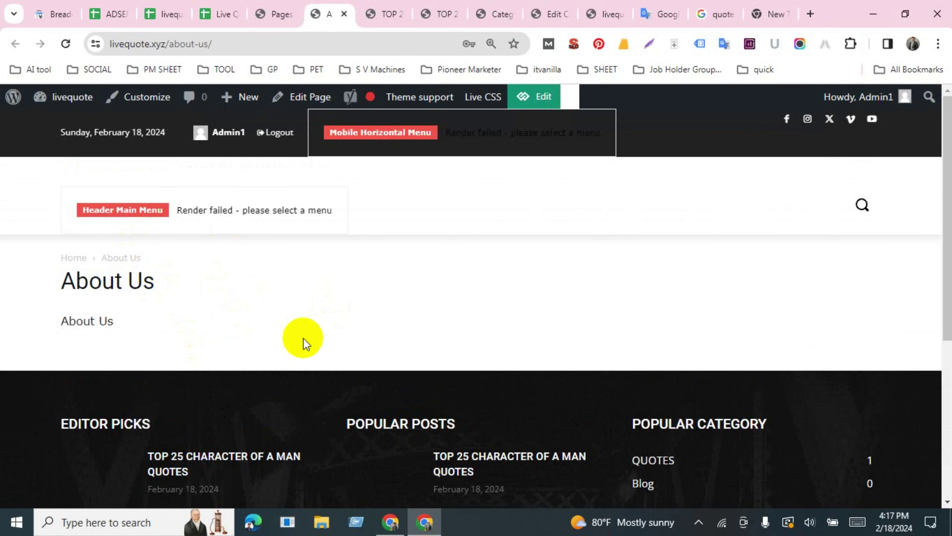
Check the live About Us page's about-us address and paragraph text, then return to the Pages list
left_click_drag(178, 319, 25, 314)
scroll(487, 300, "down", 5)
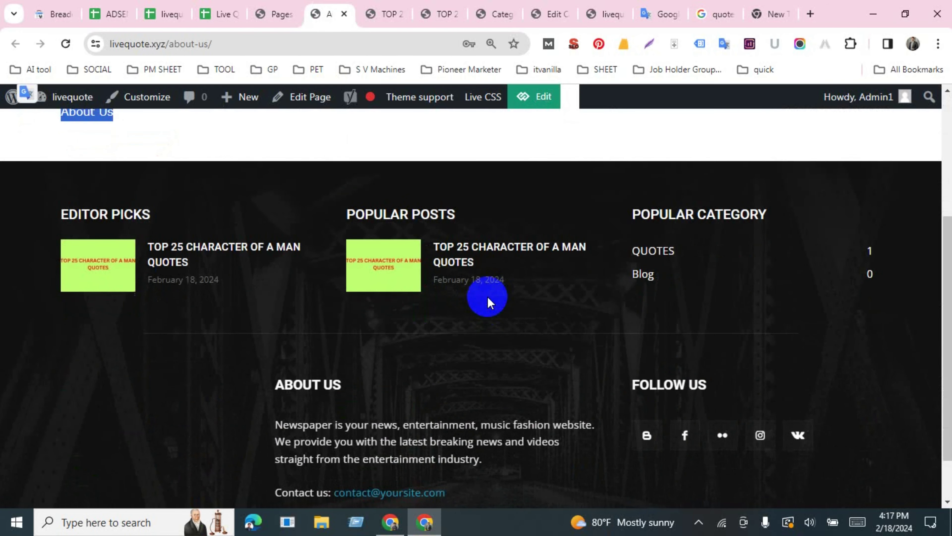
scroll(487, 300, "up", 4)
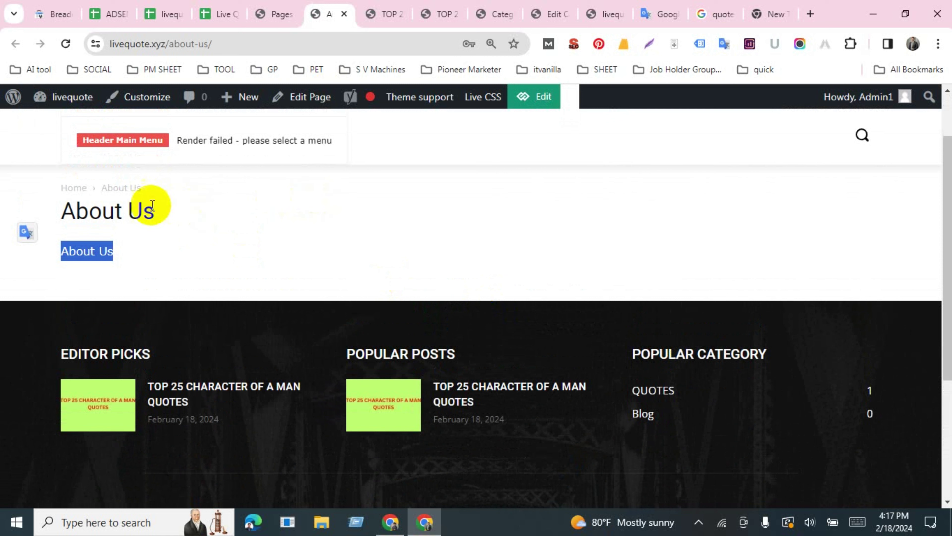
left_click(252, 251)
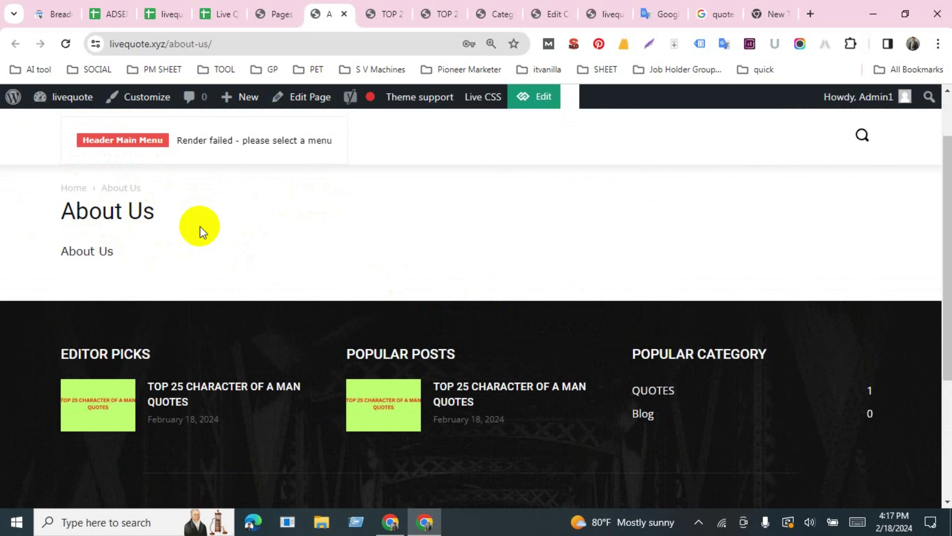
left_click(166, 42)
double_click(219, 42)
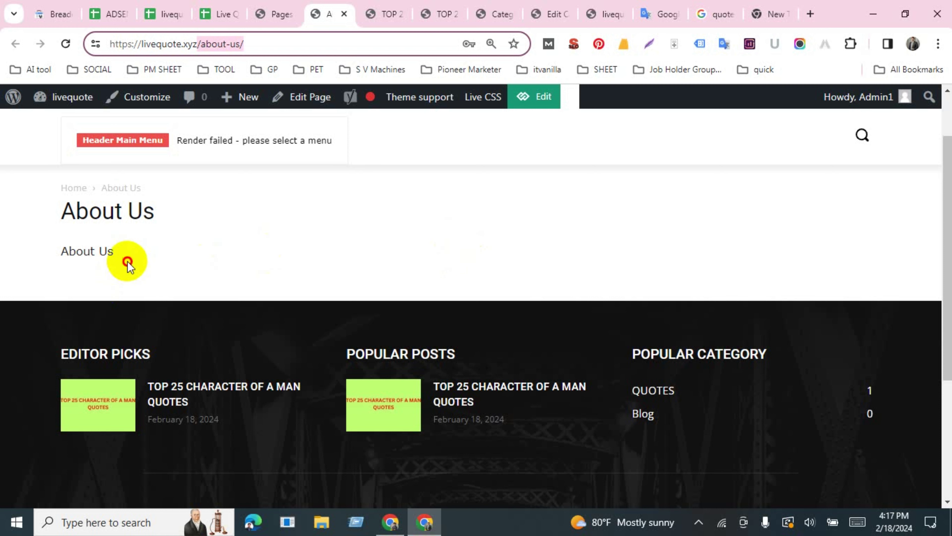
left_click_drag(128, 263, 53, 249)
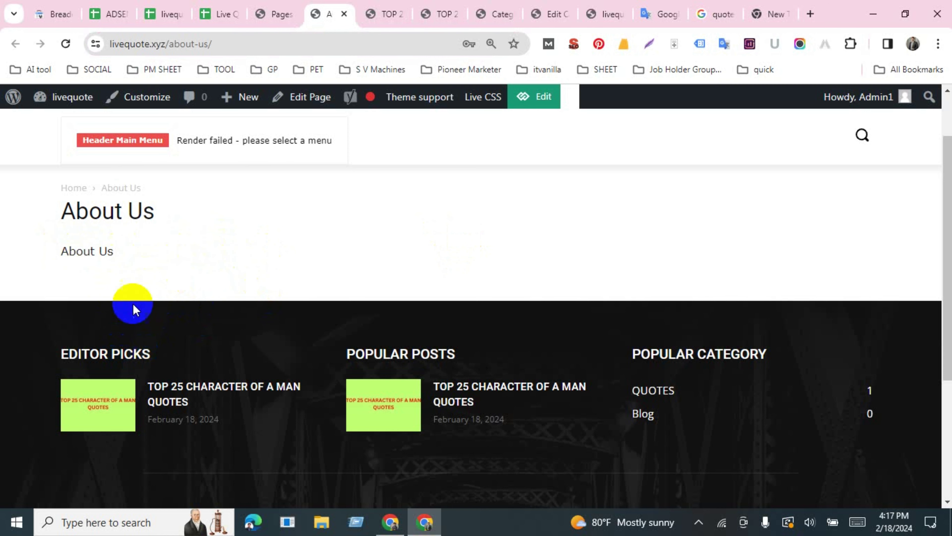
scroll(146, 314, "down", 3)
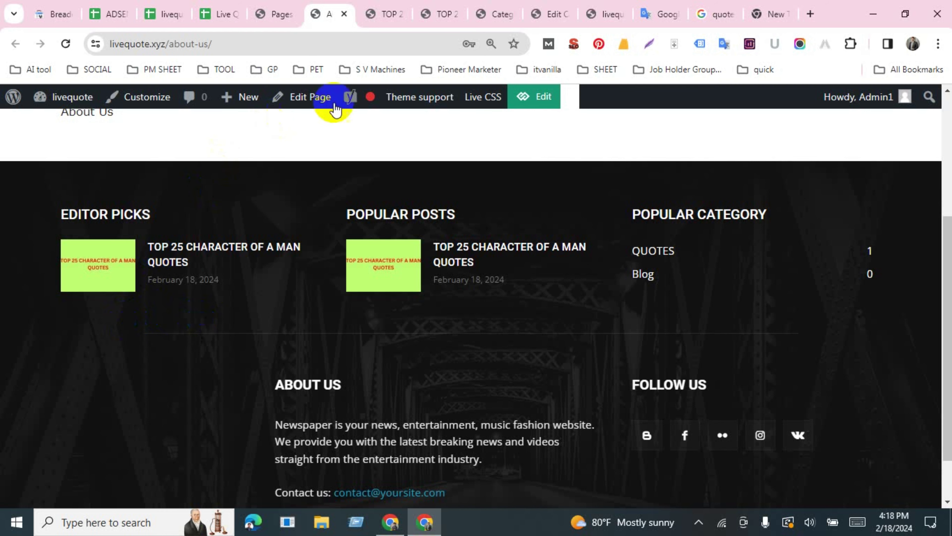
scroll(225, 278, "up", 5)
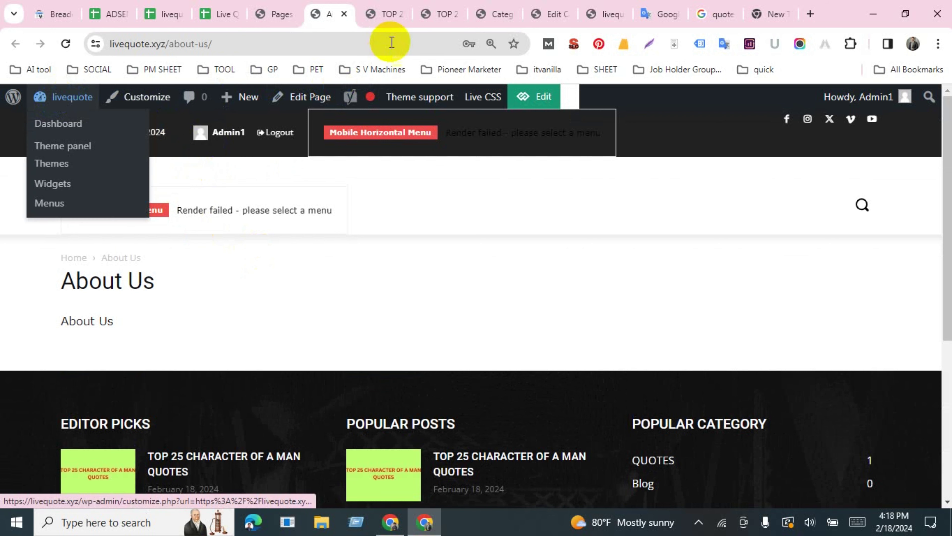
left_click(275, 14)
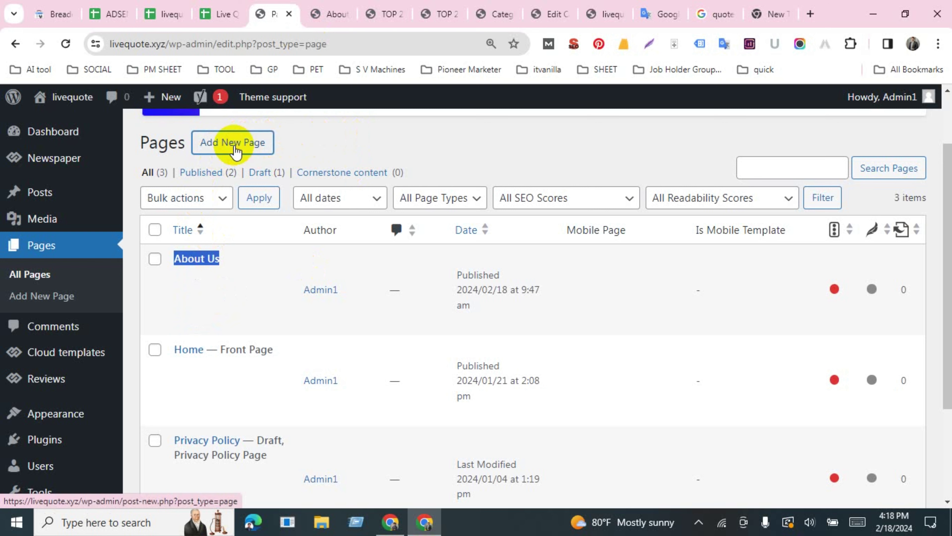
Start a new page titled Contact Us
left_click(235, 144)
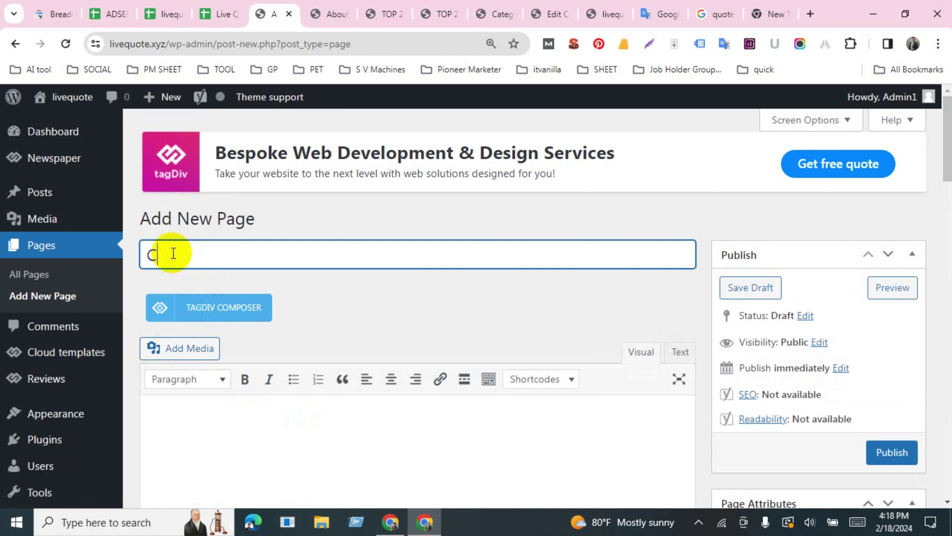
type("onta")
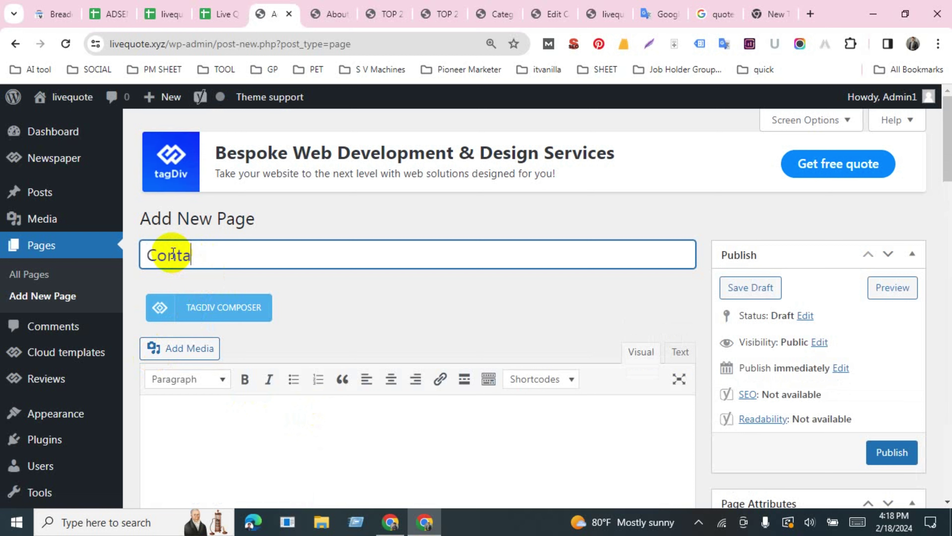
type("ct Us")
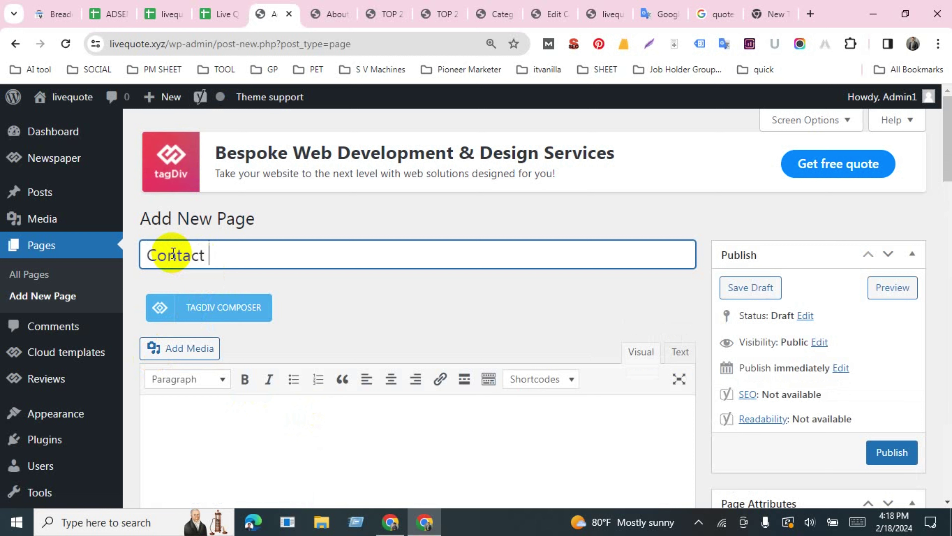
left_click(329, 297)
Copy the Contact Us title into the page body
left_click(178, 258)
key("ctrl+a")
key("ctrl+c")
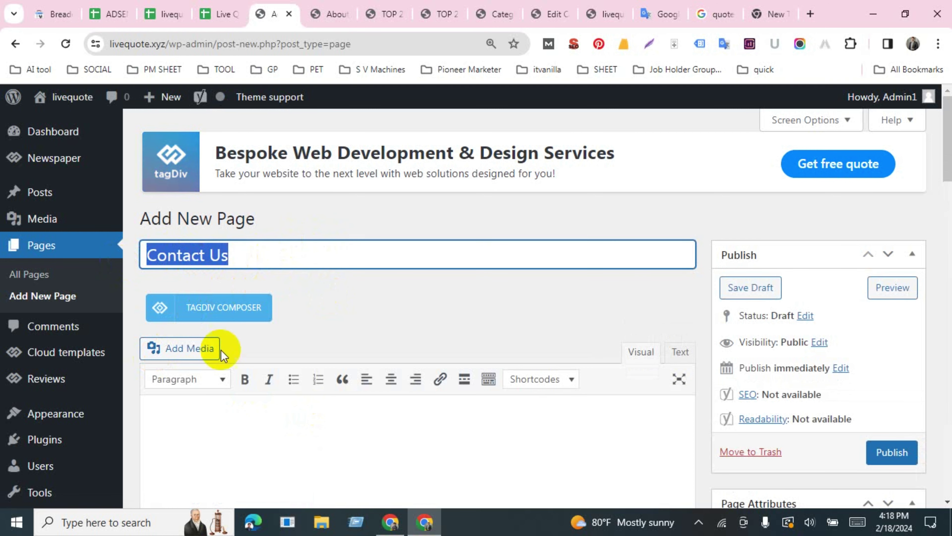
left_click(177, 425)
key("ctrl+v")
scroll(496, 399, "down", 5)
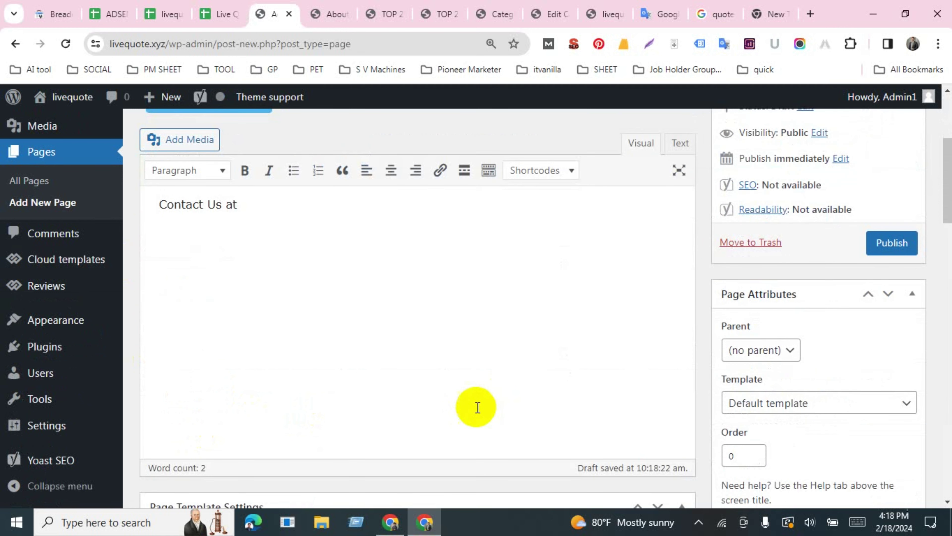
scroll(476, 407, "down", 8)
scroll(272, 399, "up", 2)
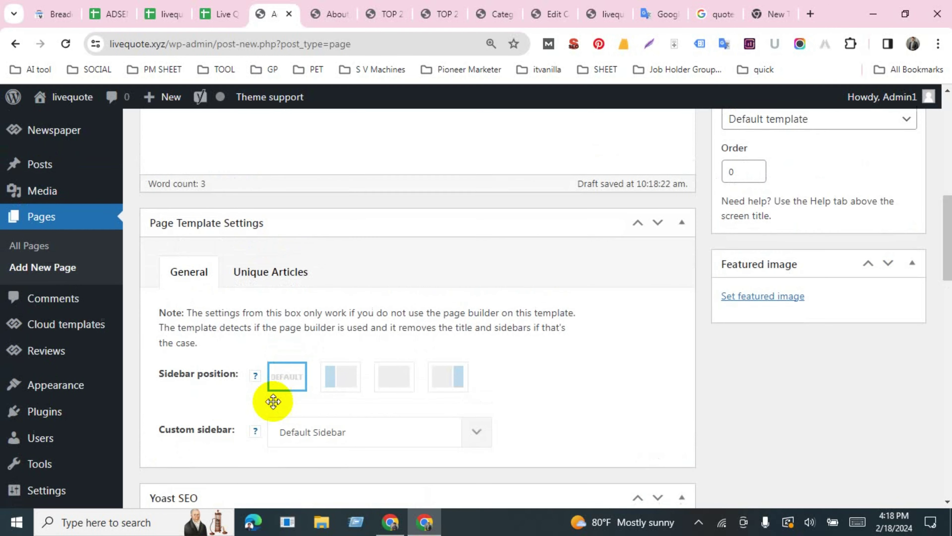
scroll(251, 366, "down", 6)
Paste Contact Us as the Yoast focus keyphrase
left_click(213, 323)
key("ctrl+v")
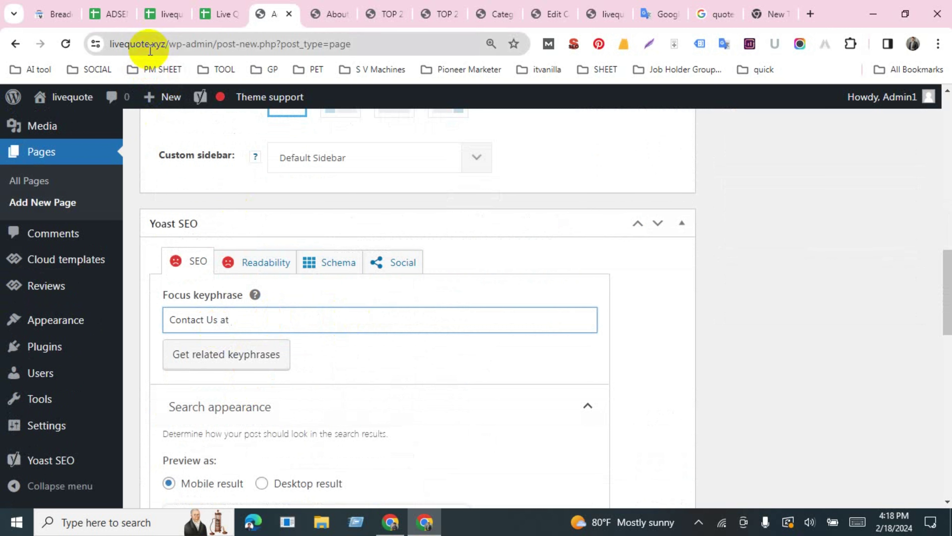
left_click(142, 47)
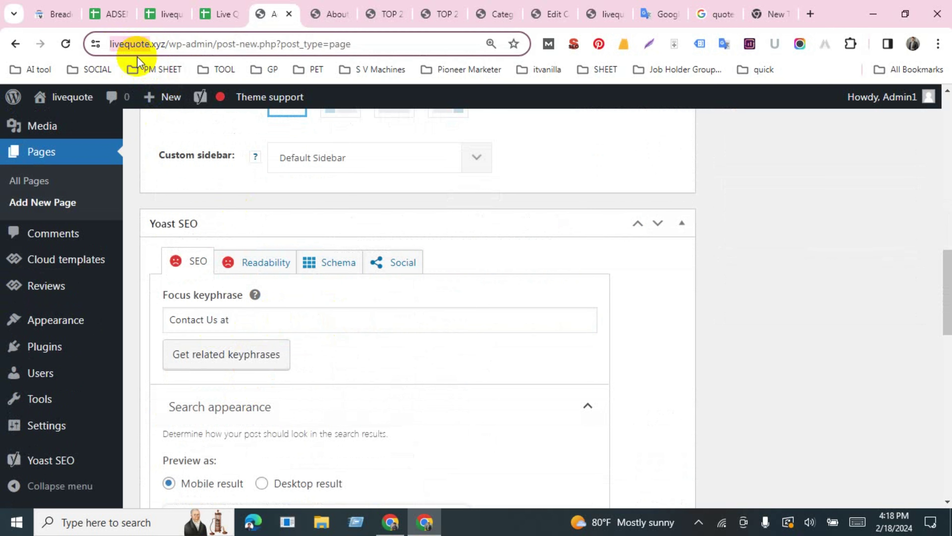
left_click(246, 324)
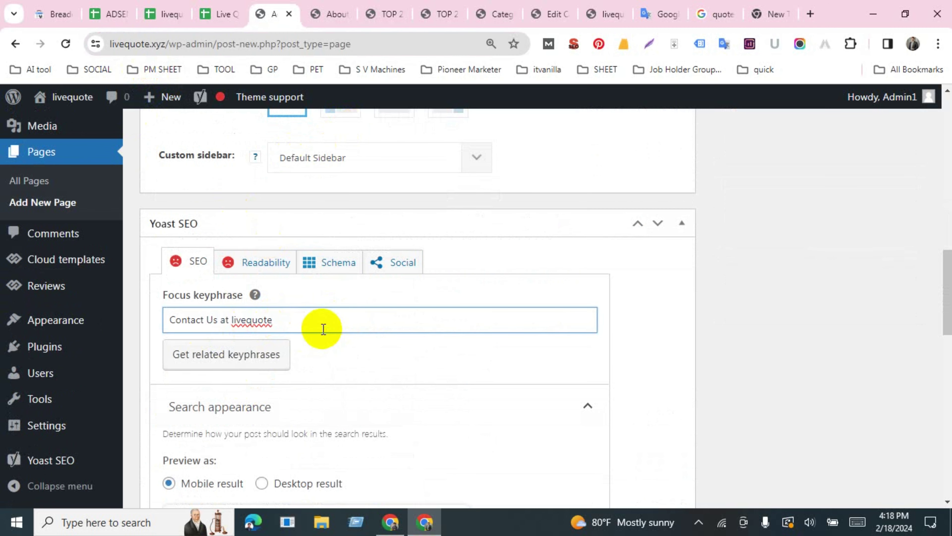
scroll(320, 330, "up", 6)
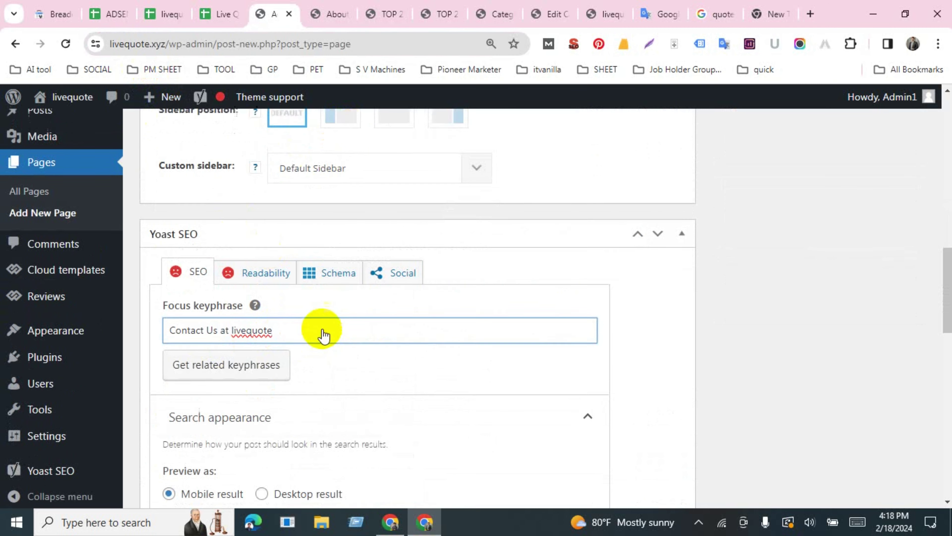
scroll(321, 330, "down", 8)
scroll(323, 334, "up", 1)
scroll(322, 335, "down", 1)
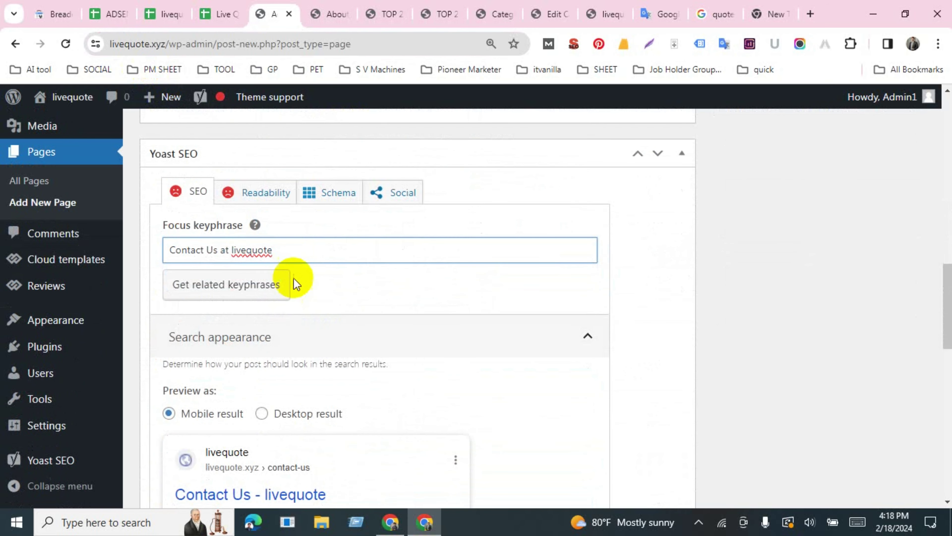
triple_click(183, 249)
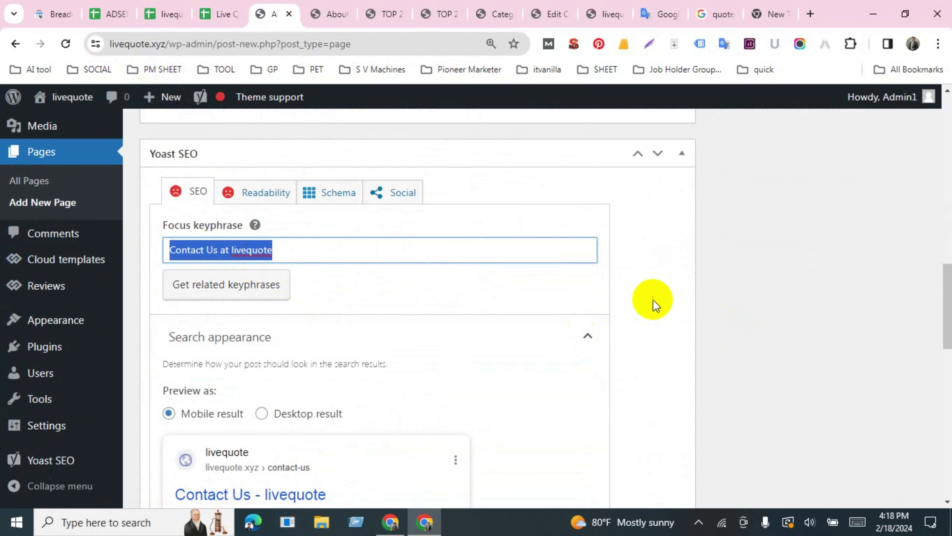
left_click(495, 283)
Replace the page body line with 'Contact Us at Livequote'
scroll(495, 283, "up", 15)
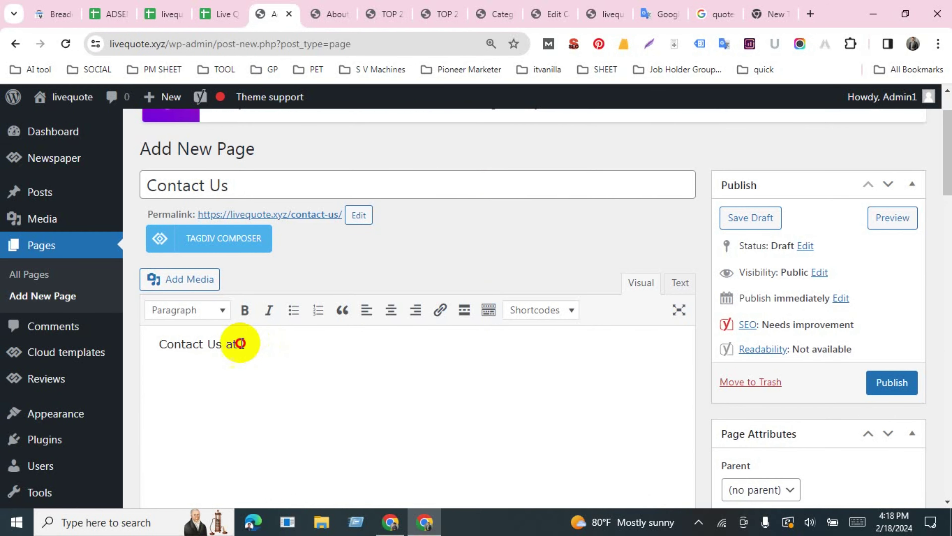
triple_click(238, 342)
key("ctrl+v")
scroll(328, 383, "down", 8)
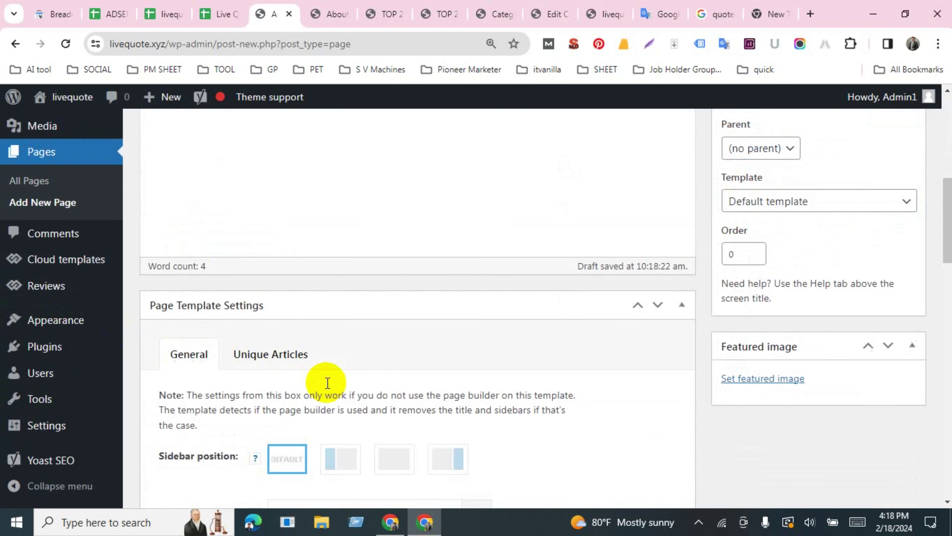
scroll(300, 357, "up", 7)
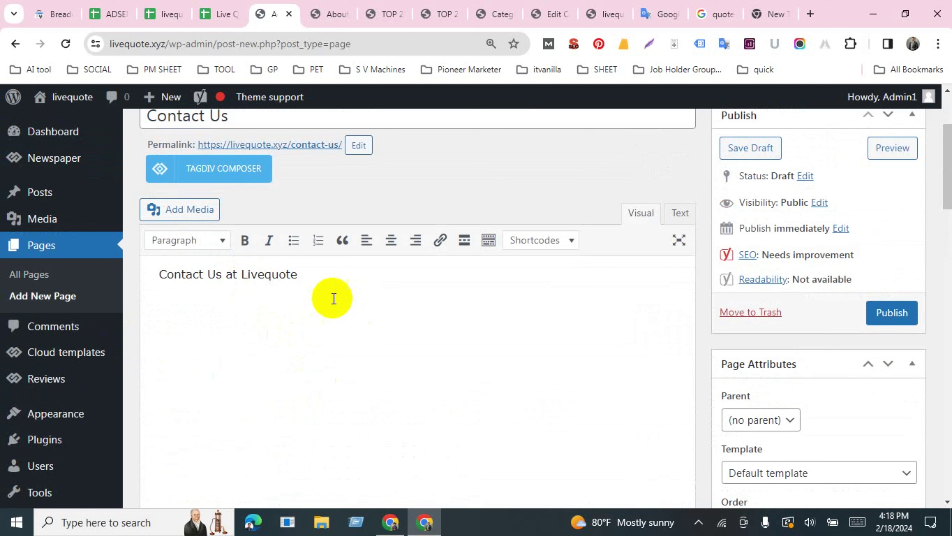
left_click_drag(293, 277, 149, 279)
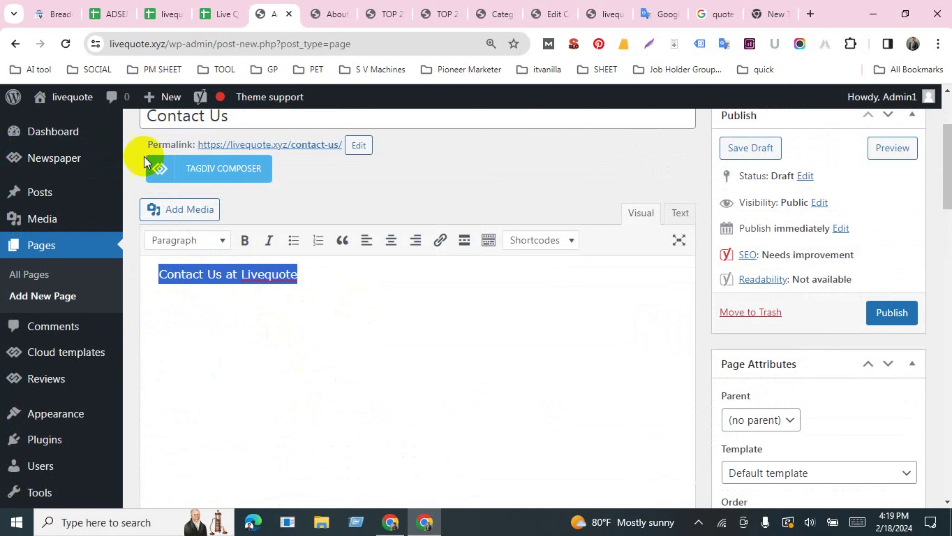
left_click(58, 101)
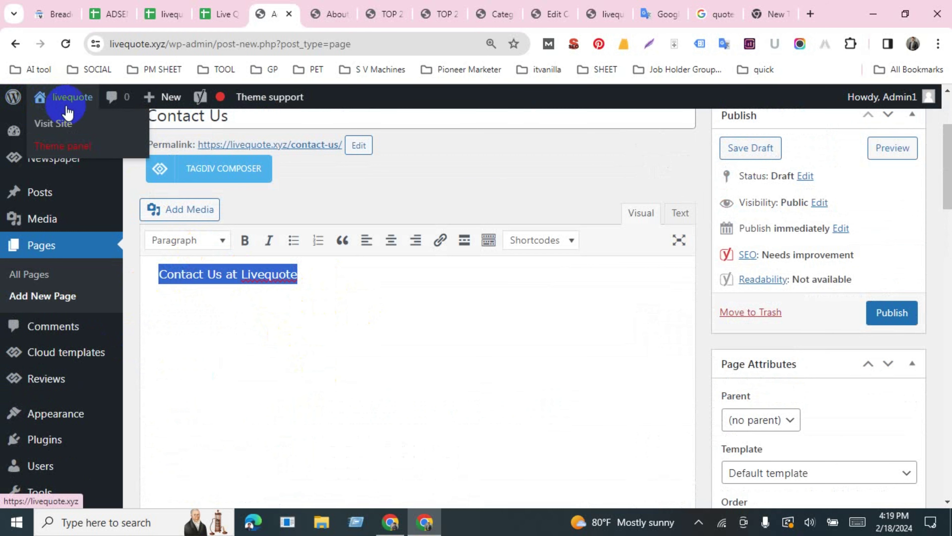
Set the focus keyphrase and meta description to 'Contact Us at Livequote'
scroll(257, 432, "down", 12)
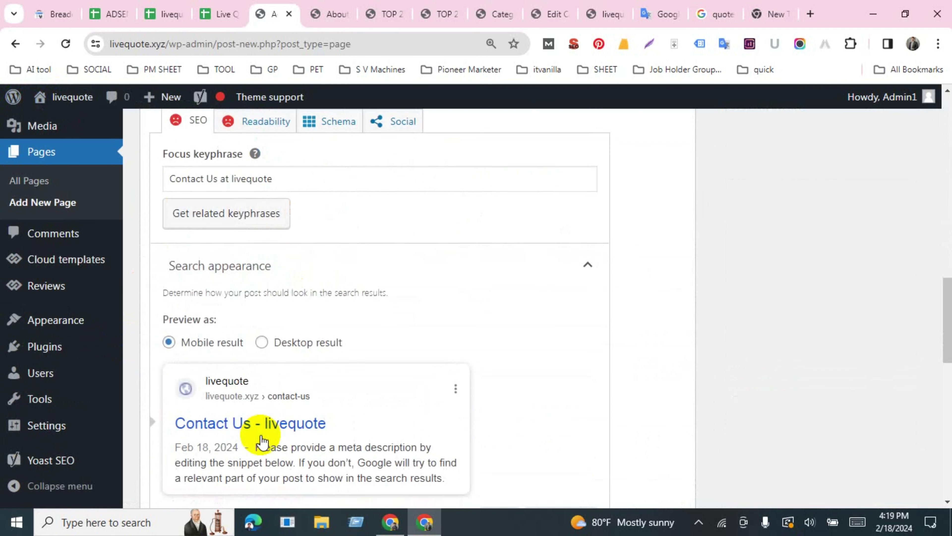
scroll(262, 441, "up", 2)
left_click_drag(281, 250, 155, 247)
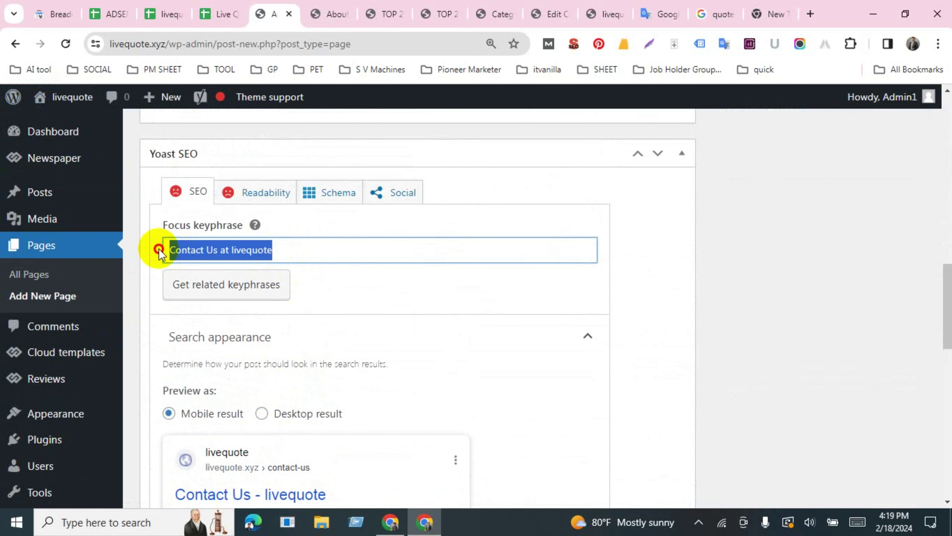
key("ctrl+v")
scroll(314, 313, "down", 8)
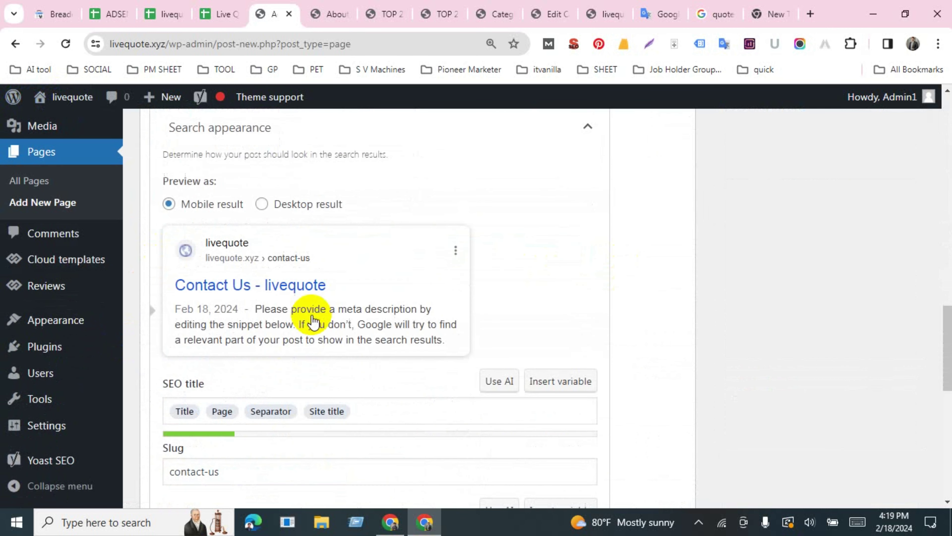
left_click(212, 404)
key("ctrl+v")
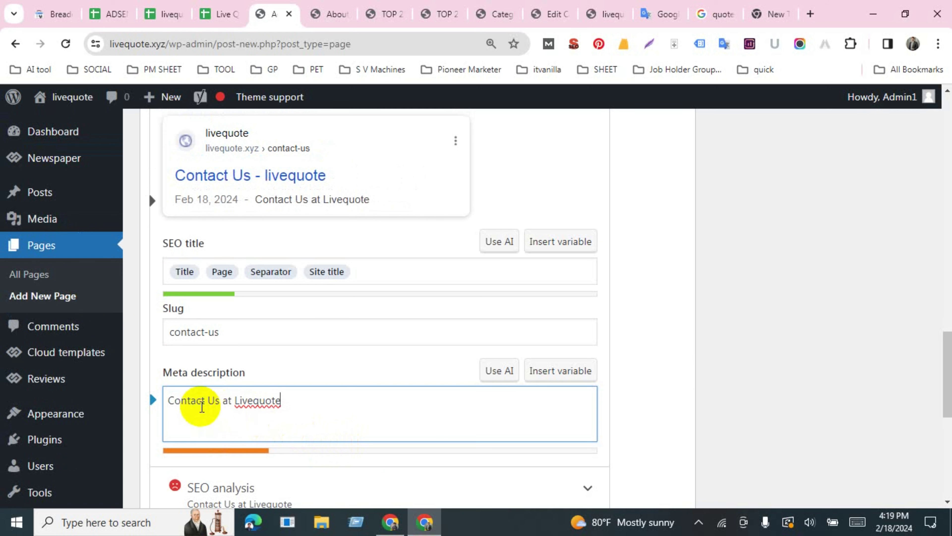
Publish the Contact Us page
scroll(329, 412, "down", 5)
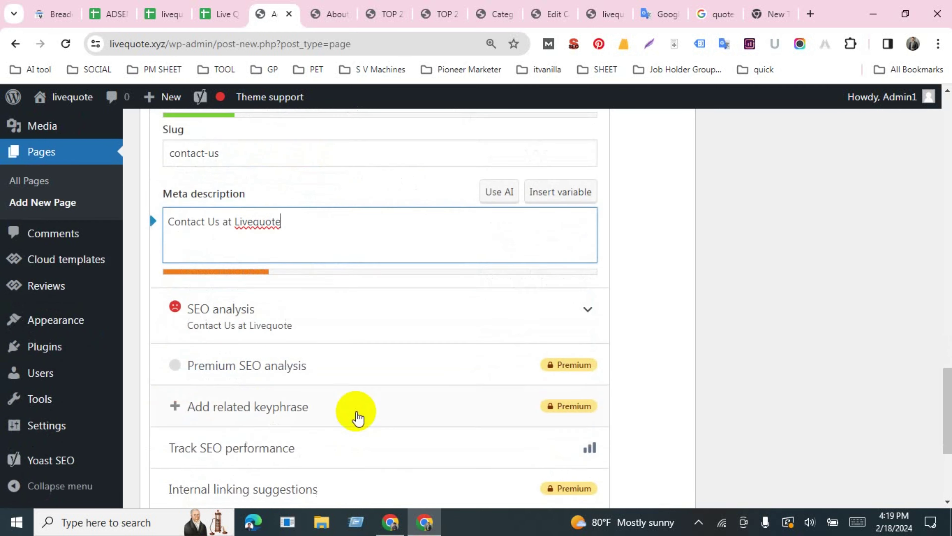
scroll(336, 384, "down", 4)
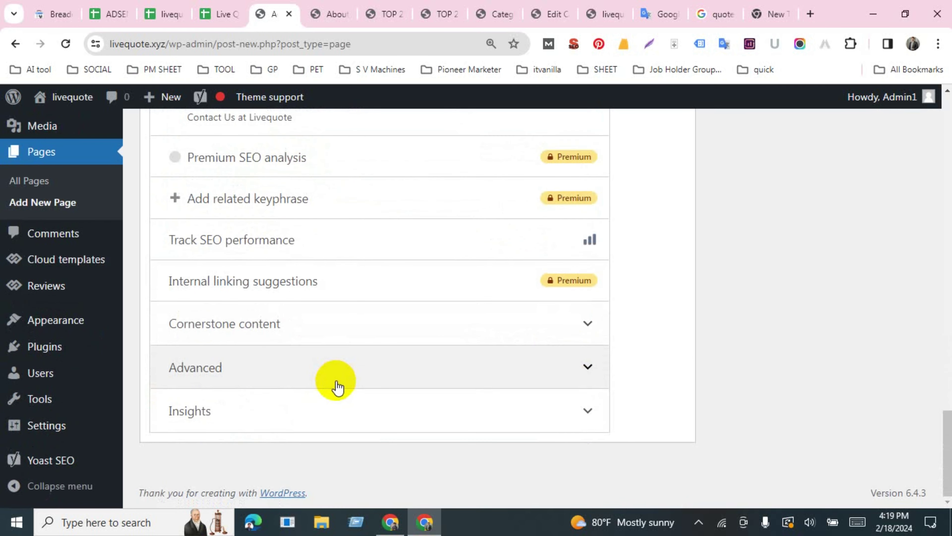
scroll(337, 387, "up", 20)
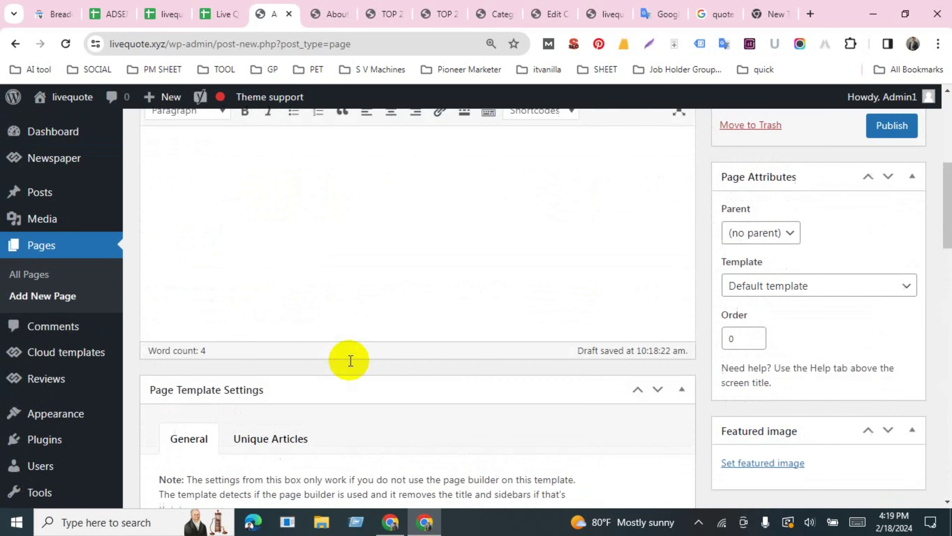
scroll(351, 360, "up", 5)
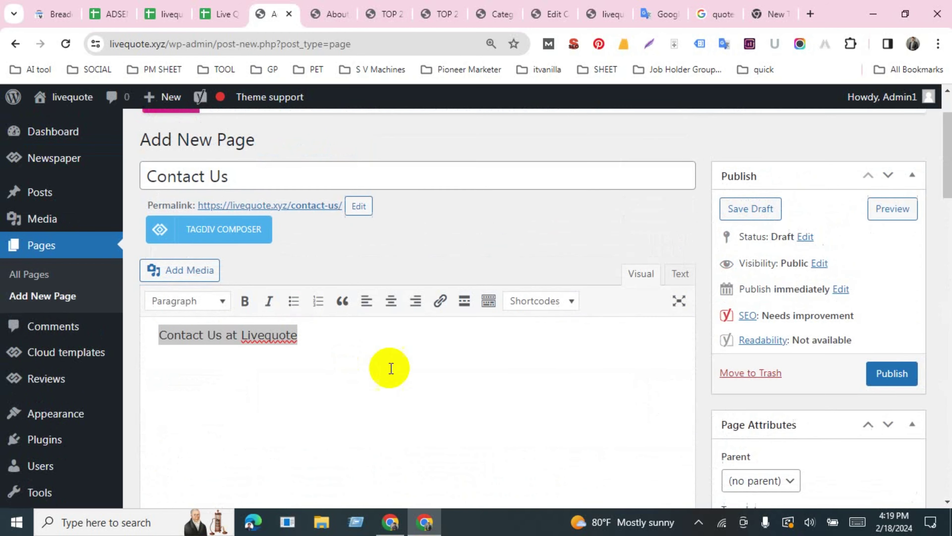
left_click(894, 374)
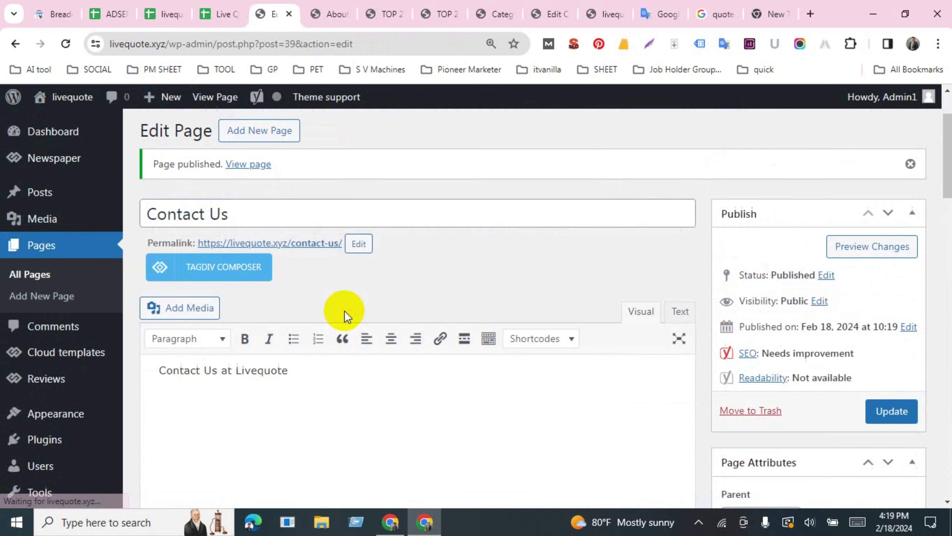
Dismiss the 'Page published' notice
scroll(341, 311, "up", 2)
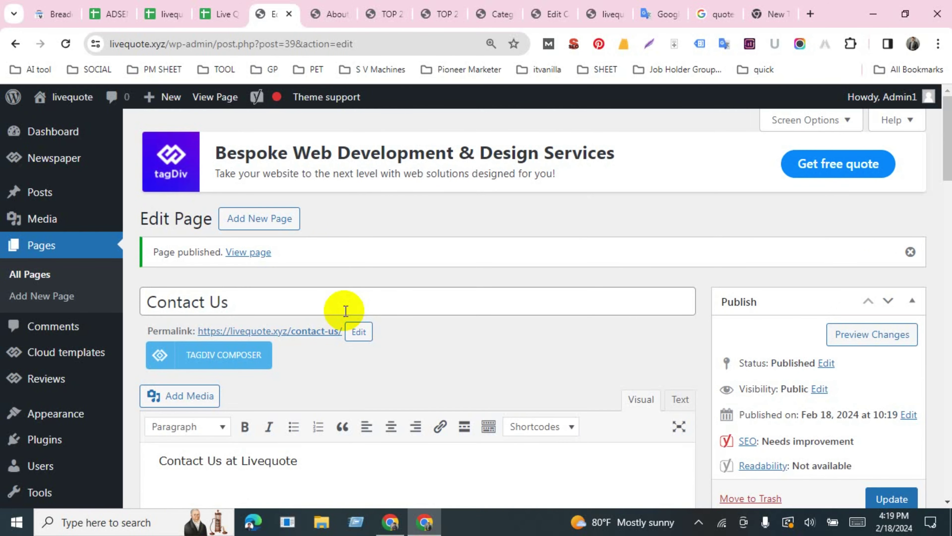
scroll(383, 296, "down", 12)
scroll(385, 295, "up", 12)
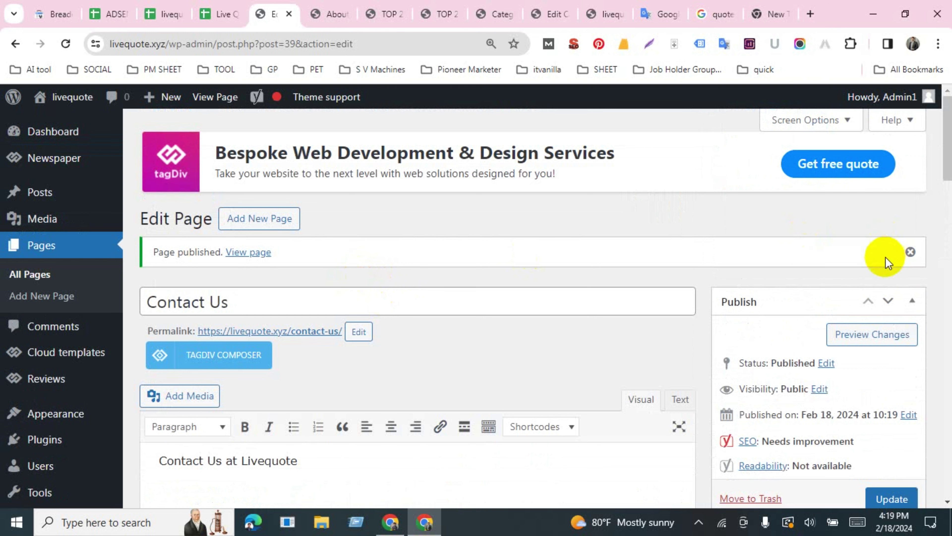
left_click(911, 251)
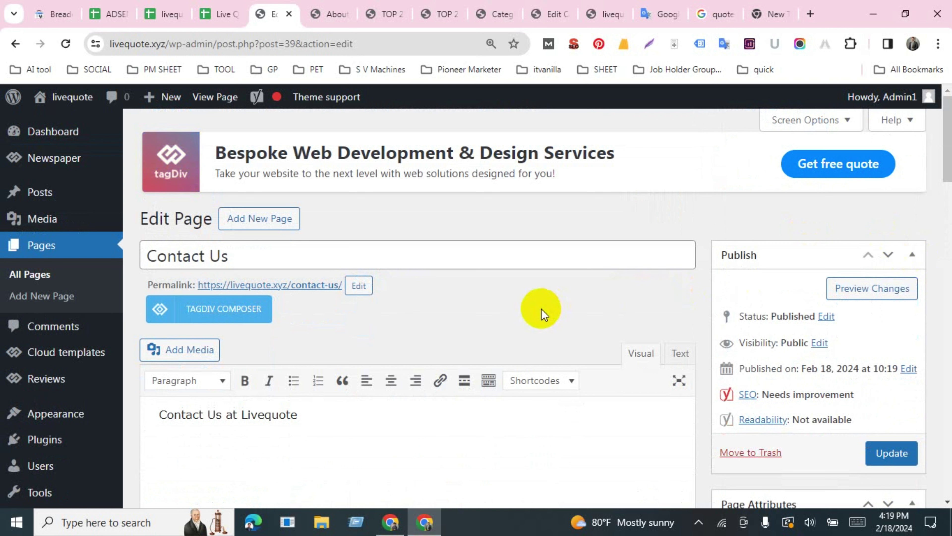
Switch to the Live Quote keyword spreadsheet
mouse_move(41, 201)
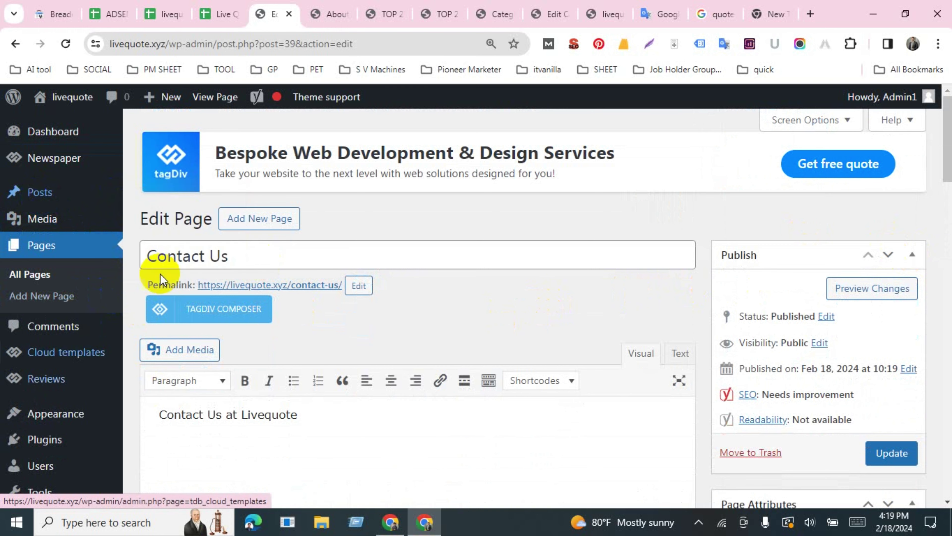
scroll(95, 305, "down", 2)
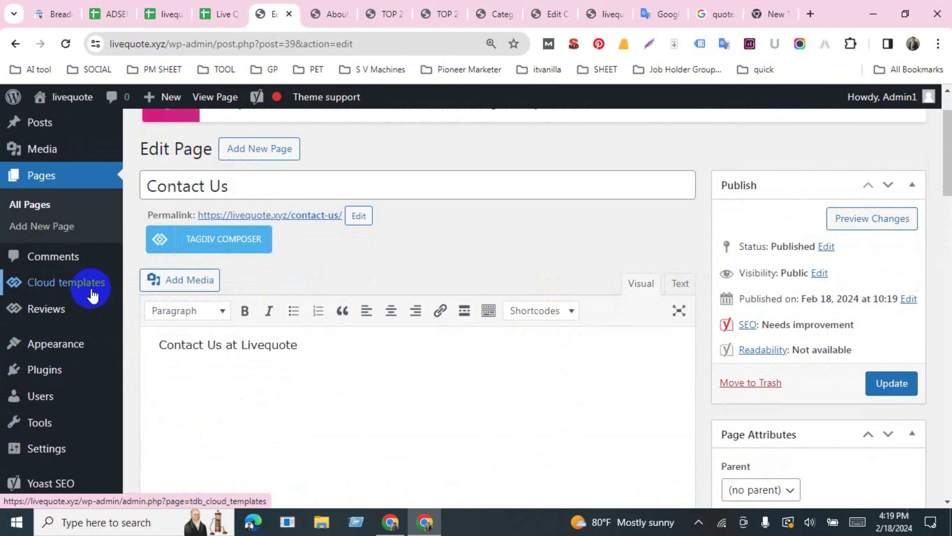
scroll(91, 294, "up", 2)
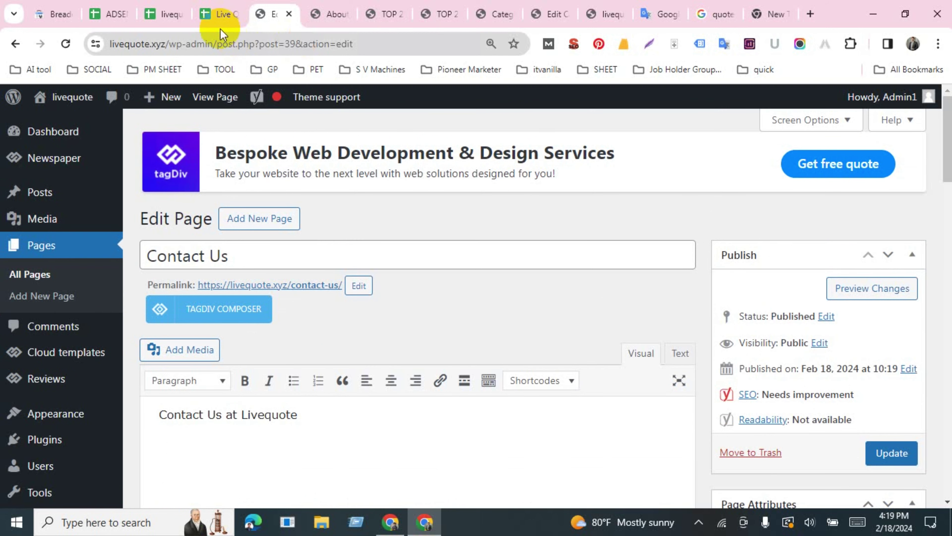
left_click(221, 14)
Select the full brainyquote.com reap-quotes URL in cell F6 for copying
scroll(240, 311, "down", 4)
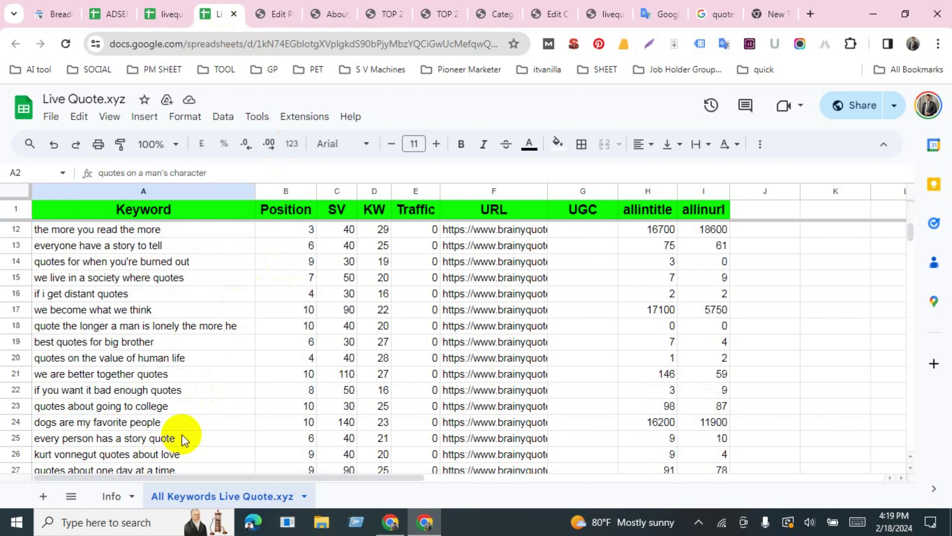
scroll(184, 432, "up", 2)
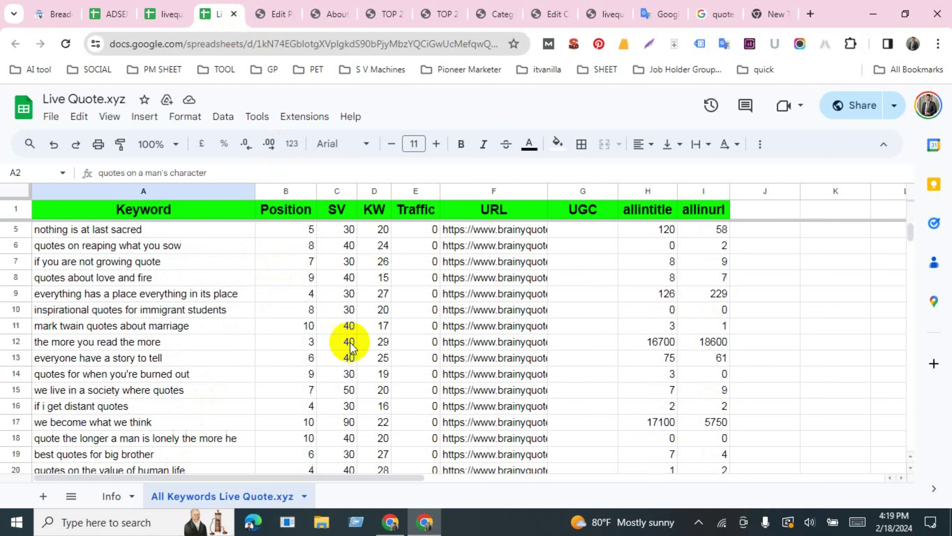
left_click(491, 230)
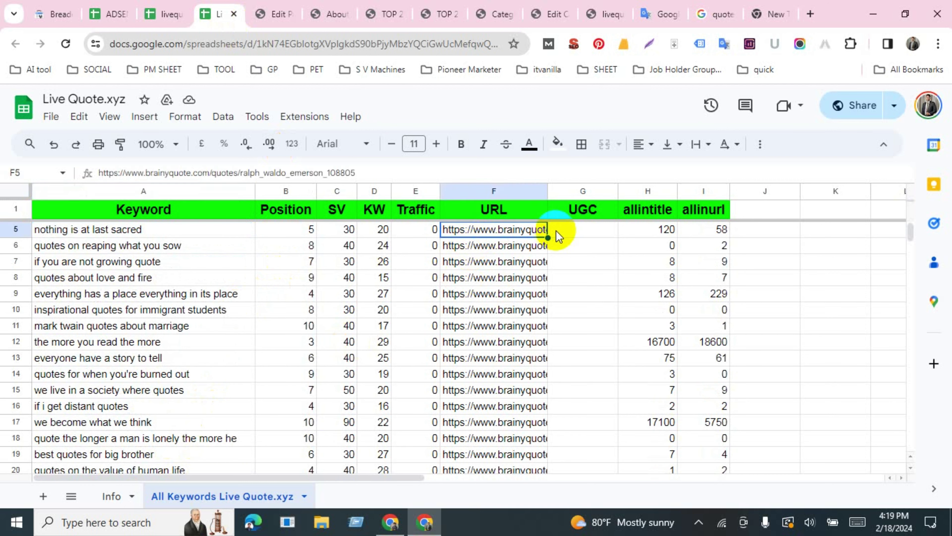
double_click(525, 230)
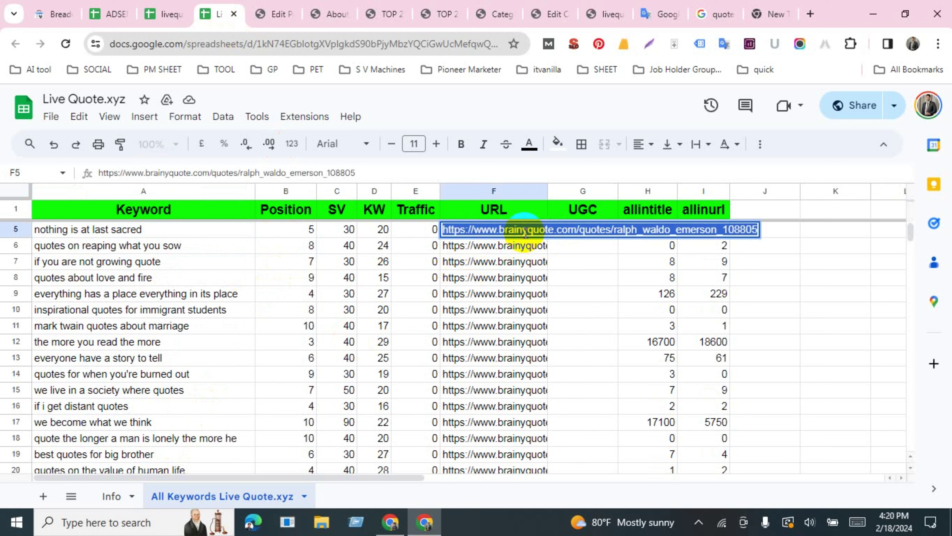
triple_click(322, 173)
double_click(506, 246)
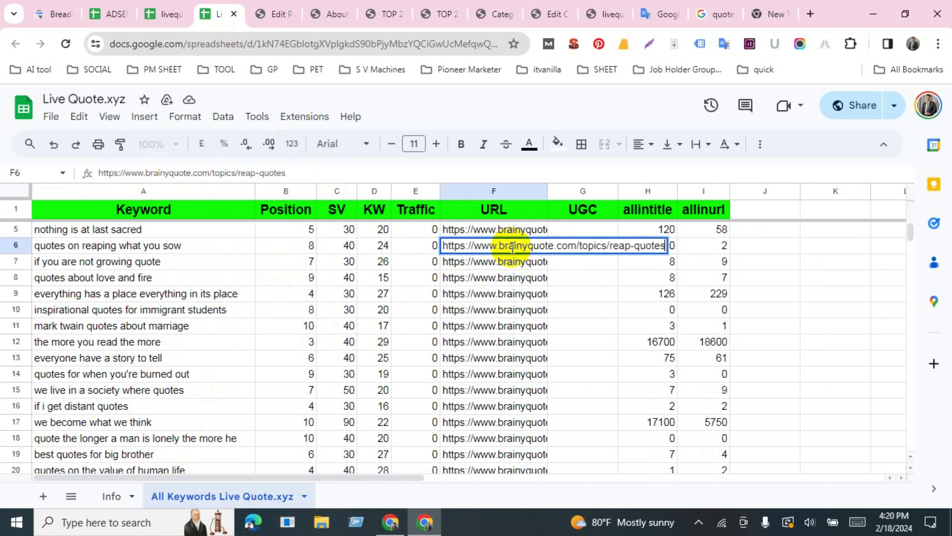
left_click_drag(312, 168, 63, 170)
key("ctrl+c")
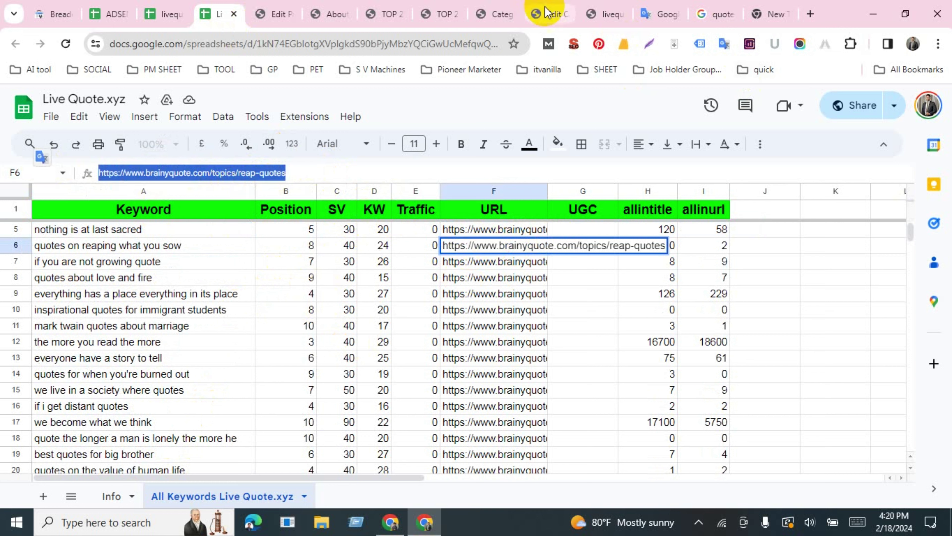
Load the BrainyQuote reap-quotes page from the pasted URL
left_click(611, 14)
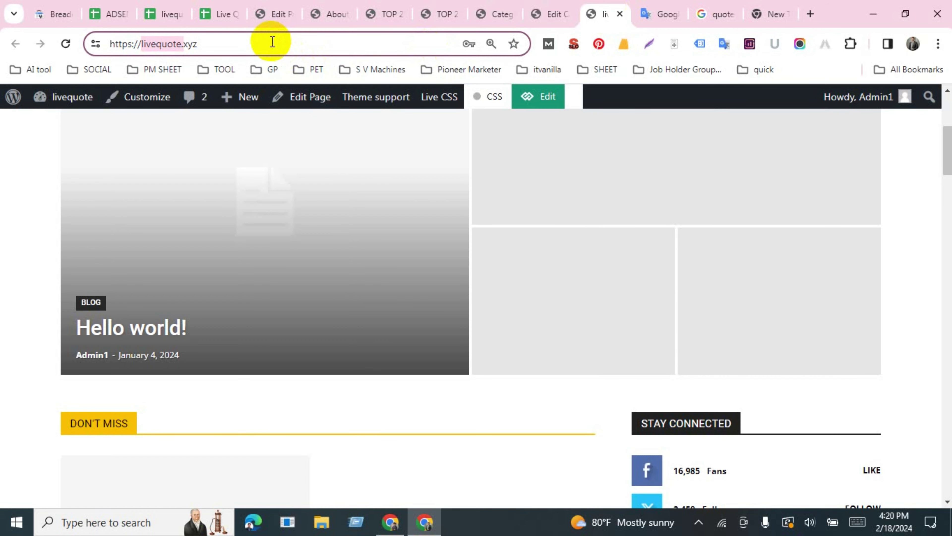
key("ctrl+v")
key("Return")
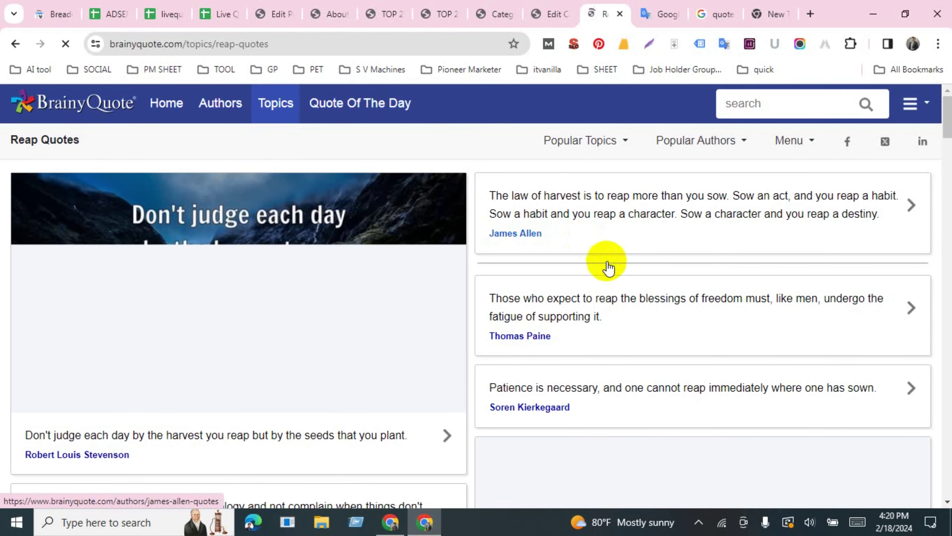
scroll(257, 359, "down", 20)
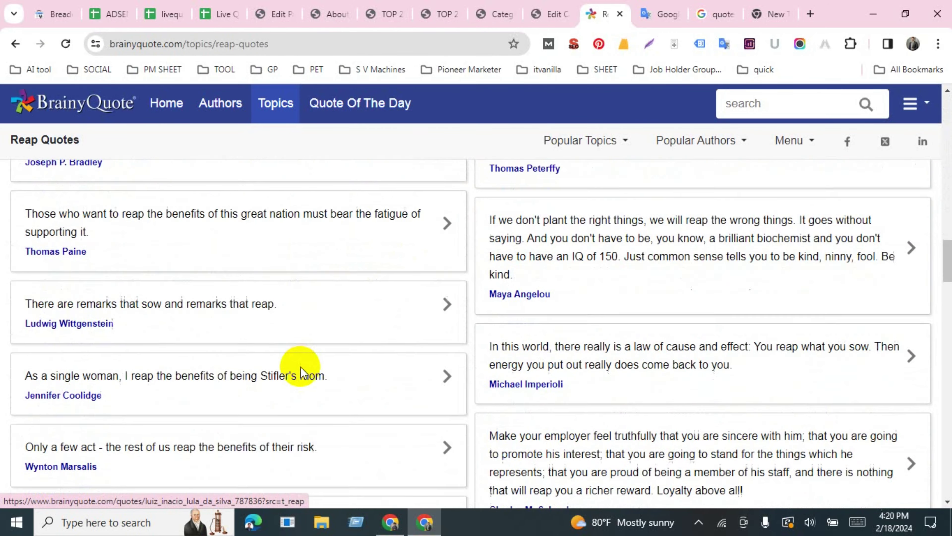
scroll(313, 452, "up", 20)
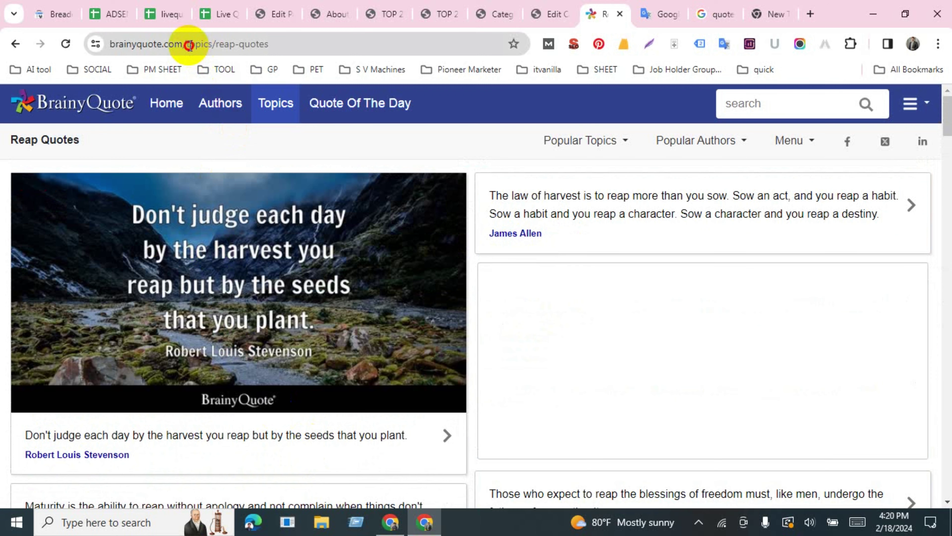
Load brainyquote.com/sitemap.xml, which returns Page Not Found
left_click_drag(187, 44, 682, 56)
type("ttps://www.")
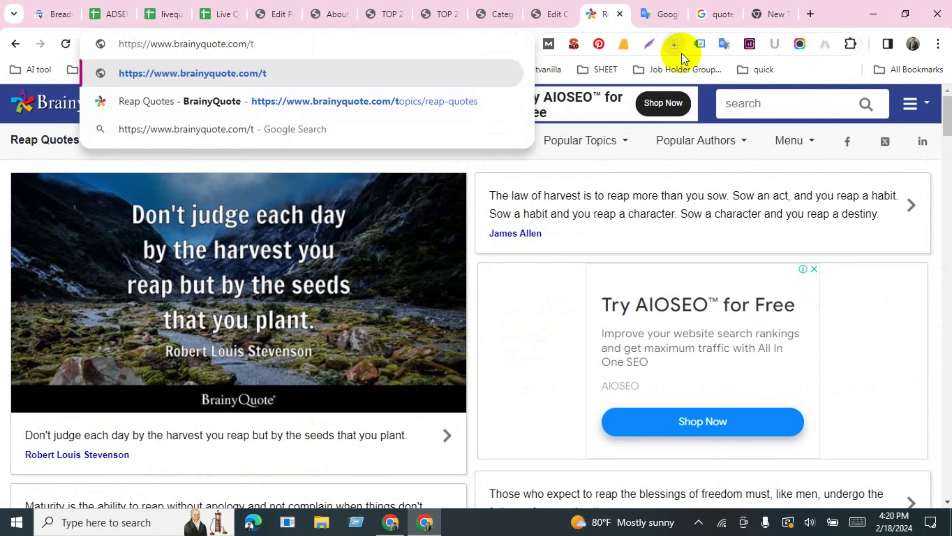
type("SIT")
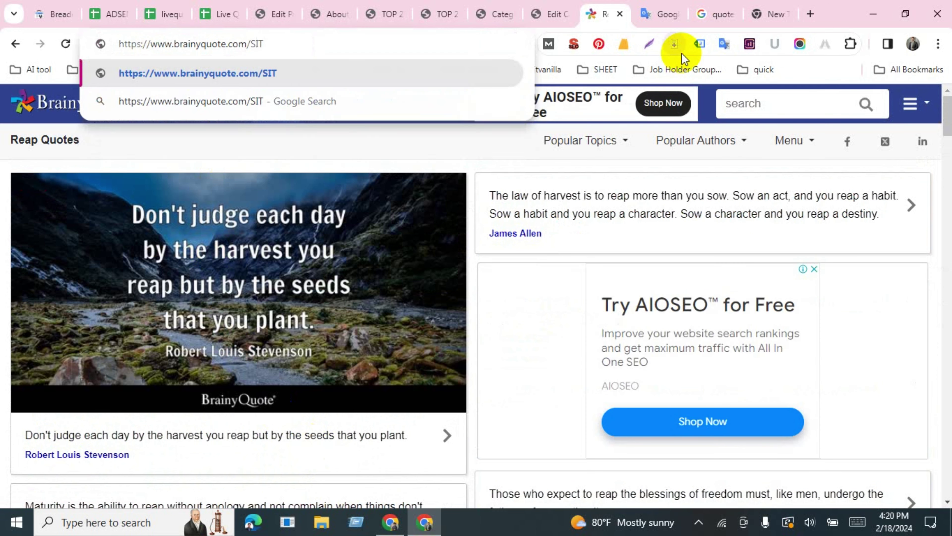
key("BackSpace")
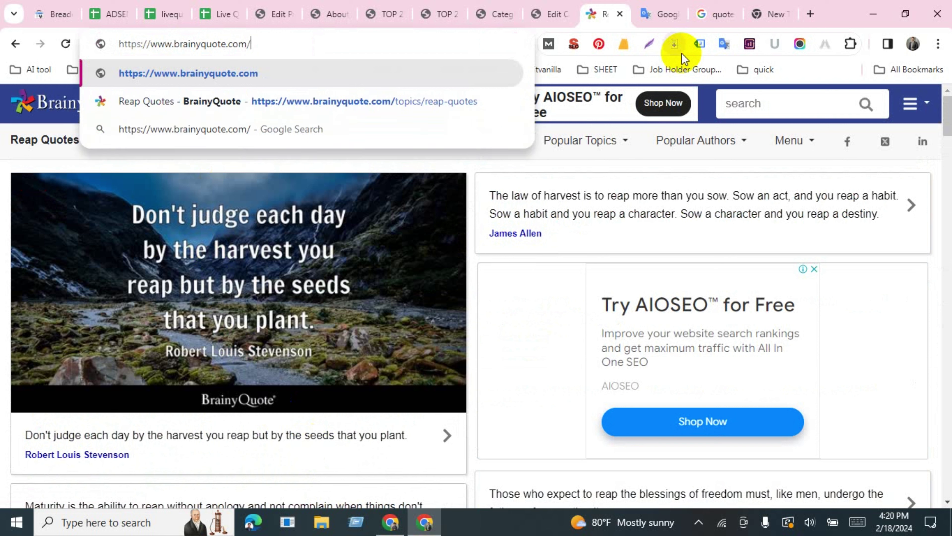
type("sit")
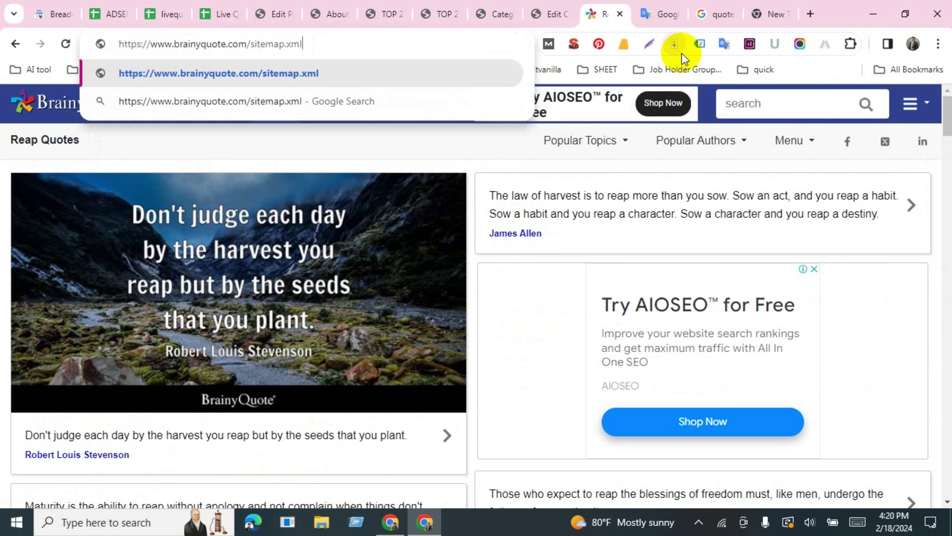
type("emap.xml")
key("Return")
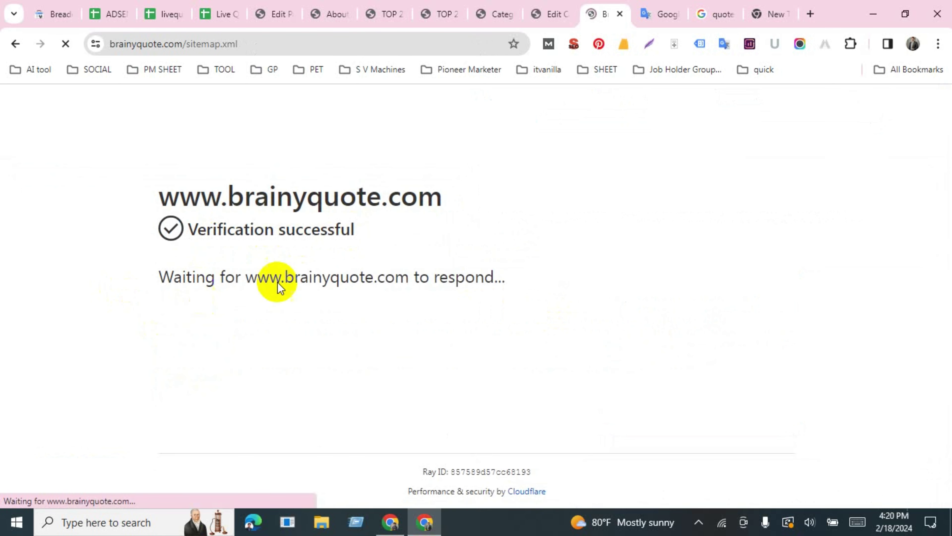
scroll(357, 299, "down", 3)
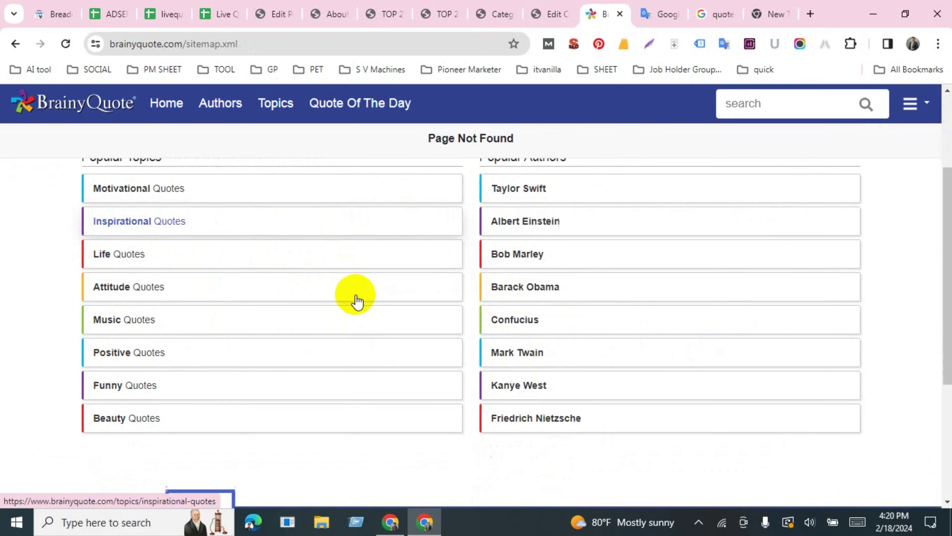
scroll(356, 299, "down", 5)
scroll(358, 296, "up", 9)
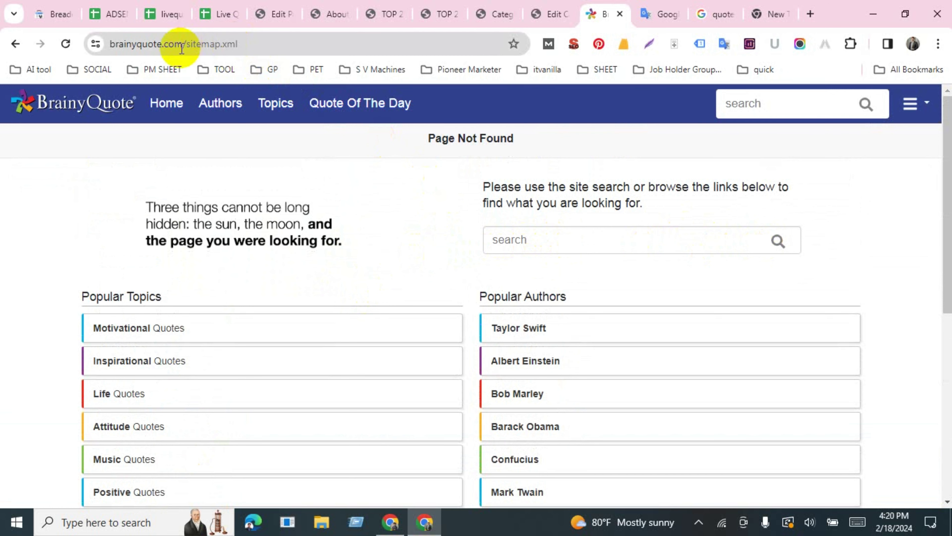
left_click_drag(186, 51, 371, 49)
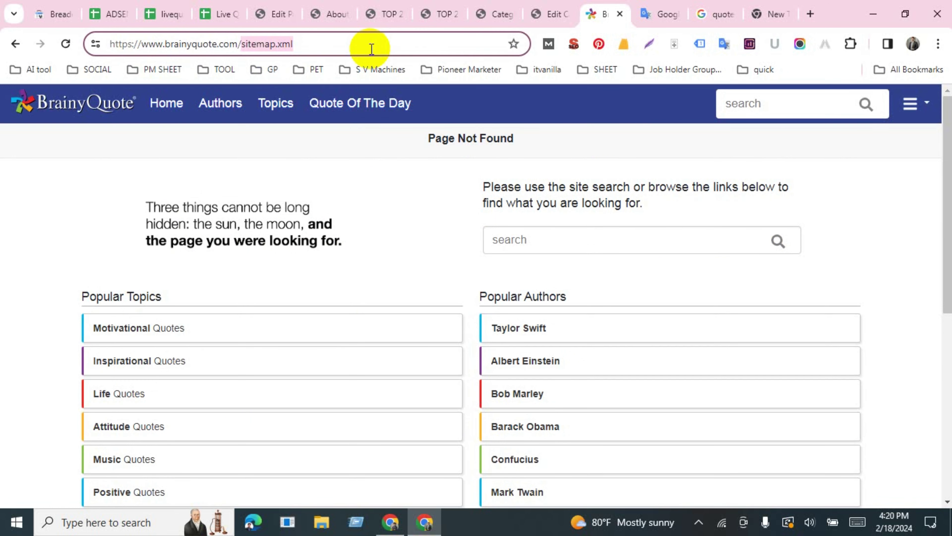
left_click(491, 14)
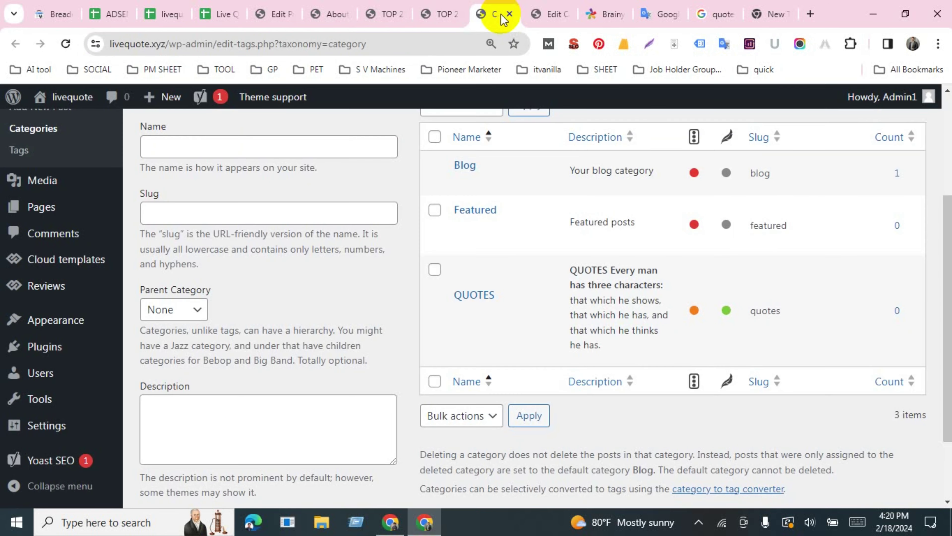
left_click(219, 14)
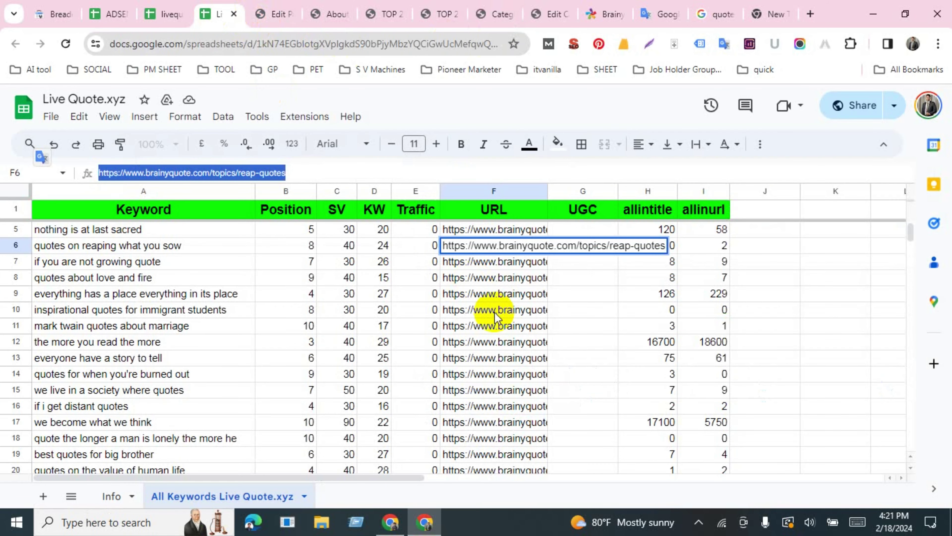
scroll(307, 426, "down", 9)
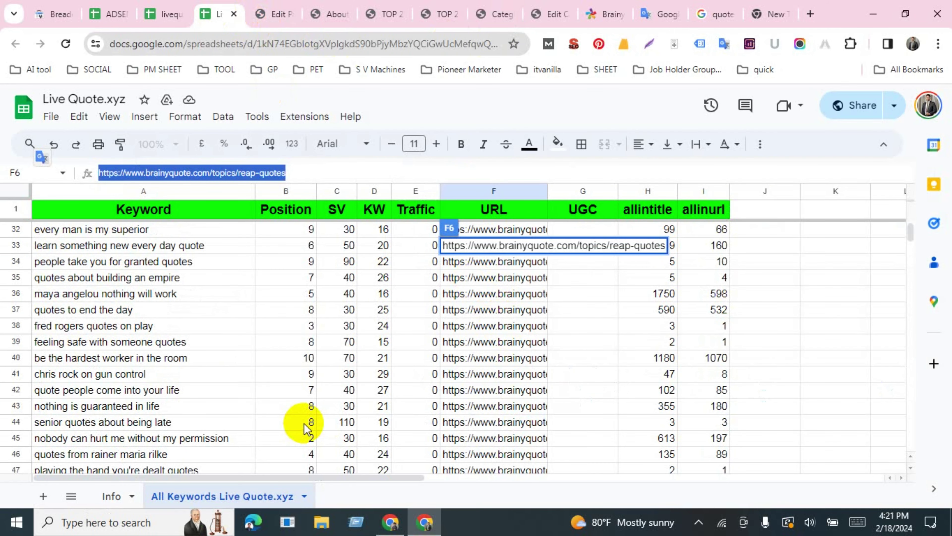
scroll(306, 427, "up", 6)
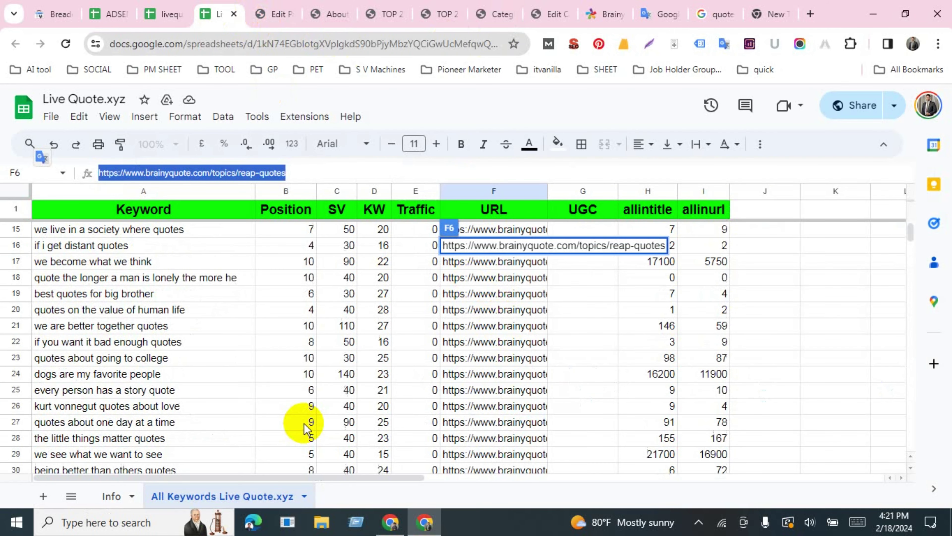
left_click(112, 496)
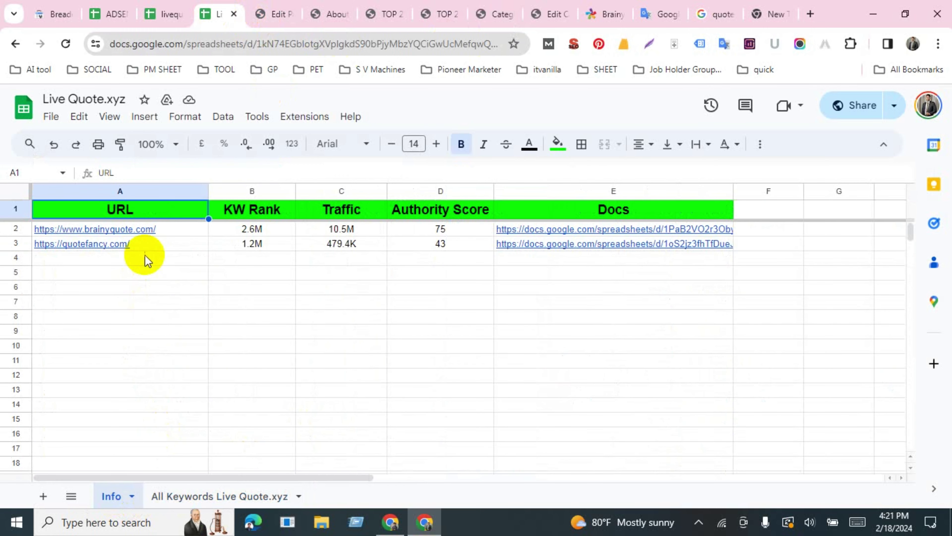
mouse_move(117, 232)
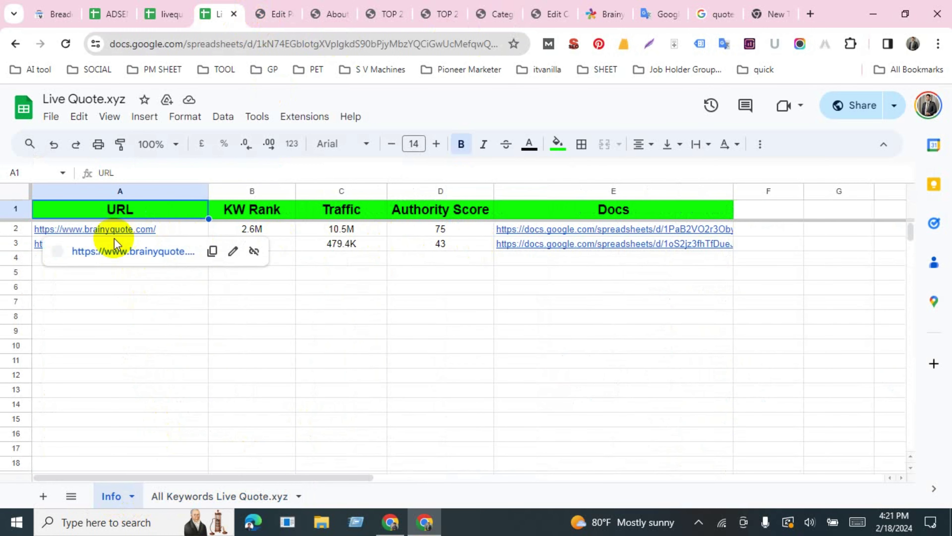
left_click(395, 261)
left_click(143, 249)
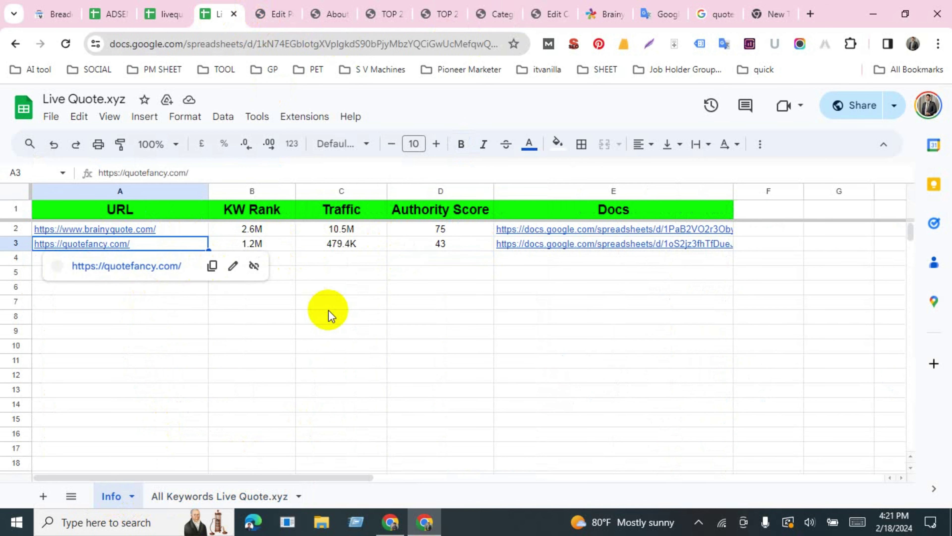
key("ctrl+c")
key("ctrl+9")
Load the quotefancy.com sitemap.xml address in a new tab
type("chat.openai.com")
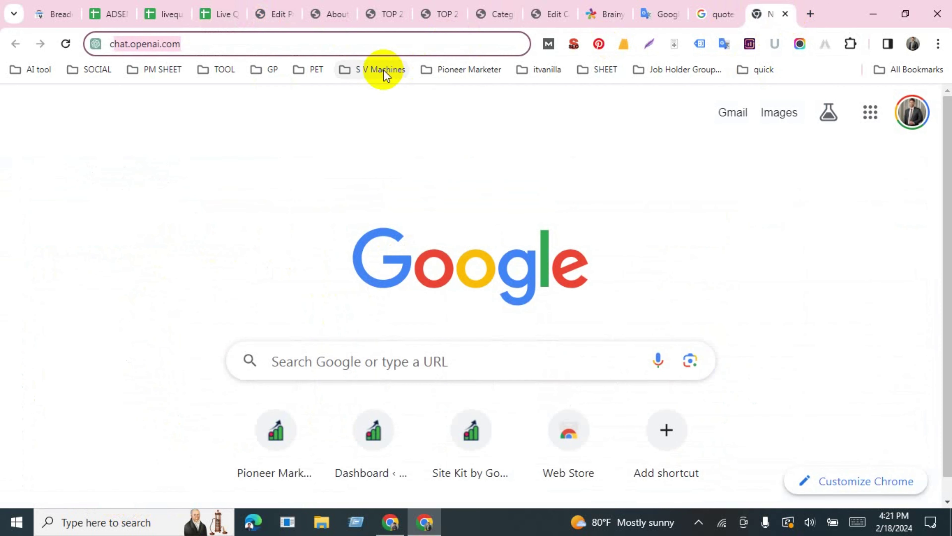
key("ctrl+v")
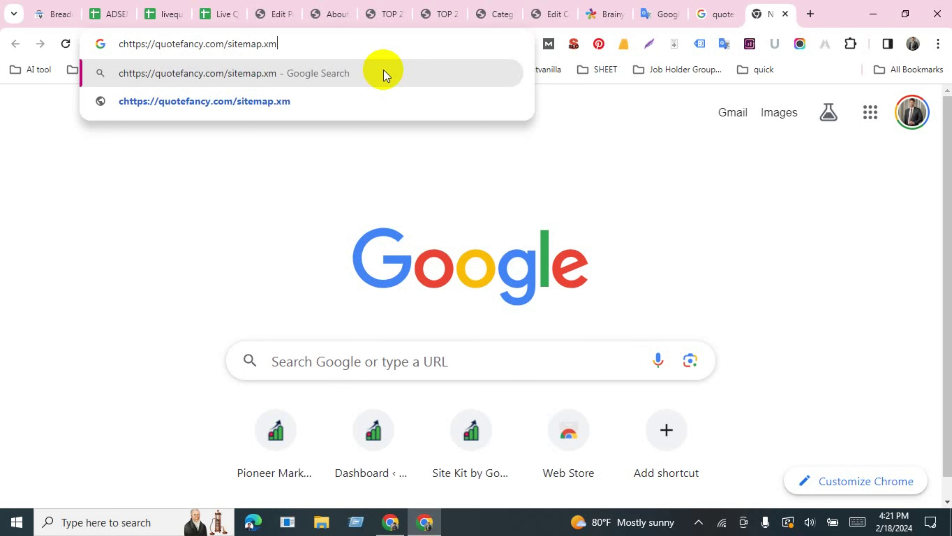
left_click(386, 76)
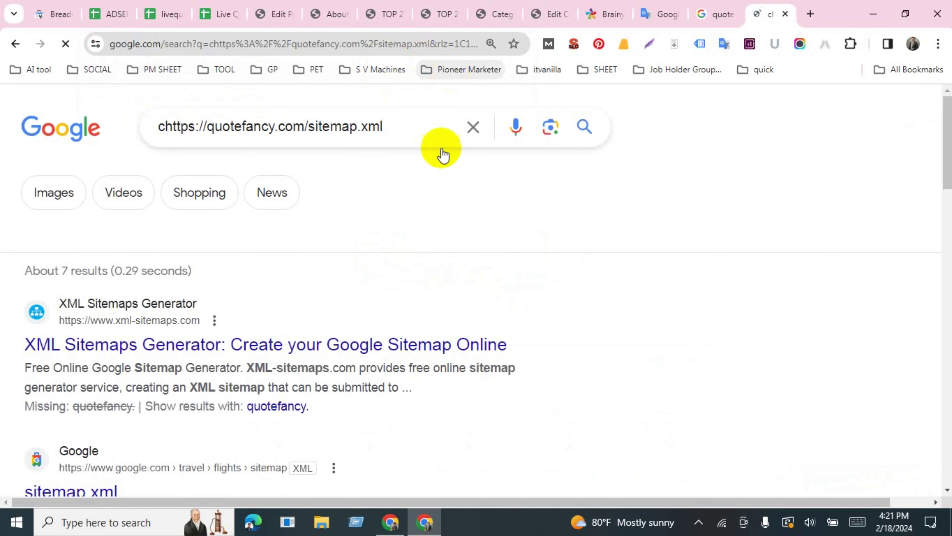
scroll(300, 223, "down", 3)
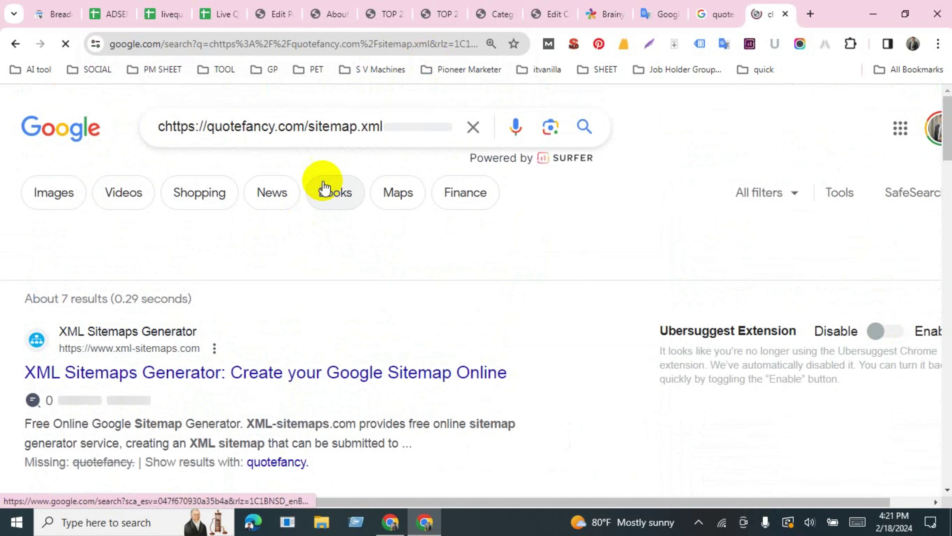
triple_click(282, 125)
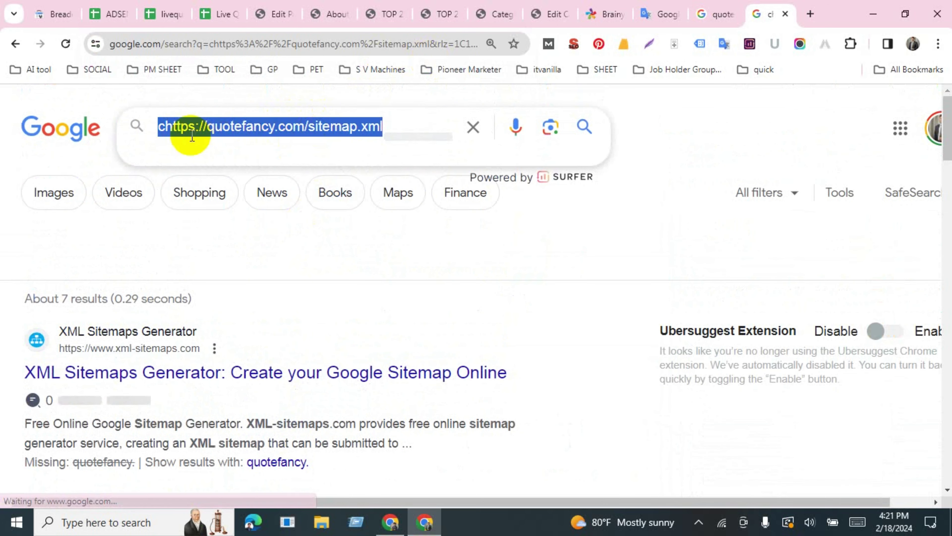
key("ctrl+c")
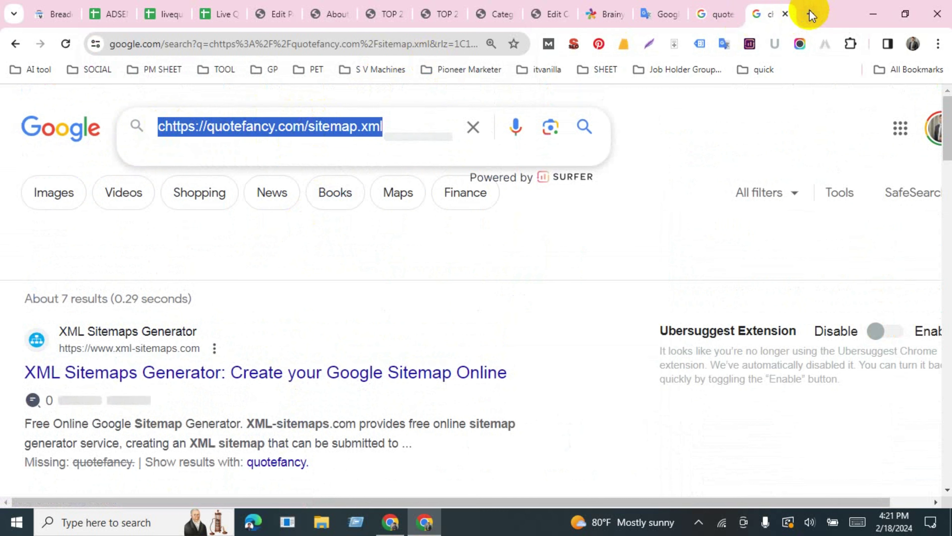
left_click(810, 13)
key("ctrl+v")
left_click(124, 43)
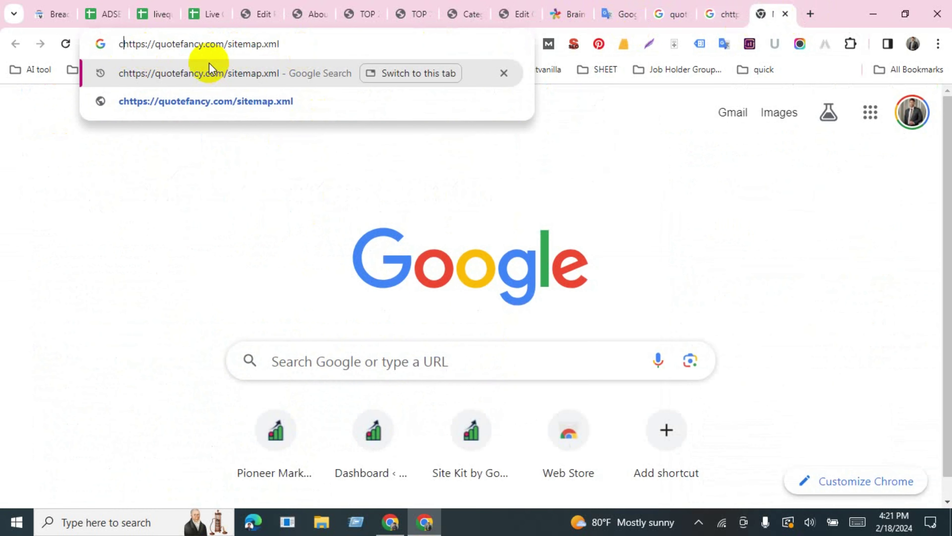
key("BackSpace")
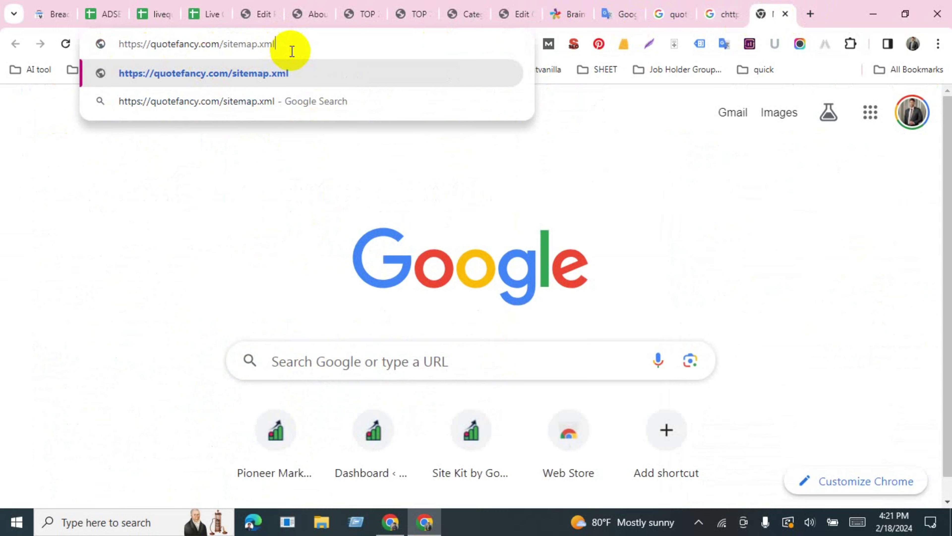
key("Return")
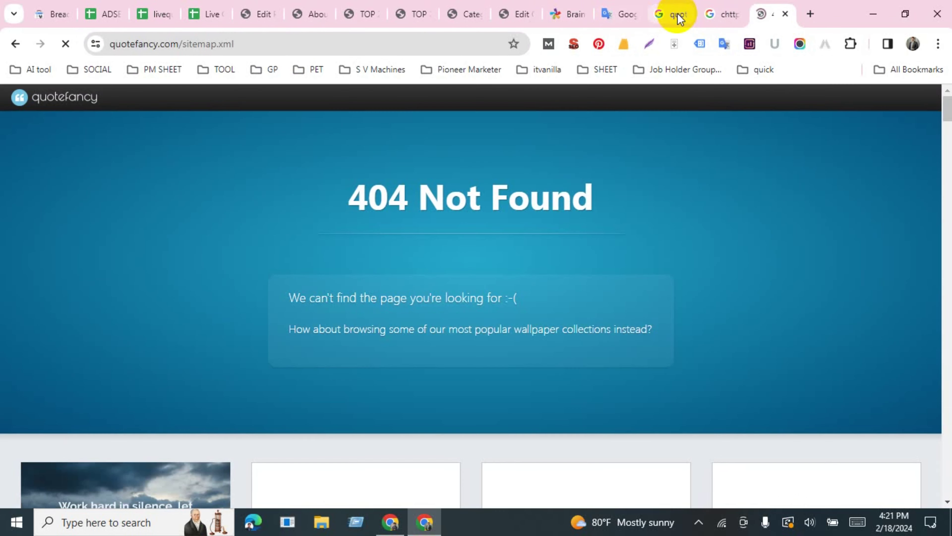
Close the leftover Google search tabs and load quotefancy.com/wp-sitemap.xml instead
left_click(679, 15)
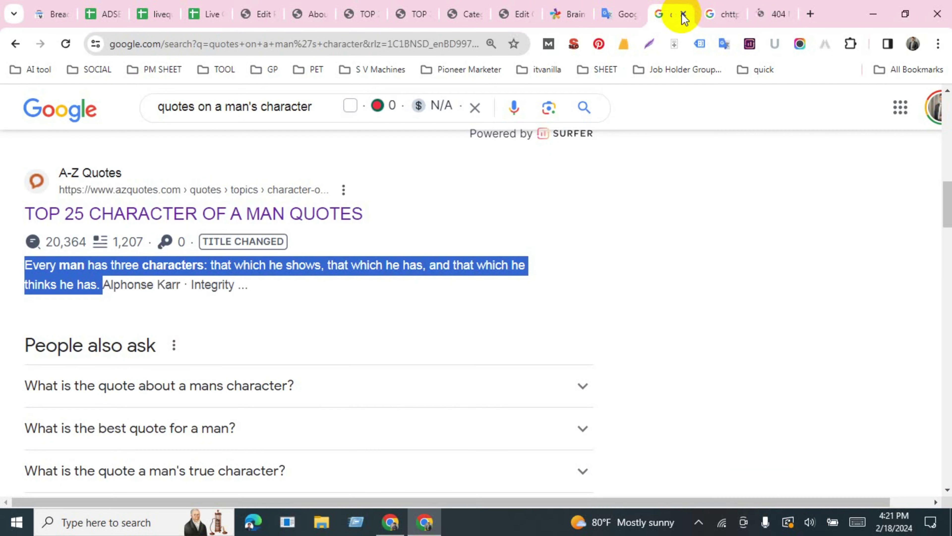
left_click(683, 15)
left_click(683, 15)
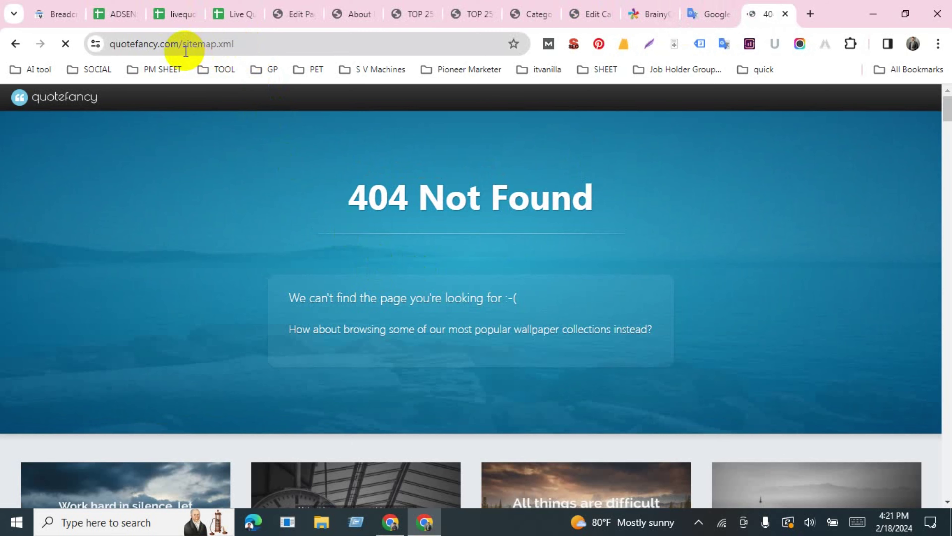
scroll(388, 242, "down", 8)
scroll(388, 242, "up", 3)
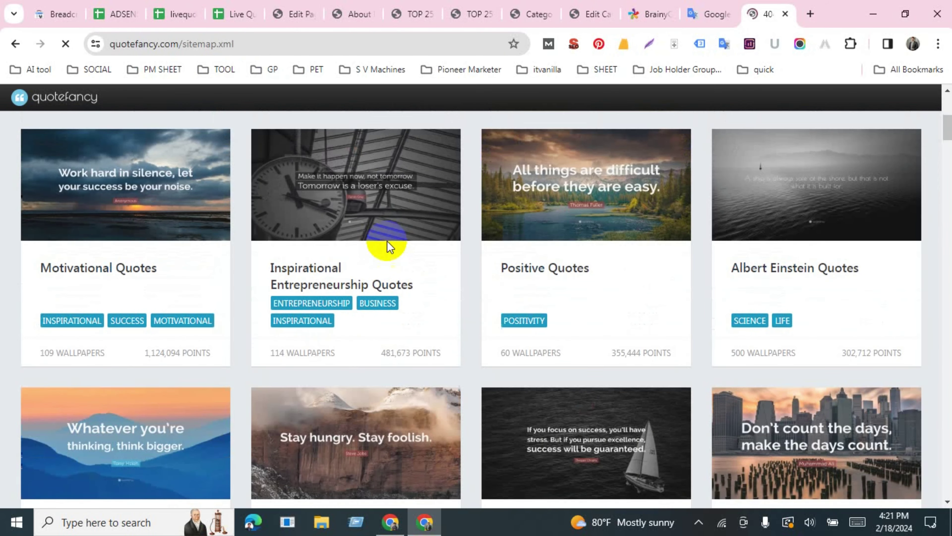
scroll(388, 242, "down", 7)
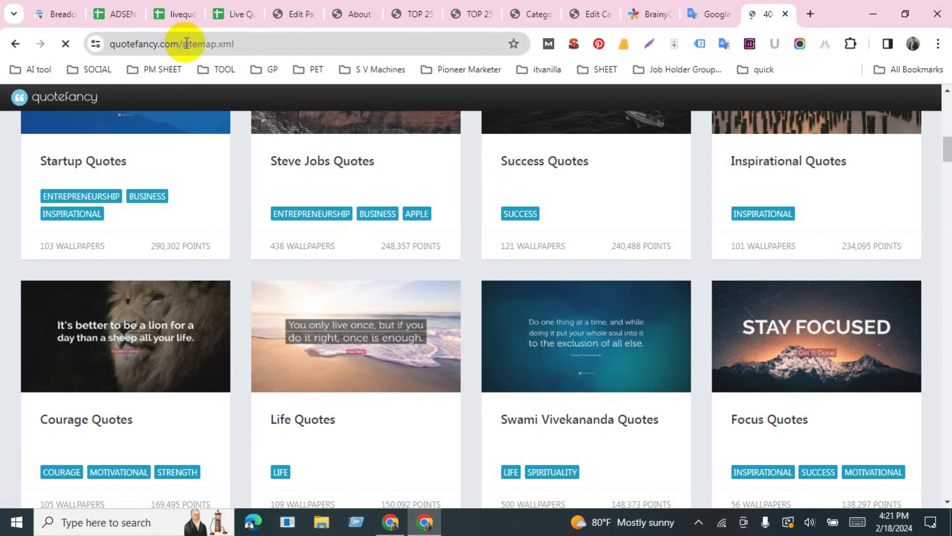
left_click(186, 44)
left_click(186, 44)
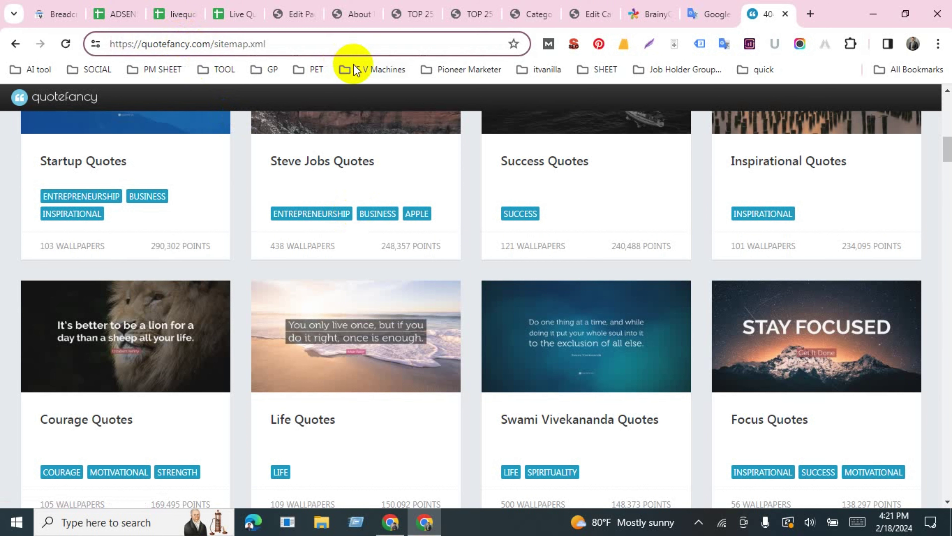
type("wp-")
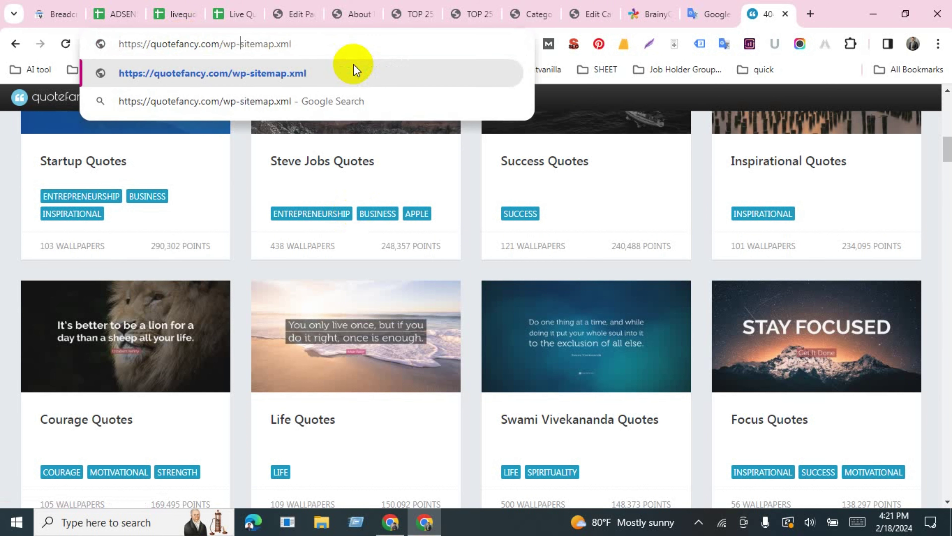
left_click(354, 70)
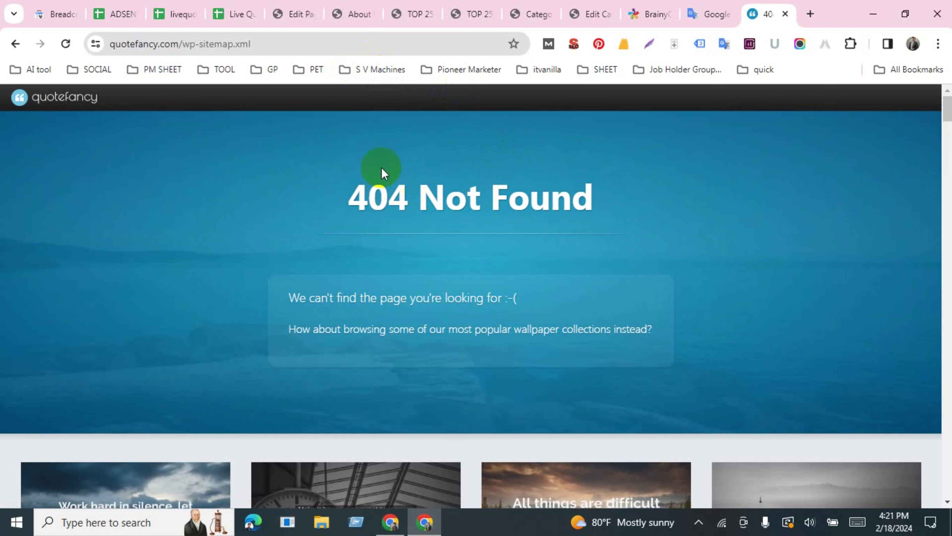
Open the /sitemap_index.xml report under Search Console Sitemaps and select its name
left_click(56, 15)
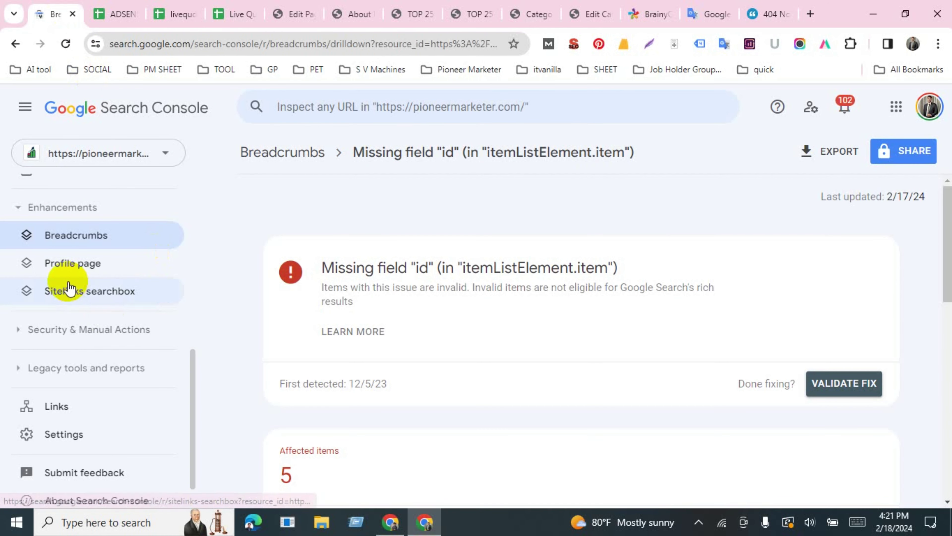
scroll(94, 409, "up", 6)
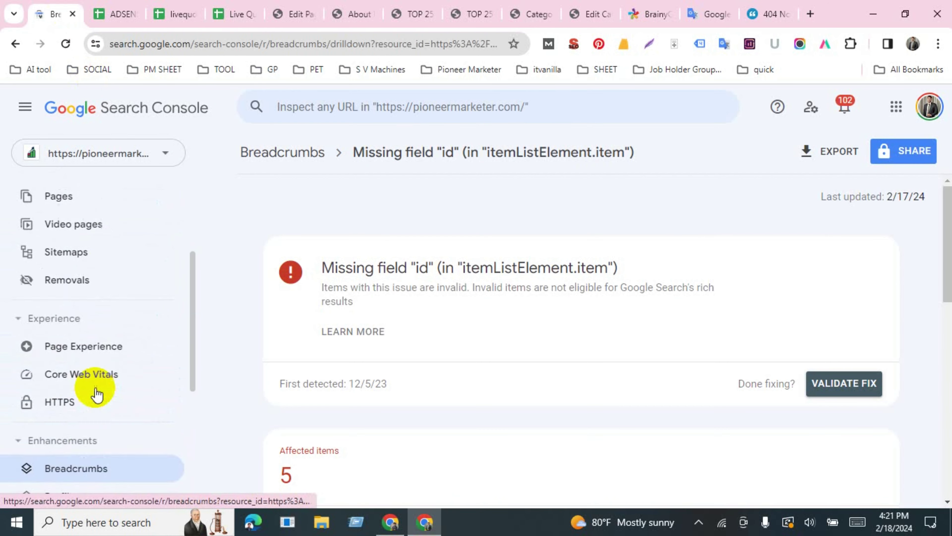
left_click(77, 332)
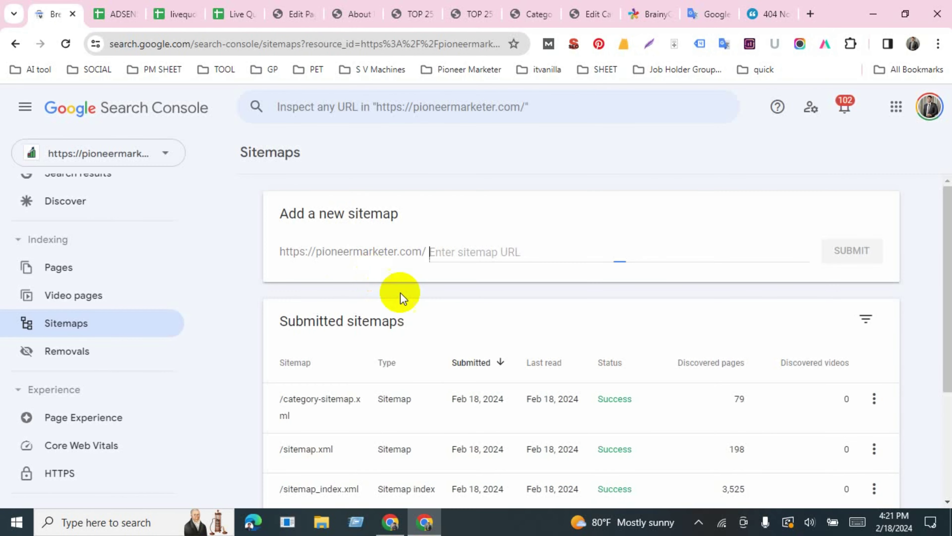
scroll(449, 399, "down", 4)
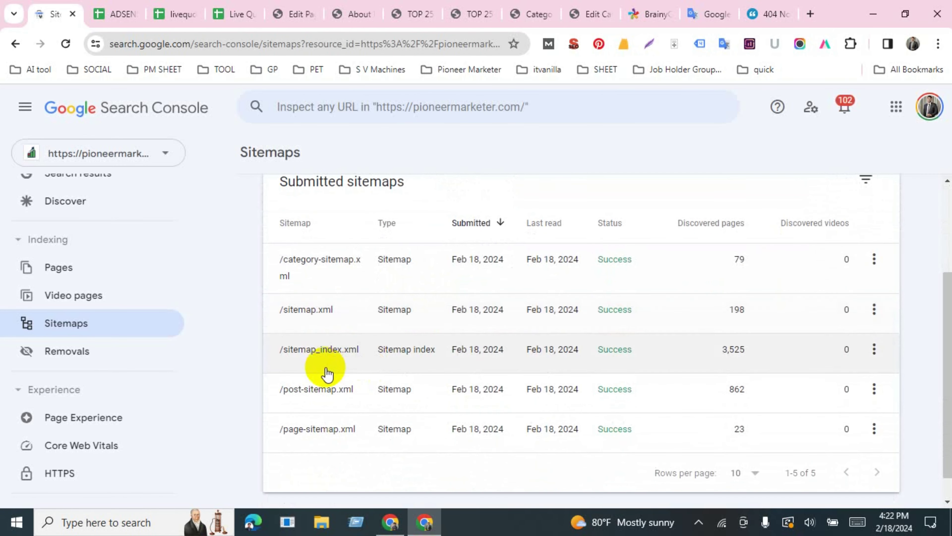
left_click(326, 353)
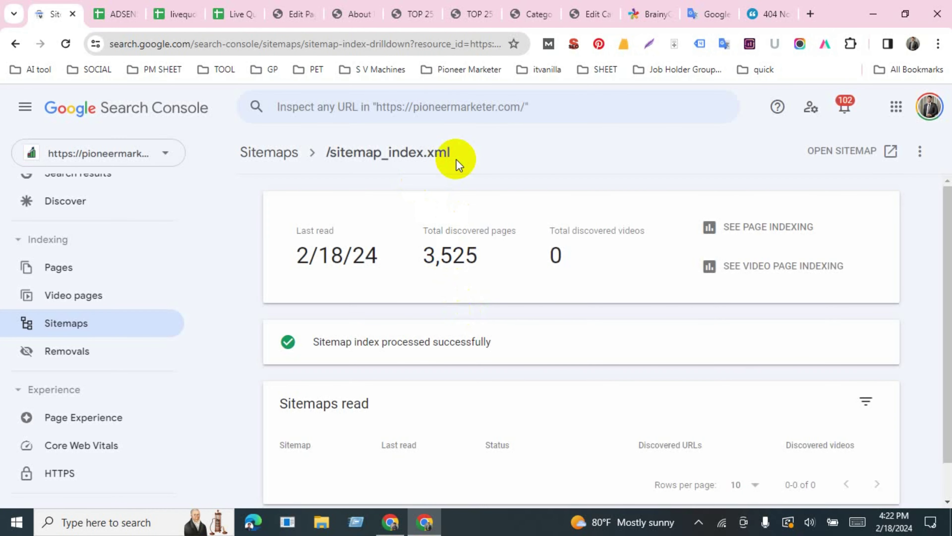
triple_click(316, 153)
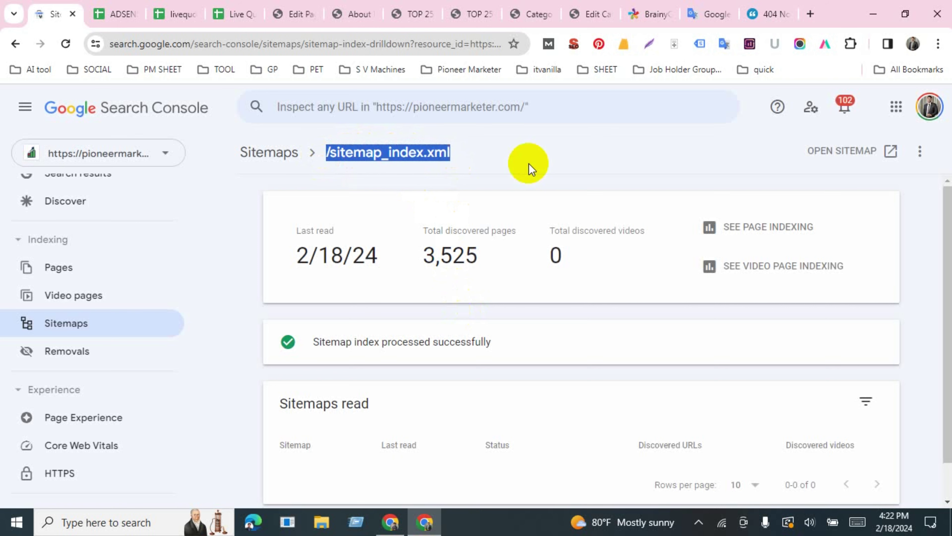
left_click(752, 14)
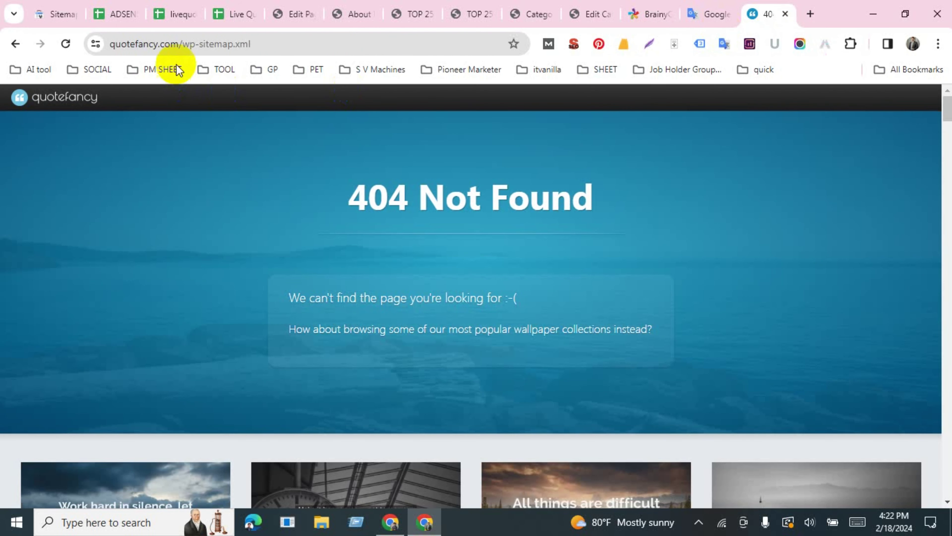
Load quotefancy's /sitemap_index.xml address, which returns 404 Not Found
left_click_drag(174, 44, 361, 44)
key("ctrl+v")
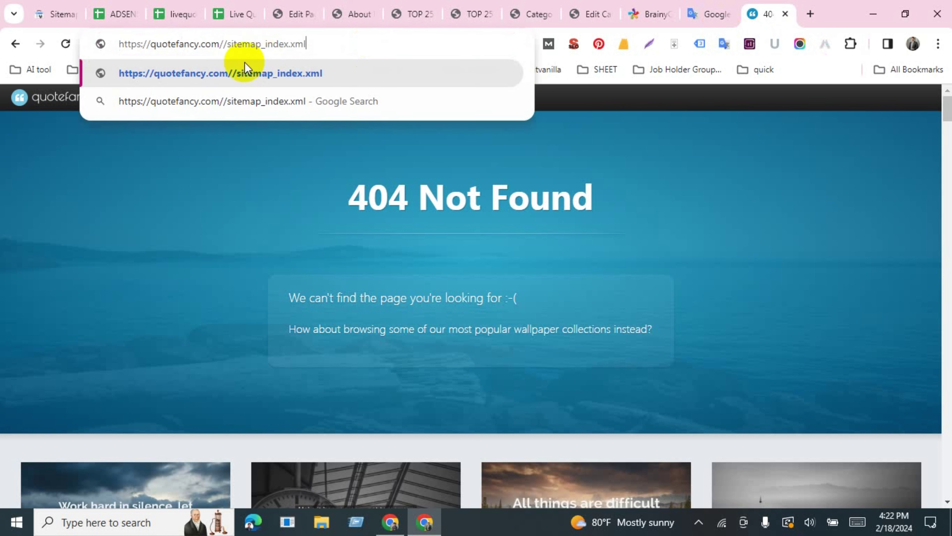
key("BackSpace")
left_click(314, 75)
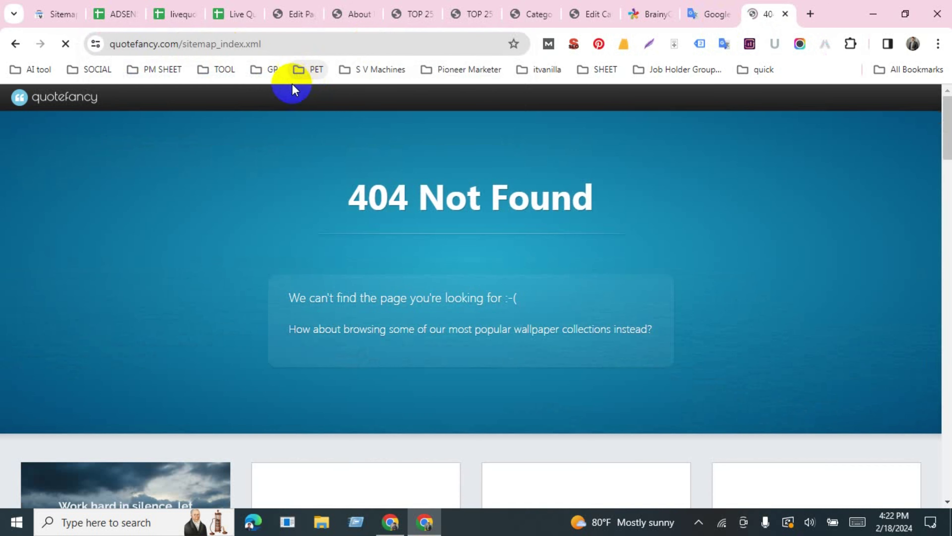
scroll(396, 231, "down", 8)
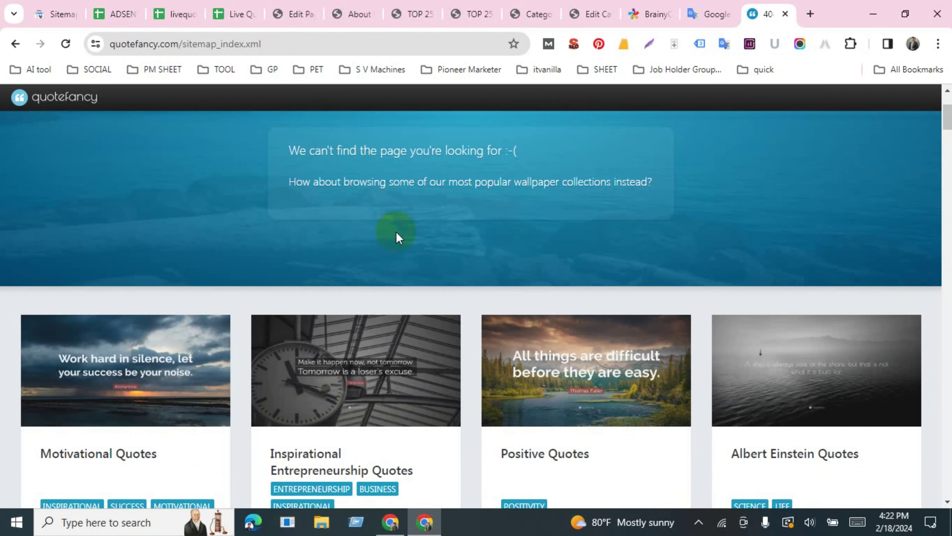
scroll(395, 231, "up", 10)
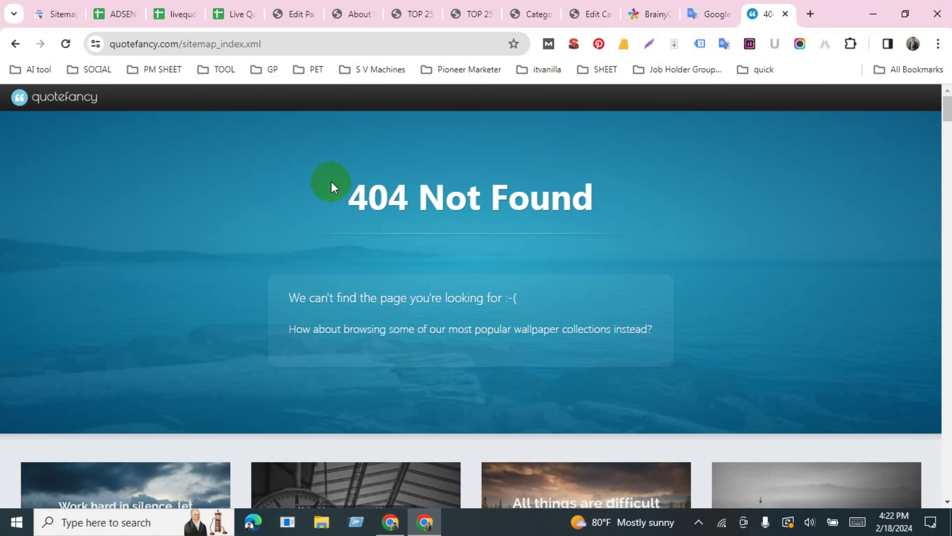
Glance at the WordPress Contact Us page editor, then return to the Quotefancy 404 page
left_click(294, 17)
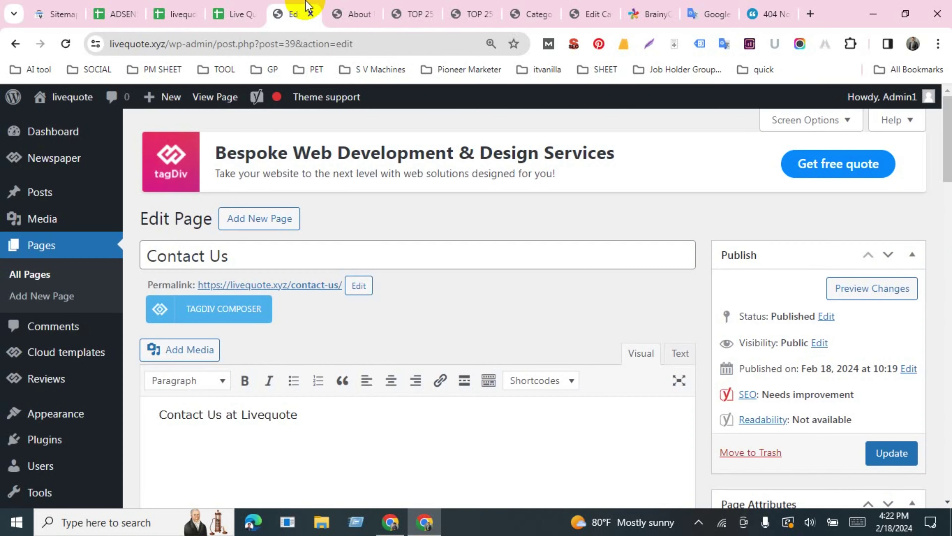
scroll(346, 340, "down", 10)
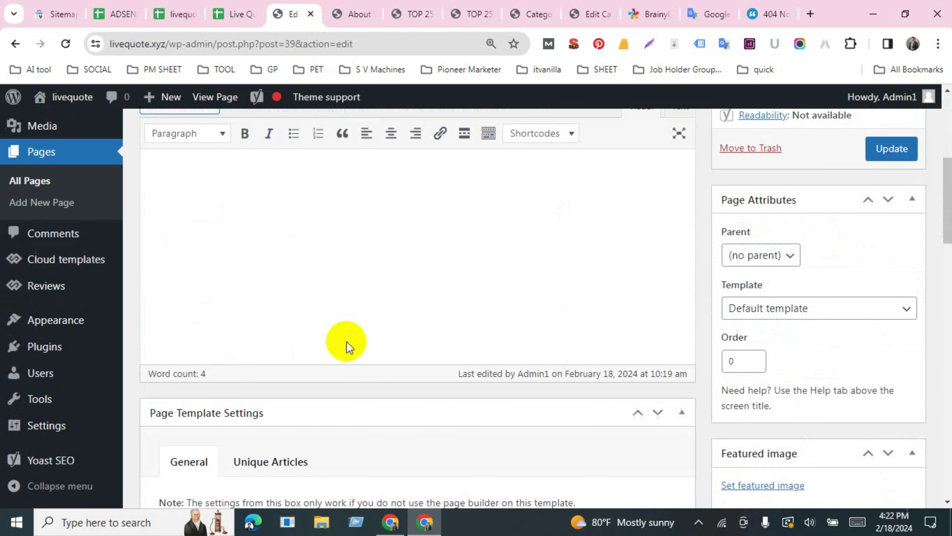
scroll(538, 155, "up", 6)
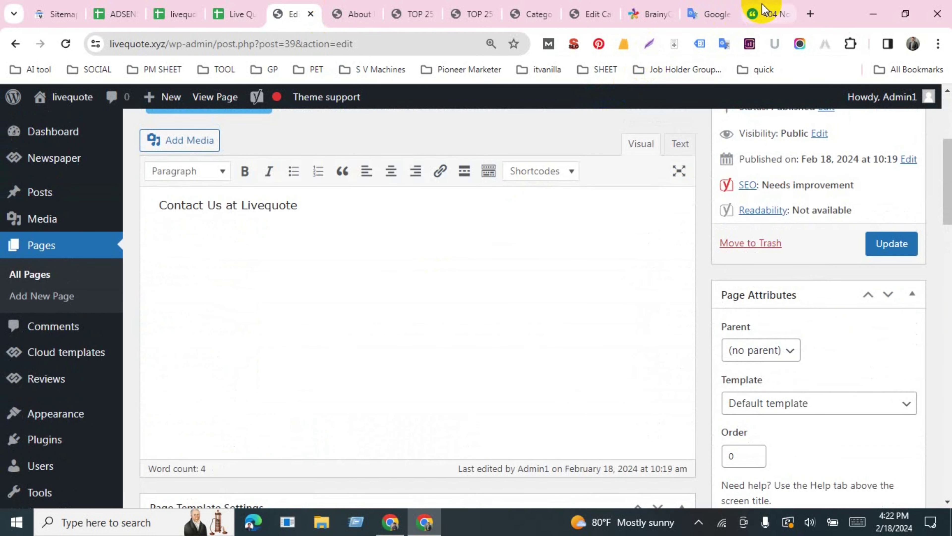
left_click(766, 13)
scroll(307, 225, "down", 15)
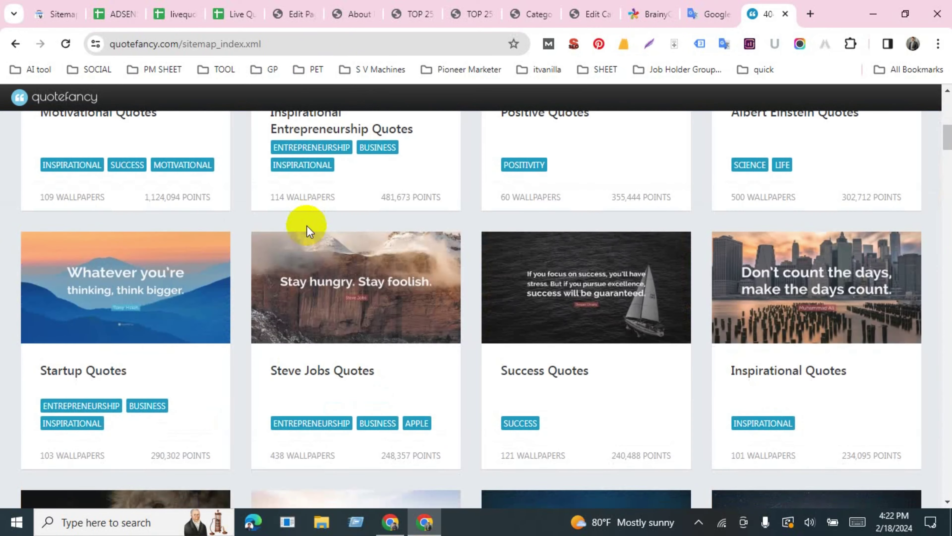
scroll(308, 233, "up", 10)
scroll(309, 230, "up", 8)
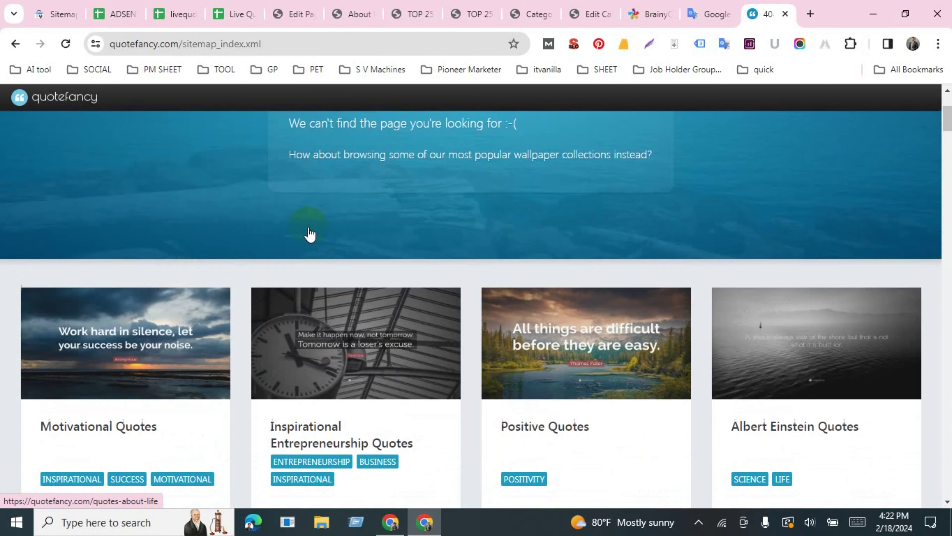
scroll(312, 227, "down", 11)
scroll(312, 227, "up", 3)
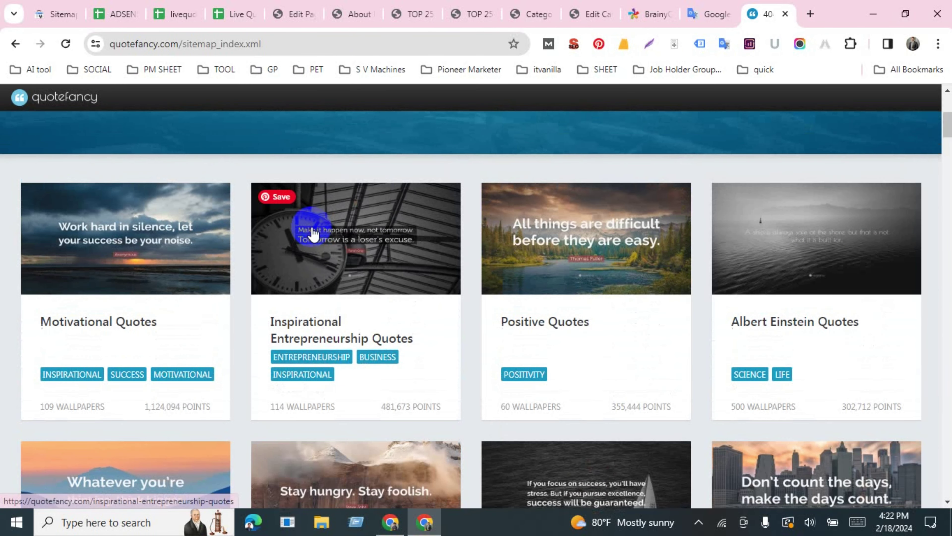
Shorten the address to quotefancy's sitemap.xml and load it, also a 404
left_click(214, 47)
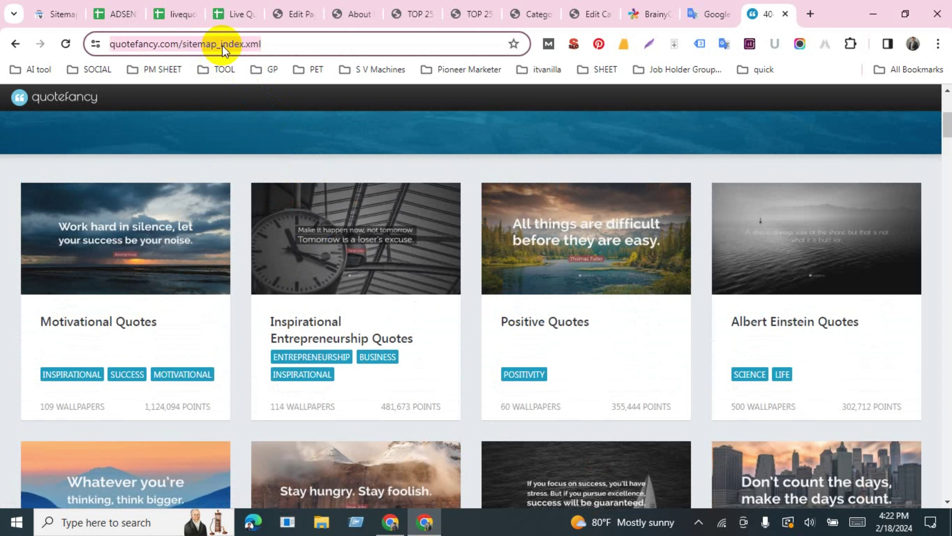
left_click(221, 44)
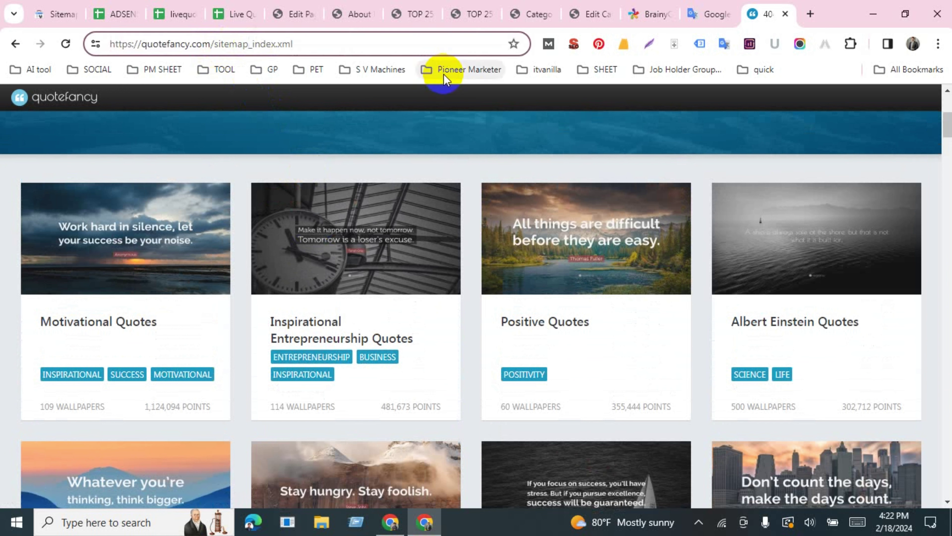
key("Delete")
key("Delete")
key("Delete")
key("Delete")
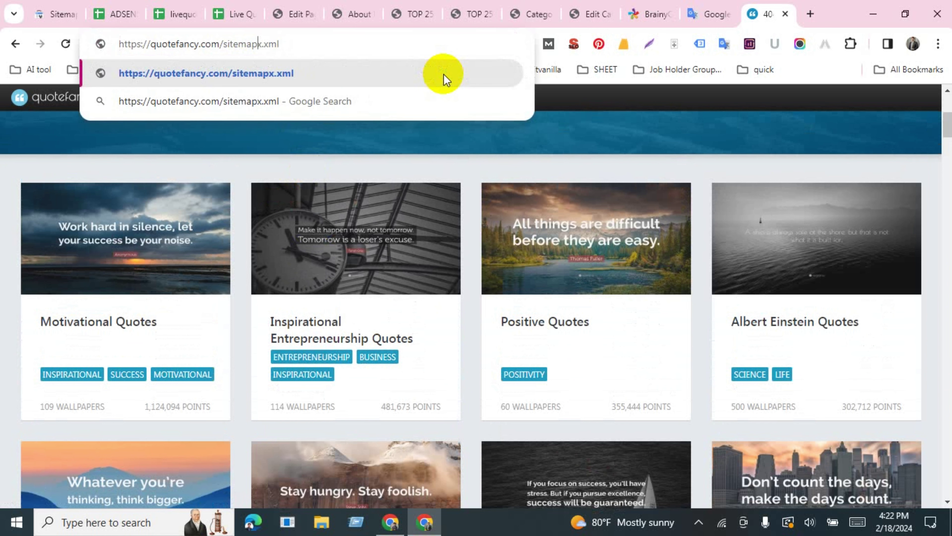
left_click(443, 74)
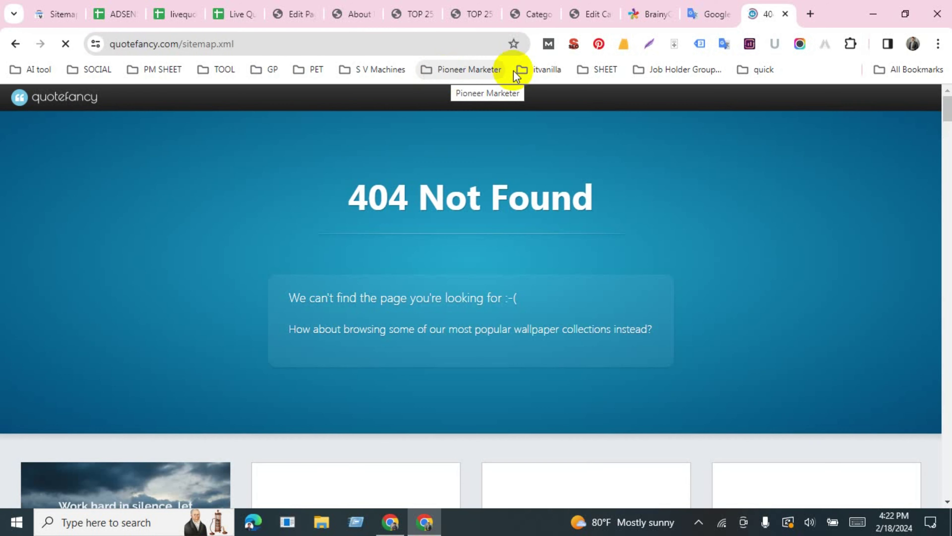
left_click(244, 15)
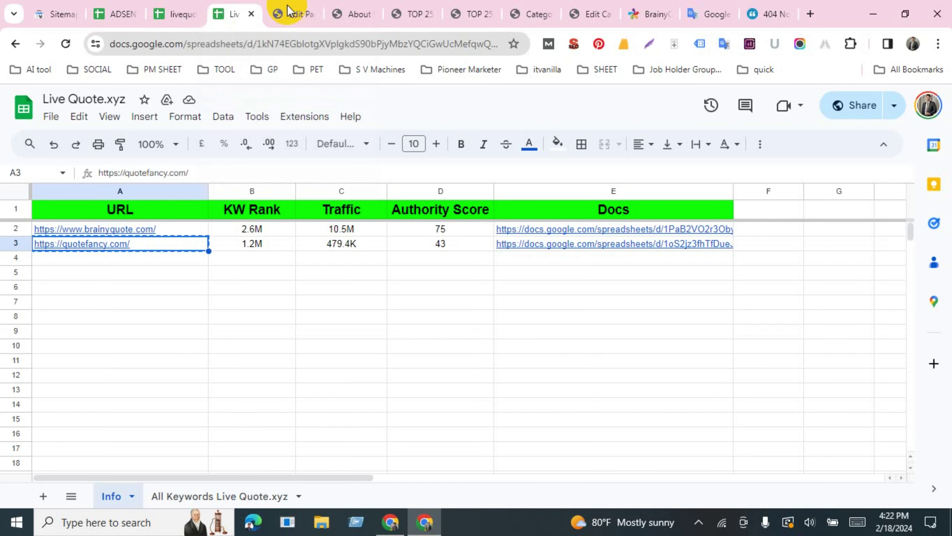
Copy 'we see what we want to see' from cell A29 of All Keywords Live Quote.xyz
left_click(323, 301)
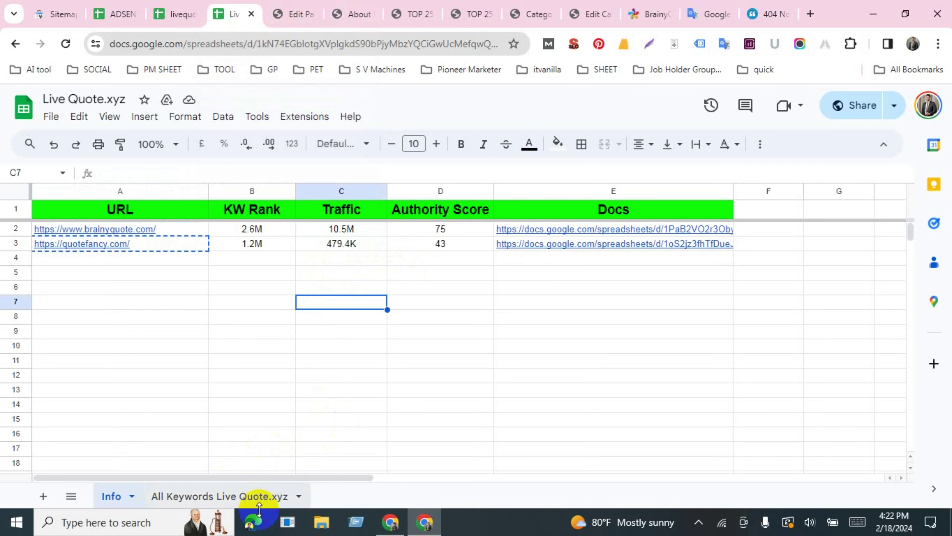
left_click(233, 495)
scroll(231, 379, "down", 5)
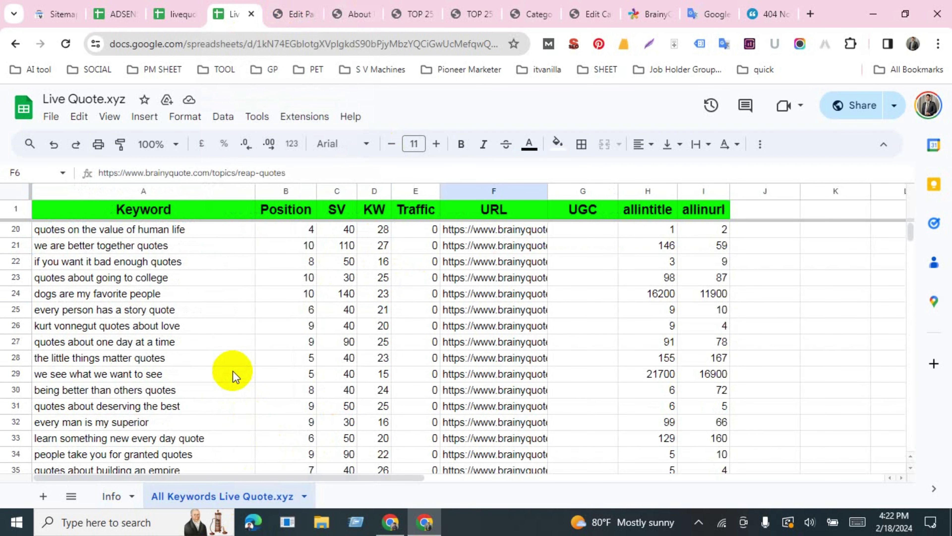
left_click(165, 379)
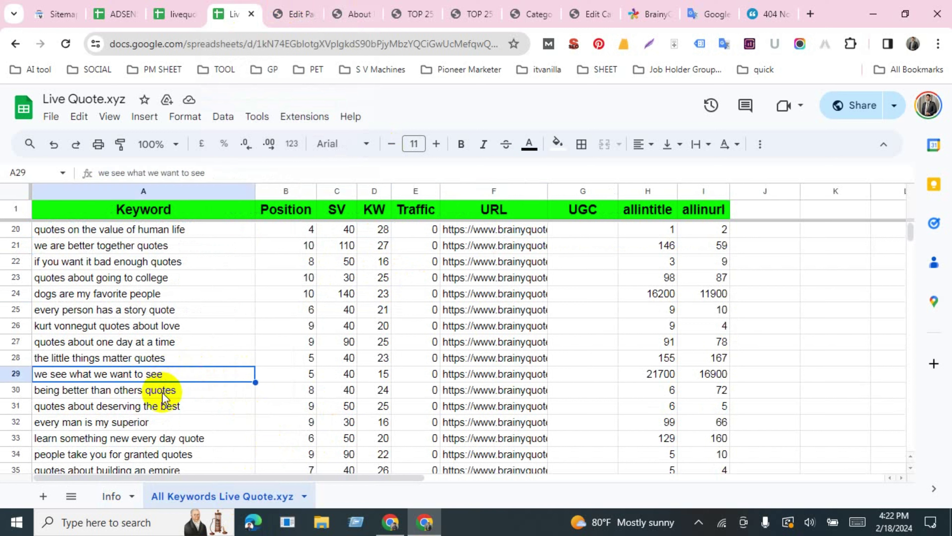
key("ctrl+c")
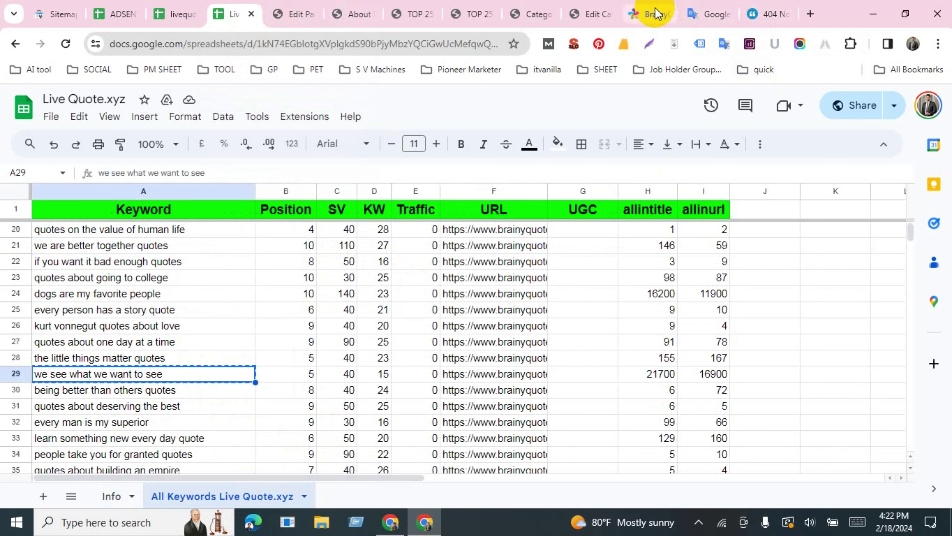
left_click(645, 13)
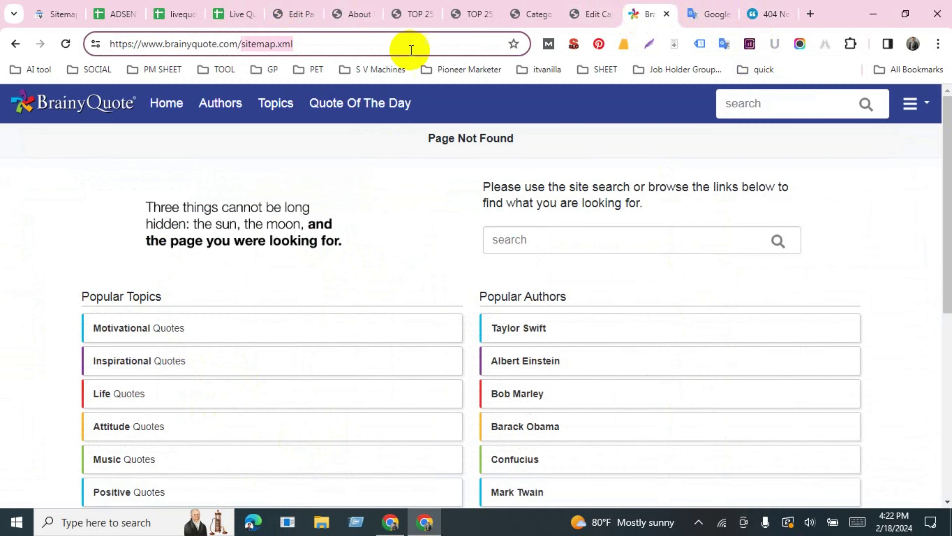
Google the copied keyword 'we see what we want to see'
left_click(345, 45)
key("ctrl+v")
key("Return")
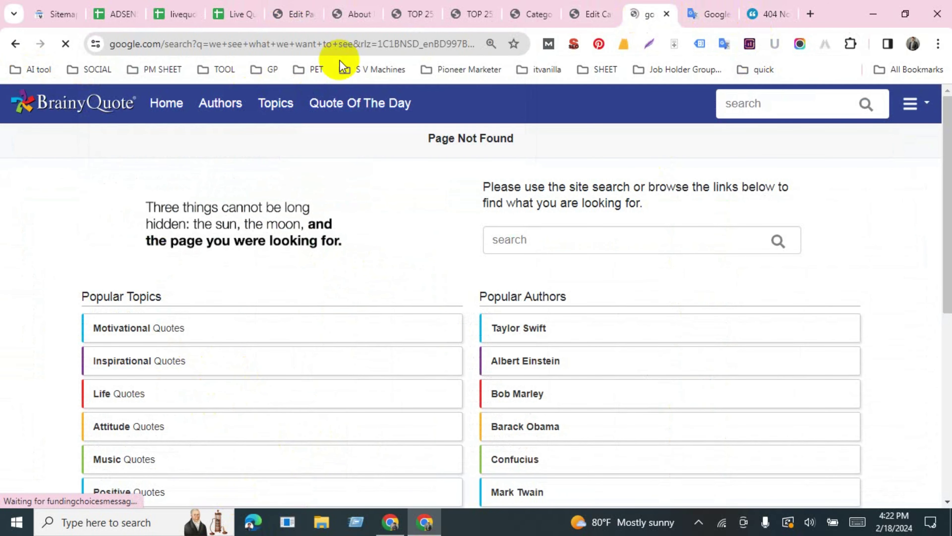
scroll(156, 223, "down", 3)
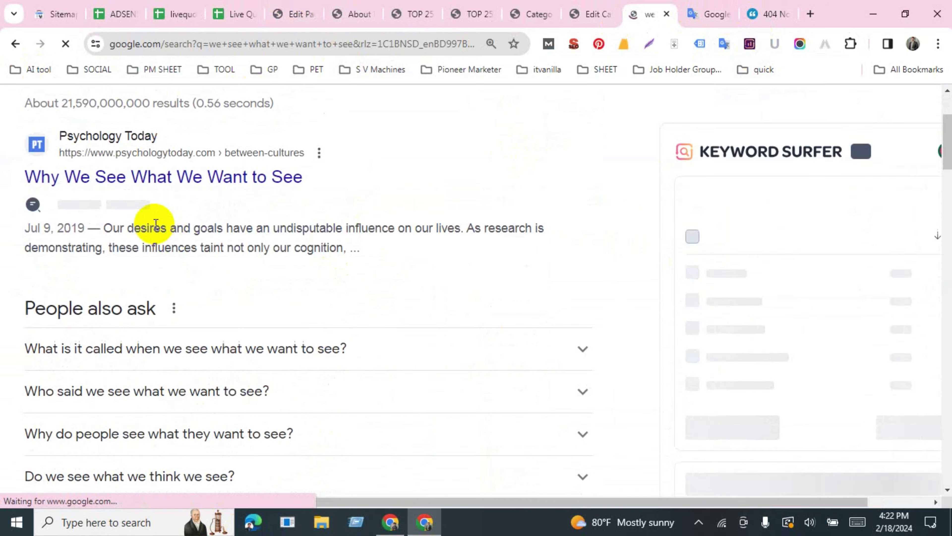
Open the Psychology Today result in a new tab and load psychologytoday.com/sitemap_index.xml
right_click(126, 180)
left_click(169, 189)
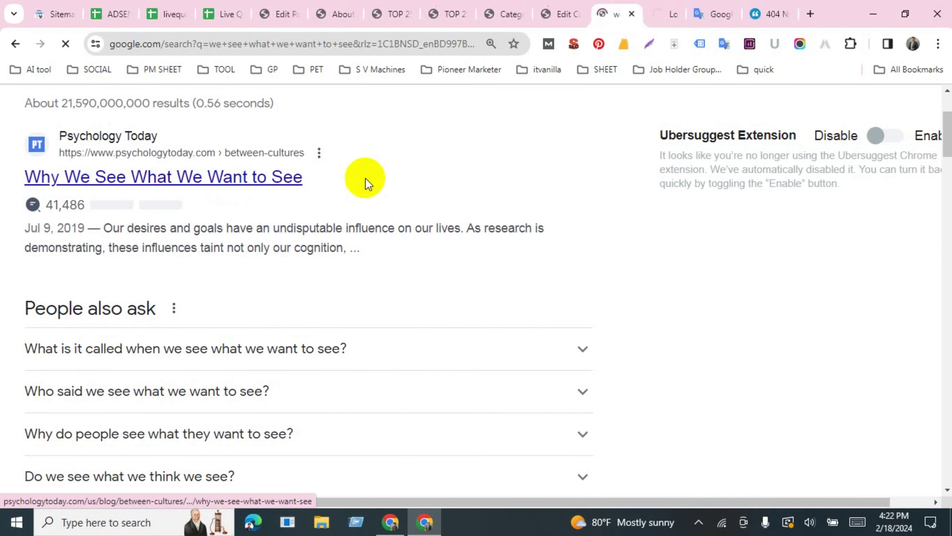
left_click(659, 14)
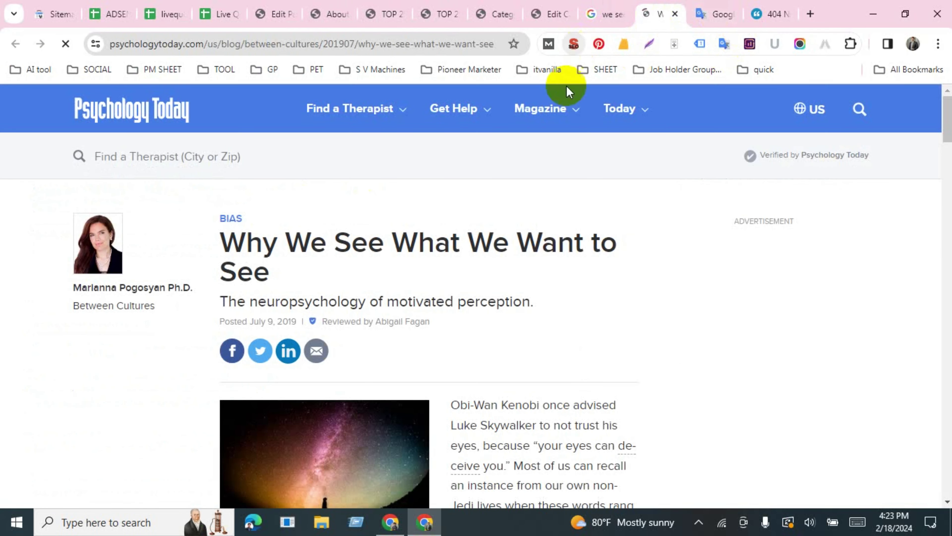
scroll(401, 213, "down", 6)
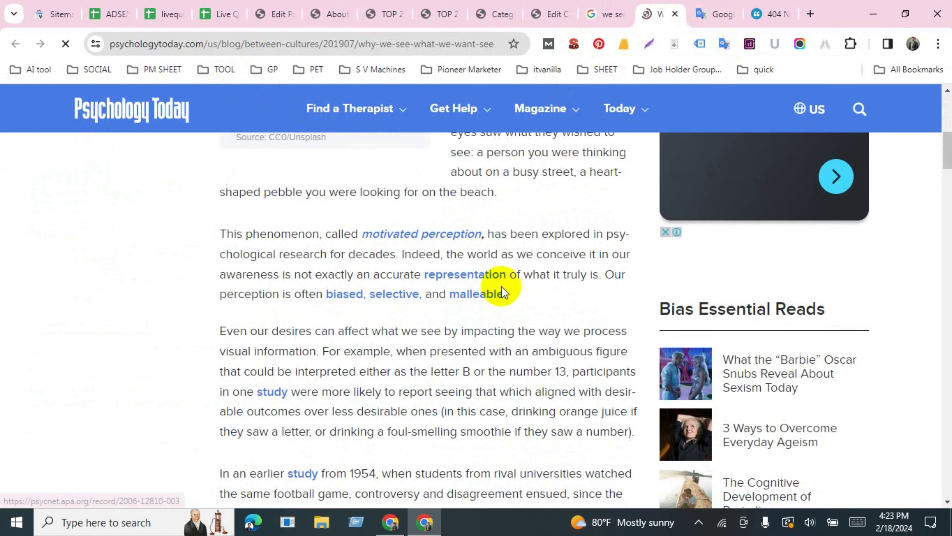
scroll(240, 87, "up", 6)
left_click_drag(206, 44, 945, 42)
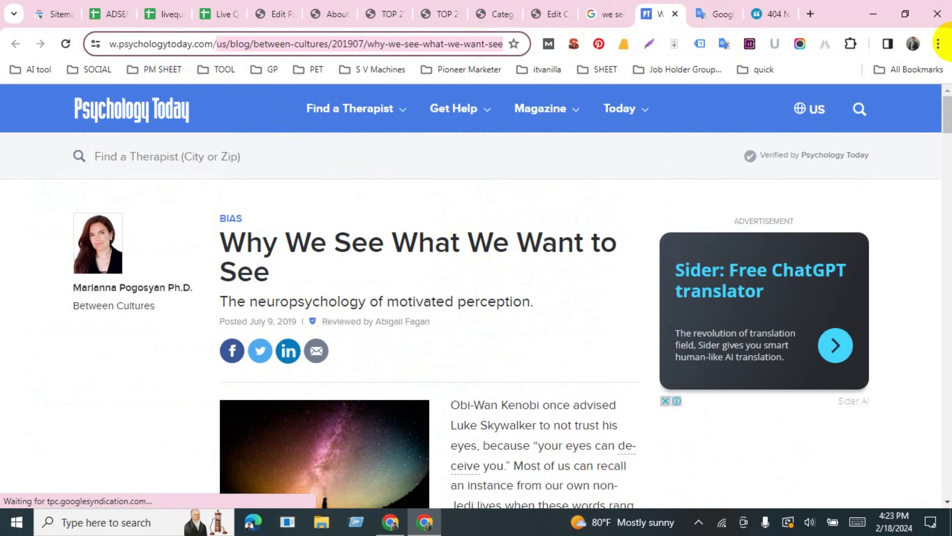
key("BackSpace")
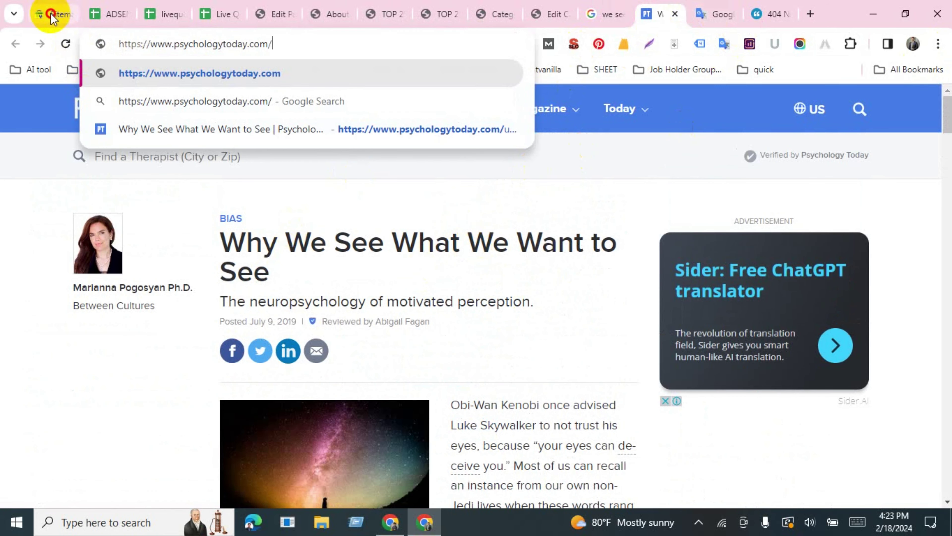
left_click(50, 13)
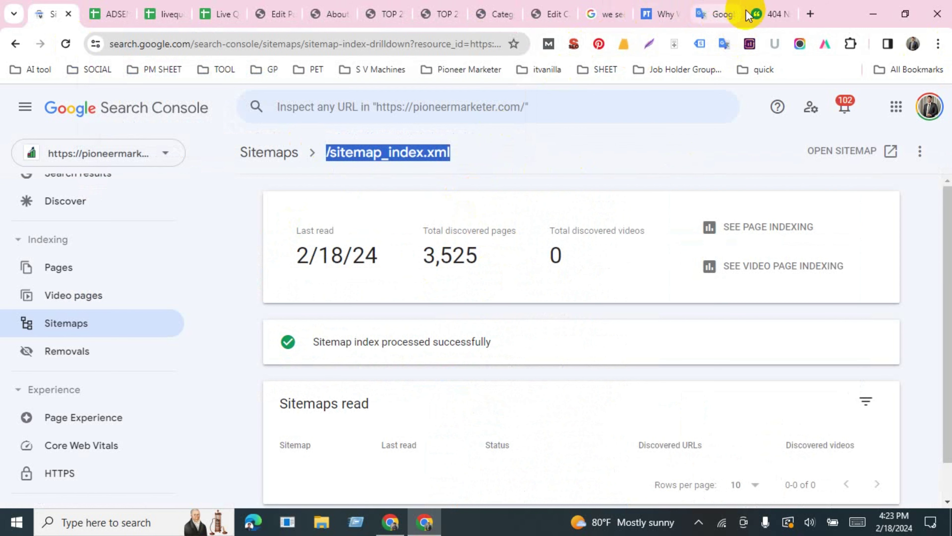
left_click(660, 13)
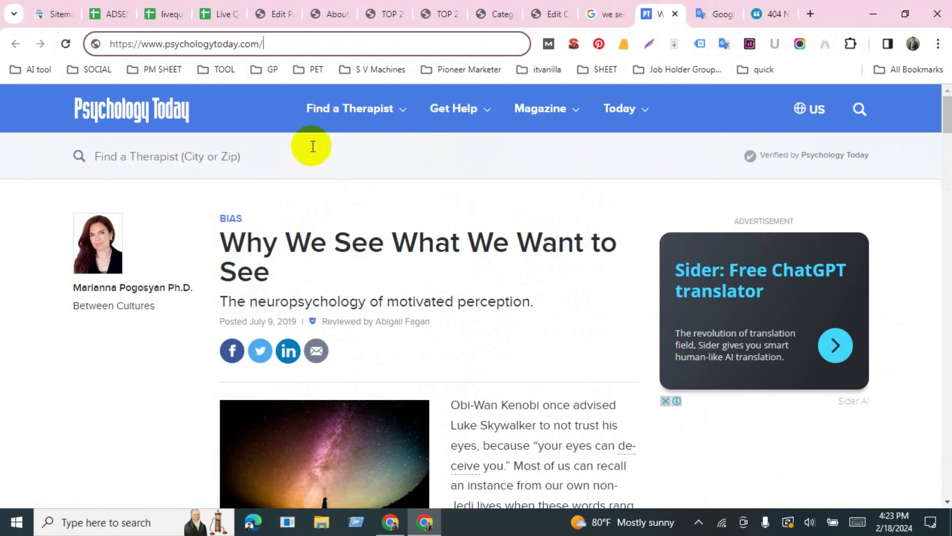
key("ctrl+v")
left_click(295, 73)
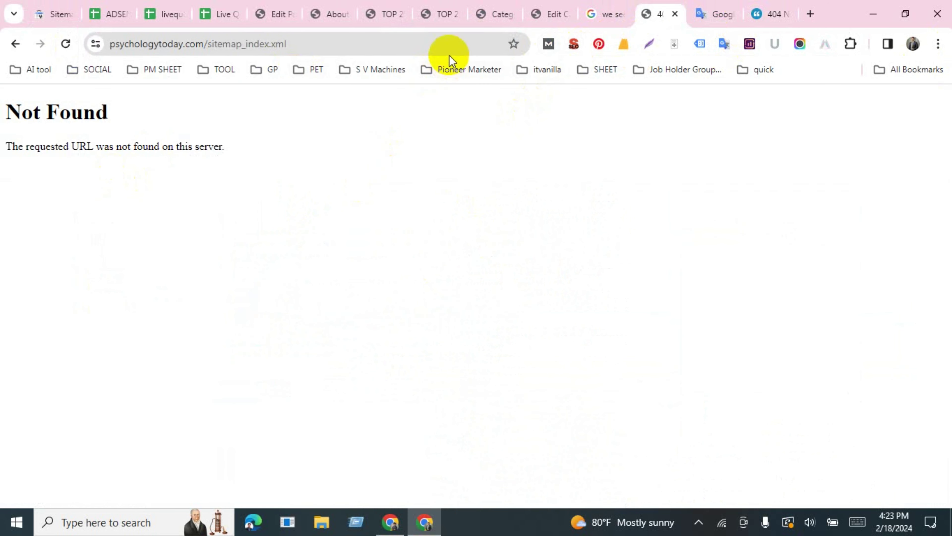
Change the address to psychologytoday.com/sitemap.xml and load it; no sitemap exists
left_click(251, 38)
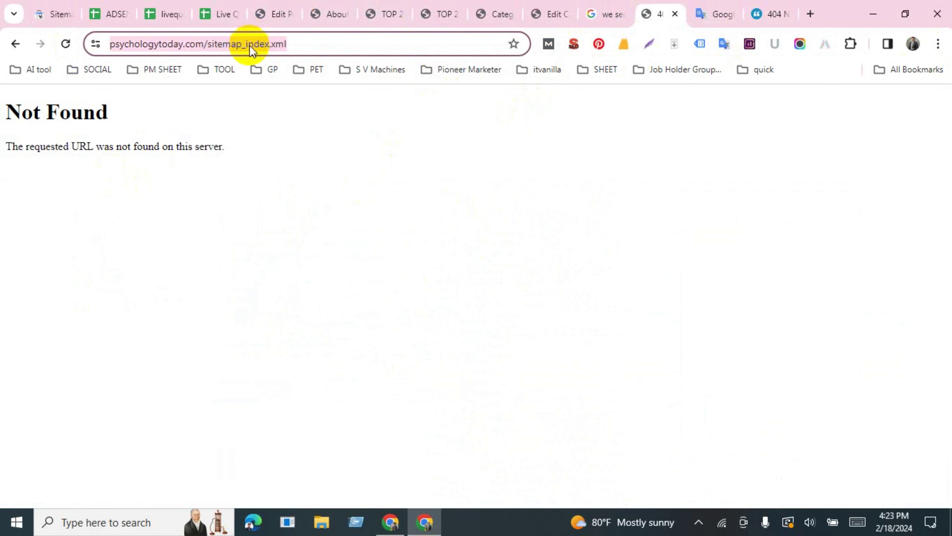
left_click(249, 46)
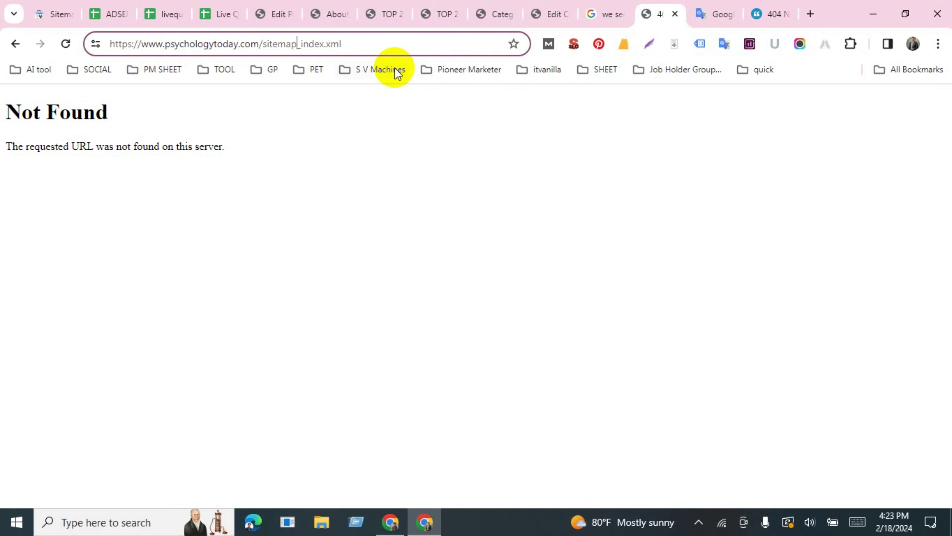
key("BackSpace")
key("BackSpace")
key("BackSpace")
key("BackSpace")
key("BackSpace")
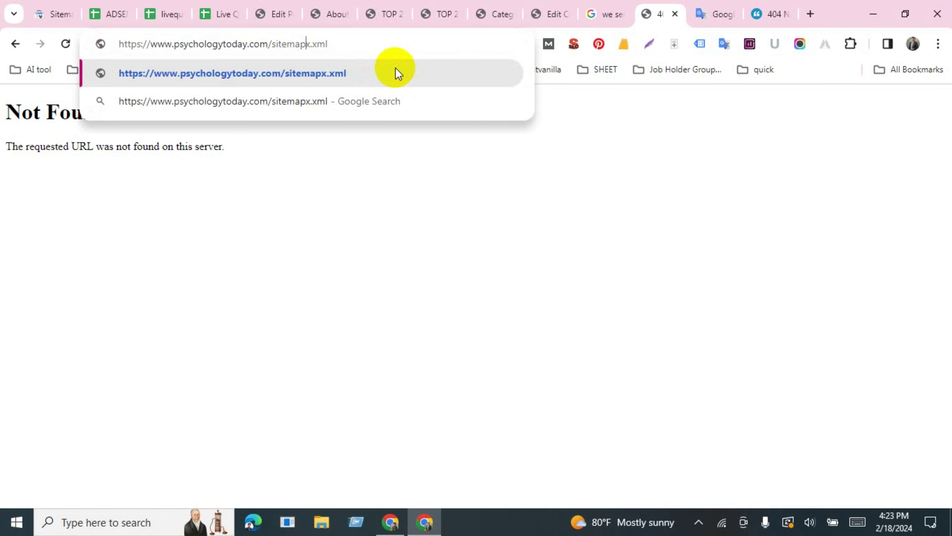
key("Return")
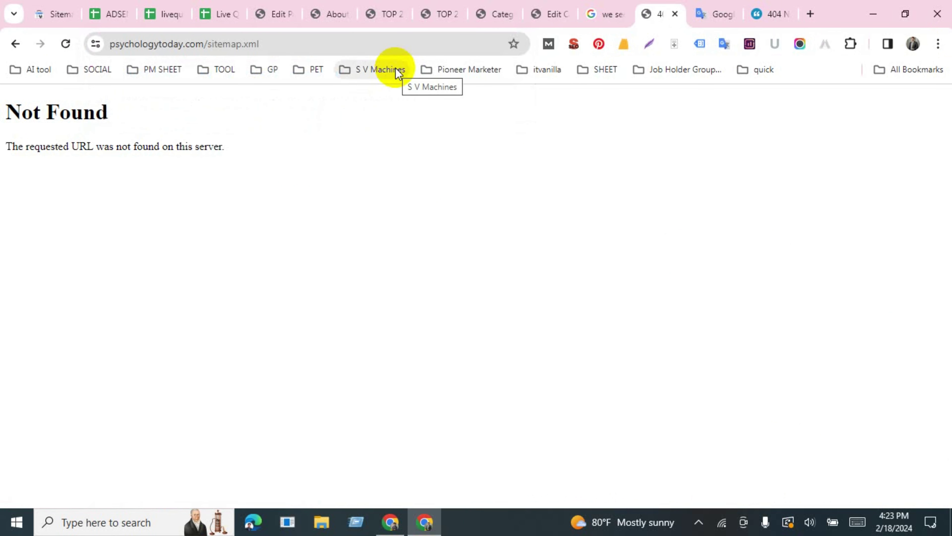
Open the Vox result, try vox.com's sitemap address (404), and return to the results
left_click(596, 14)
scroll(245, 291, "down", 10)
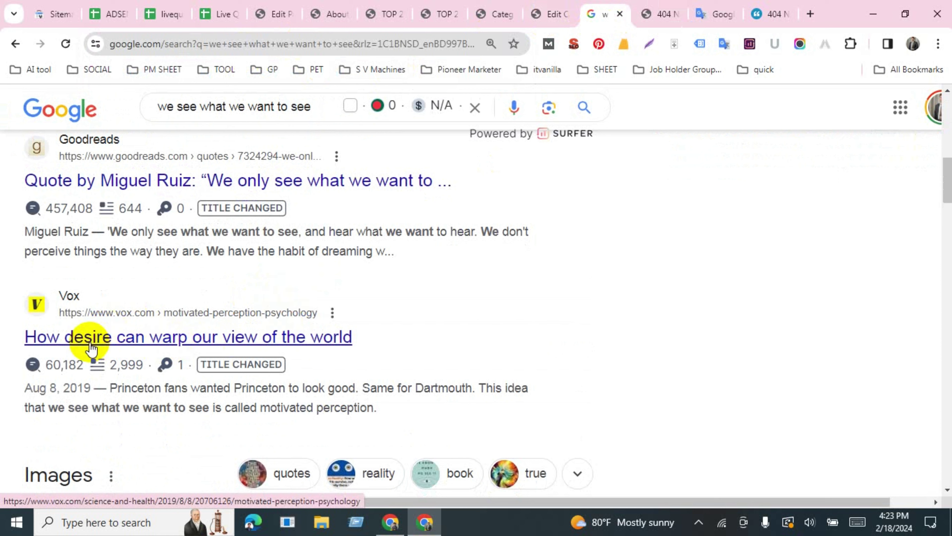
left_click(112, 335)
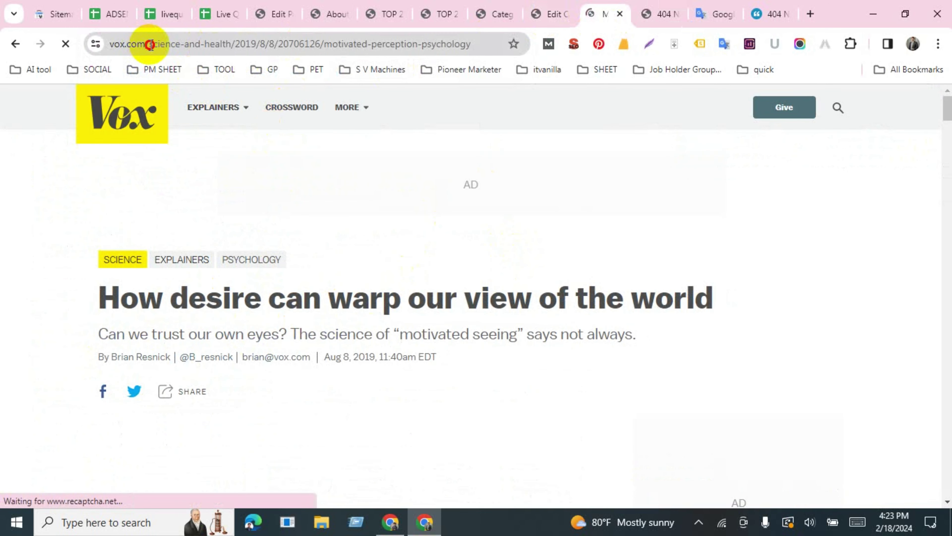
left_click_drag(150, 44, 674, 47)
key("BackSpace")
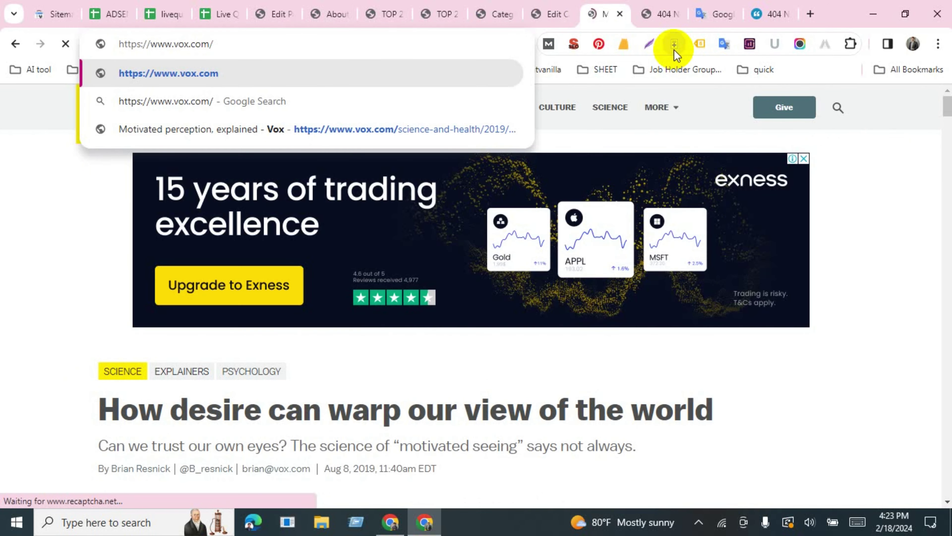
type("sitemap.xml")
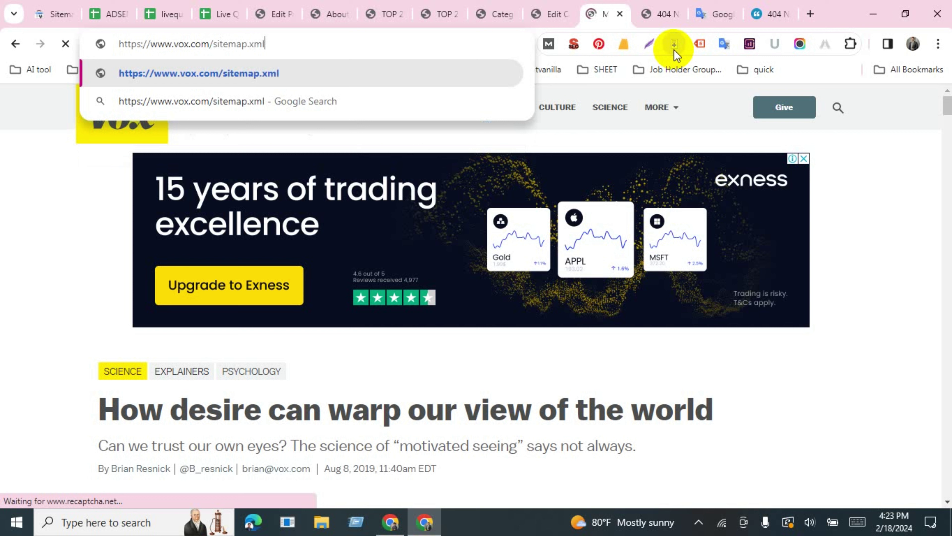
key("Return")
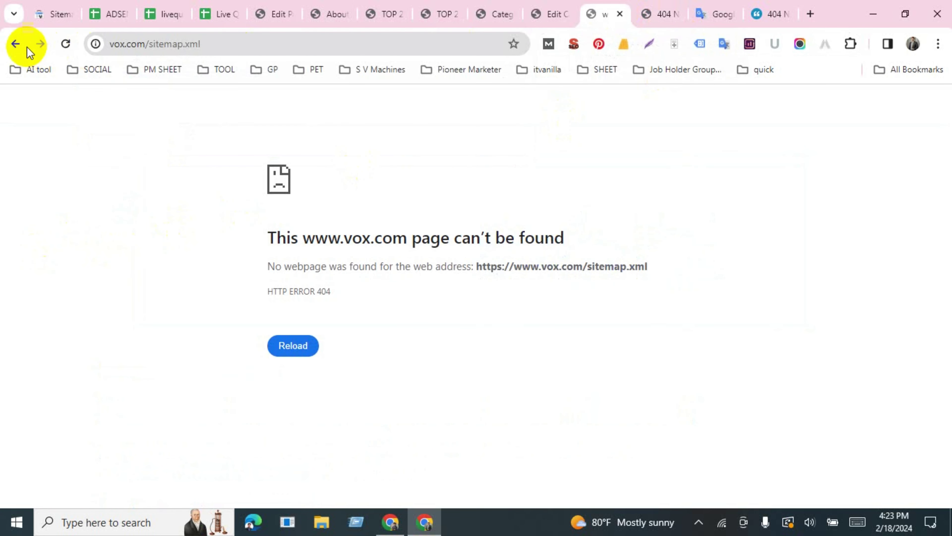
left_click(15, 44)
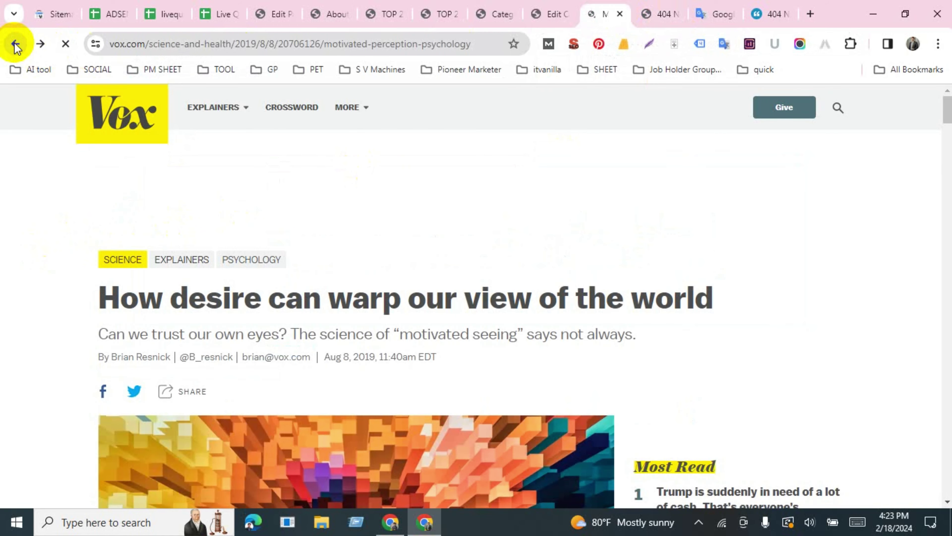
left_click(15, 44)
scroll(238, 190, "down", 10)
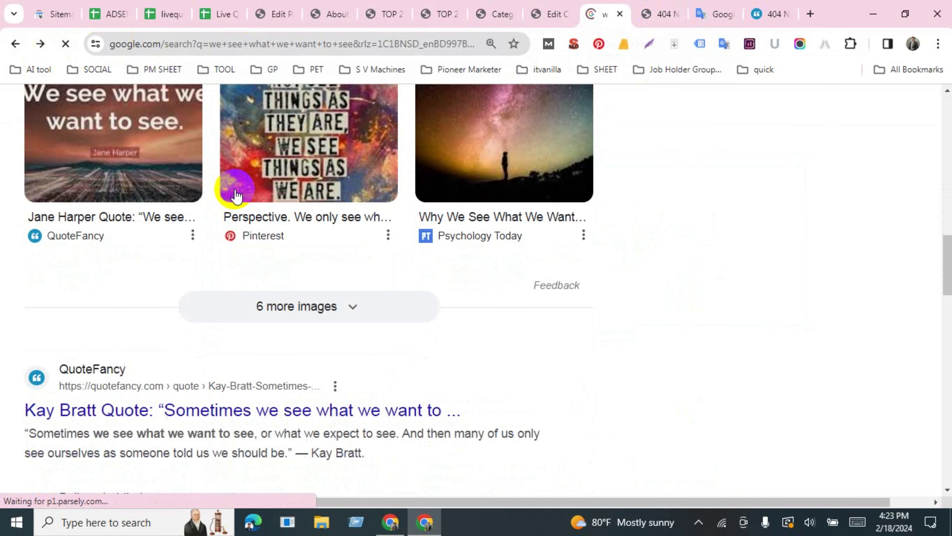
scroll(236, 195, "down", 5)
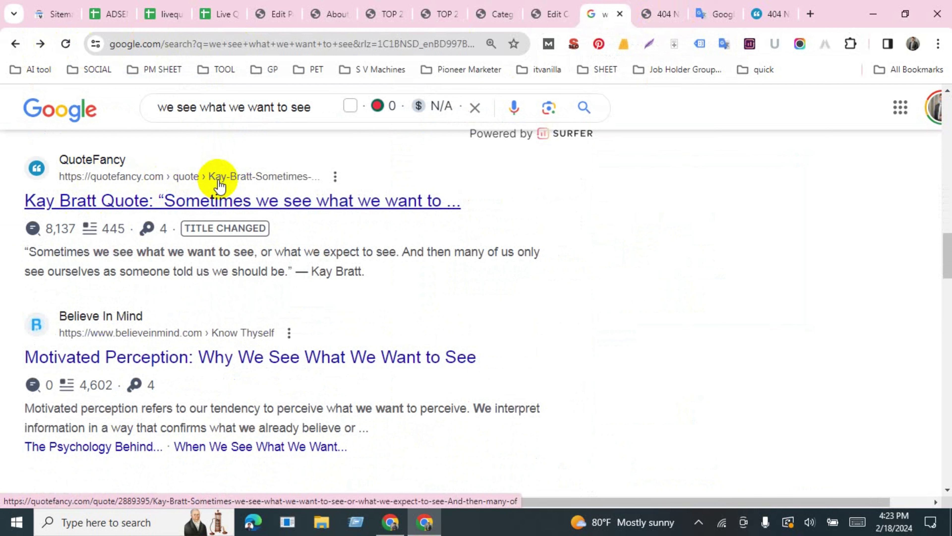
Open the QuoteFancy Kay Bratt result in a new tab and load quotefancy.com/sitemap.xml
middle_click(102, 183)
left_click(610, 13)
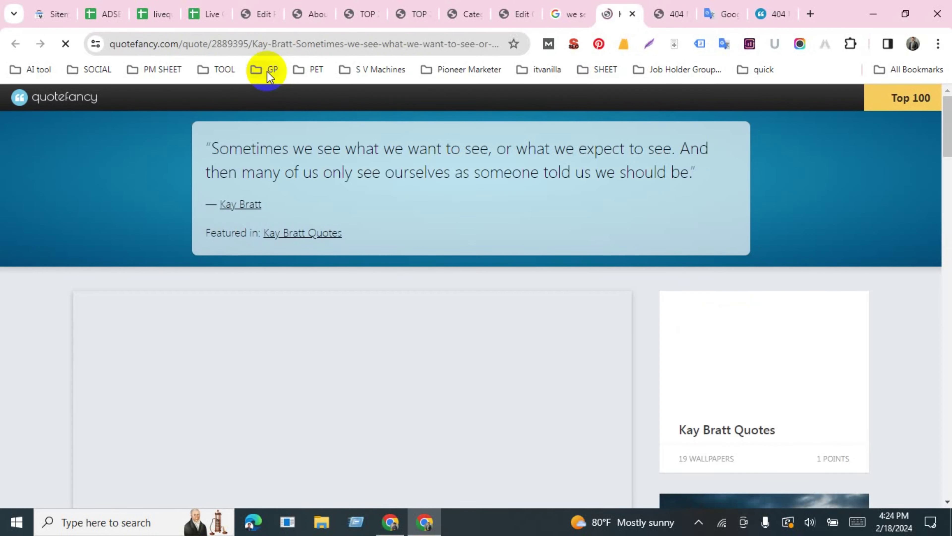
left_click(170, 42)
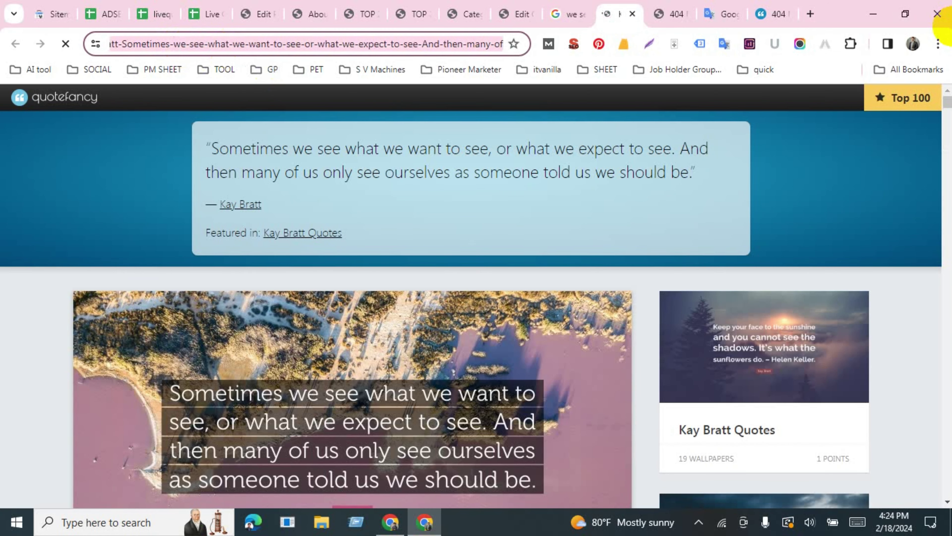
key("BackSpace")
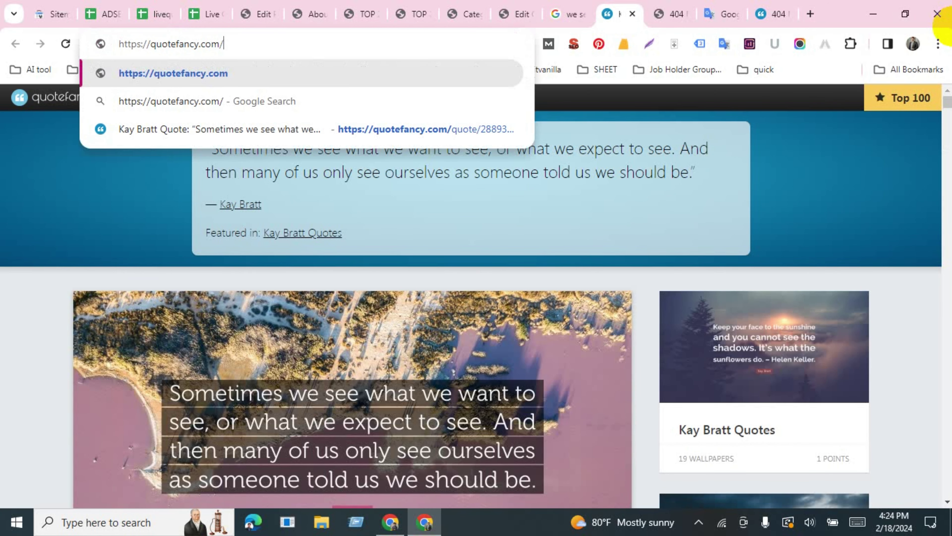
type("sitema")
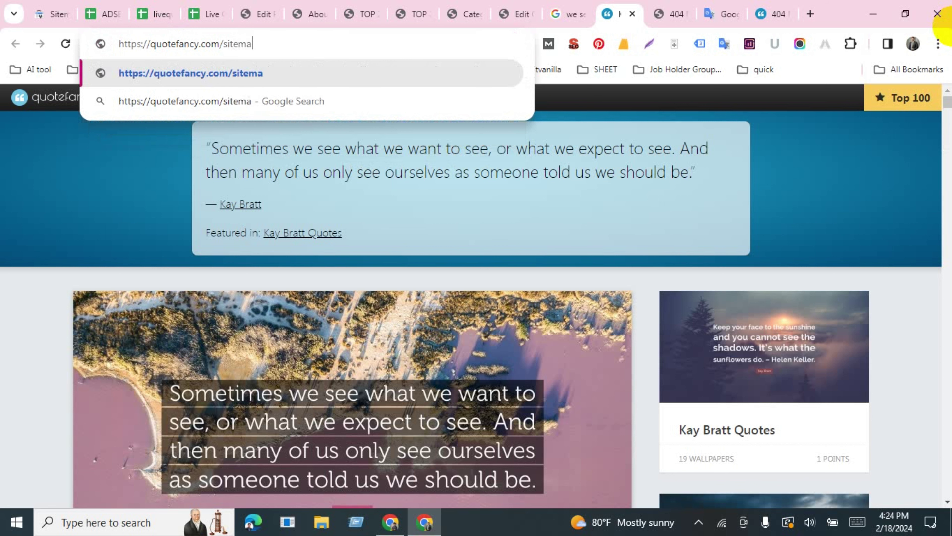
type("p.xml")
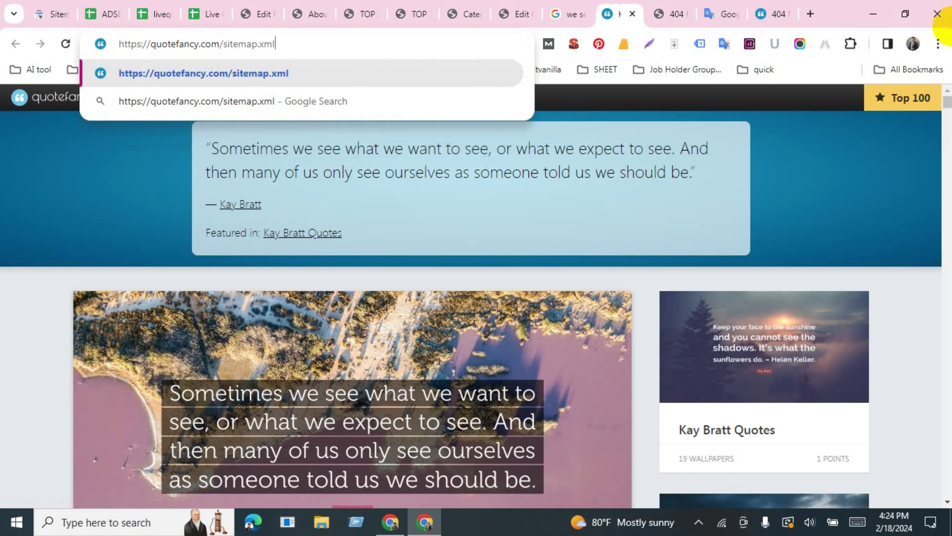
key("Return")
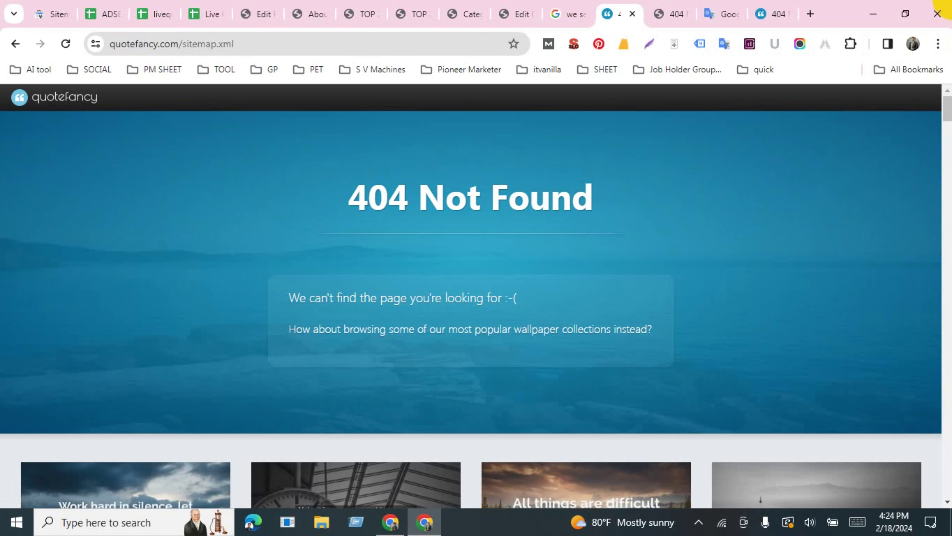
left_click(570, 19)
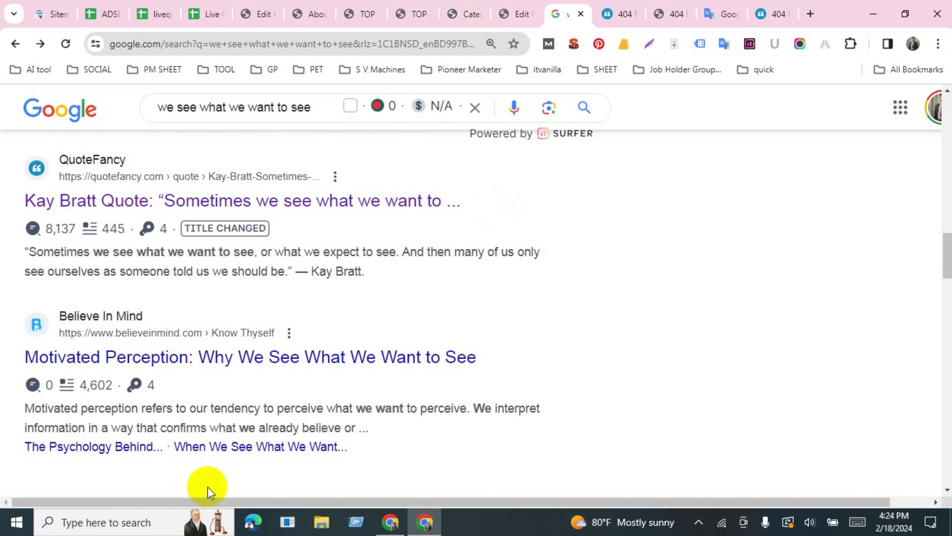
scroll(362, 436, "down", 8)
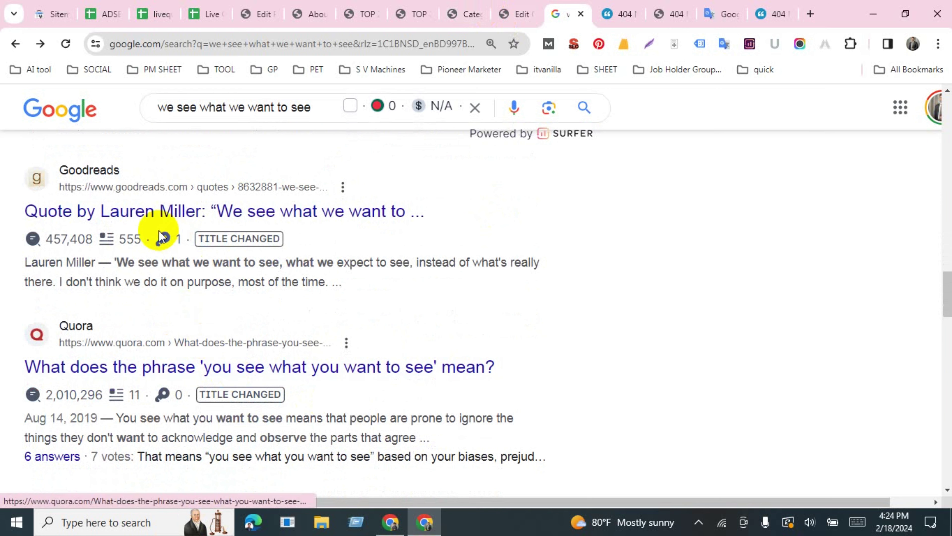
Open the Goodreads result in a new tab and load goodreads.com/sitemap.xml, an error page
right_click(147, 208)
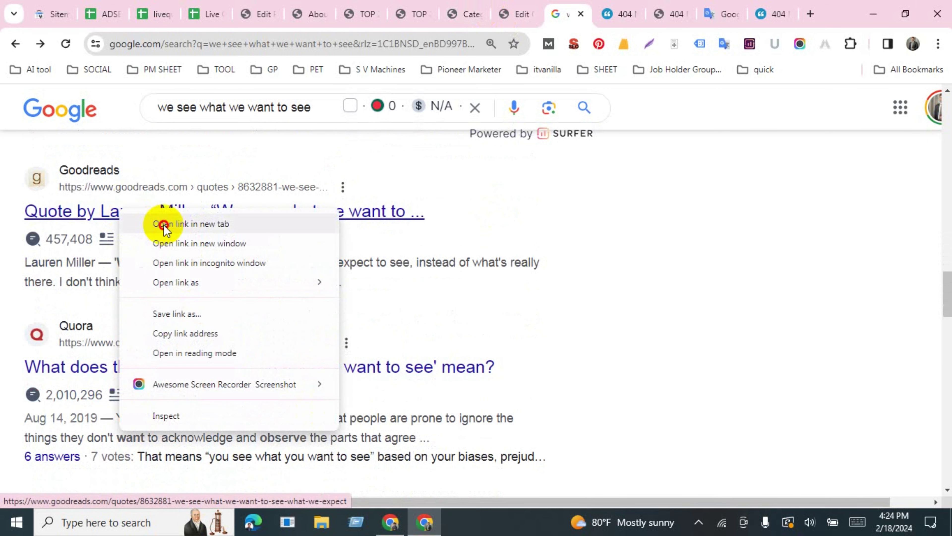
left_click(164, 225)
left_click(586, 11)
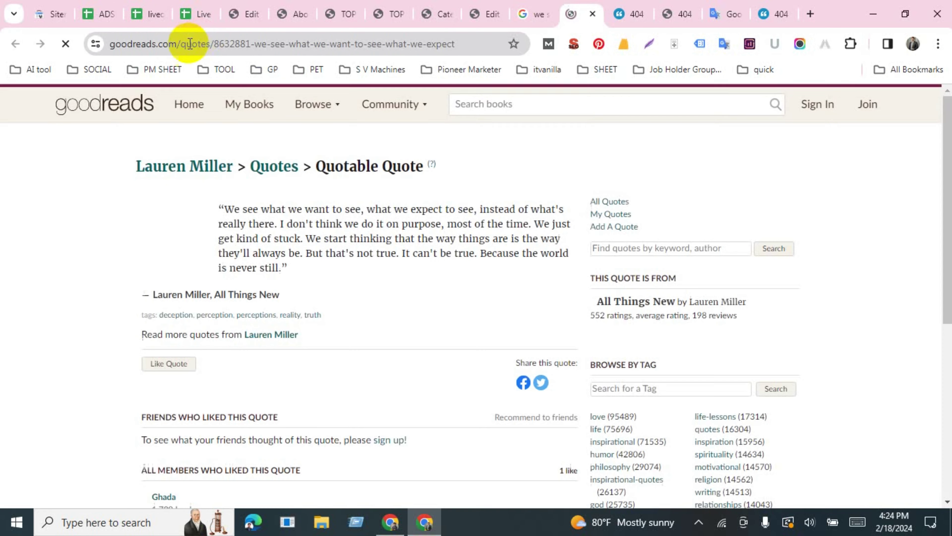
left_click_drag(181, 42, 935, 53)
key("BackSpace")
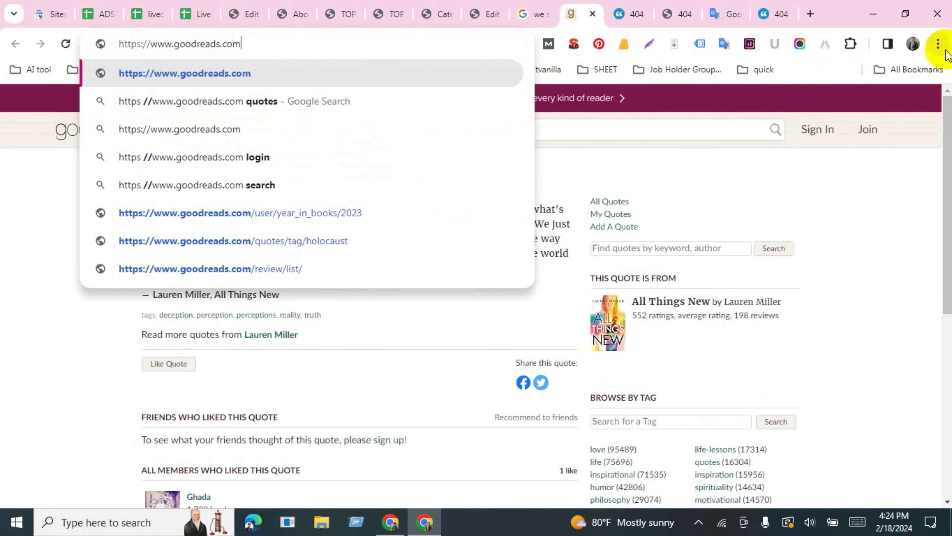
type("sitemap.")
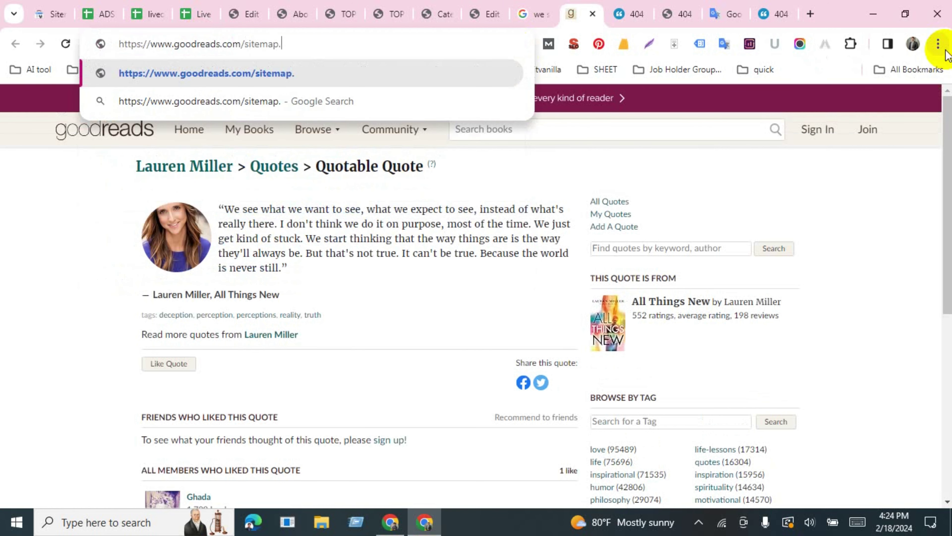
type("xml")
key("Return")
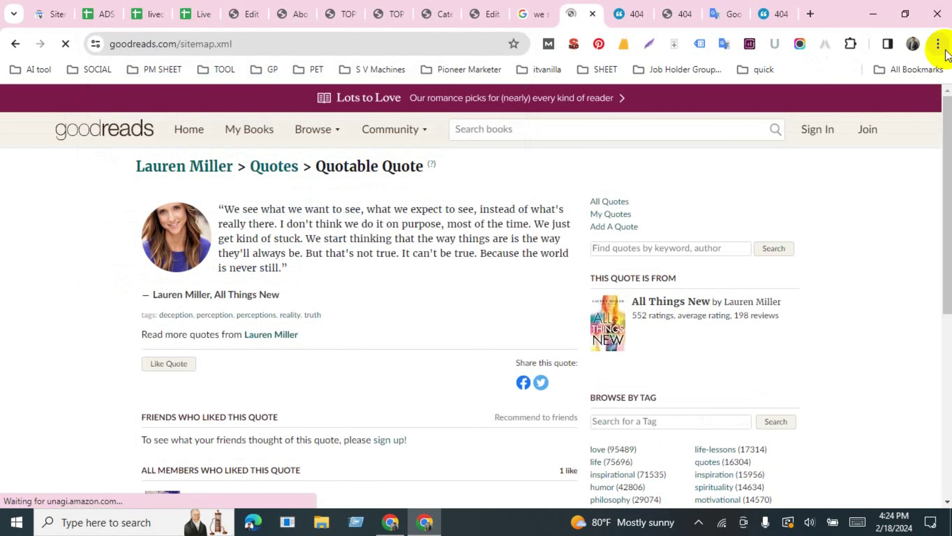
scroll(308, 323, "down", 2)
scroll(309, 325, "up", 3)
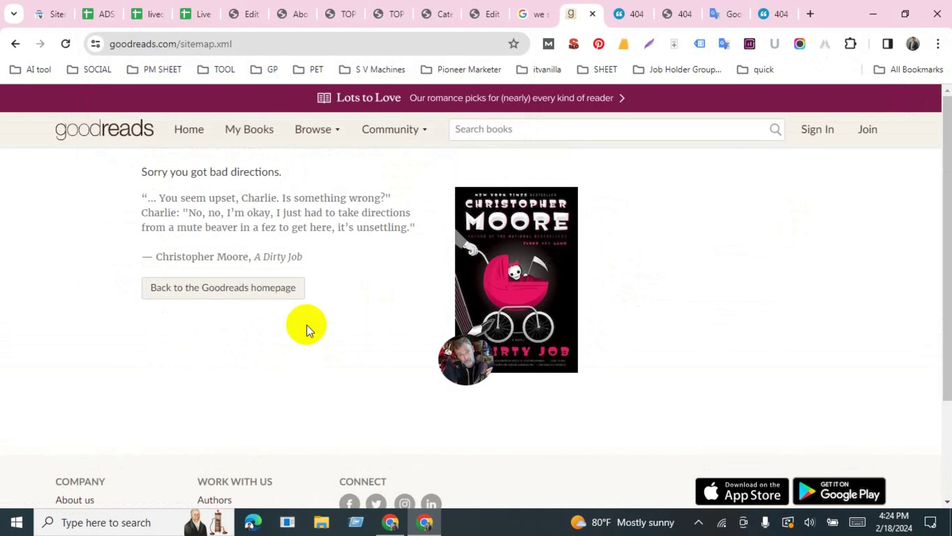
scroll(306, 297, "down", 3)
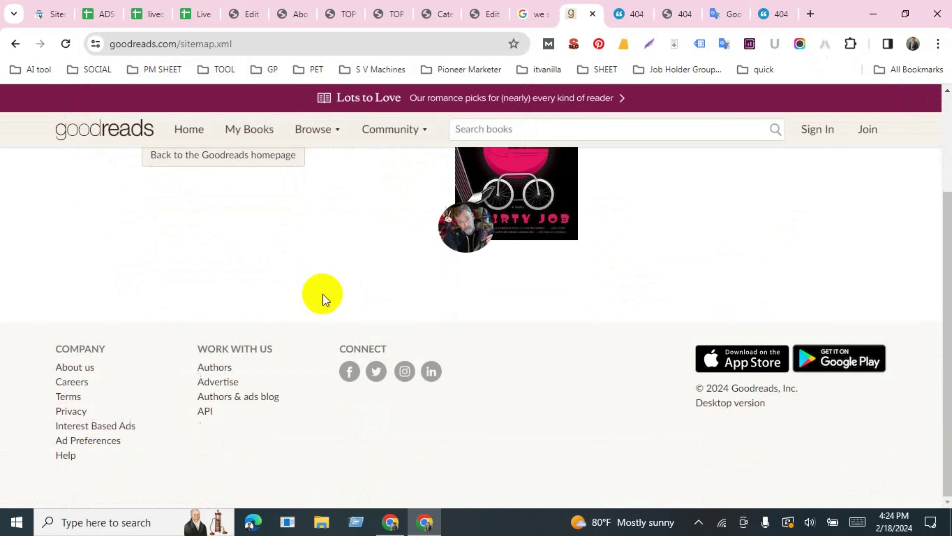
left_click(57, 14)
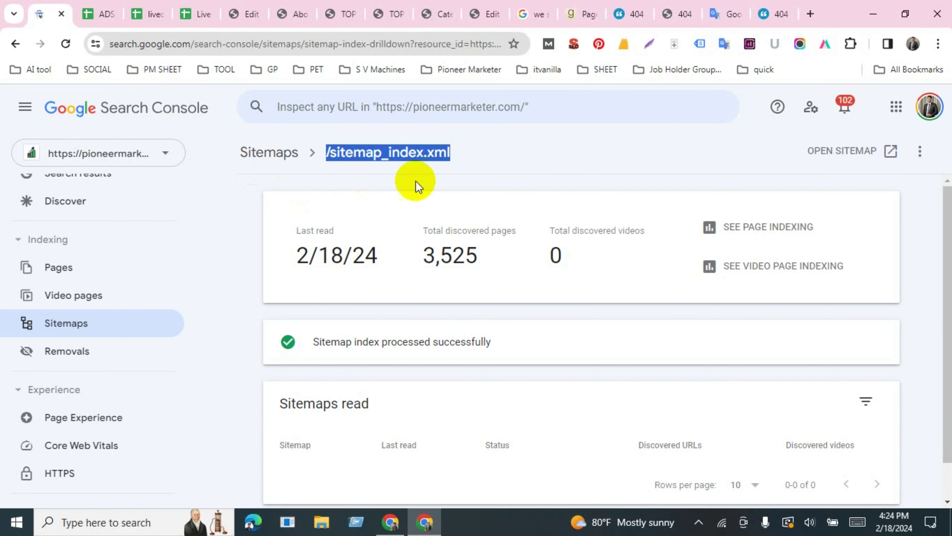
Close the duplicate quotefancy and psychologytoday not-found tabs
left_click(774, 14)
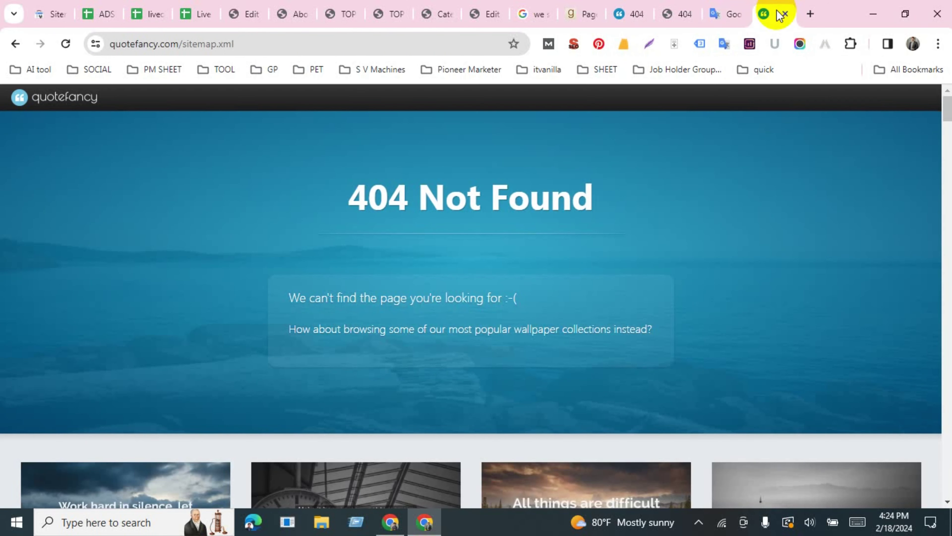
left_click(786, 14)
left_click(716, 14)
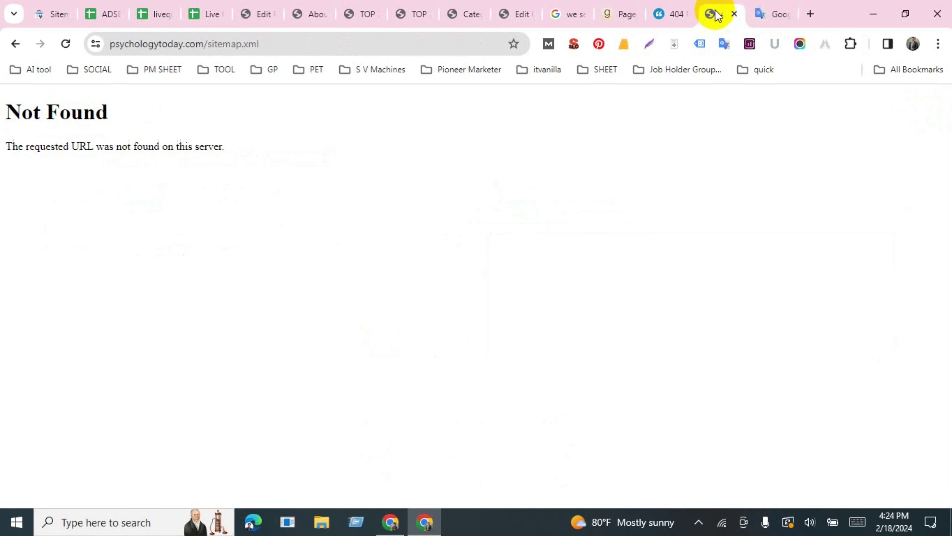
left_click(735, 14)
left_click(673, 14)
Load /sitemap_index.xml for quotefancy and goodreads; both return not-found pages
double_click(193, 44)
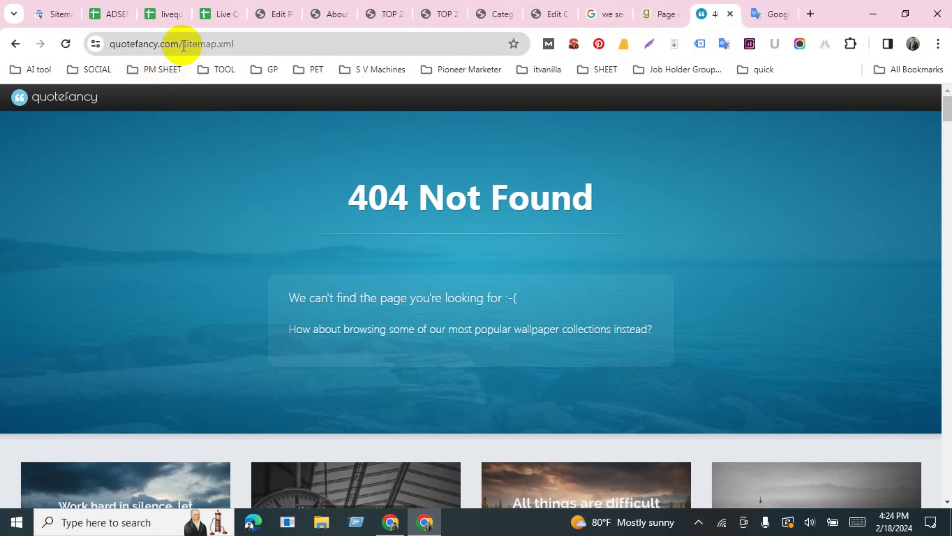
type("/sitemap_index.xml")
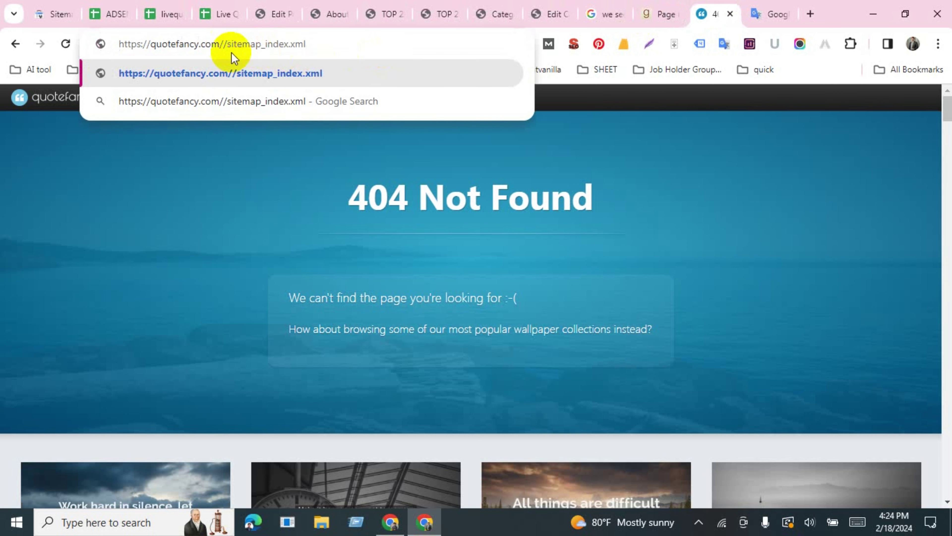
key("Return")
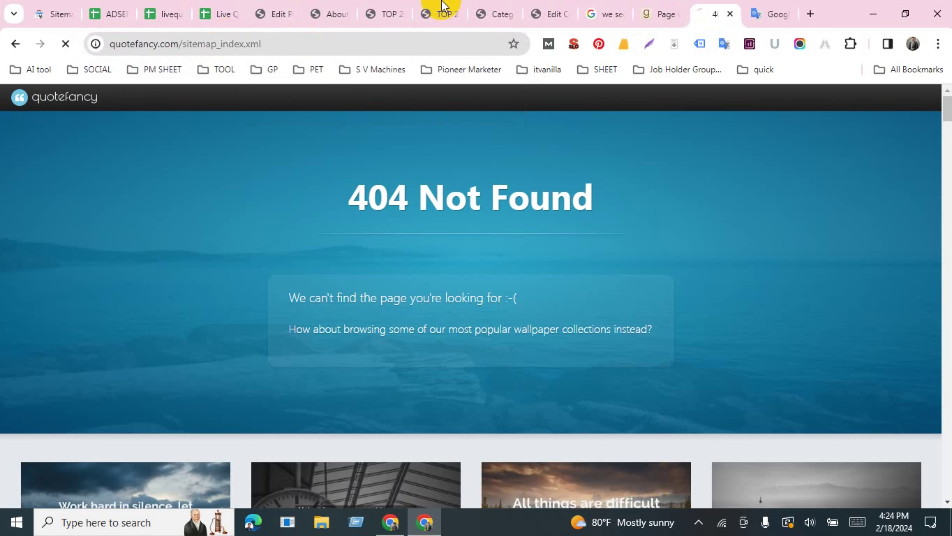
left_click(650, 15)
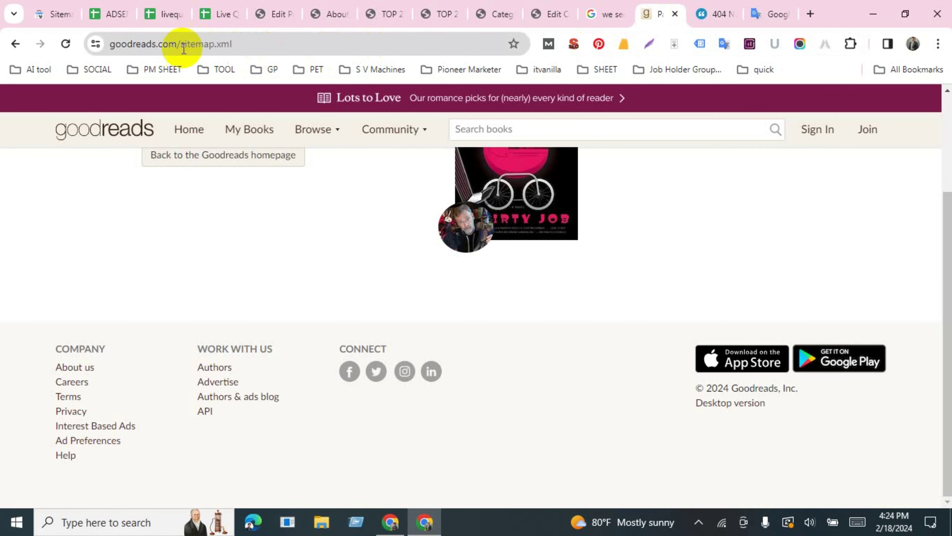
double_click(180, 44)
type("/sitemap_index.xml")
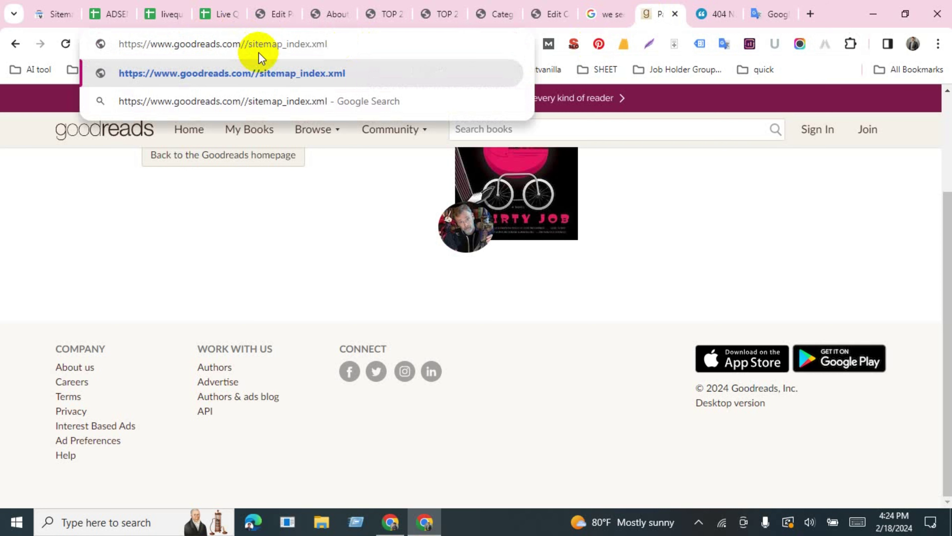
key("BackSpace")
key("Return")
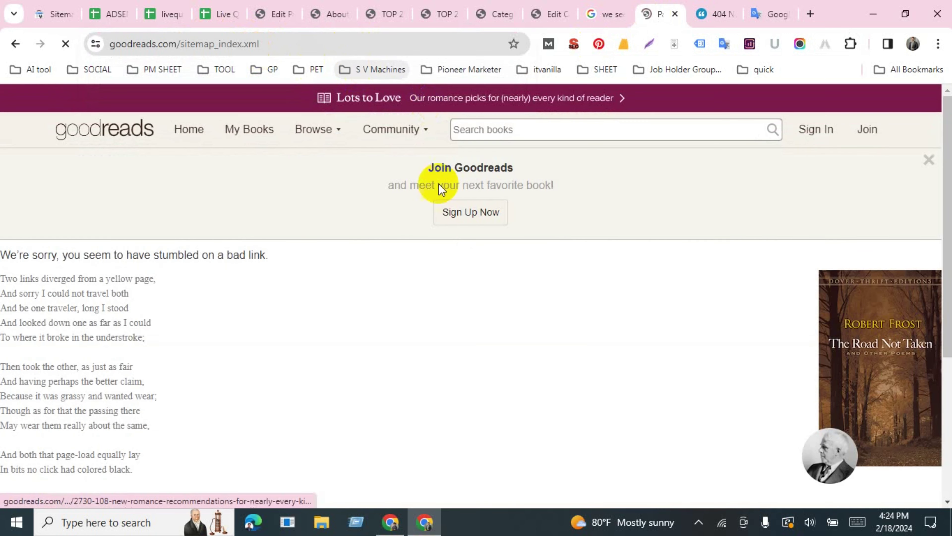
scroll(244, 276, "down", 5)
scroll(250, 279, "up", 5)
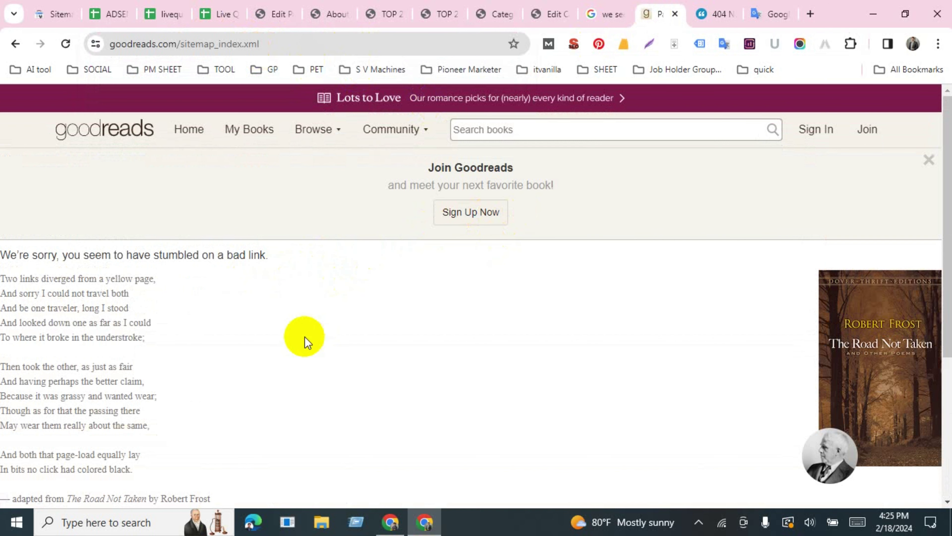
scroll(308, 340, "down", 3)
scroll(311, 338, "up", 3)
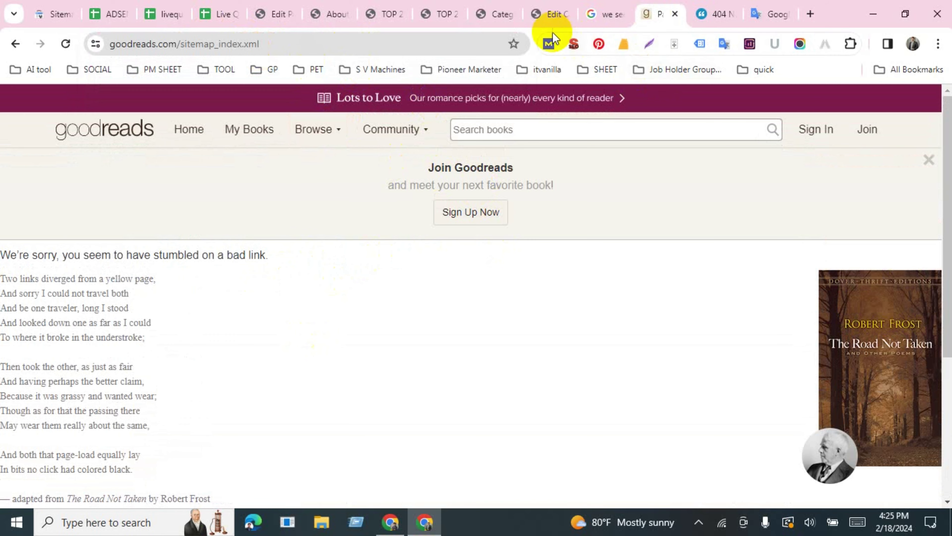
Look over the WordPress QUOTES Edit Category page, then return to the Google results
left_click(554, 15)
left_click(780, 305)
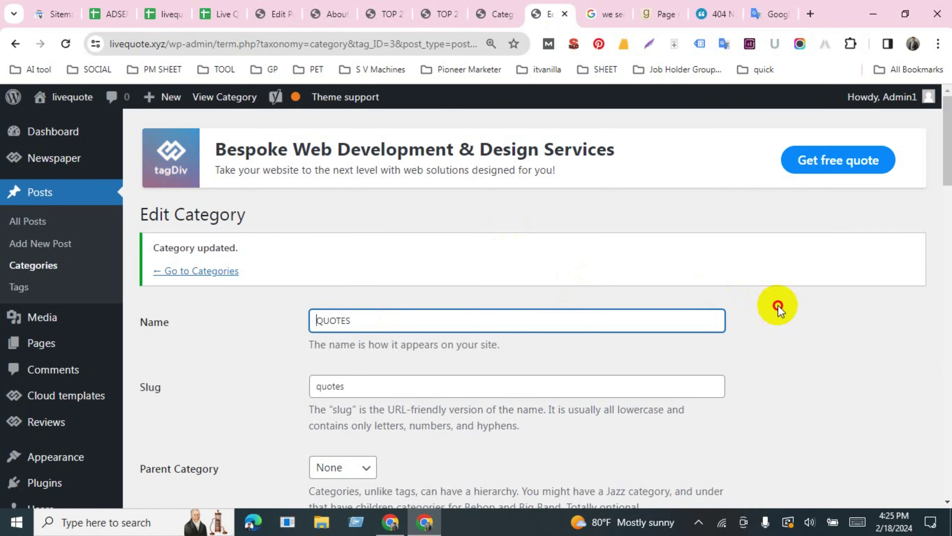
scroll(431, 244, "down", 2)
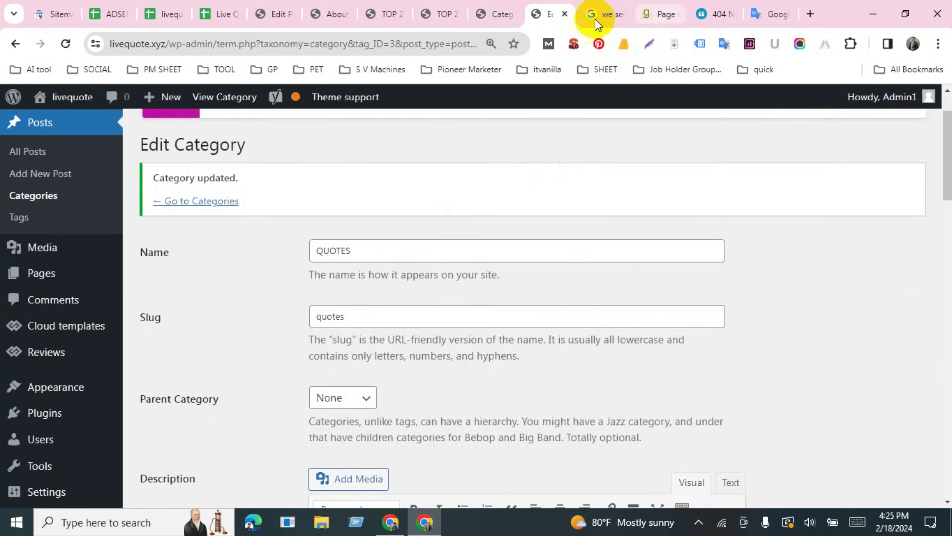
left_click(602, 11)
scroll(255, 297, "down", 5)
scroll(319, 292, "up", 6)
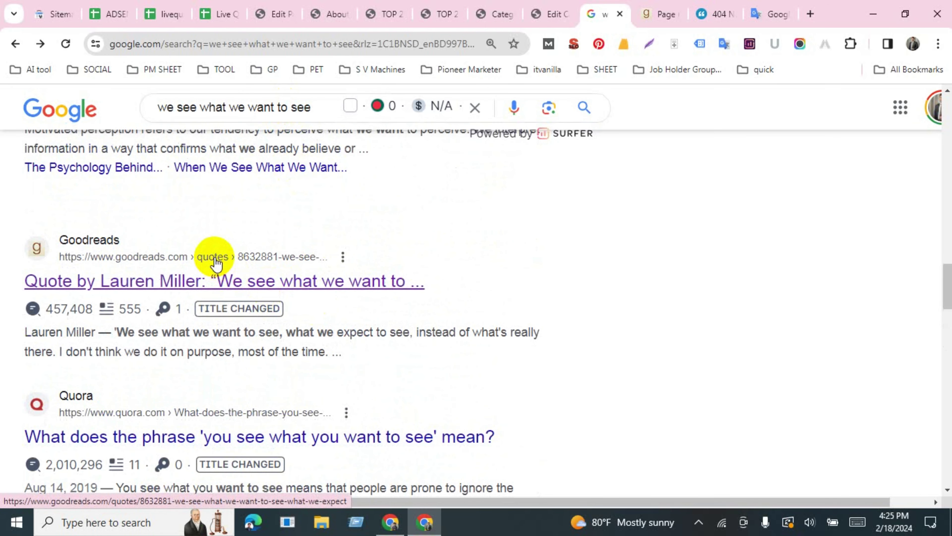
Read through the first page of results, including the Quora question and related searches
scroll(375, 260, "down", 9)
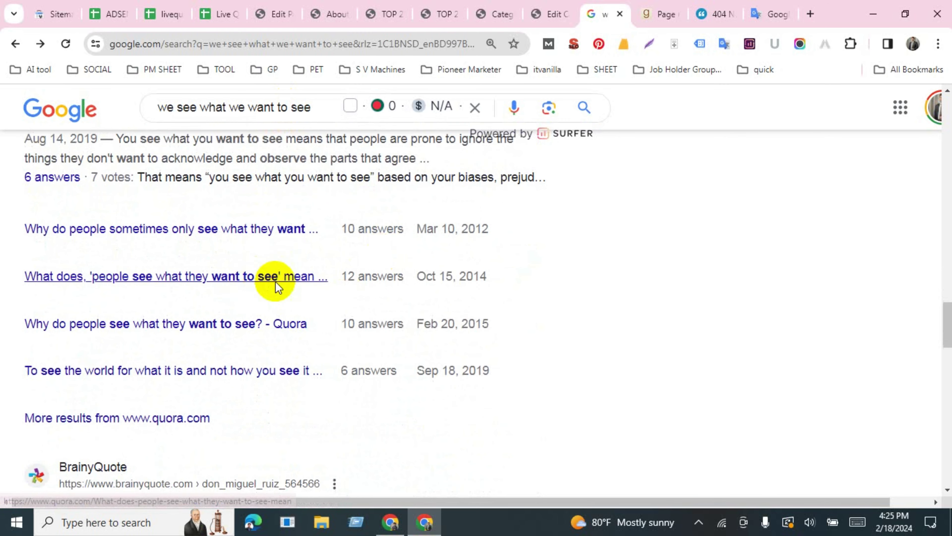
scroll(275, 283, "down", 8)
scroll(274, 278, "up", 2)
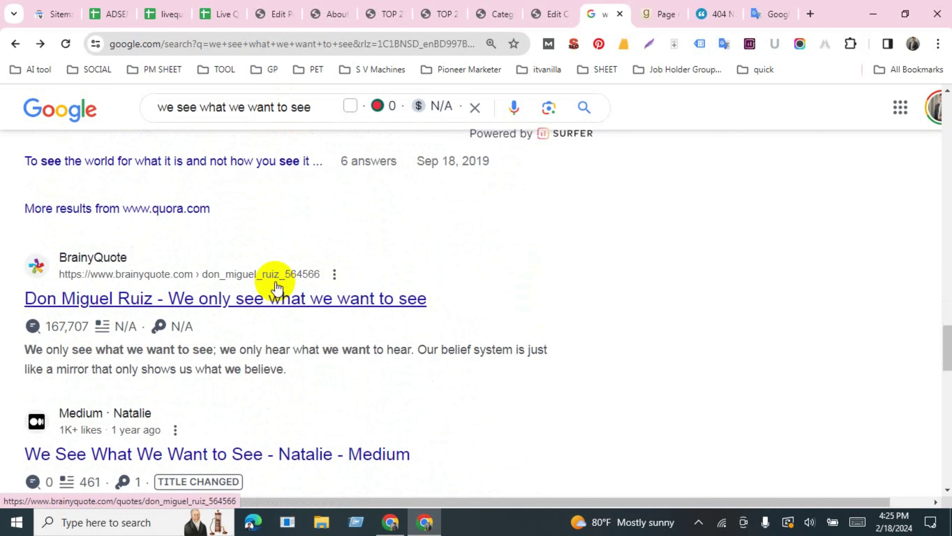
scroll(274, 280, "up", 8)
scroll(274, 279, "down", 2)
scroll(274, 279, "up", 2)
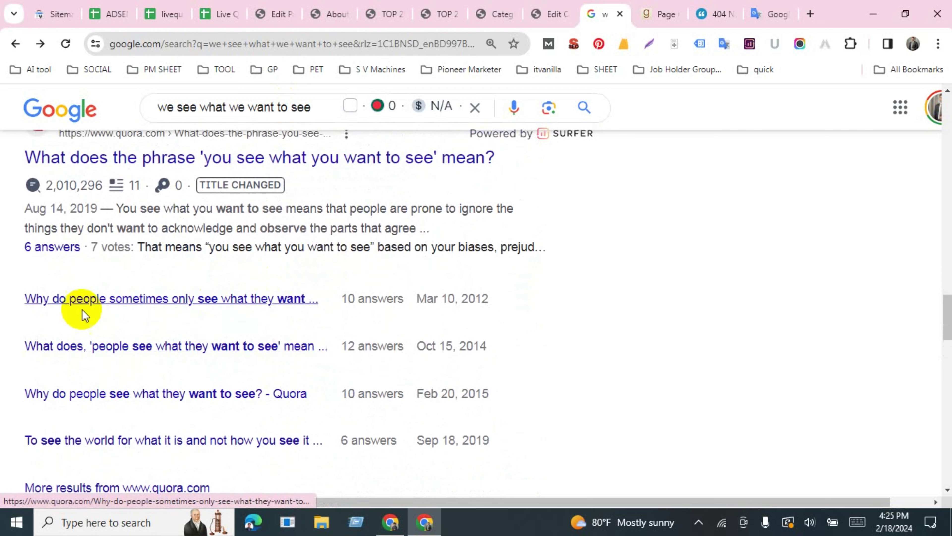
left_click_drag(105, 354, 277, 441)
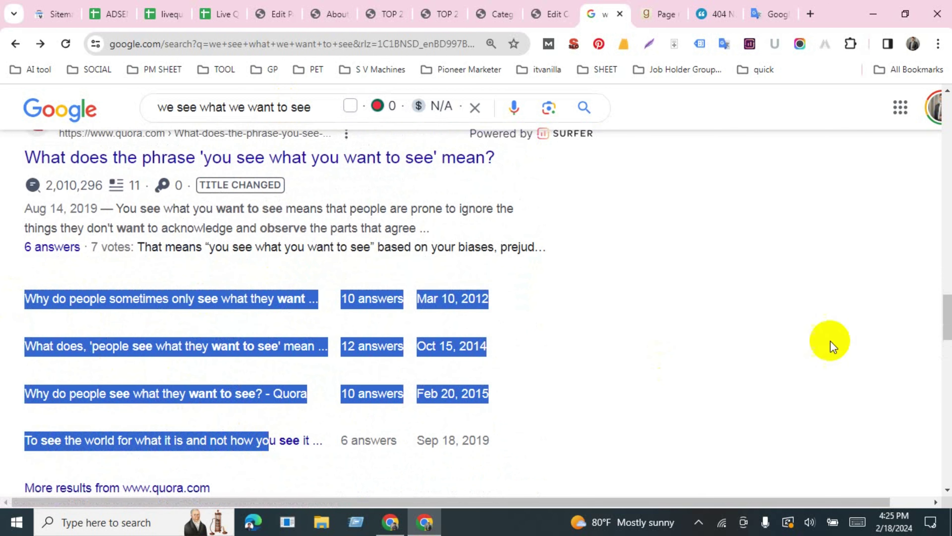
left_click(223, 329)
scroll(232, 326, "down", 6)
scroll(278, 300, "down", 5)
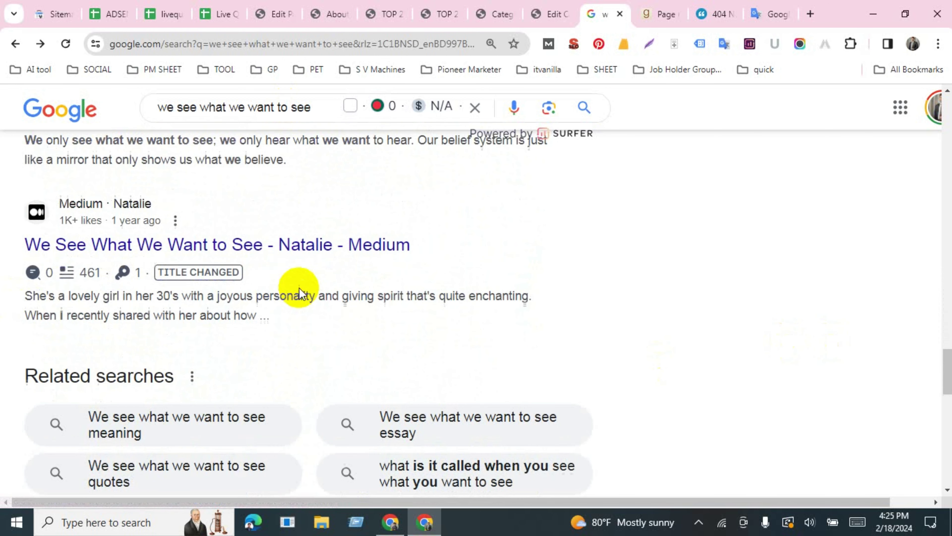
scroll(270, 259, "down", 6)
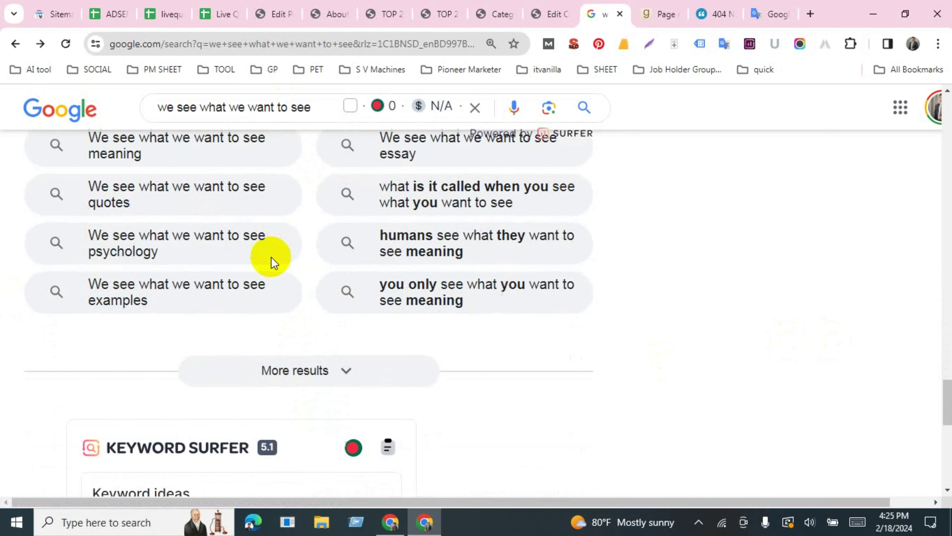
scroll(237, 253, "up", 1)
left_click_drag(80, 193, 702, 334)
left_click(701, 334)
scroll(341, 302, "down", 5)
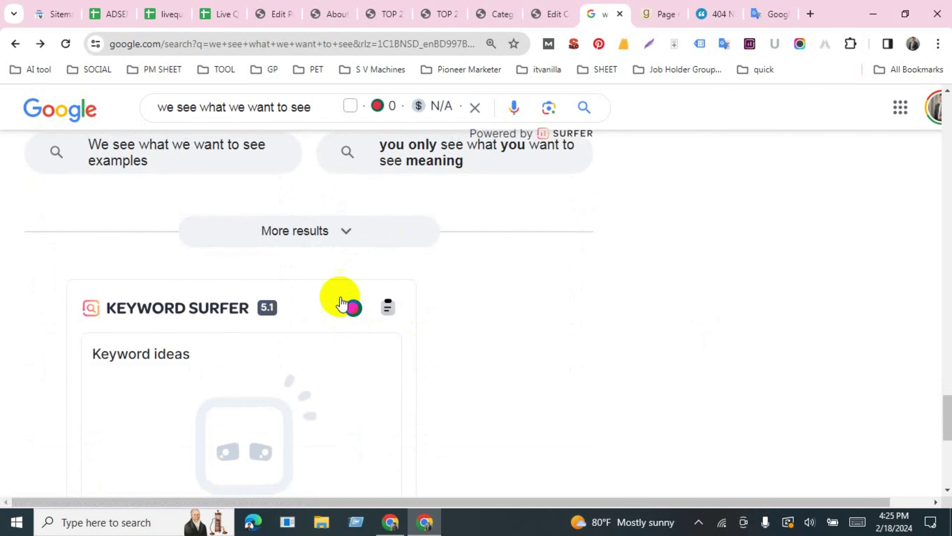
Load more search results twice, then return to the All Keywords Live Quote.xyz sheet
left_click(333, 235)
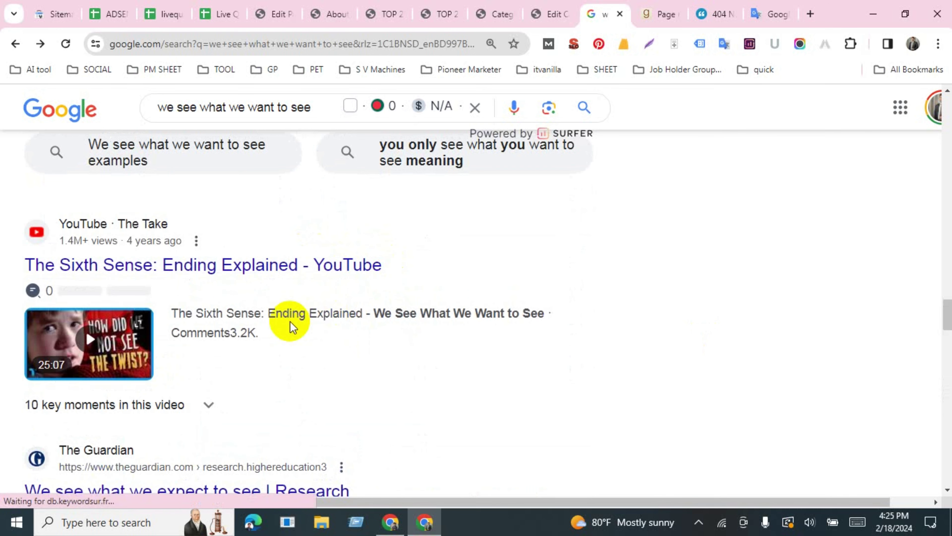
scroll(291, 323, "down", 7)
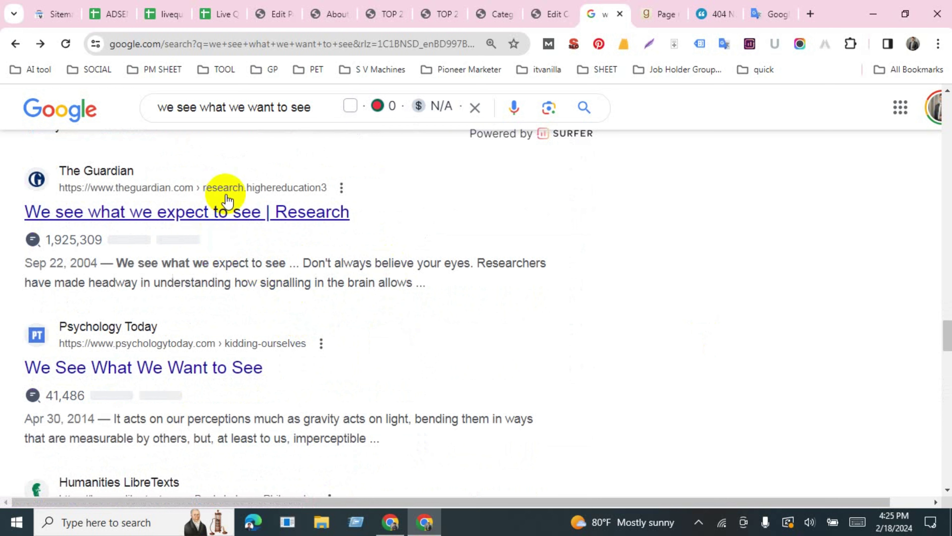
scroll(365, 336, "down", 2)
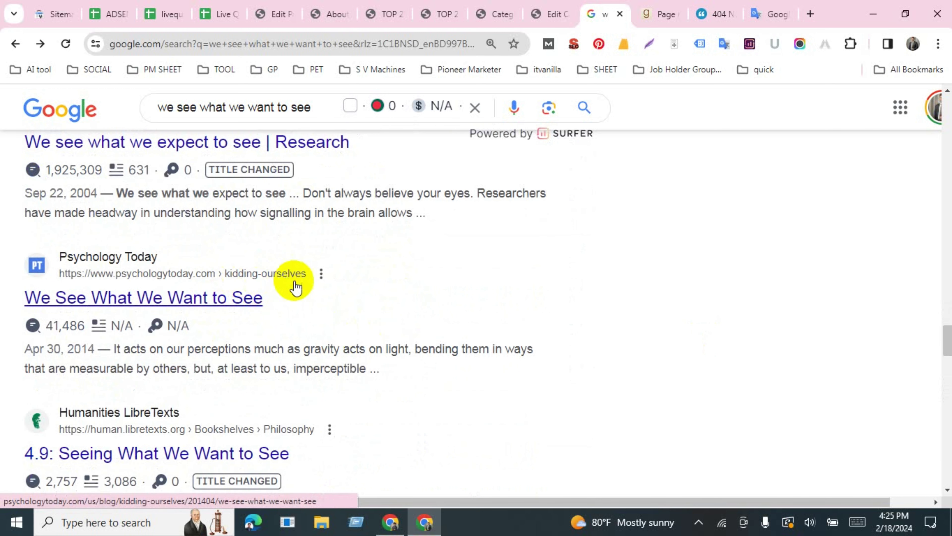
scroll(293, 287, "down", 2)
scroll(296, 287, "down", 2)
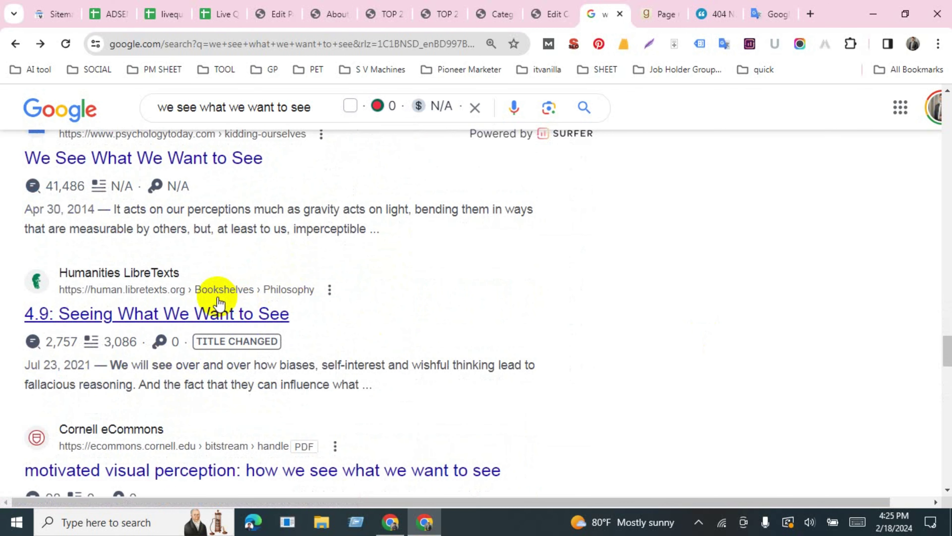
scroll(322, 294, "down", 4)
scroll(504, 289, "down", 2)
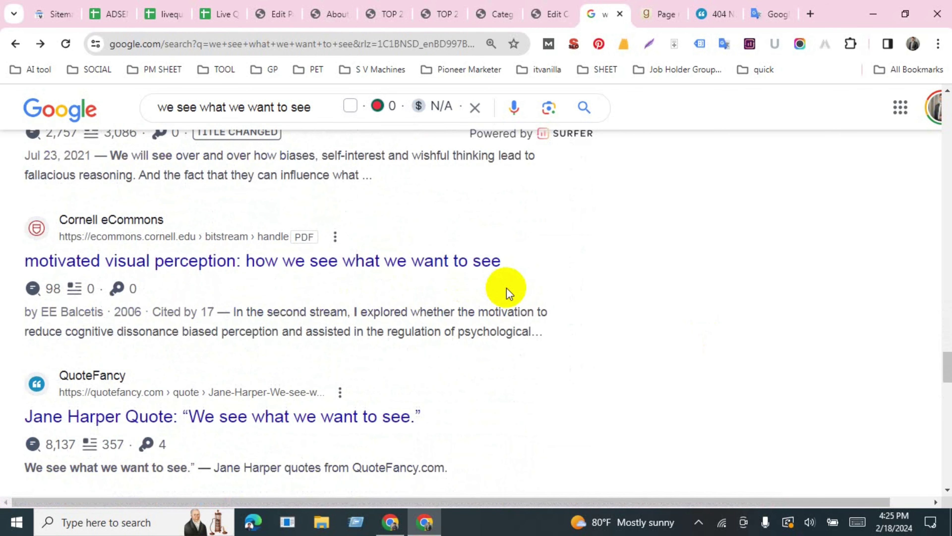
scroll(509, 292, "down", 2)
scroll(509, 293, "down", 2)
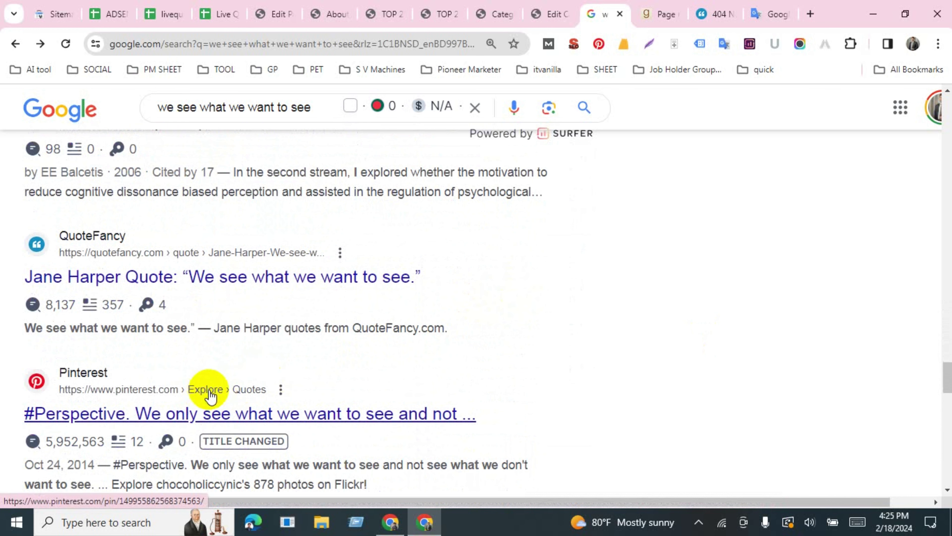
scroll(257, 392, "down", 6)
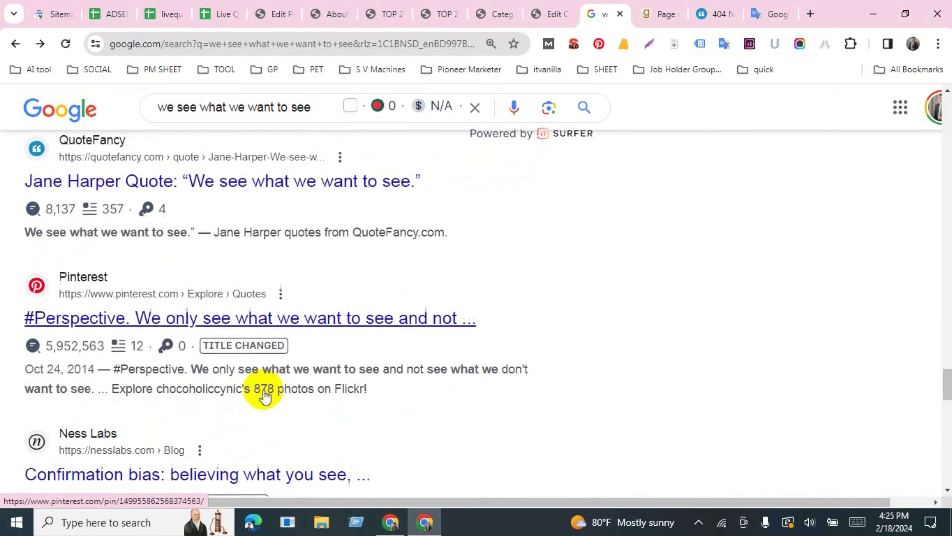
scroll(391, 339, "down", 4)
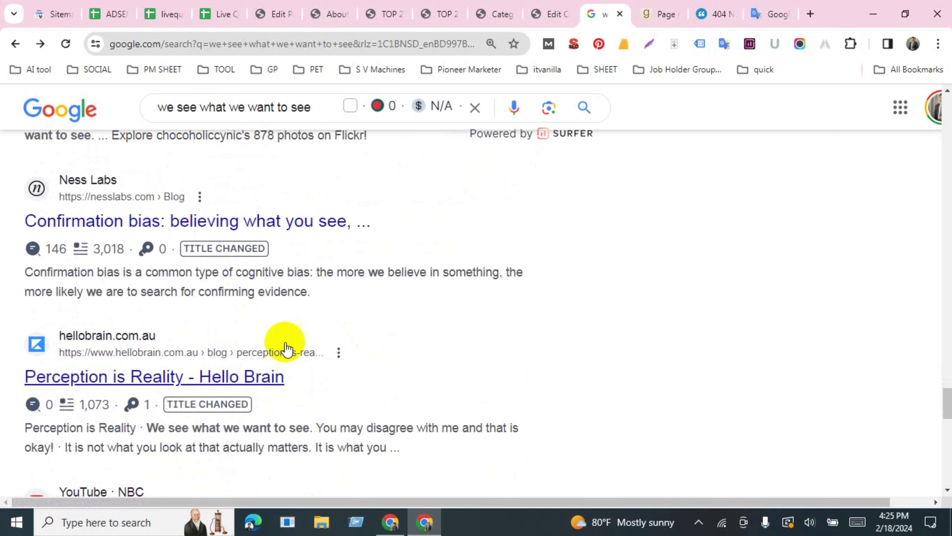
scroll(300, 363, "down", 7)
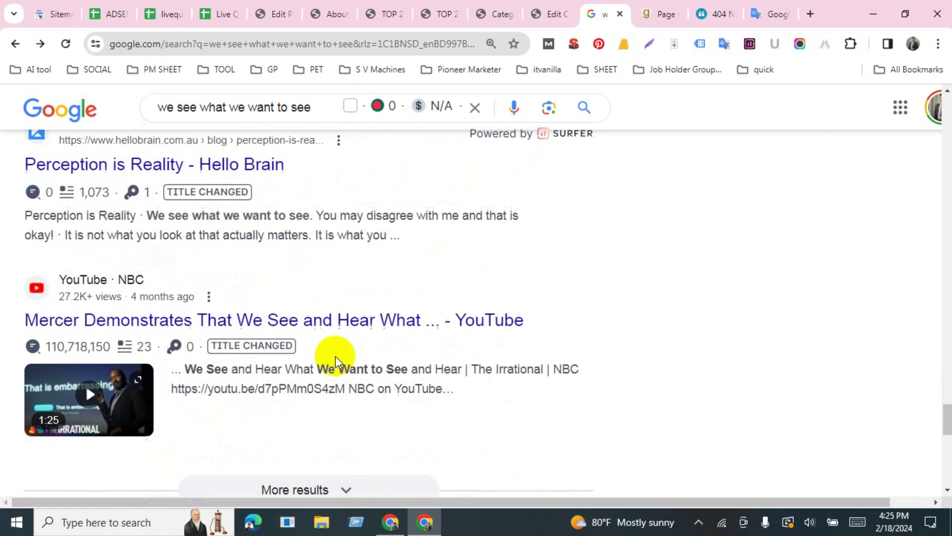
scroll(384, 255, "down", 4)
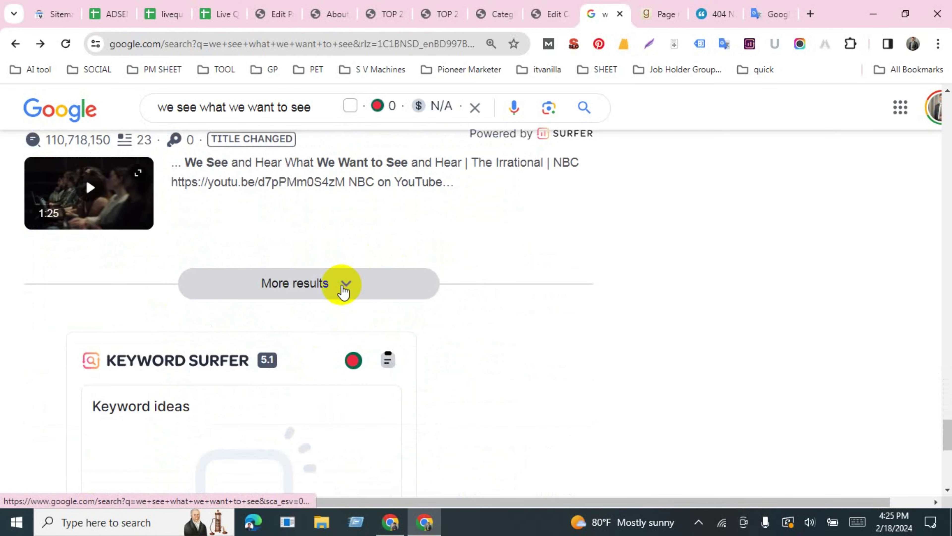
left_click(342, 289)
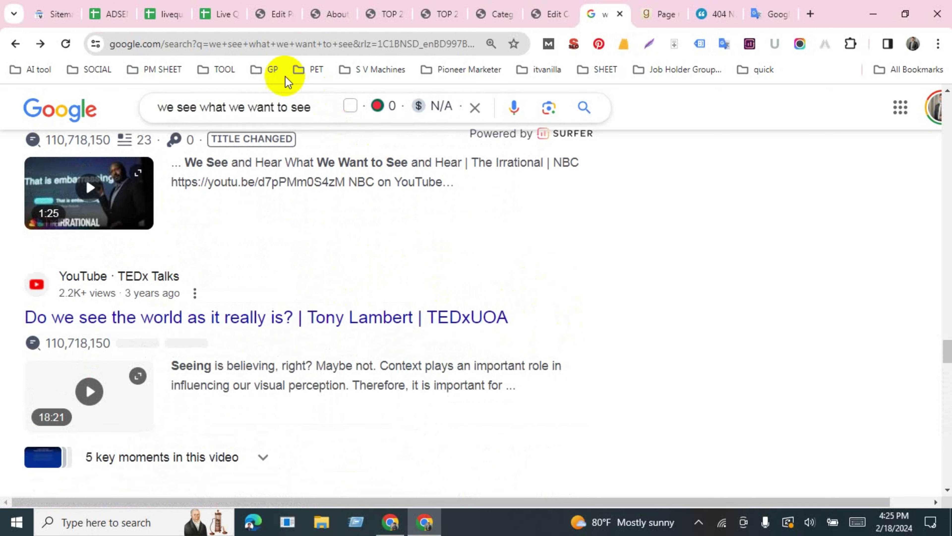
left_click(224, 14)
scroll(187, 329, "down", 3)
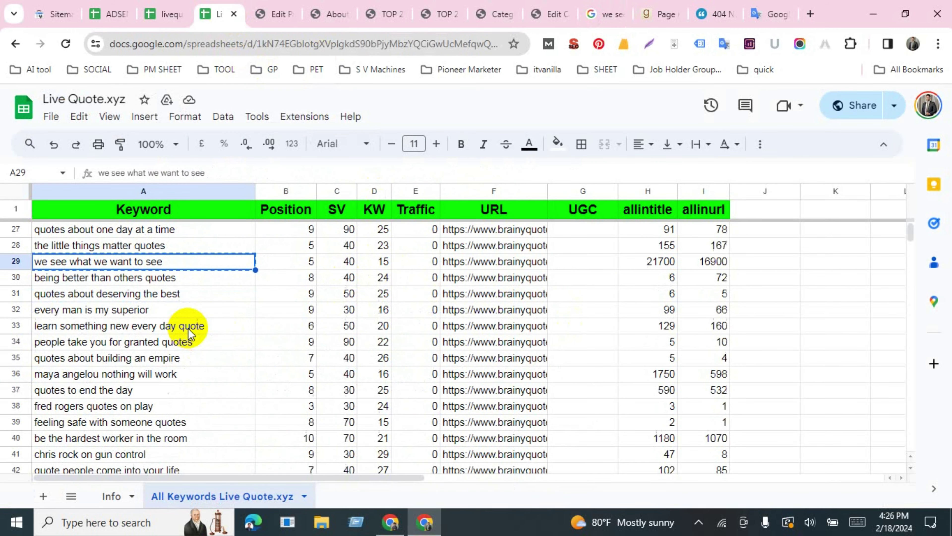
Search Google for the sheet's next keyword, 'every man is my superior'
left_click(134, 311)
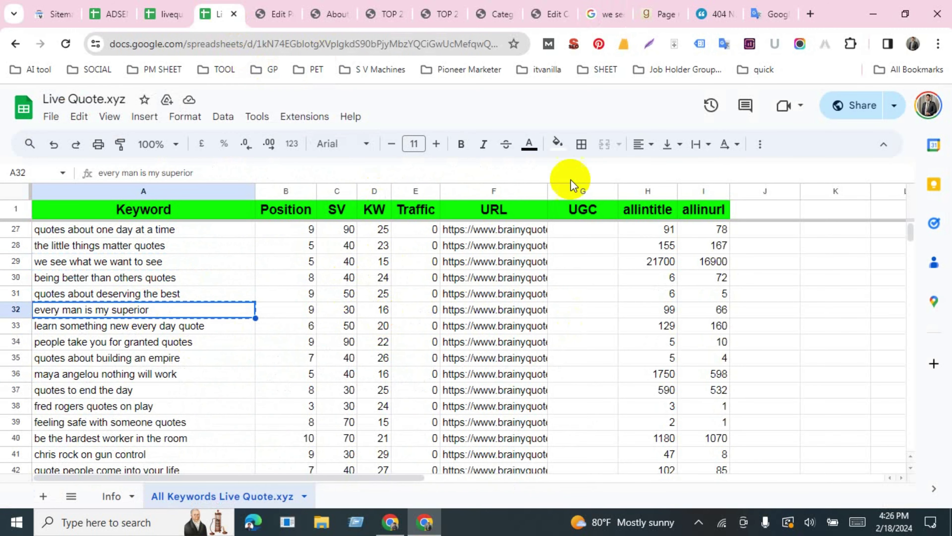
left_click(604, 14)
left_click_drag(311, 100, 106, 106)
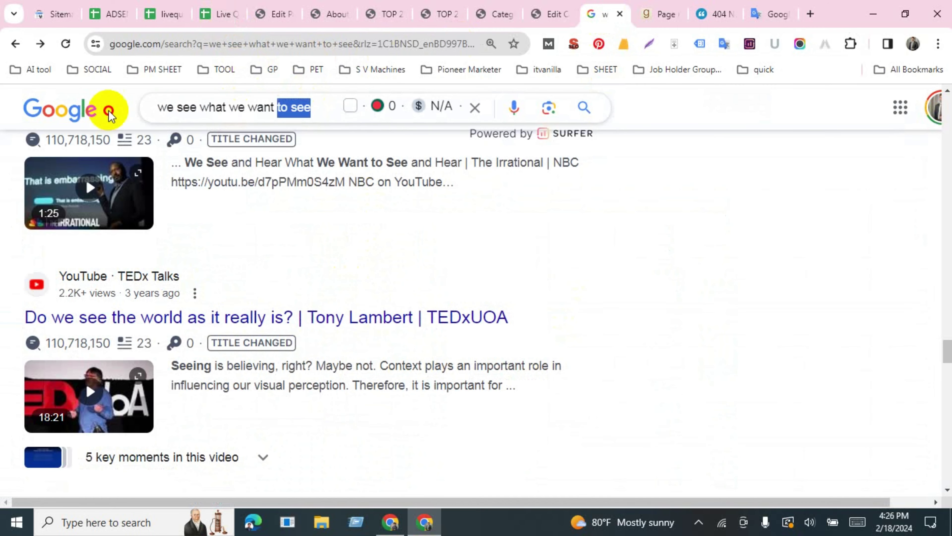
type("every man is my superior")
key("Return")
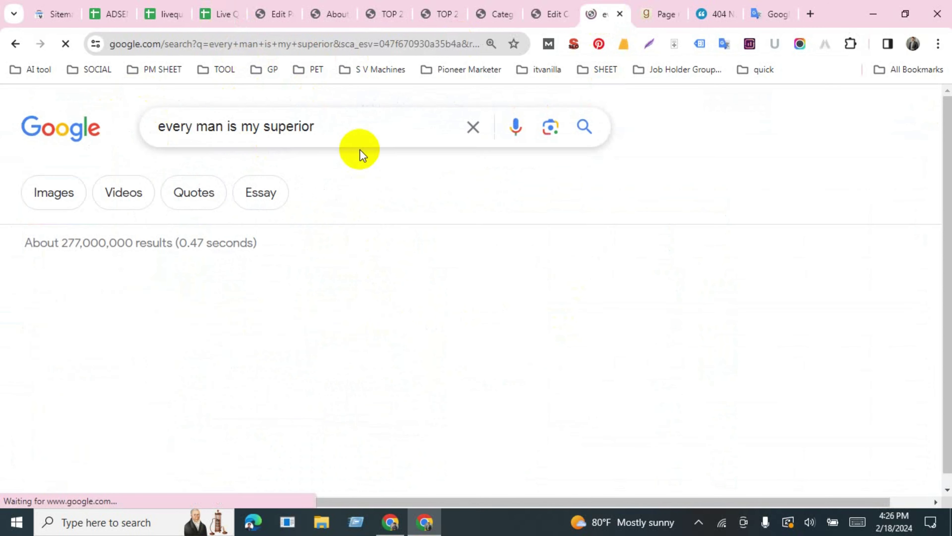
Browse the results and pick the related search 'Every man is my superior quotes'
scroll(361, 258, "down", 5)
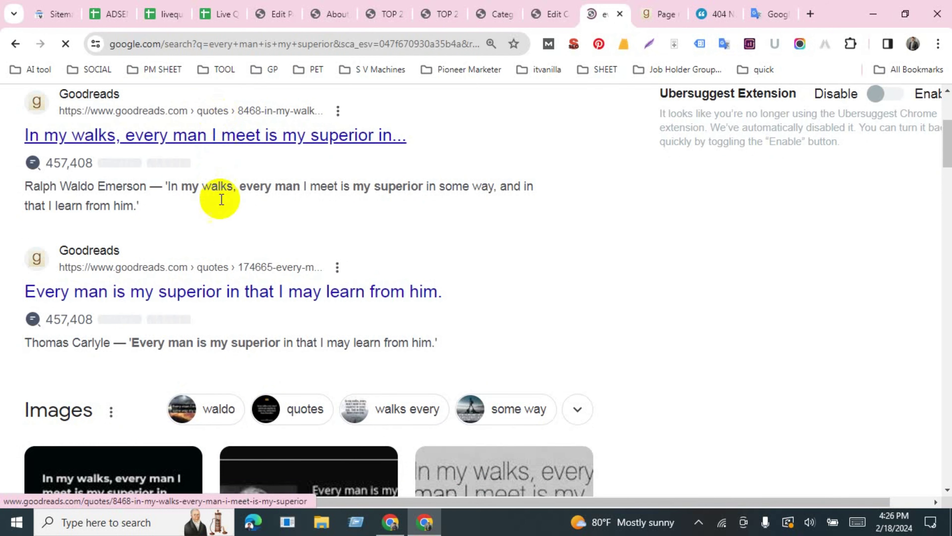
scroll(228, 271, "down", 10)
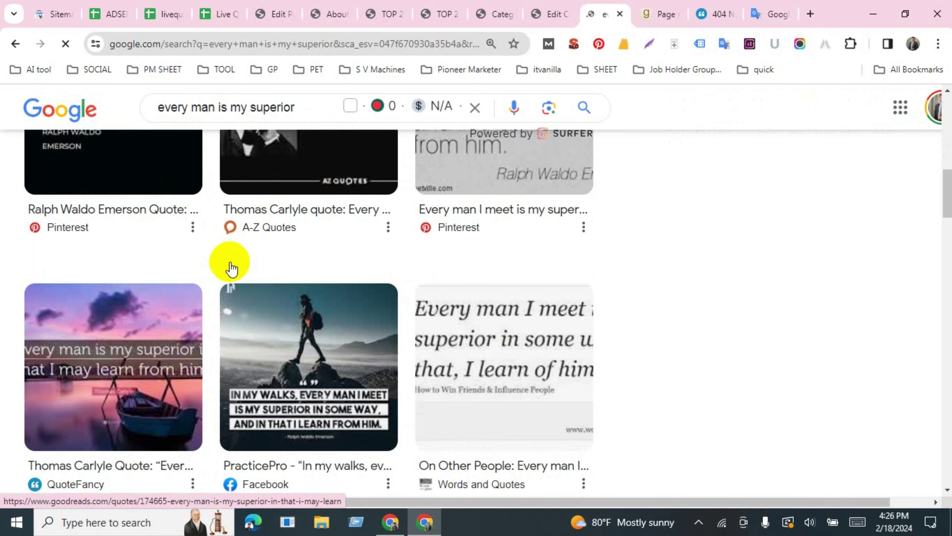
scroll(292, 263, "down", 4)
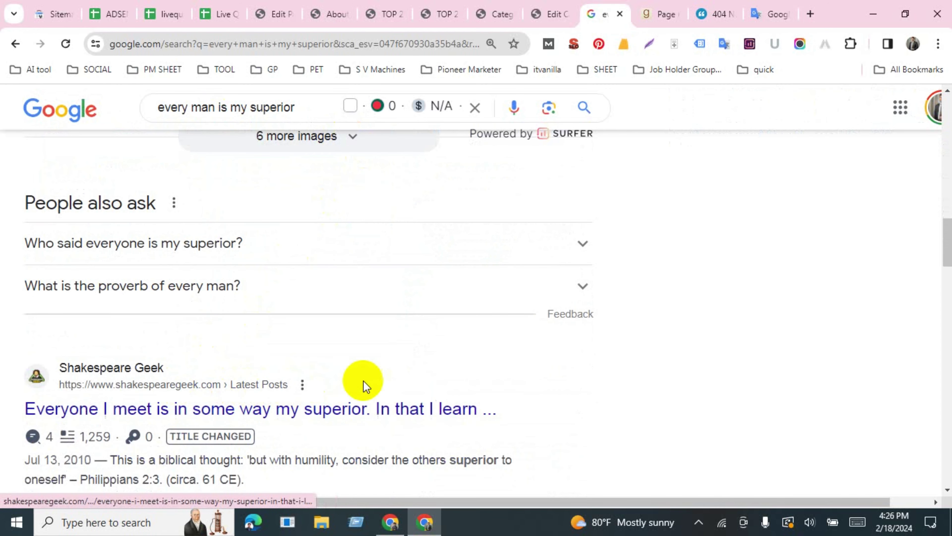
scroll(366, 379, "down", 7)
scroll(130, 276, "down", 6)
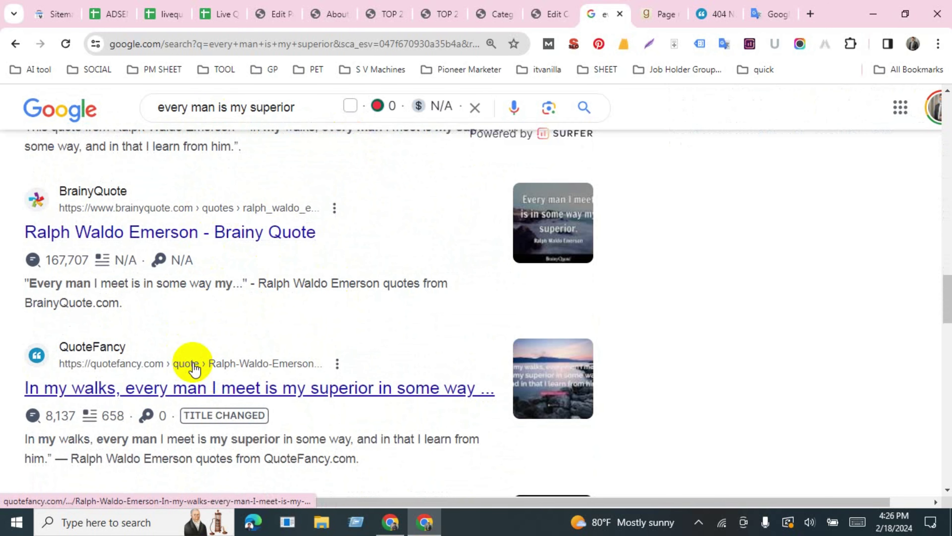
scroll(195, 367, "down", 9)
scroll(225, 351, "down", 4)
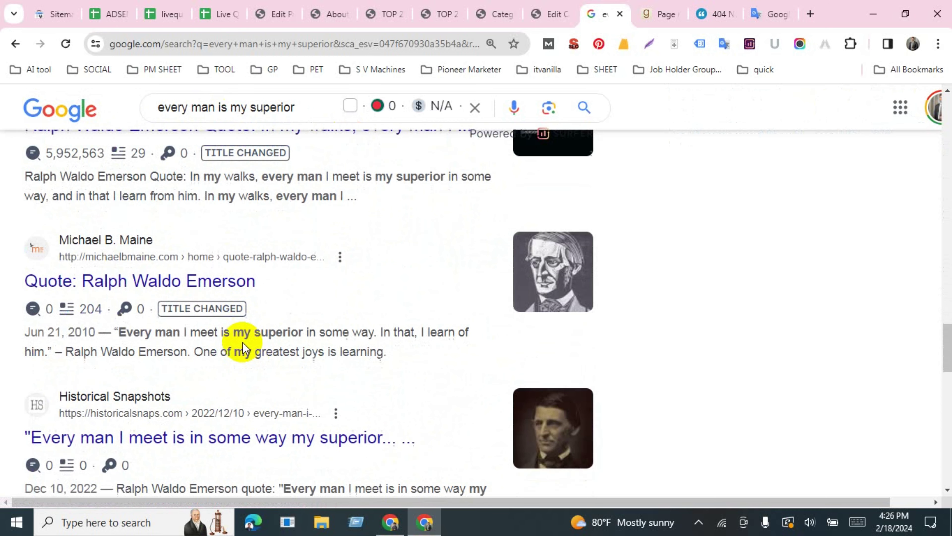
scroll(242, 337, "down", 4)
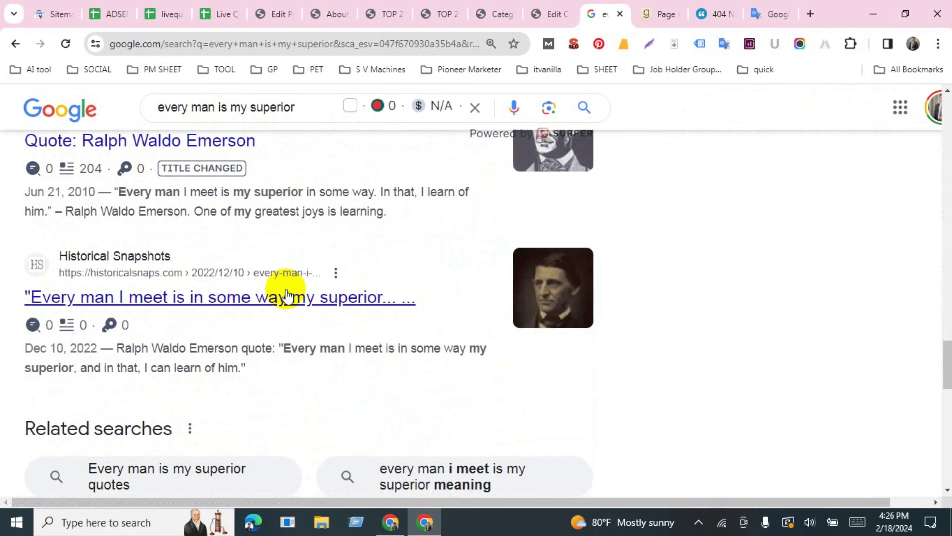
scroll(286, 294, "down", 10)
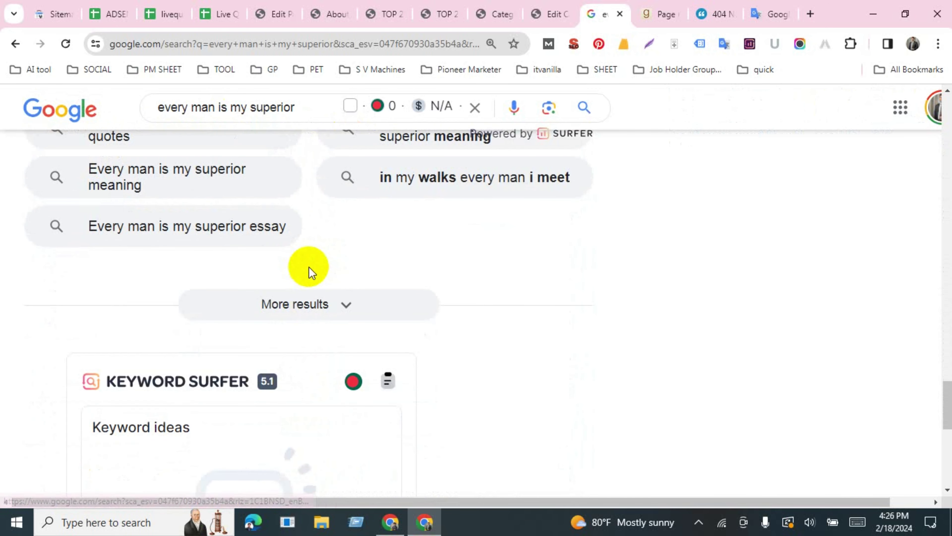
scroll(368, 234, "down", 13)
scroll(375, 233, "up", 2)
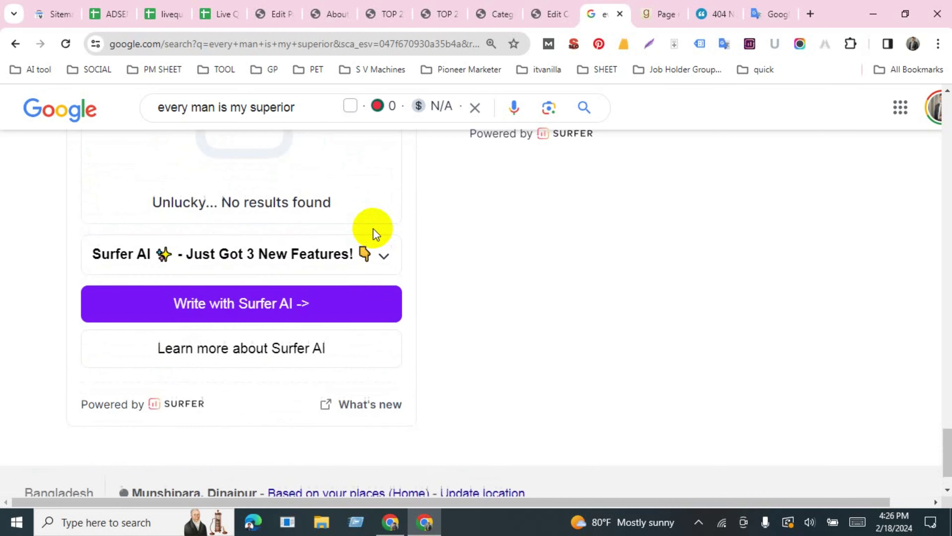
scroll(375, 232, "up", 15)
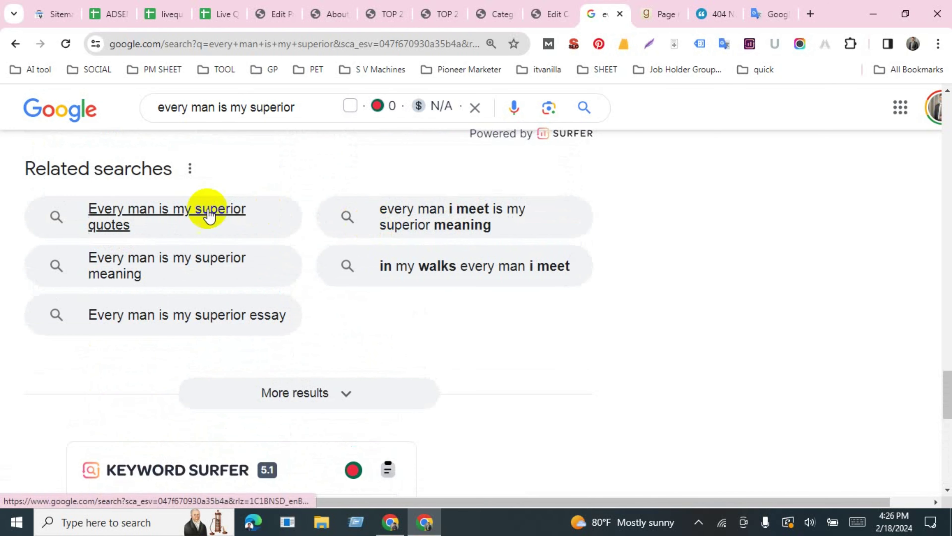
left_click(141, 216)
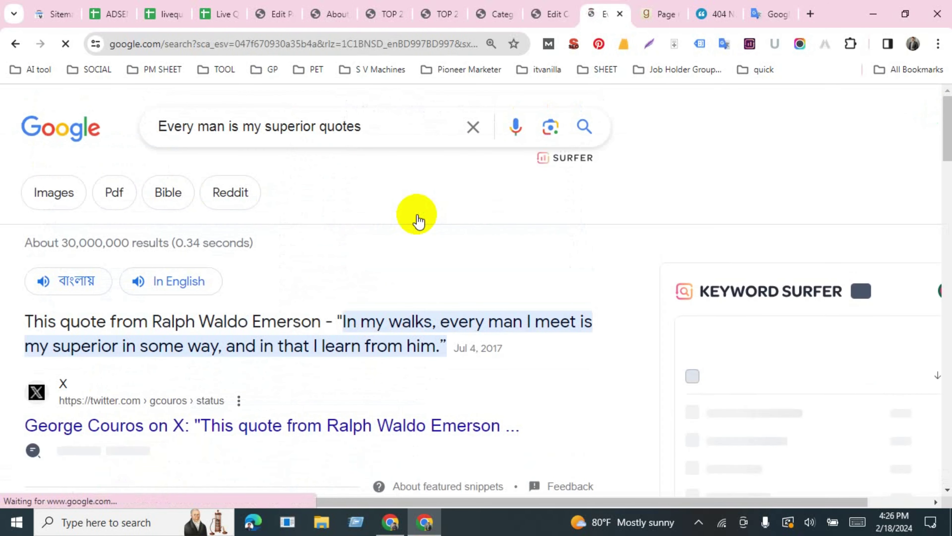
Scroll past the Goodreads, BrainyQuote, QuoteFancy, A-Z Quotes and Pinterest results to the page end
scroll(418, 221, "down", 5)
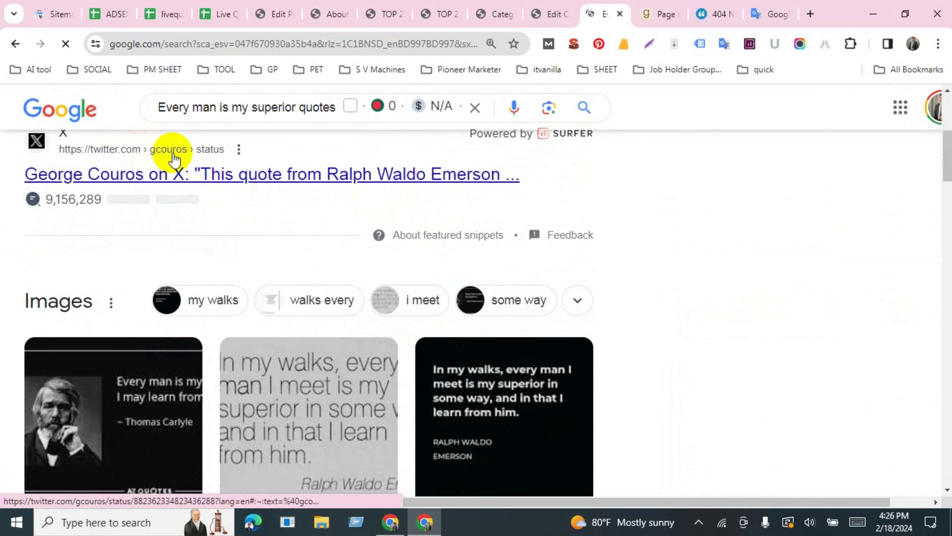
scroll(174, 157, "down", 8)
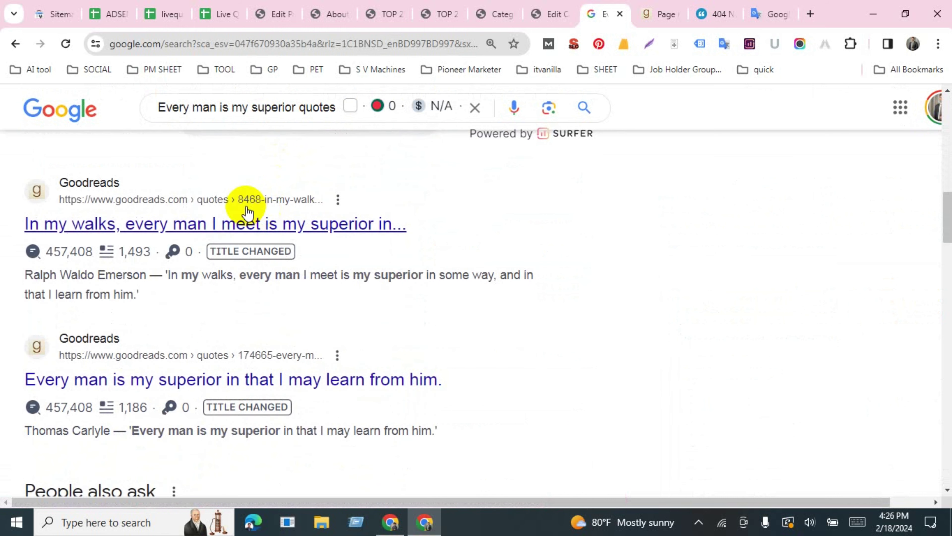
scroll(221, 353, "down", 8)
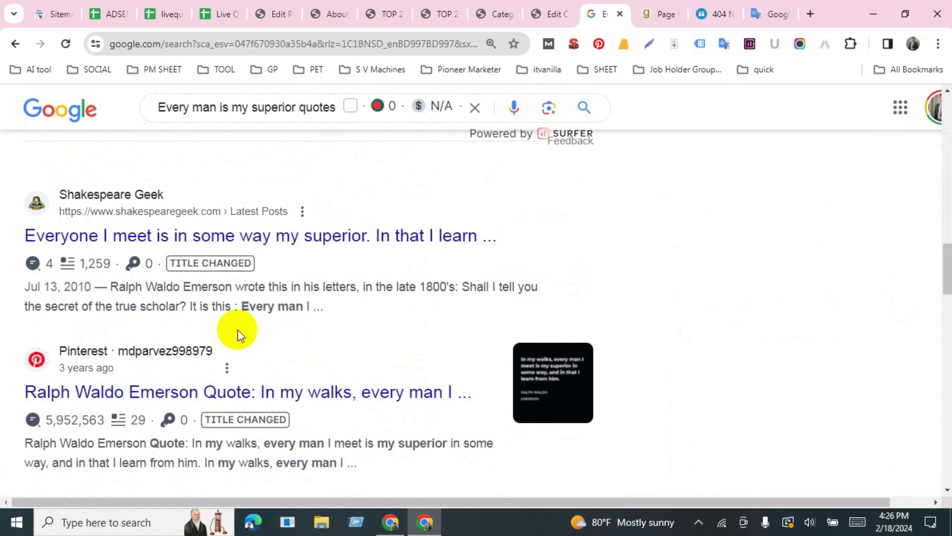
scroll(284, 272, "down", 4)
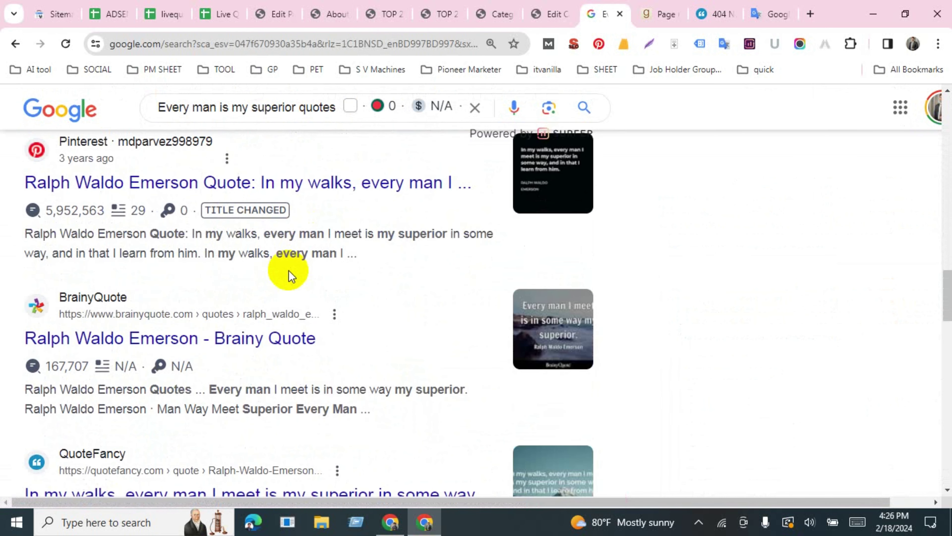
scroll(291, 276, "down", 2)
scroll(225, 250, "down", 9)
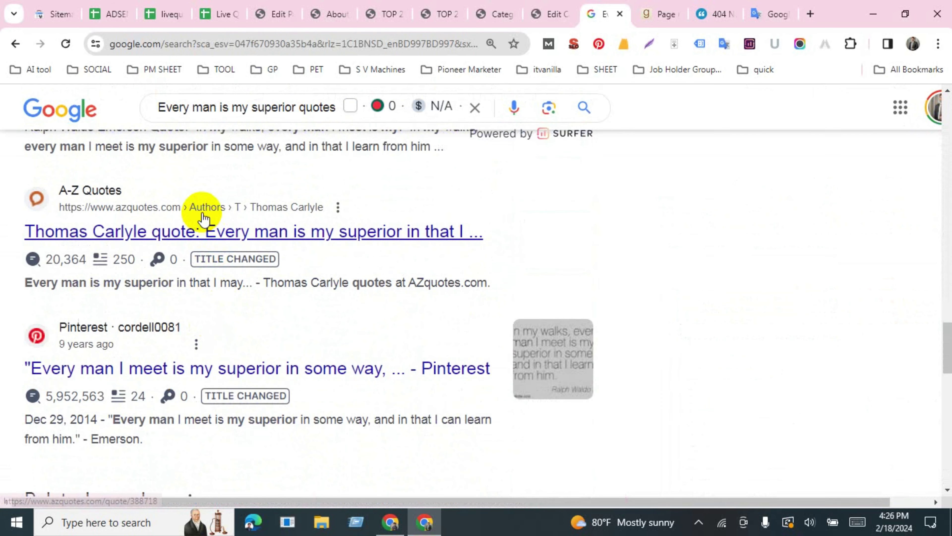
scroll(204, 285, "down", 7)
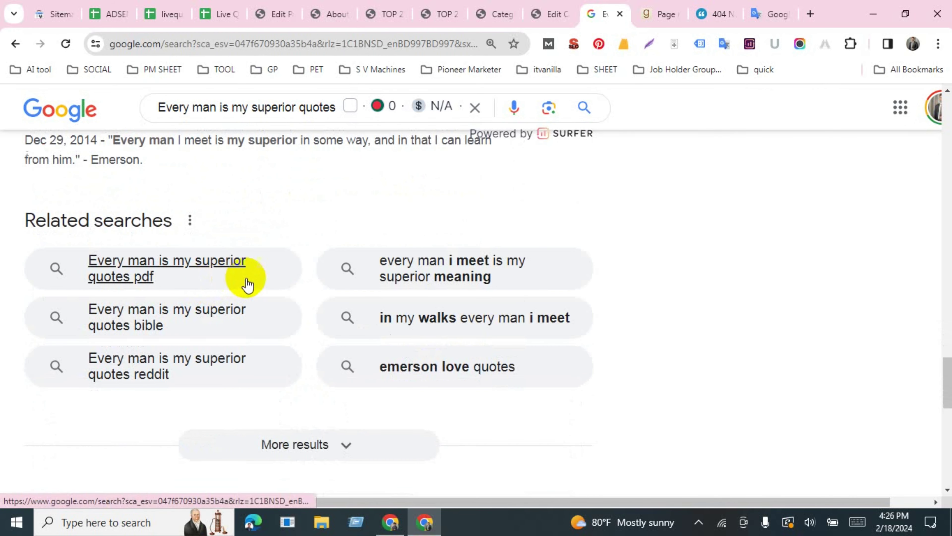
scroll(247, 284, "down", 7)
scroll(246, 278, "down", 8)
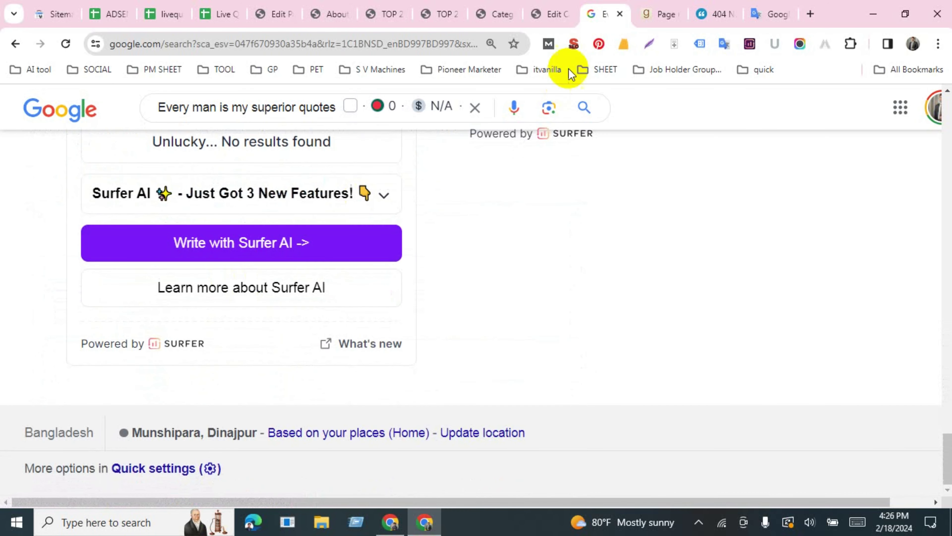
Close the search, Goodreads and Quotefancy tabs and the QUOTES category edit page
left_click(621, 15)
left_click(621, 15)
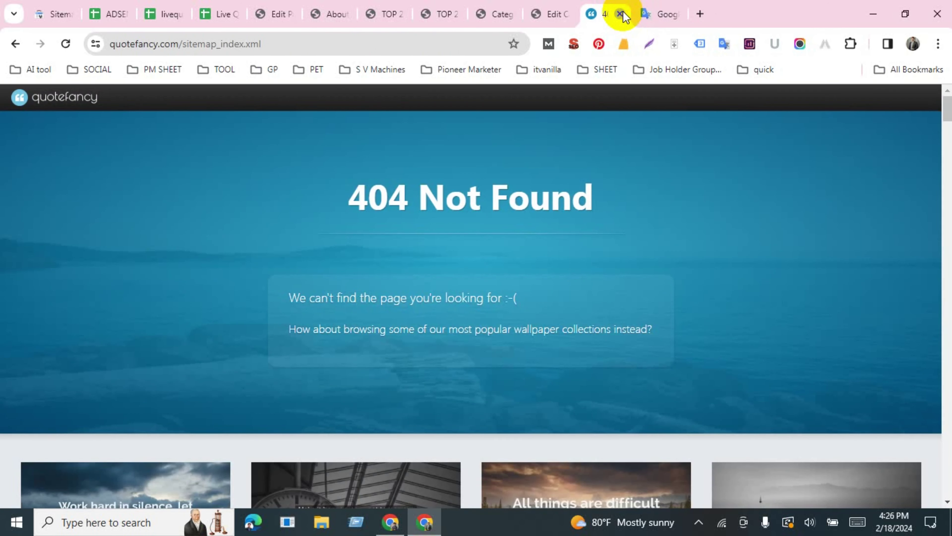
left_click(621, 15)
left_click(550, 15)
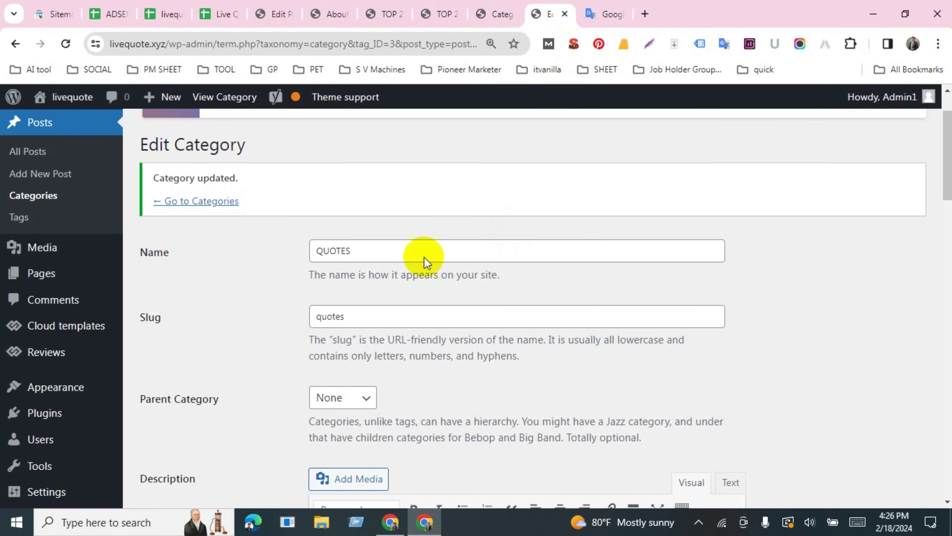
scroll(353, 251, "down", 8)
scroll(450, 232, "up", 10)
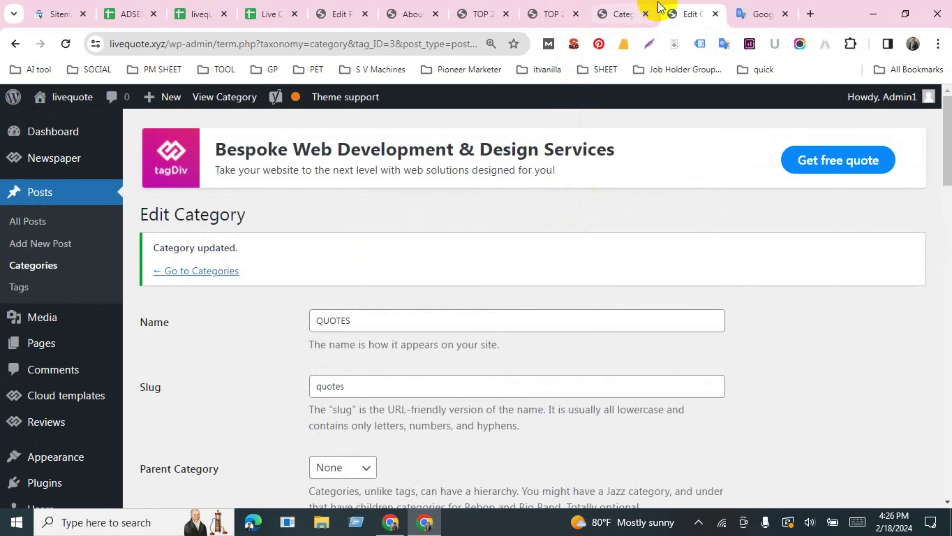
left_click(715, 14)
Reload the Categories list to confirm QUOTES holds 1 post, then show the TOP 25 post
left_click(628, 18)
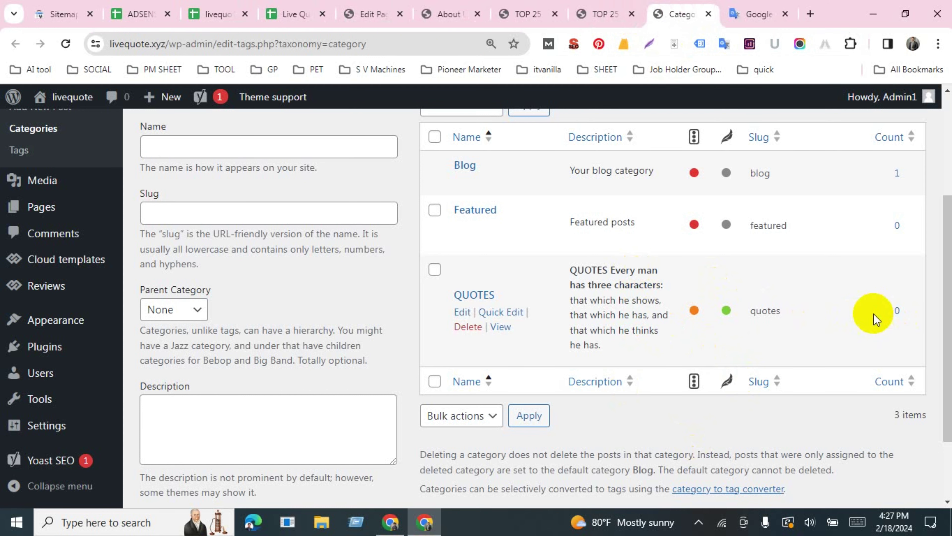
left_click(65, 44)
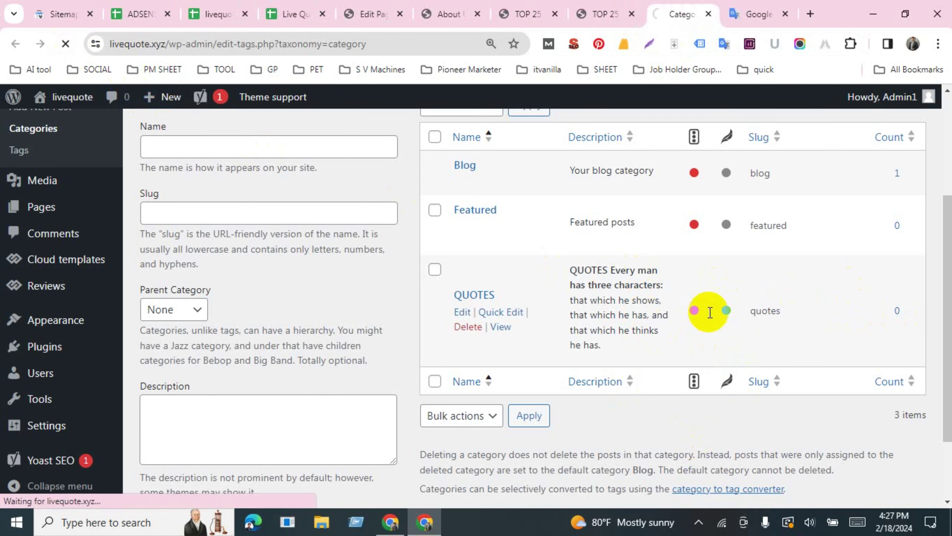
left_click(708, 15)
left_click(605, 15)
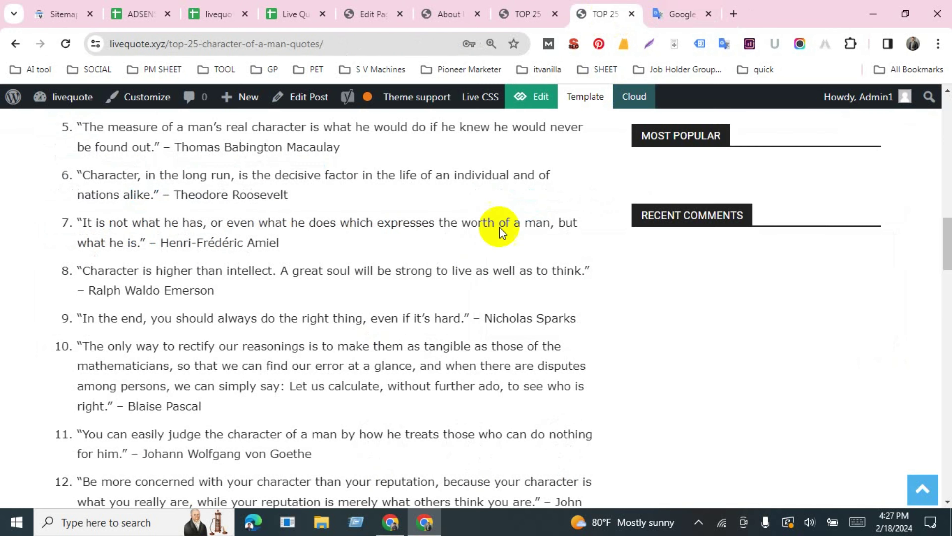
Look over the TOP 25 CHARACTER OF A MAN QUOTES post, then switch to its older Blog copy
scroll(356, 240, "up", 15)
scroll(356, 240, "down", 5)
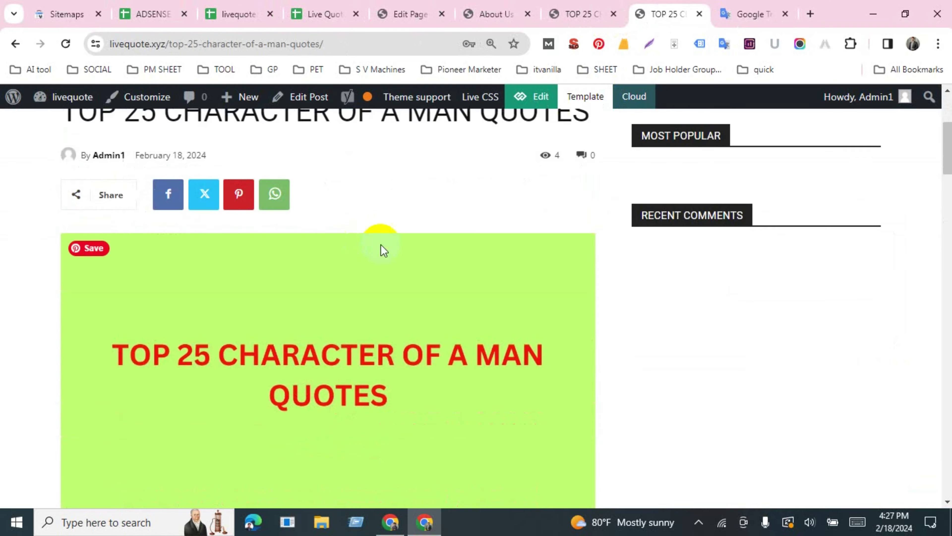
scroll(381, 248, "up", 5)
left_click(340, 41)
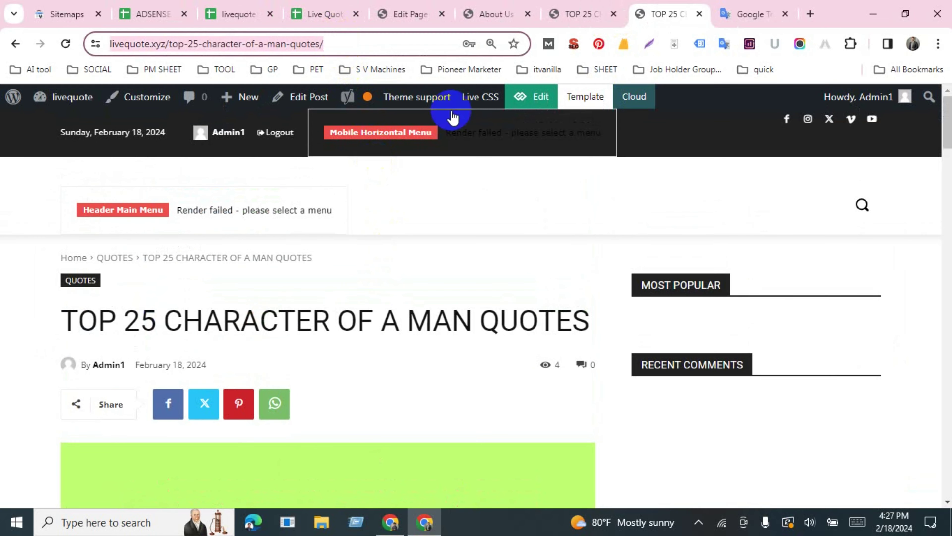
scroll(419, 368, "down", 4)
scroll(420, 369, "up", 5)
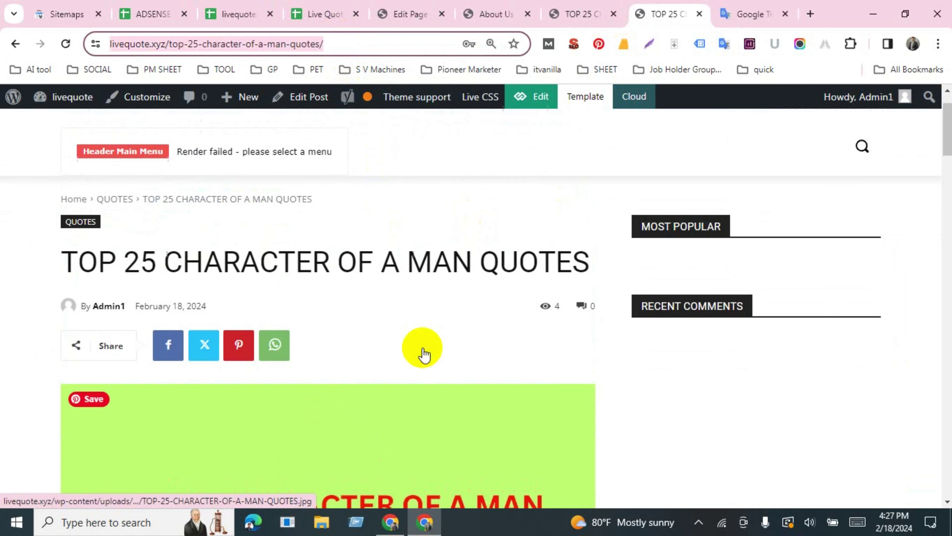
scroll(443, 286, "down", 5)
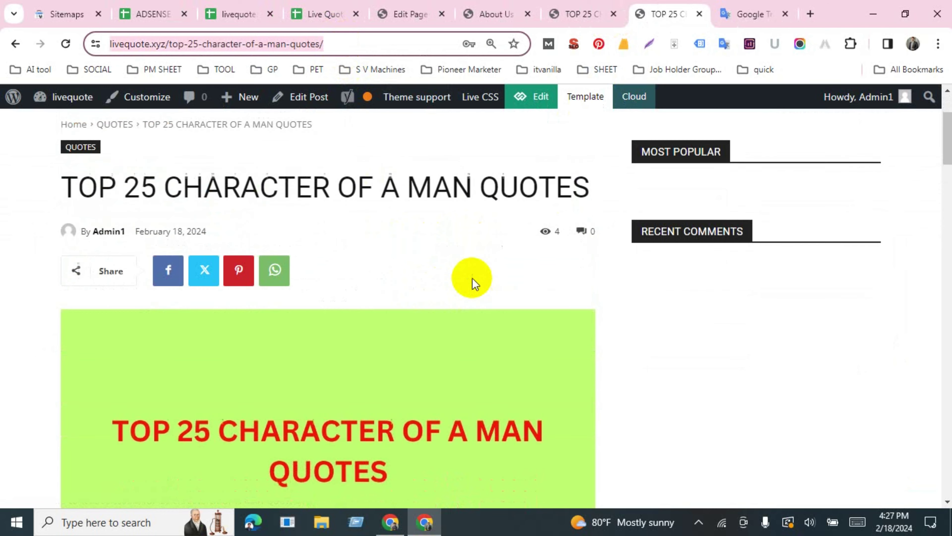
scroll(542, 248, "up", 5)
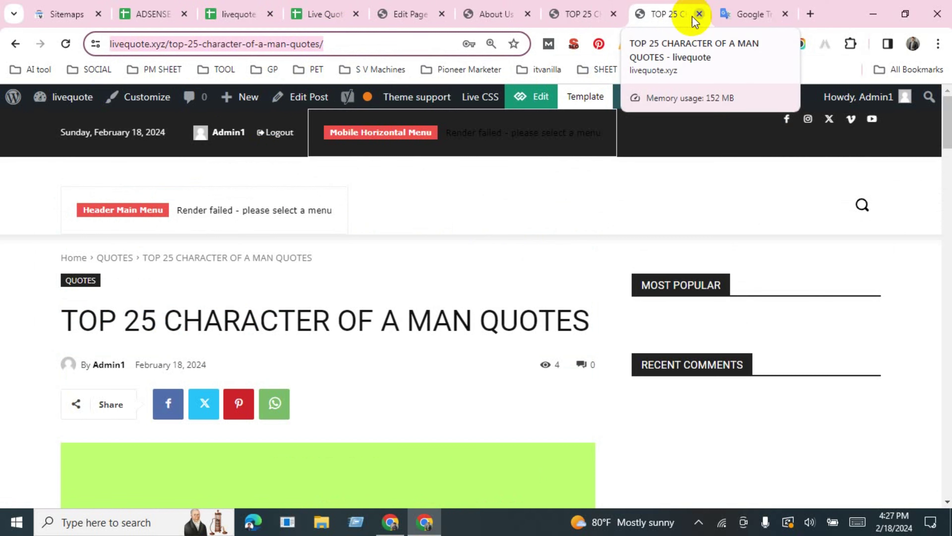
left_click(370, 132)
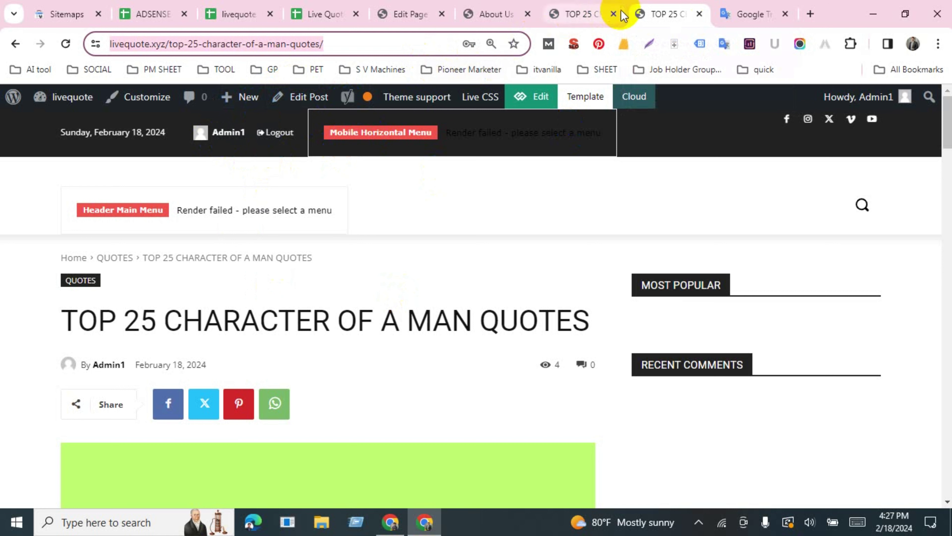
left_click(580, 17)
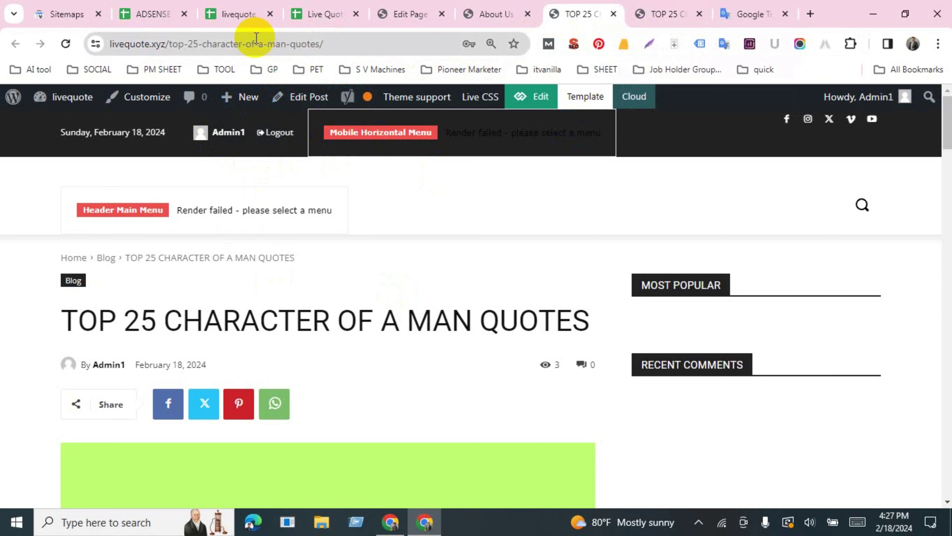
Trim the post URL down to livequote.xyz to load the site's home page
left_click_drag(171, 46, 361, 47)
key("BackSpace")
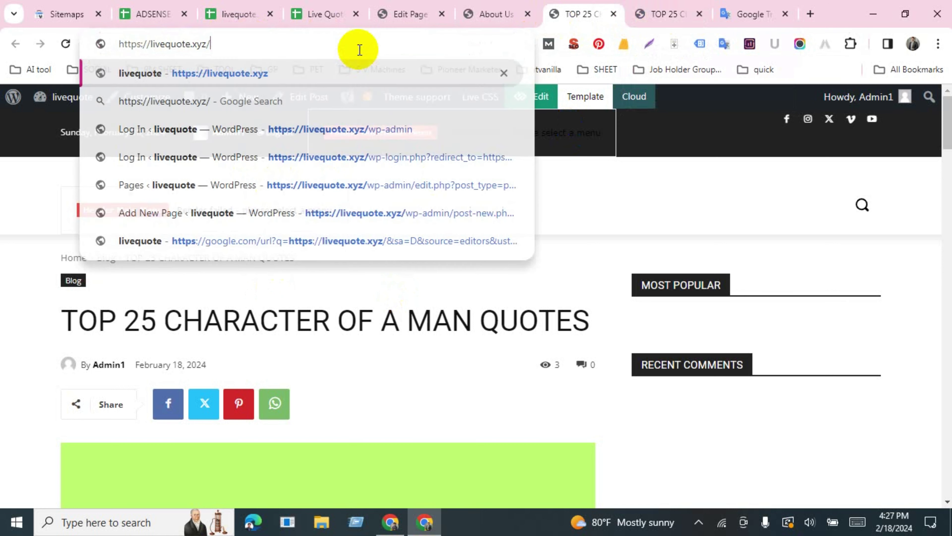
key("Return")
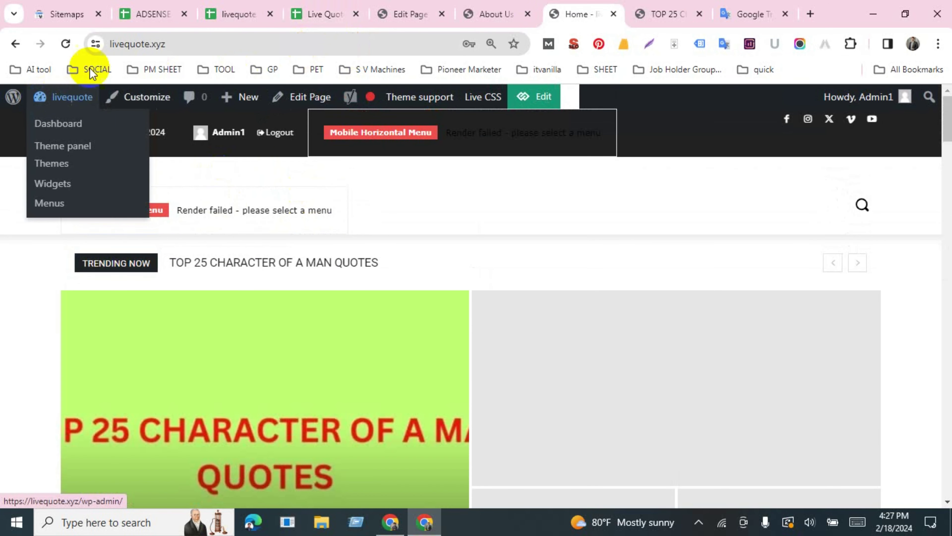
left_click(195, 48)
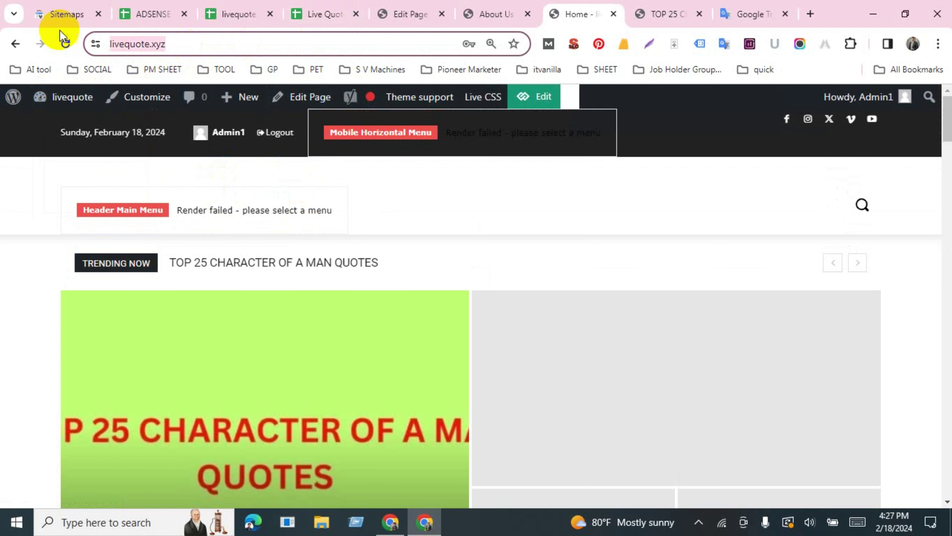
left_click(62, 20)
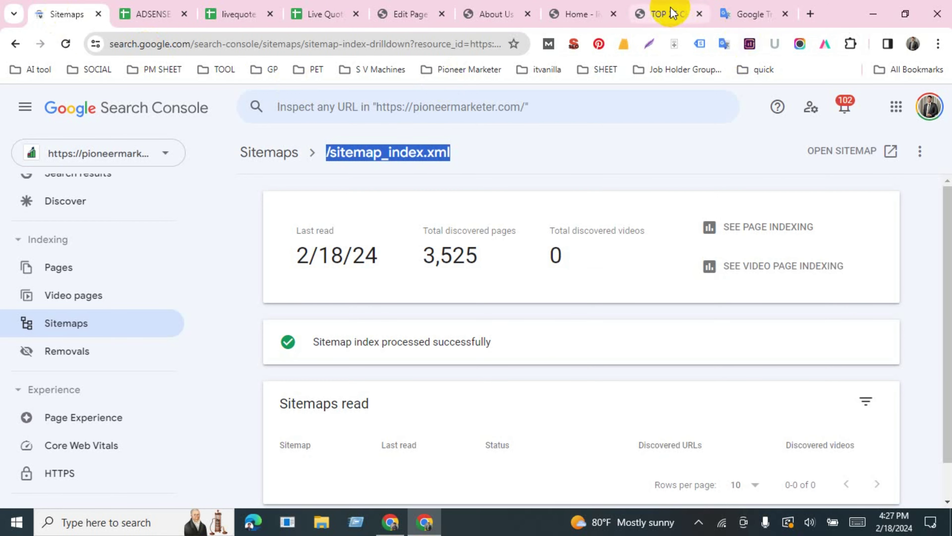
left_click_drag(587, 17, 398, 17)
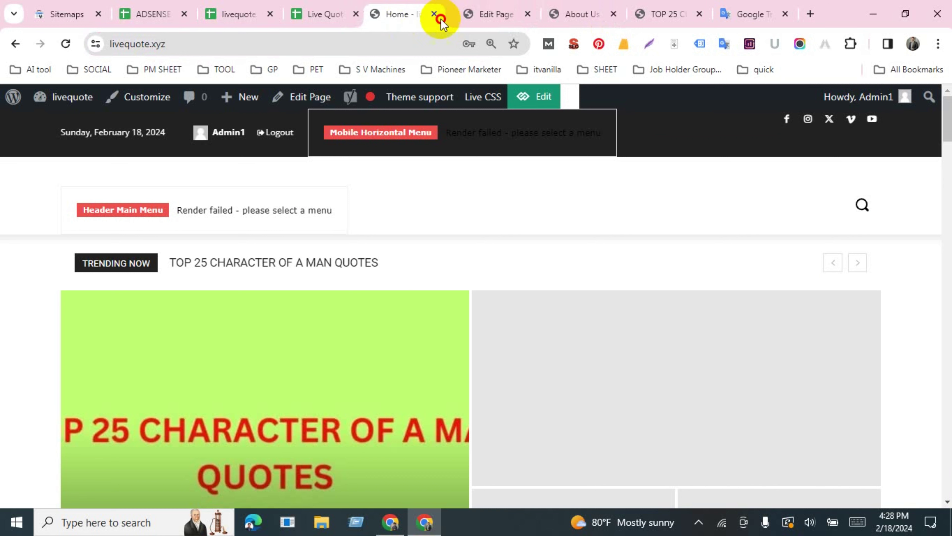
left_click(187, 43)
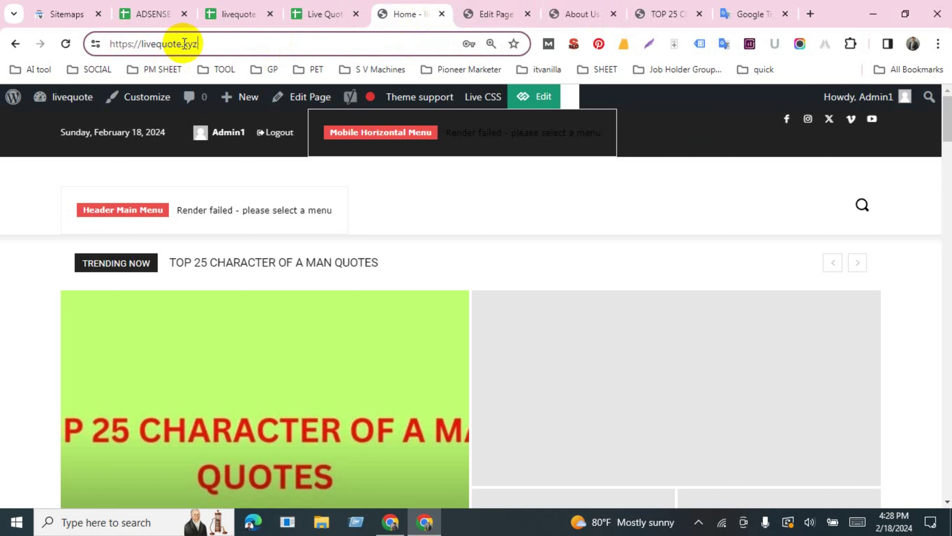
left_click(226, 44)
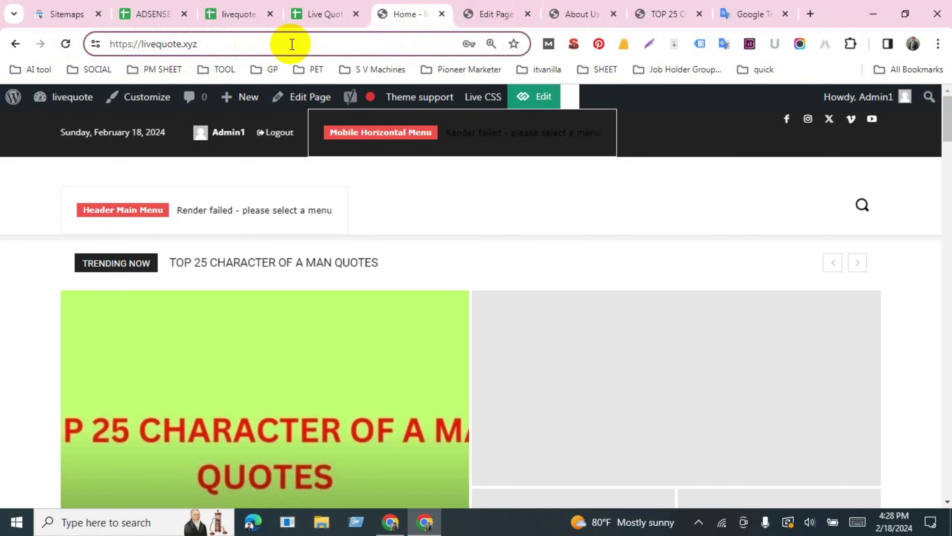
type("/")
left_click_drag(248, 37, 94, 37)
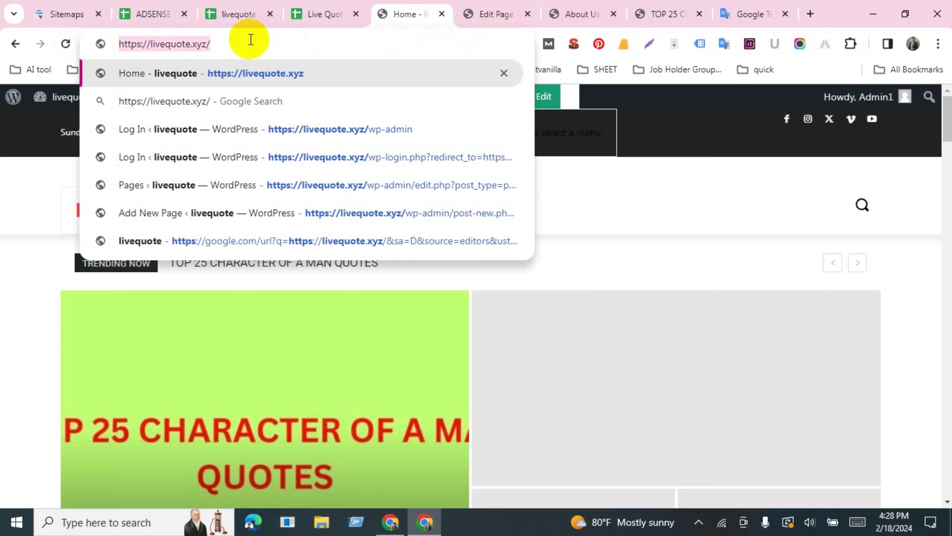
right_click(157, 48)
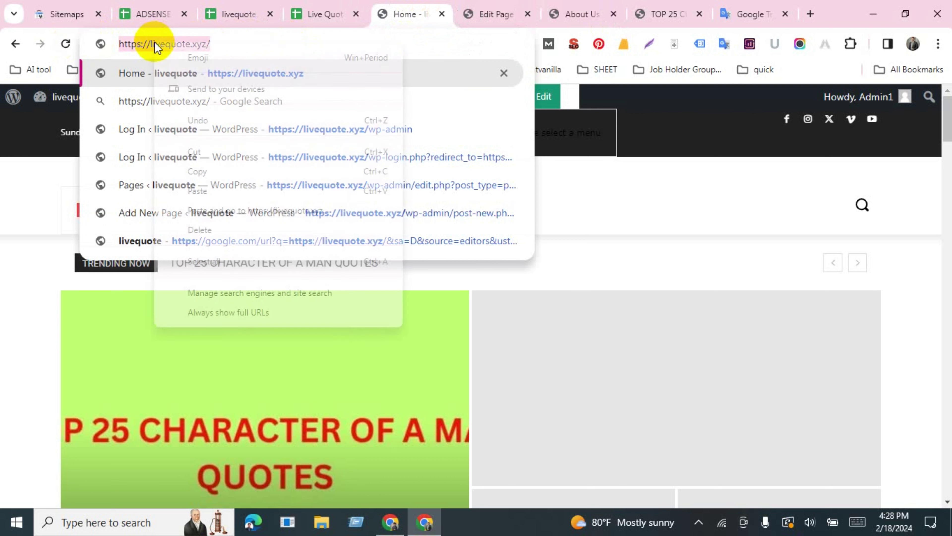
left_click(194, 171)
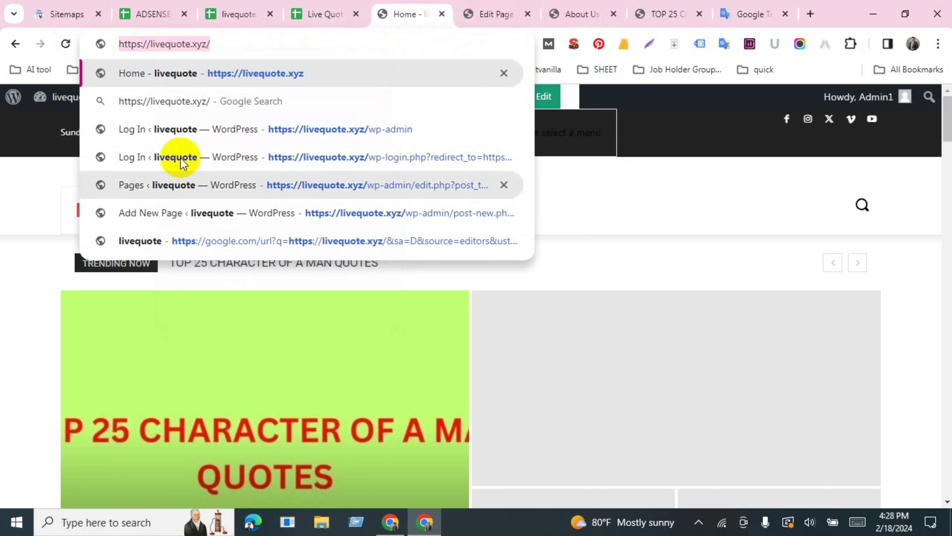
left_click(56, 17)
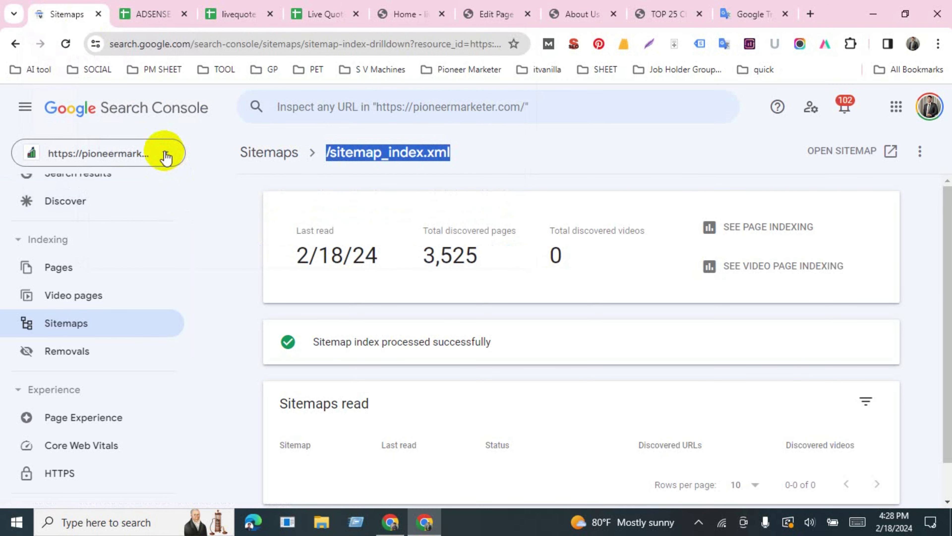
Adjust the page zoom and look through the list of existing Search Console properties
scroll(32, 372, "down", 10)
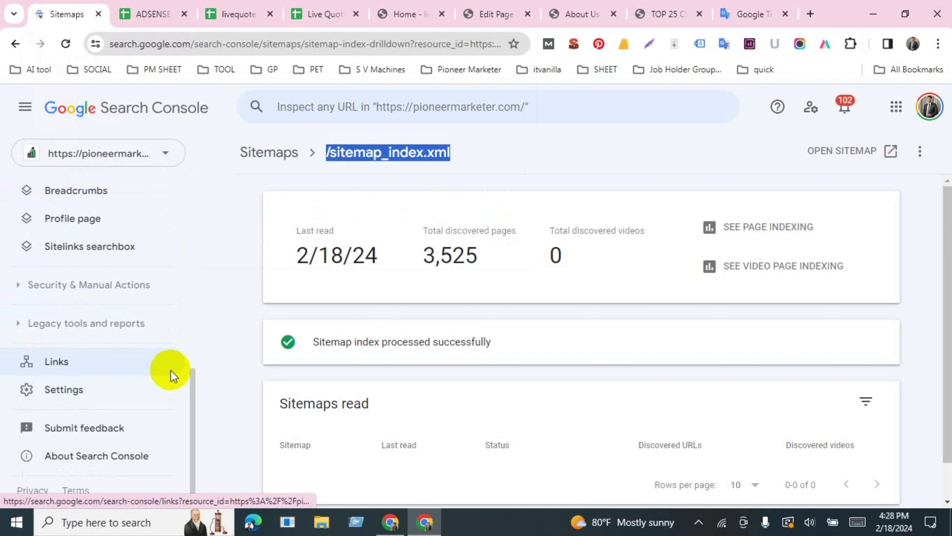
key("ctrl+minus")
key("ctrl+minus")
key("ctrl+minus")
key("ctrl+plus")
key("ctrl+plus")
key("ctrl+plus")
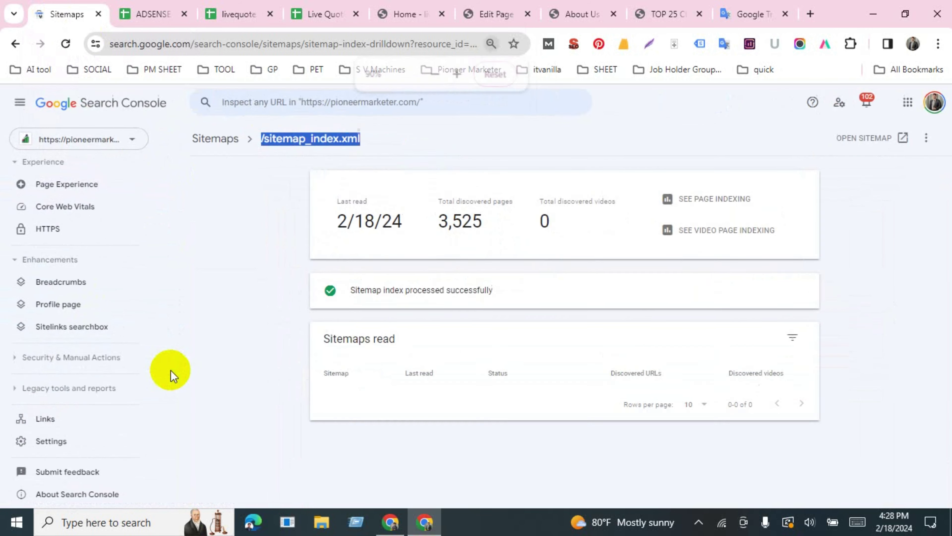
left_click(163, 155)
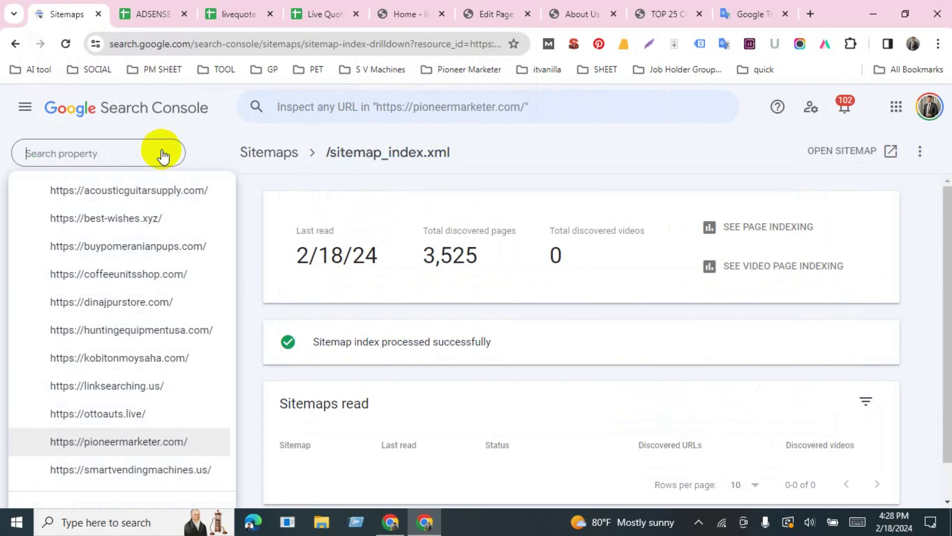
scroll(152, 246, "down", 4)
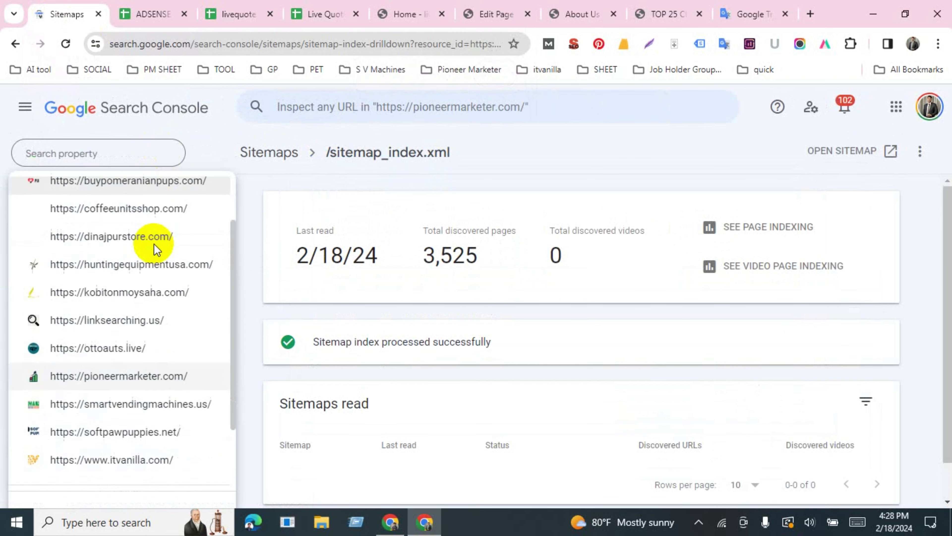
key("ctrl+minus")
key("ctrl+minus")
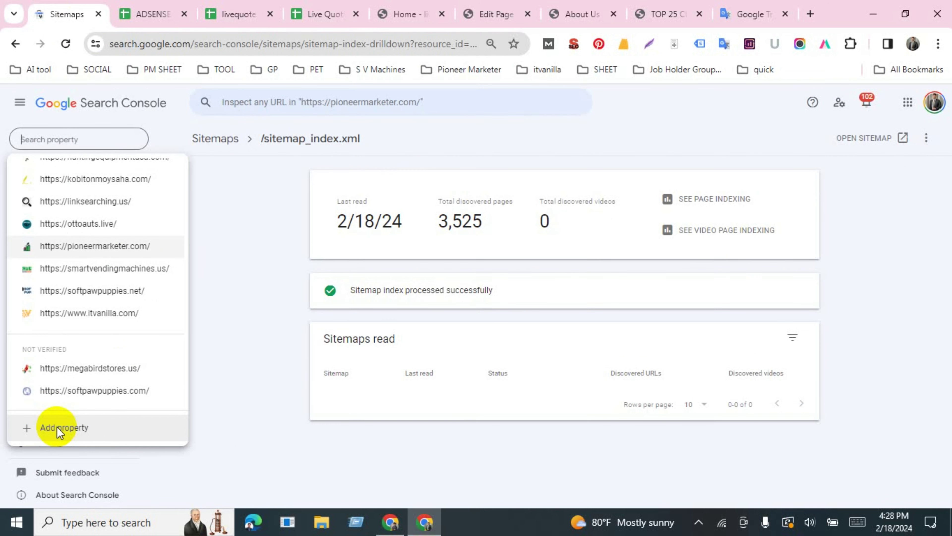
left_click(223, 240)
Reopen the property list at 90% zoom and choose Add property
scroll(74, 362, "down", 1)
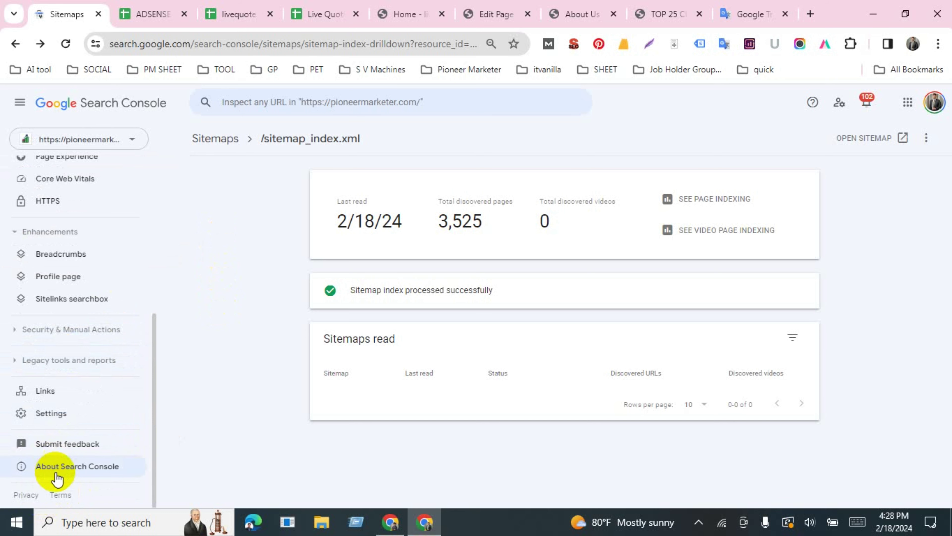
scroll(62, 457, "up", 6)
scroll(68, 425, "down", 6)
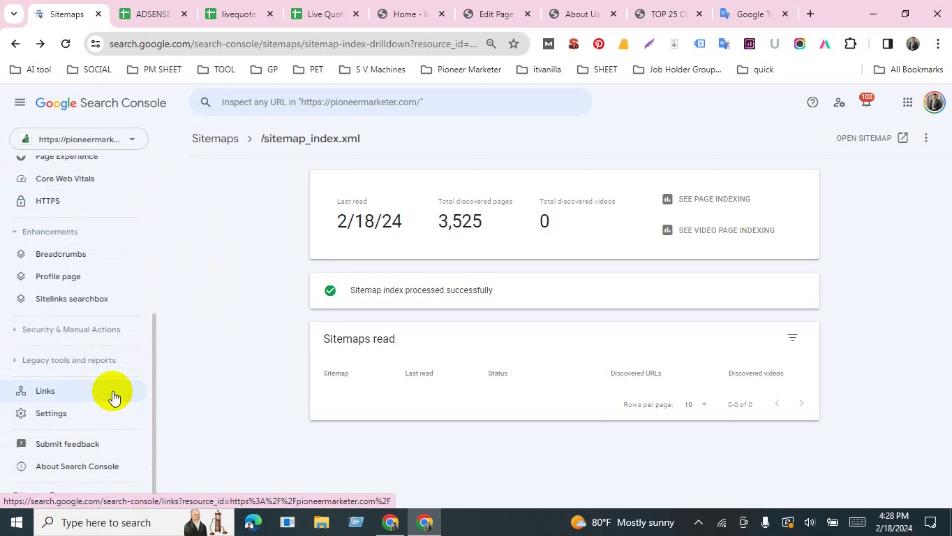
scroll(113, 394, "up", 10)
key("ctrl+plus")
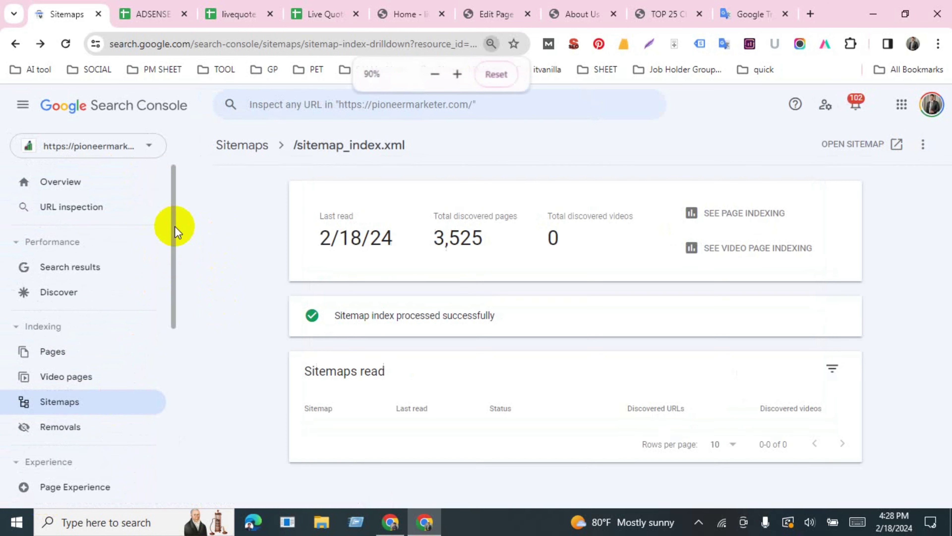
left_click(147, 151)
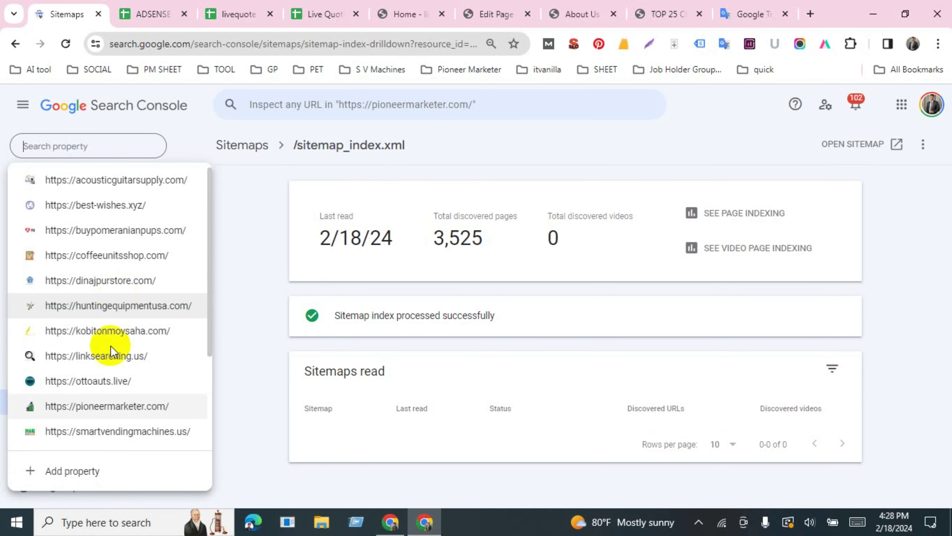
left_click(59, 472)
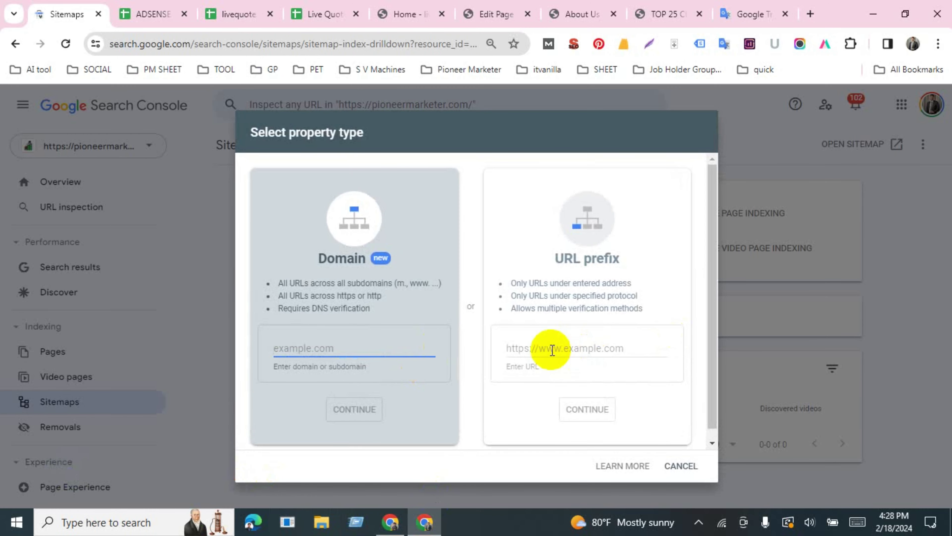
left_click(522, 347)
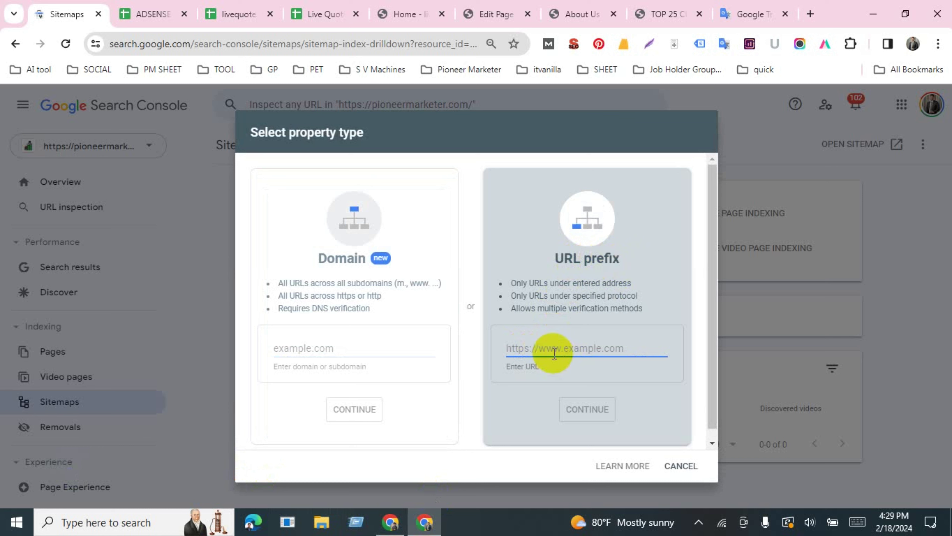
key("ctrl+v")
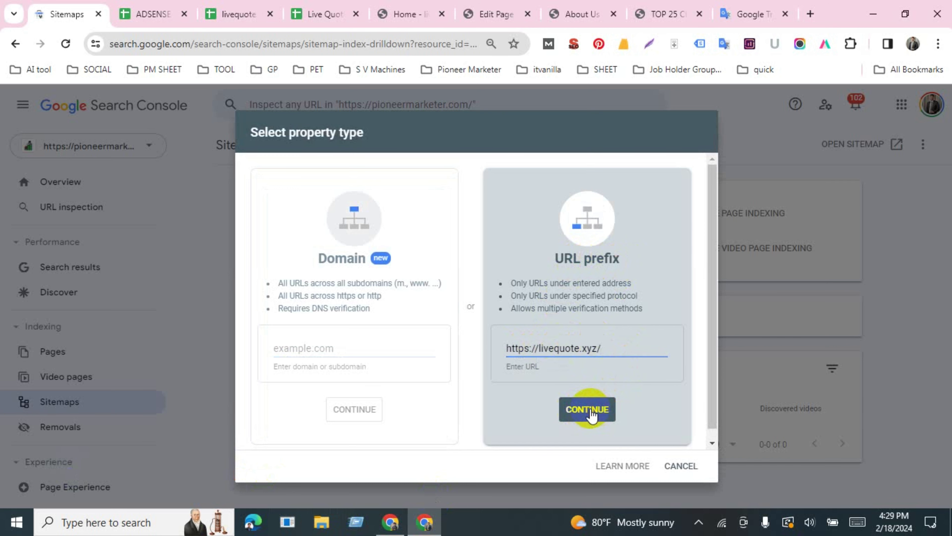
left_click(591, 413)
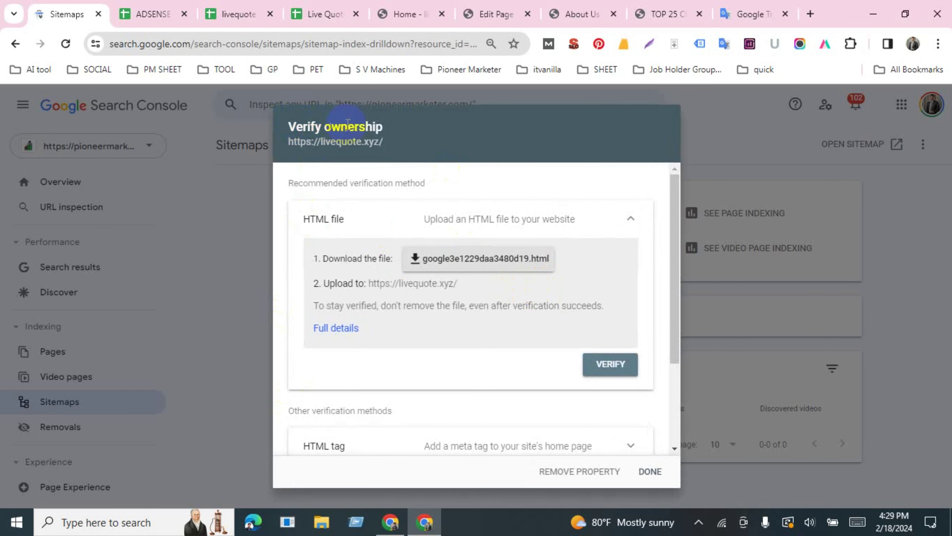
scroll(568, 349, "down", 3)
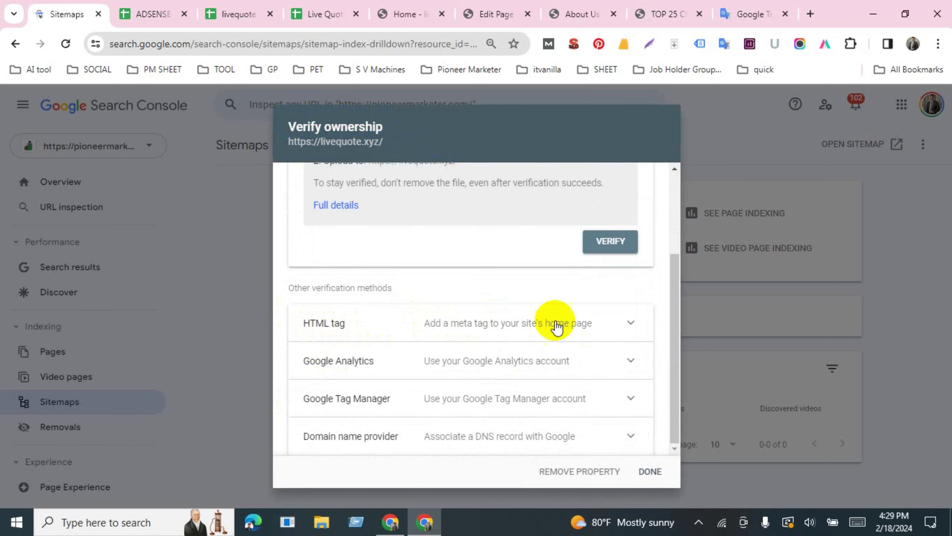
left_click(566, 326)
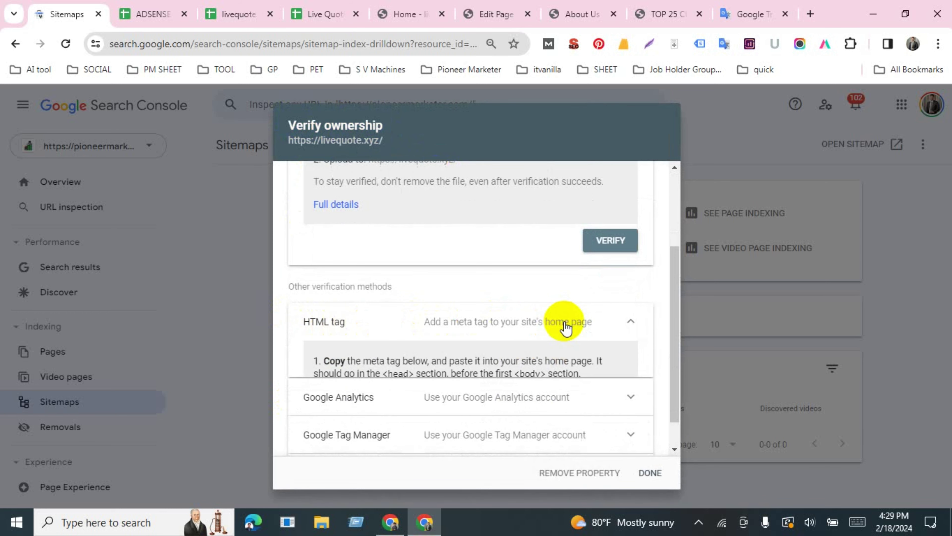
scroll(627, 394, "down", 2)
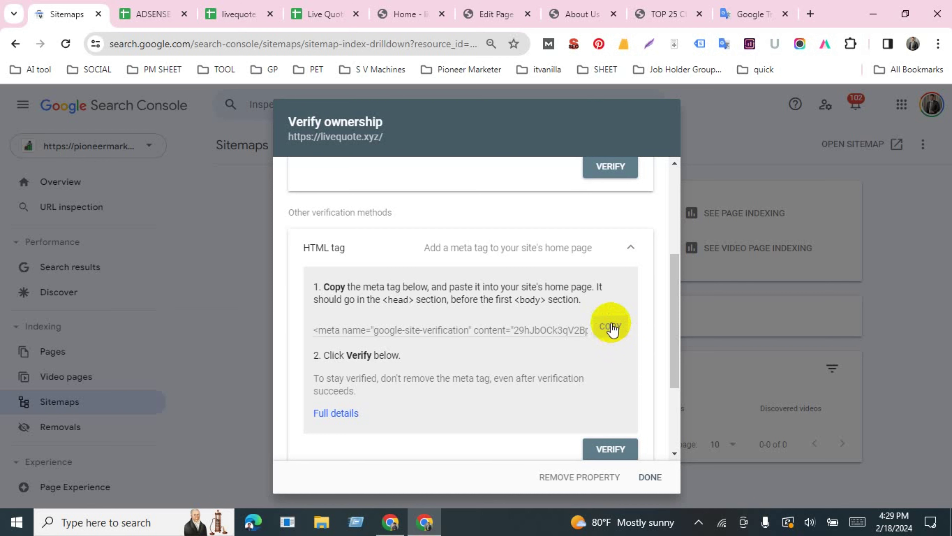
left_click(610, 325)
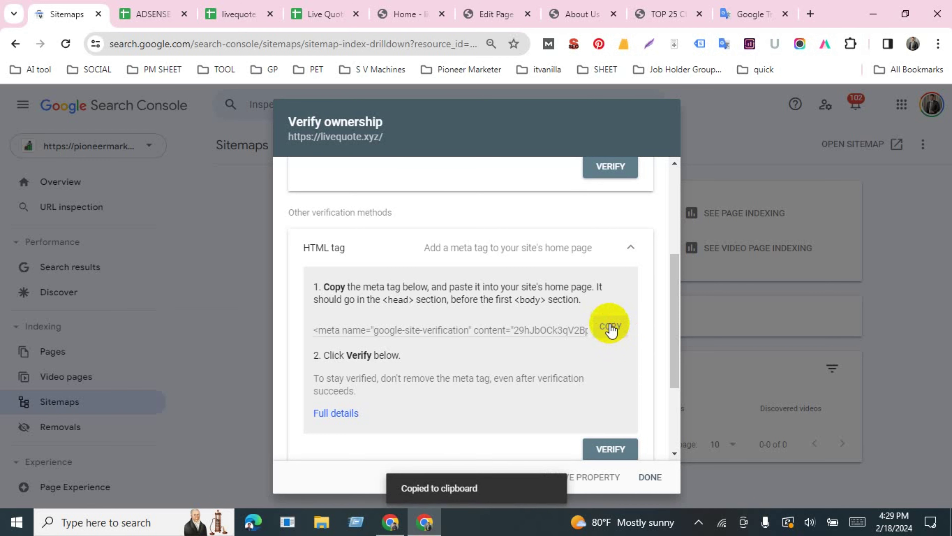
Go from the livequote home page to the WordPress admin Dashboard through the admin bar dropdown
left_click(411, 16)
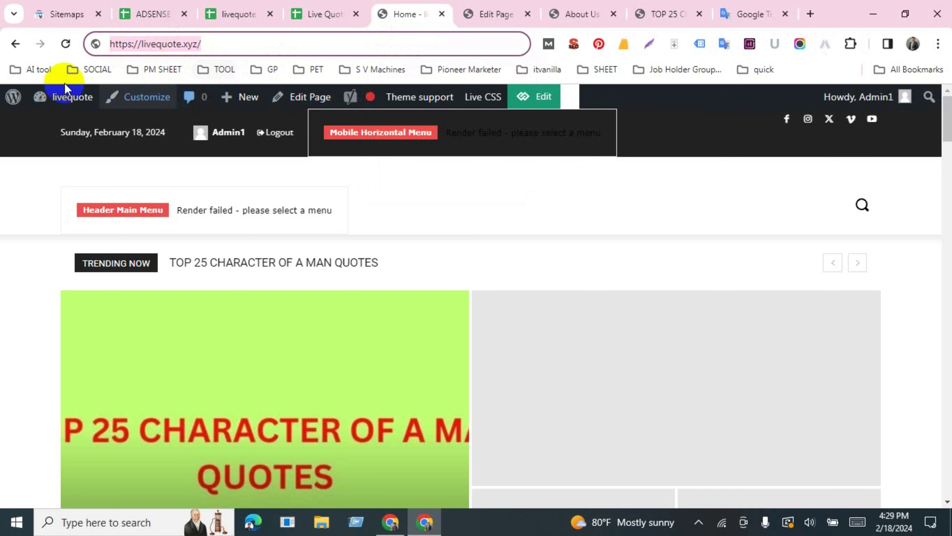
left_click(57, 103)
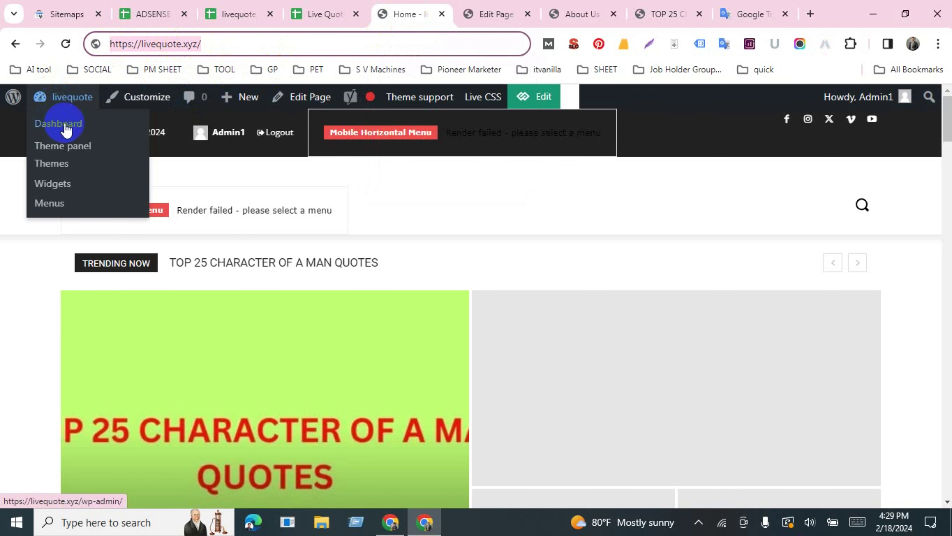
left_click(58, 124)
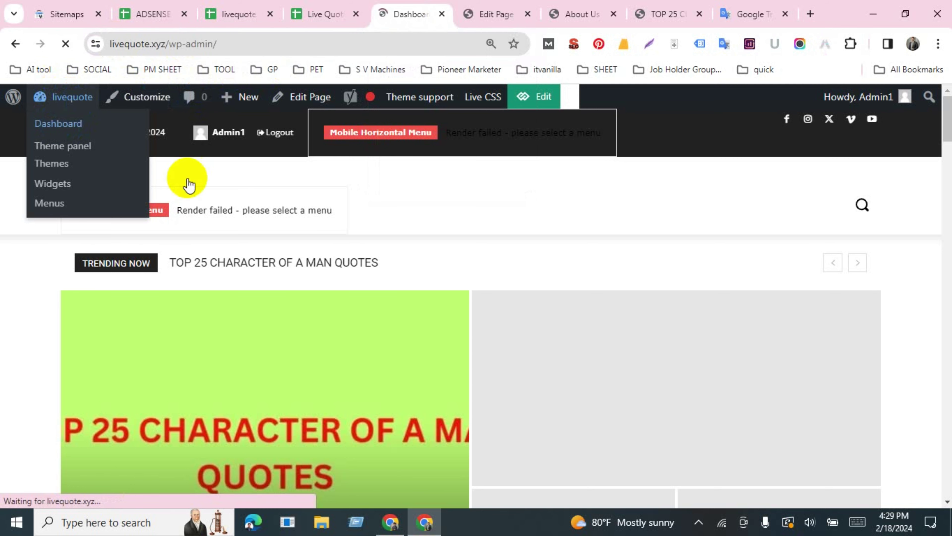
scroll(75, 247, "down", 10)
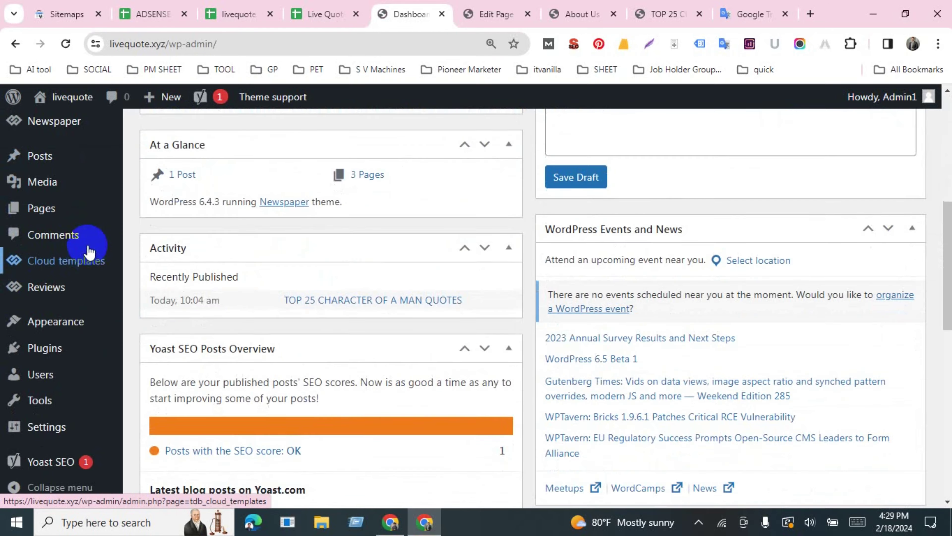
scroll(306, 409, "down", 5)
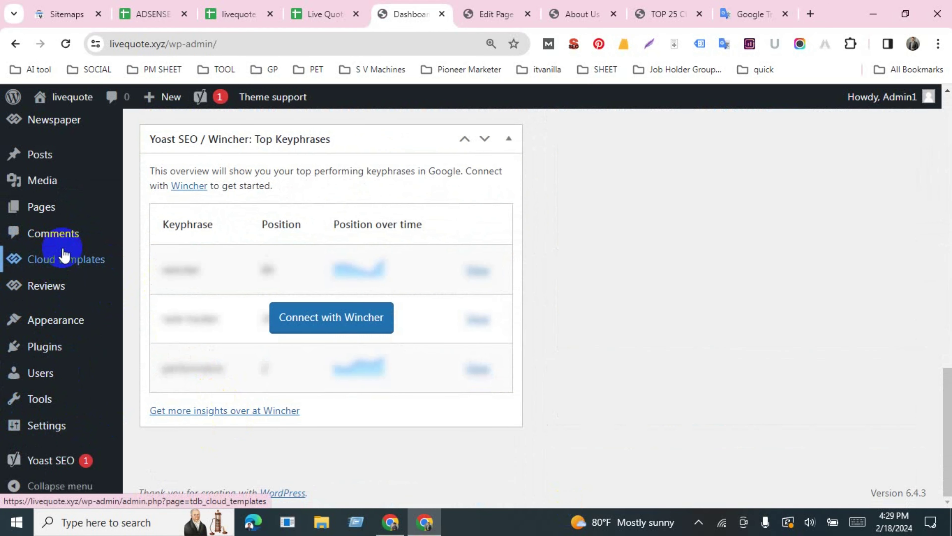
mouse_move(43, 332)
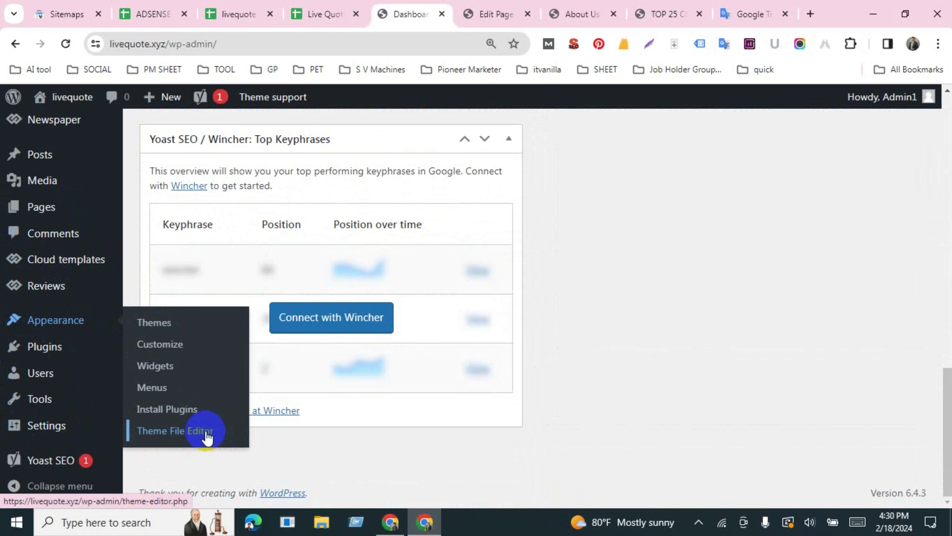
Open Appearance > Theme File Editor, accept the warning, and scan the Theme Files list
left_click(167, 435)
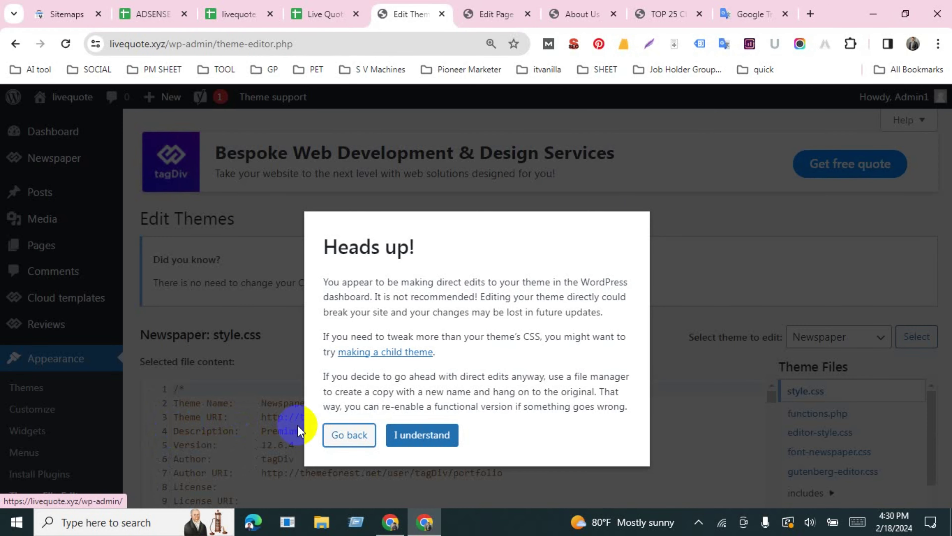
left_click(412, 444)
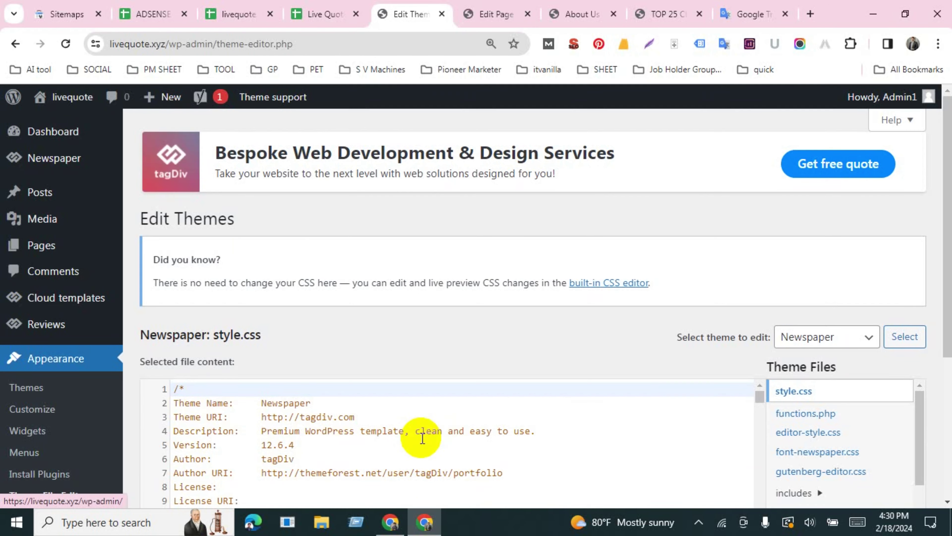
scroll(489, 419, "down", 5)
scroll(489, 420, "up", 2)
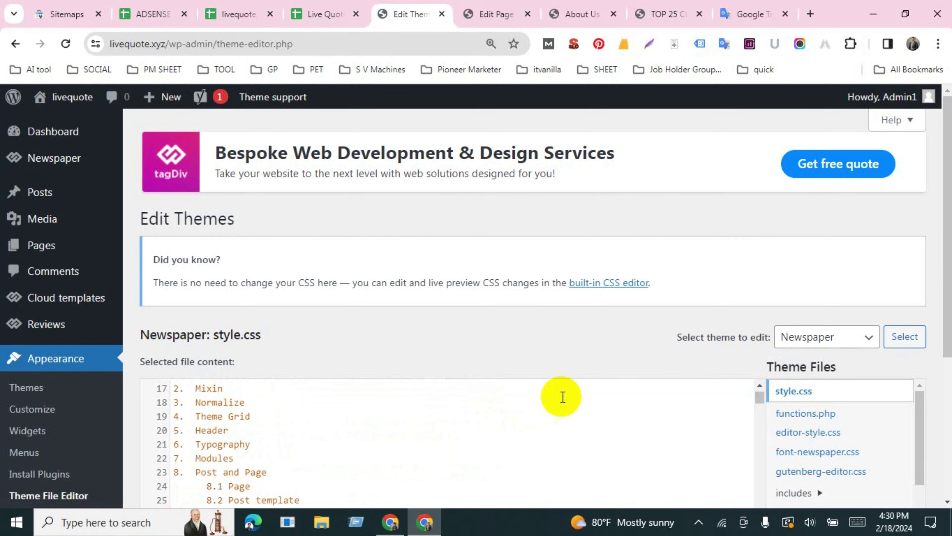
scroll(874, 334, "down", 5)
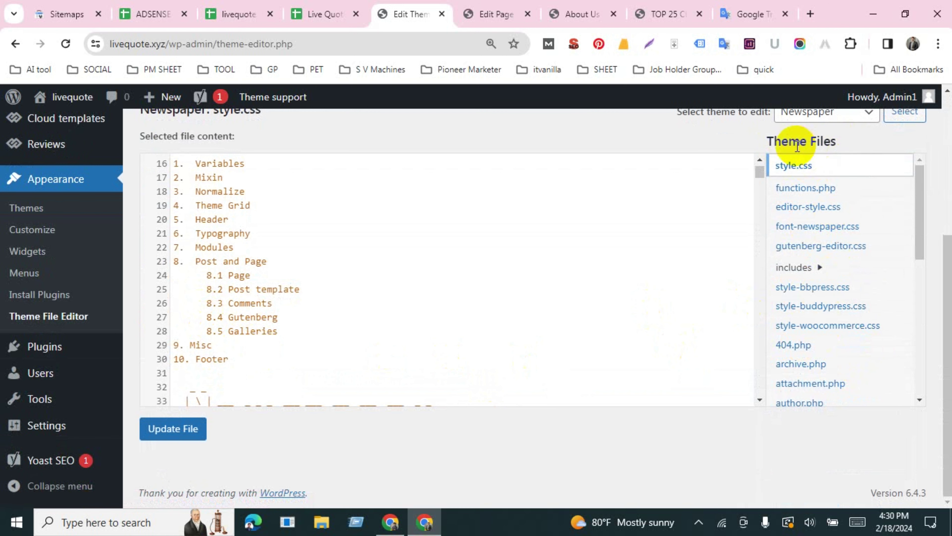
scroll(821, 242, "down", 5)
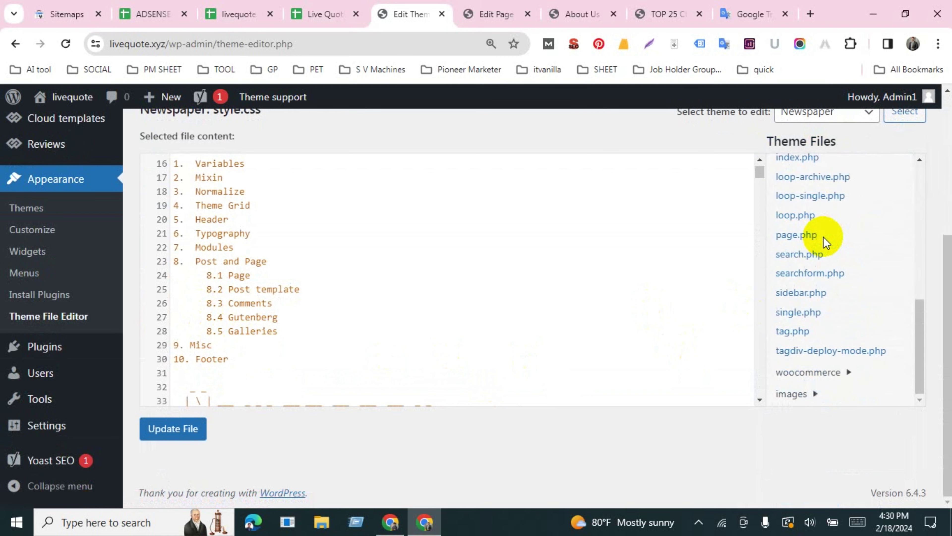
scroll(828, 229, "up", 5)
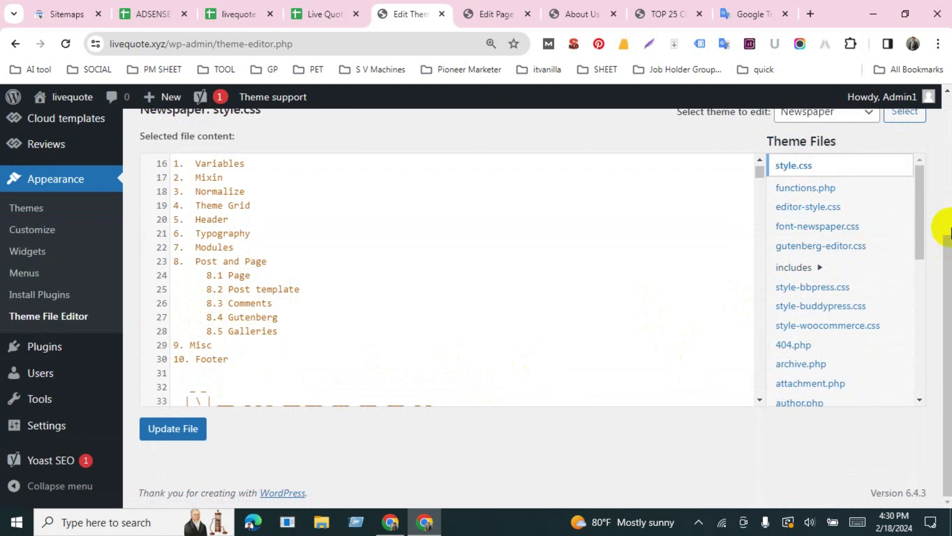
scroll(945, 270, "up", 2)
scroll(945, 236, "up", 3)
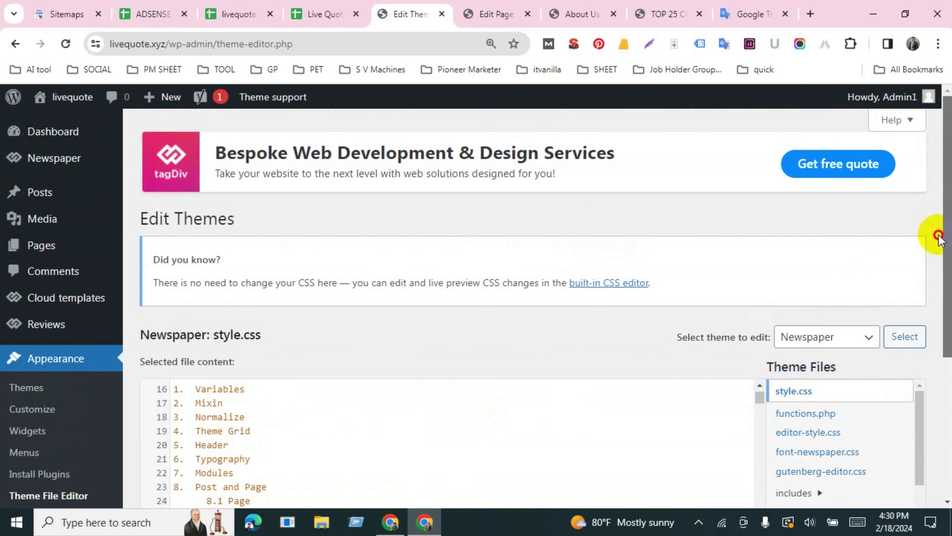
scroll(943, 263, "down", 5)
scroll(945, 247, "up", 5)
Keep searching the Newspaper theme files for header.php, enlarging the page to 150%
scroll(946, 244, "down", 4)
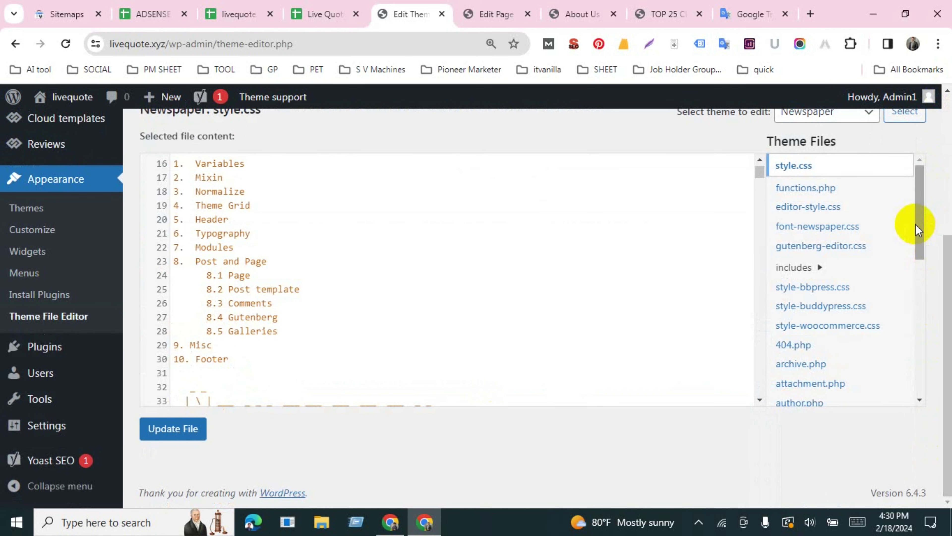
scroll(914, 240, "down", 1)
scroll(914, 244, "down", 4)
scroll(892, 249, "up", 5)
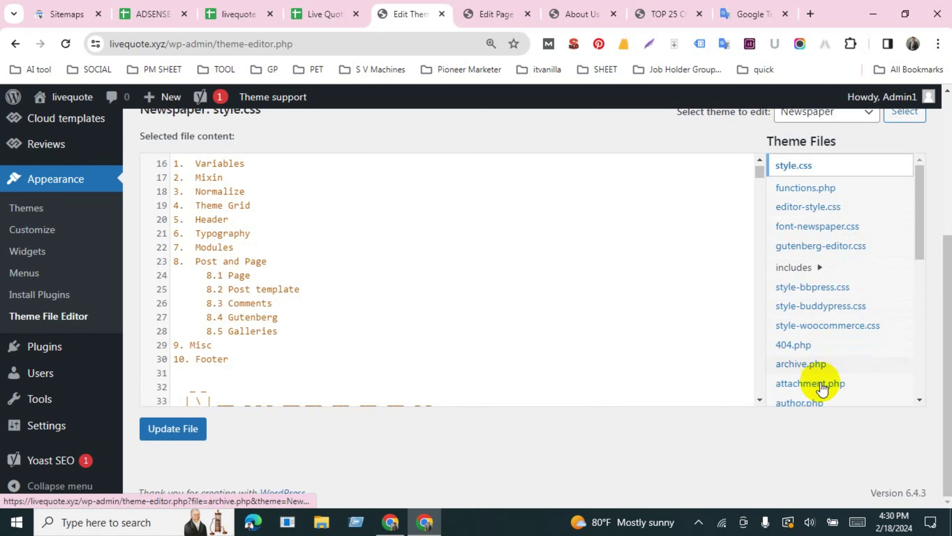
scroll(803, 209, "up", 2)
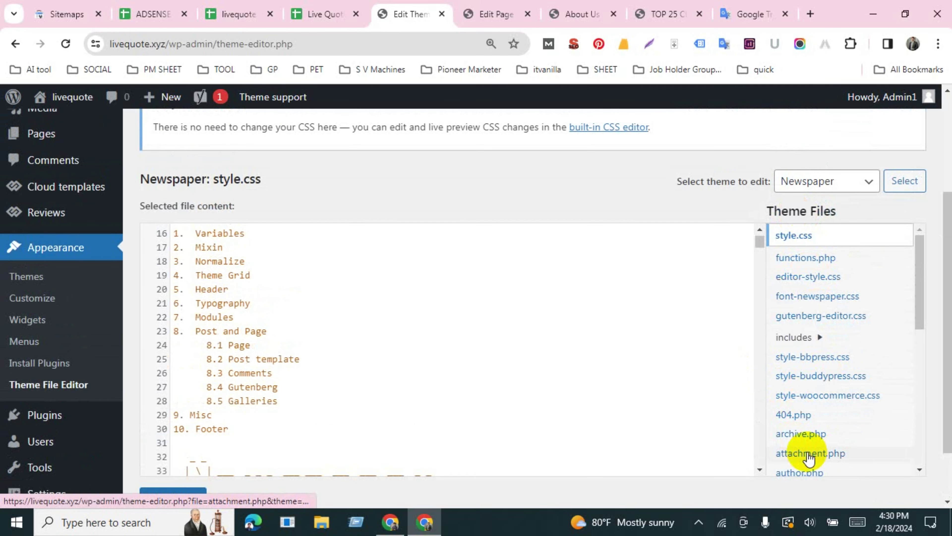
scroll(808, 453, "down", 2)
scroll(833, 413, "down", 4)
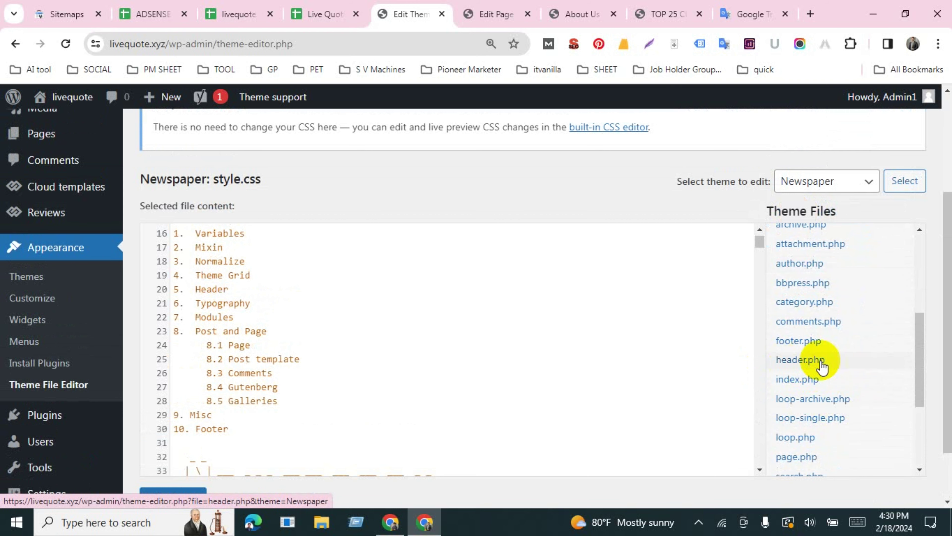
key("ctrl+plus")
key("ctrl+plus")
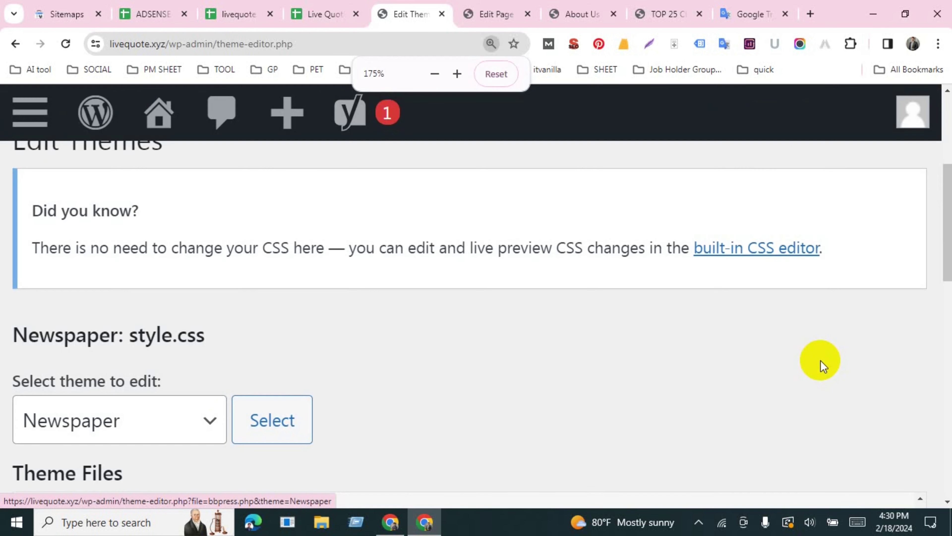
key("ctrl+minus")
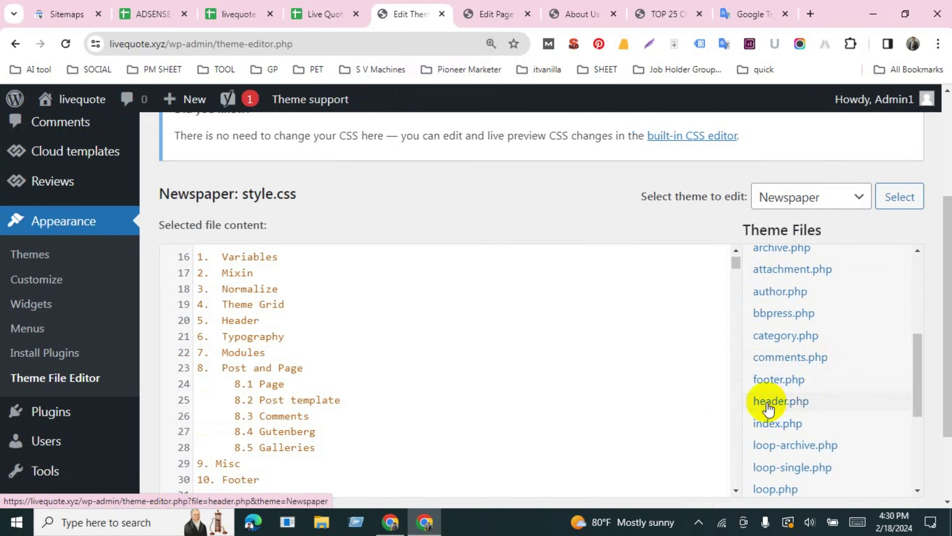
key("ctrl+plus")
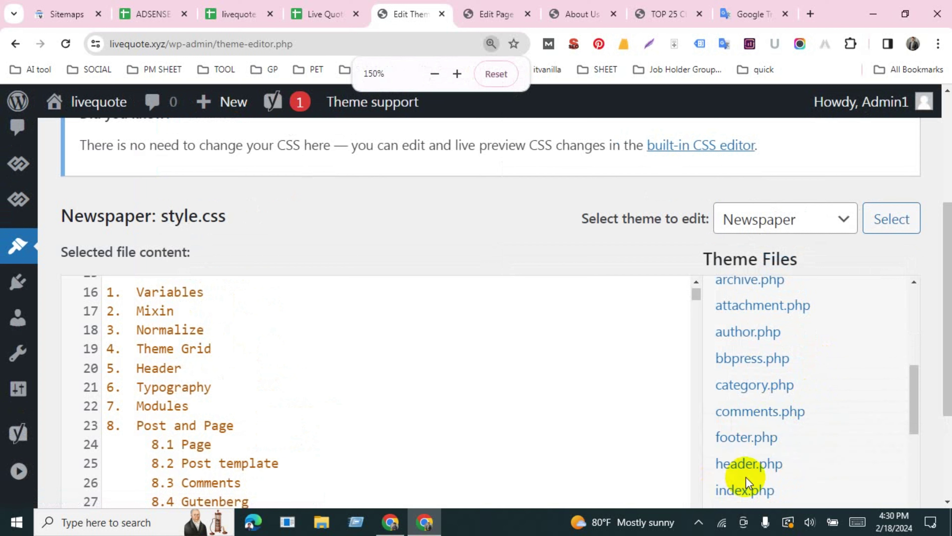
scroll(747, 467, "down", 2)
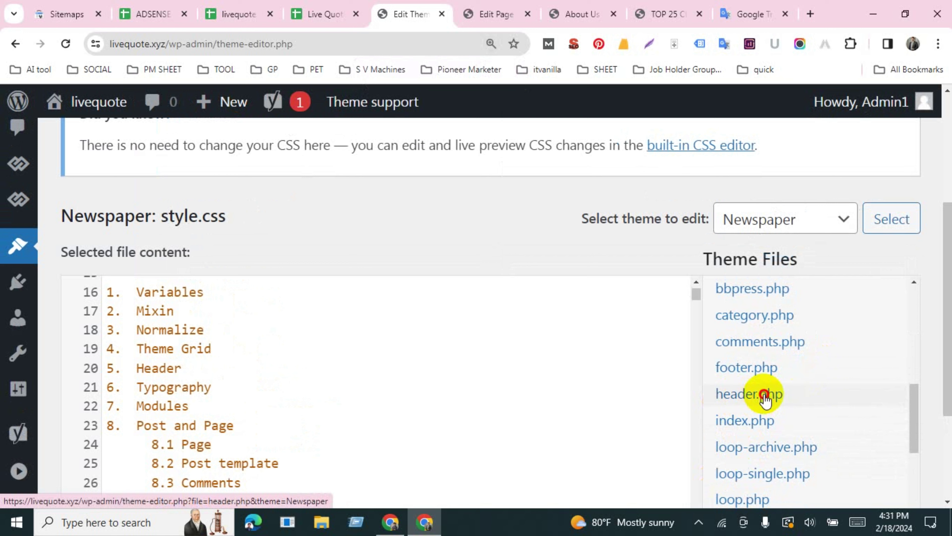
Load the Newspaper theme's header.php and place the cursor at its <head> line, line 9
left_click(765, 398)
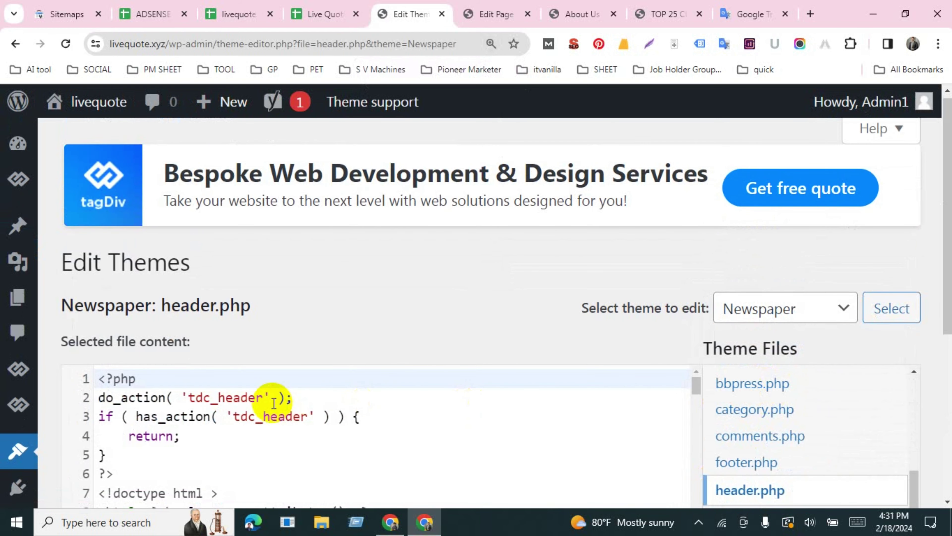
scroll(266, 397, "down", 2)
key("ctrl+minus")
scroll(292, 386, "down", 2)
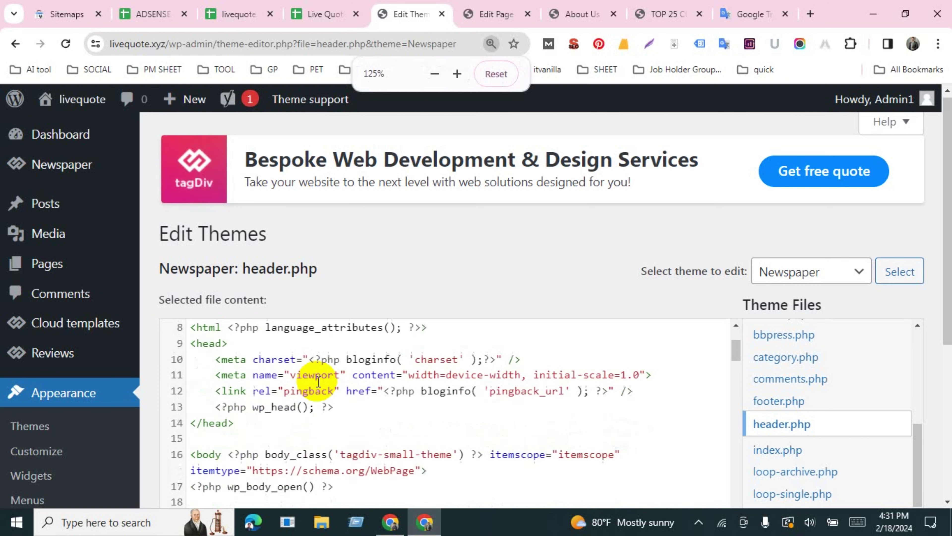
scroll(206, 417, "up", 2)
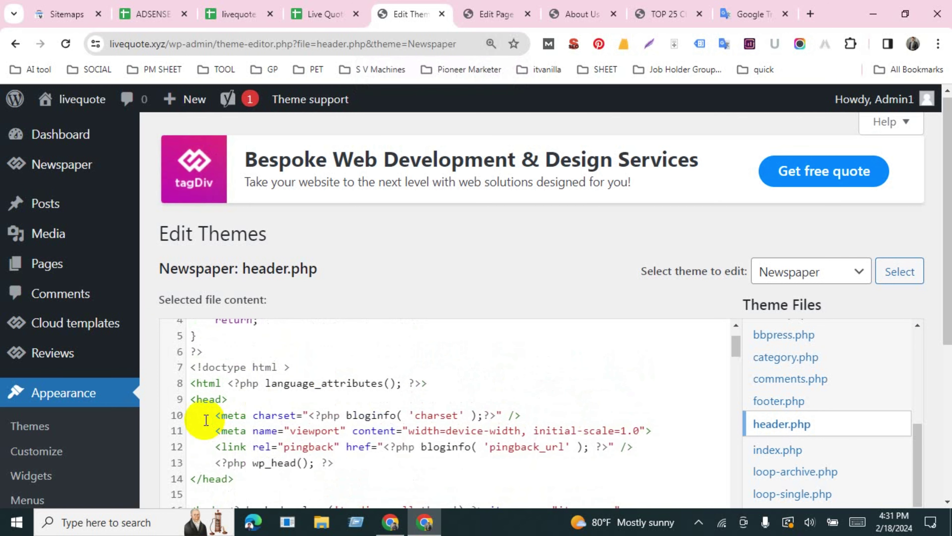
left_click(191, 399)
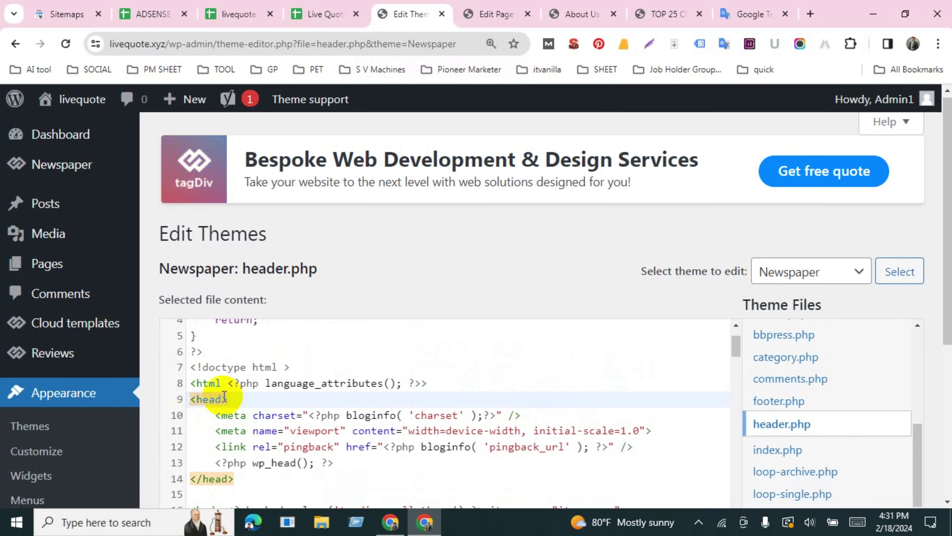
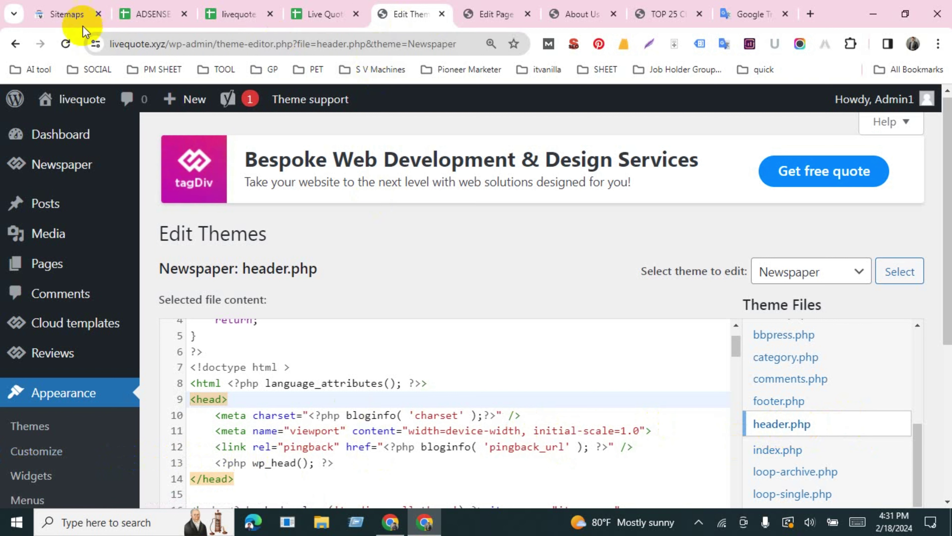
Review the home-page instruction in Search Console's HTML tag verification dialog
key("ctrl+1")
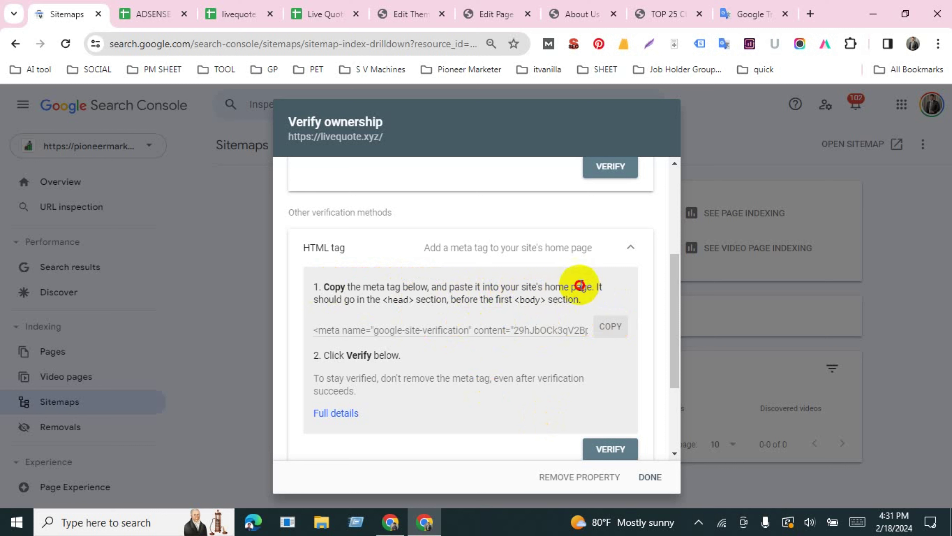
left_click_drag(580, 285, 481, 286)
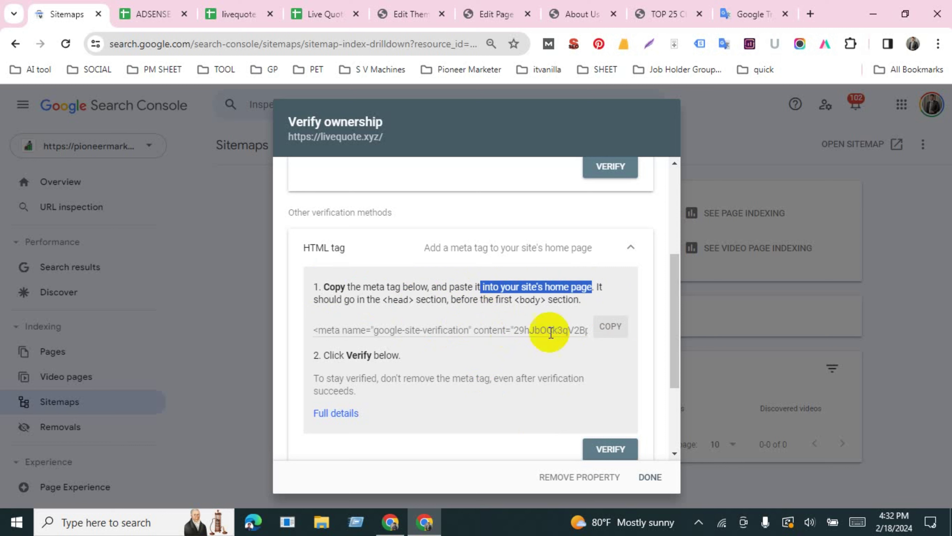
left_click(463, 288)
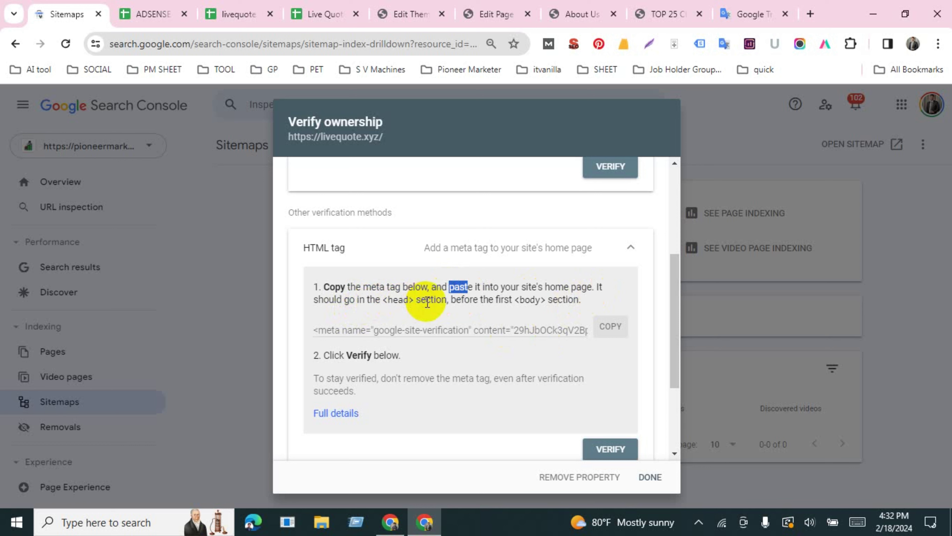
left_click(414, 14)
Paste the google-site-verification meta tag on a new line after <head> and save header.php
left_click(231, 400)
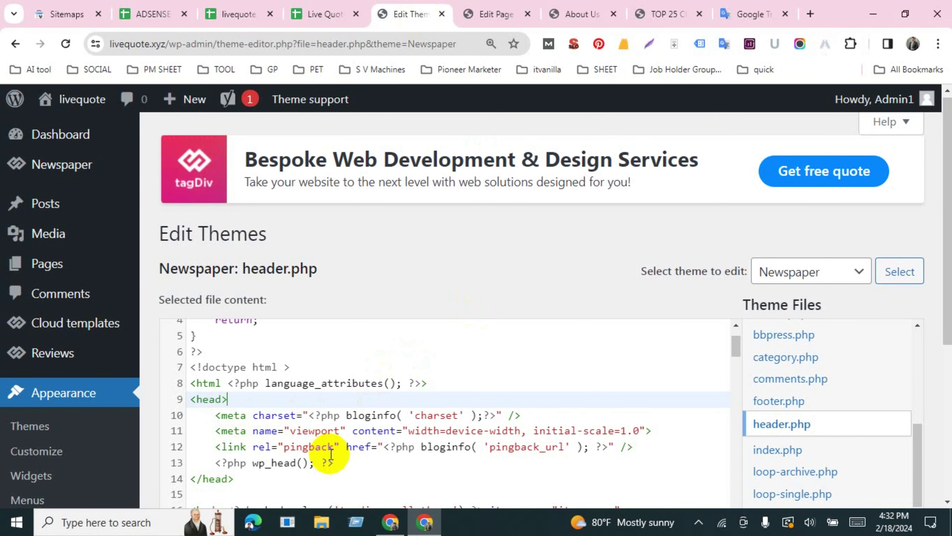
key("Return")
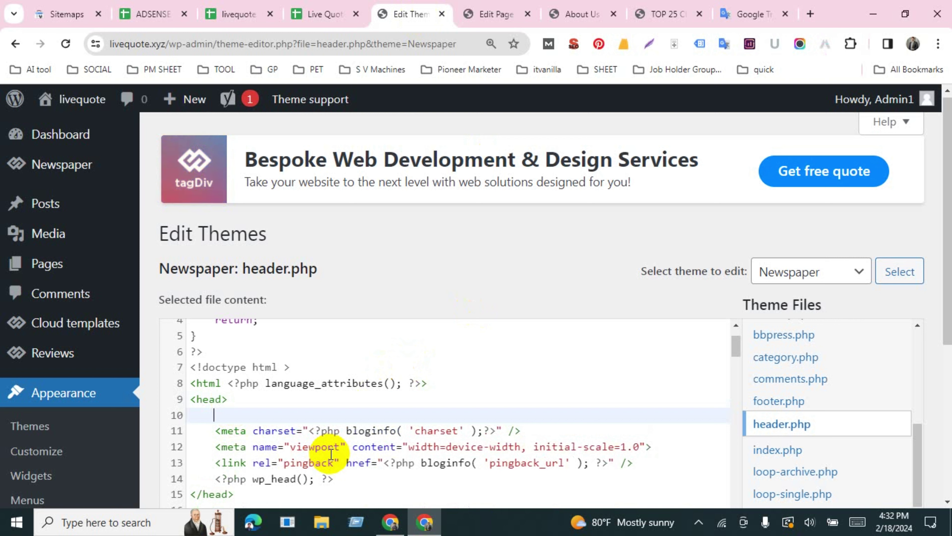
type("<meta name=\"google-site-verification\" content=\"29hJbOCk3qV2BpGYA5B0n3Th_wTv3fC12dO-VigLnTM\" />")
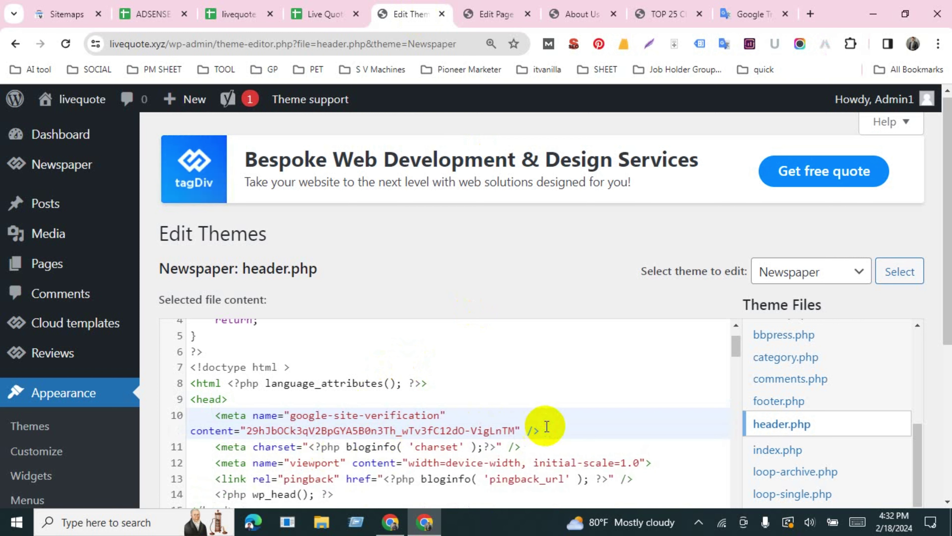
left_click_drag(542, 432, 212, 416)
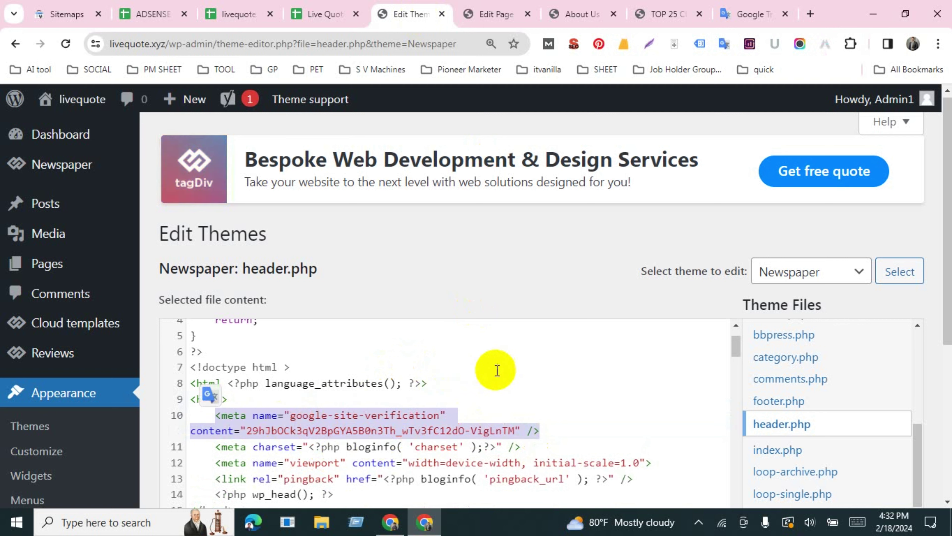
scroll(671, 310, "down", 5)
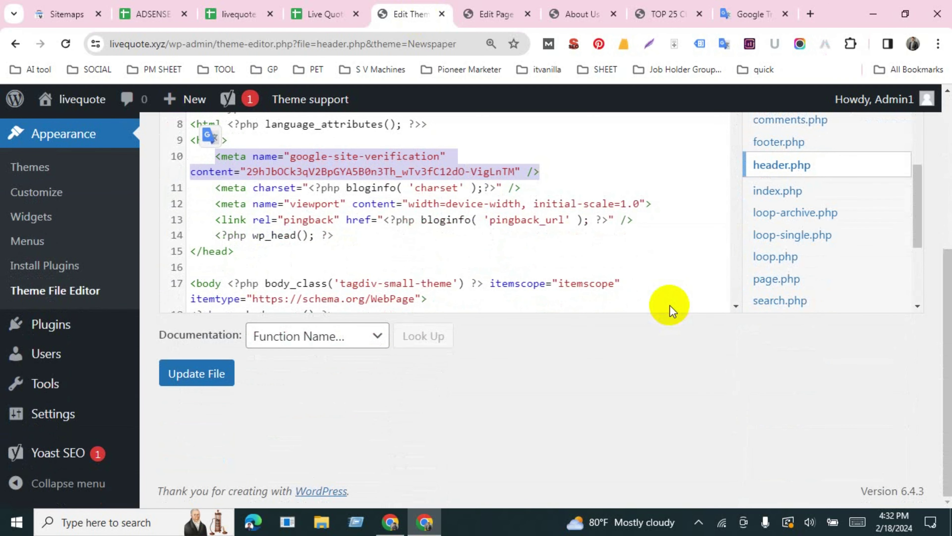
scroll(680, 304, "up", 2)
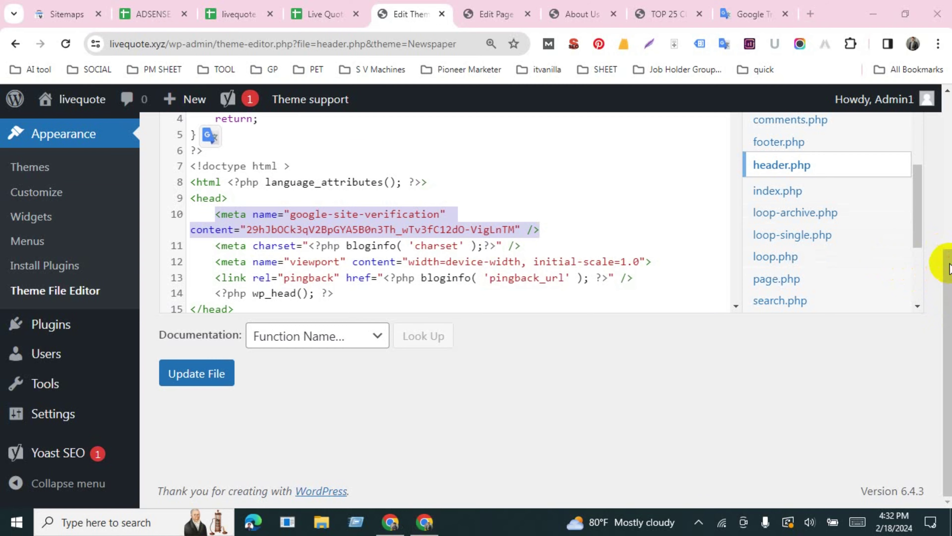
scroll(942, 198, "up", 5)
scroll(563, 300, "down", 5)
left_click(212, 377)
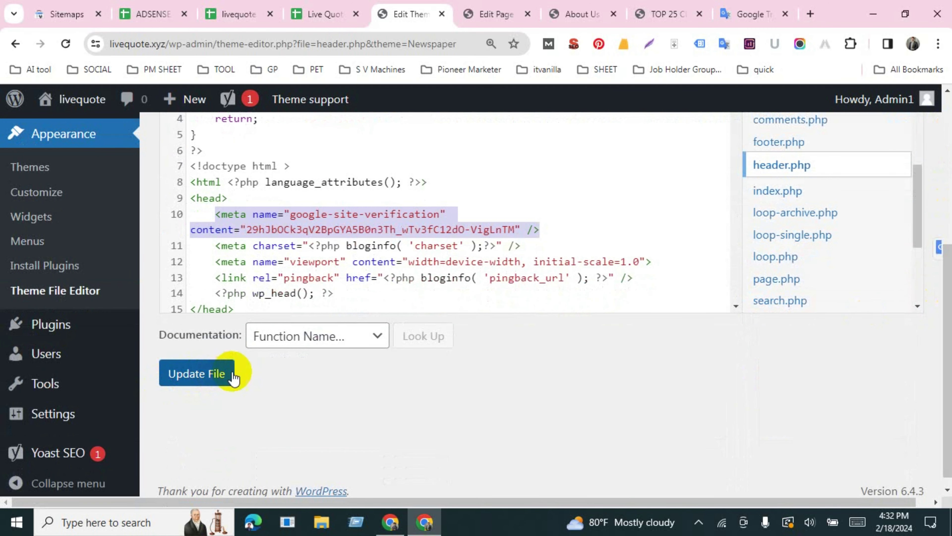
left_click(206, 375)
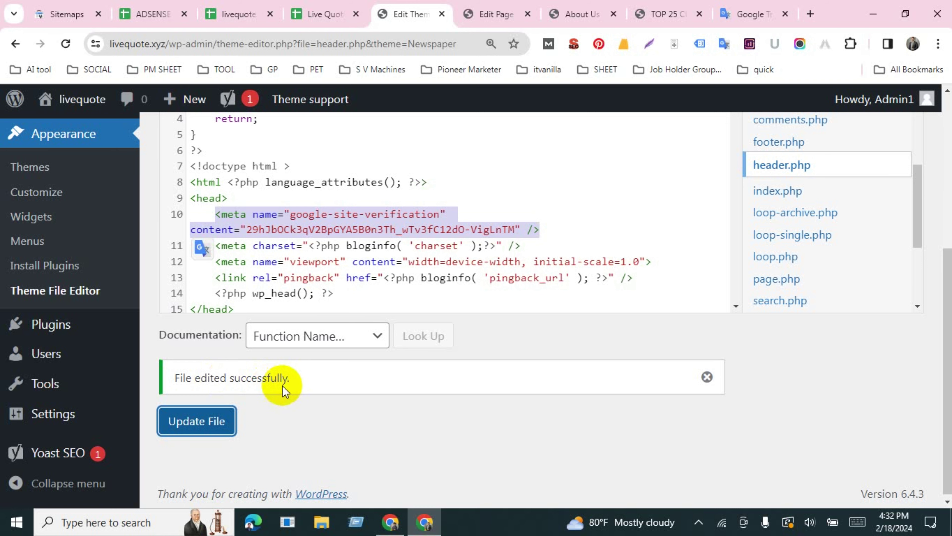
left_click(65, 13)
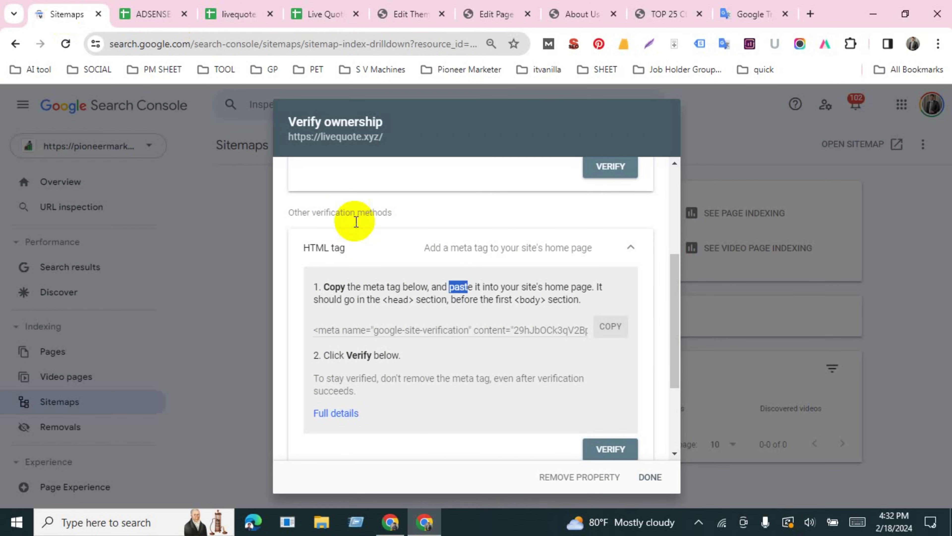
Run the HTML tag verification for livequote.xyz; it fails because the meta tag isn't found
left_click(611, 450)
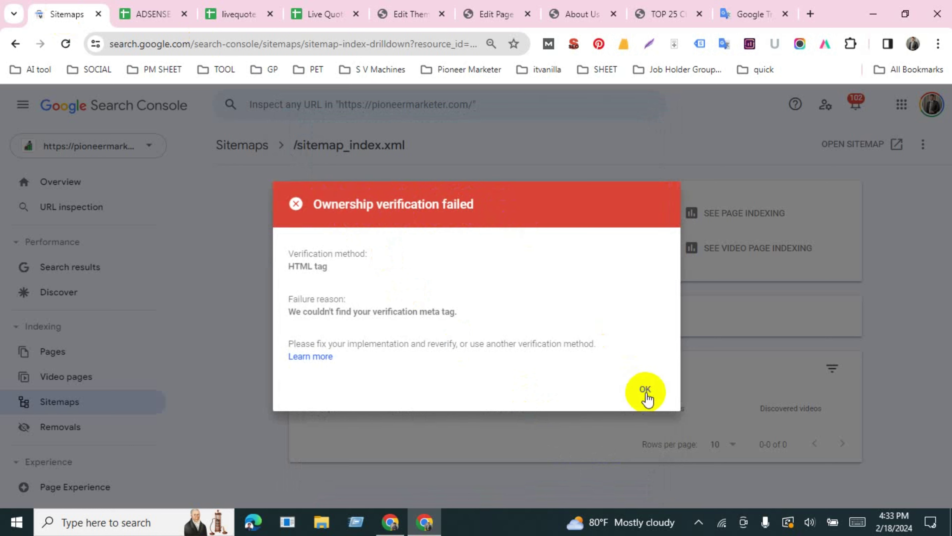
left_click(419, 17)
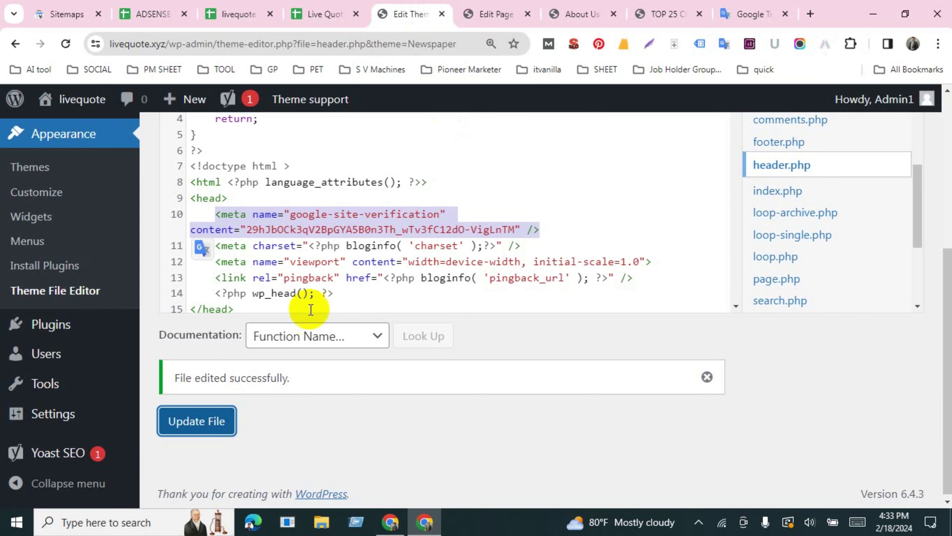
Uncheck 'Discourage search engines from indexing this site' under Settings > Reading and save
mouse_move(51, 322)
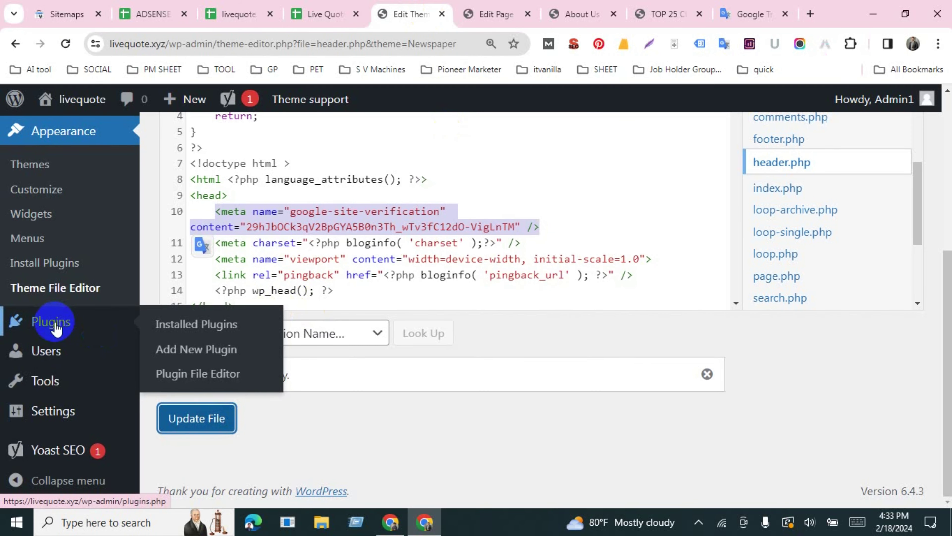
mouse_move(61, 419)
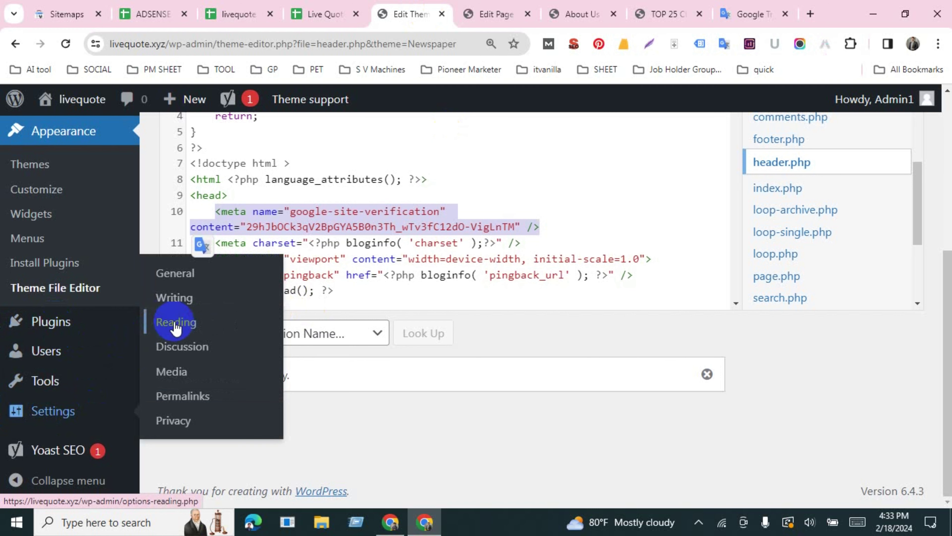
left_click(193, 326)
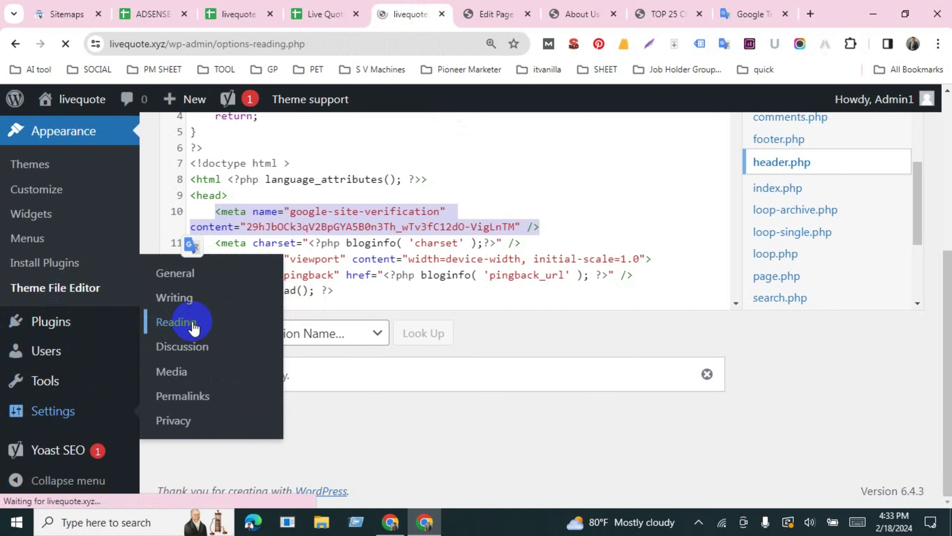
scroll(424, 370, "down", 8)
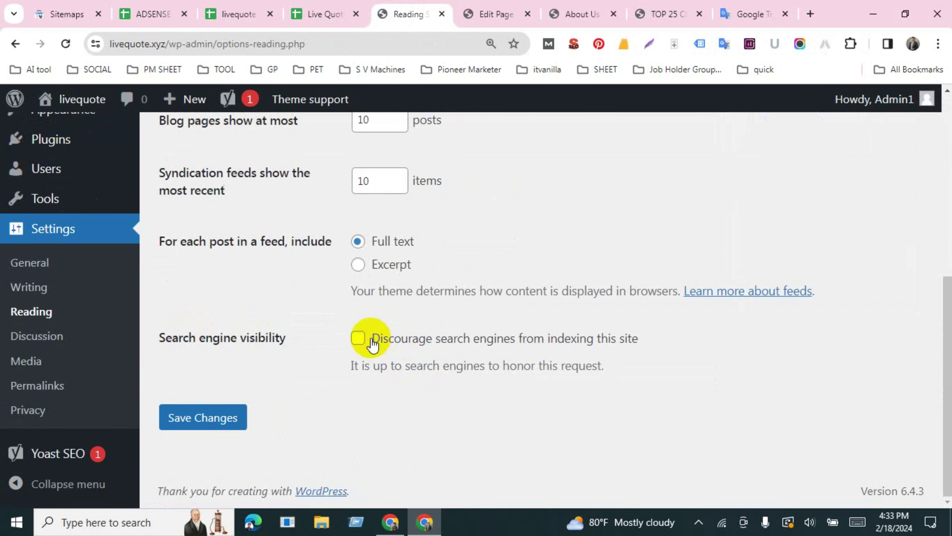
left_click(358, 338)
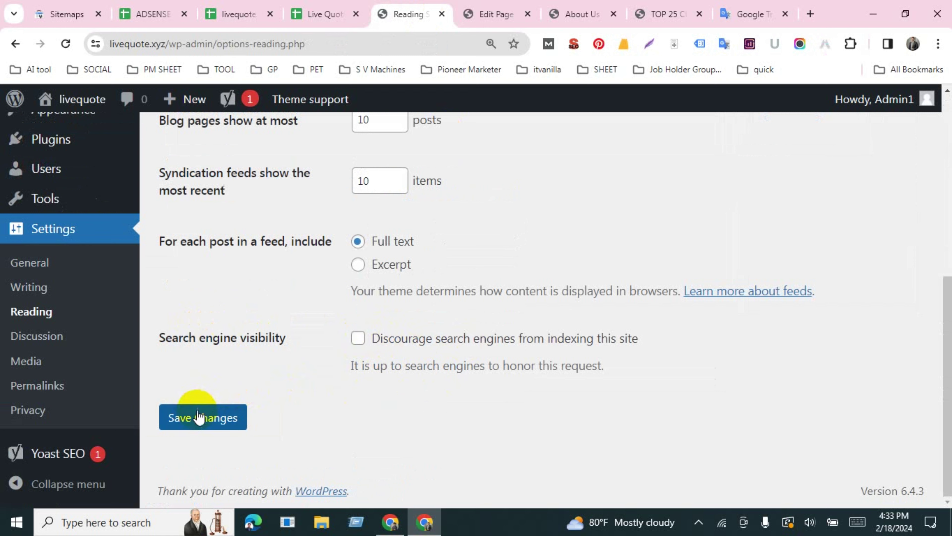
left_click(211, 420)
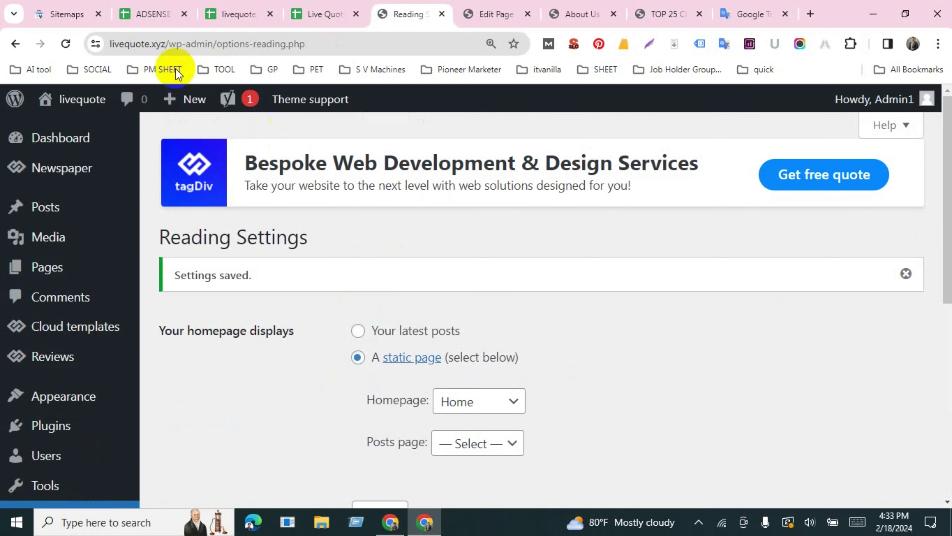
left_click(68, 13)
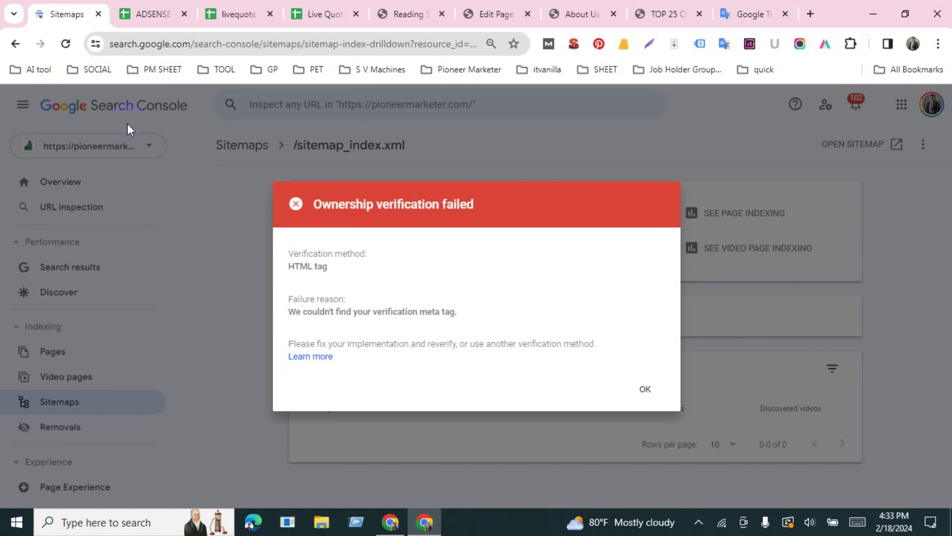
Dismiss the verification failure and copy the HTML tag meta tag again
left_click(645, 390)
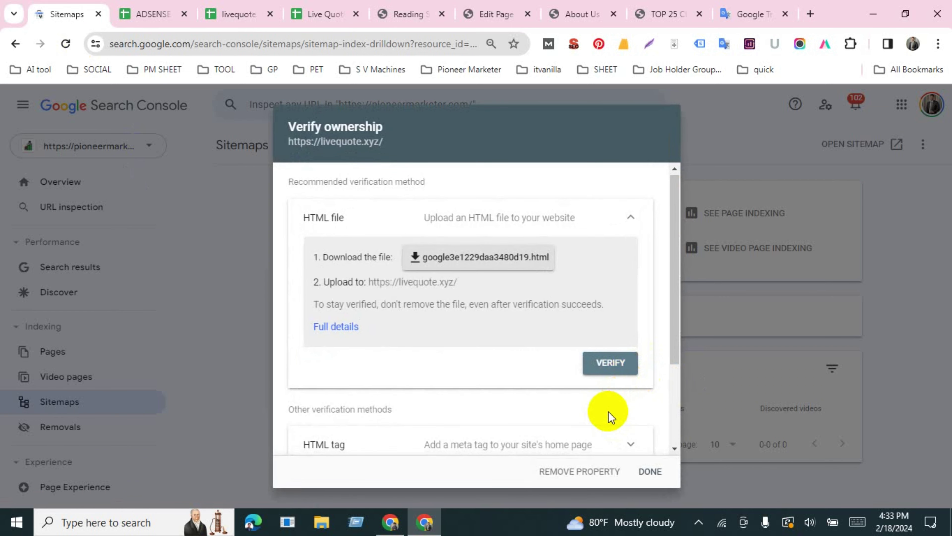
scroll(610, 412, "down", 3)
left_click(563, 332)
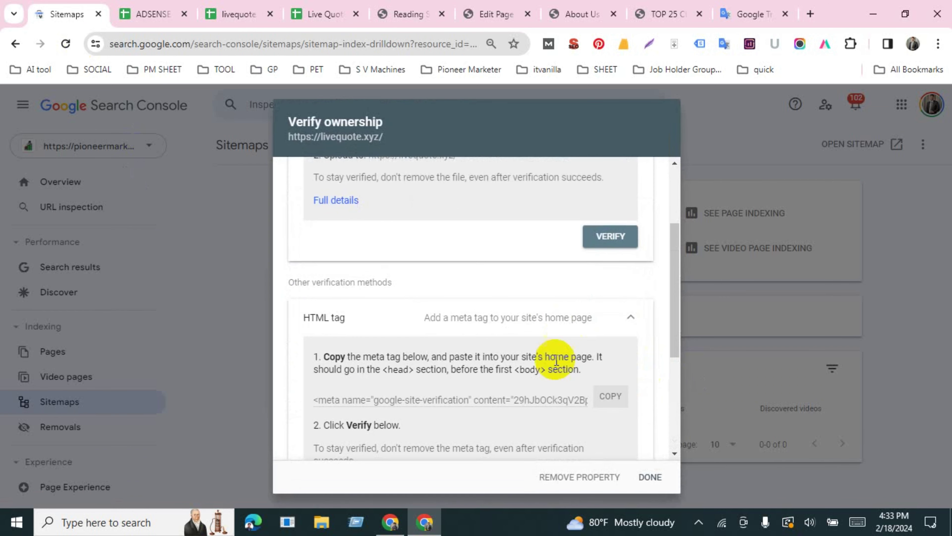
left_click(615, 398)
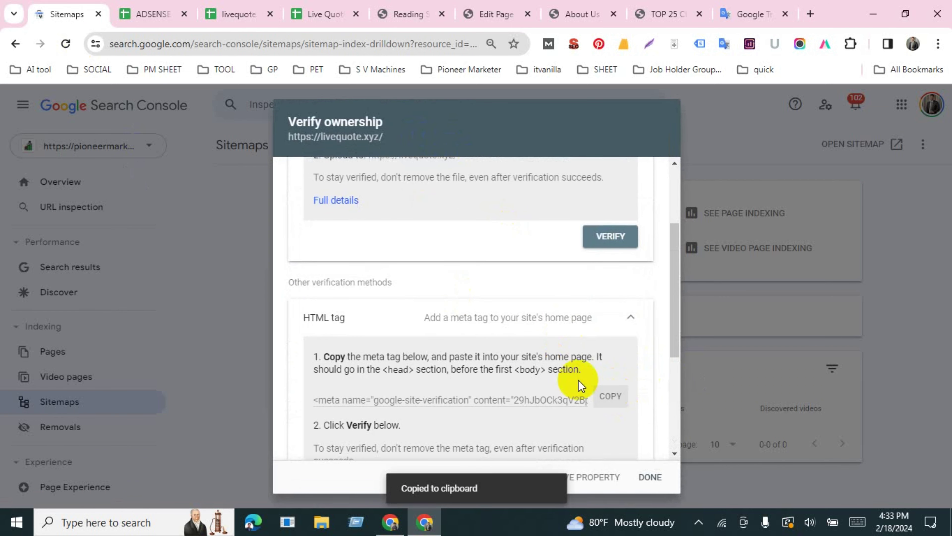
Go to Appearance > Theme File Editor in WordPress
left_click(400, 14)
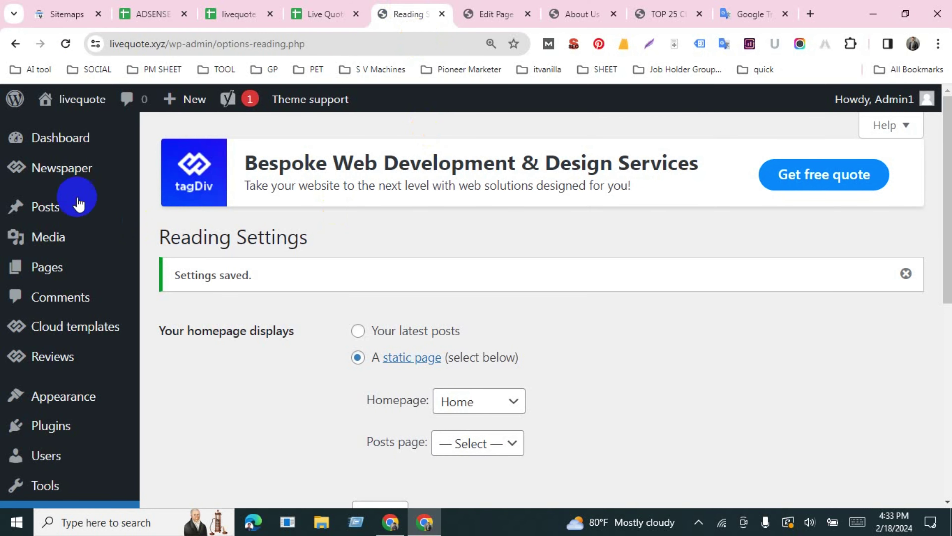
left_click(60, 165)
scroll(26, 261, "down", 5)
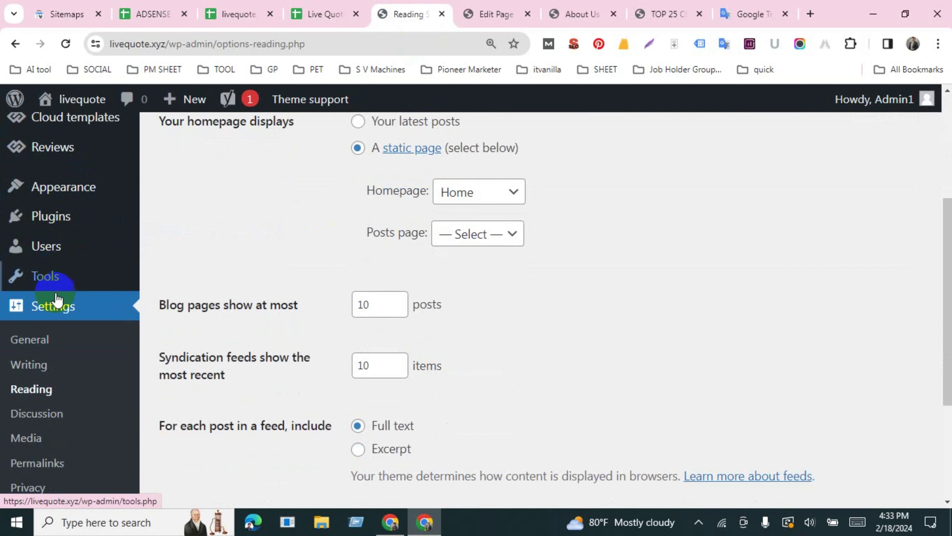
left_click(32, 397)
scroll(26, 300, "down", 5)
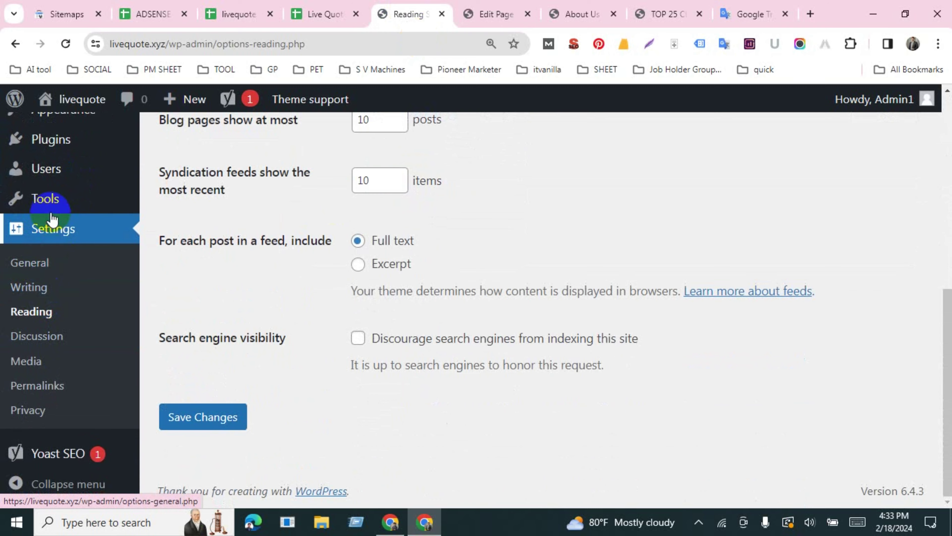
scroll(53, 216, "up", 3)
mouse_move(77, 255)
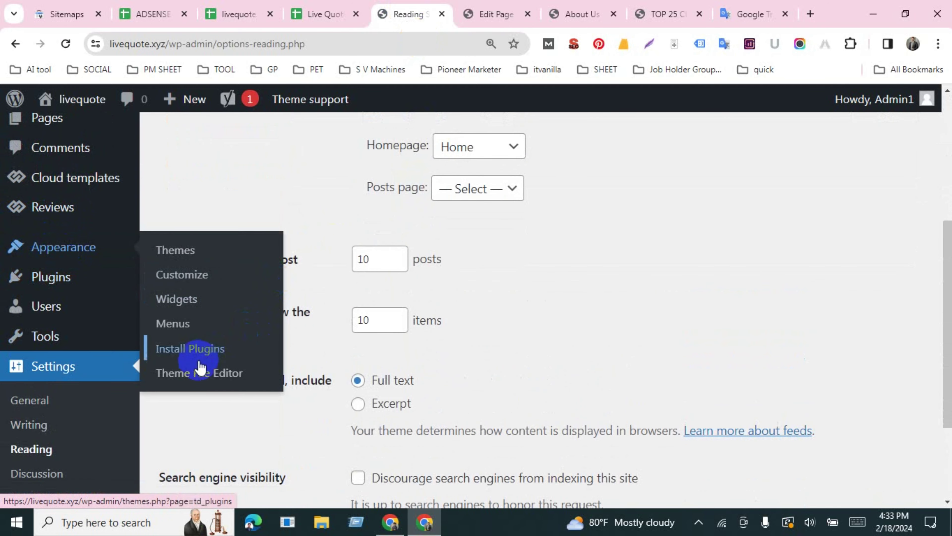
left_click(190, 375)
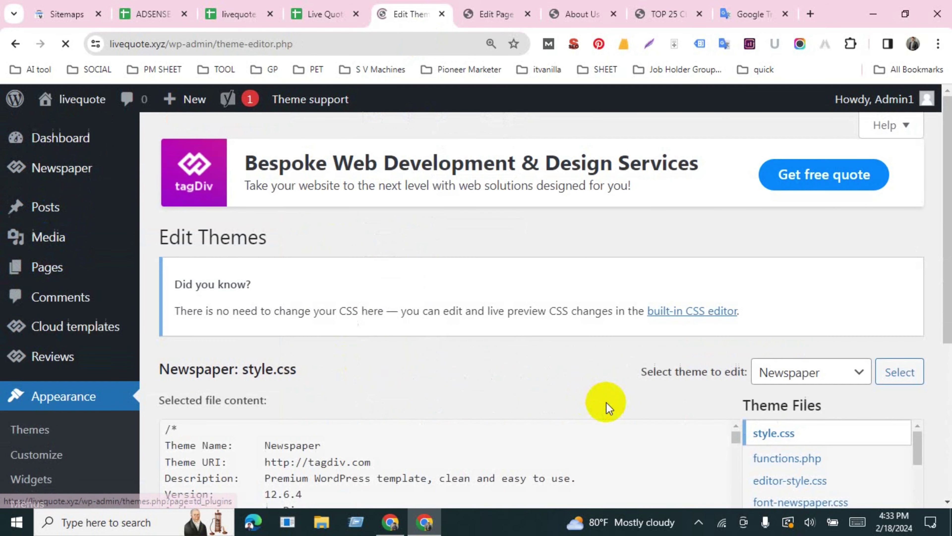
Open the Newspaper theme's header.php and search it for the verification meta tag
scroll(793, 397, "down", 6)
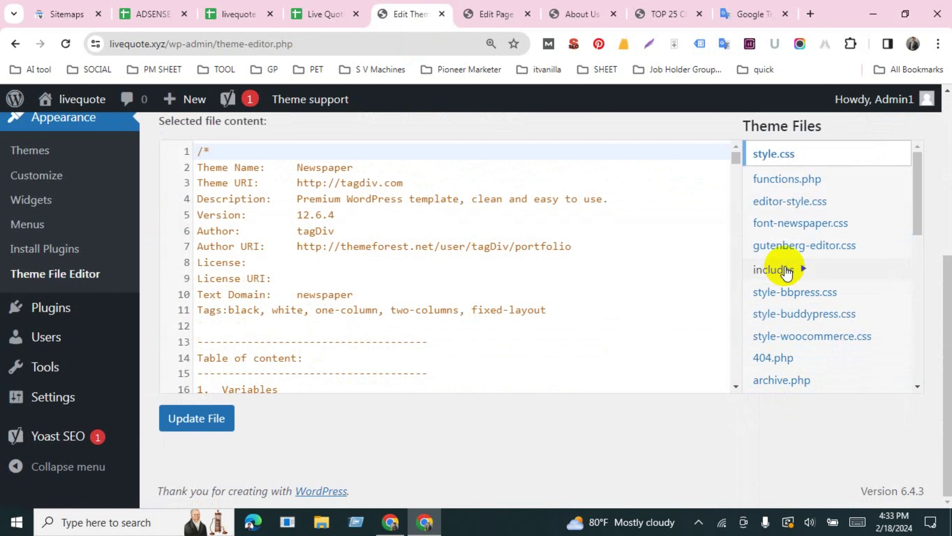
scroll(791, 268, "up", 4)
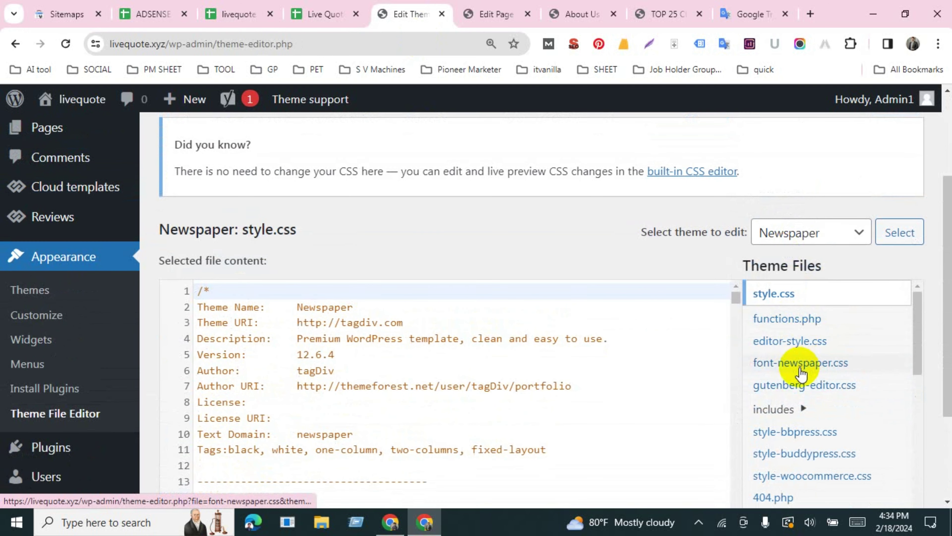
scroll(798, 372, "down", 5)
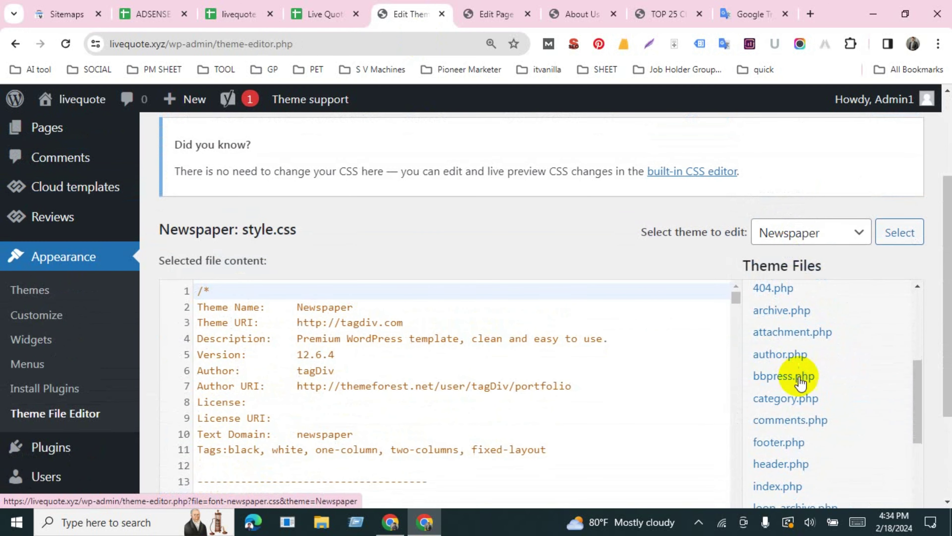
scroll(794, 431, "down", 2)
left_click(788, 397)
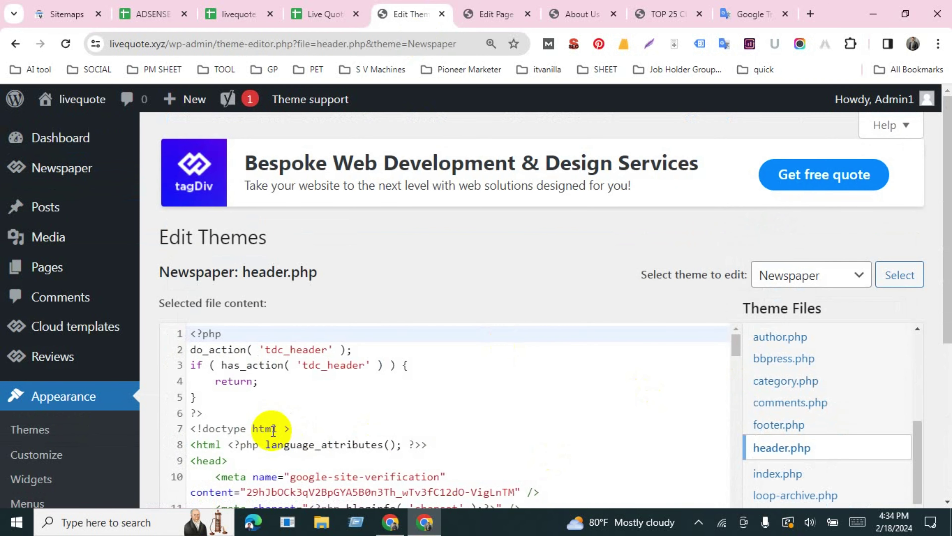
scroll(273, 431, "down", 4)
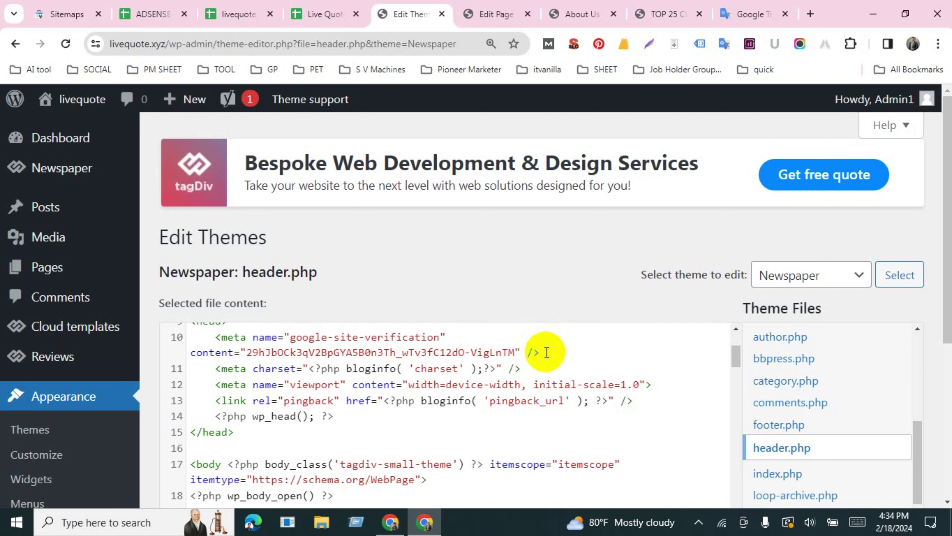
left_click(547, 353)
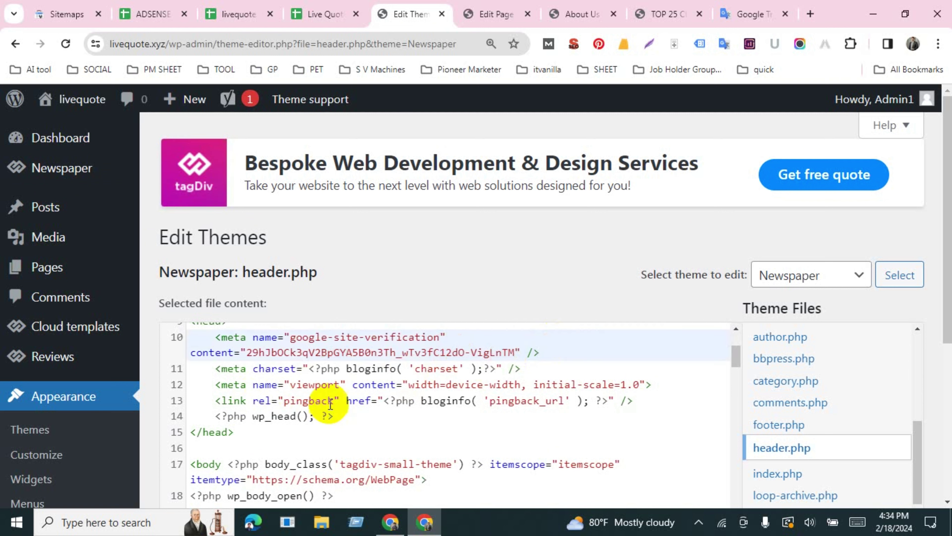
key("ctrl+f")
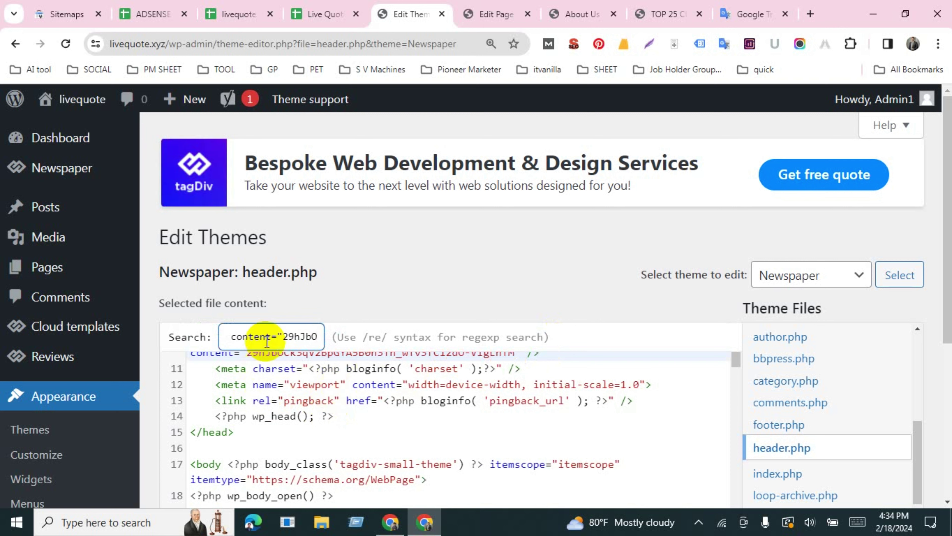
left_click(286, 337)
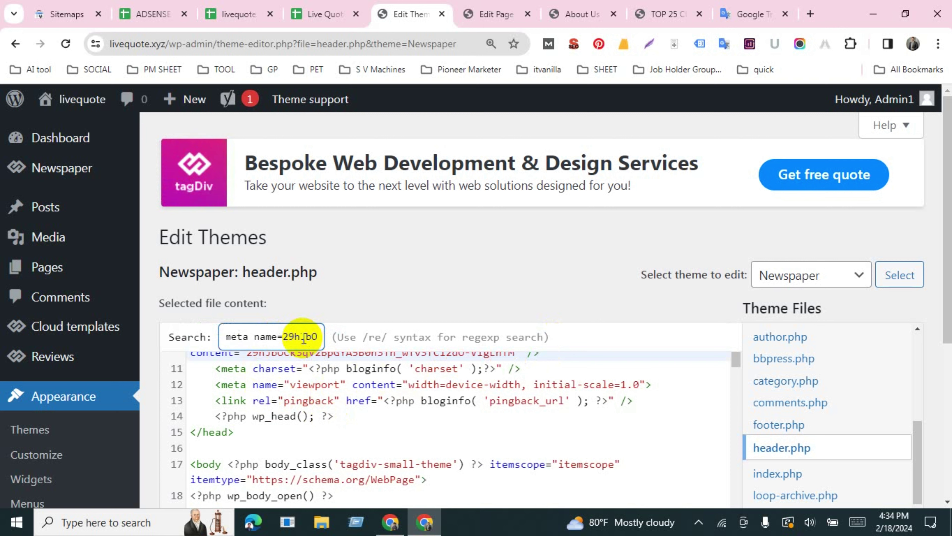
key("shift+Home")
key("BackSpace")
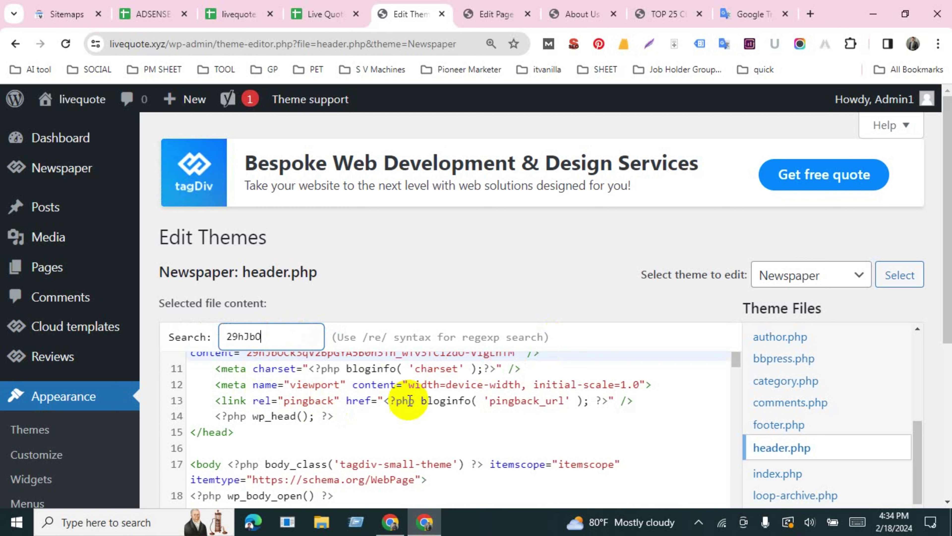
left_click(304, 332)
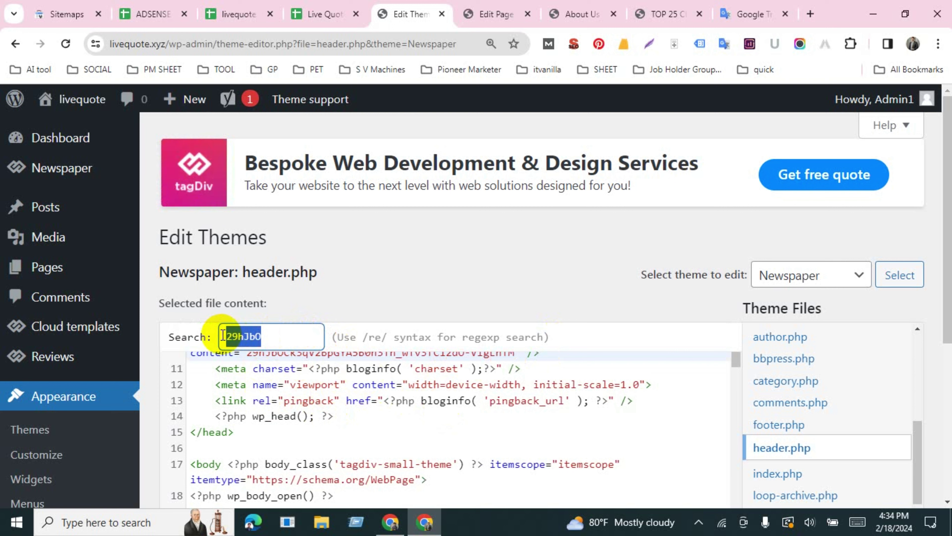
key("BackSpace")
left_click(404, 422)
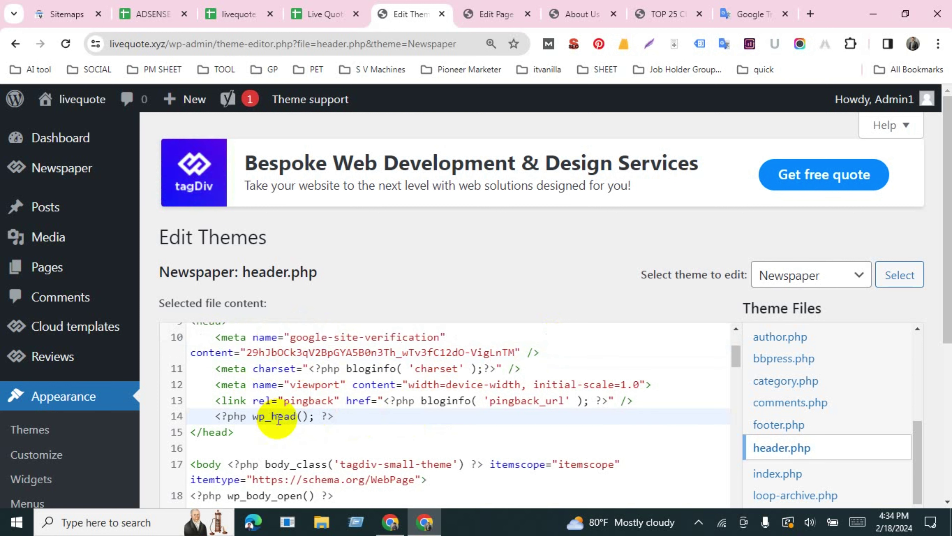
scroll(279, 419, "up", 2)
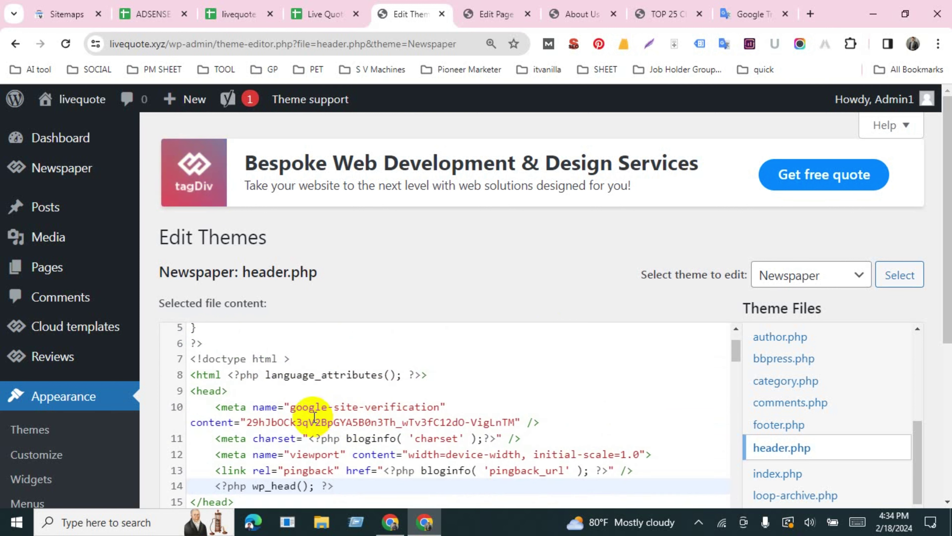
Confirm the google-site-verification tag sits on line 10 and save header.php
left_click_drag(542, 420, 216, 404)
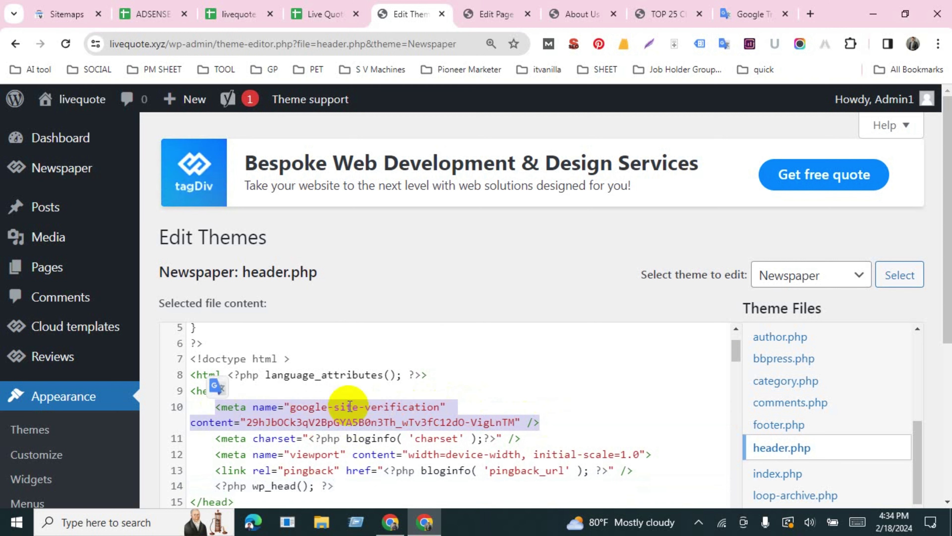
key("Right")
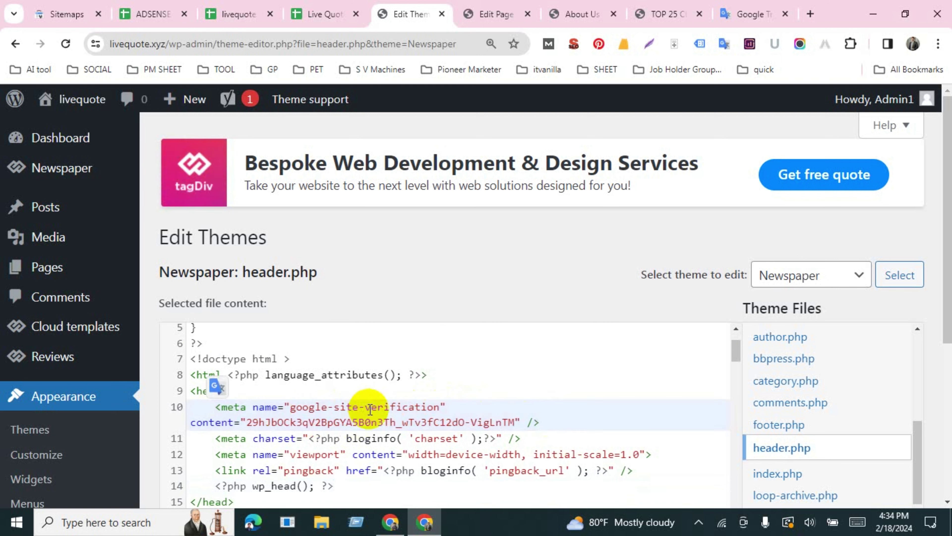
scroll(388, 413, "down", 8)
scroll(150, 435, "down", 6)
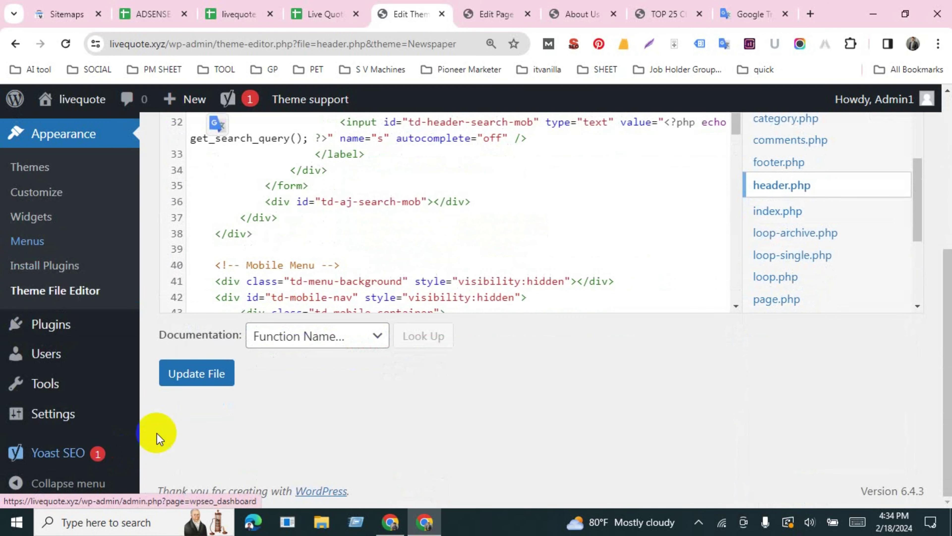
left_click(191, 376)
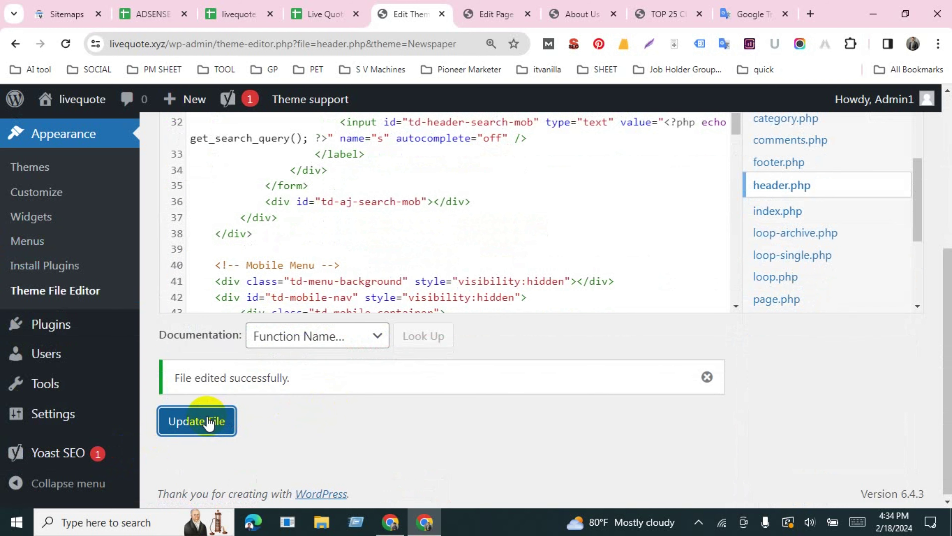
left_click(209, 420)
left_click(68, 14)
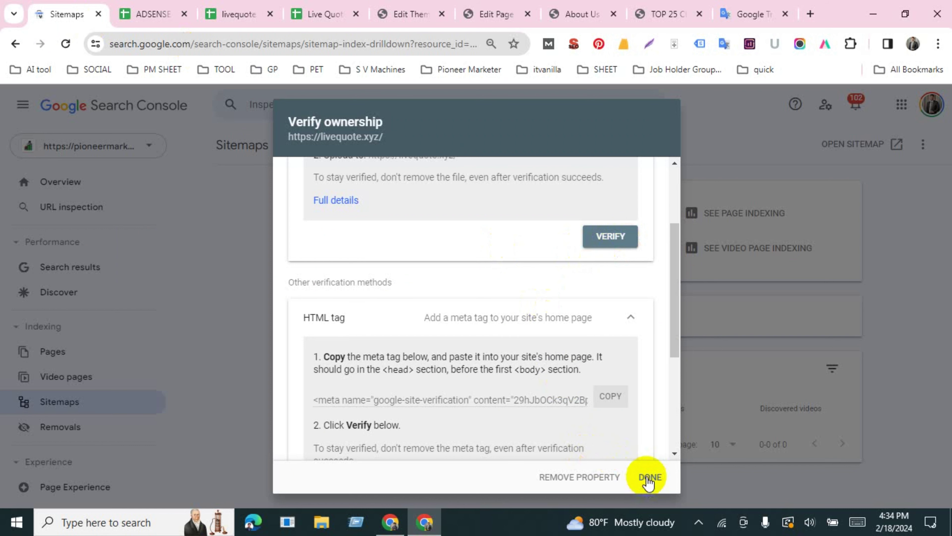
Retry the HTML tag verification, dismiss the failure, and close the Verify ownership window
scroll(600, 424, "down", 3)
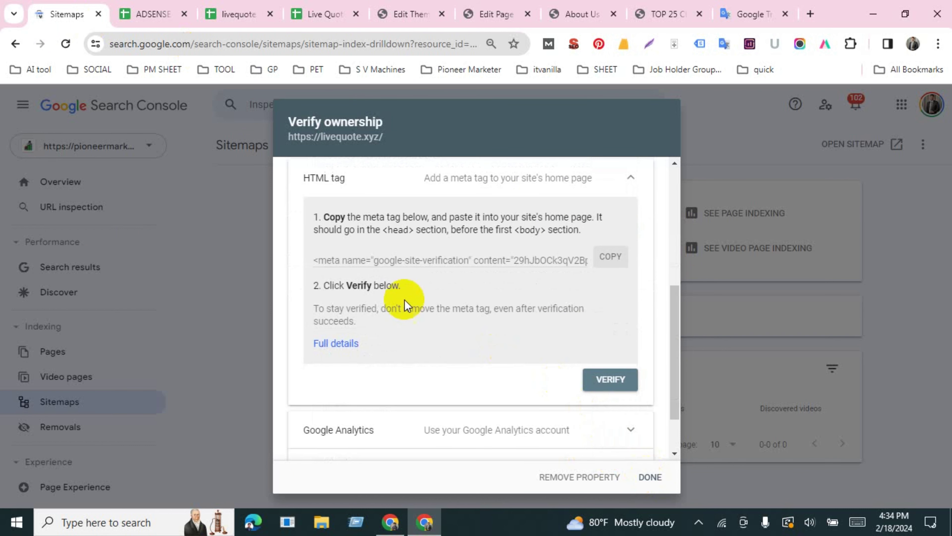
left_click(610, 379)
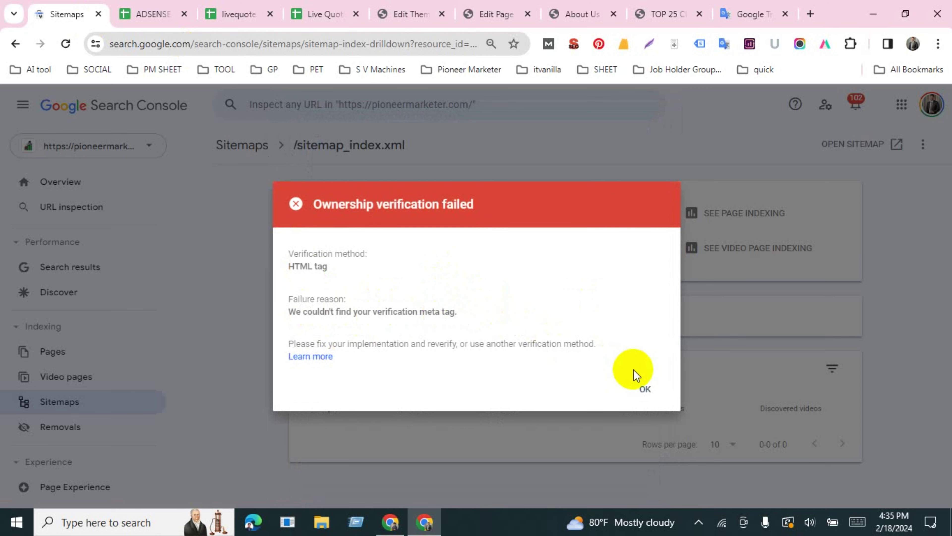
left_click(641, 386)
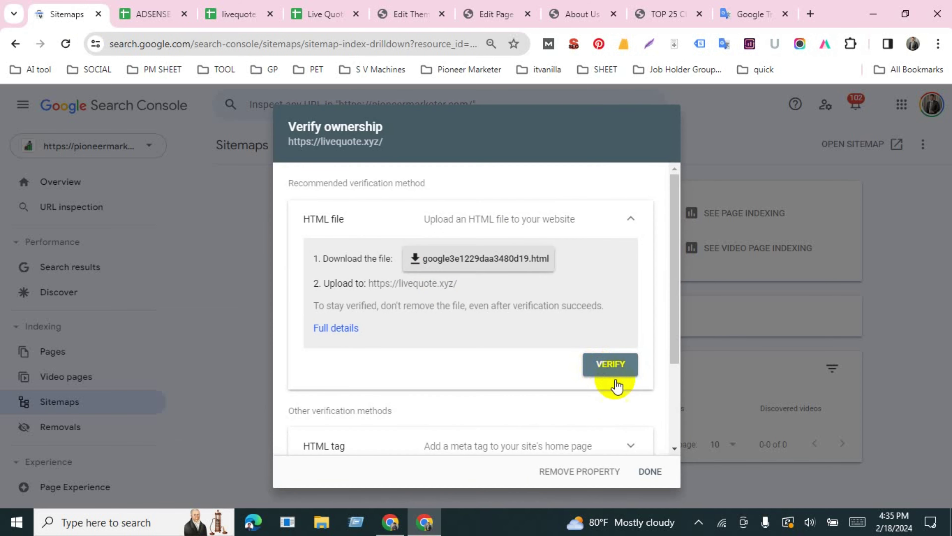
left_click(652, 472)
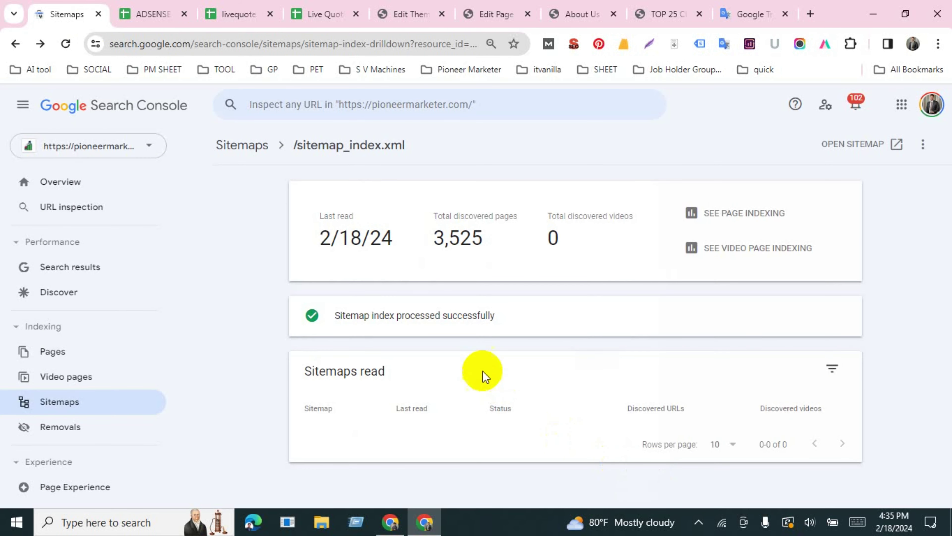
Open the property selector and close it without changing property
left_click(147, 146)
scroll(139, 213, "down", 5)
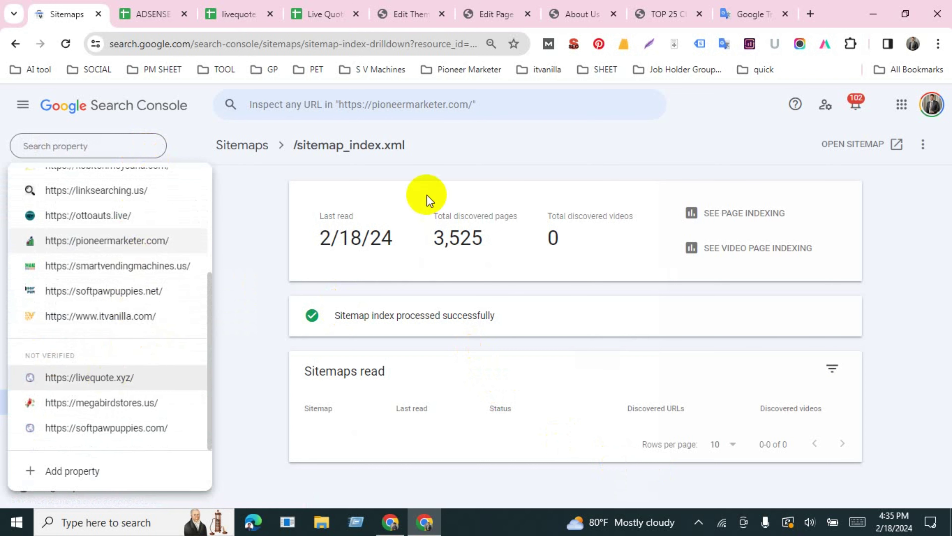
left_click(236, 321)
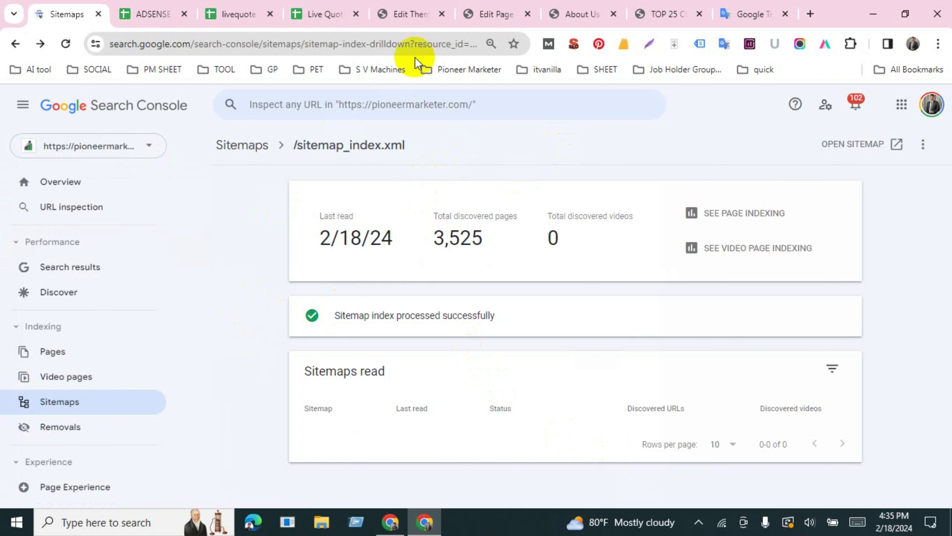
left_click(410, 14)
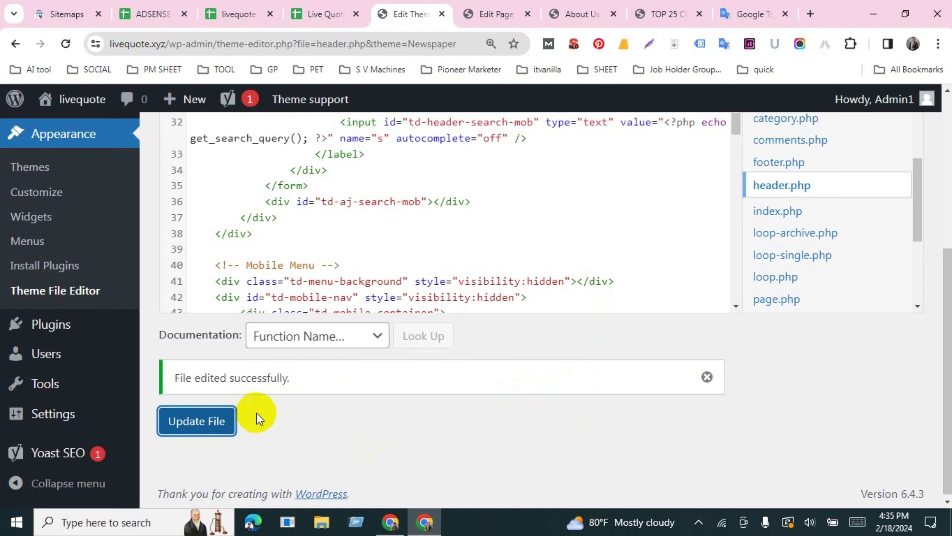
Reload the header.php theme editor, then move to the Contact Us at Livequote page editor
scroll(481, 364, "up", 7)
scroll(481, 364, "up", 10)
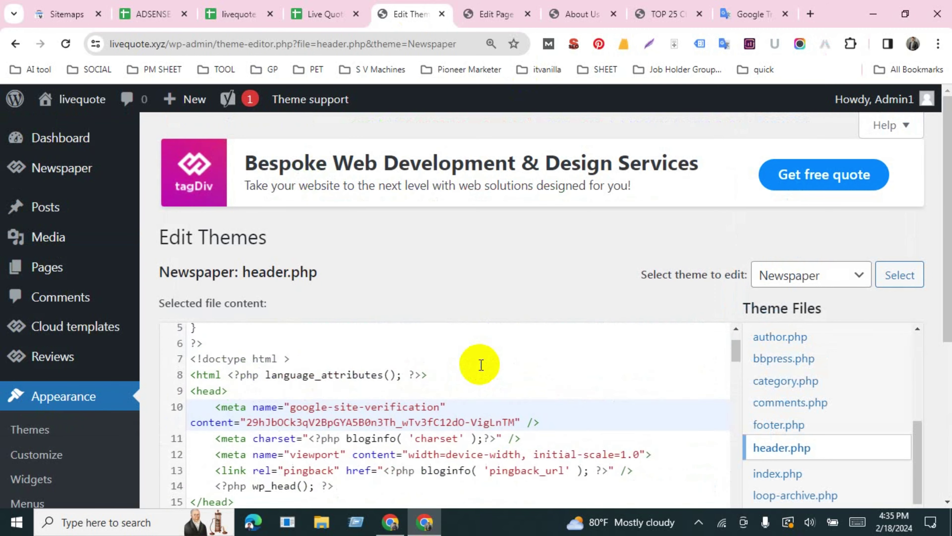
scroll(481, 364, "up", 5, "ctrl")
scroll(481, 364, "down", 8, "ctrl")
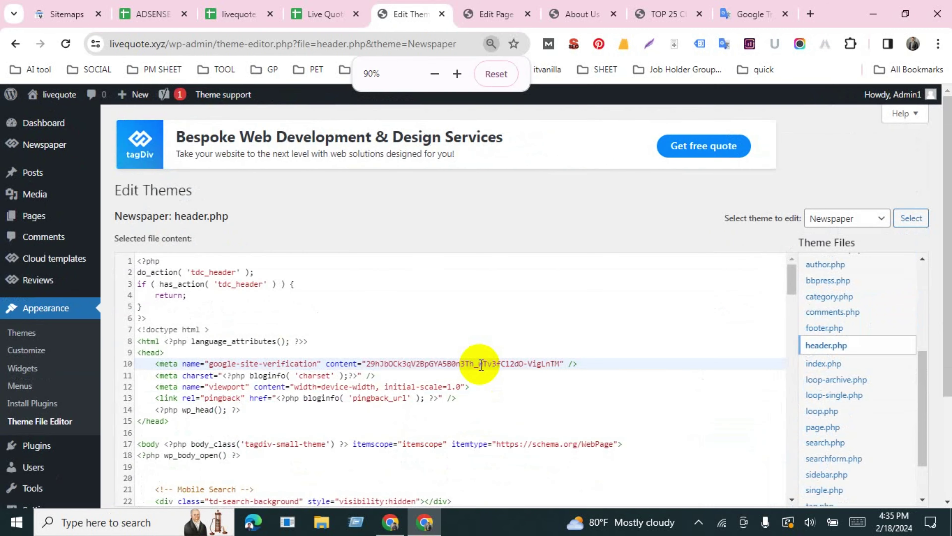
scroll(481, 364, "up", 1, "ctrl")
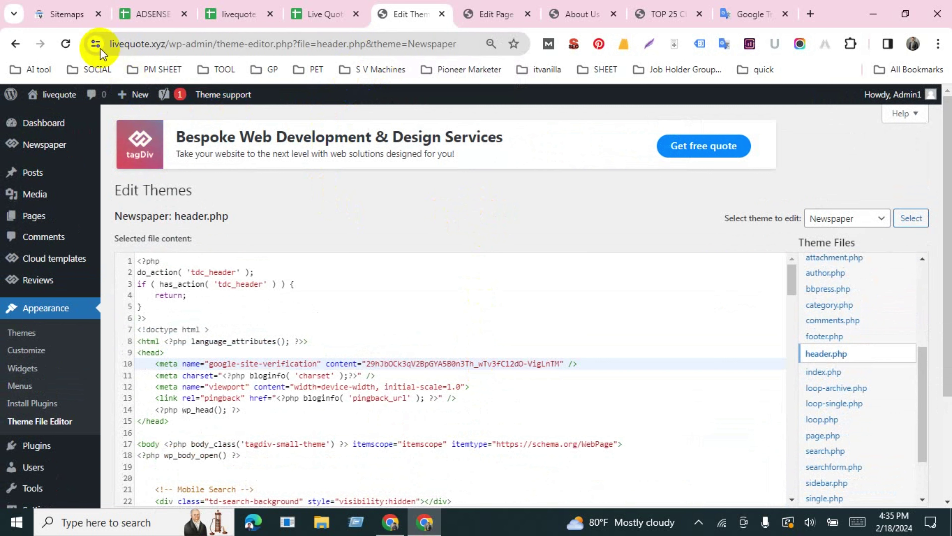
left_click(66, 45)
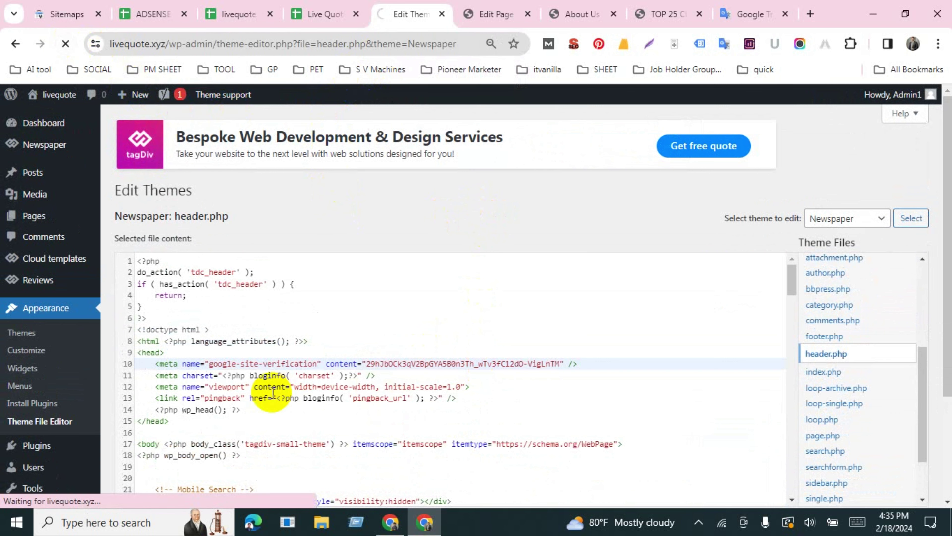
scroll(676, 378, "down", 1)
scroll(679, 377, "up", 1)
scroll(679, 378, "down", 6)
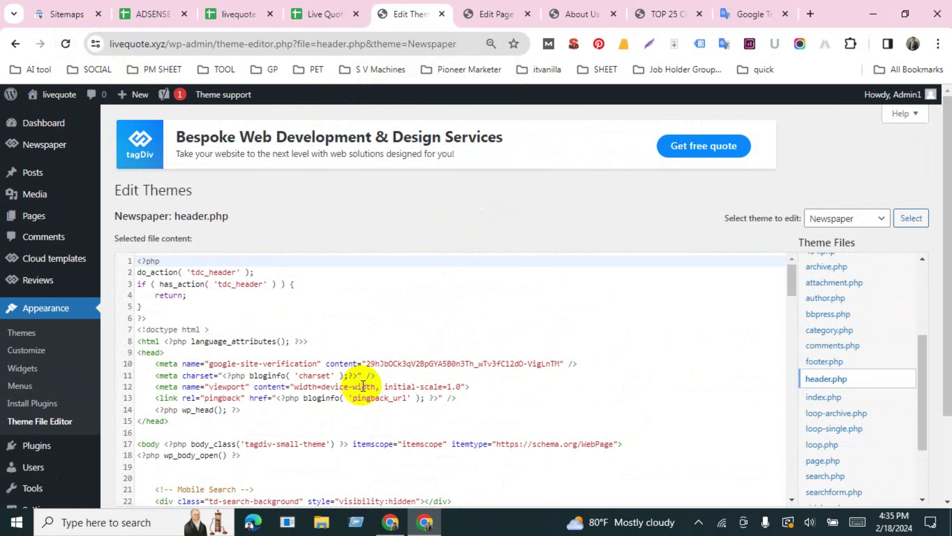
scroll(629, 361, "down", 10)
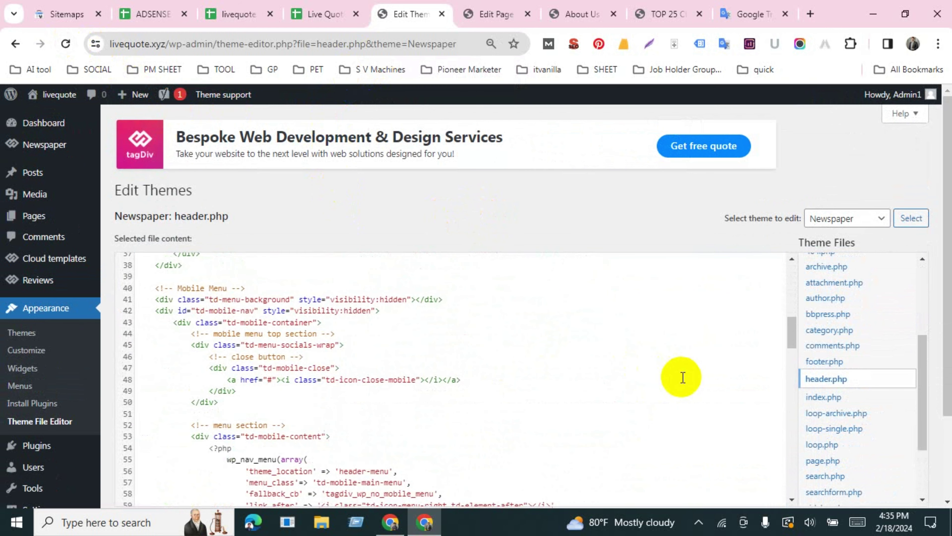
scroll(680, 376, "up", 3)
scroll(683, 377, "up", 7)
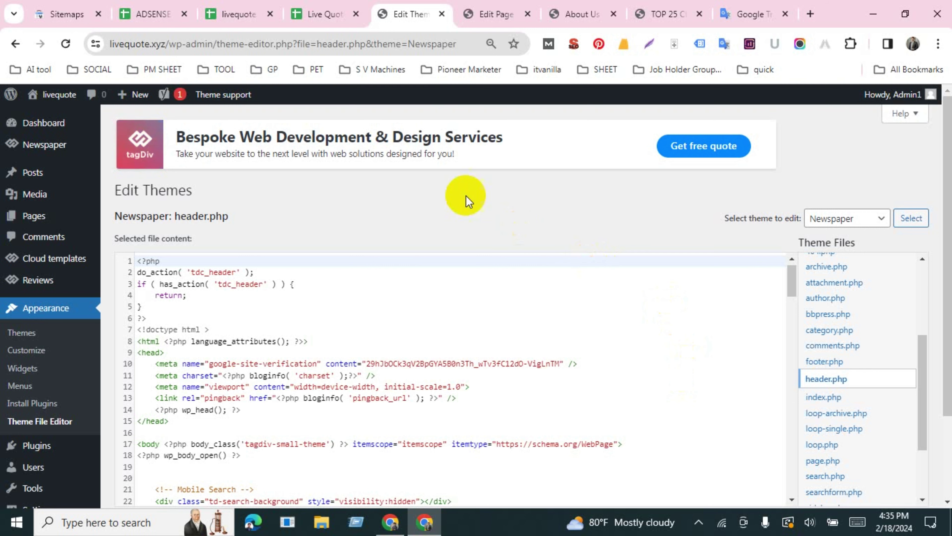
left_click(495, 15)
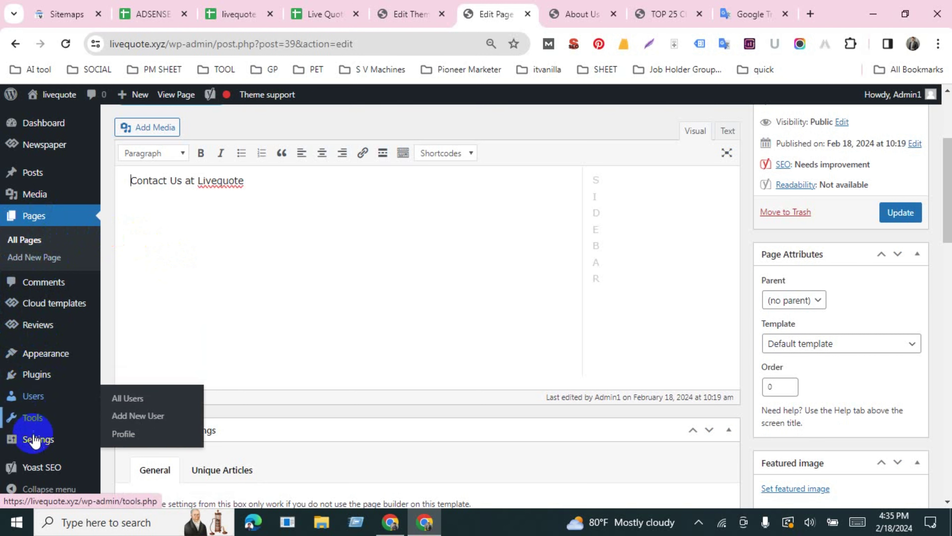
Toggle the Search engine visibility option in Settings > Reading and save the changes
mouse_move(33, 439)
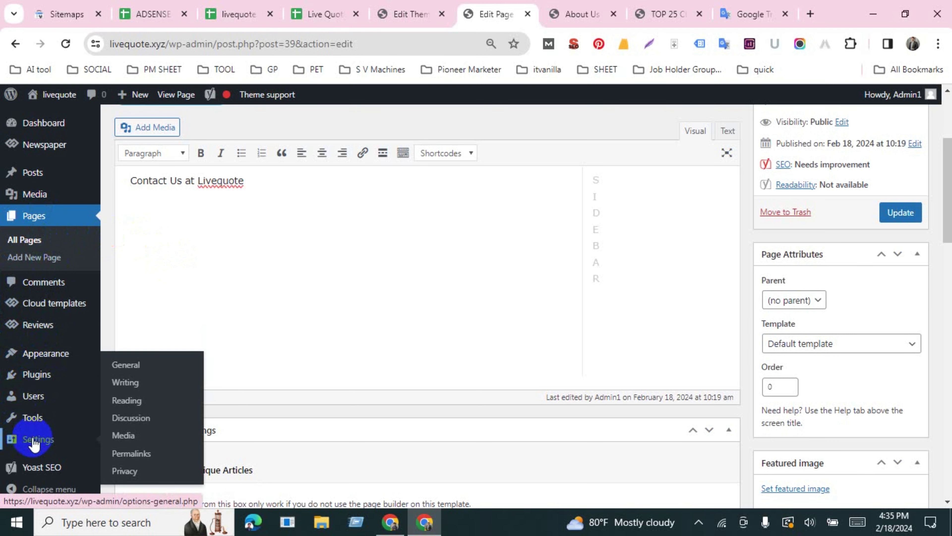
left_click(129, 401)
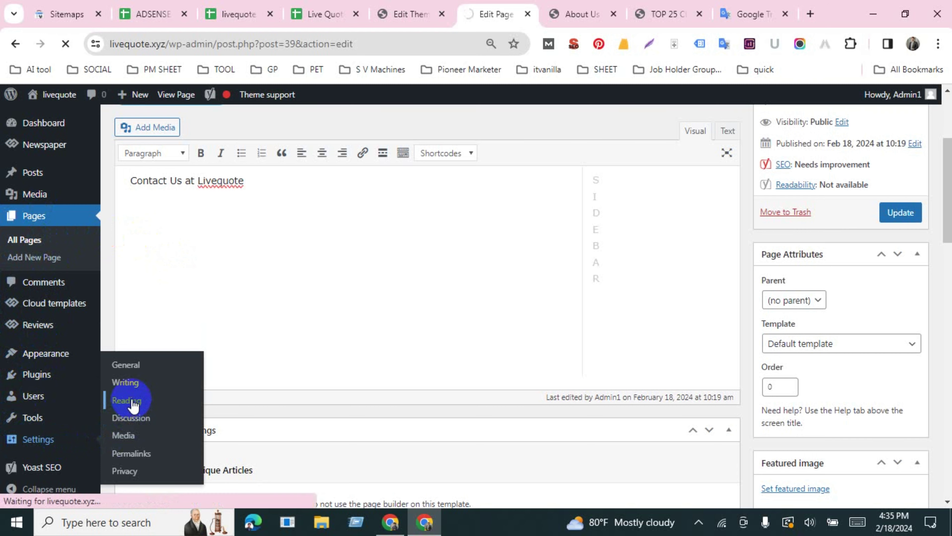
scroll(503, 321, "down", 3)
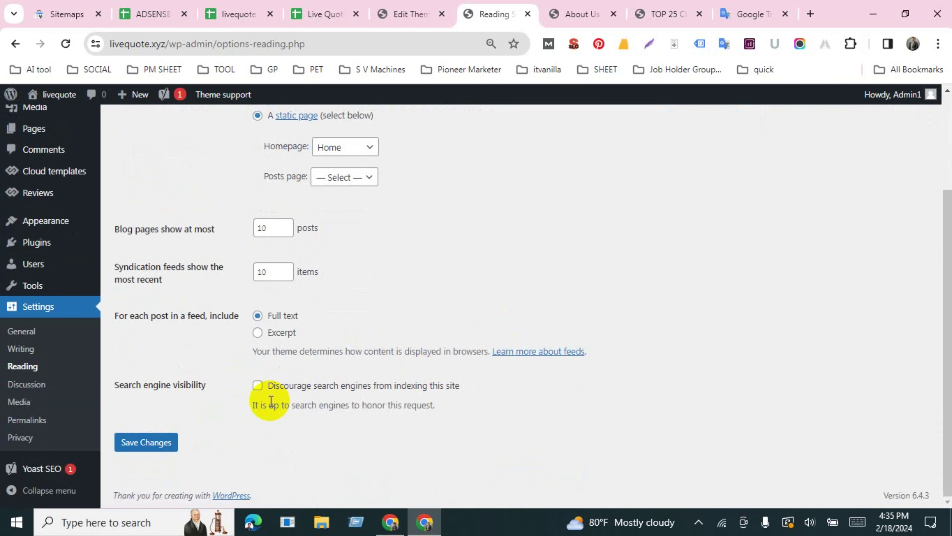
key("ctrl+plus")
key("ctrl+plus")
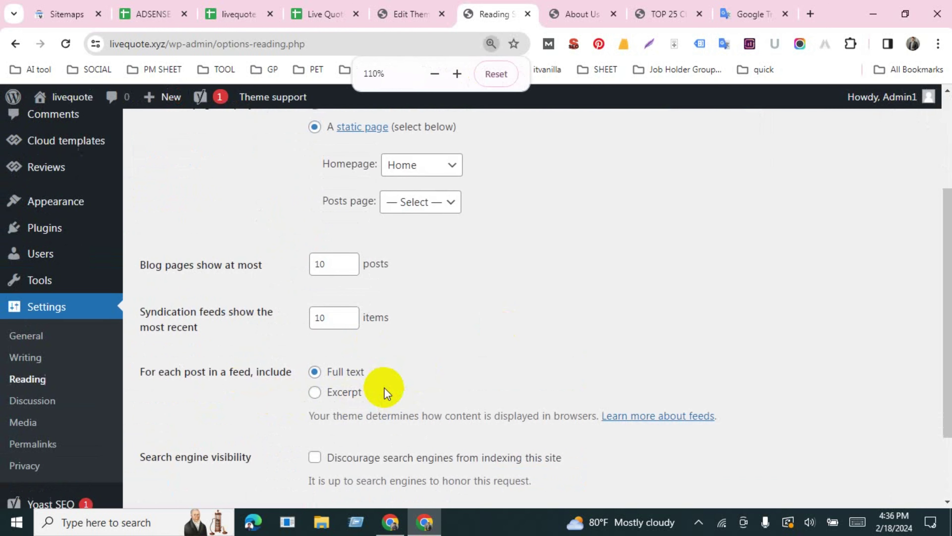
scroll(559, 319, "down", 2)
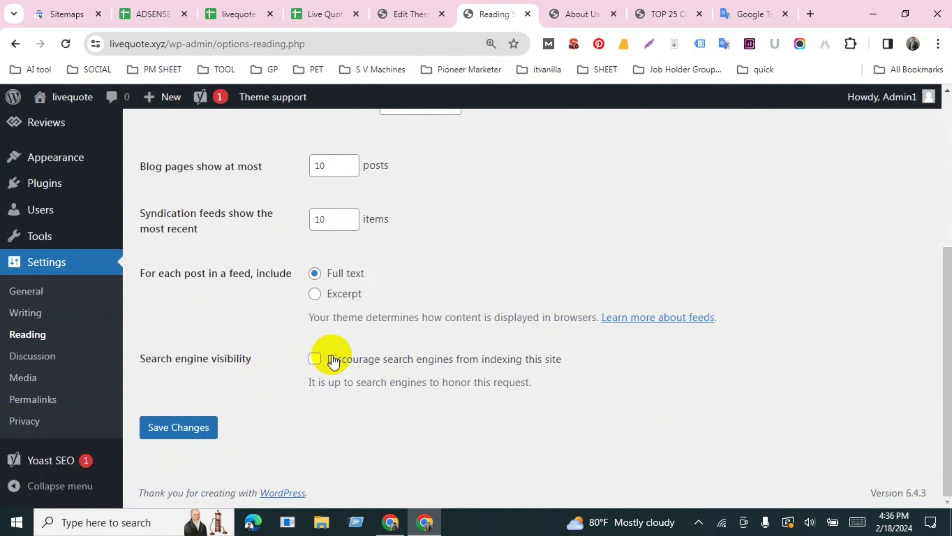
left_click_drag(591, 357, 345, 361)
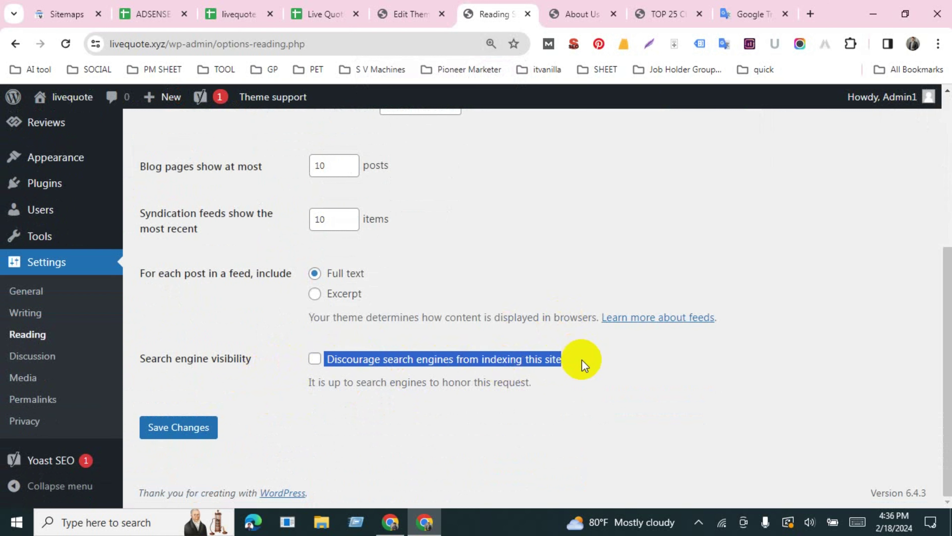
left_click(694, 343)
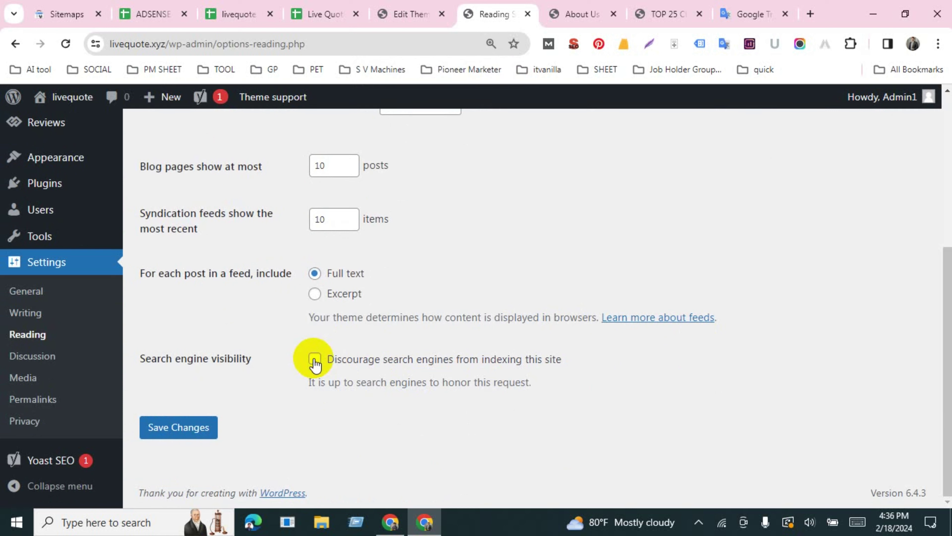
left_click(315, 360)
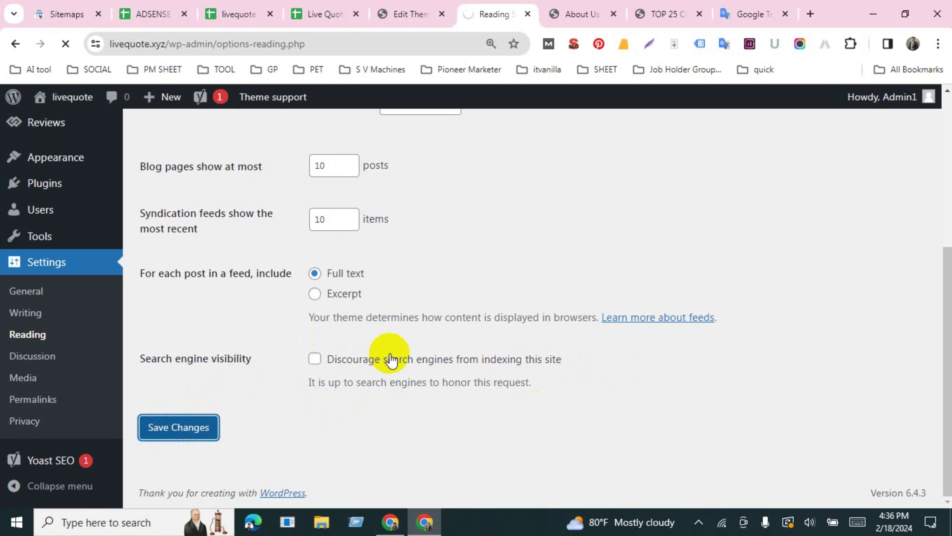
scroll(390, 359, "up", 5)
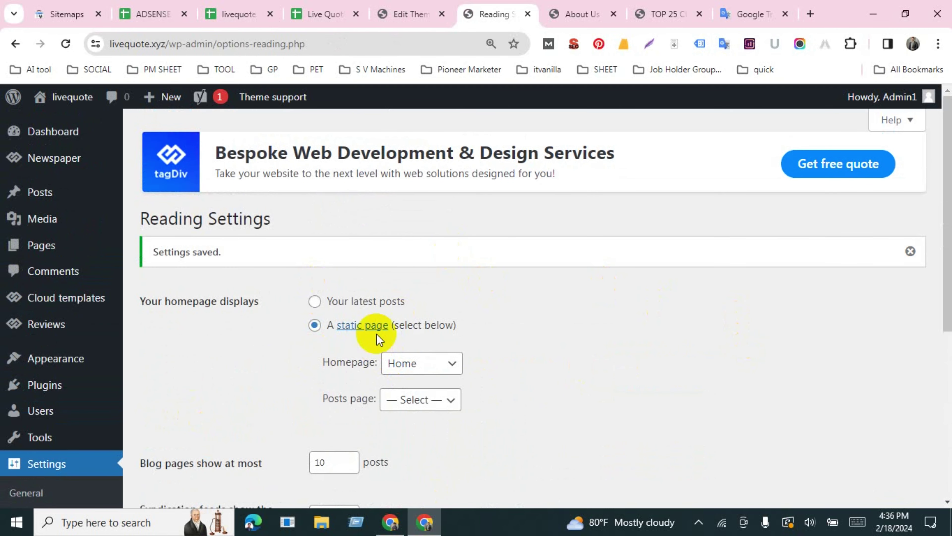
left_click(66, 44)
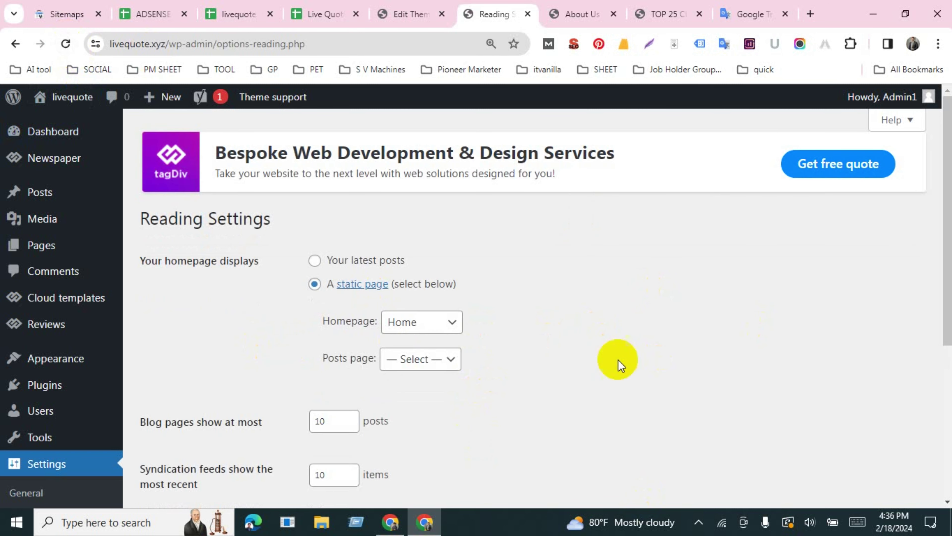
Check the header.php editor, then move to the livequote.xyz SEO Report Sheet
scroll(459, 355, "down", 5)
scroll(462, 360, "up", 5)
scroll(461, 358, "up", 1)
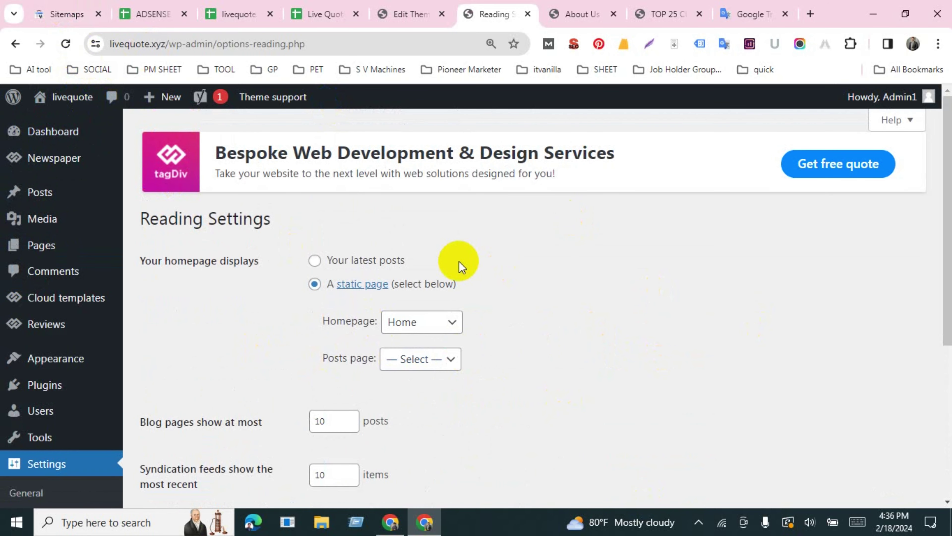
left_click(429, 14)
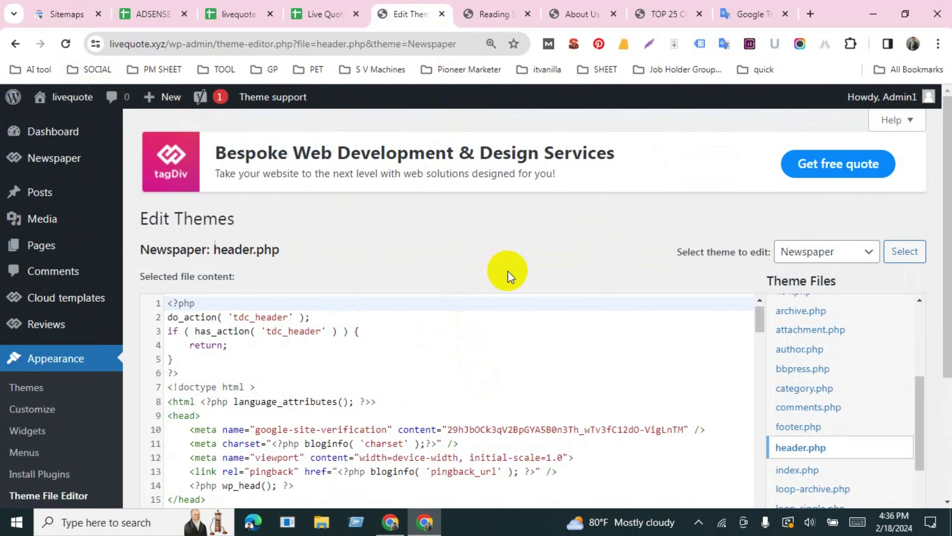
scroll(589, 385, "down", 10)
scroll(804, 323, "down", 4)
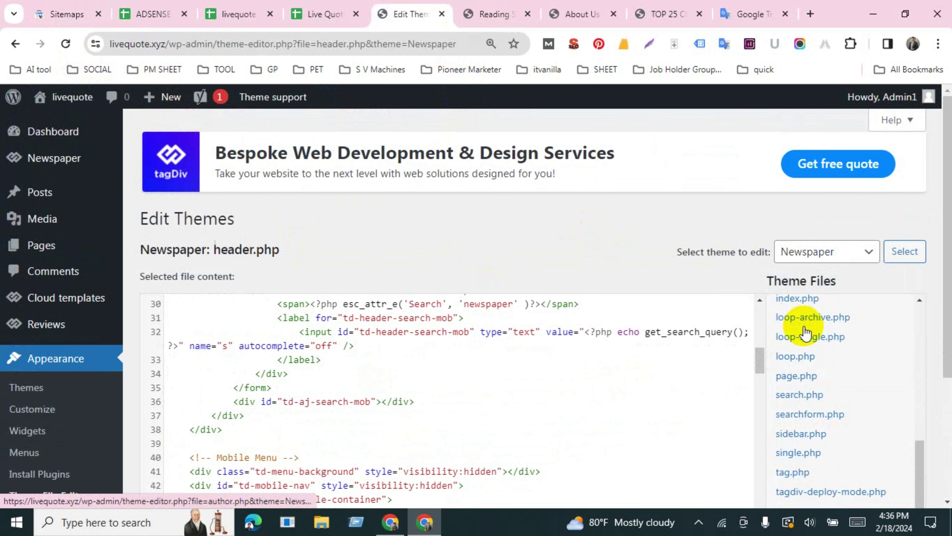
left_click(230, 14)
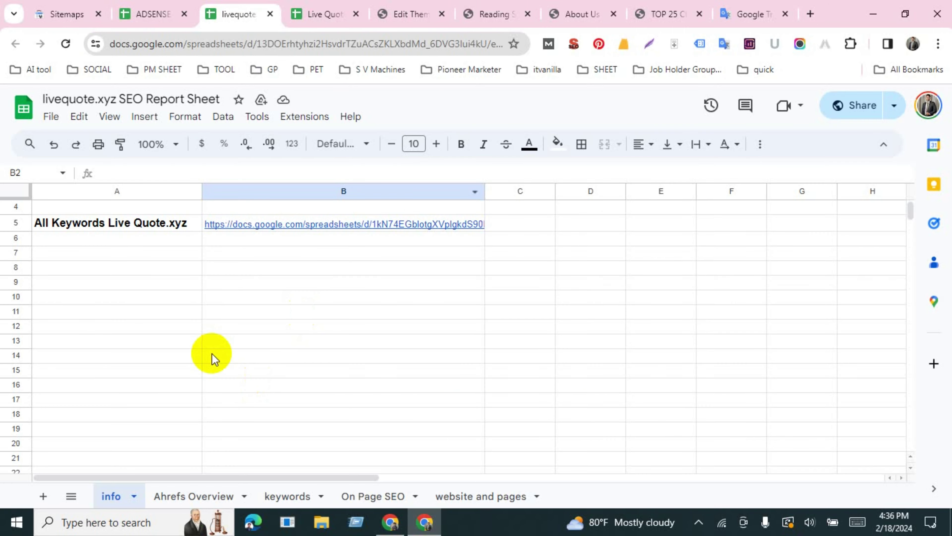
left_click(348, 263)
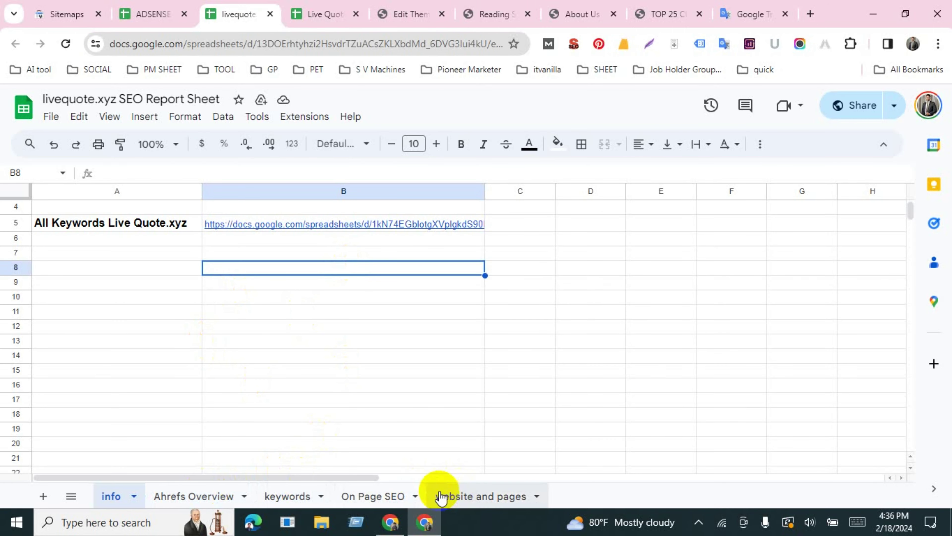
left_click(376, 497)
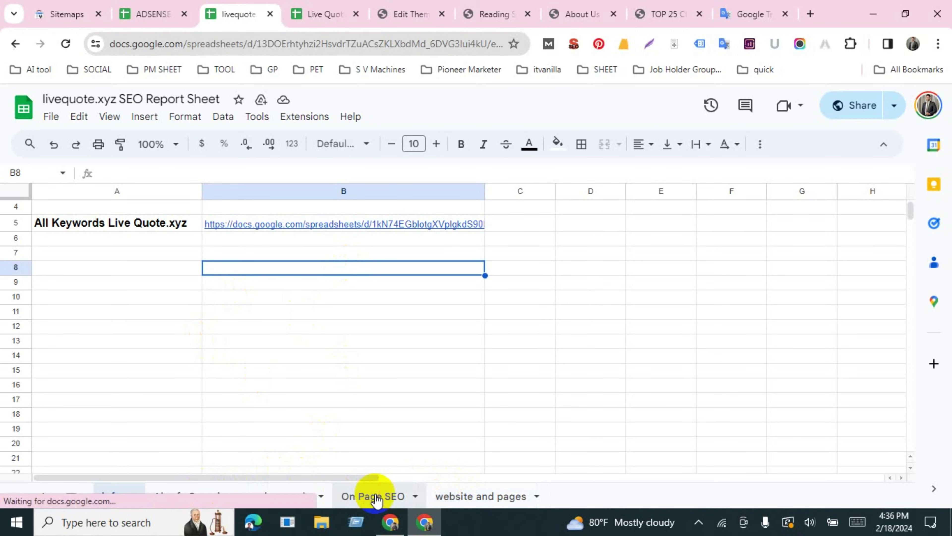
left_click(290, 497)
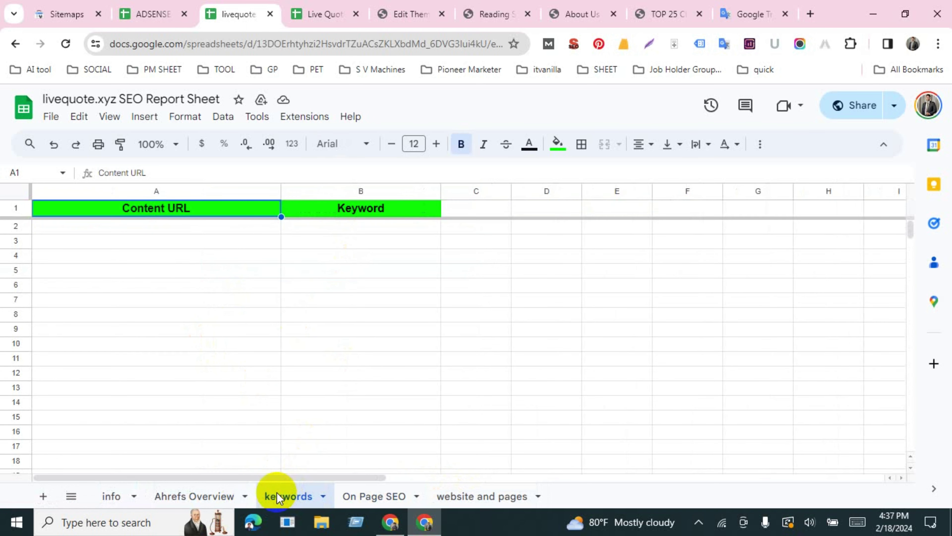
left_click(197, 494)
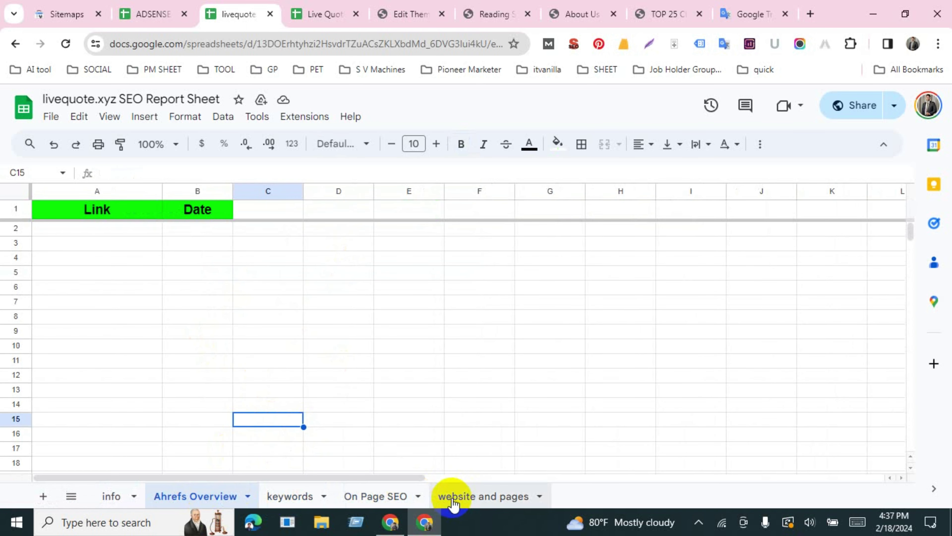
left_click(454, 496)
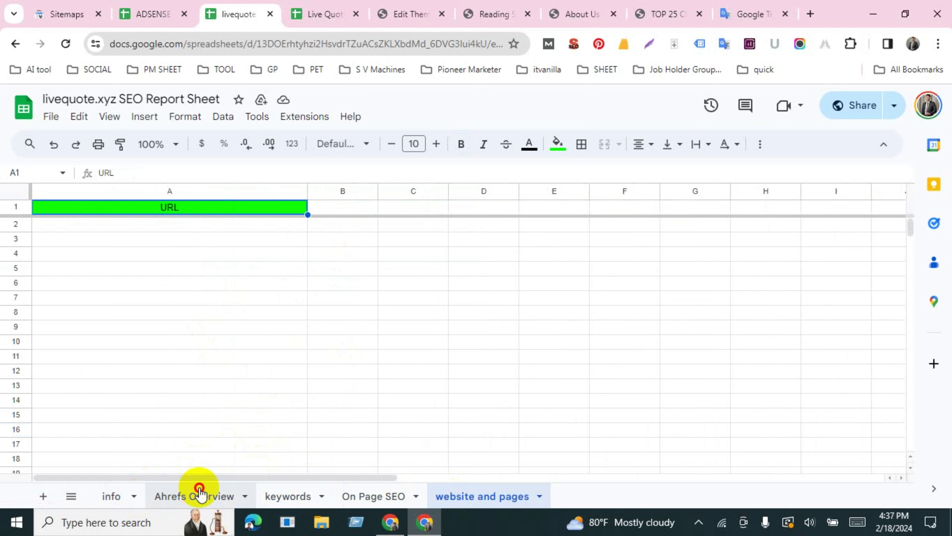
left_click(198, 495)
left_click(114, 497)
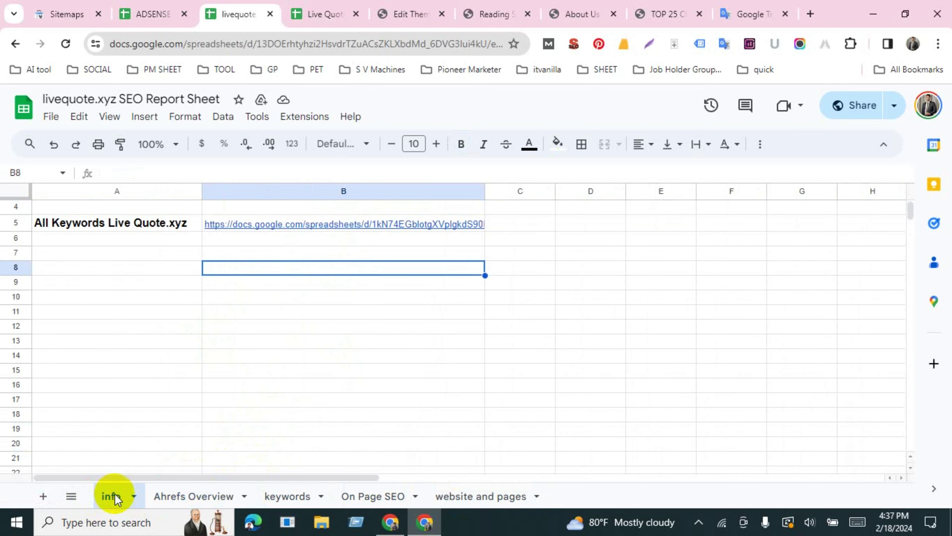
left_click(225, 340)
left_click(281, 225)
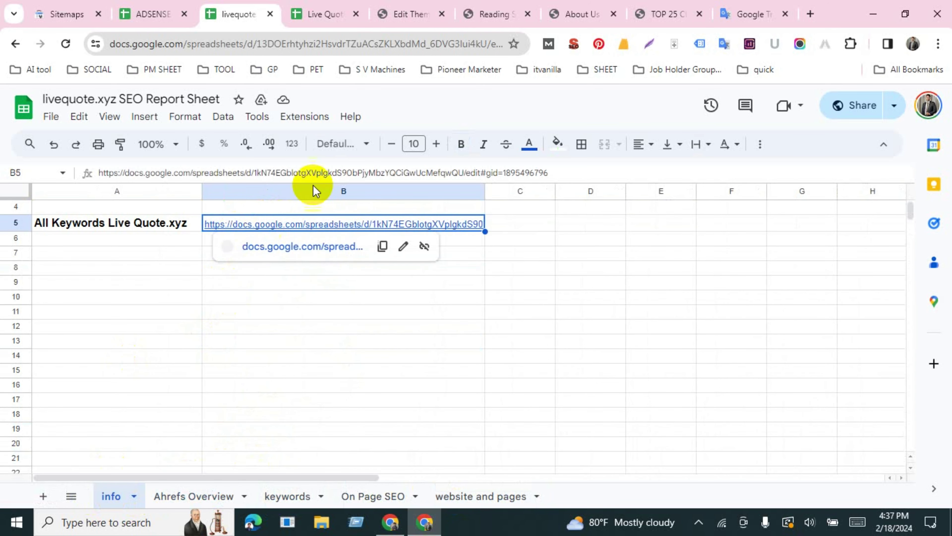
left_click(321, 8)
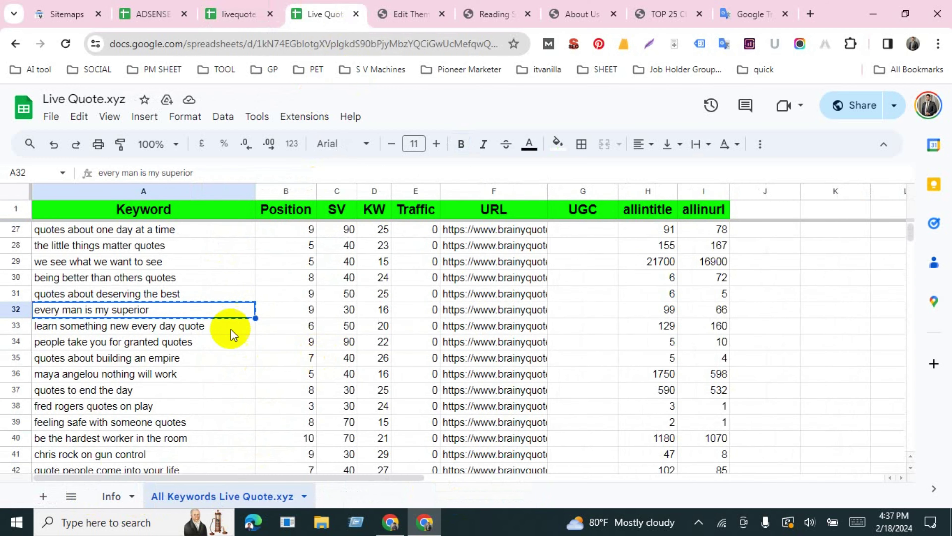
scroll(390, 328, "down", 8)
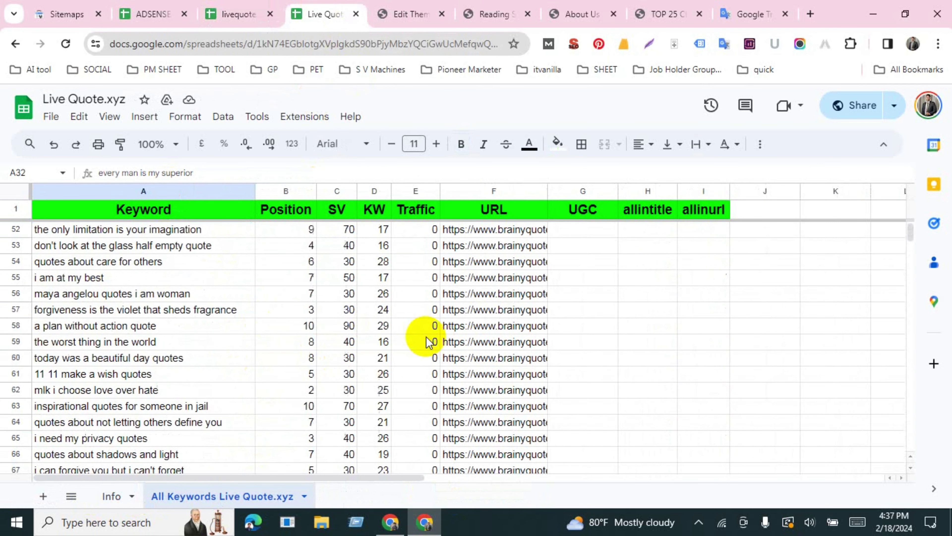
scroll(425, 341, "up", 10)
scroll(749, 303, "up", 6)
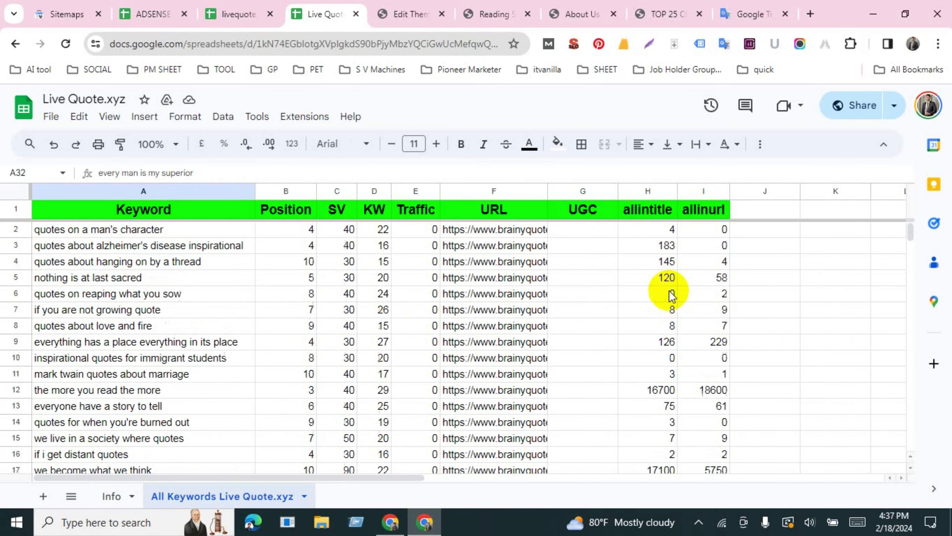
left_click(670, 233)
right_click(669, 232)
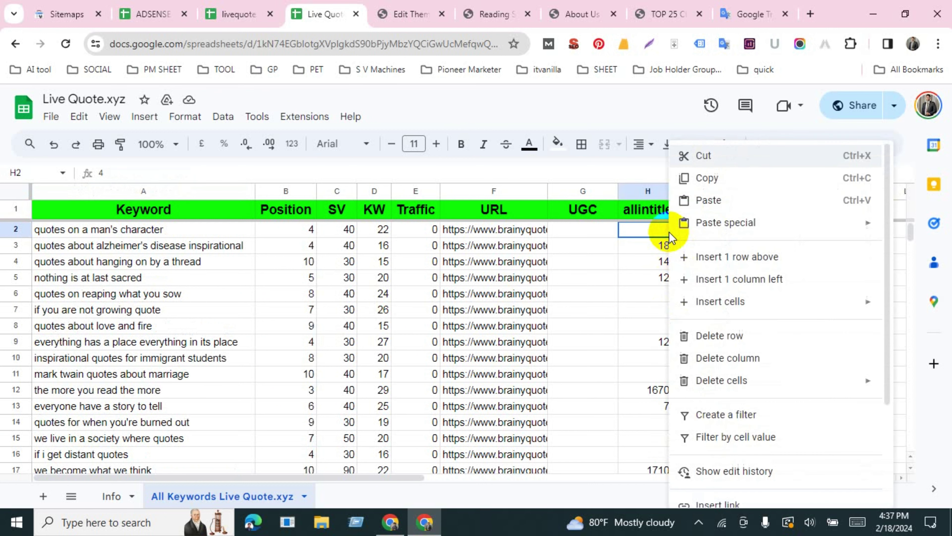
left_click(721, 473)
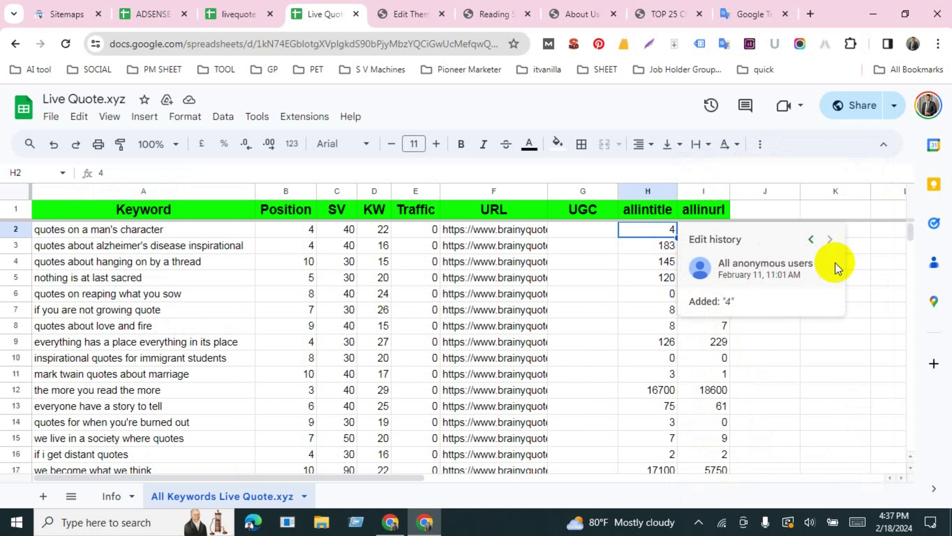
left_click(529, 313)
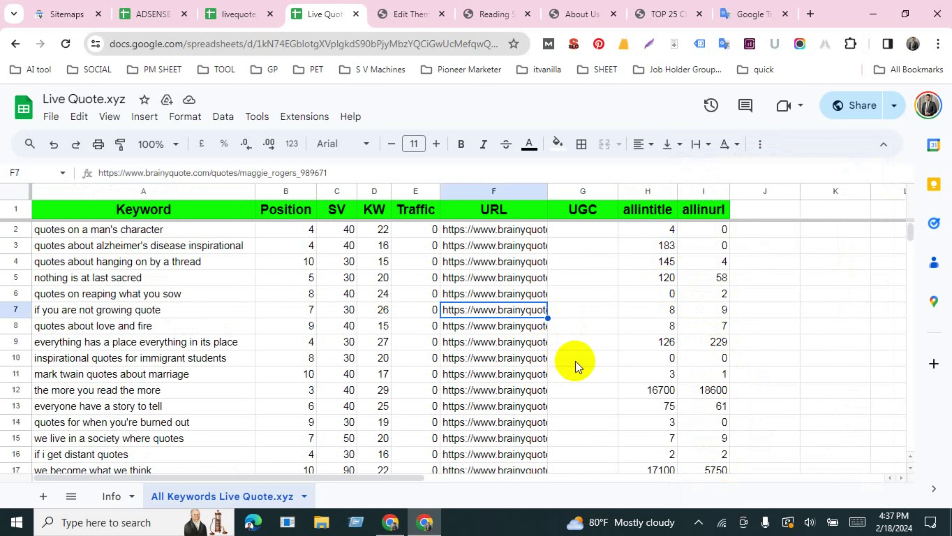
scroll(577, 364, "down", 3)
scroll(578, 362, "up", 3)
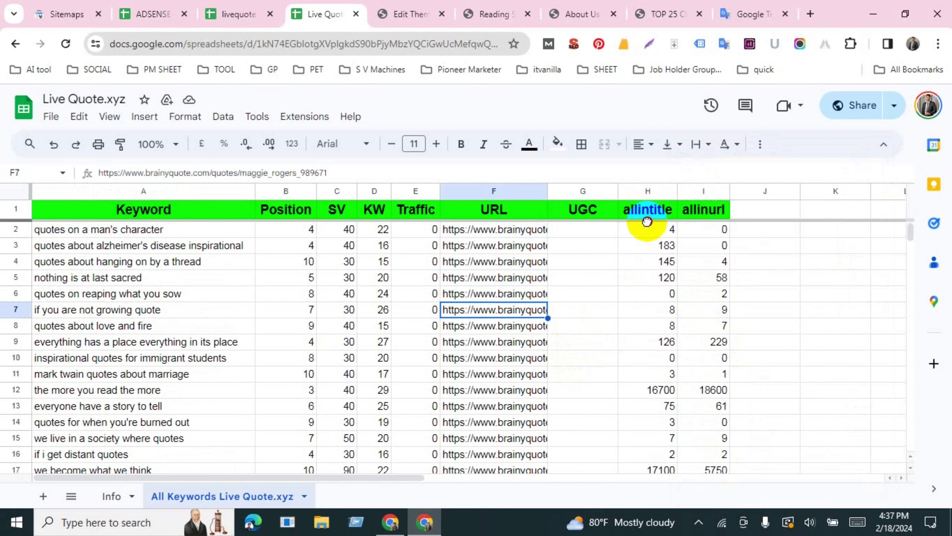
left_click(703, 229)
scroll(712, 357, "down", 5)
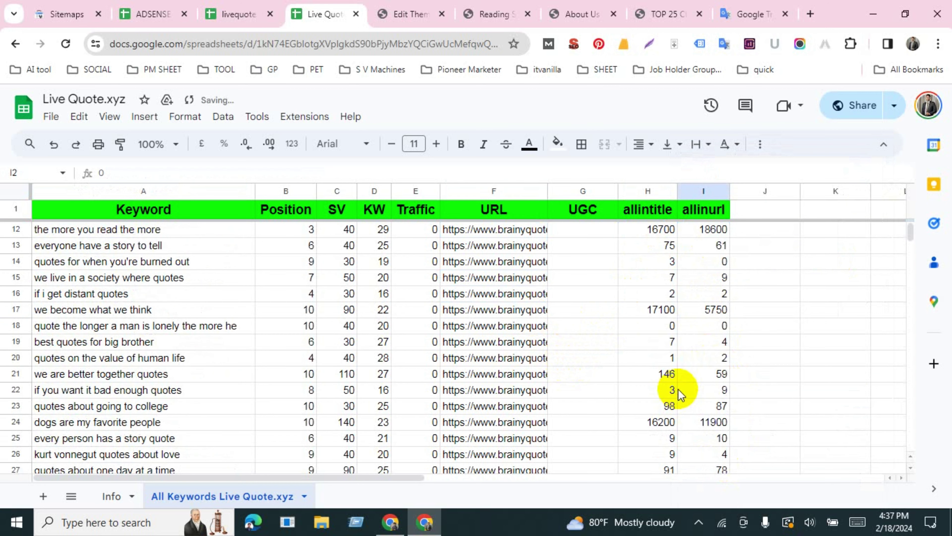
scroll(680, 394, "down", 12)
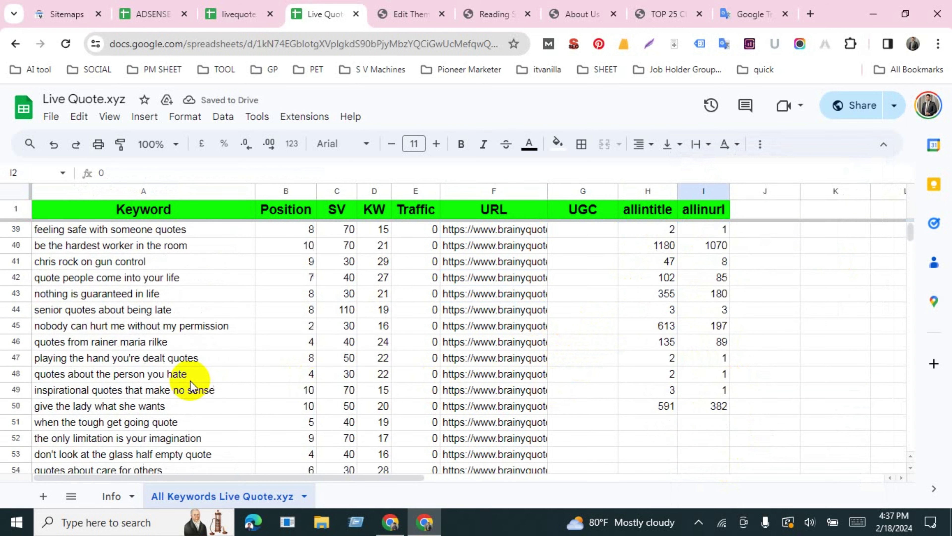
scroll(190, 382, "up", 1)
left_click(136, 293)
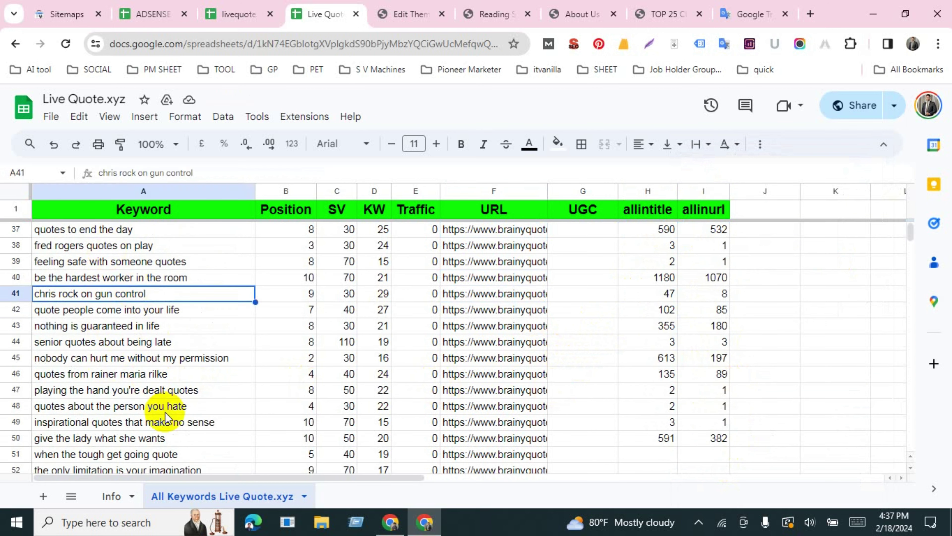
scroll(167, 411, "down", 8)
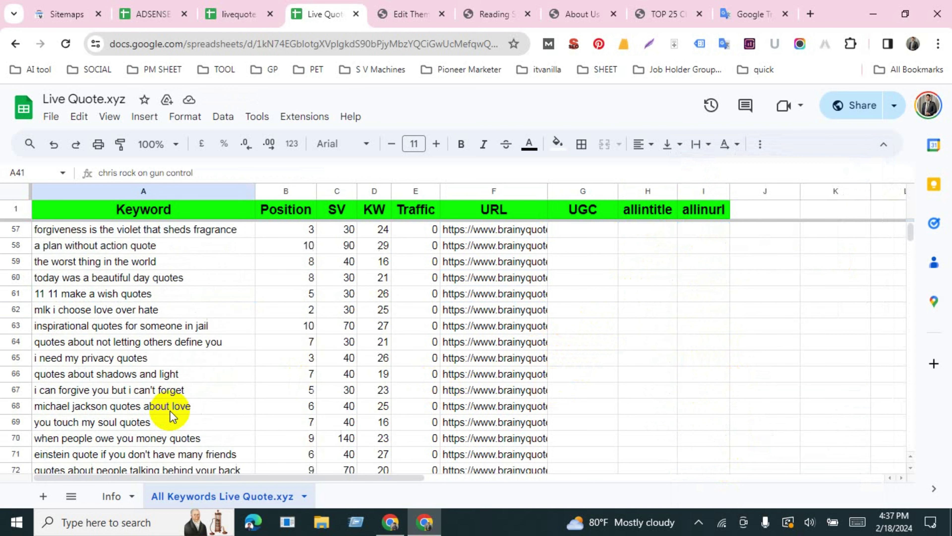
scroll(170, 411, "down", 6)
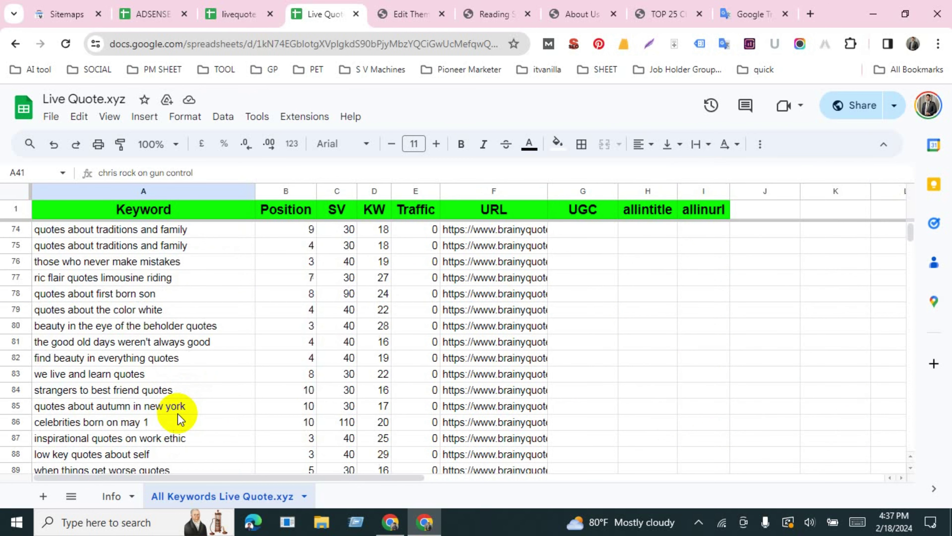
scroll(178, 413, "up", 20)
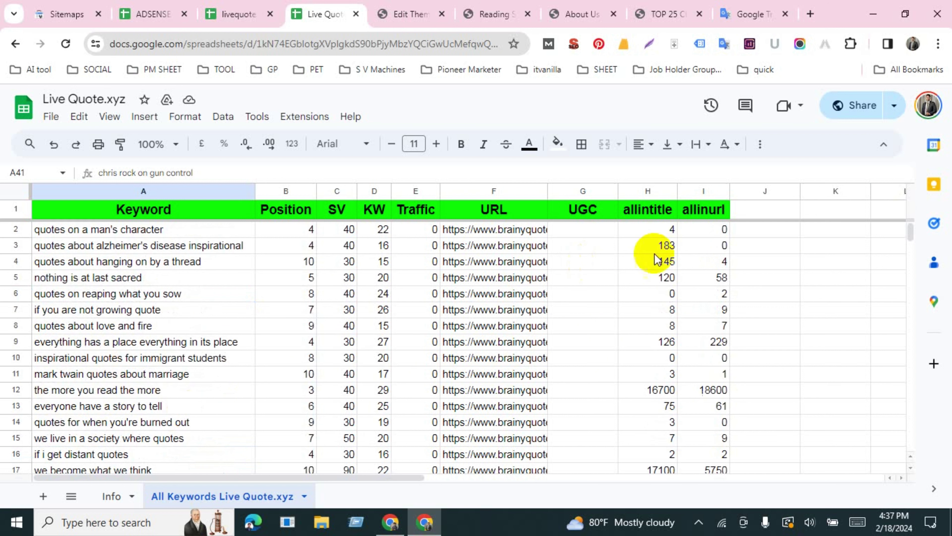
left_click(772, 228)
left_click(775, 250)
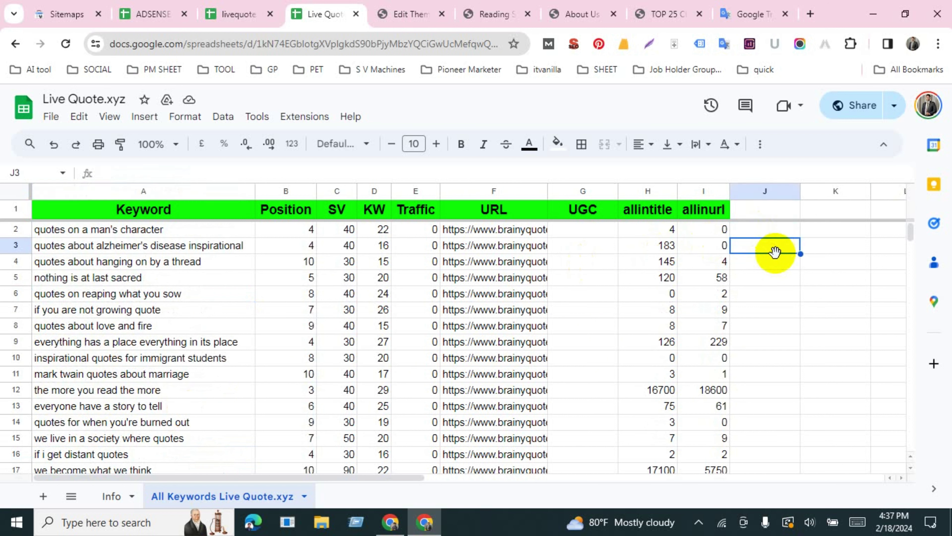
left_click(774, 280)
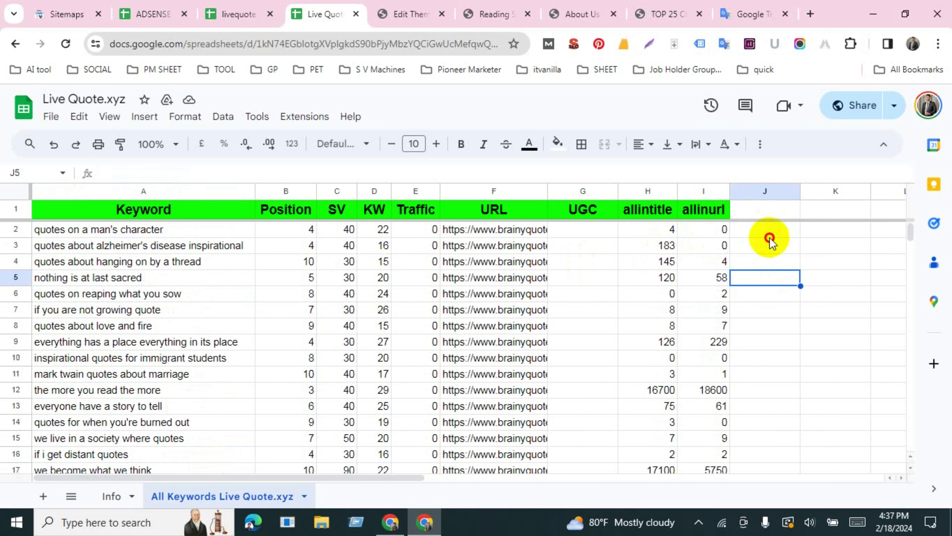
left_click(771, 234)
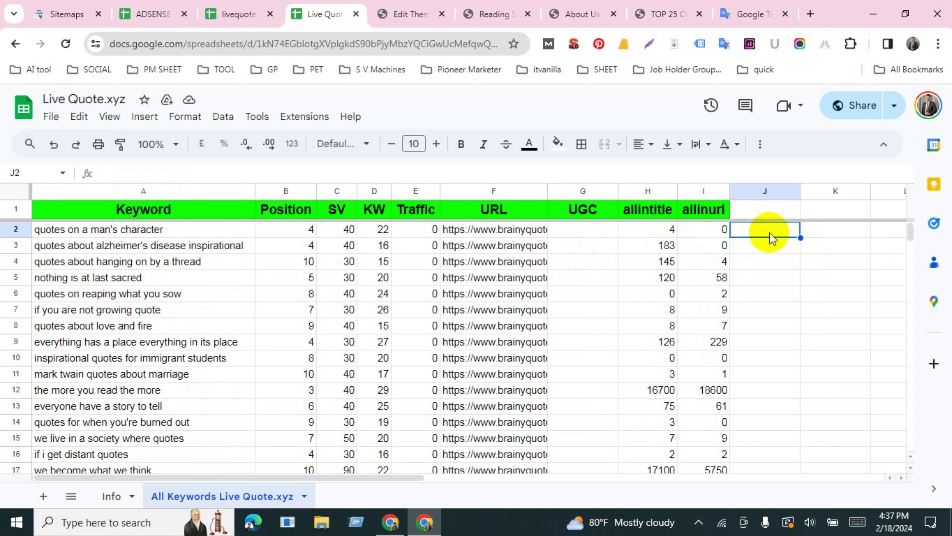
left_click(804, 294)
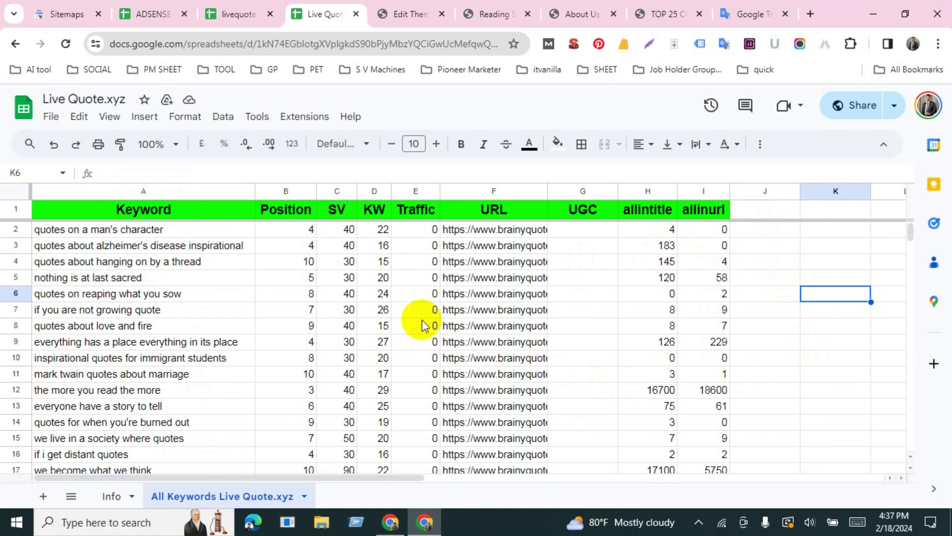
Switch Search Console to the best-wishes.xyz property and show its Performance report
left_click(55, 14)
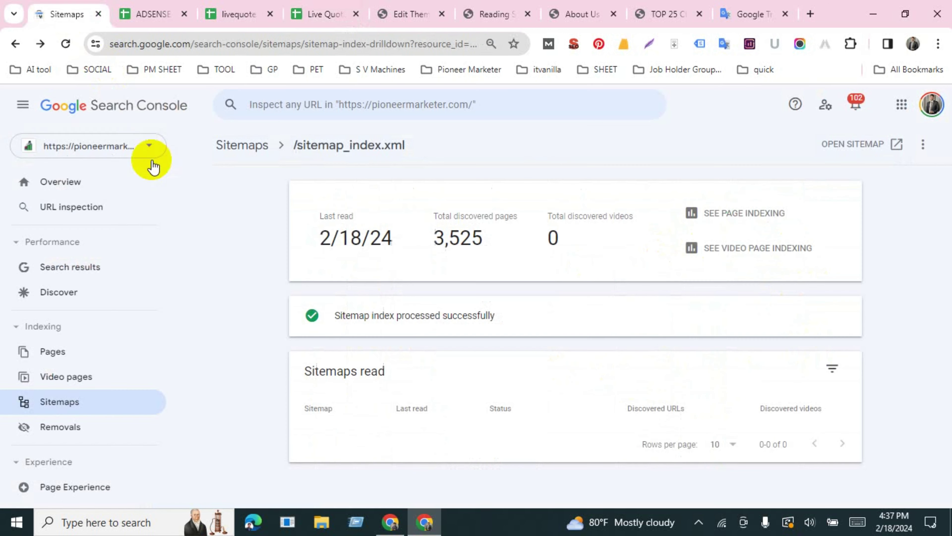
left_click(141, 148)
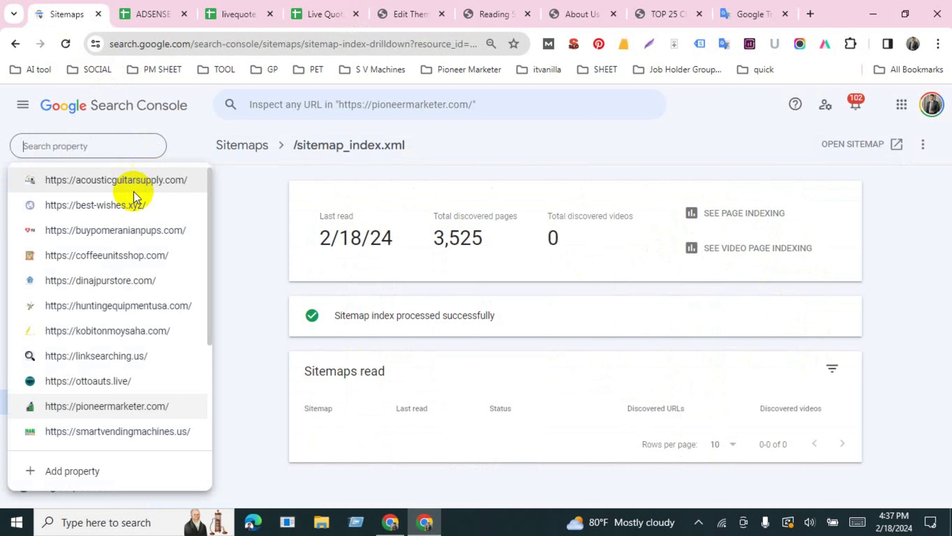
left_click(119, 204)
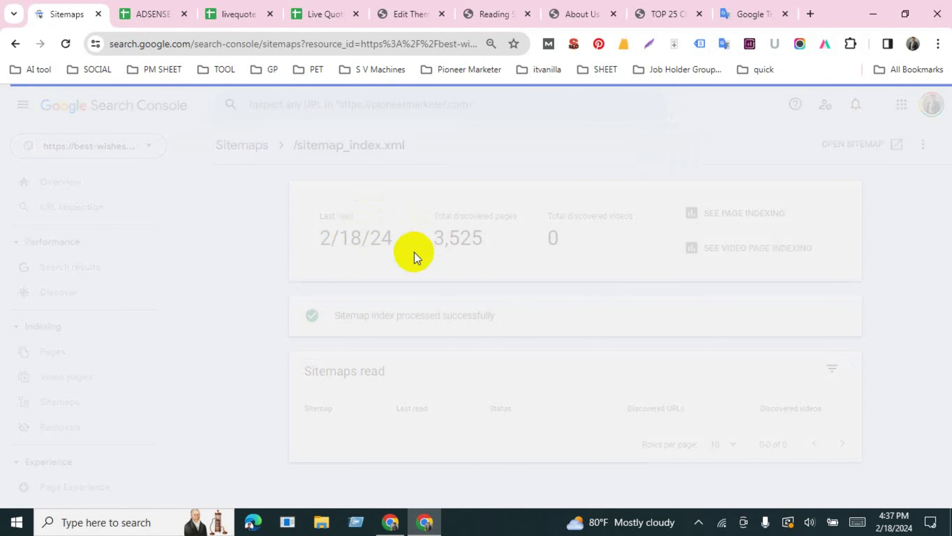
scroll(657, 342, "down", 2)
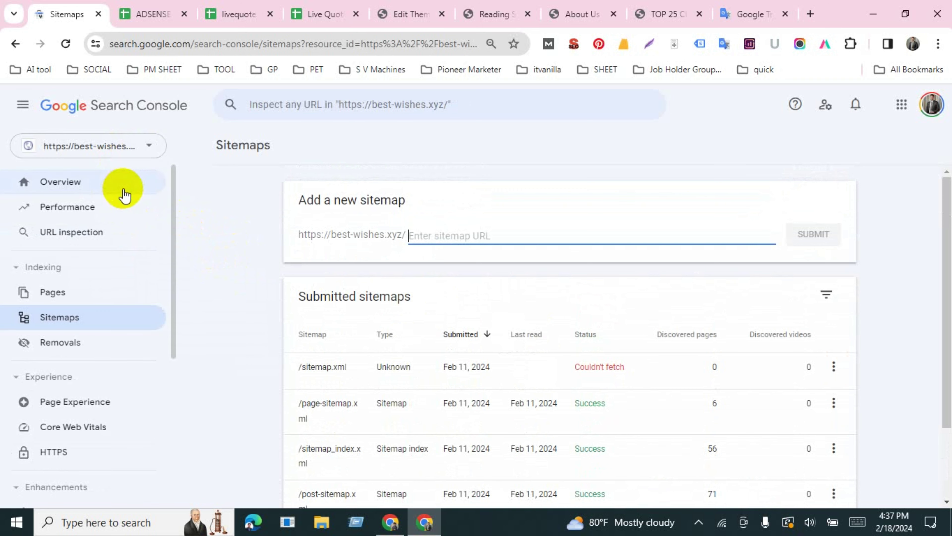
left_click(80, 202)
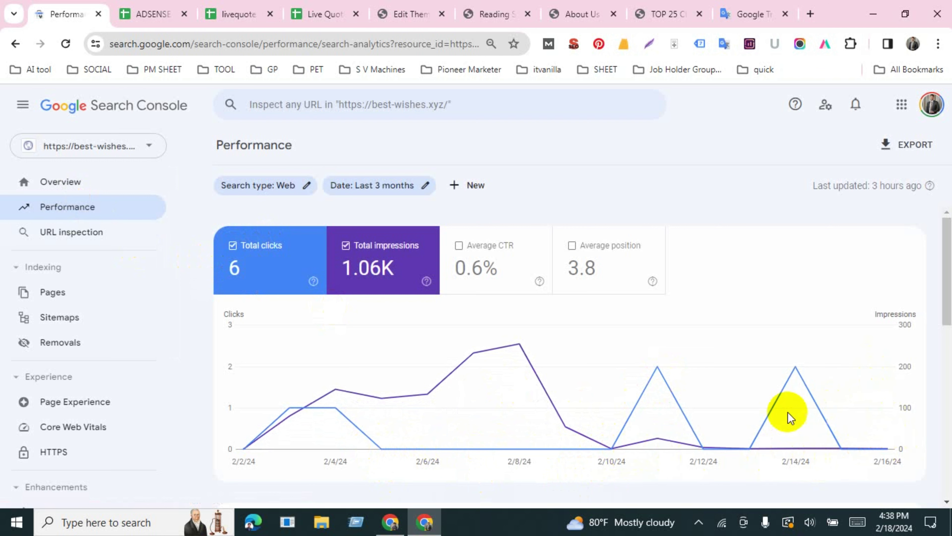
Add Average position (3.8) and Average CTR (0.6%) to the best-wishes.xyz performance chart
scroll(770, 411, "down", 5)
scroll(712, 356, "up", 5)
left_click(596, 268)
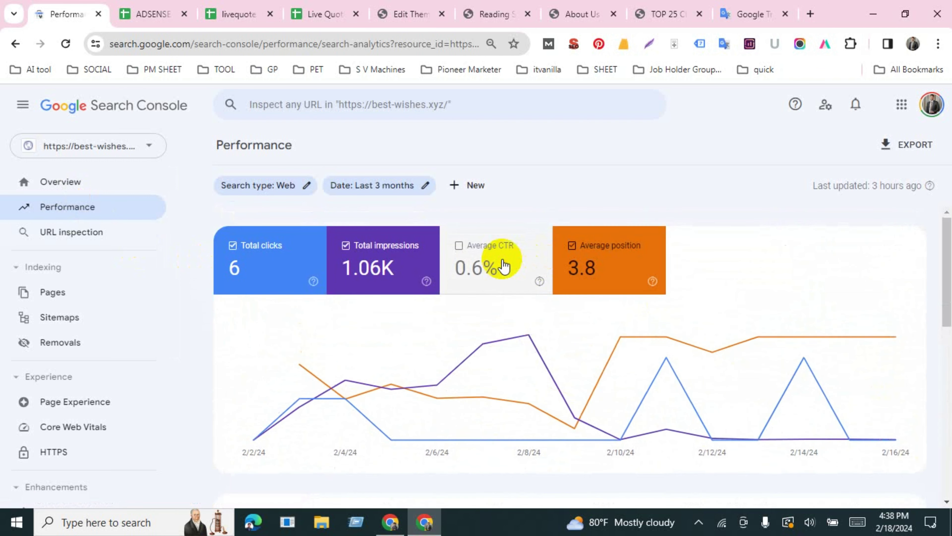
left_click(509, 266)
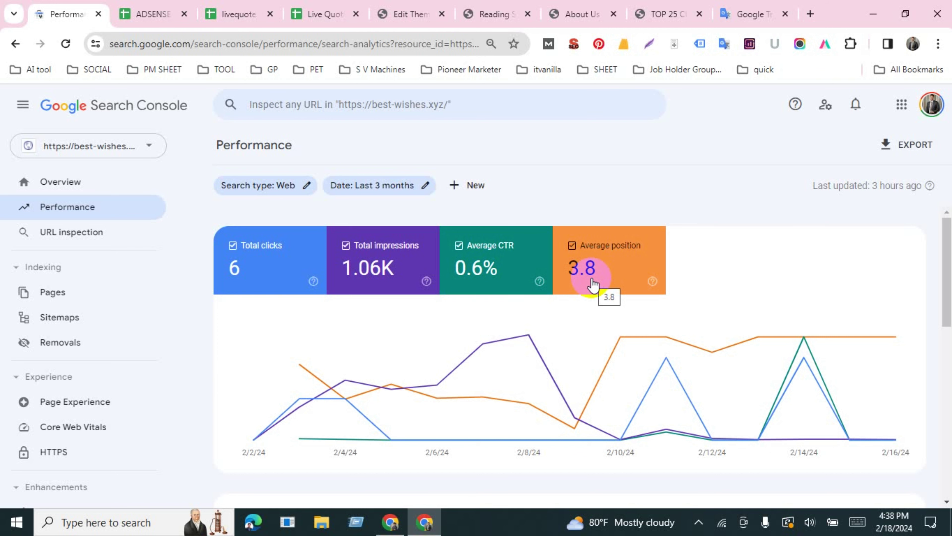
Select the top query 'happy birthday mama wishes' in the Top queries table
scroll(563, 330, "down", 5)
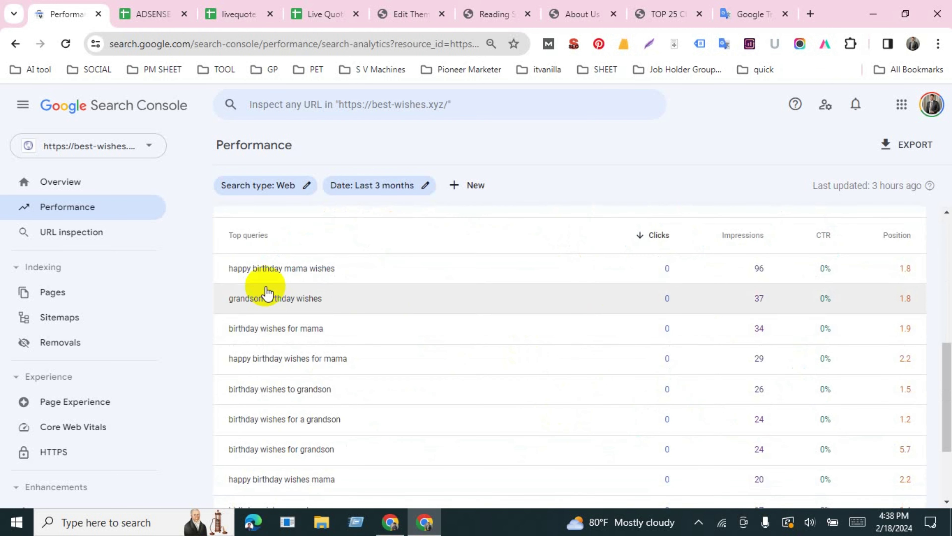
scroll(296, 283, "up", 2)
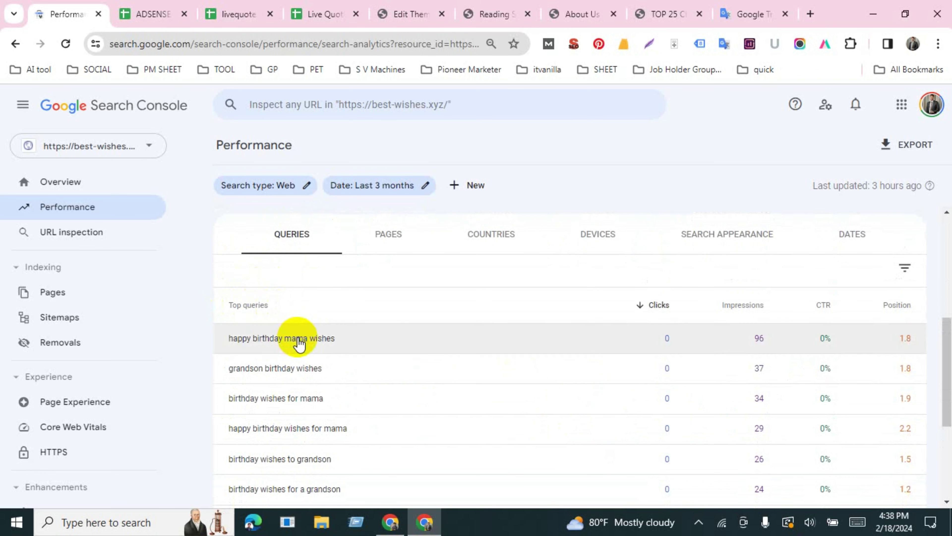
scroll(285, 345, "down", 2)
scroll(293, 326, "down", 3)
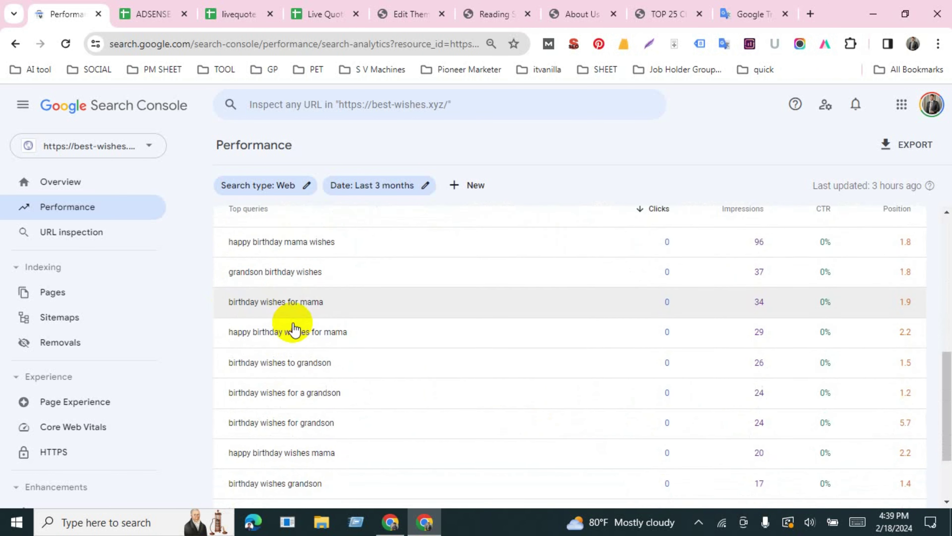
scroll(300, 300, "up", 1)
scroll(335, 322, "up", 2)
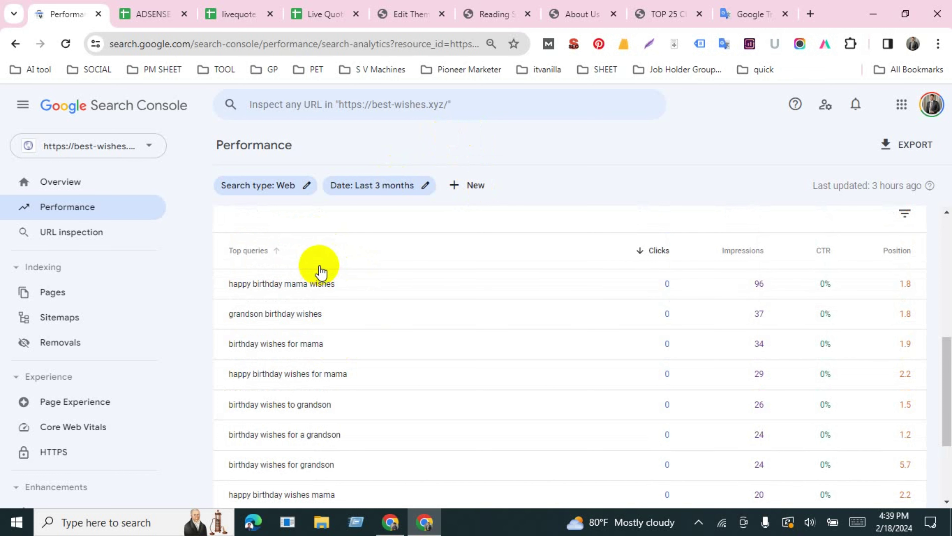
scroll(320, 271, "up", 4)
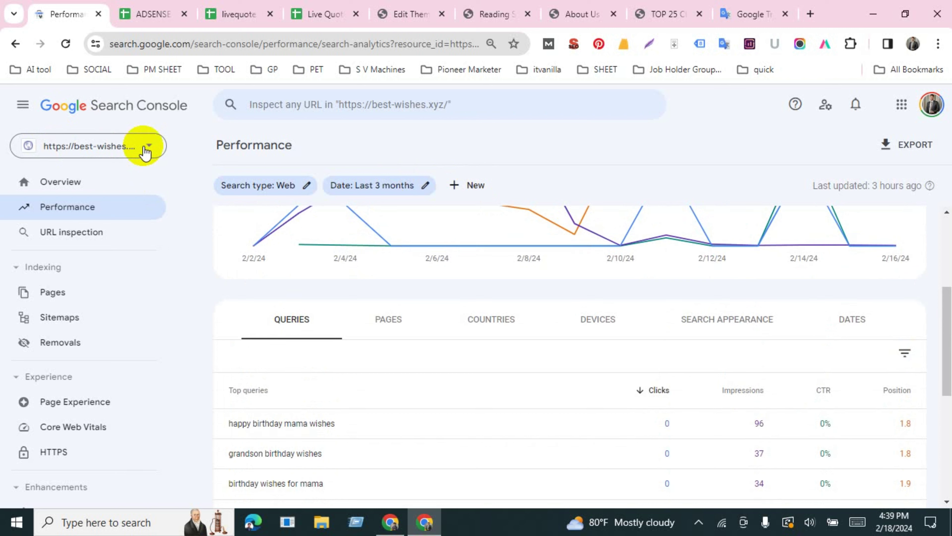
scroll(465, 244, "down", 3)
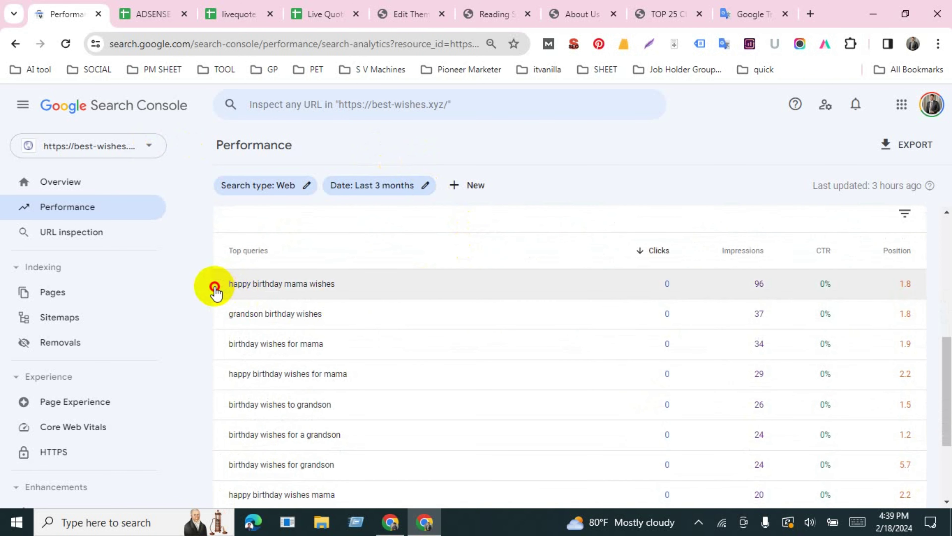
left_click_drag(214, 287, 340, 289)
key("ctrl+c")
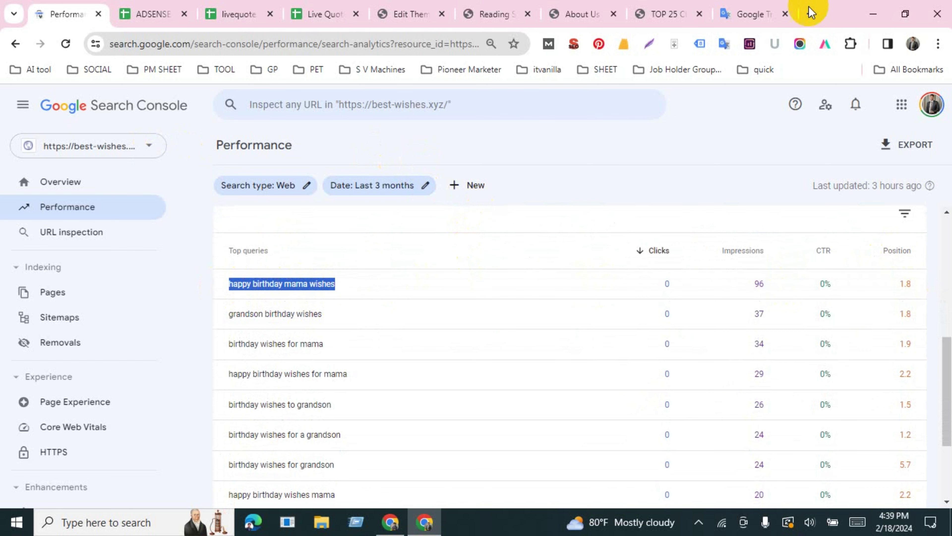
Search Google for 'happy birthday mama wishes' and scroll through the results
left_click(809, 15)
key("ctrl+v")
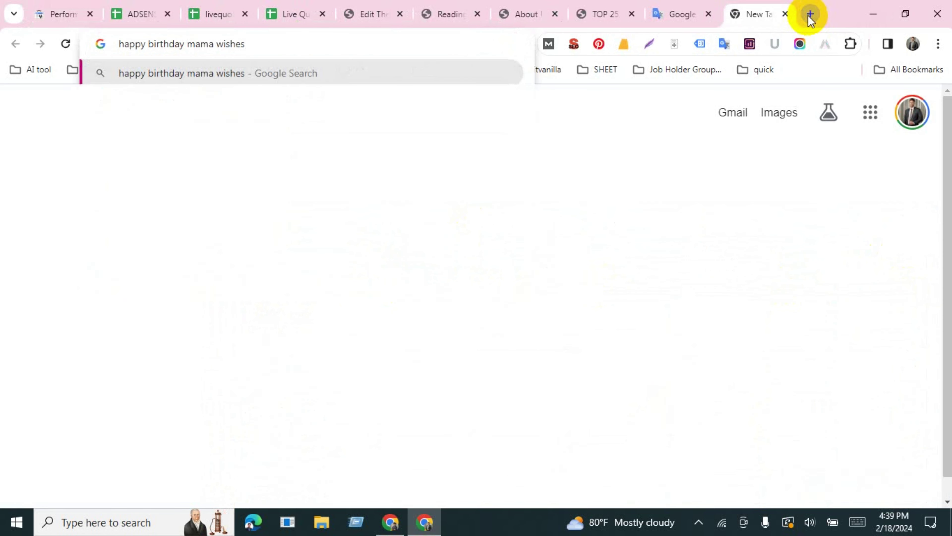
key("Return")
scroll(245, 333, "down", 10)
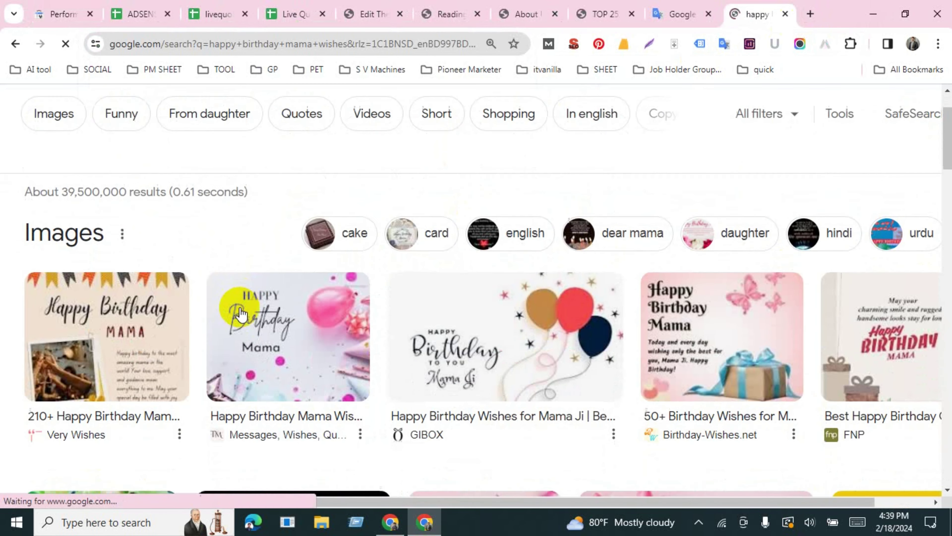
scroll(256, 302, "down", 3)
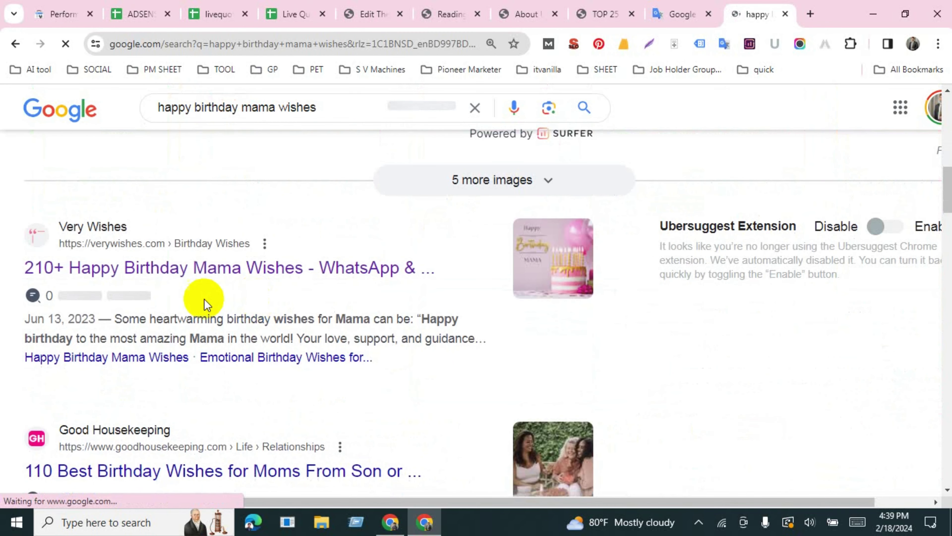
scroll(202, 298, "down", 4)
scroll(199, 306, "down", 10)
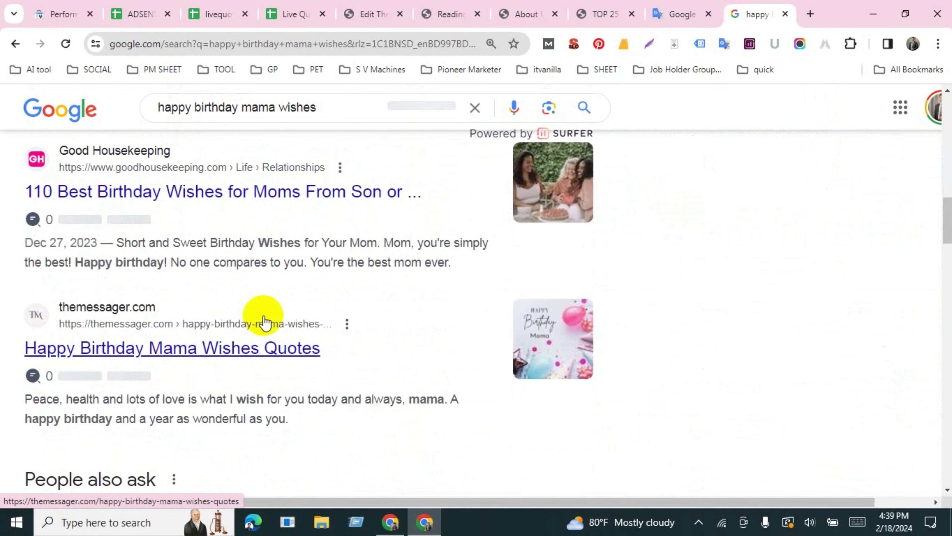
scroll(273, 310, "down", 6)
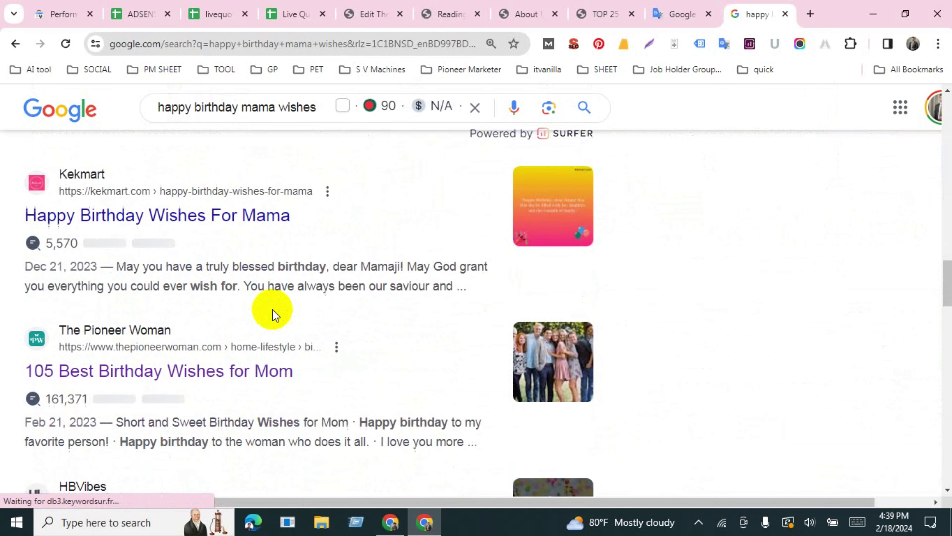
scroll(272, 311, "down", 7)
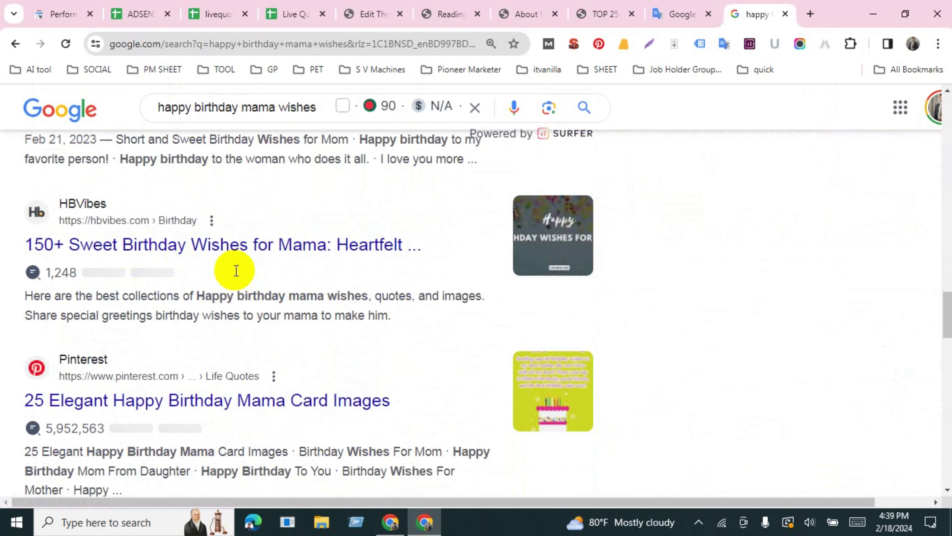
scroll(234, 268, "down", 9)
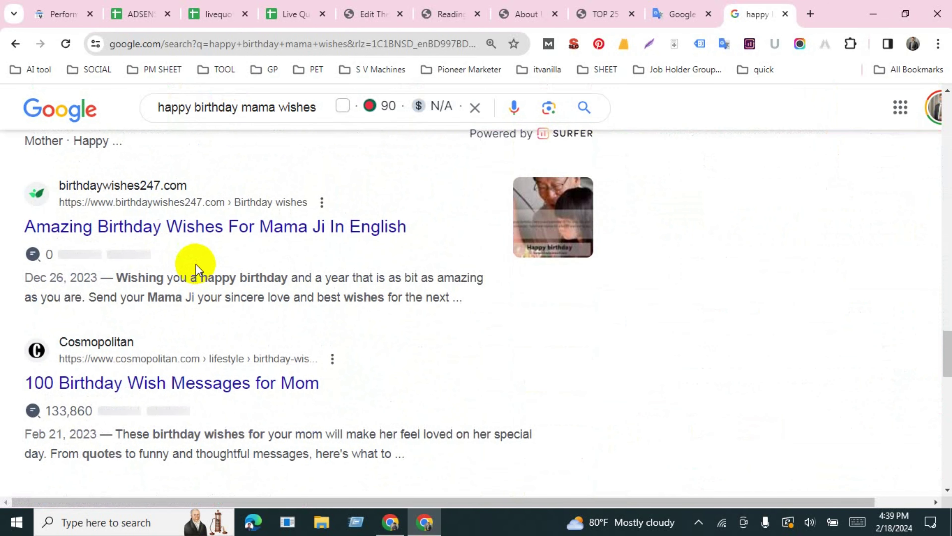
scroll(194, 267, "down", 4)
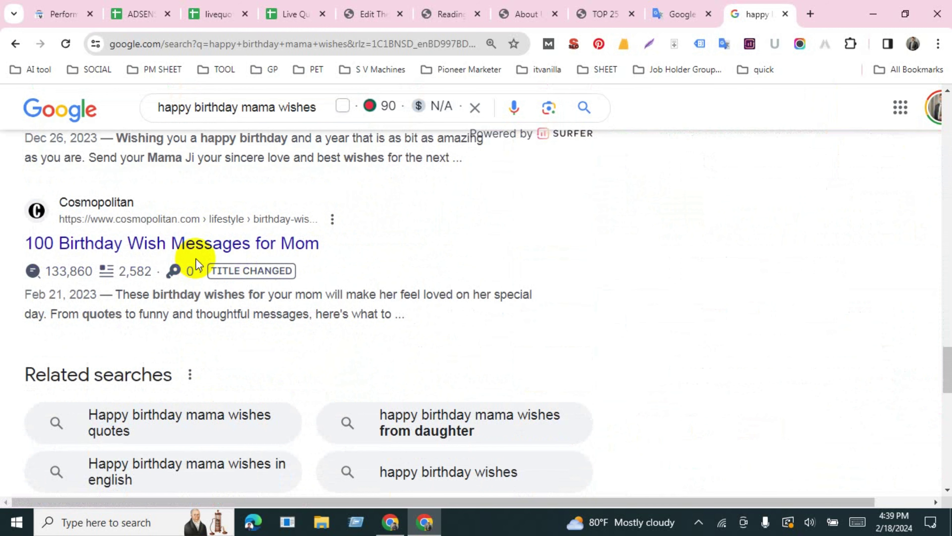
Highlight every match of 'happy birthday mama wishes' on the results page
key("ctrl+f")
key("ctrl+v")
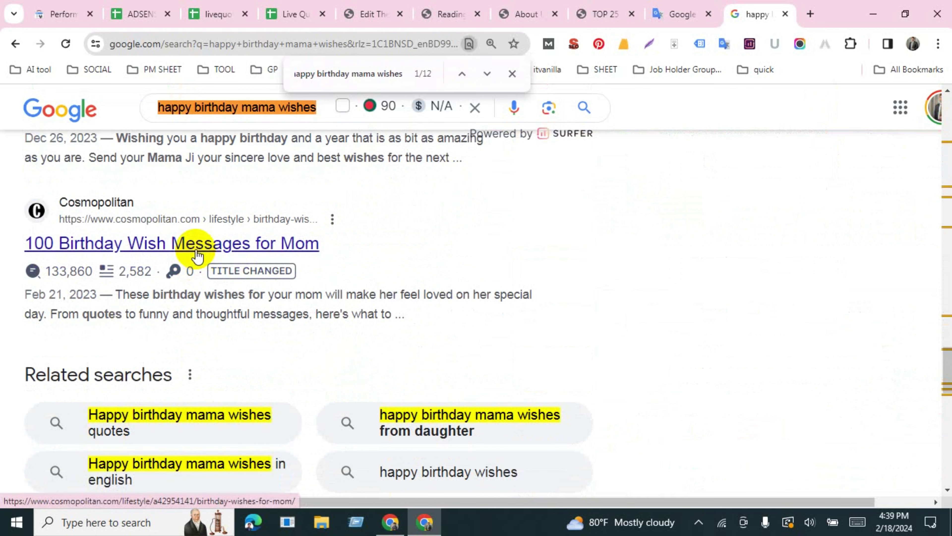
scroll(197, 256, "up", 14)
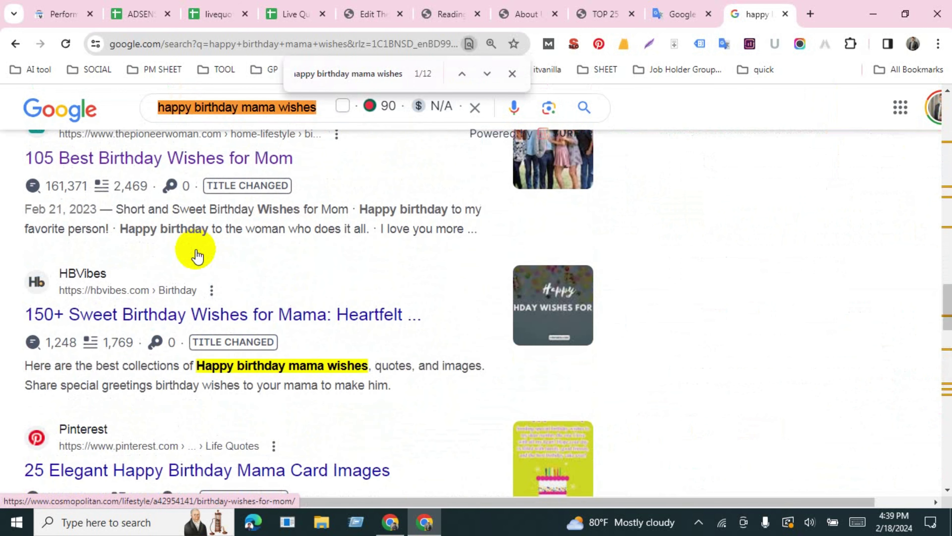
scroll(197, 253, "up", 4)
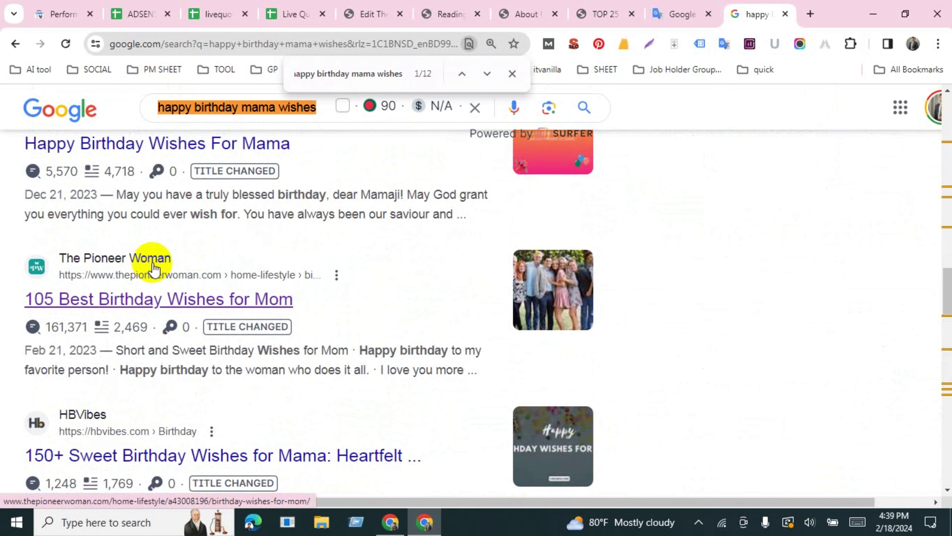
scroll(154, 266, "up", 6)
scroll(152, 267, "up", 13)
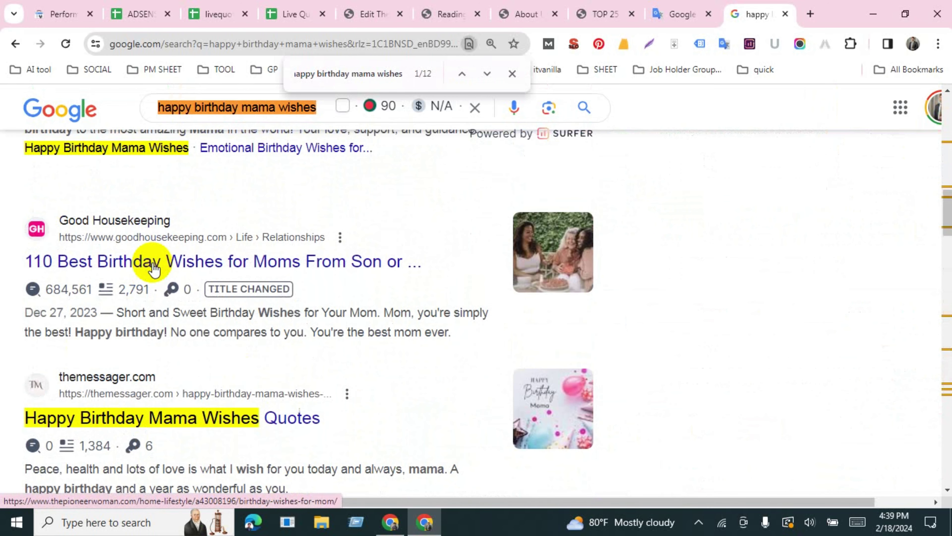
scroll(142, 253, "up", 7)
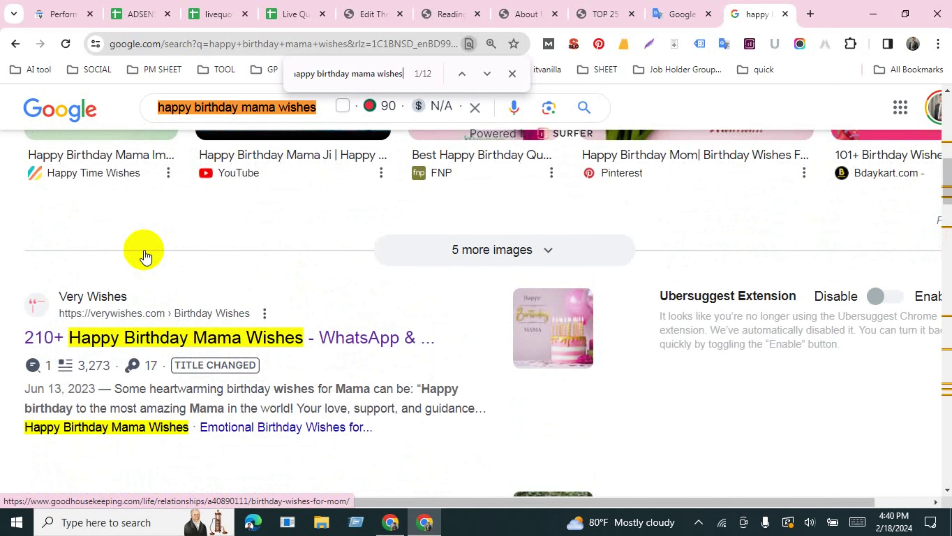
scroll(191, 315, "up", 10)
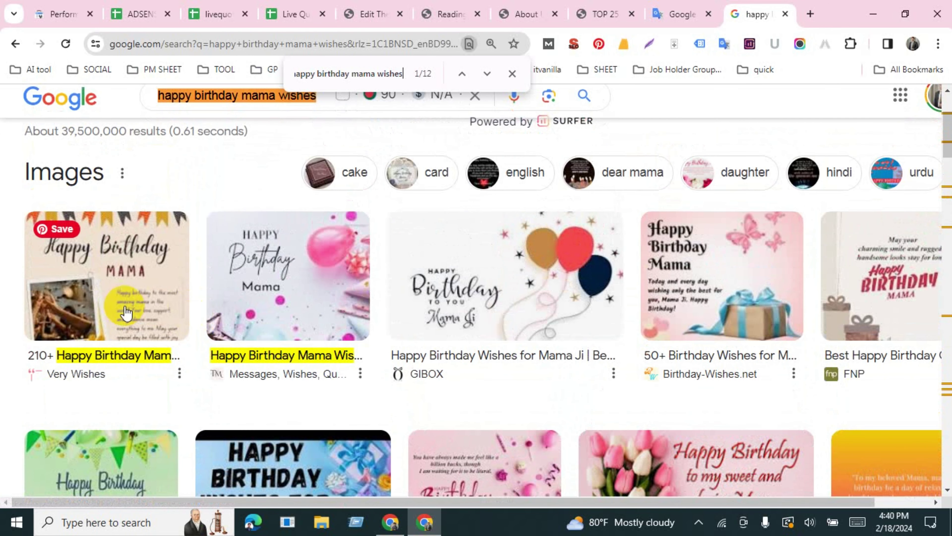
Preview the Very Wishes and The Messager ranking pages, then close both
left_click(69, 358)
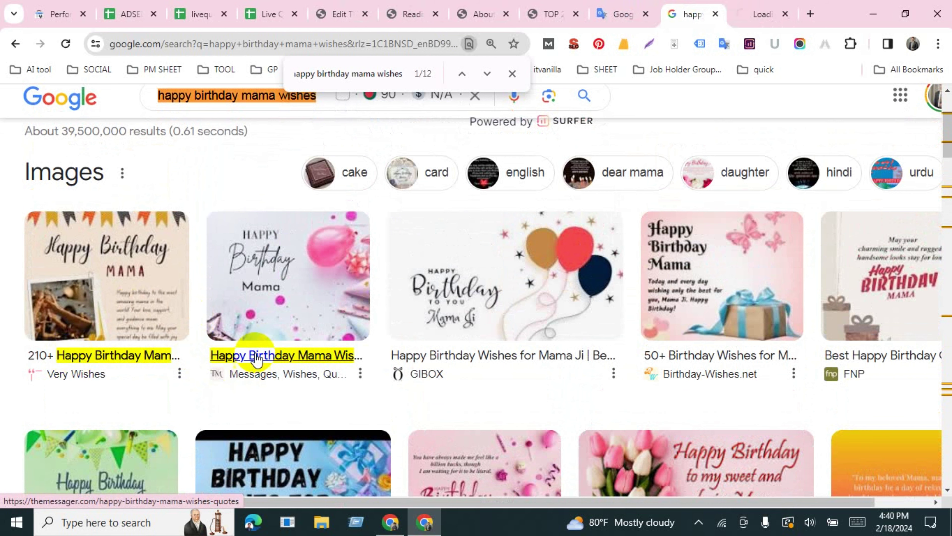
middle_click(244, 354)
left_click(697, 14)
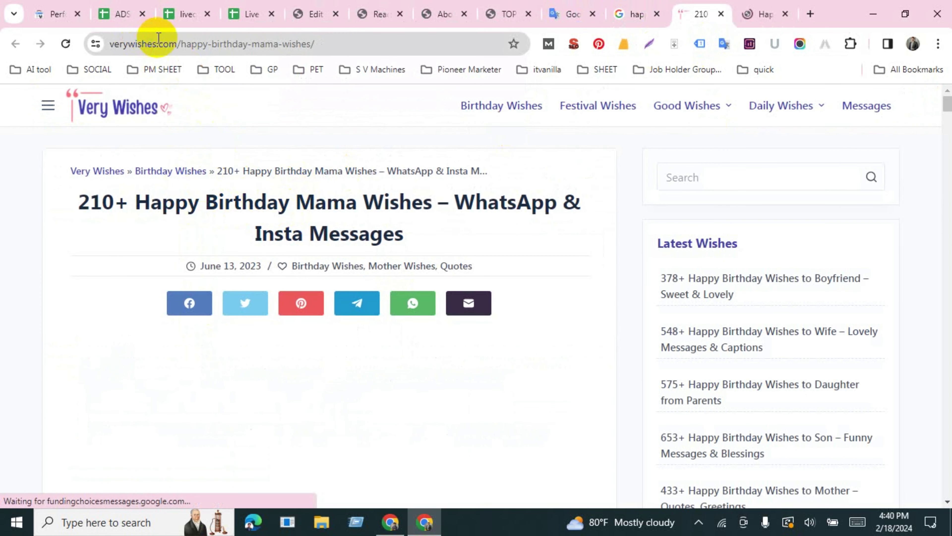
left_click(750, 14)
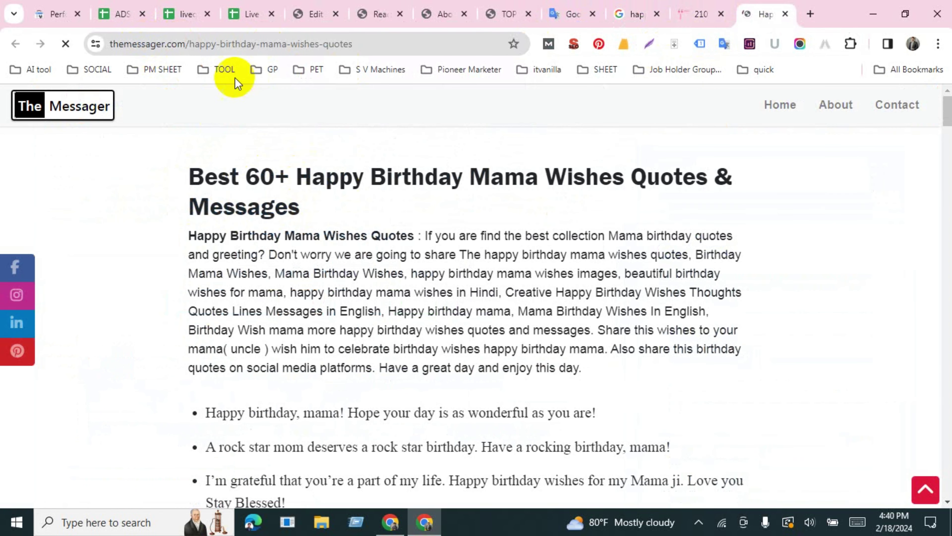
left_click(719, 14)
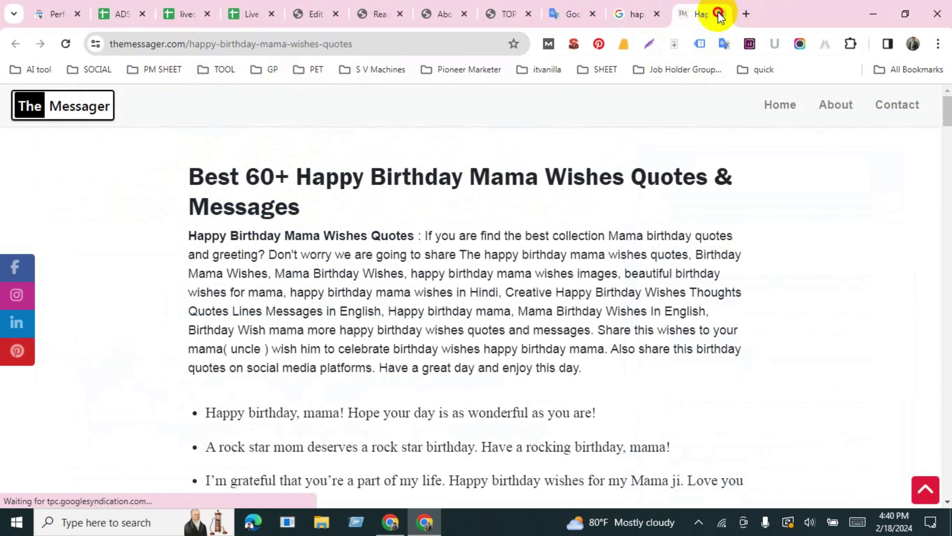
left_click(717, 13)
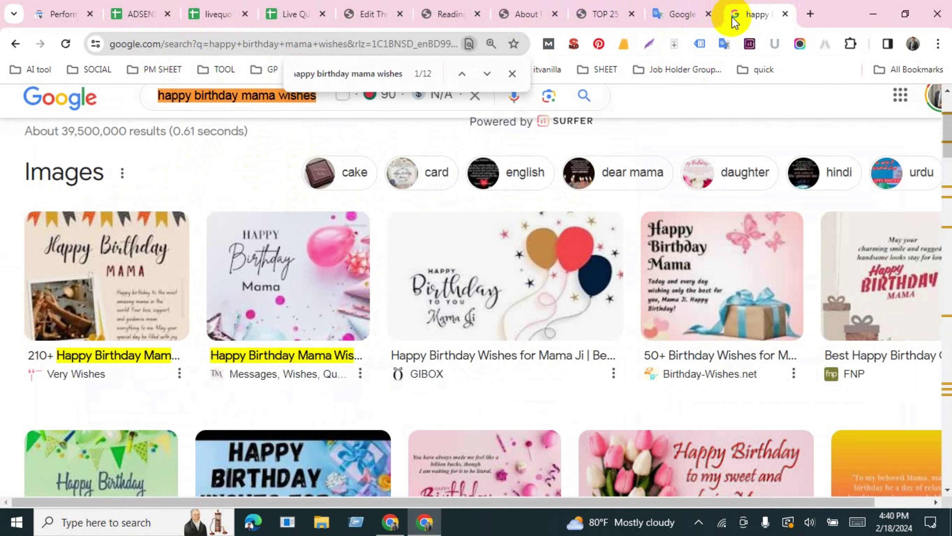
Copy the next Search Console query 'grandson birthday wishes' and search Google for it
left_click(37, 13)
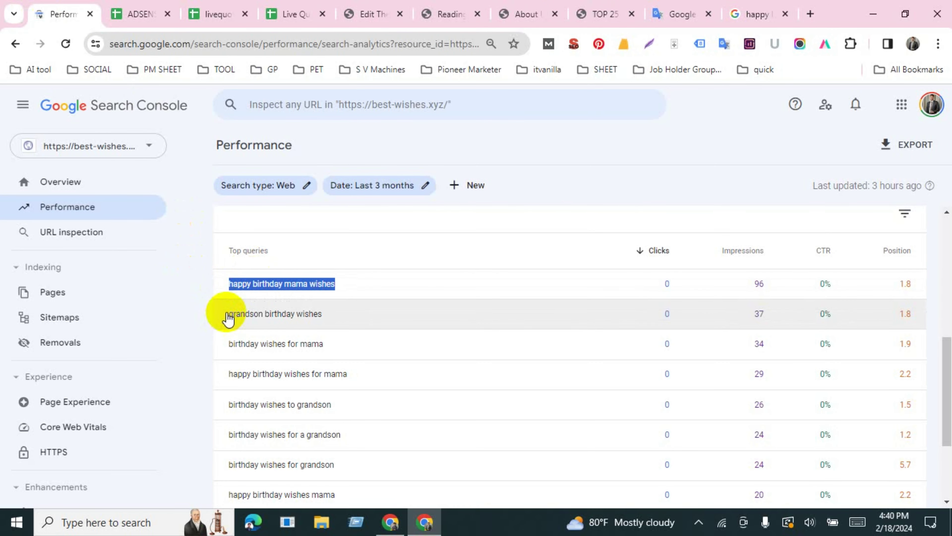
left_click_drag(222, 315, 436, 326)
key("ctrl+c")
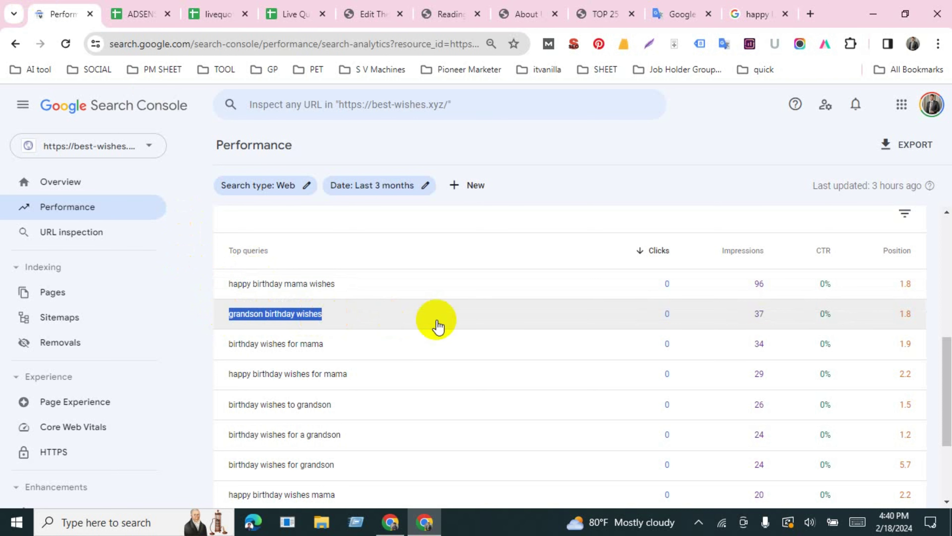
left_click(761, 14)
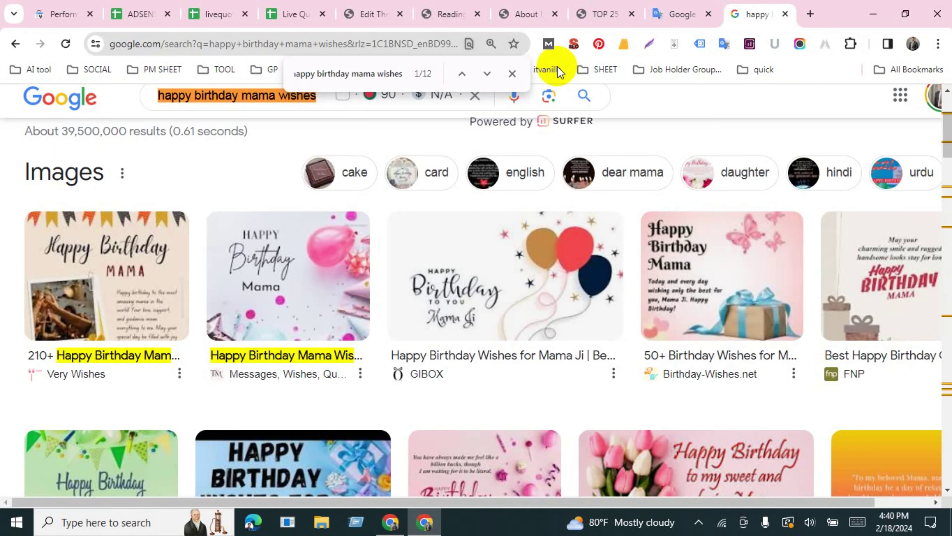
triple_click(237, 98)
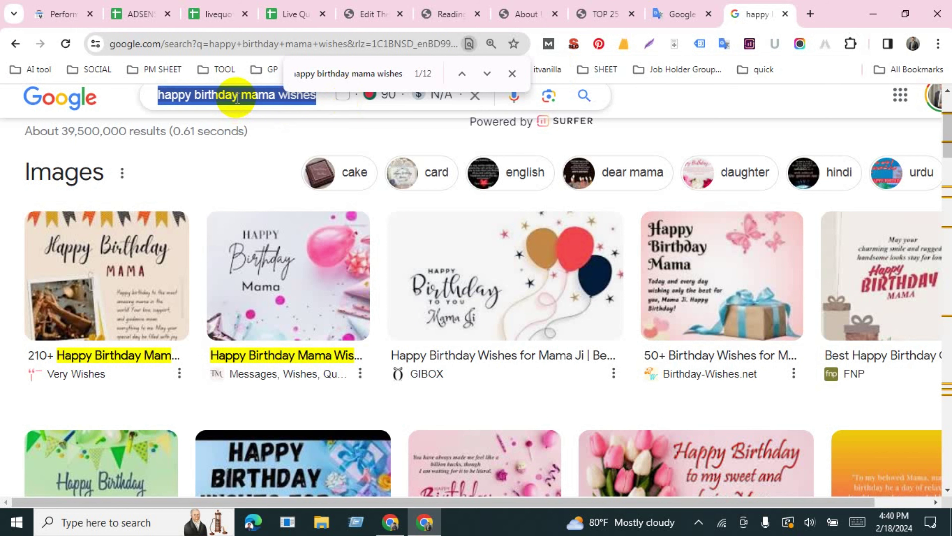
key("ctrl+v")
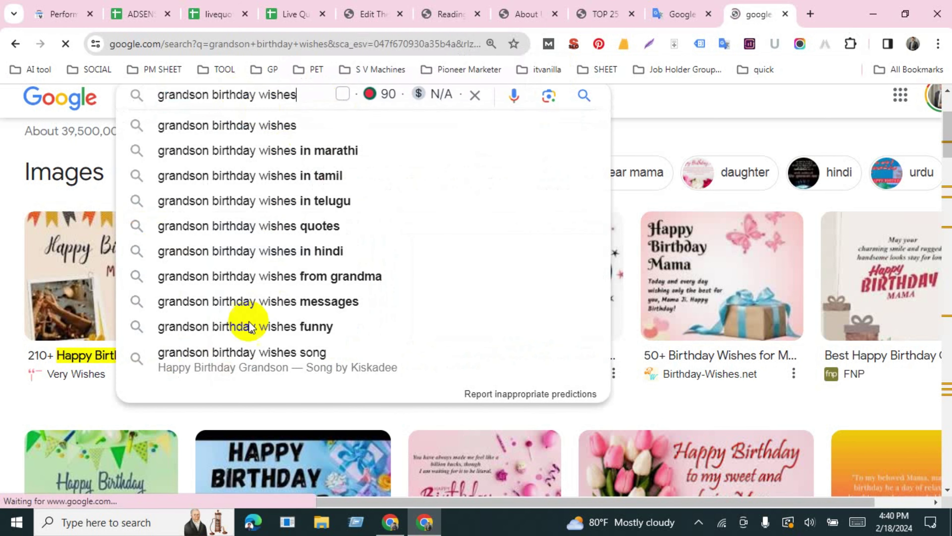
key("Return")
Scroll through the 'grandson birthday wishes' results and load more results
scroll(231, 340, "down", 5)
scroll(178, 283, "down", 8)
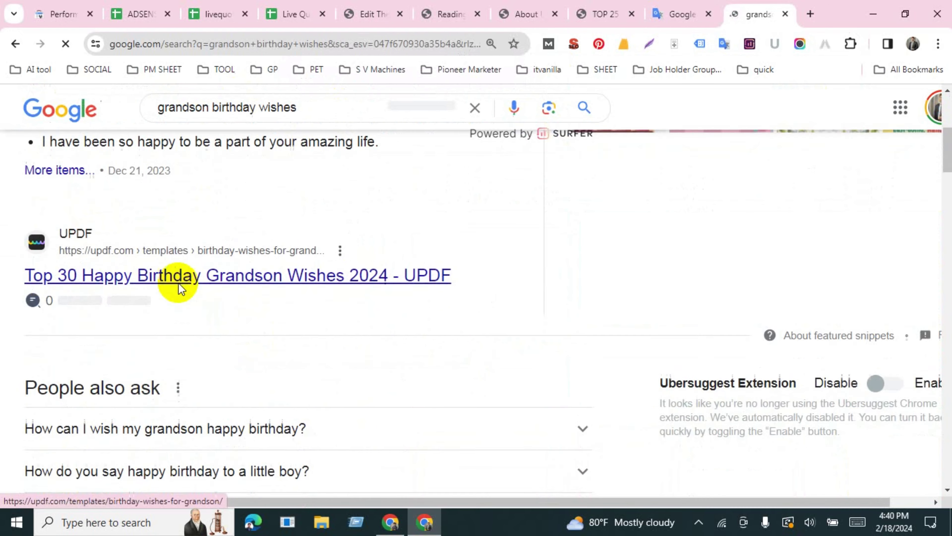
scroll(198, 342, "down", 5)
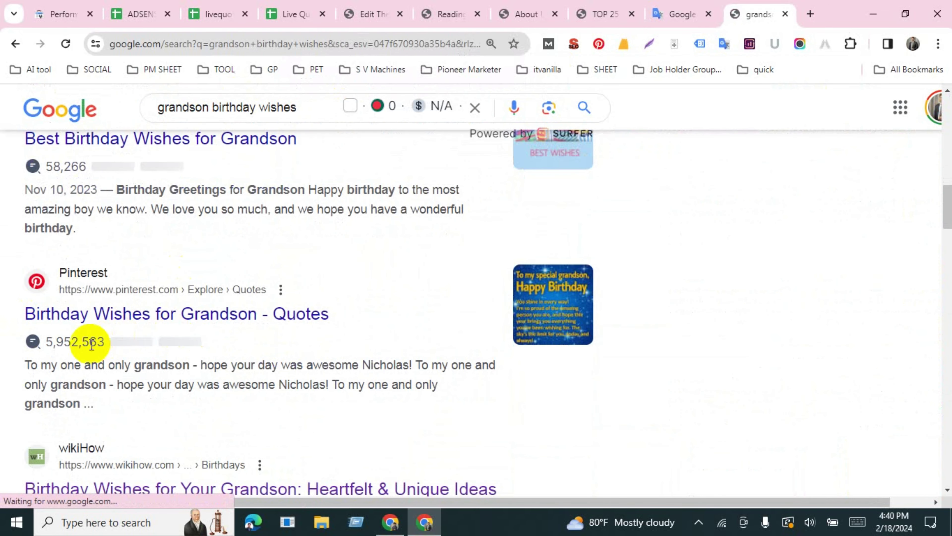
scroll(223, 313, "down", 3)
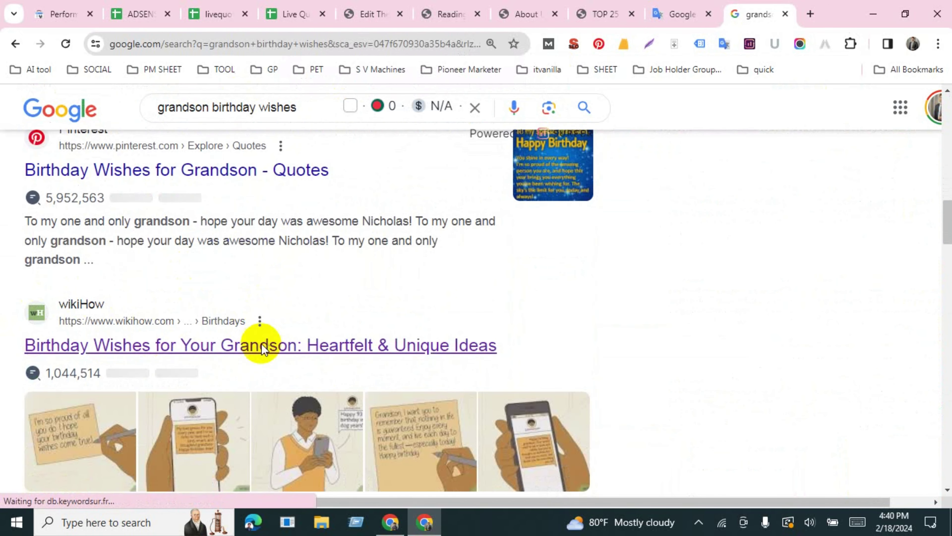
scroll(166, 357, "down", 10)
scroll(139, 364, "down", 8)
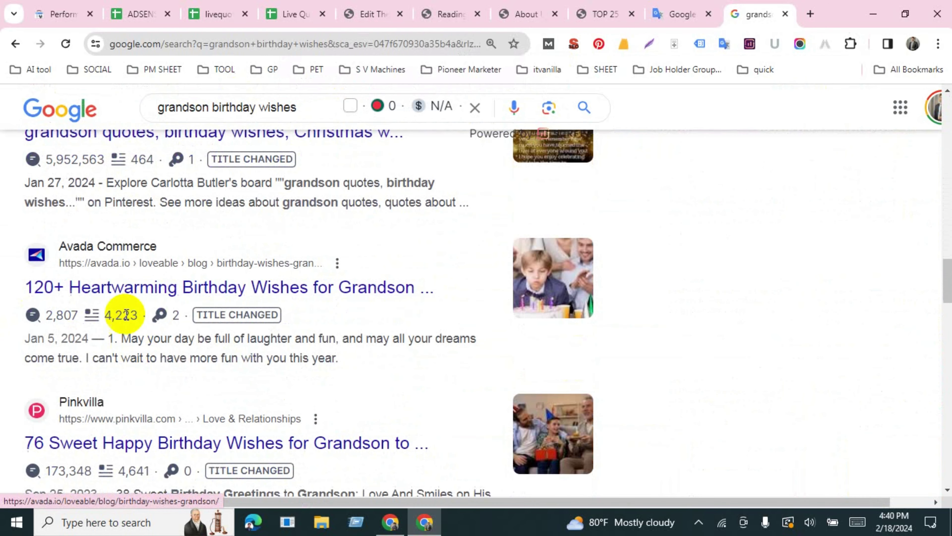
scroll(183, 256, "down", 11)
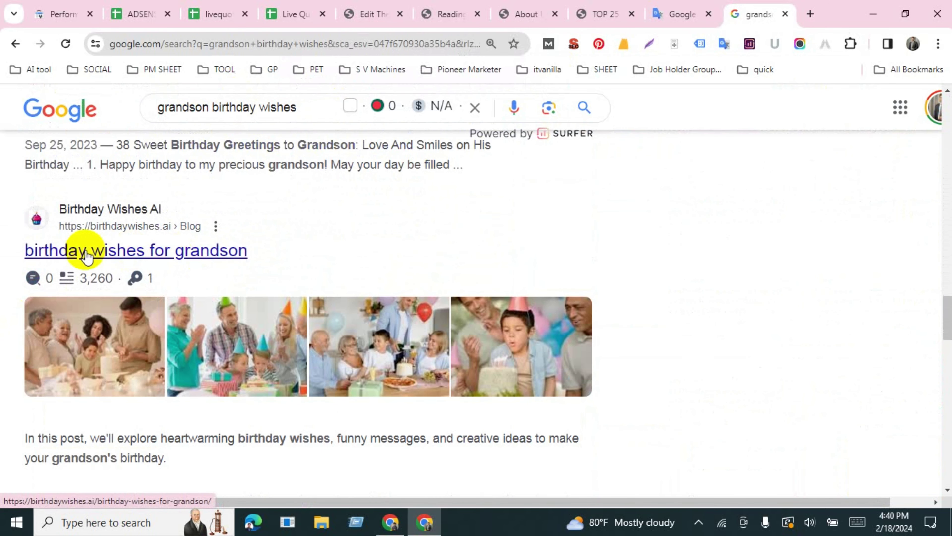
scroll(188, 255, "down", 5)
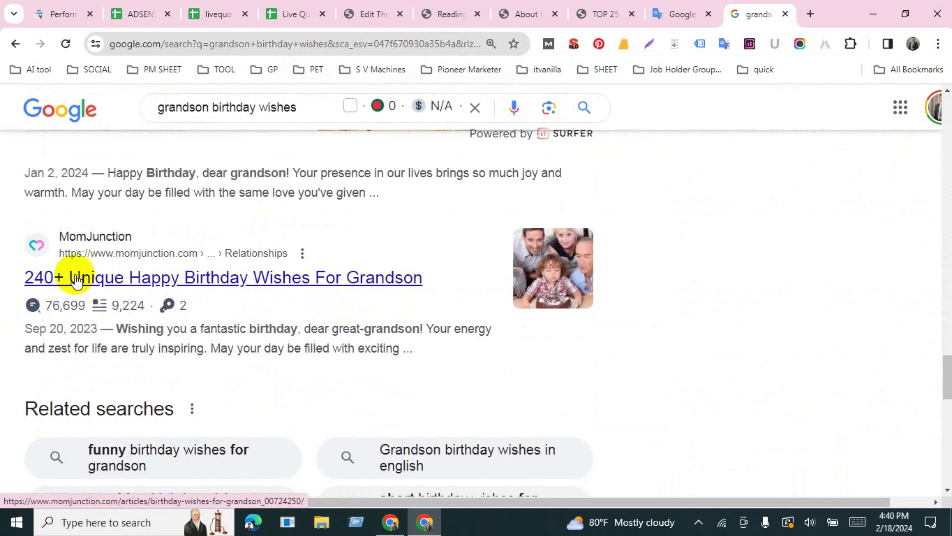
scroll(395, 272, "down", 8)
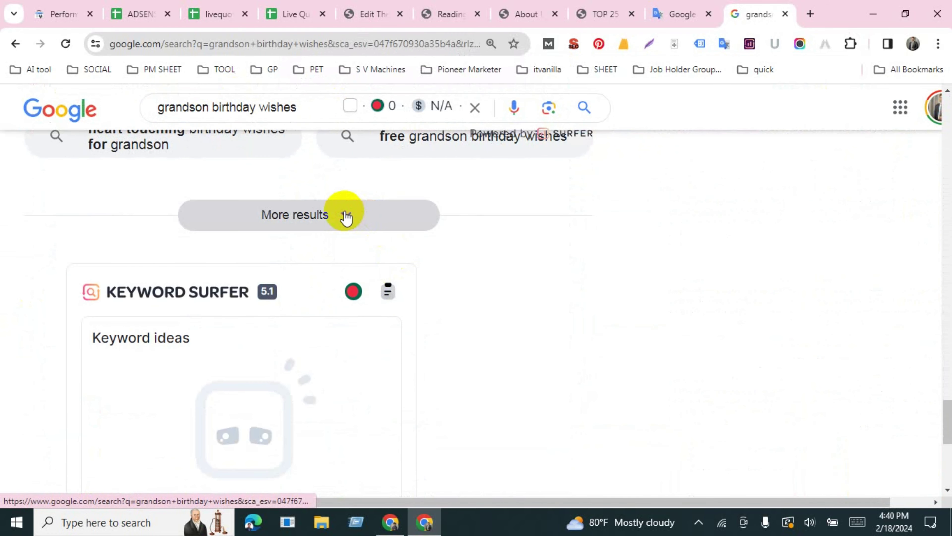
left_click(340, 214)
scroll(204, 275, "down", 5)
scroll(204, 275, "down", 3)
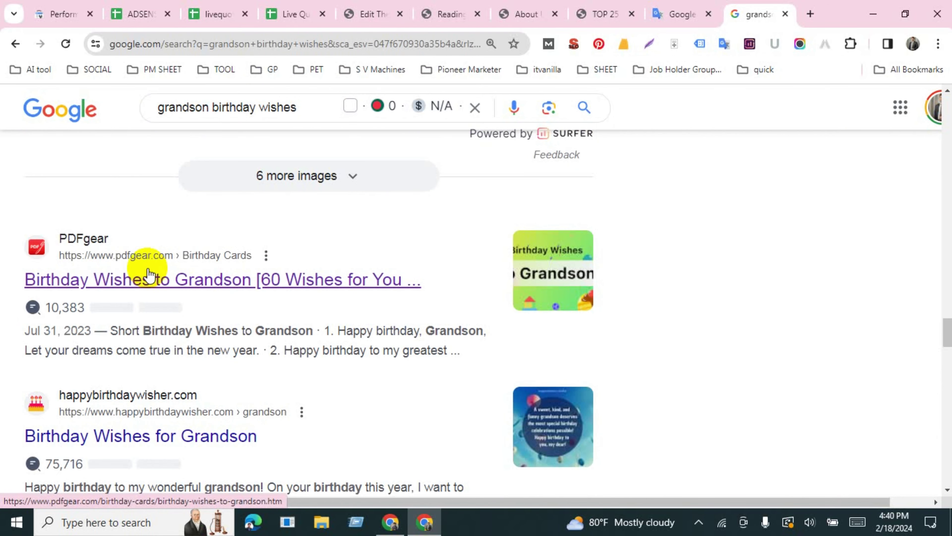
scroll(251, 277, "down", 4)
scroll(330, 282, "down", 4)
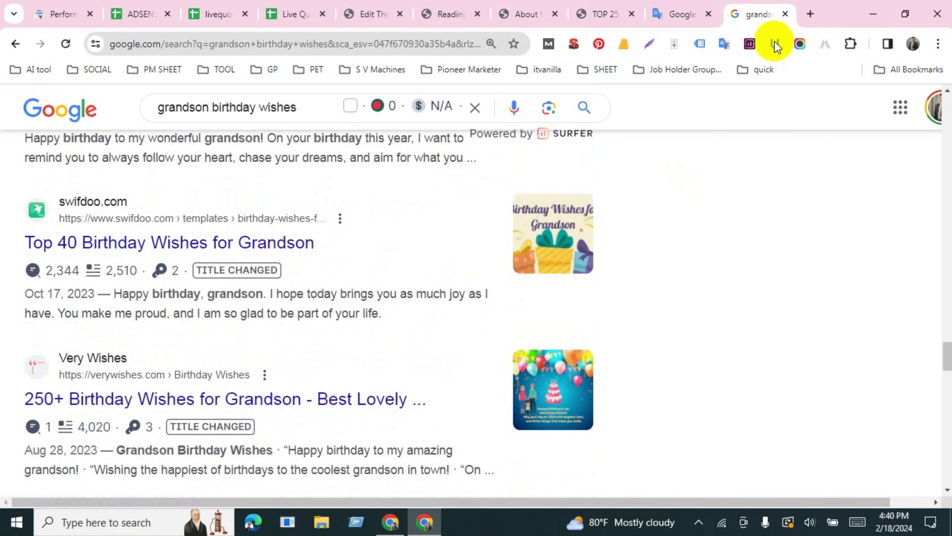
left_click(157, 19)
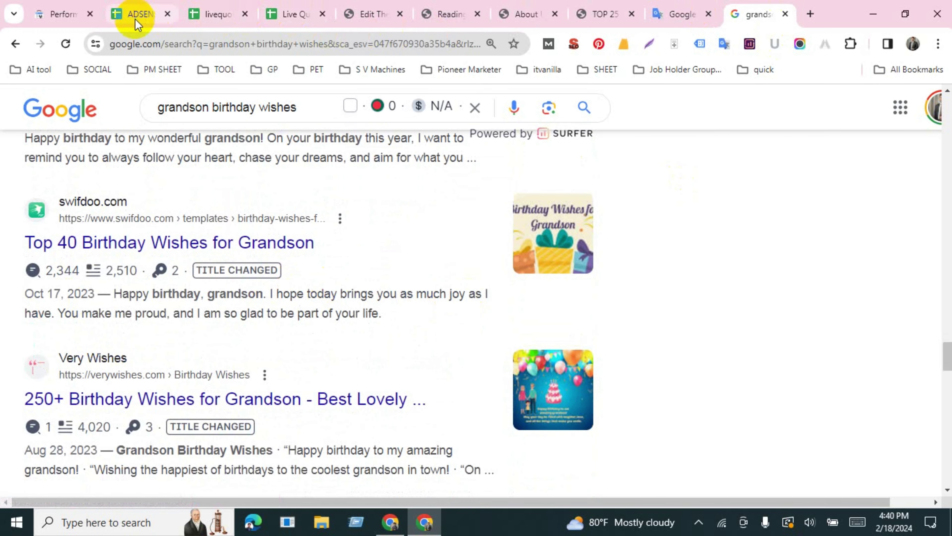
Copy the best-wishes.xyz URL from cell A12 and load the site in a new tab
left_click(106, 405)
key("ctrl+c")
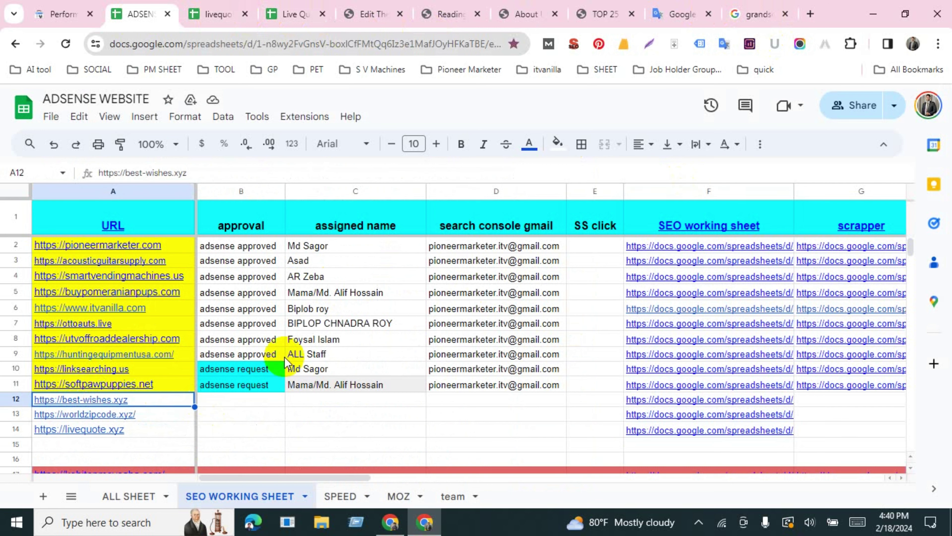
left_click(811, 14)
key("ctrl+v")
key("Return")
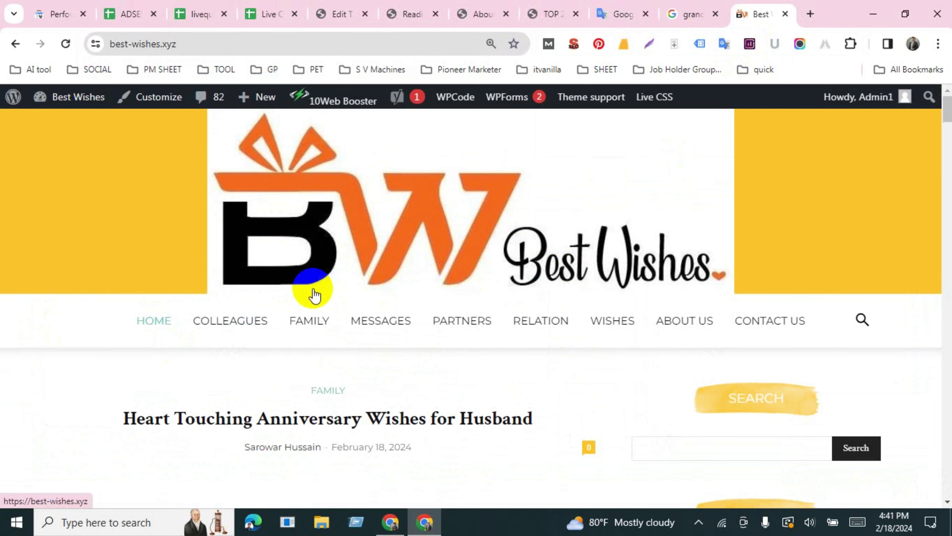
scroll(315, 294, "down", 5)
scroll(349, 288, "up", 5)
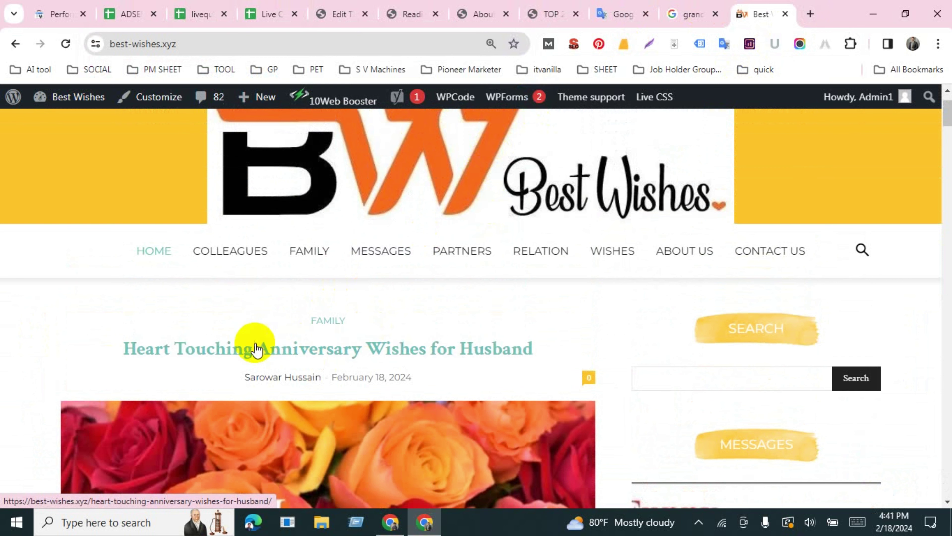
Open the 'Heart Touching Anniversary Wishes for Husband' post and copy its web address
left_click(247, 352)
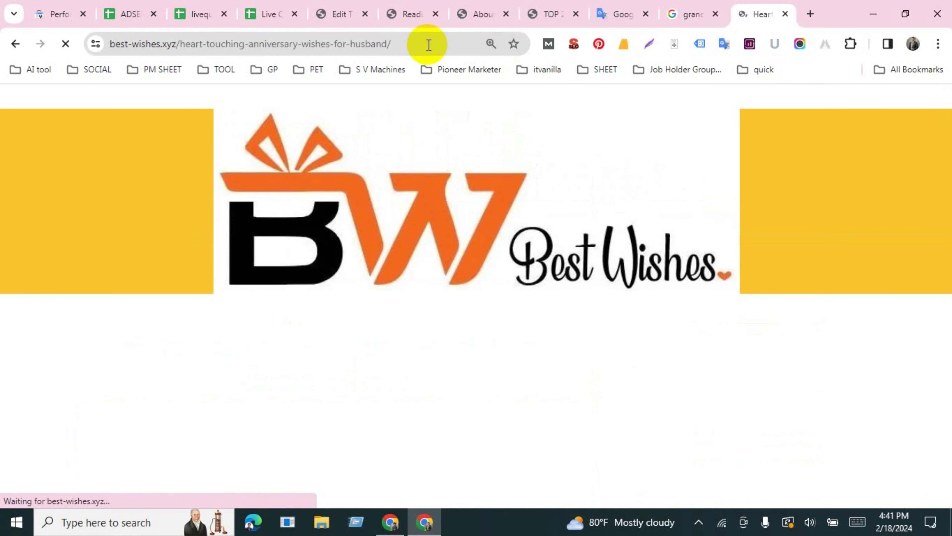
left_click(416, 44)
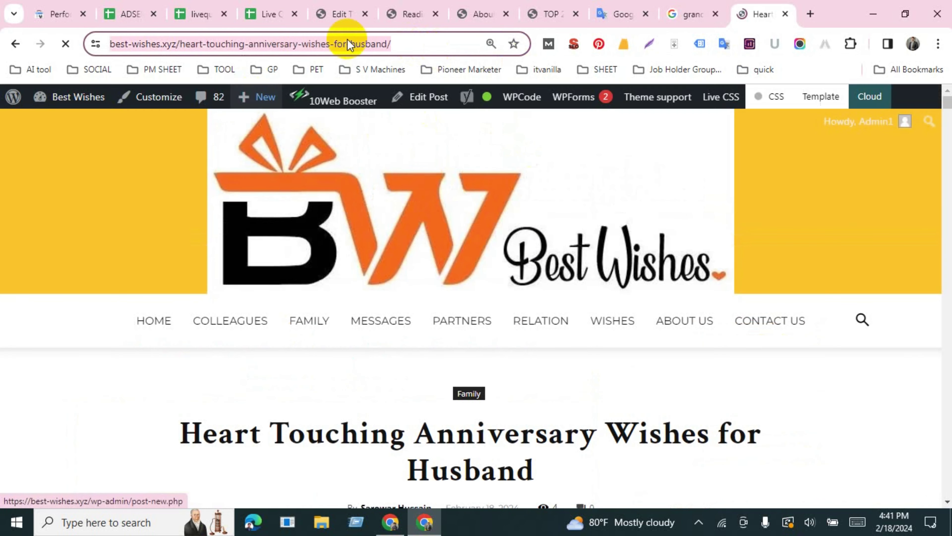
scroll(340, 366, "down", 10)
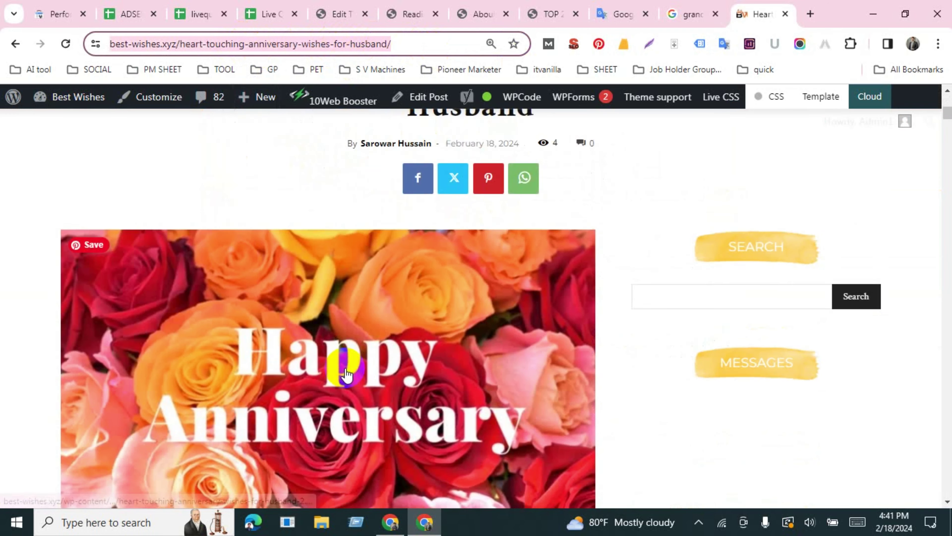
scroll(356, 334, "up", 8)
scroll(359, 341, "up", 2)
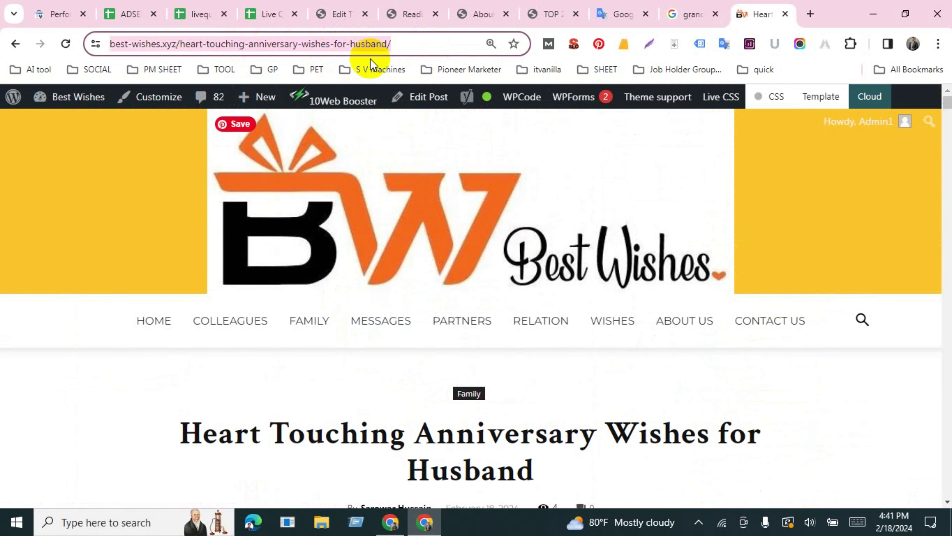
right_click(364, 44)
left_click(406, 169)
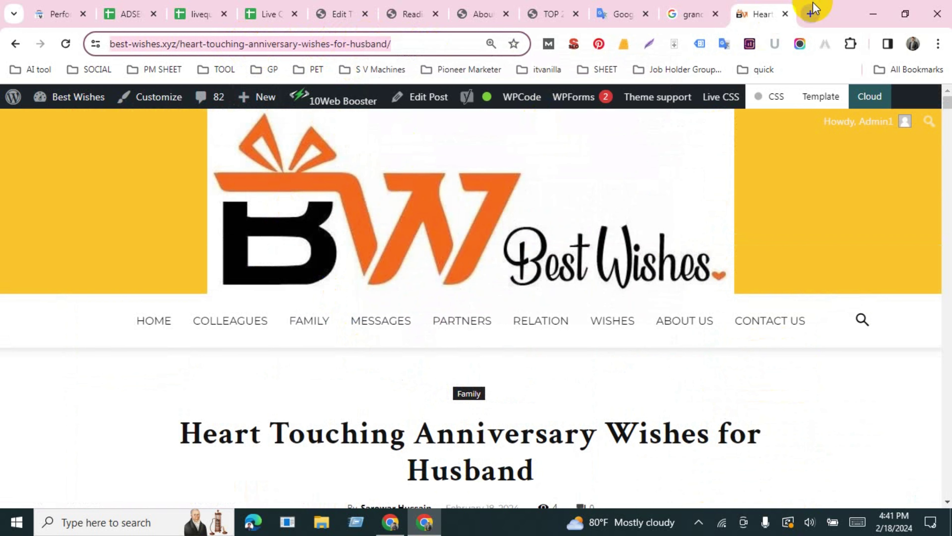
left_click(811, 14)
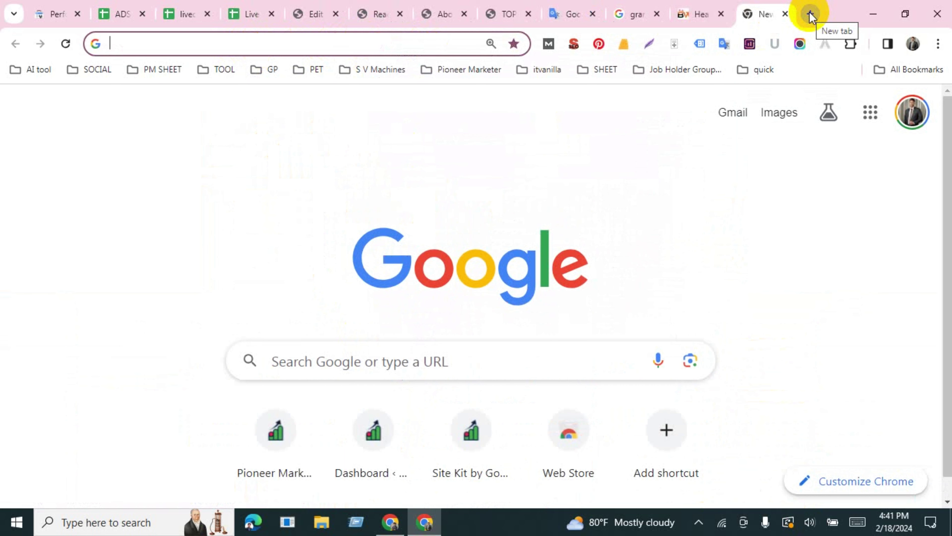
Run a site: search for the anniversary post URL, which returns no indexed match
type("site:")
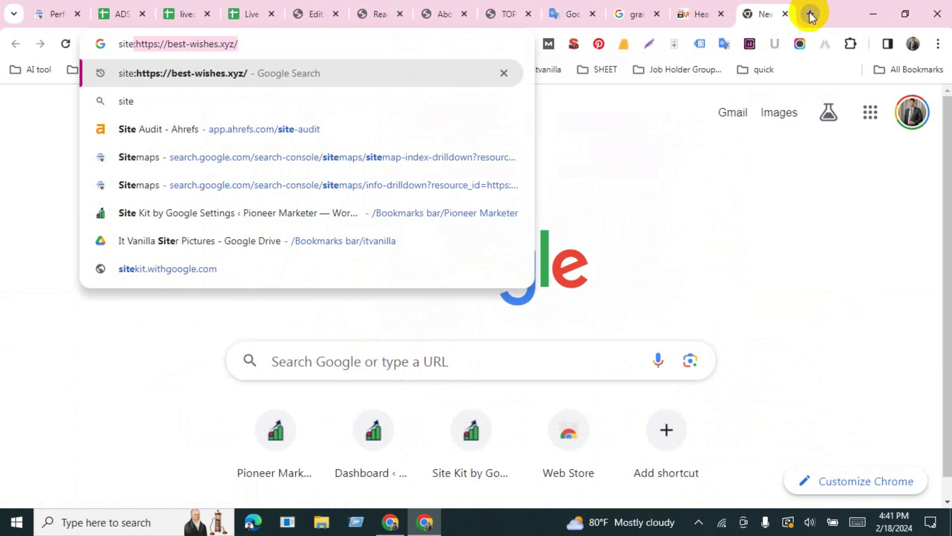
key("ctrl+v")
key("Return")
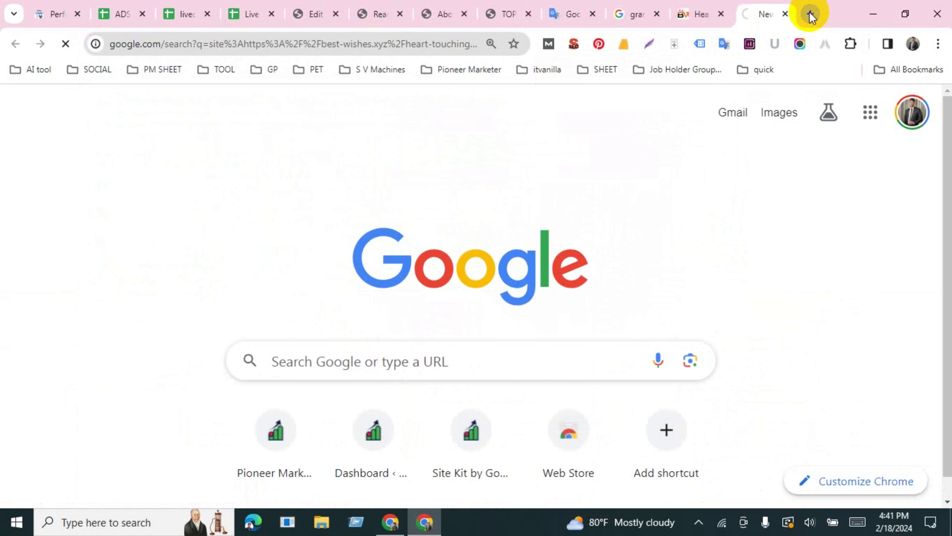
scroll(187, 297, "down", 3)
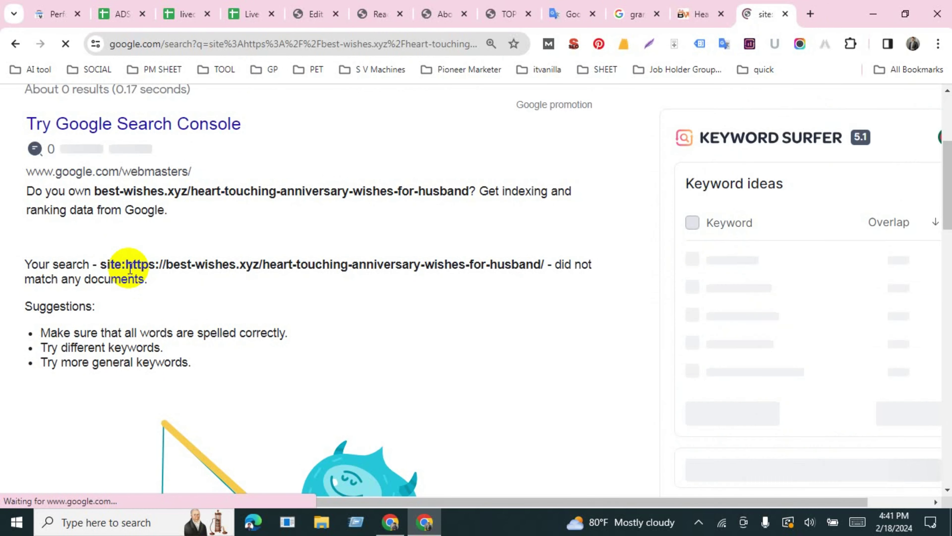
left_click_drag(106, 259, 574, 264)
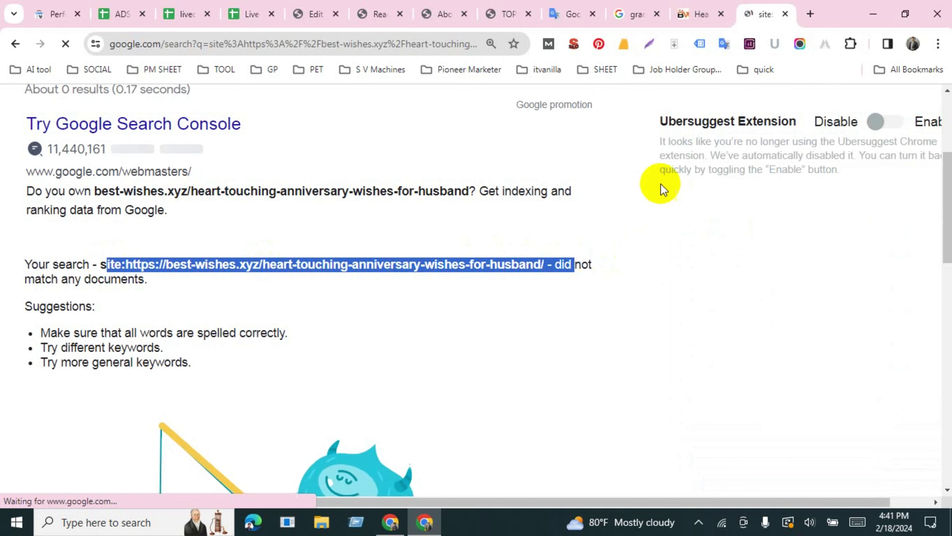
Open the 'Best 125+ Thank You Card Messages' post from the anniversary post page
left_click(695, 15)
scroll(418, 334, "down", 10)
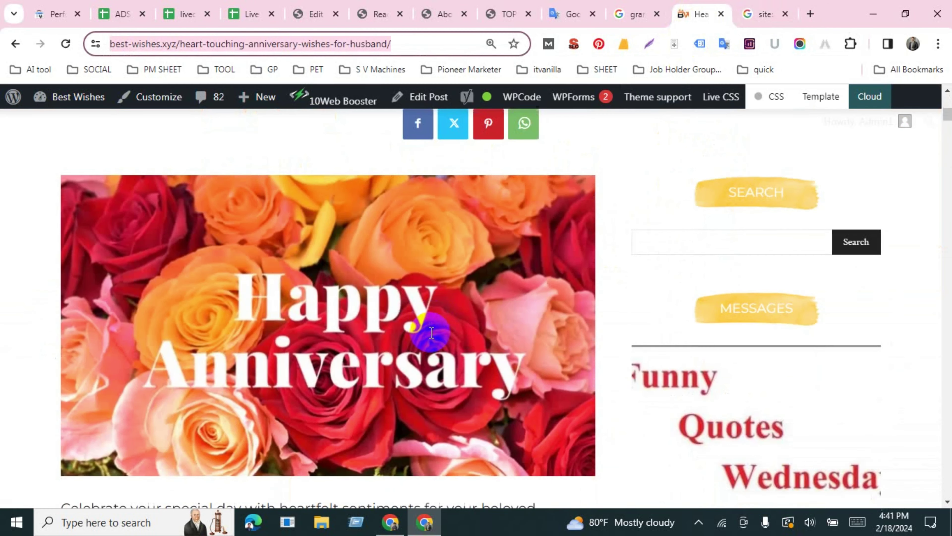
scroll(530, 349, "down", 10)
scroll(788, 398, "down", 9)
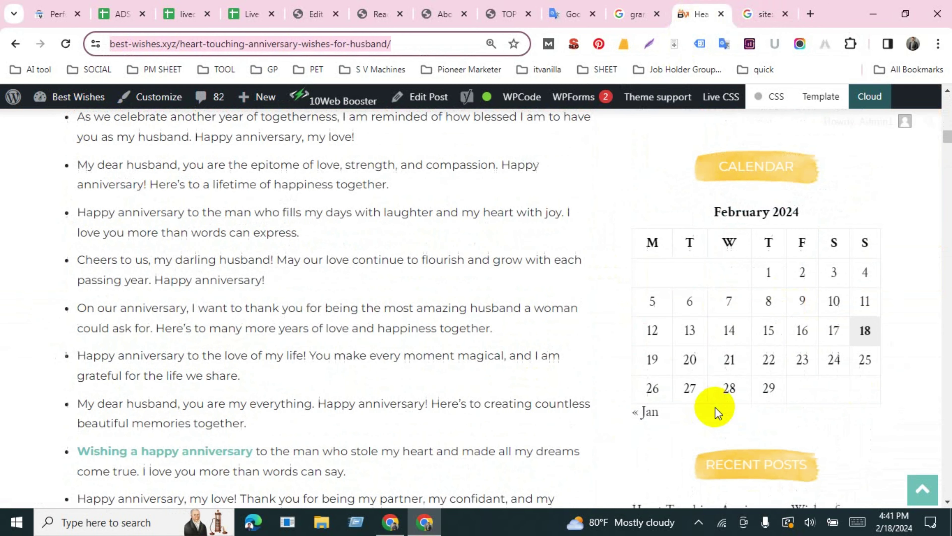
scroll(743, 346, "up", 5)
left_click(757, 283)
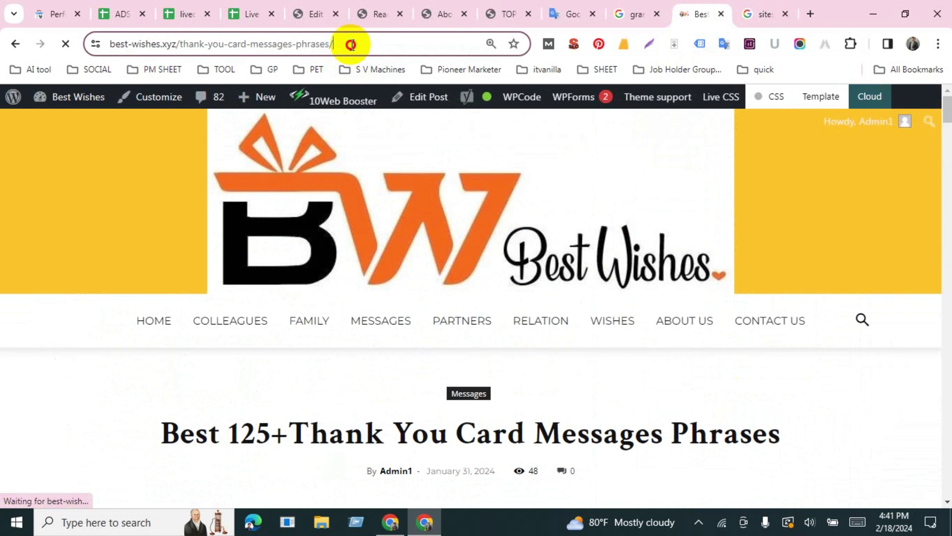
Run a site: search for the Thank You Card Messages post URL, showing it indexed
left_click(765, 15)
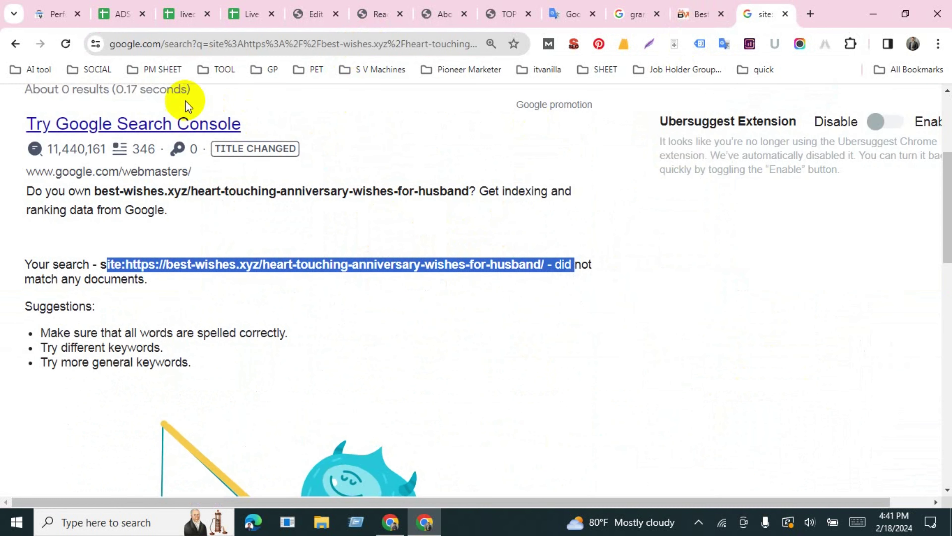
scroll(212, 195, "up", 5)
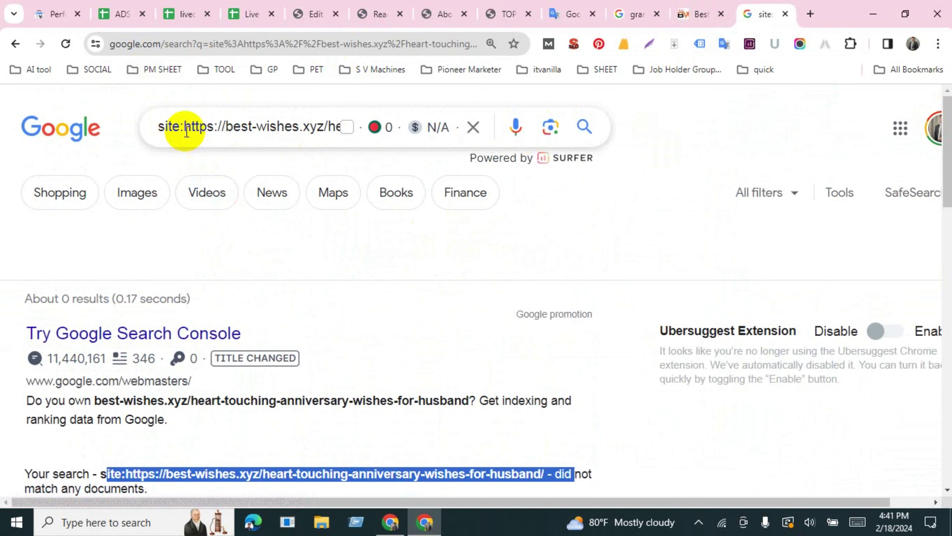
left_click_drag(184, 127, 944, 139)
key("BackSpace")
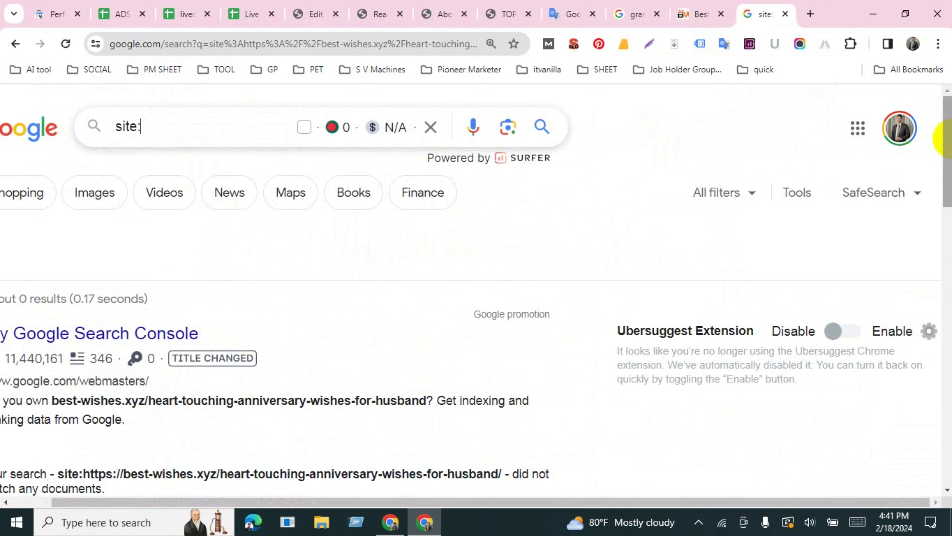
key("ctrl+v")
key("Return")
scroll(246, 359, "down", 5)
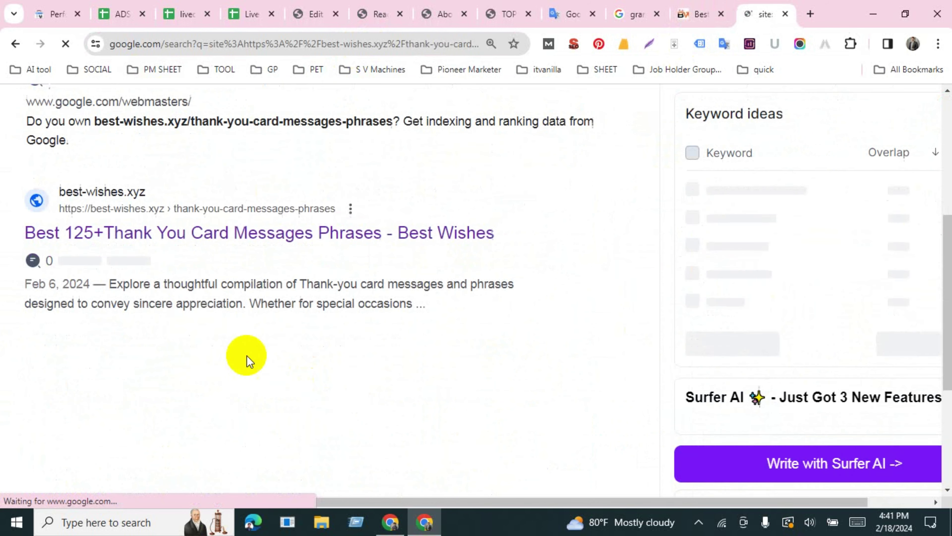
left_click(157, 234)
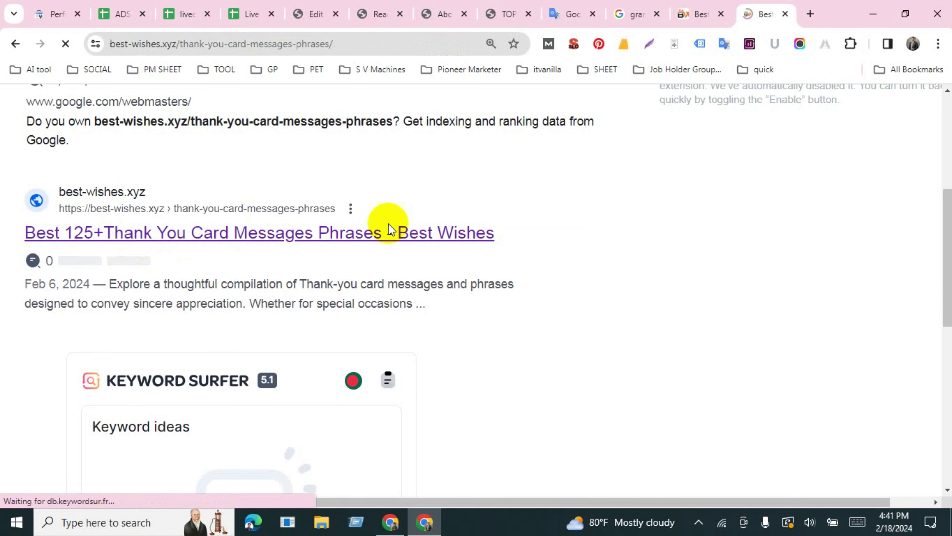
Check the Google ranking of the post title 'Thank You Card Messages Phrases' in FatRank
scroll(361, 342, "down", 5)
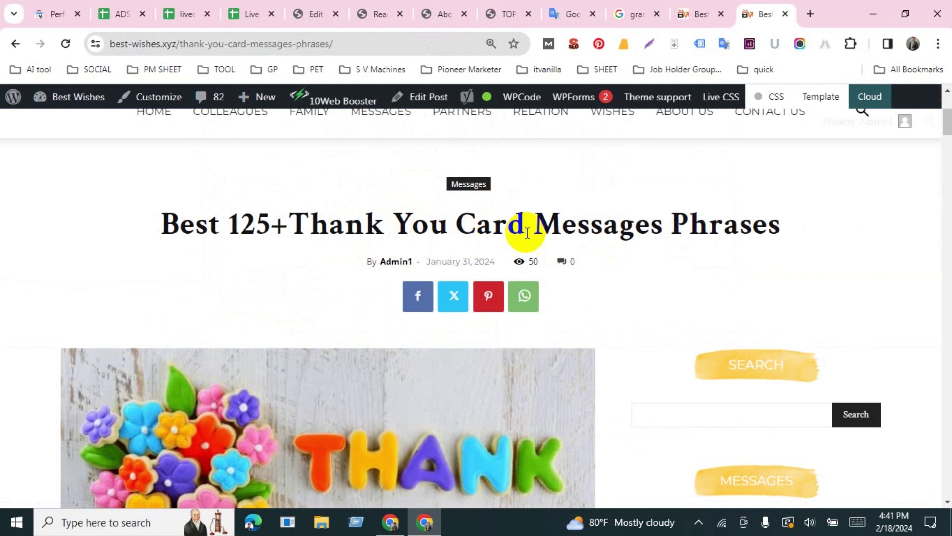
left_click_drag(290, 221, 795, 218)
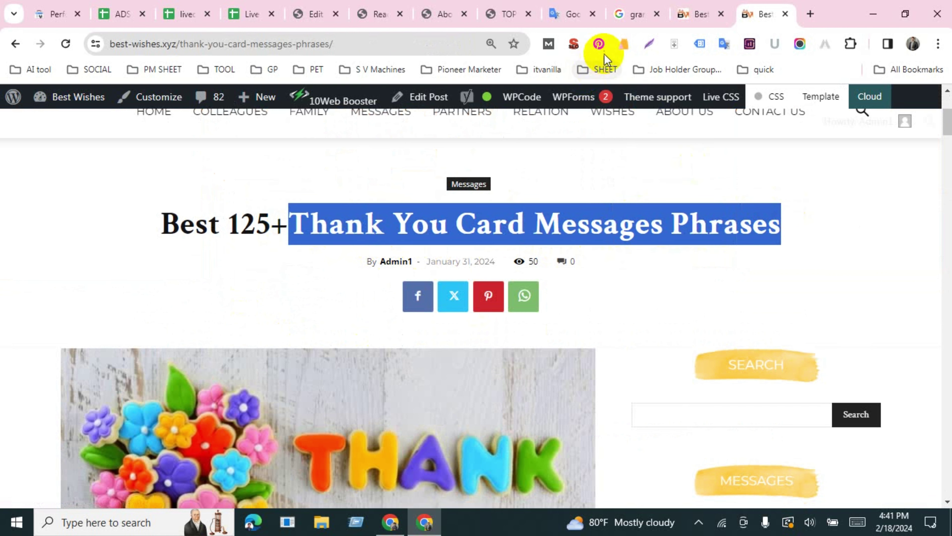
key("alt+shift+f")
key("ctrl+v")
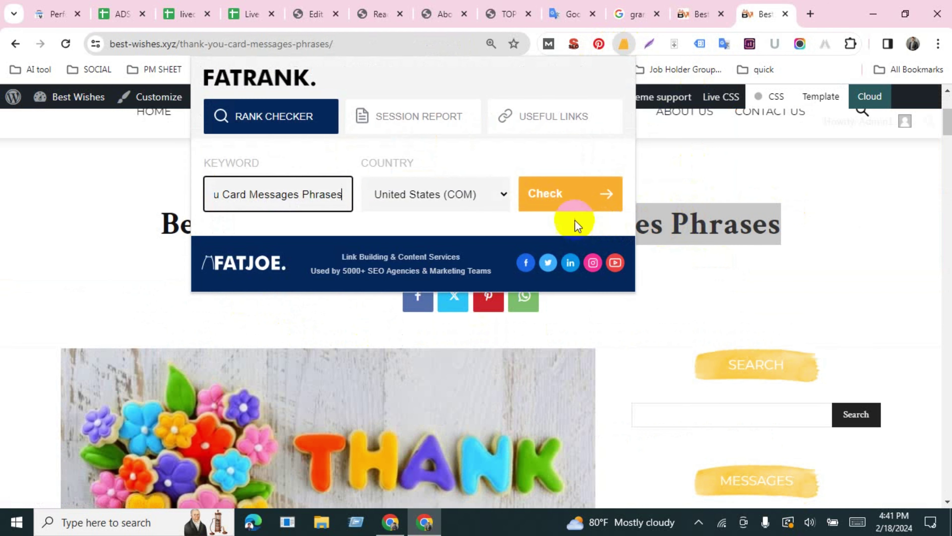
left_click(570, 195)
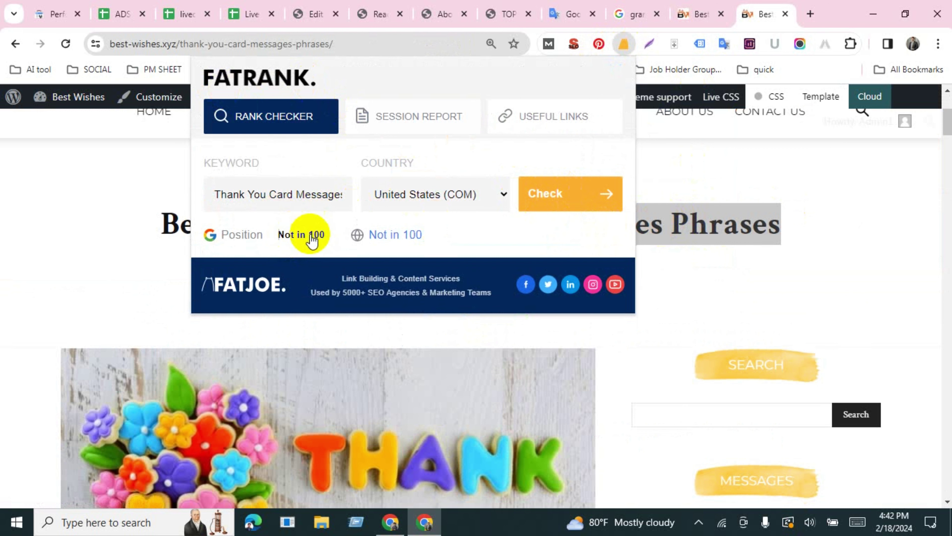
left_click(11, 289)
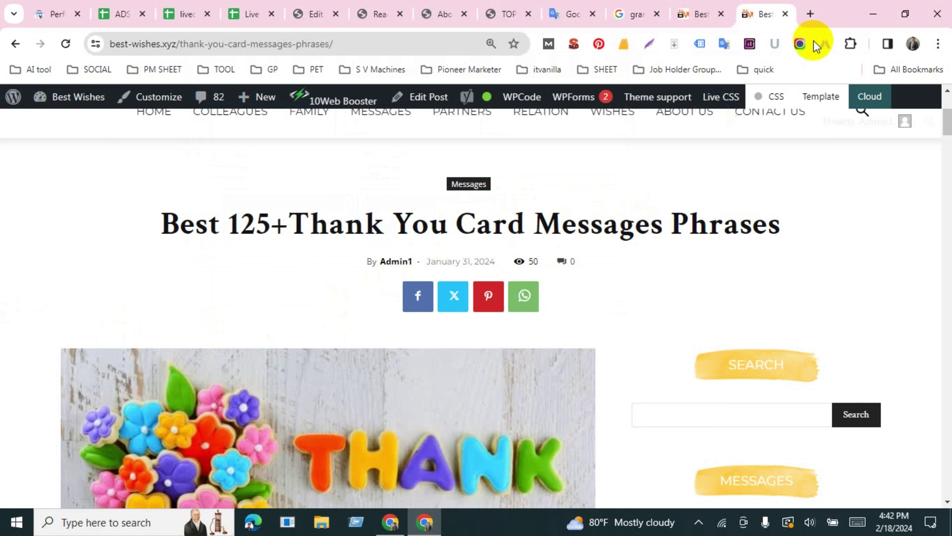
Recopy 'Thank You Card Messages Phrases' and check its United States ranking: Not in 100
mouse_move(633, 18)
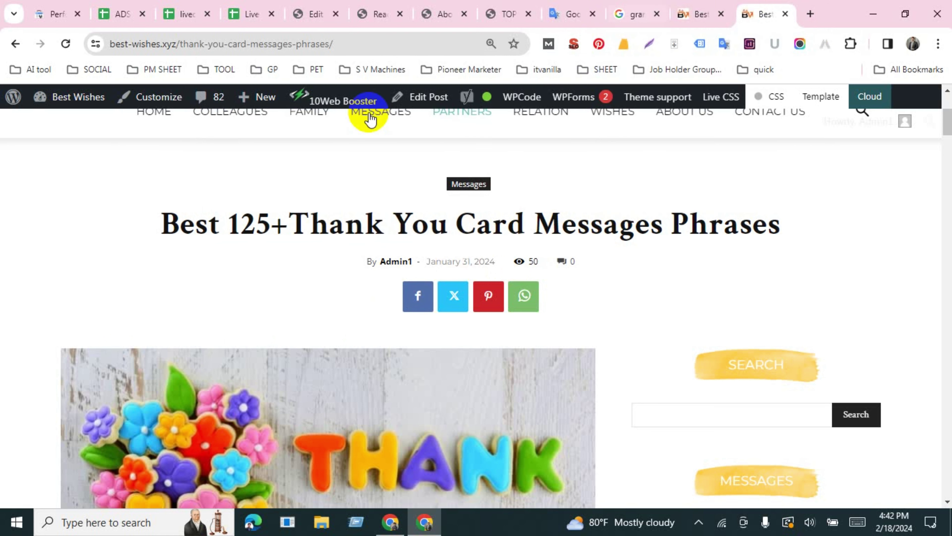
left_click(340, 44)
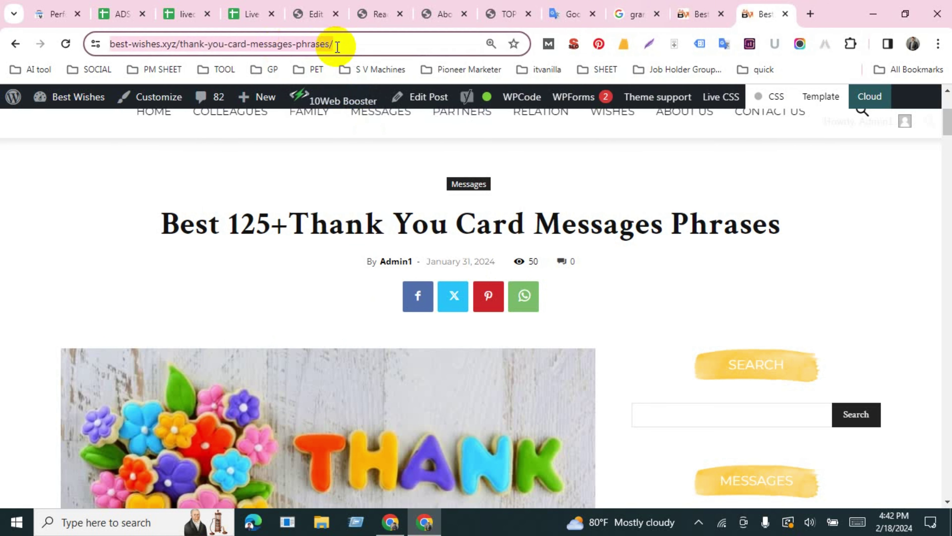
scroll(484, 366, "up", 2)
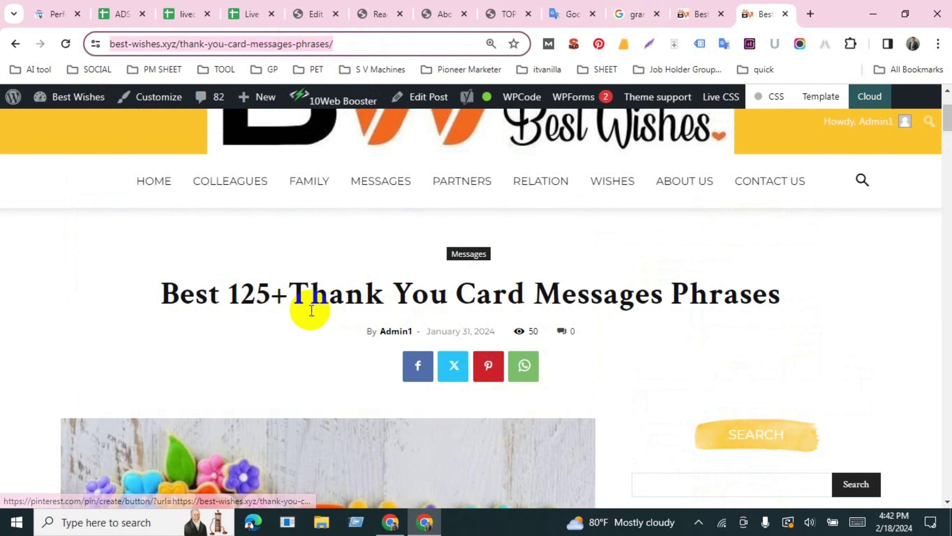
left_click_drag(299, 294, 775, 289)
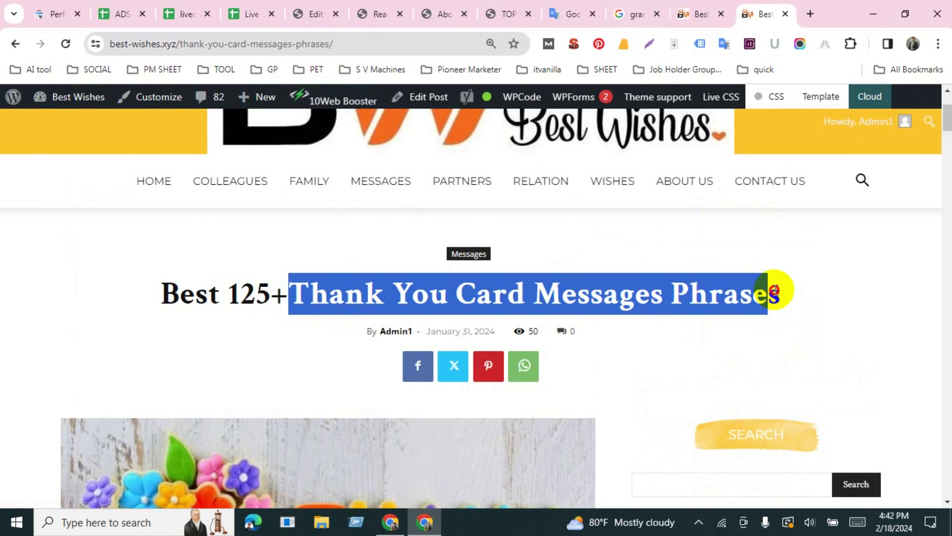
right_click(702, 291)
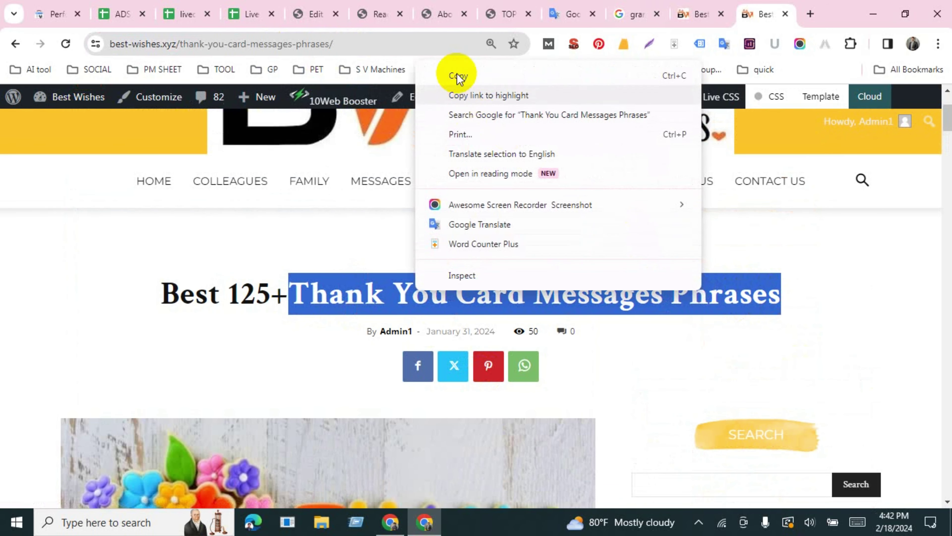
left_click(456, 74)
left_click(622, 45)
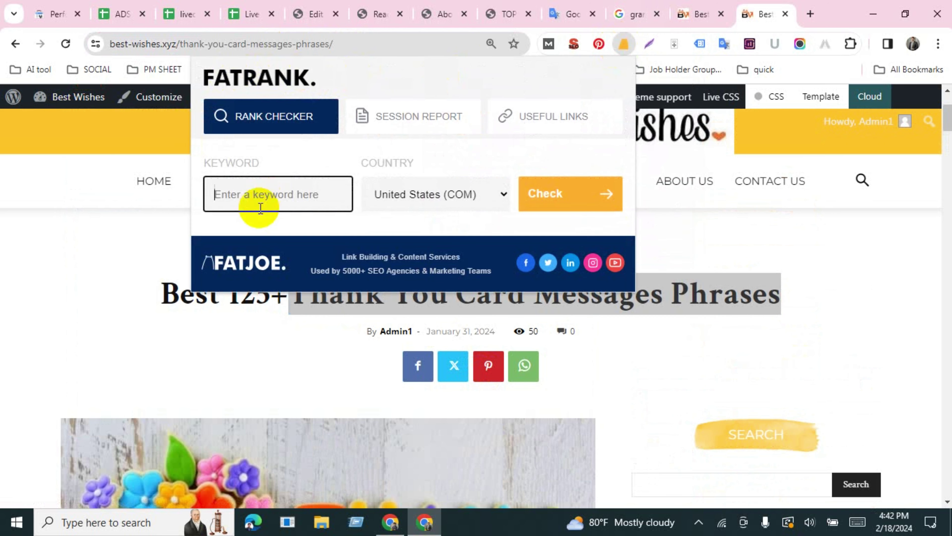
left_click(238, 196)
right_click(239, 197)
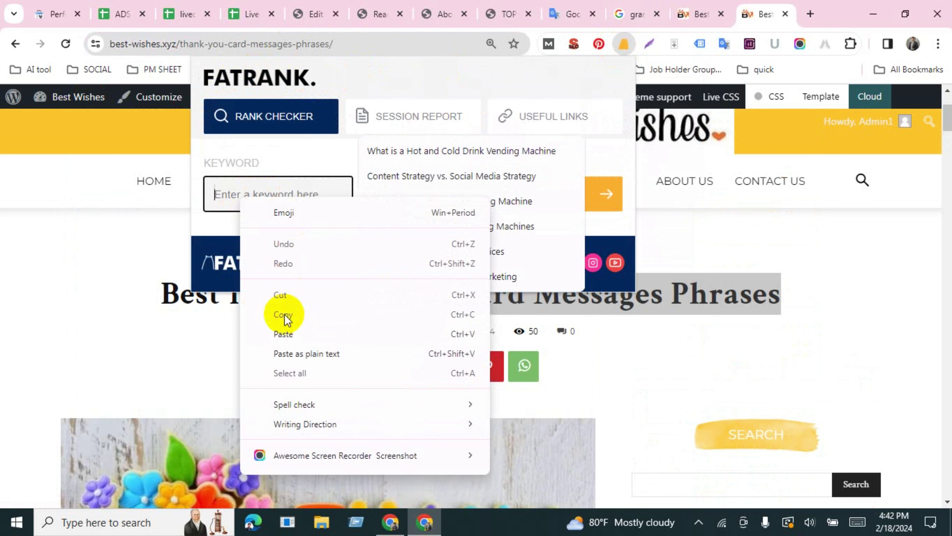
left_click(282, 333)
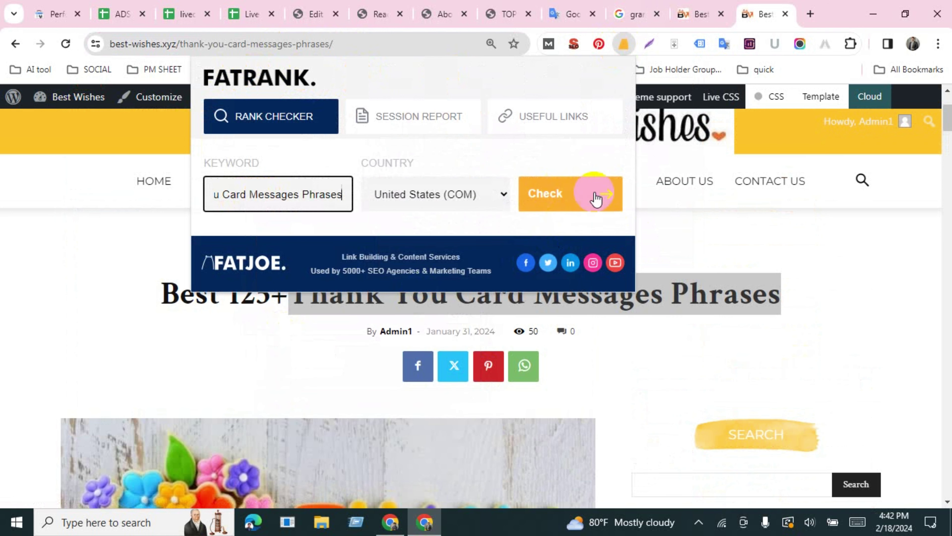
left_click(572, 195)
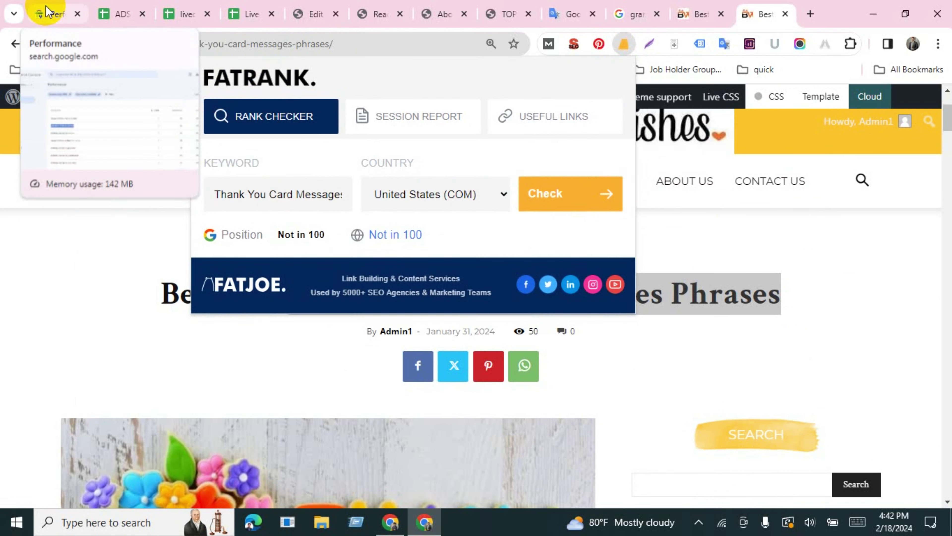
Switch to pioneermarketer.com and copy the query 'how to cash insurance check without mortgage company'
left_click(46, 13)
left_click(131, 150)
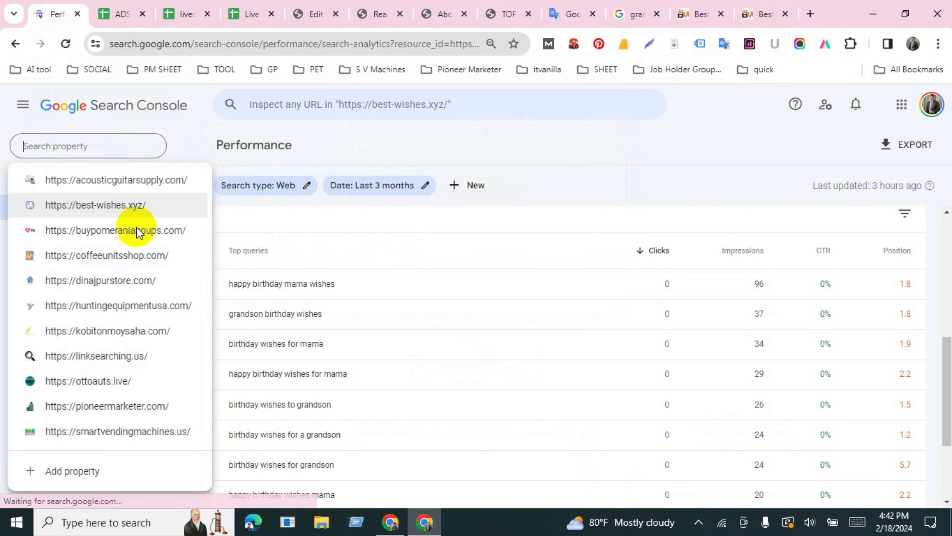
left_click(107, 410)
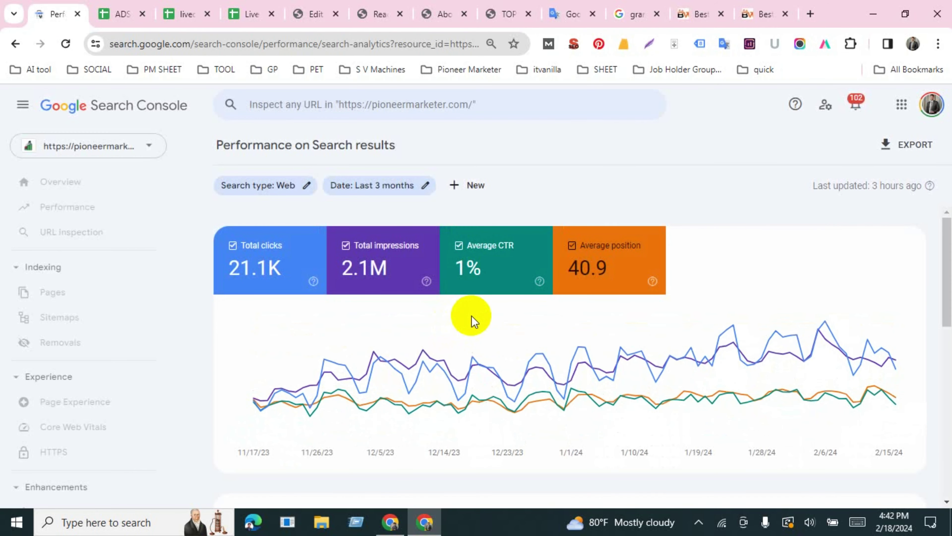
scroll(457, 329, "down", 5)
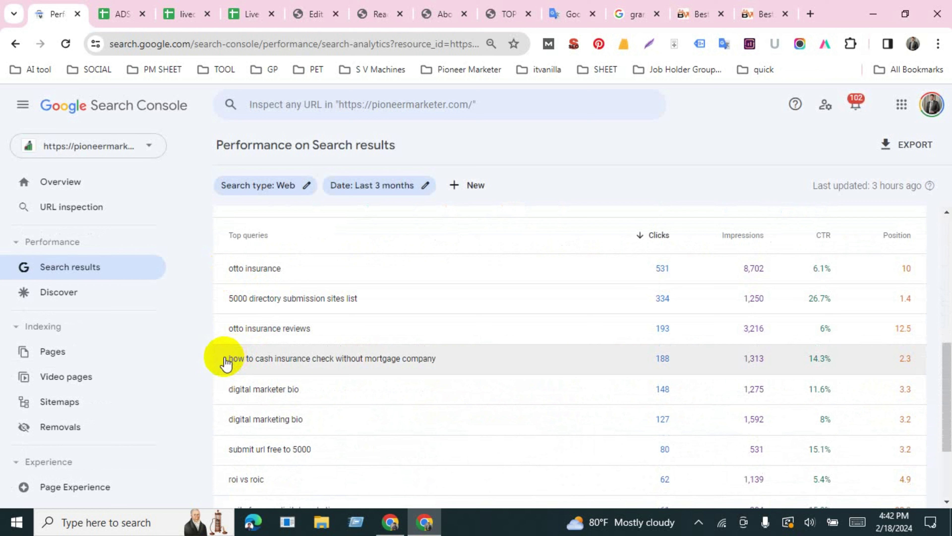
left_click_drag(226, 362, 463, 355)
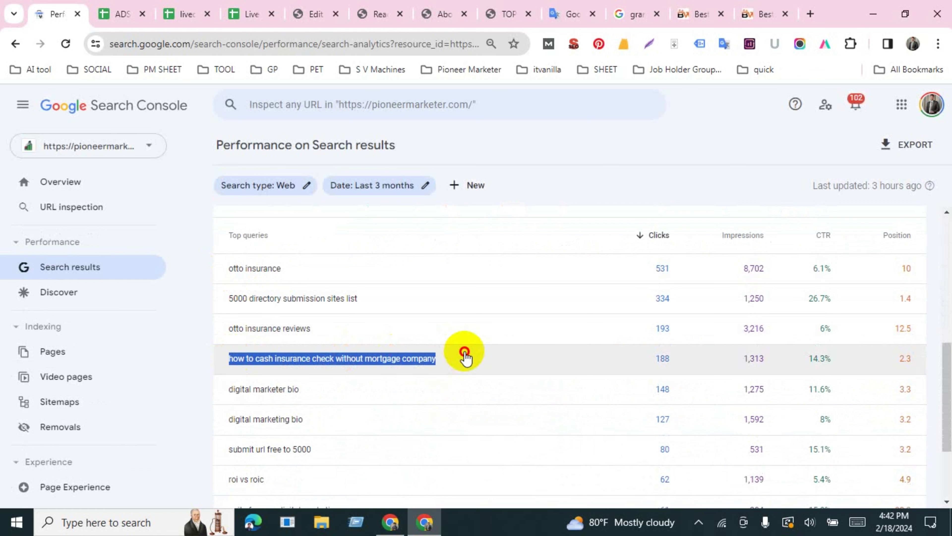
right_click(345, 362)
left_click(389, 141)
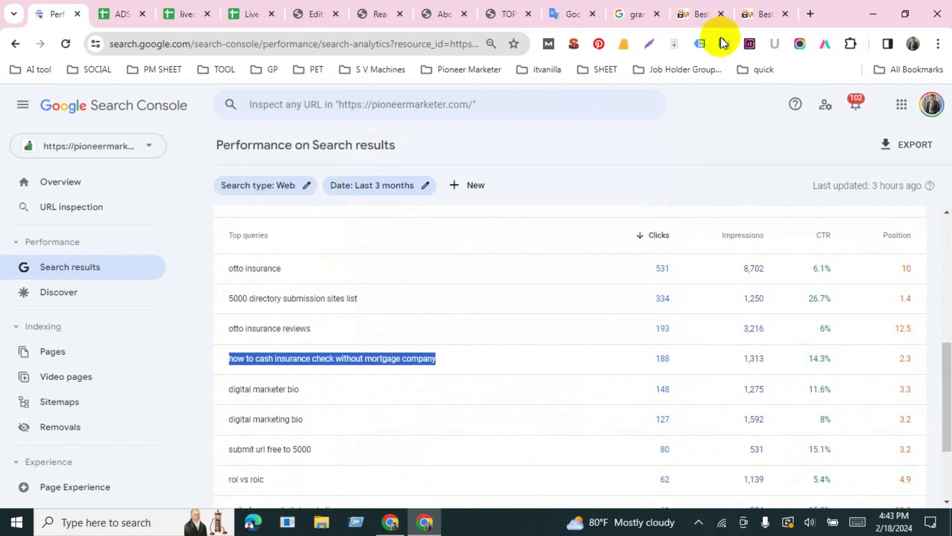
Google 'how to cash insurance check without mortgage company' and confirm Pioneer Marketer ranks first at position 1.0
left_click(811, 14)
key("ctrl+v")
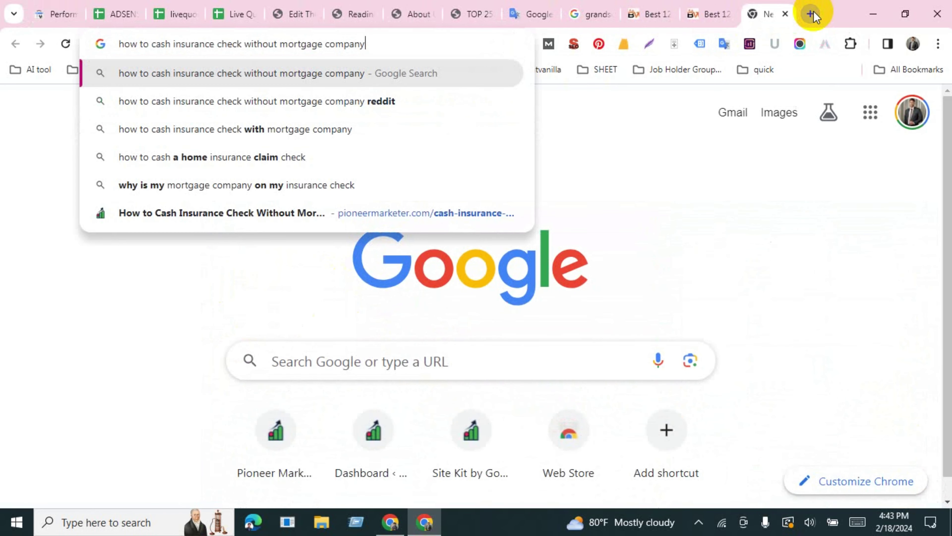
key("Return")
scroll(245, 292, "down", 5)
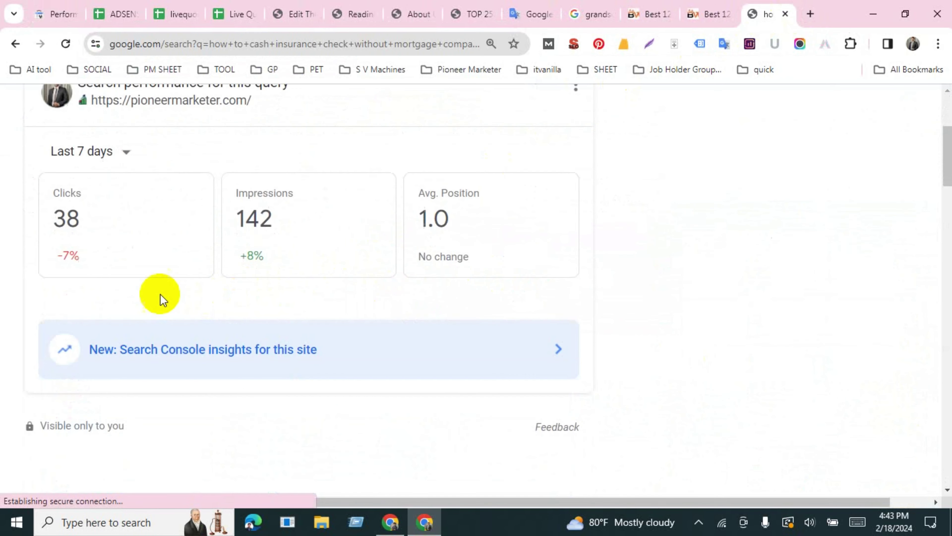
scroll(425, 213, "down", 7)
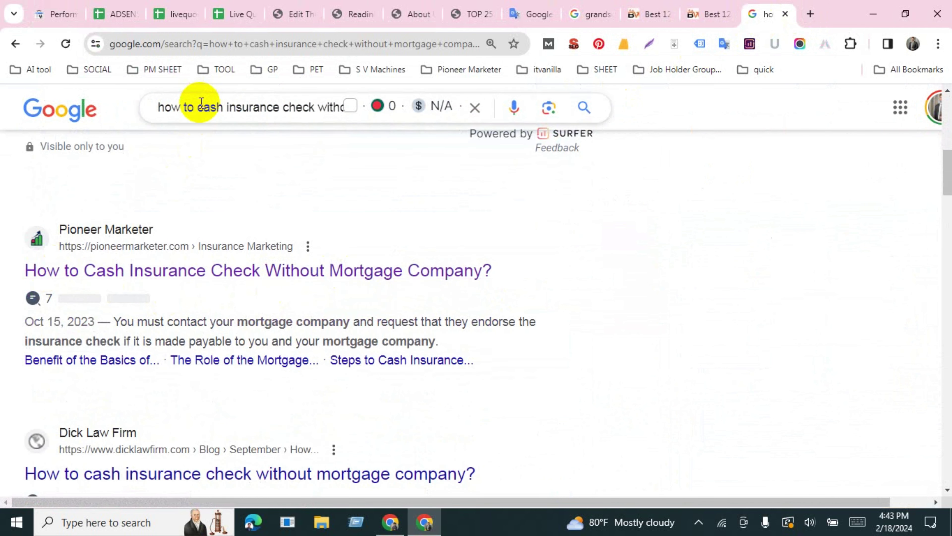
left_click_drag(12, 281, 191, 272)
left_click(605, 255)
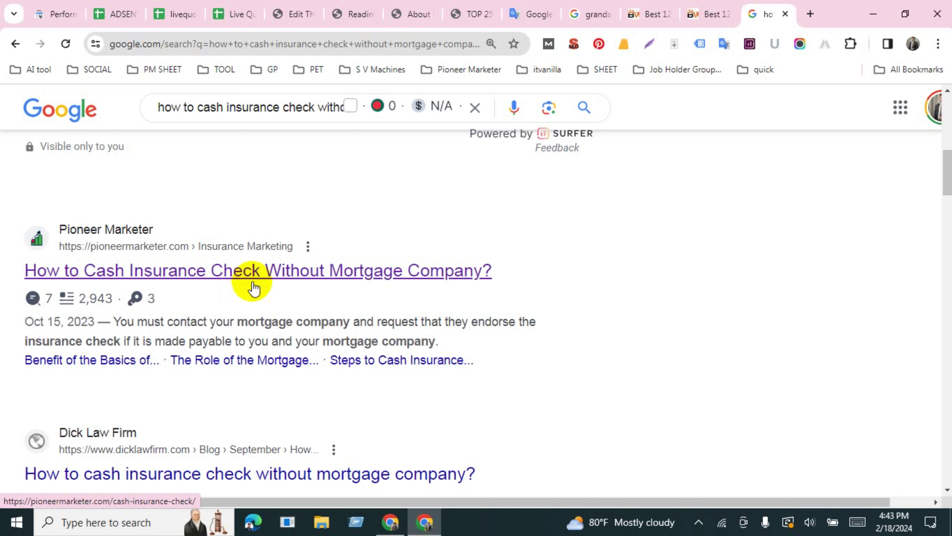
scroll(710, 276, "up", 2)
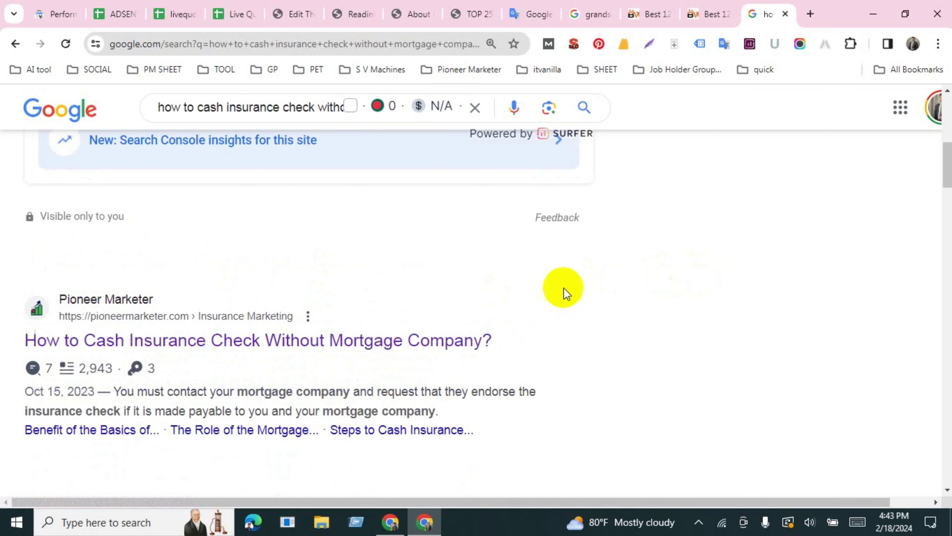
scroll(298, 346, "down", 2)
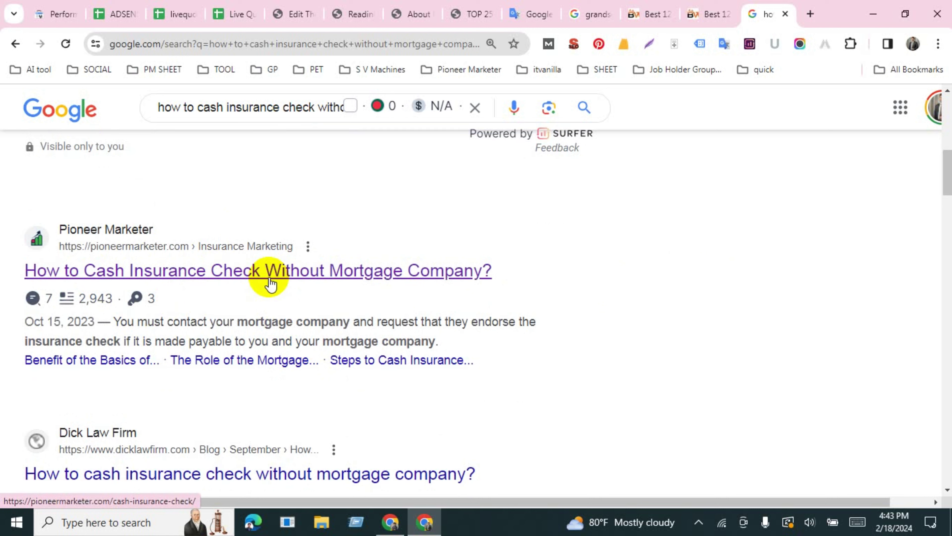
scroll(525, 278, "down", 5)
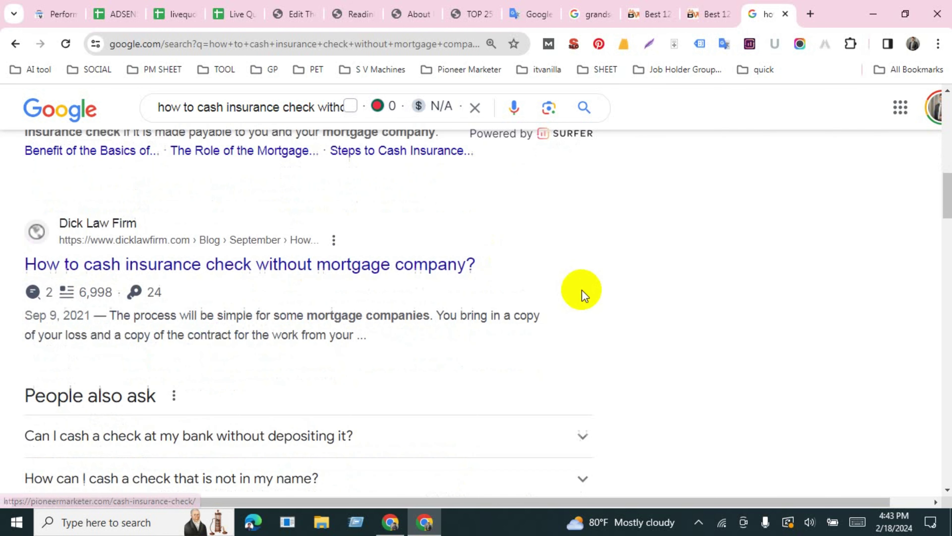
scroll(585, 296, "up", 15)
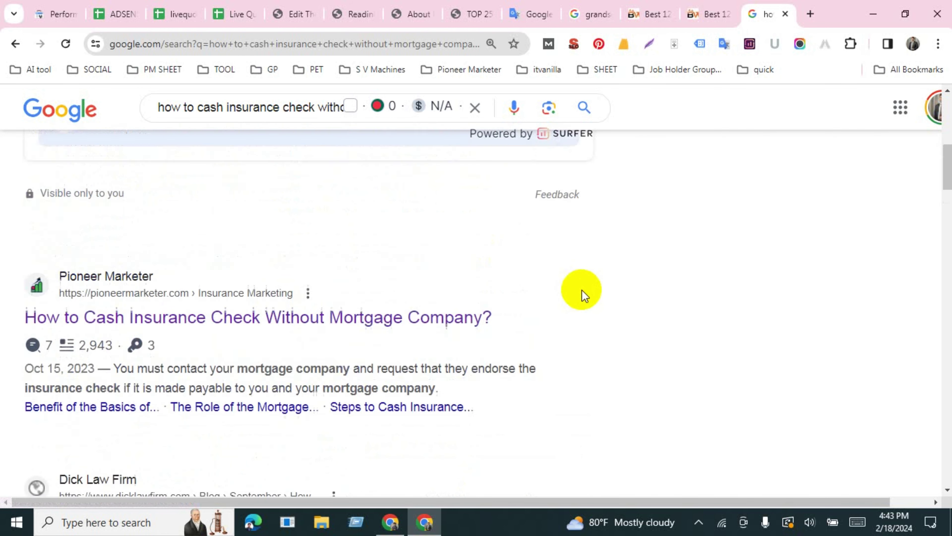
scroll(591, 296, "down", 5)
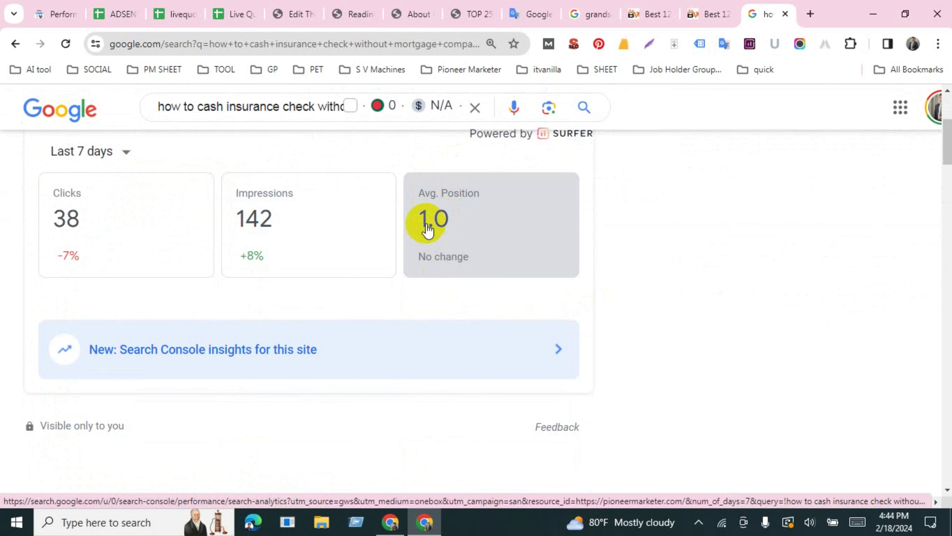
left_click(47, 13)
scroll(318, 343, "down", 2)
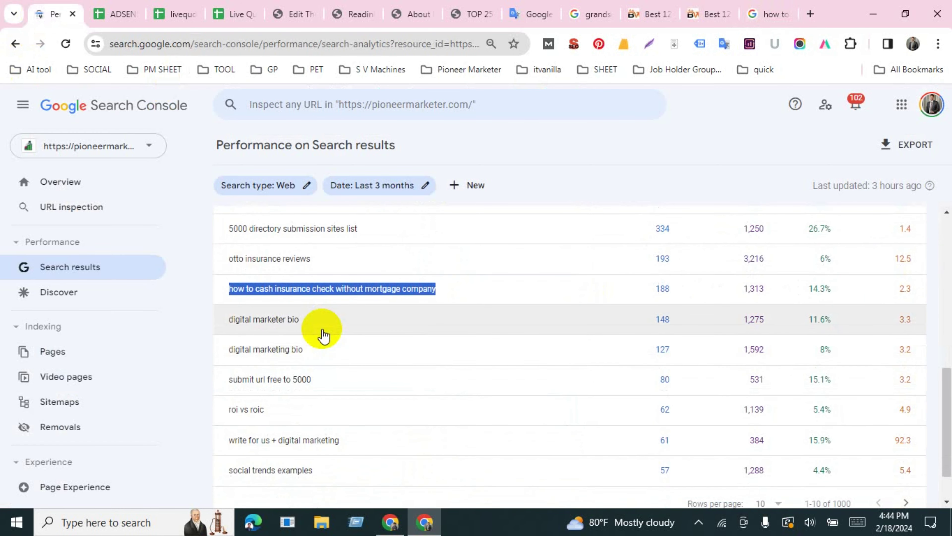
scroll(319, 330, "down", 2)
scroll(319, 326, "up", 4)
scroll(307, 332, "down", 2)
scroll(303, 330, "up", 2)
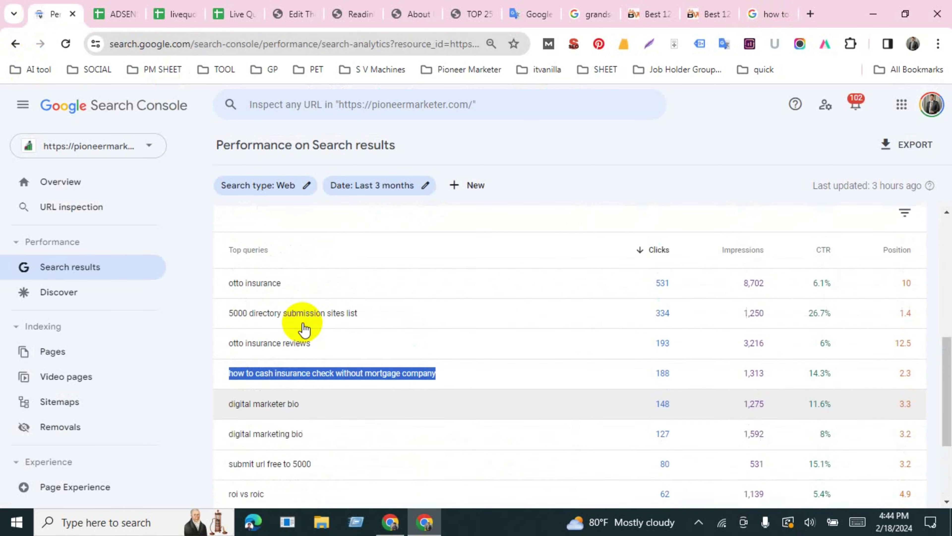
left_click_drag(281, 284, 229, 295)
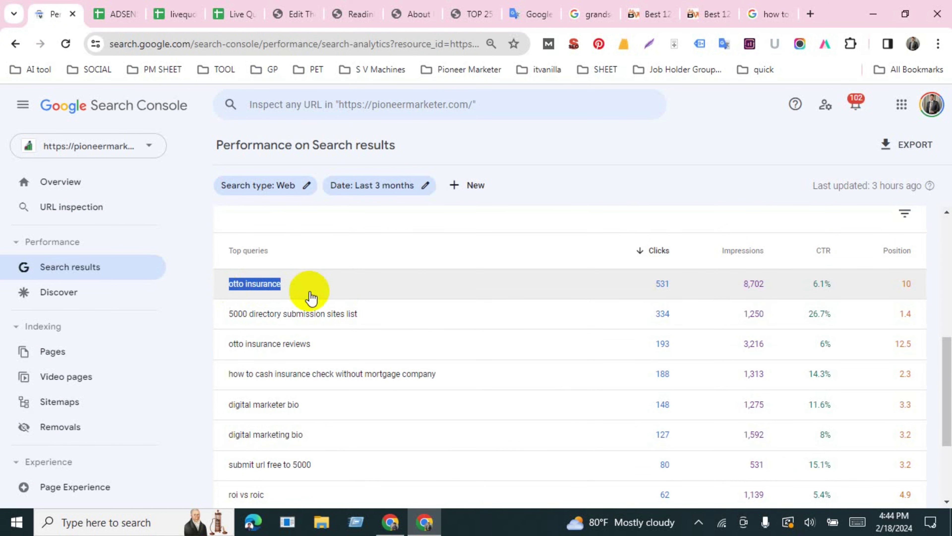
scroll(323, 298, "down", 4)
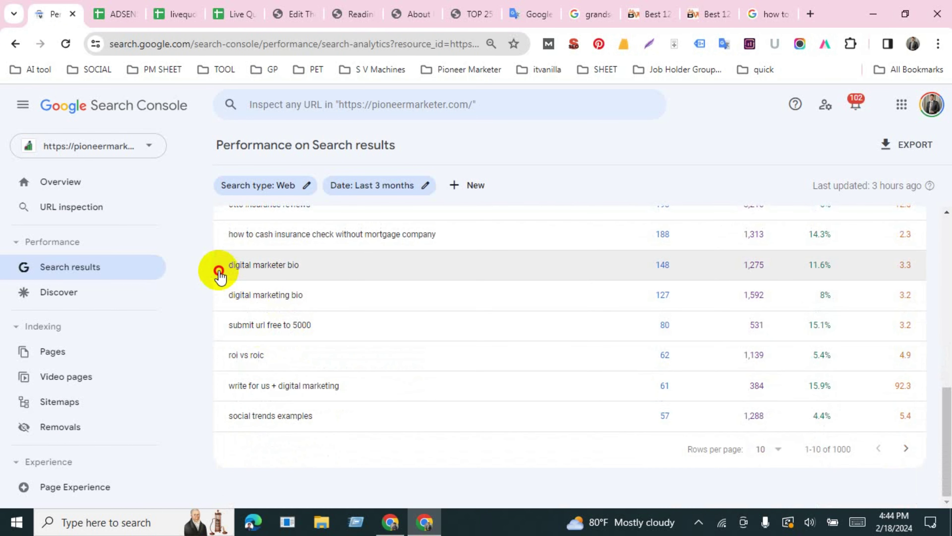
left_click_drag(219, 276, 331, 271)
key("ctrl+c")
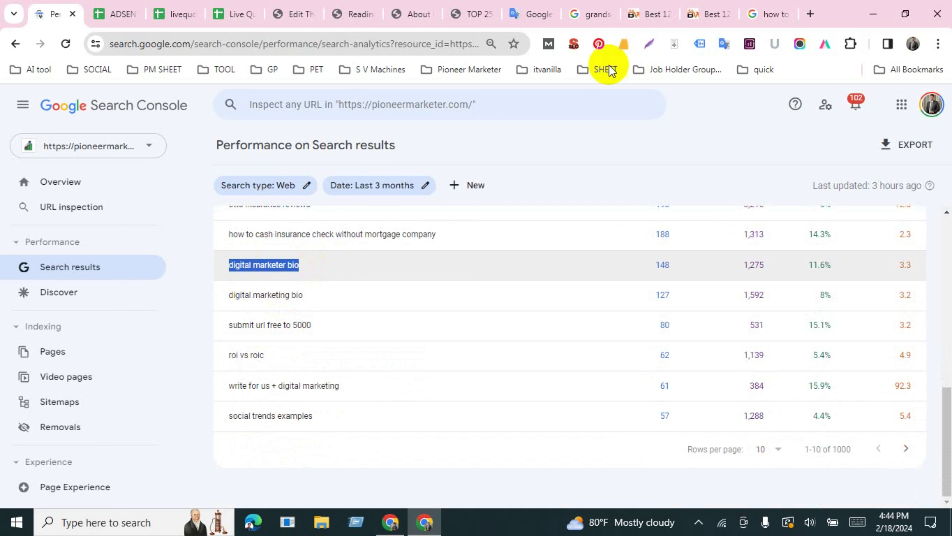
left_click(769, 16)
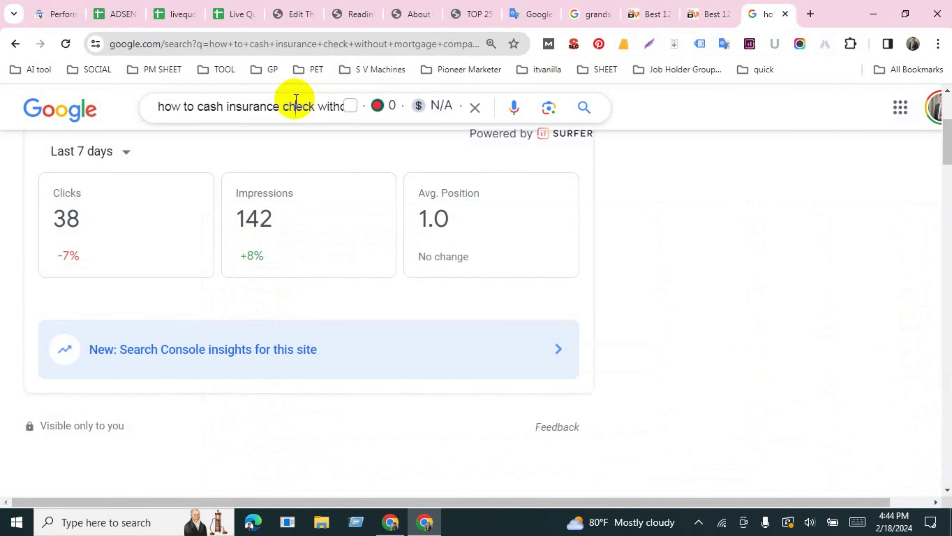
triple_click(292, 107)
key("ctrl+v")
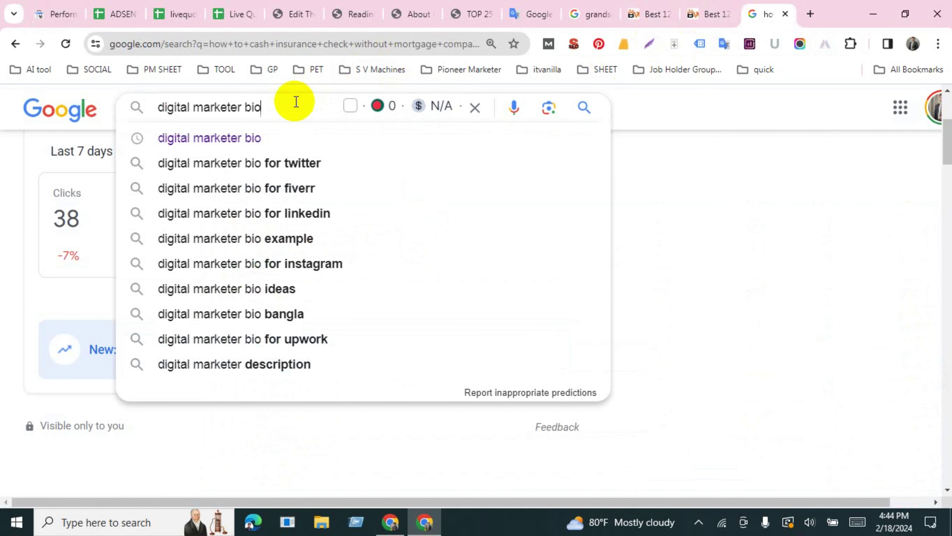
key("Return")
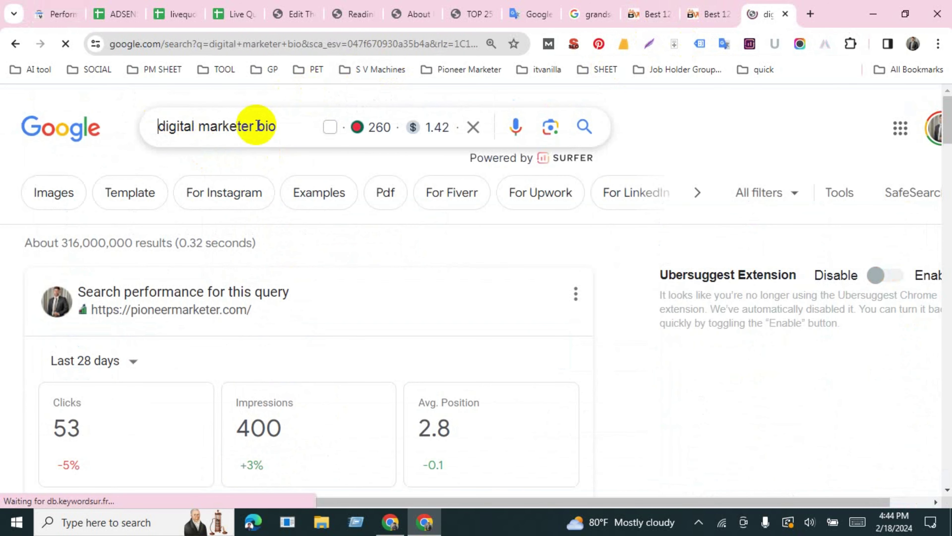
left_click_drag(276, 128, 152, 140)
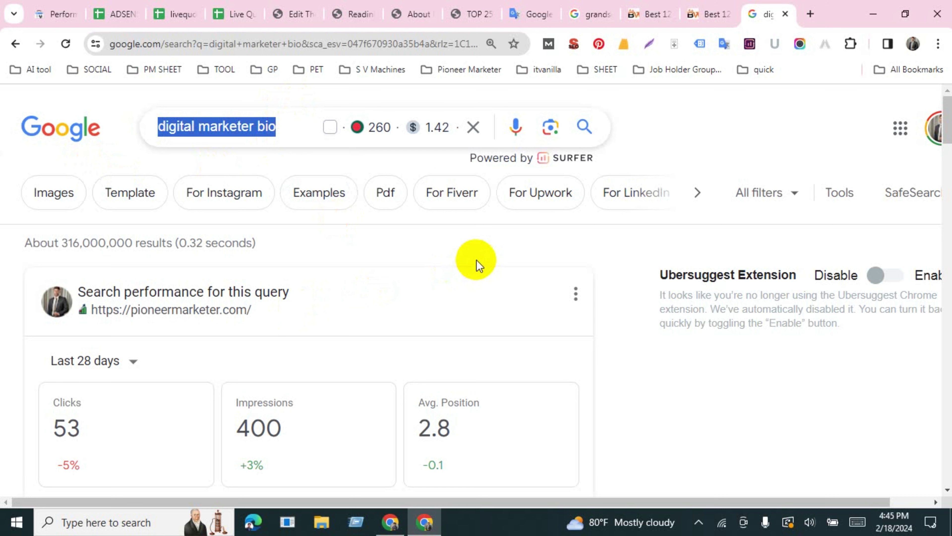
scroll(479, 265, "down", 8)
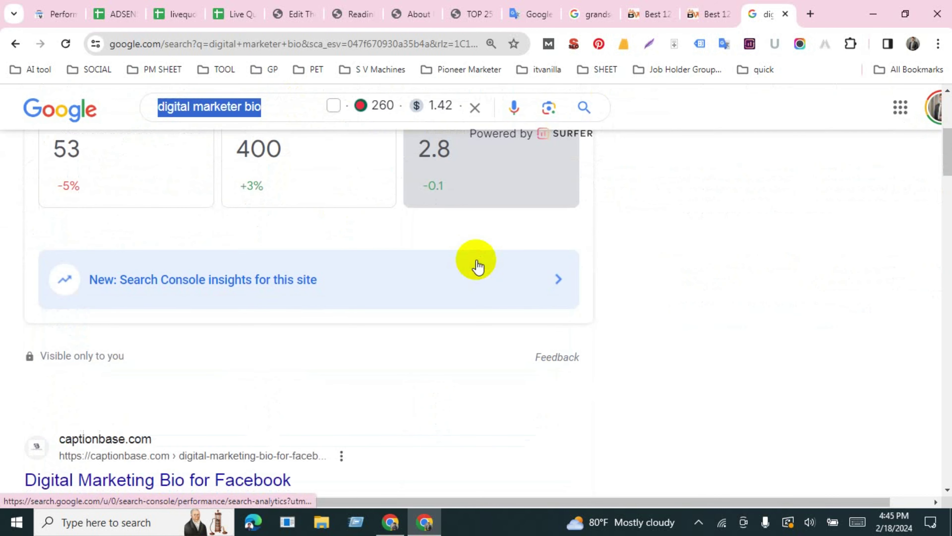
scroll(478, 265, "up", 3)
scroll(478, 265, "down", 8)
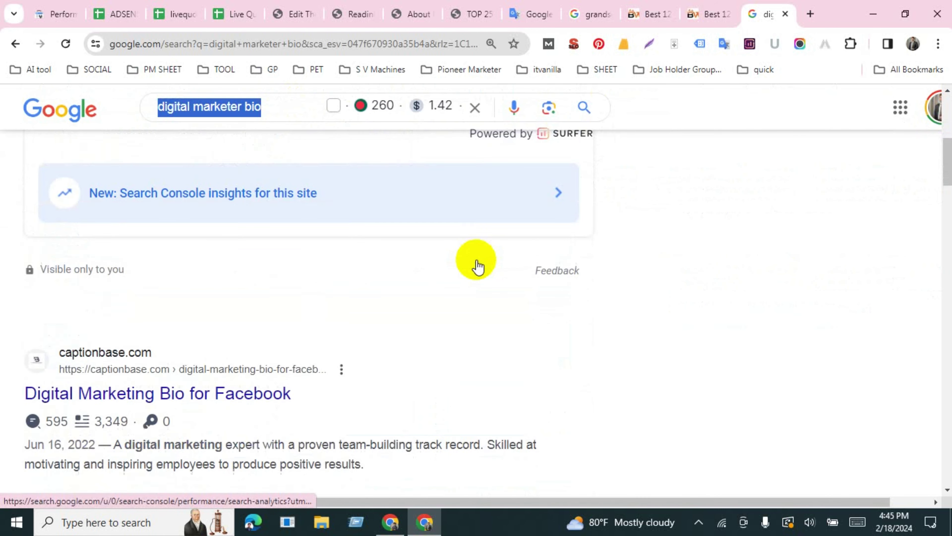
scroll(338, 177, "up", 3)
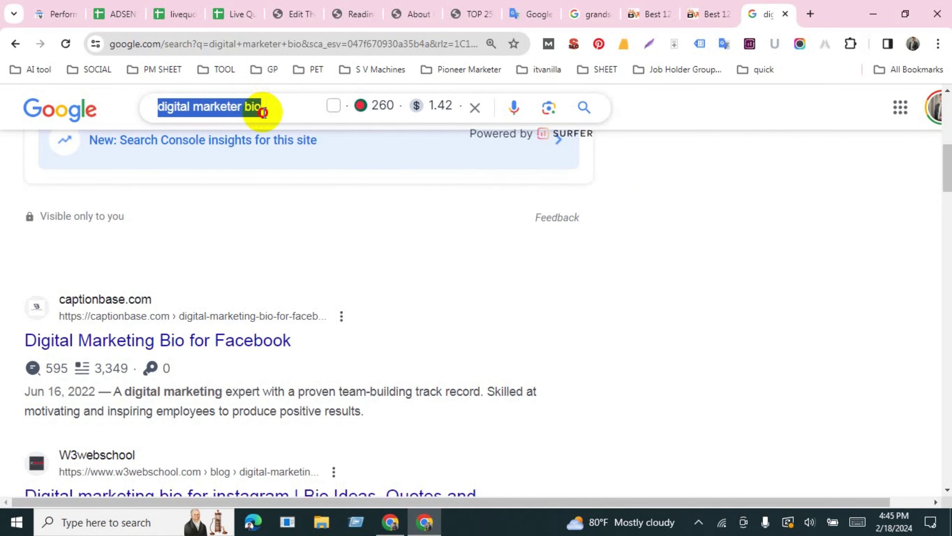
left_click(304, 110)
left_click_drag(304, 111, 159, 109)
left_click(723, 378)
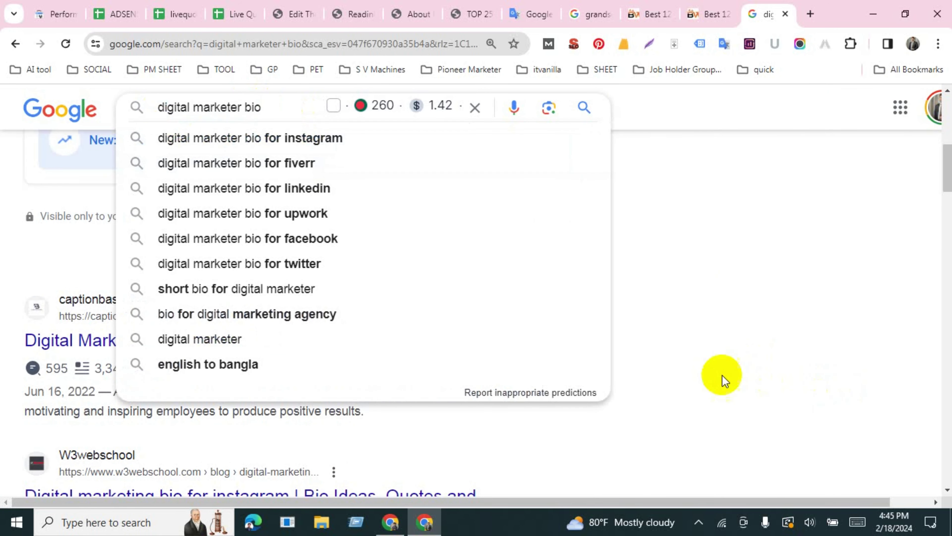
scroll(287, 337, "up", 5)
scroll(286, 337, "down", 10)
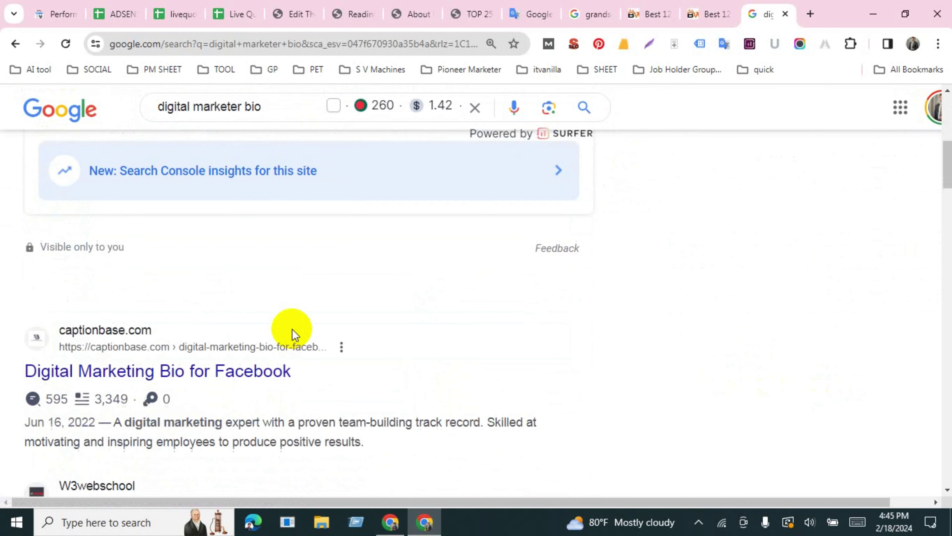
scroll(239, 258, "down", 10)
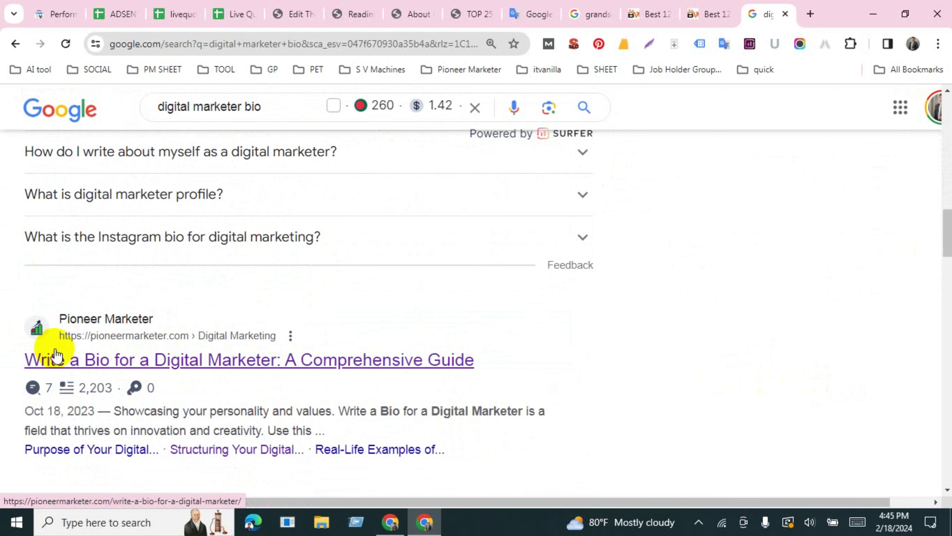
scroll(488, 343, "up", 8)
scroll(518, 345, "up", 5)
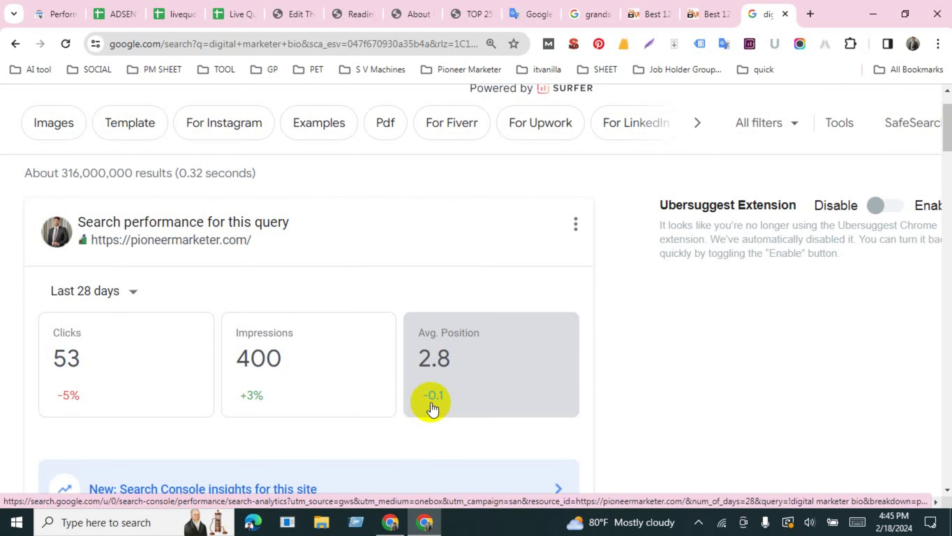
scroll(638, 390, "down", 2)
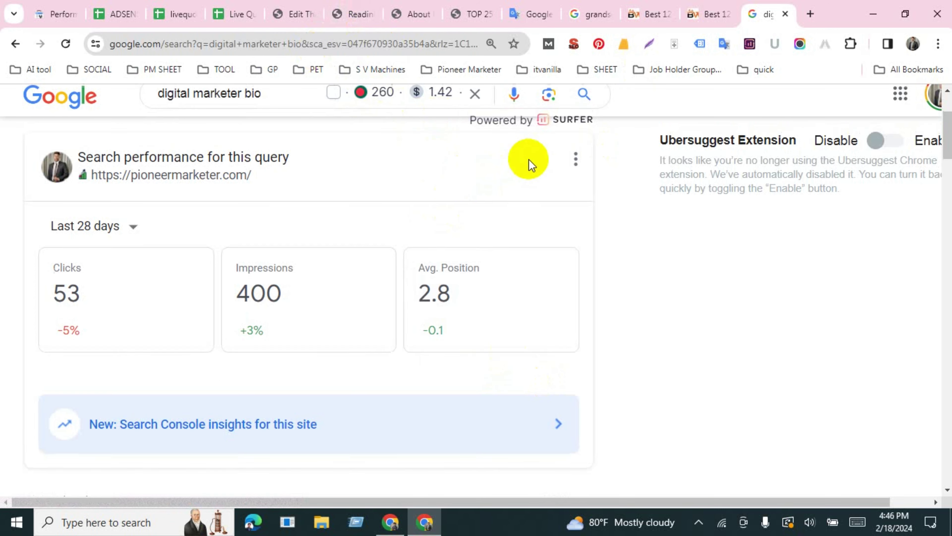
scroll(529, 165, "up", 4)
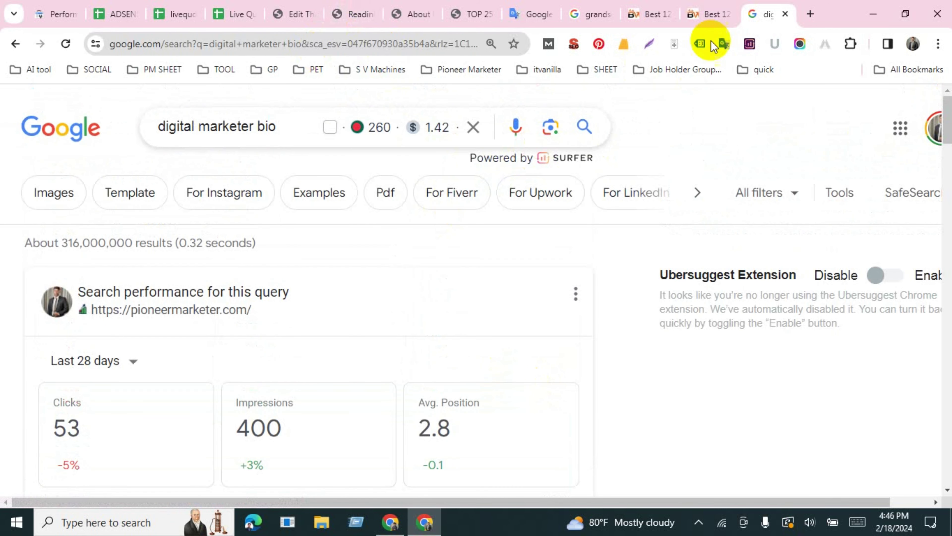
Close the bio search and move through Search Console and the header.php editor to the Live Quote.xyz sheet
left_click(785, 14)
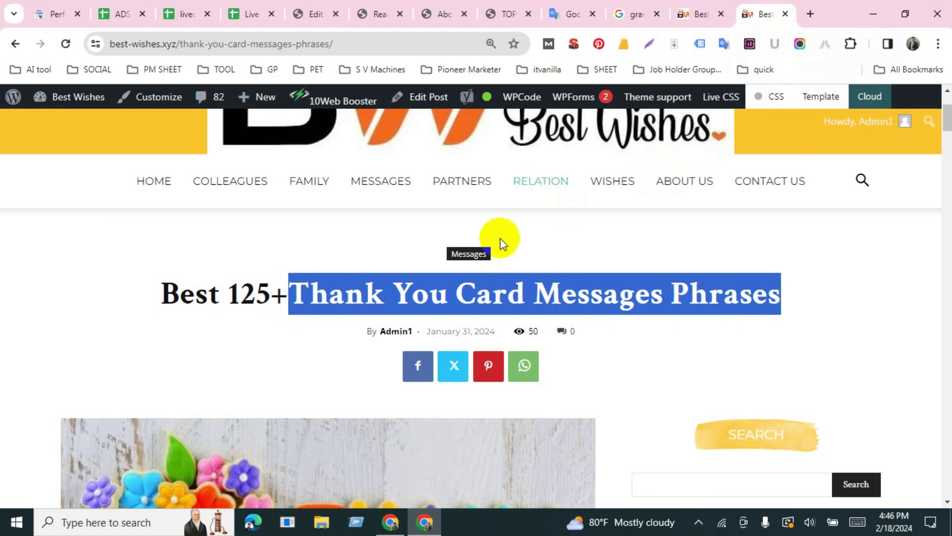
scroll(472, 268, "down", 5)
scroll(472, 268, "up", 8)
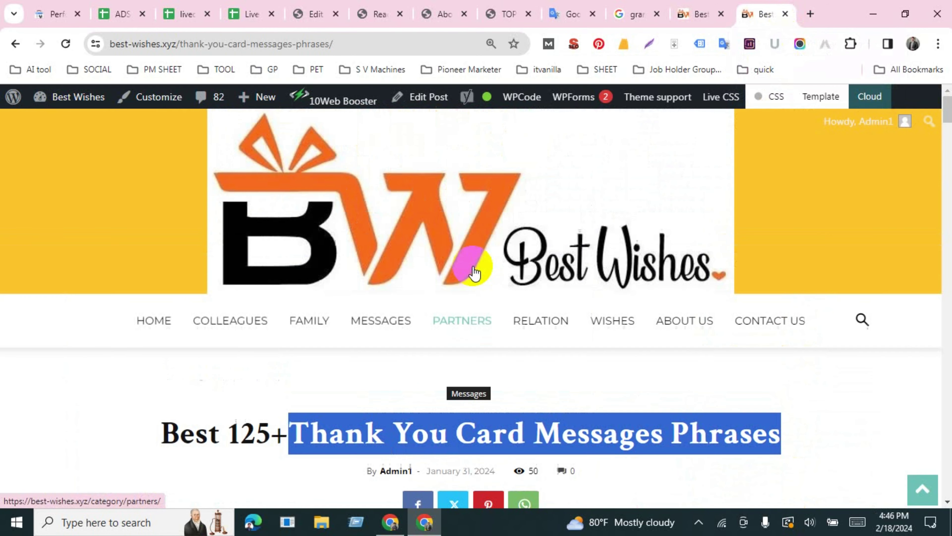
left_click(43, 17)
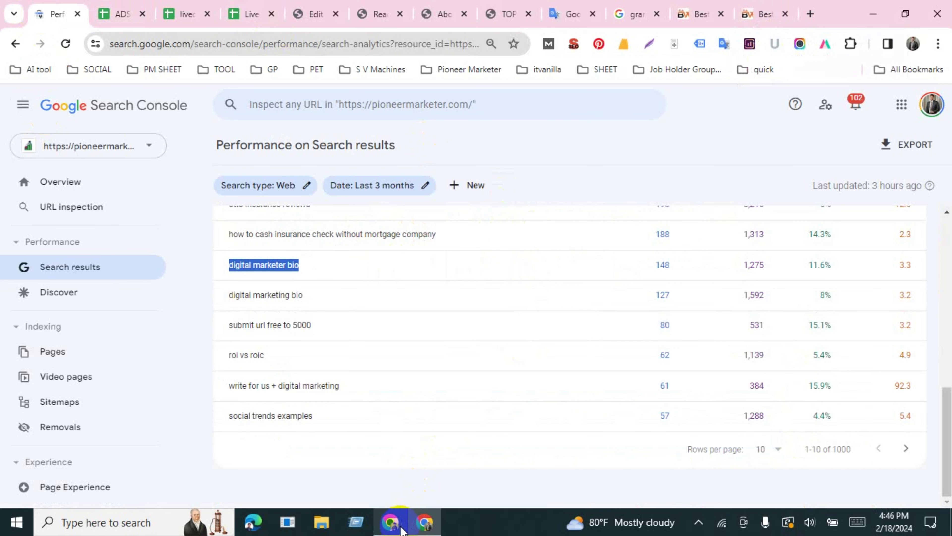
mouse_move(392, 521)
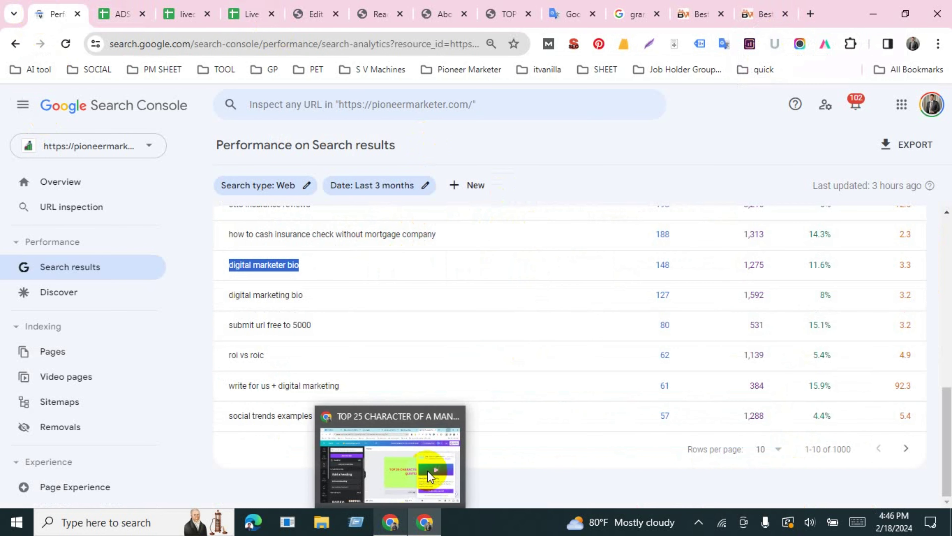
left_click(315, 14)
scroll(348, 336, "down", 10)
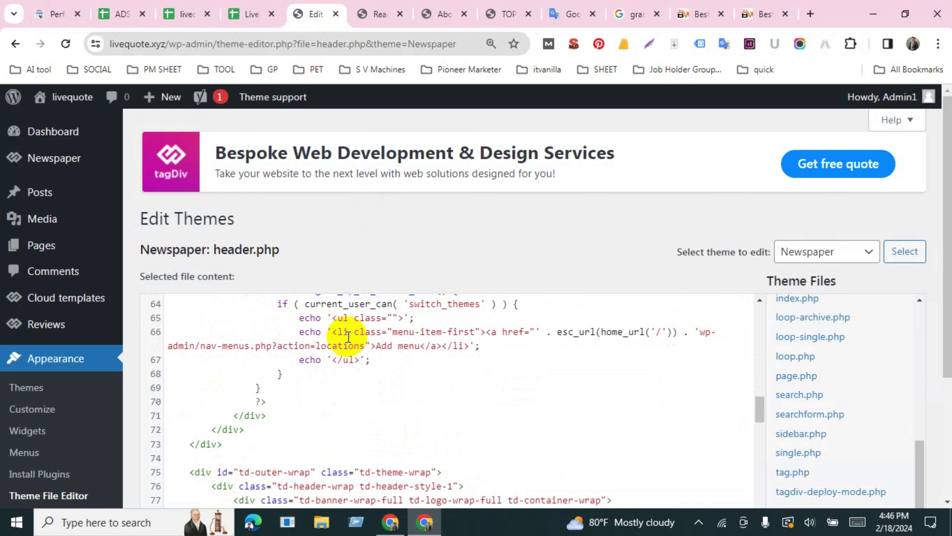
scroll(348, 337, "down", 5)
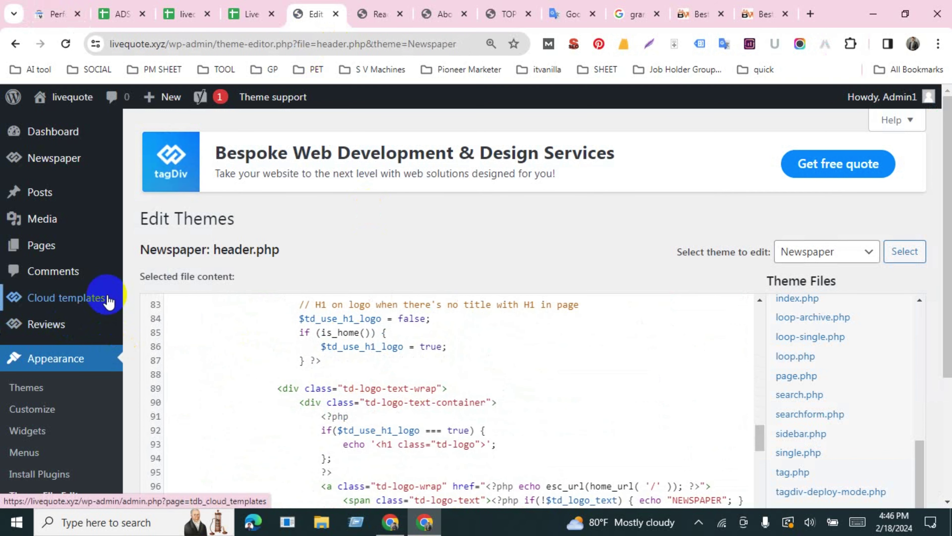
scroll(94, 292, "down", 3)
scroll(94, 292, "up", 3)
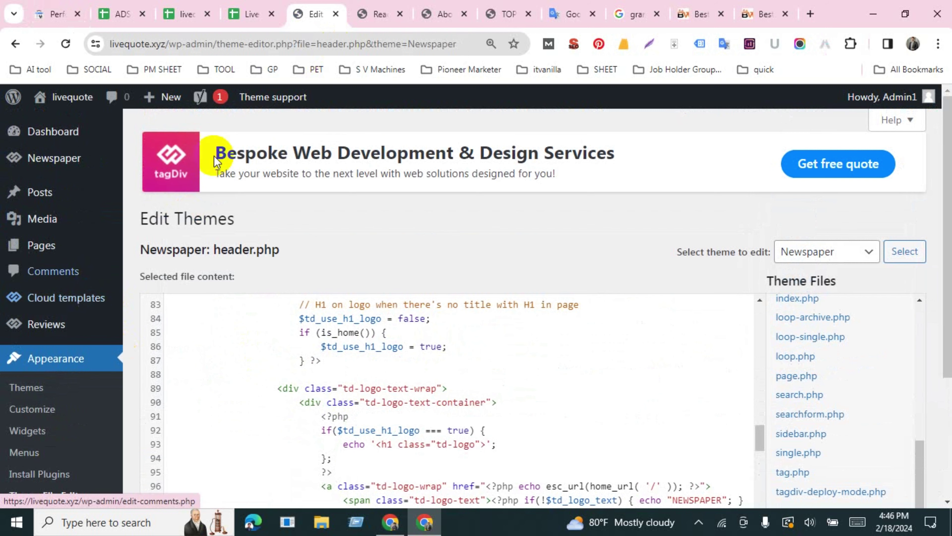
left_click(250, 15)
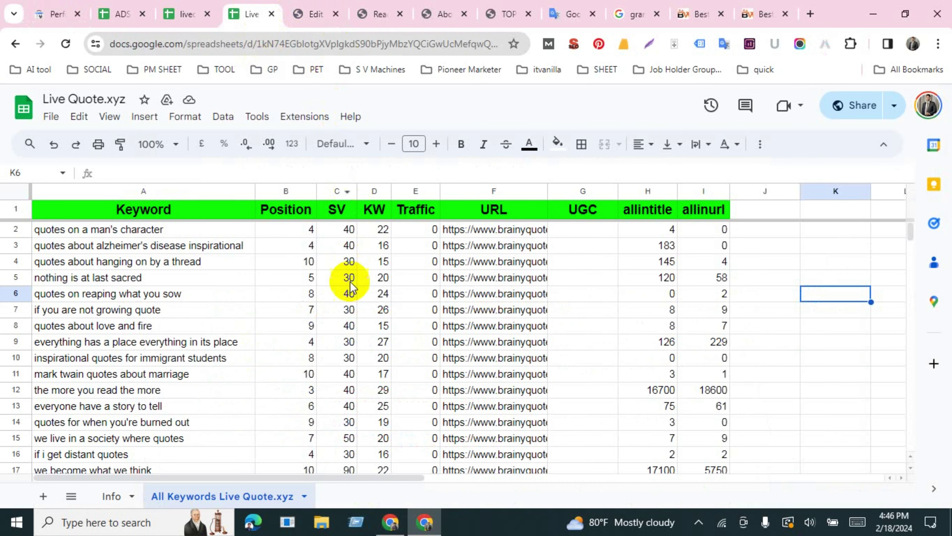
Center the allintitle and allinurl values in columns H and I
left_click(850, 359)
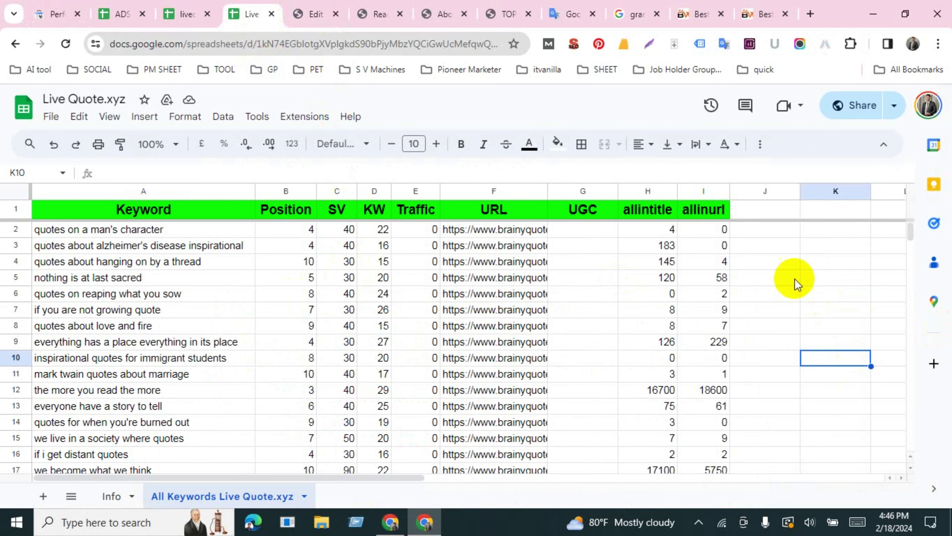
left_click(787, 263)
left_click(836, 263)
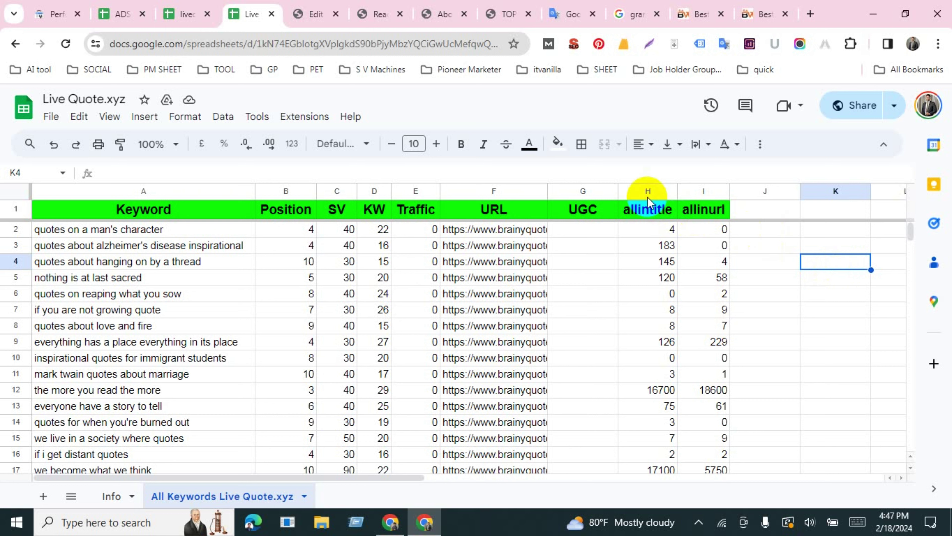
left_click_drag(637, 191, 705, 191)
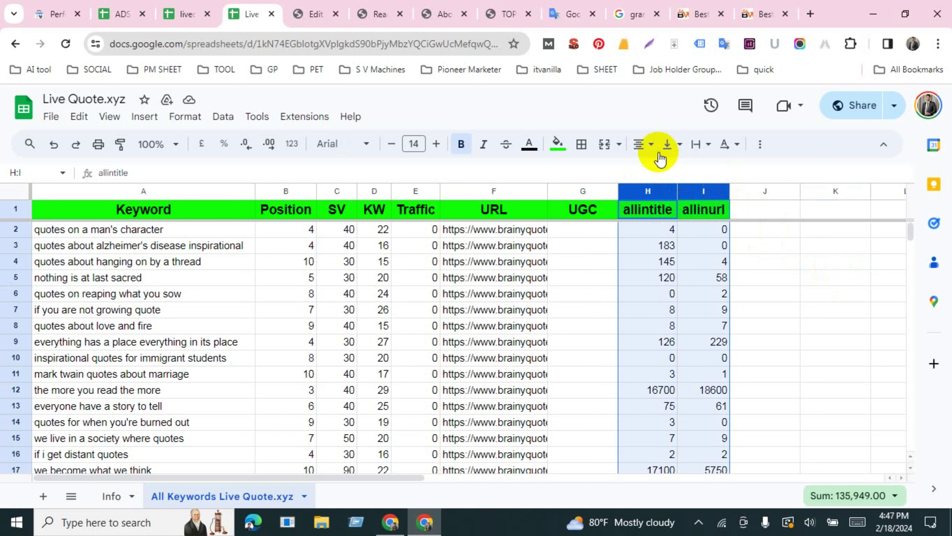
left_click(645, 147)
left_click(671, 169)
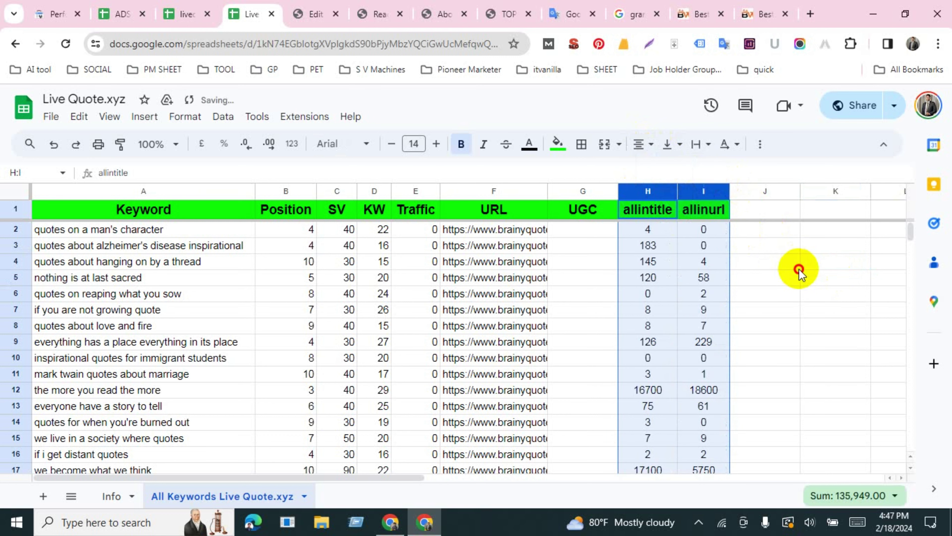
left_click(795, 265)
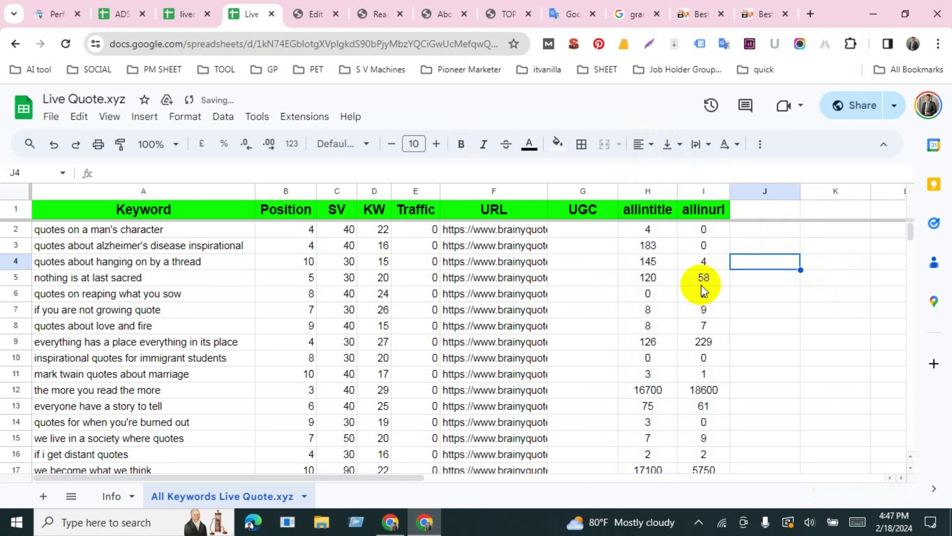
Center the Position, SV and KW values in columns B to D of the All Keywords sheet
left_click(217, 230)
scroll(188, 355, "down", 6)
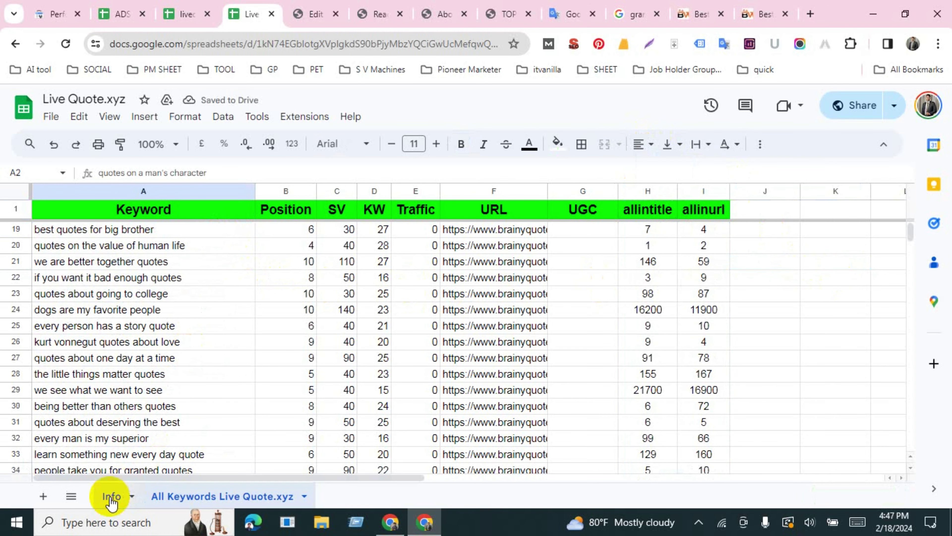
left_click(111, 497)
left_click(365, 390)
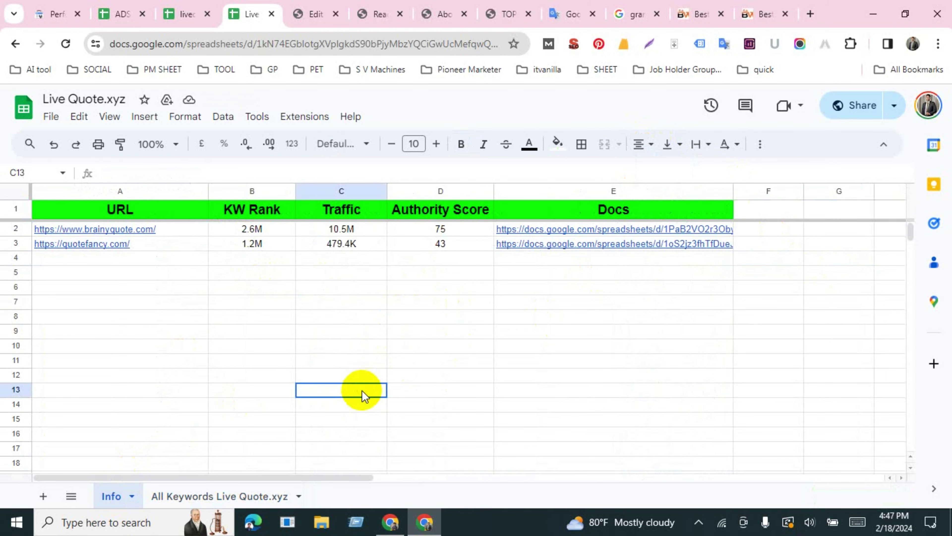
left_click(249, 496)
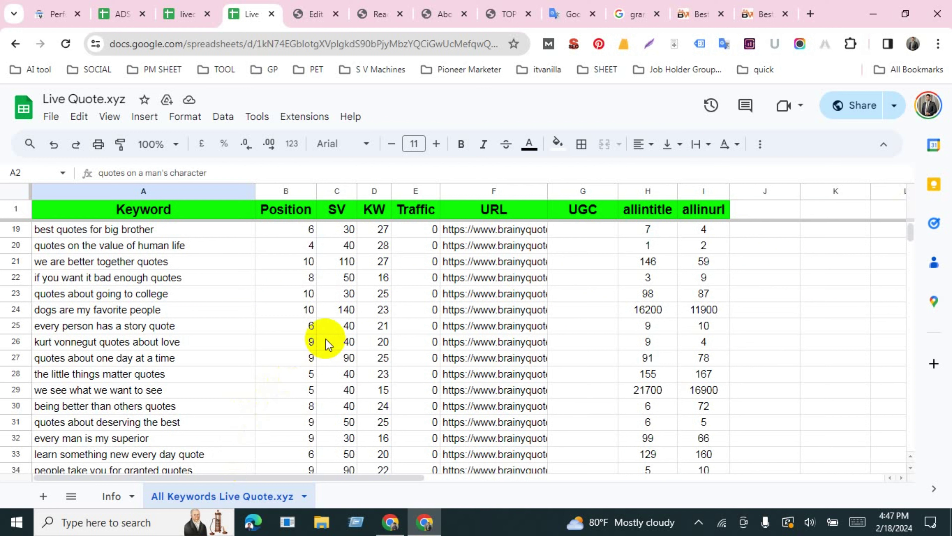
left_click_drag(285, 191, 379, 194)
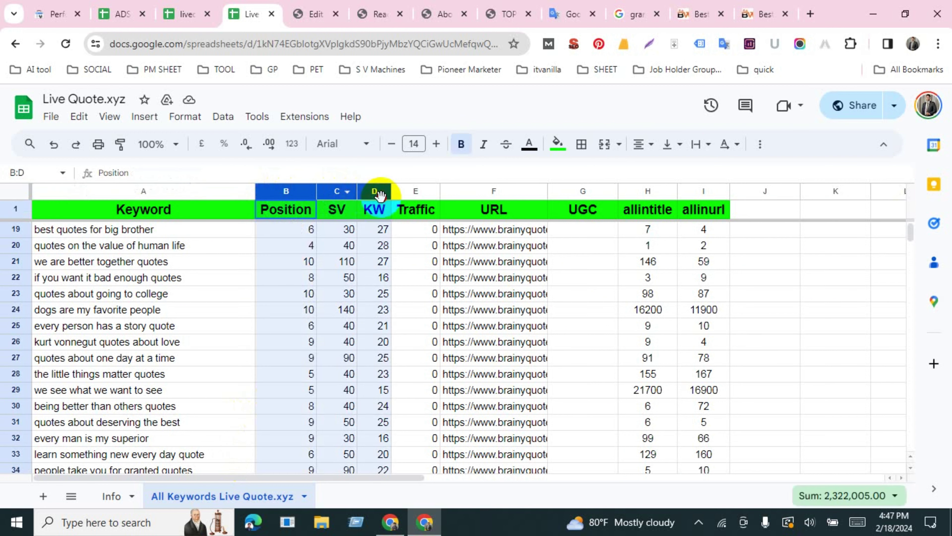
left_click(644, 145)
left_click(663, 170)
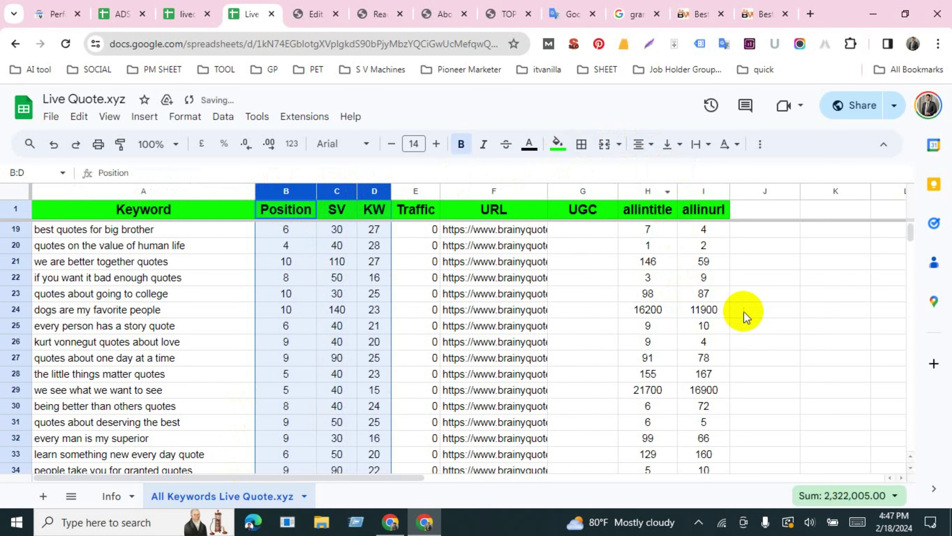
left_click(744, 311)
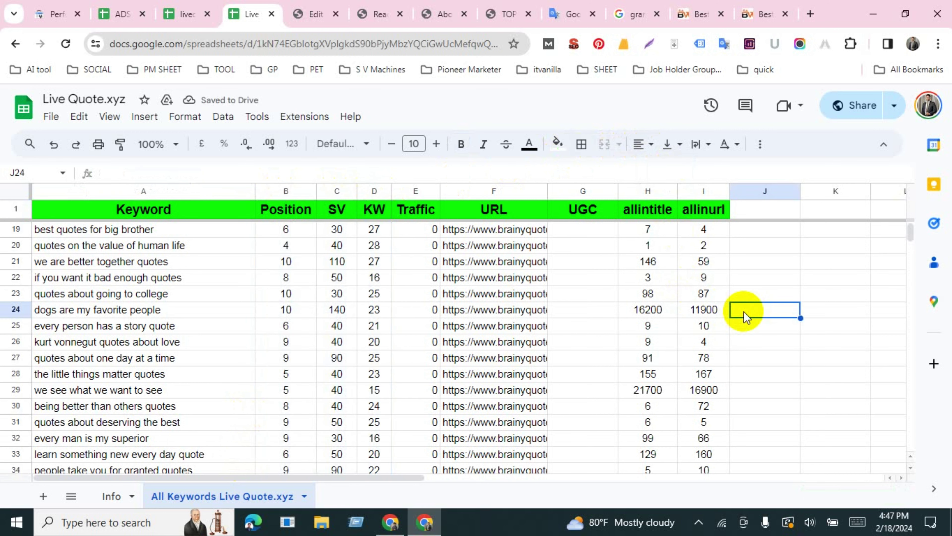
scroll(744, 310, "up", 6)
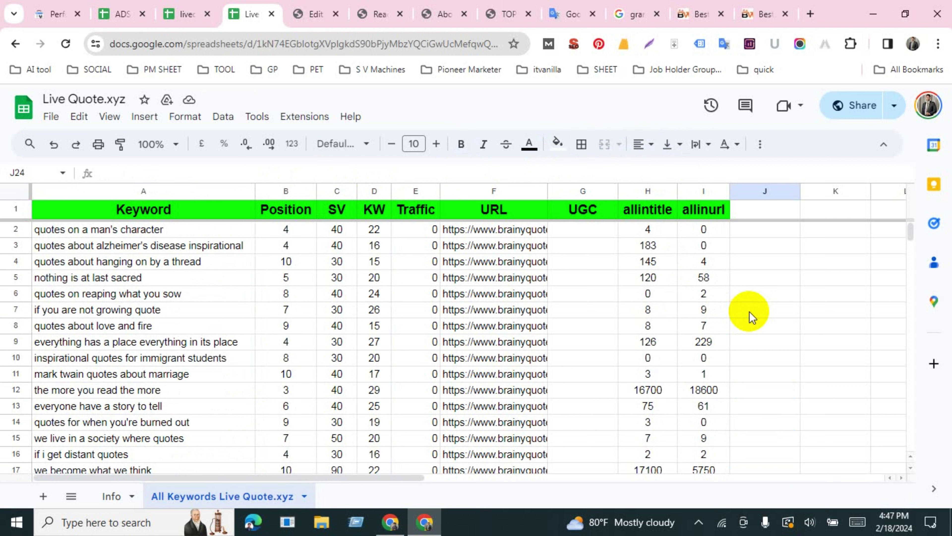
left_click(753, 299)
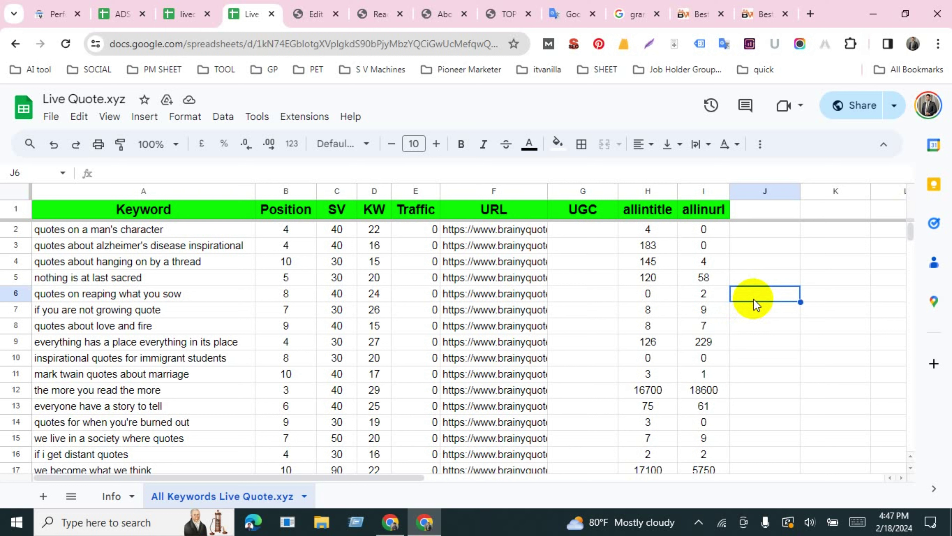
left_click(837, 271)
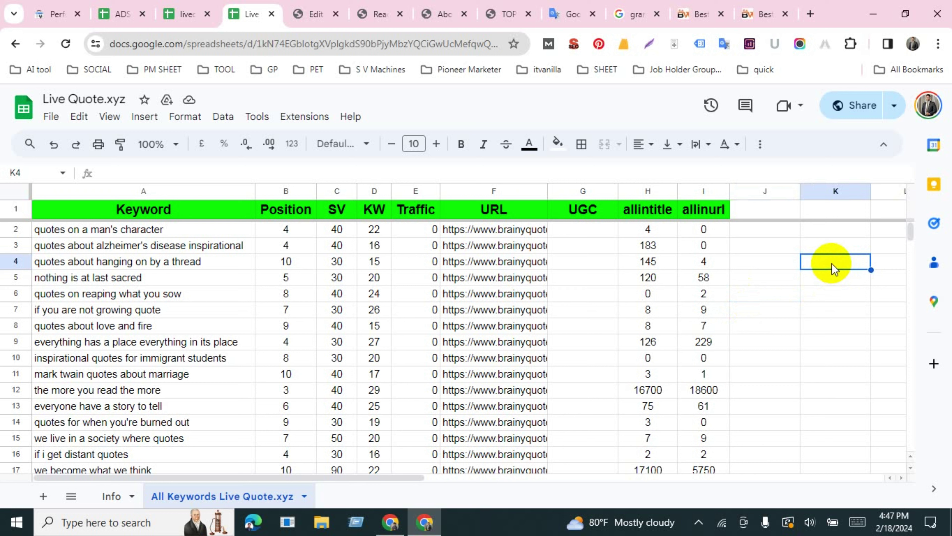
Fill the first keyword cell A2 bright green
left_click(207, 232)
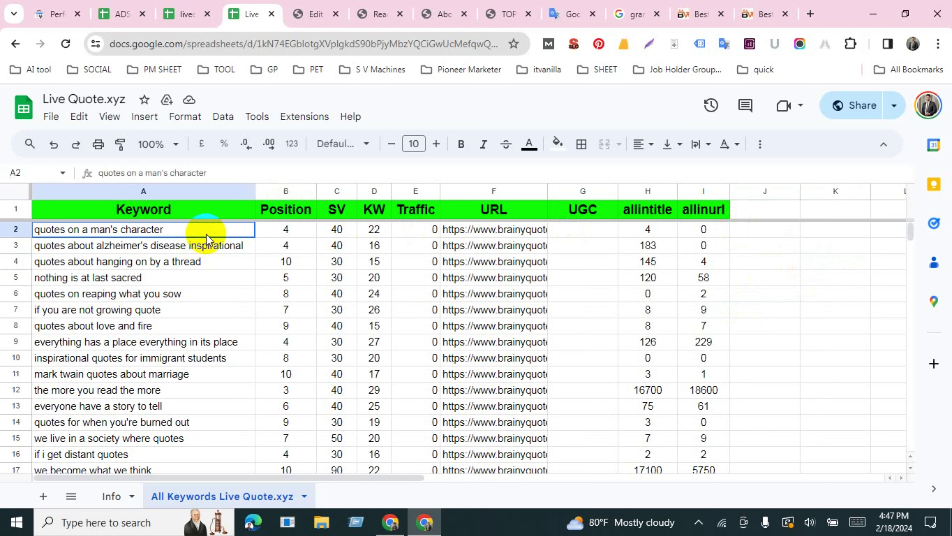
left_click(205, 249)
left_click(183, 231)
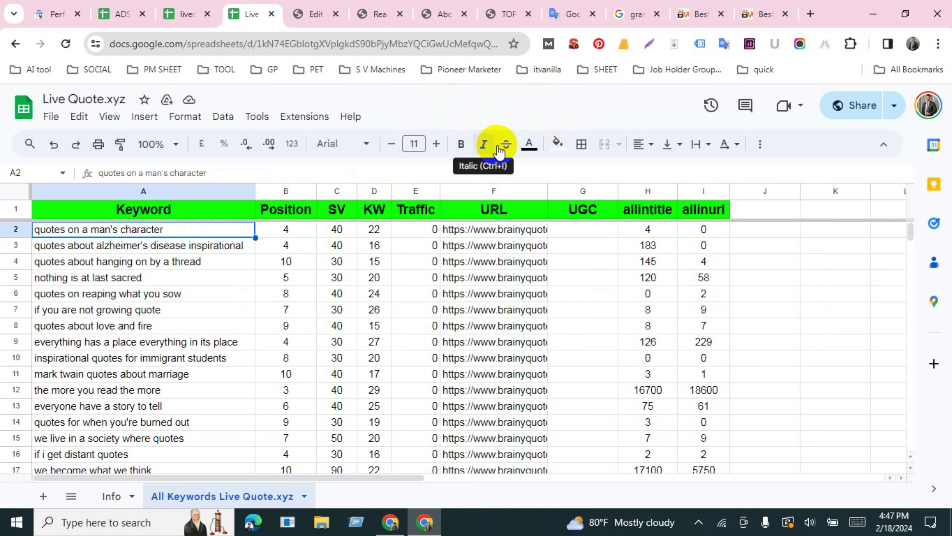
left_click(557, 144)
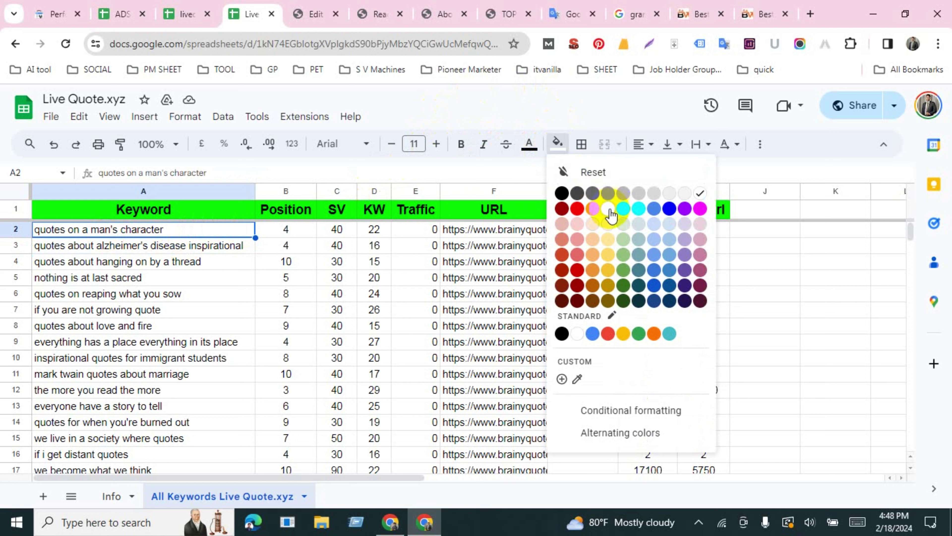
left_click(623, 210)
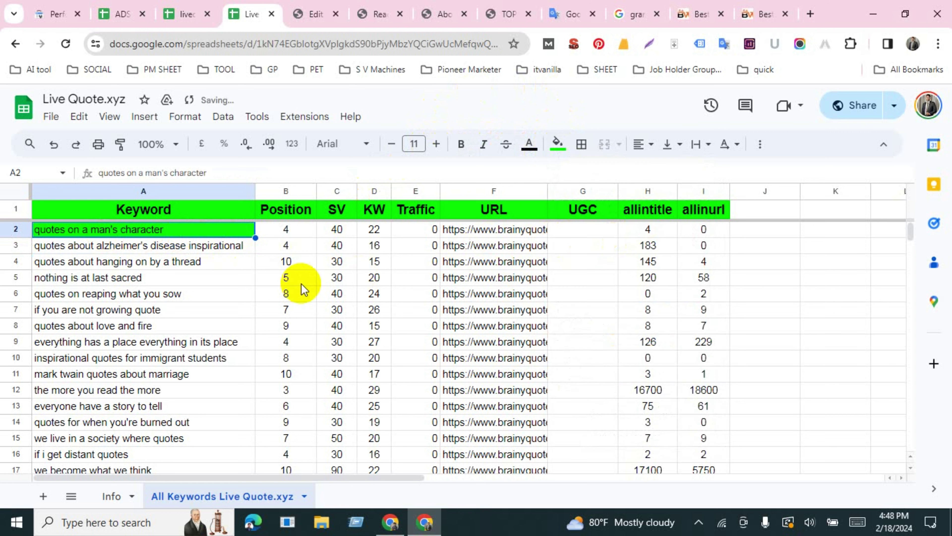
Try a green fill on keyword cell A3, then remove it so A3 stays unfilled
left_click(210, 248)
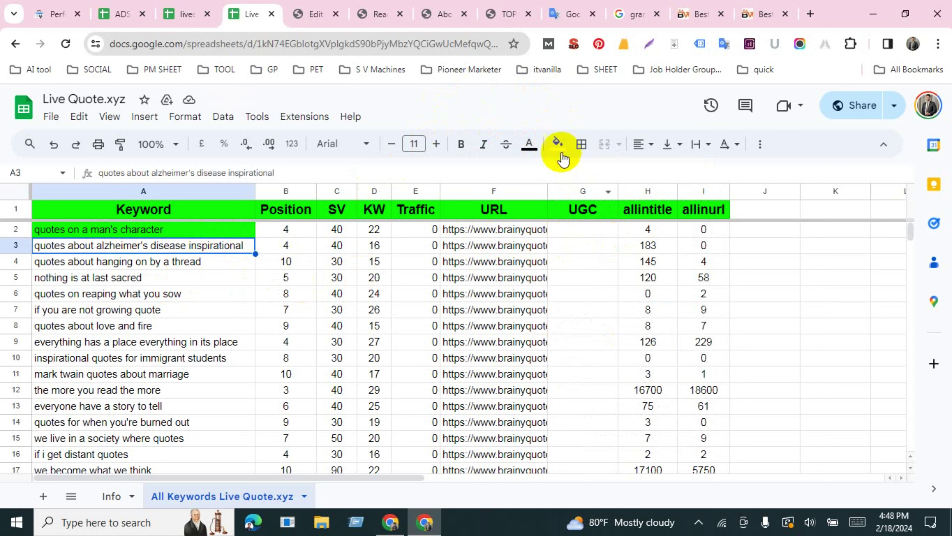
left_click(556, 144)
left_click(638, 209)
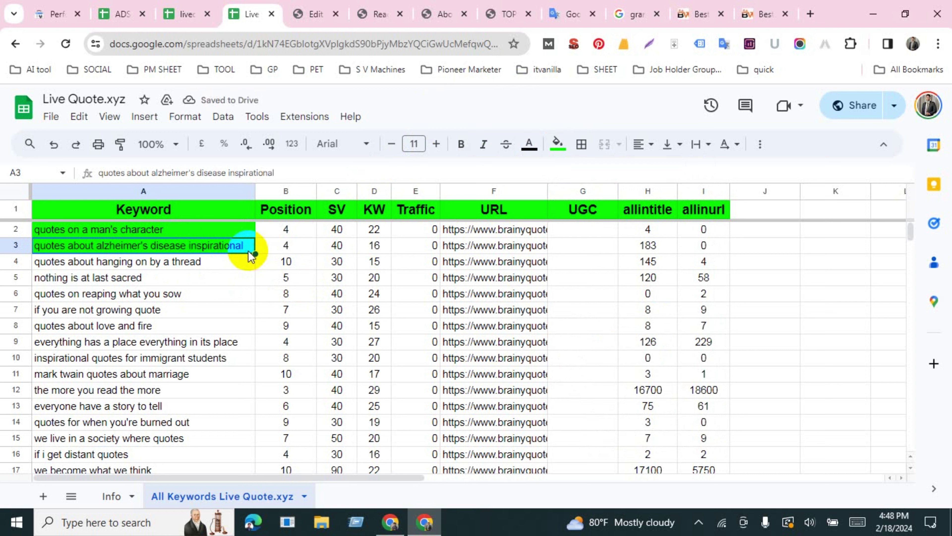
left_click(557, 144)
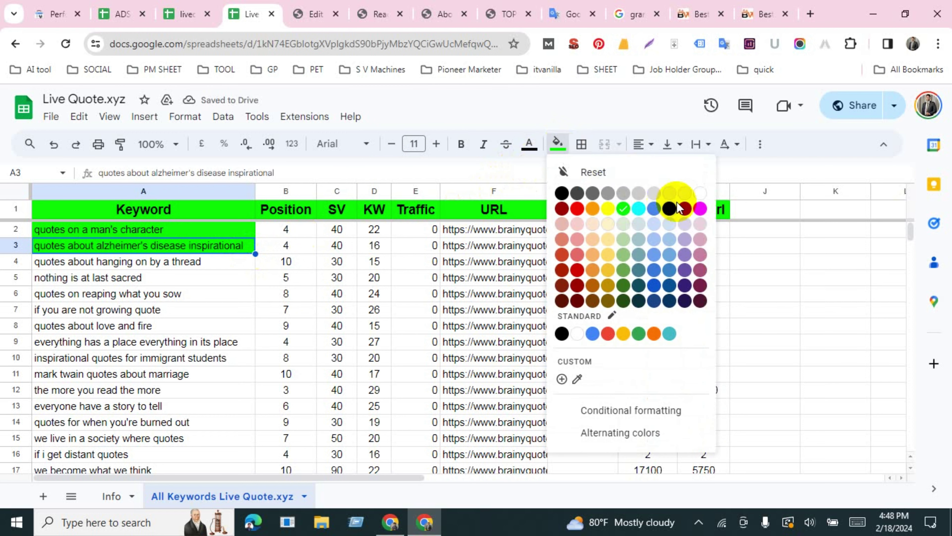
left_click(700, 192)
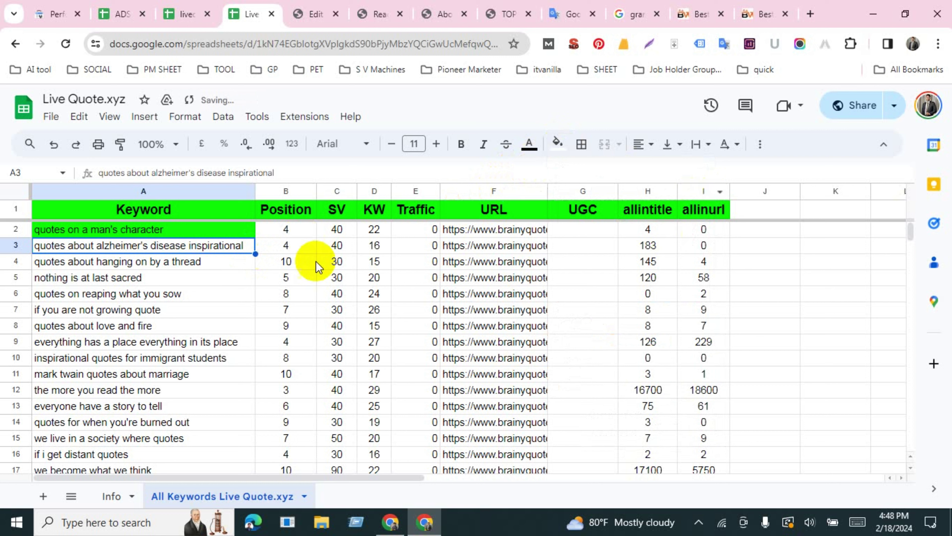
left_click(227, 264)
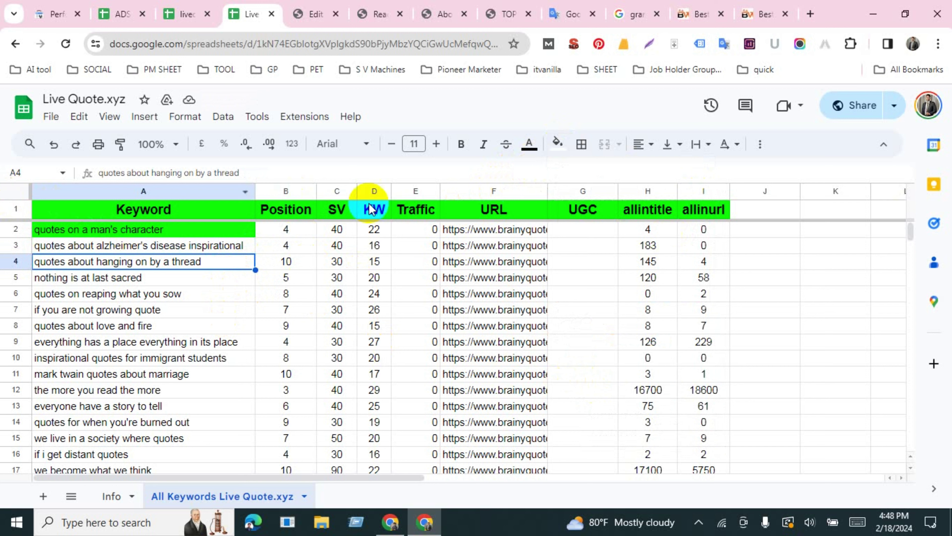
left_click(757, 235)
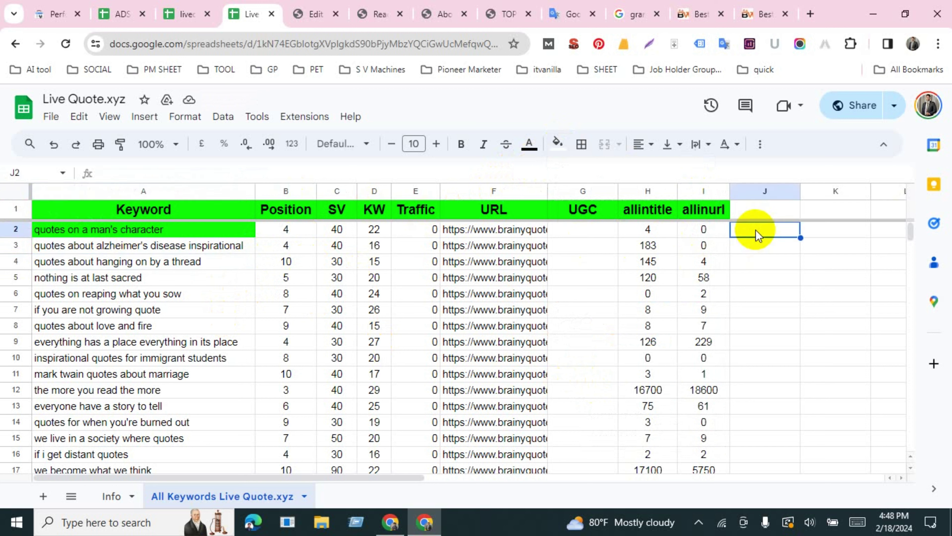
Add the headers 'Name' in J1 and 'Drive link' in K1
left_click(756, 216)
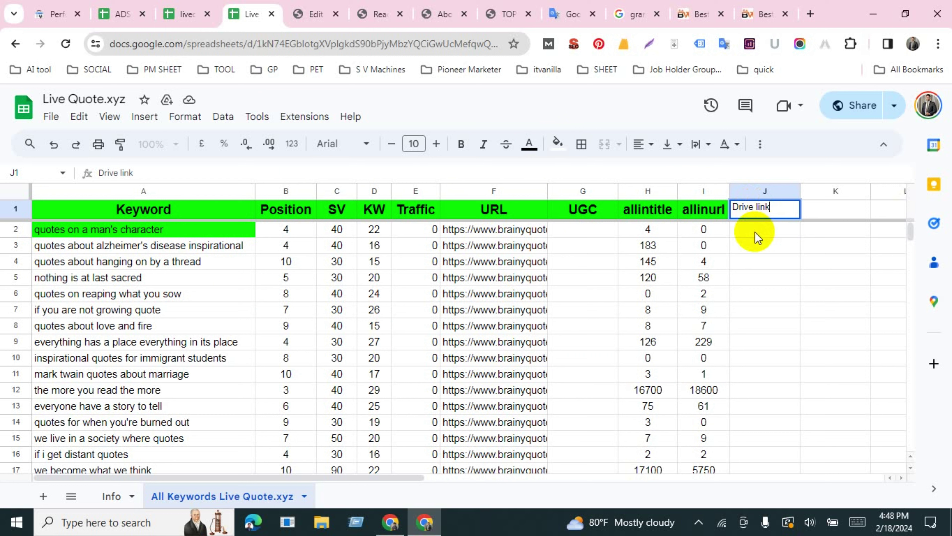
left_click(823, 209)
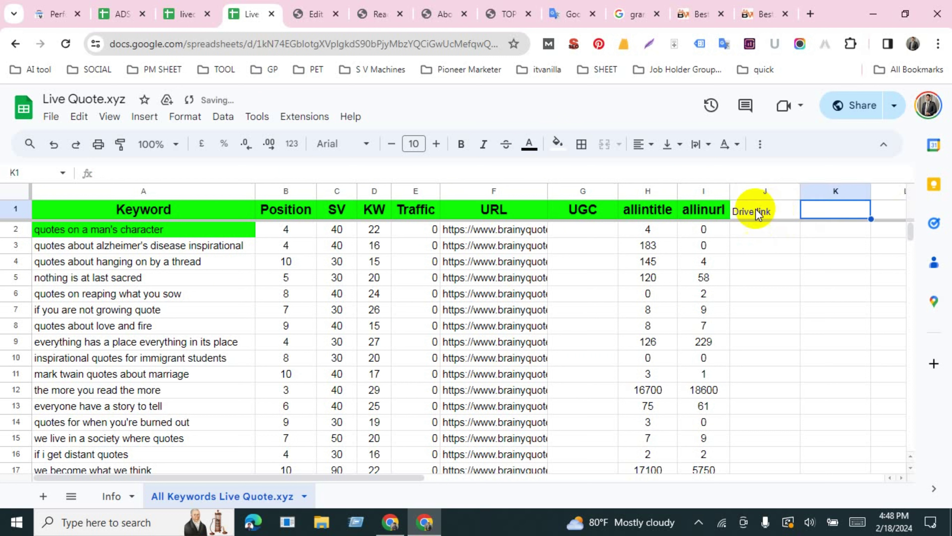
left_click(756, 210)
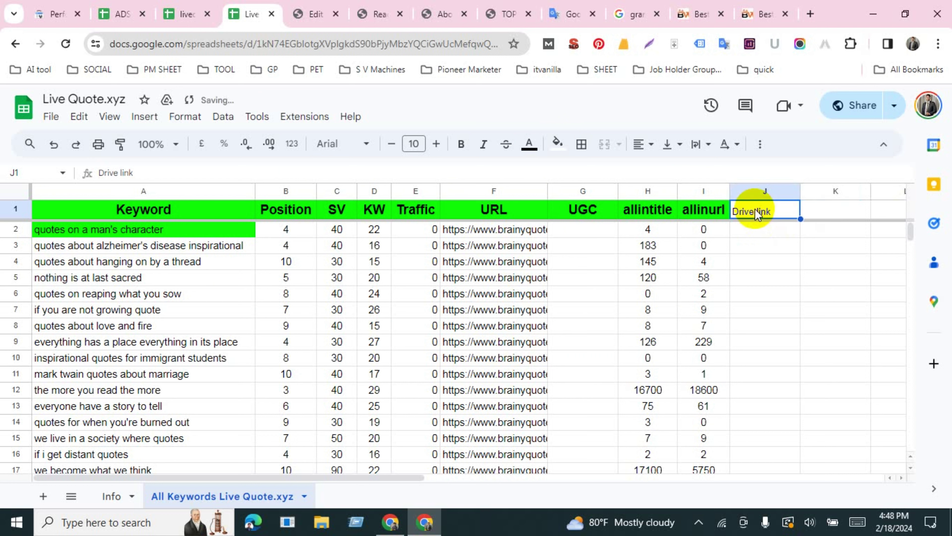
key("ctrl+c")
left_click(838, 210)
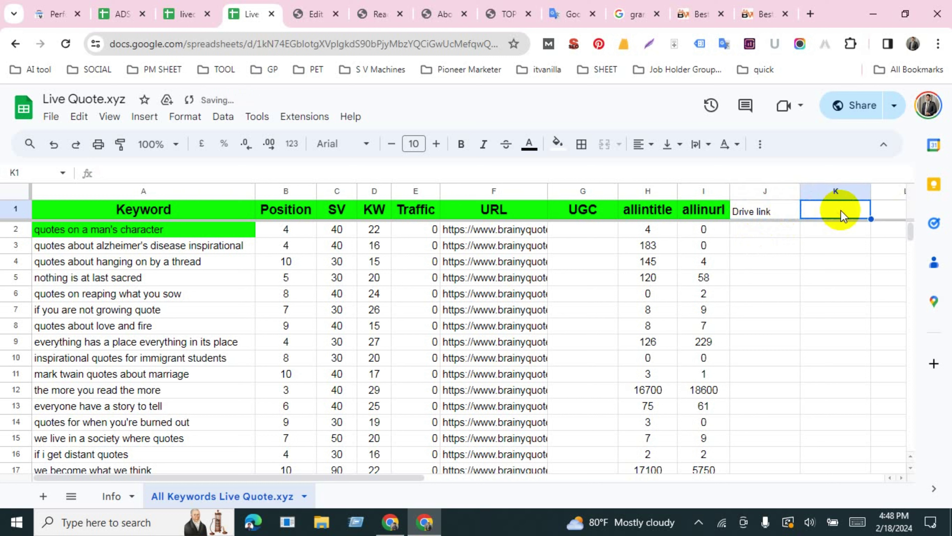
left_click(768, 213)
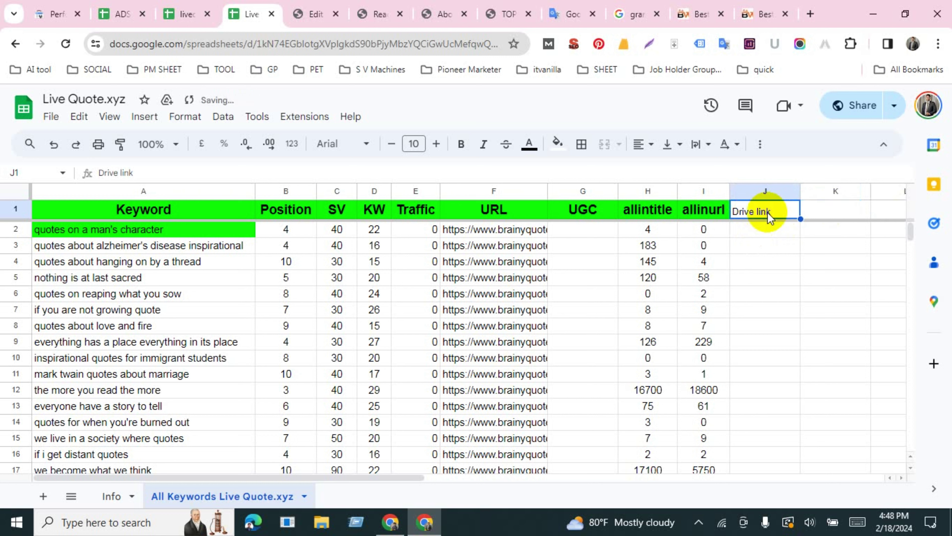
key("ctrl+c")
left_click(829, 214)
key("ctrl+v")
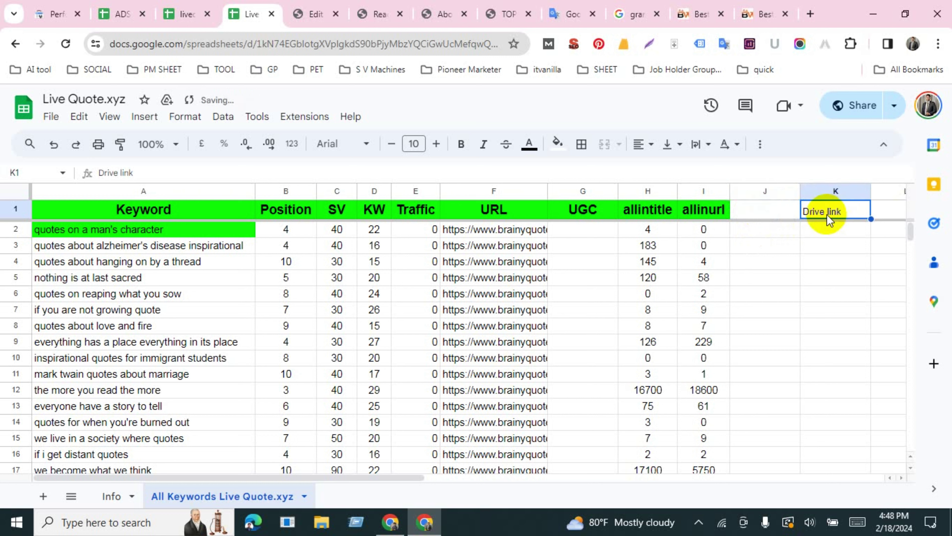
left_click(756, 213)
type("N")
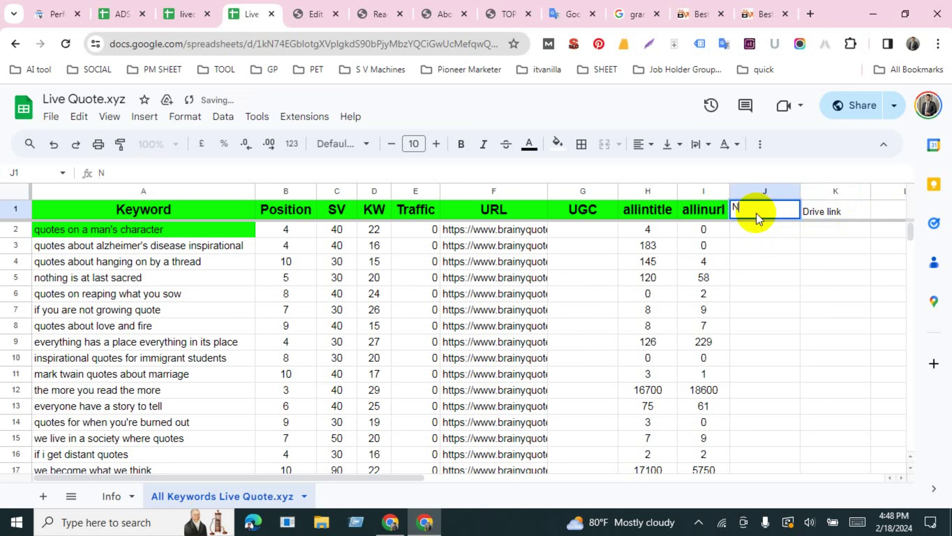
type("ame")
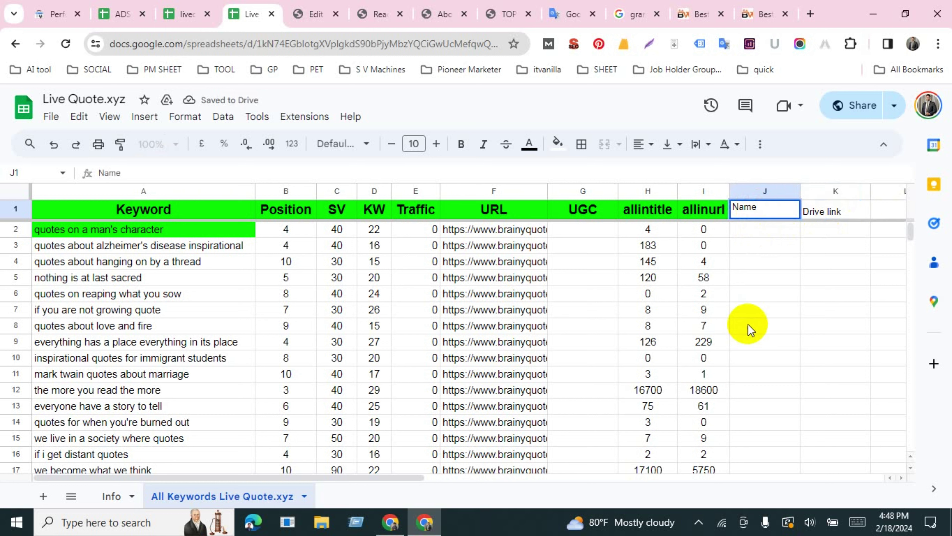
left_click(748, 231)
Make J1:K1 centred, bright green, bold at size 11, then enter a person's name in J2
left_click_drag(816, 214, 775, 213)
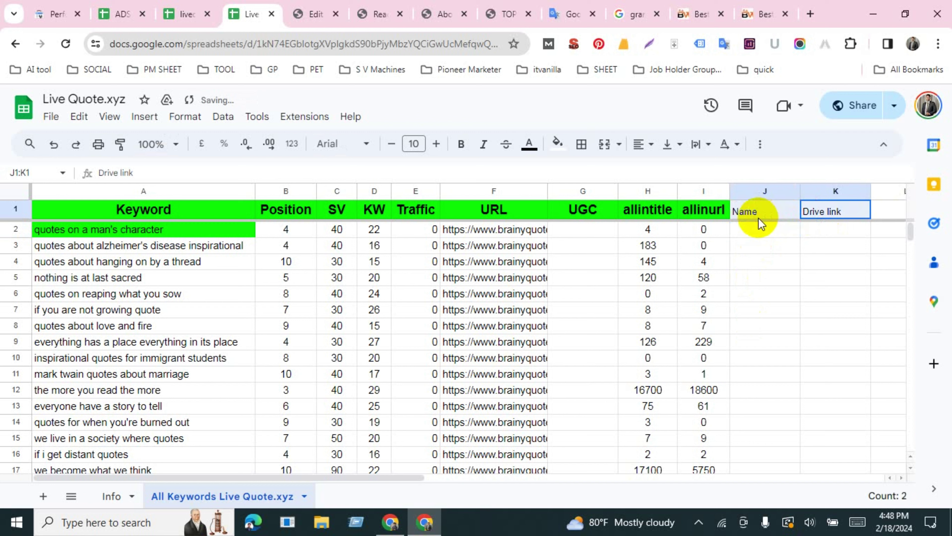
left_click(646, 148)
left_click(663, 170)
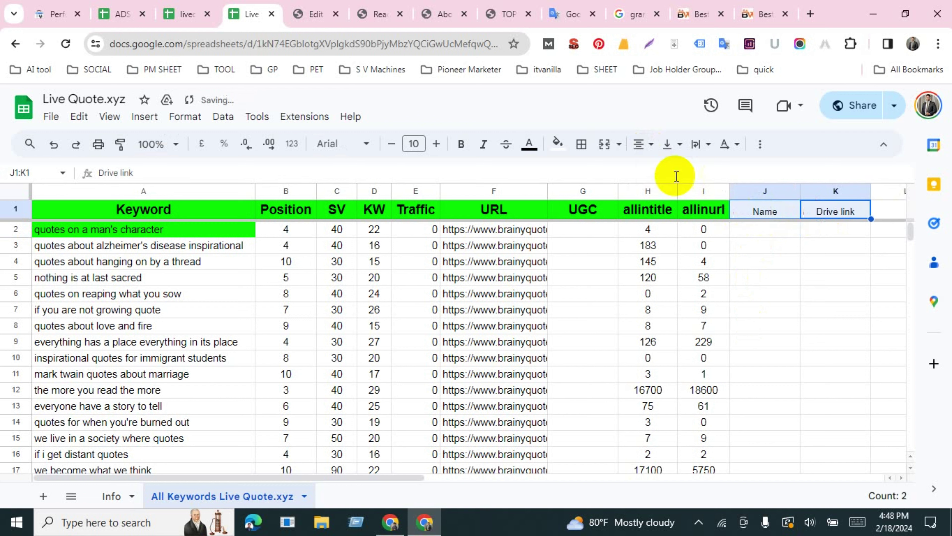
left_click(548, 148)
left_click(613, 206)
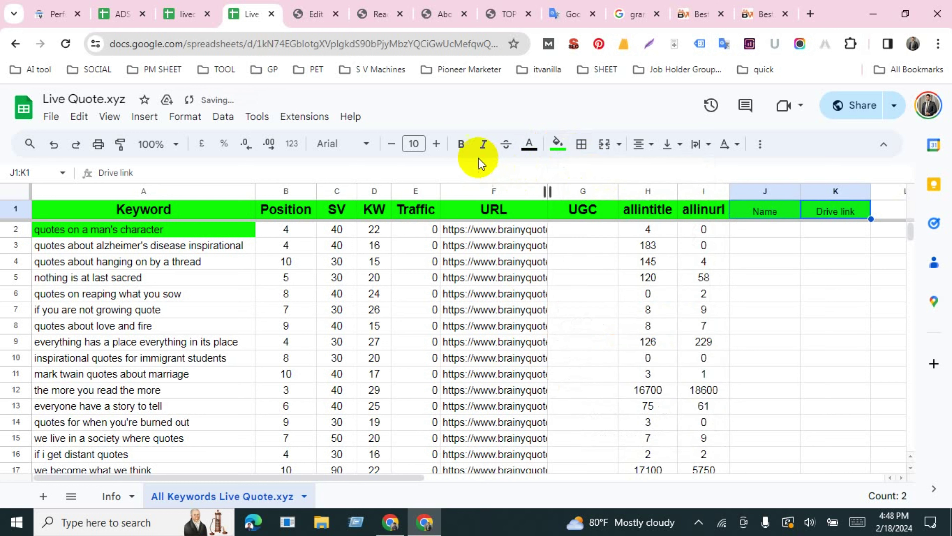
left_click(461, 144)
left_click(435, 147)
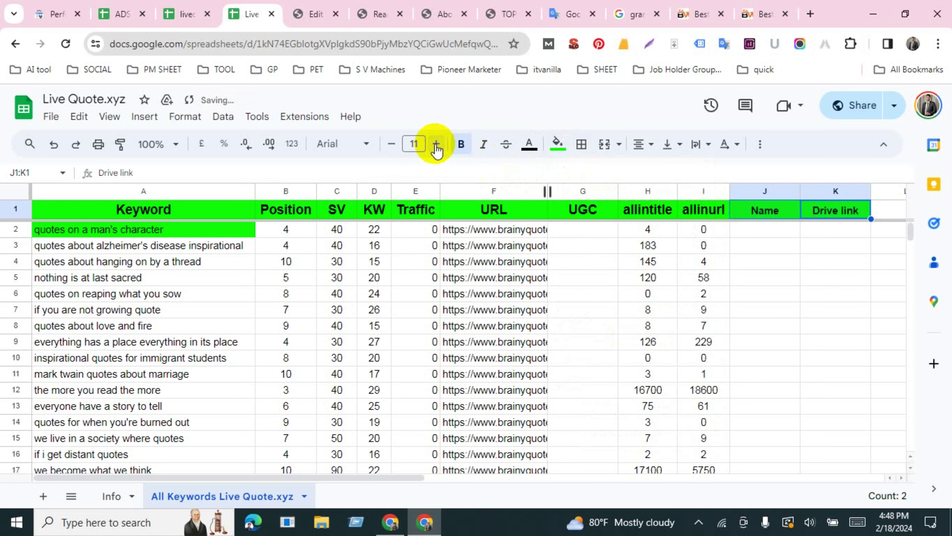
left_click(744, 229)
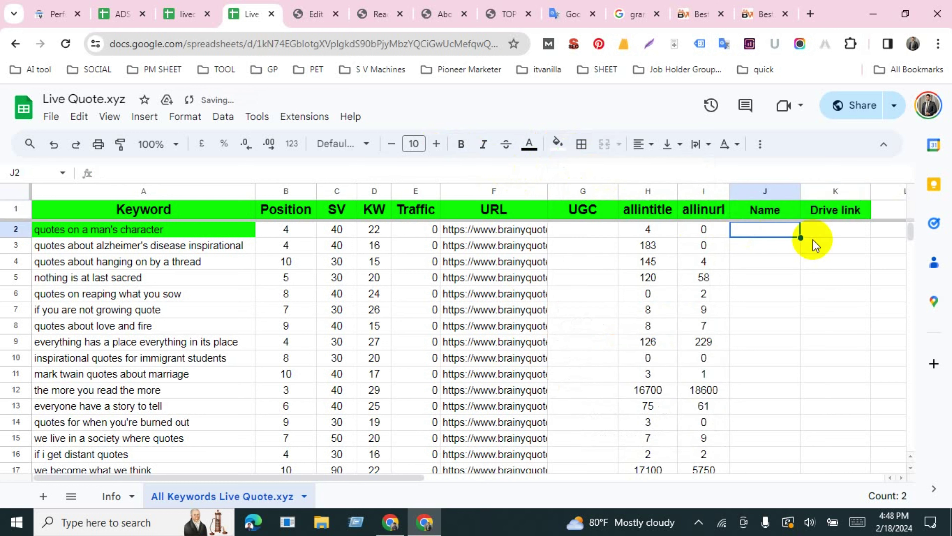
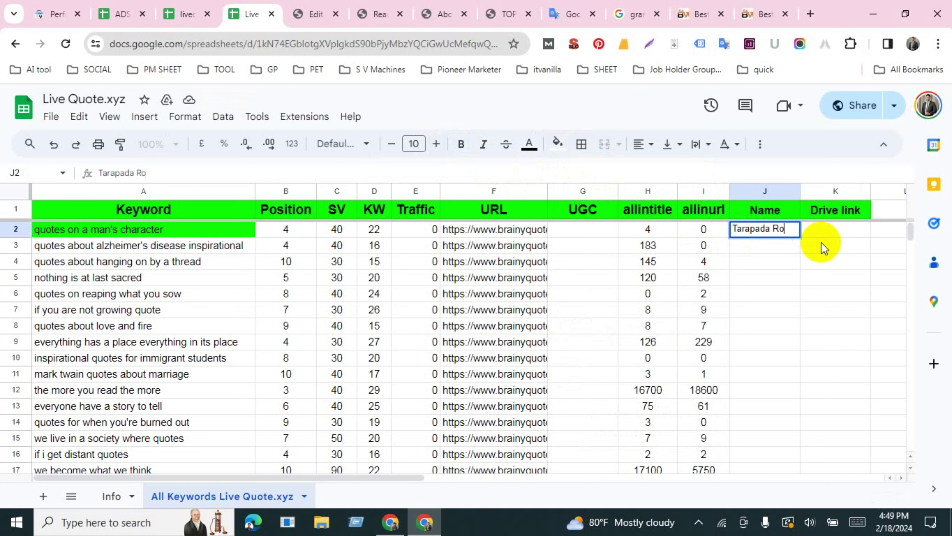
Add a 'Post url' header in L1 and clear stray text from L2
left_click(881, 232)
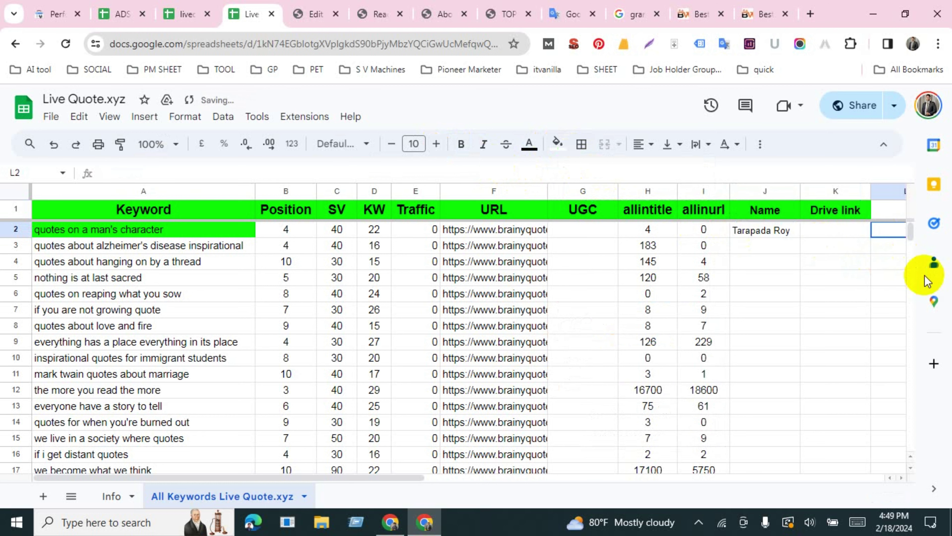
type("Pos")
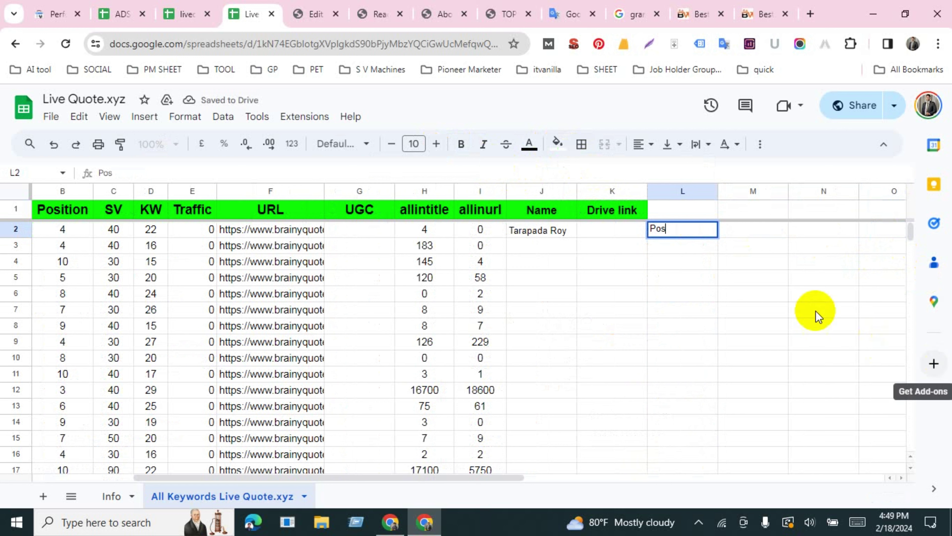
left_click(680, 212)
type("Post url")
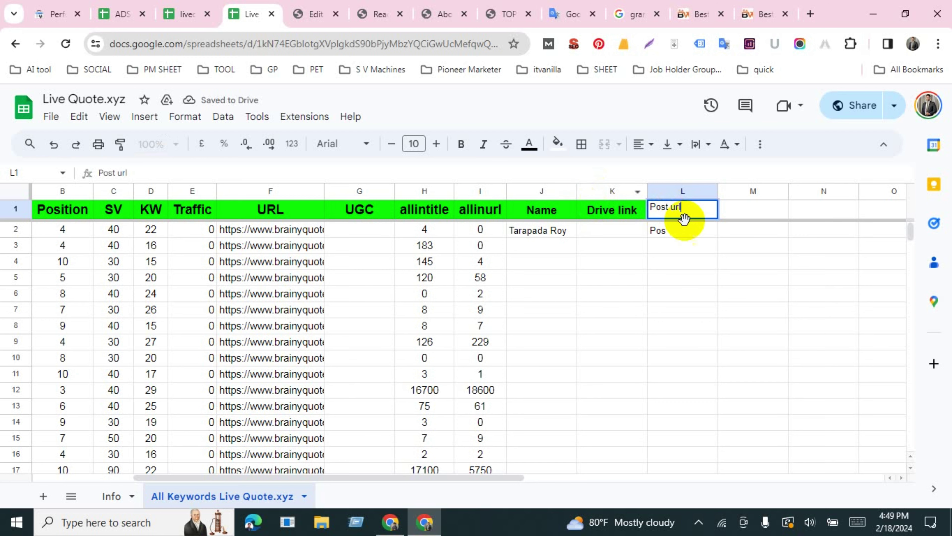
left_click(686, 230)
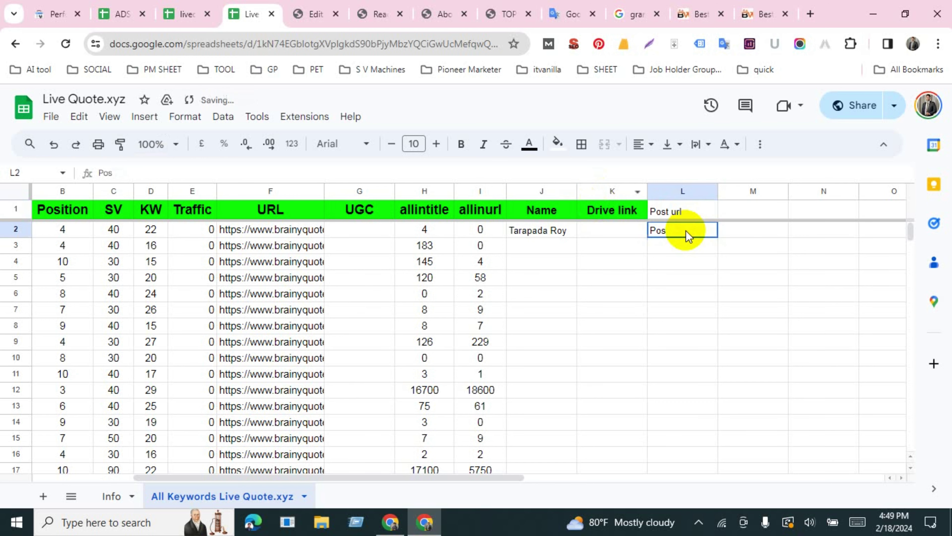
key("Delete")
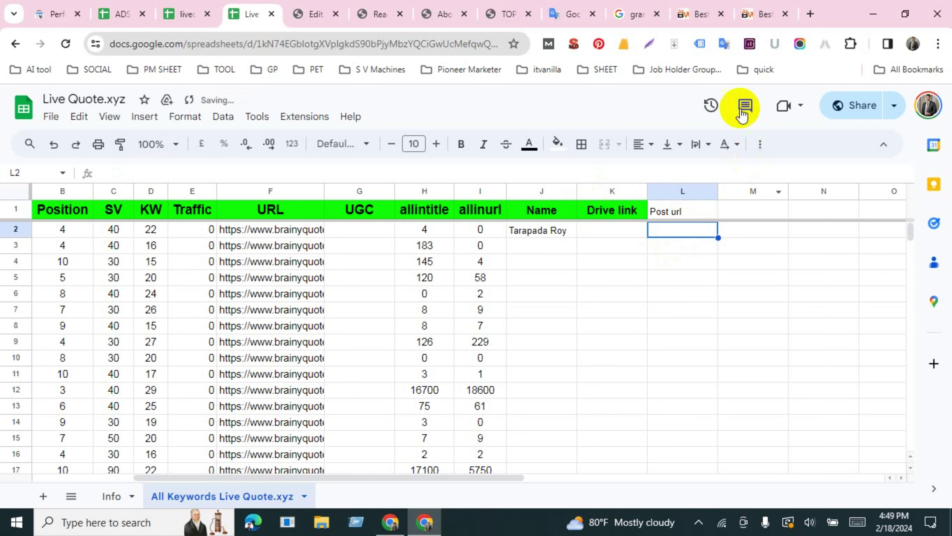
Copy the TOP 25 CHARACTER OF A MAN QUOTES article URL and paste it into L2
left_click(698, 14)
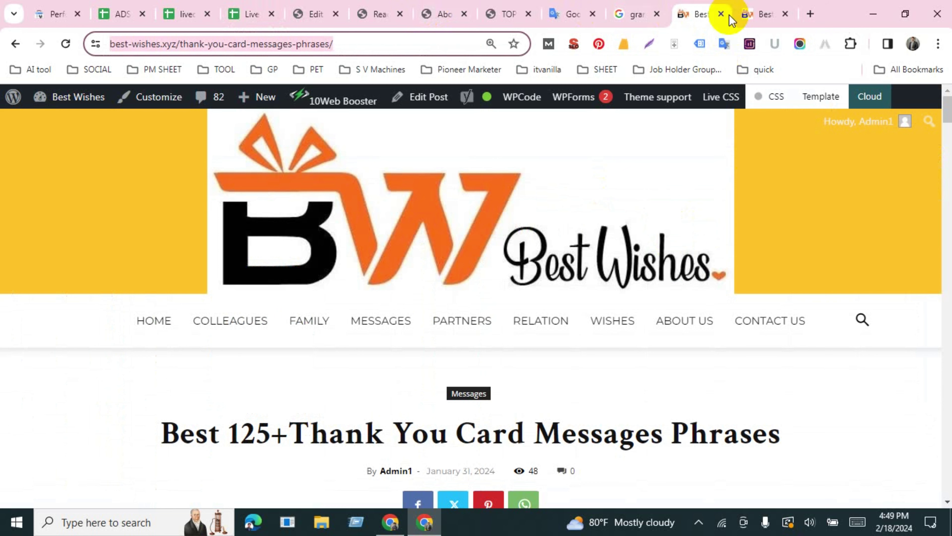
left_click(720, 14)
left_click(720, 14)
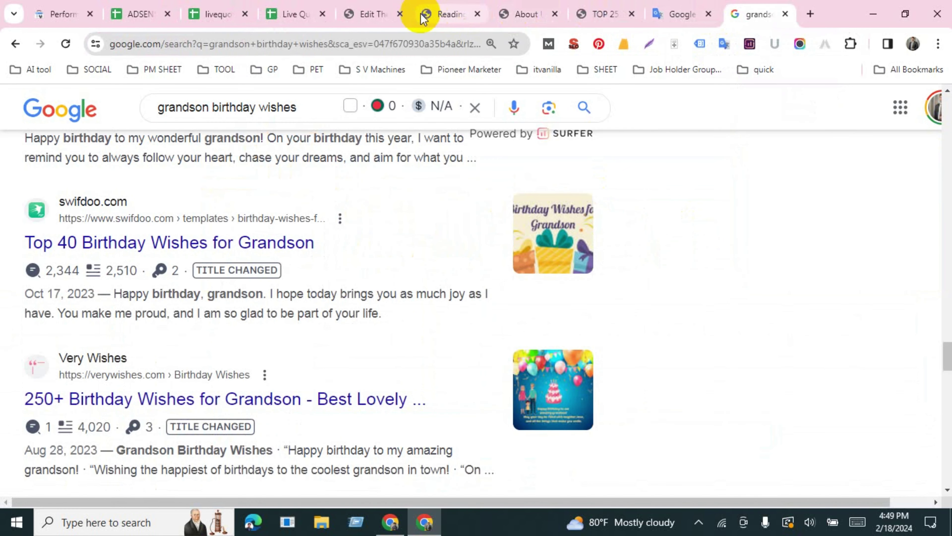
left_click(581, 15)
left_click(346, 47)
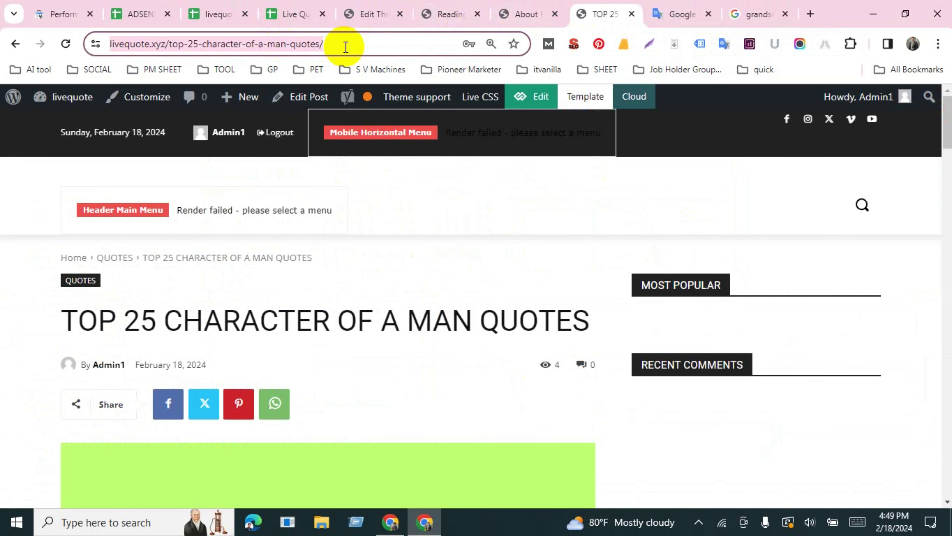
left_click(296, 15)
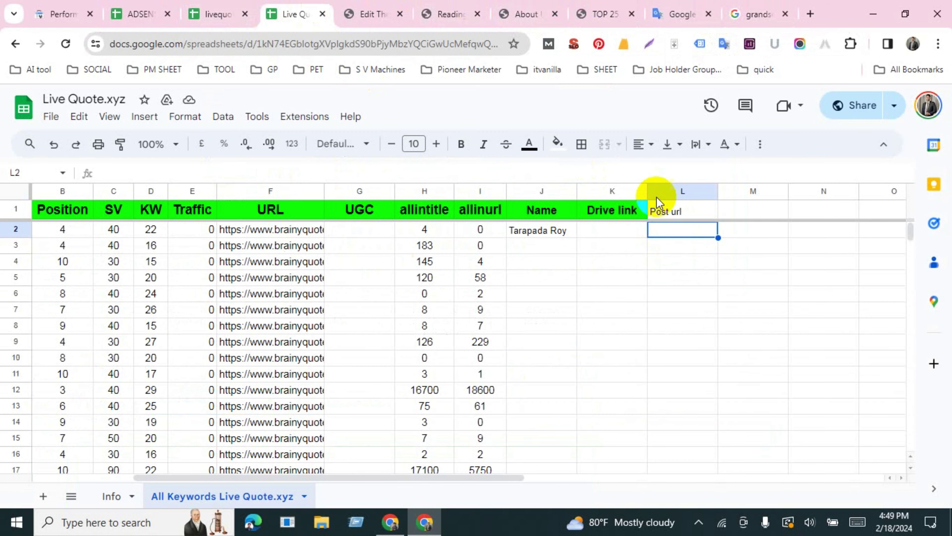
key("ctrl+v")
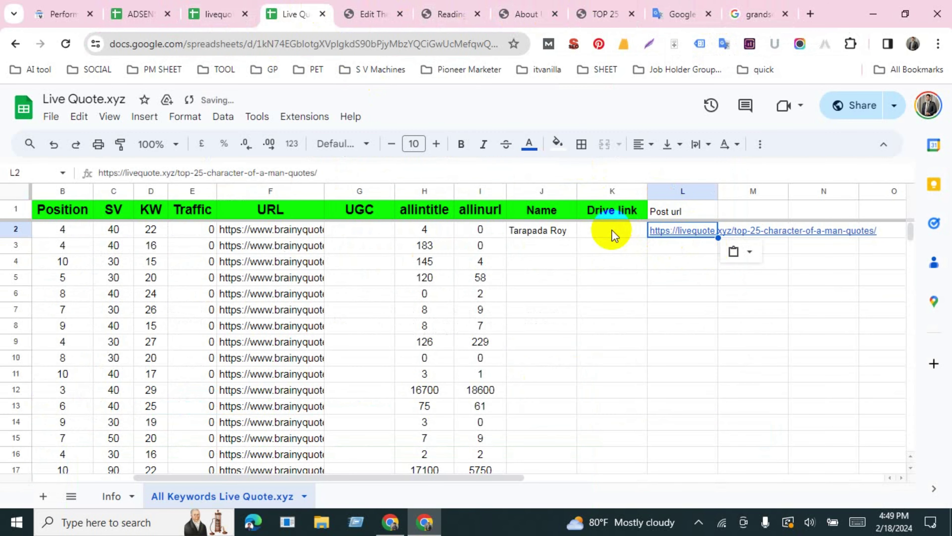
left_click(611, 230)
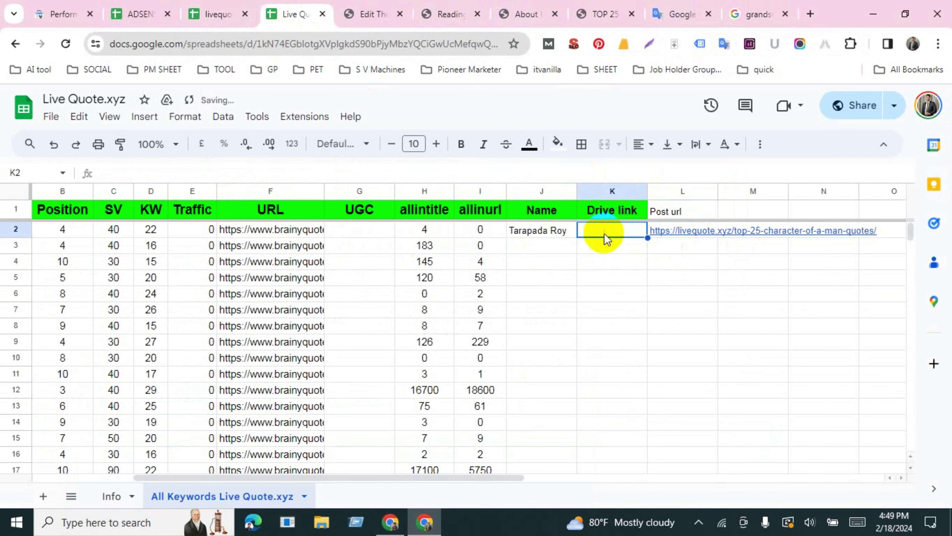
left_click(671, 296)
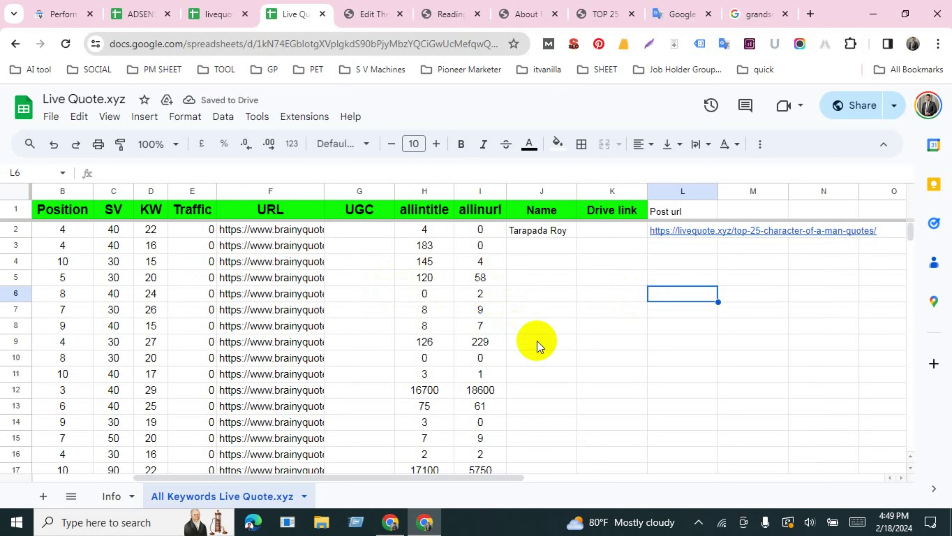
left_click(585, 347)
key("Left")
key("Left")
key("Left")
key("Left")
key("Left")
key("Left")
key("Left")
key("Left")
key("Left")
key("Left")
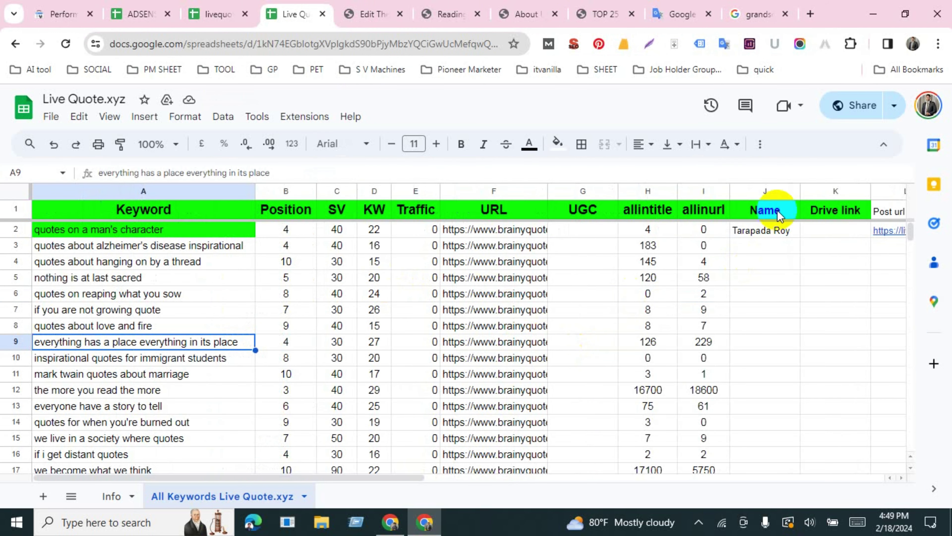
Copy the Live Quote.xyz sheet's share link, then switch to the browser window showing the Canva design
left_click(858, 103)
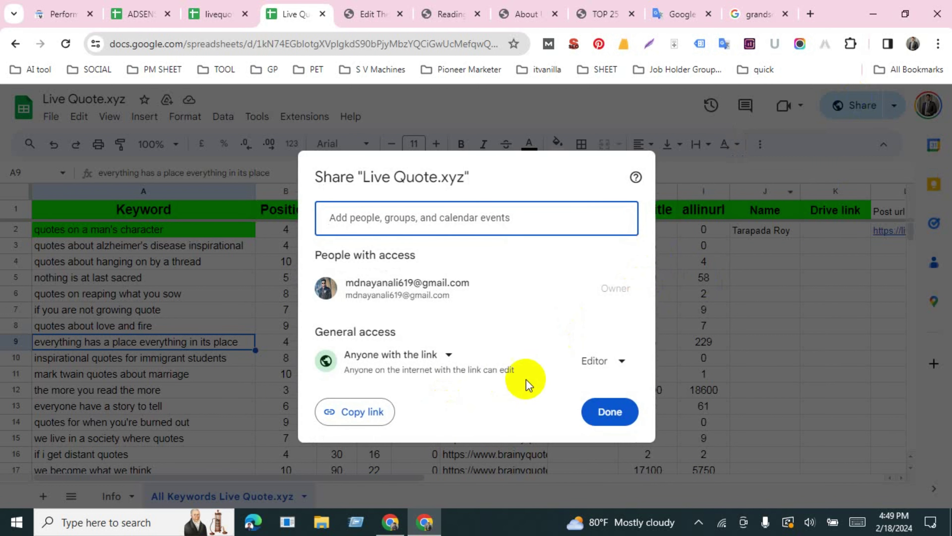
left_click(351, 413)
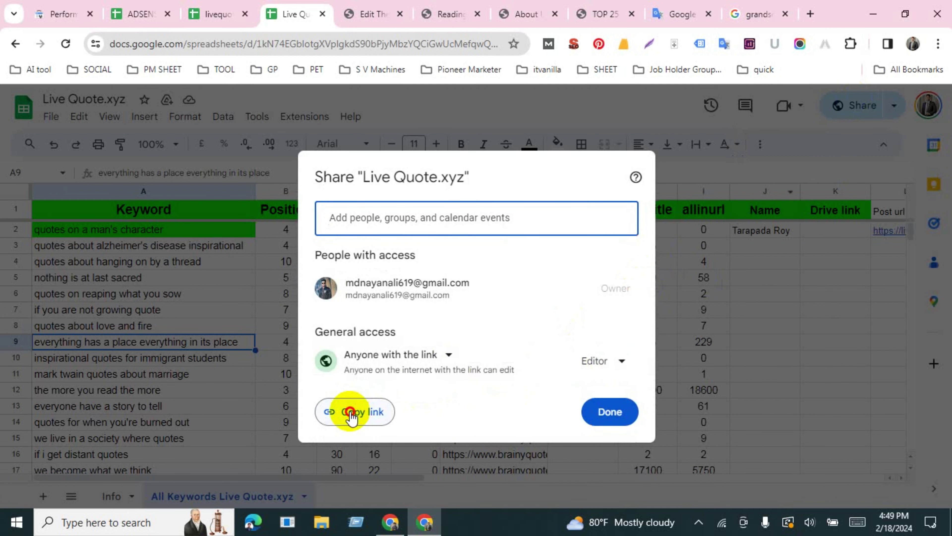
left_click(603, 415)
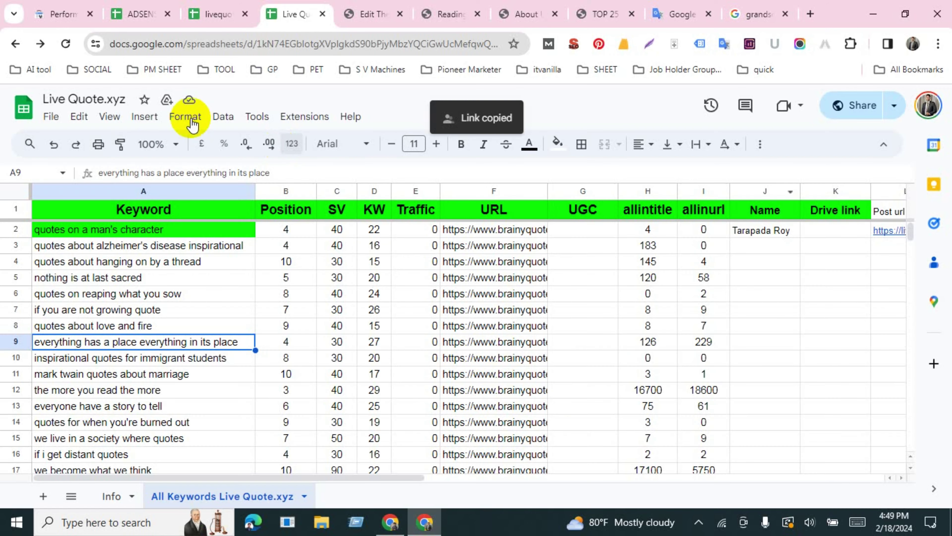
left_click(390, 521)
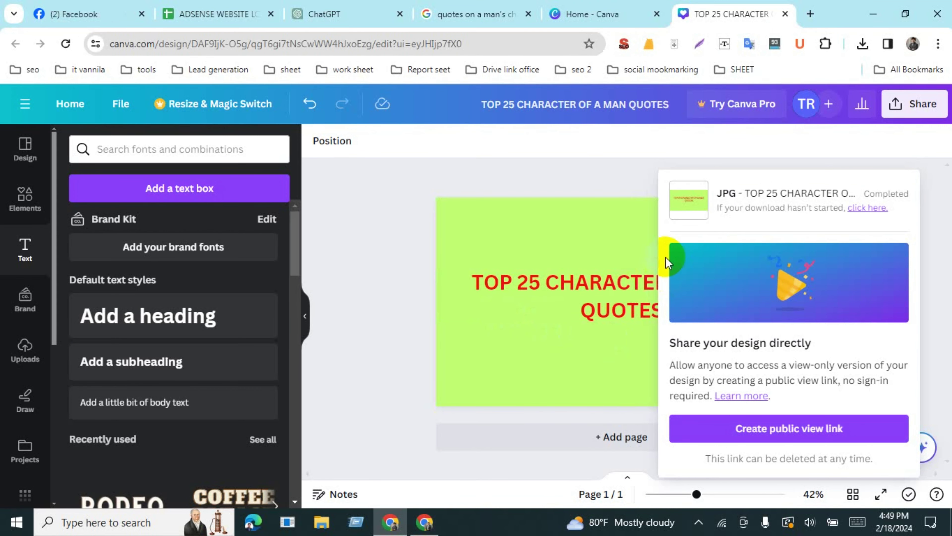
Close the STUFF CONVERSATION chat and send the pasted sheet link to the ITV DM JAN-JUNE group
left_click(88, 16)
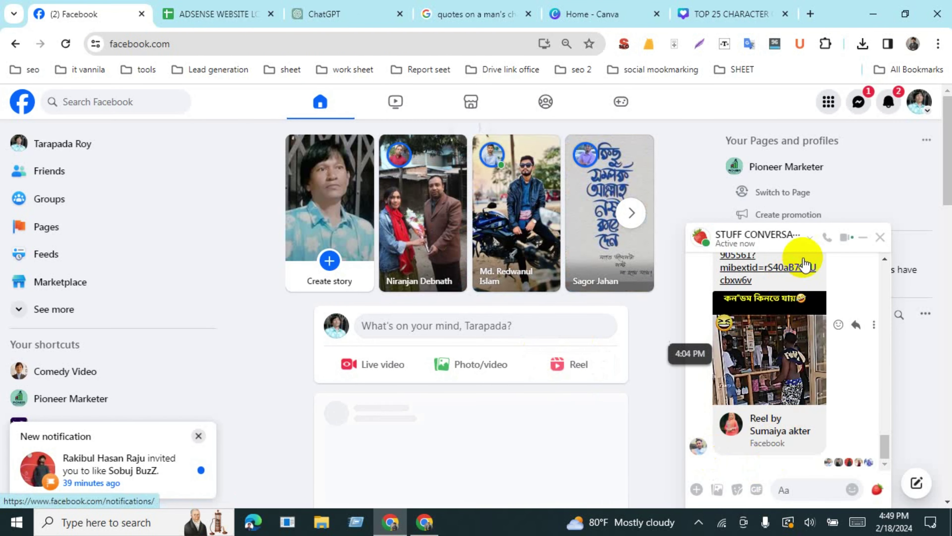
left_click(880, 237)
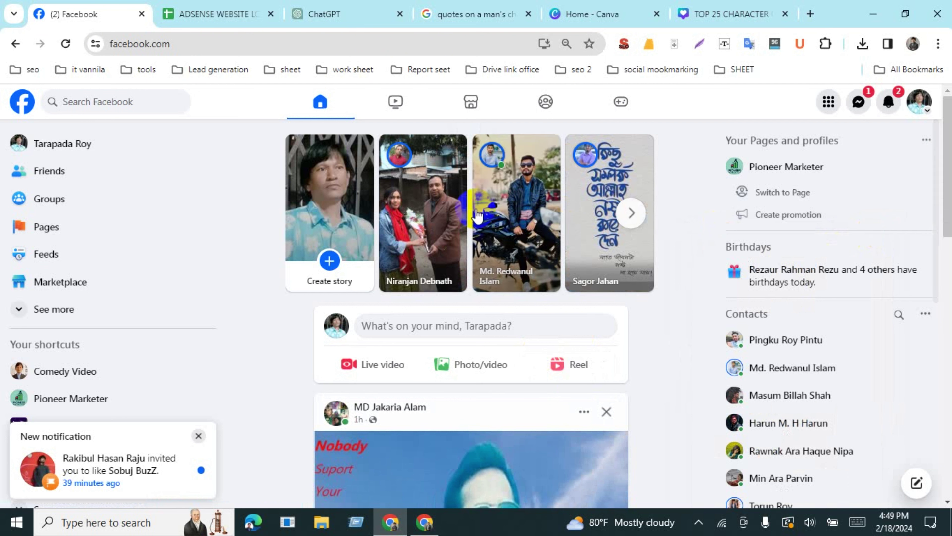
left_click(859, 105)
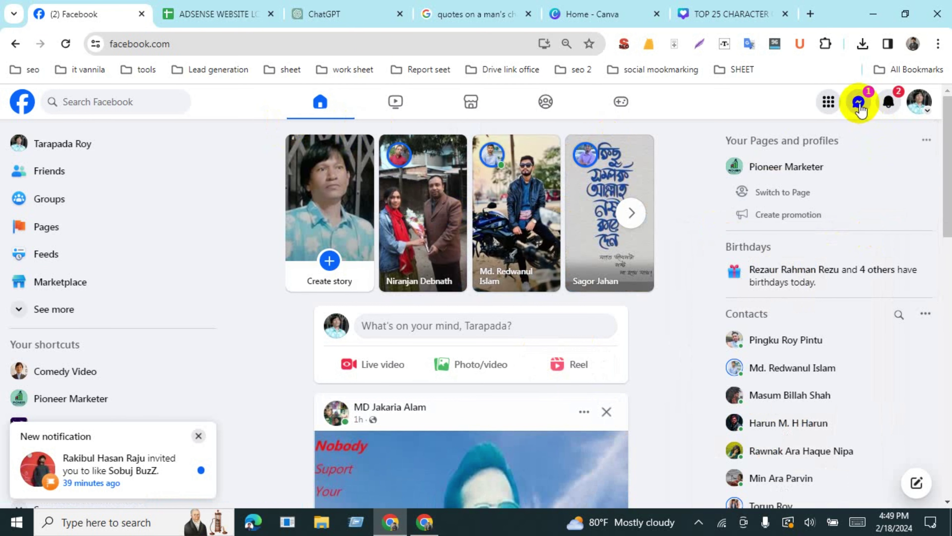
left_click(859, 104)
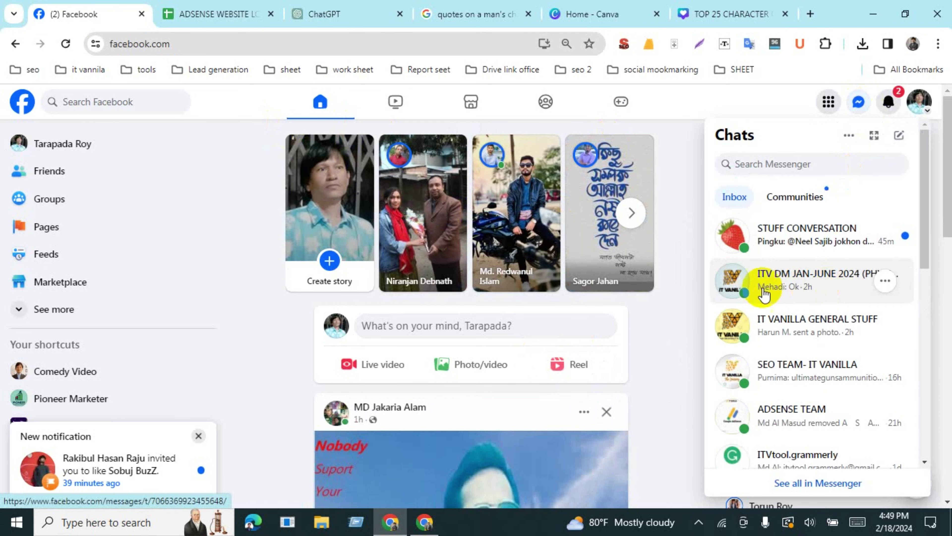
left_click(835, 277)
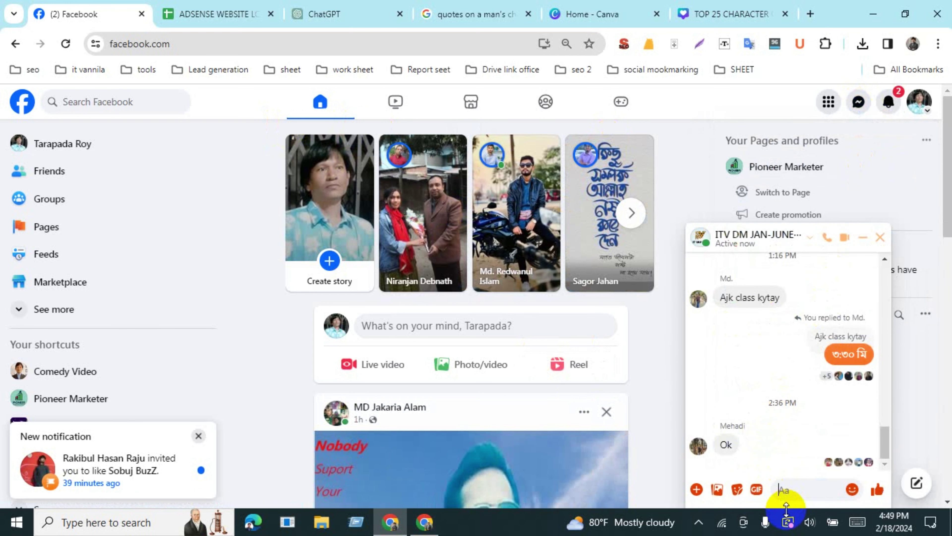
key("ctrl+v")
key("Return")
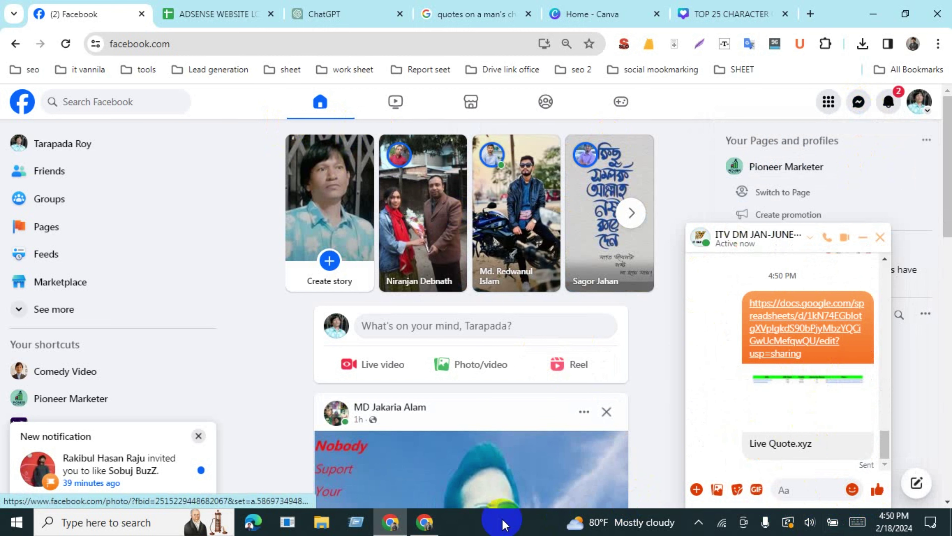
Close the livequote.xyz SEO Report Sheet tab and minimize the Sheets window
mouse_move(424, 521)
left_click(427, 487)
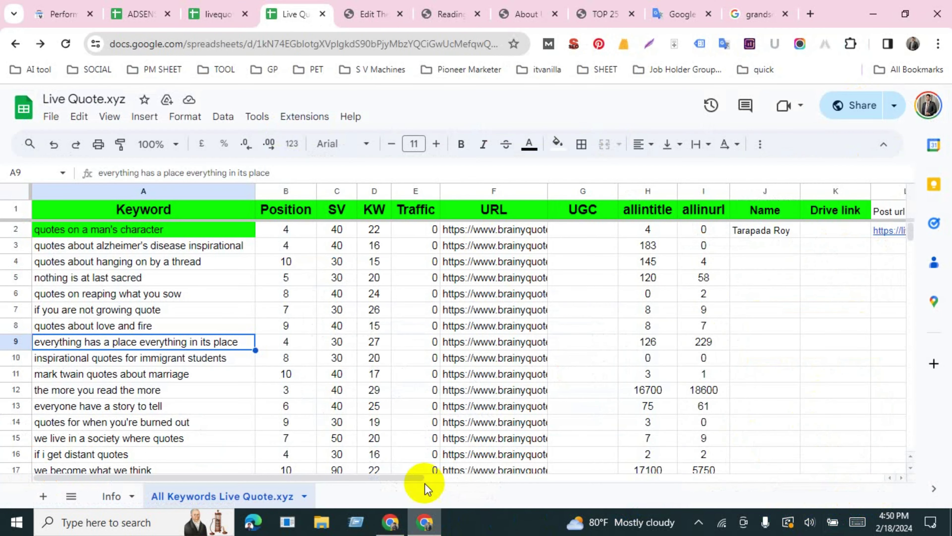
left_click(823, 280)
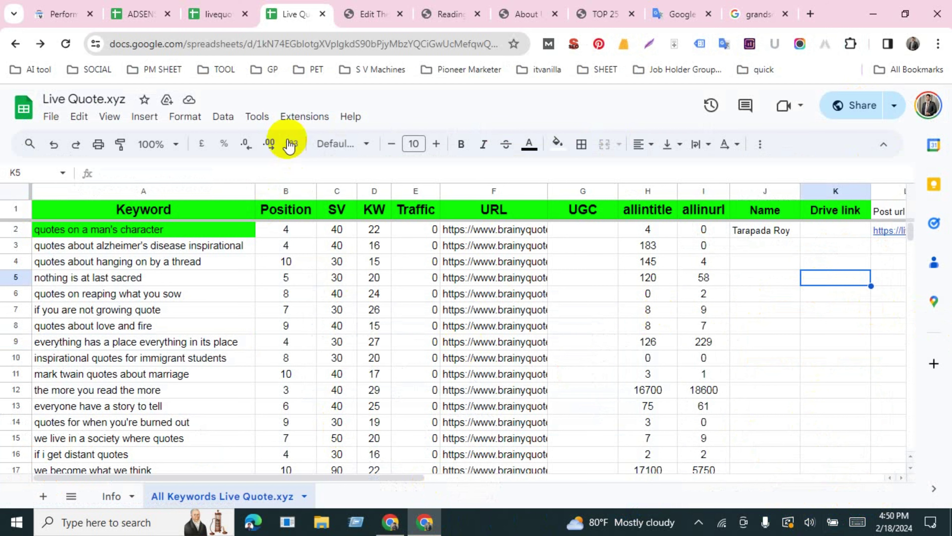
left_click(236, 20)
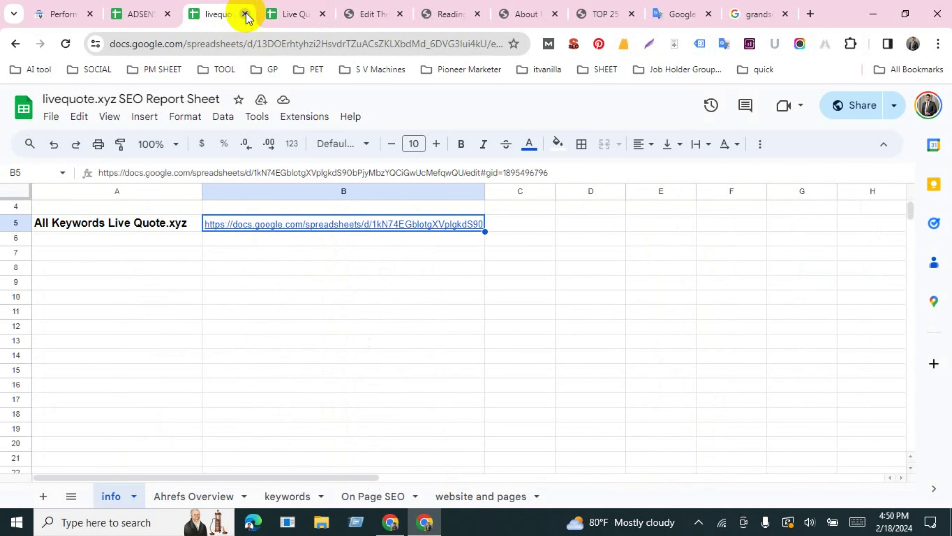
left_click(247, 15)
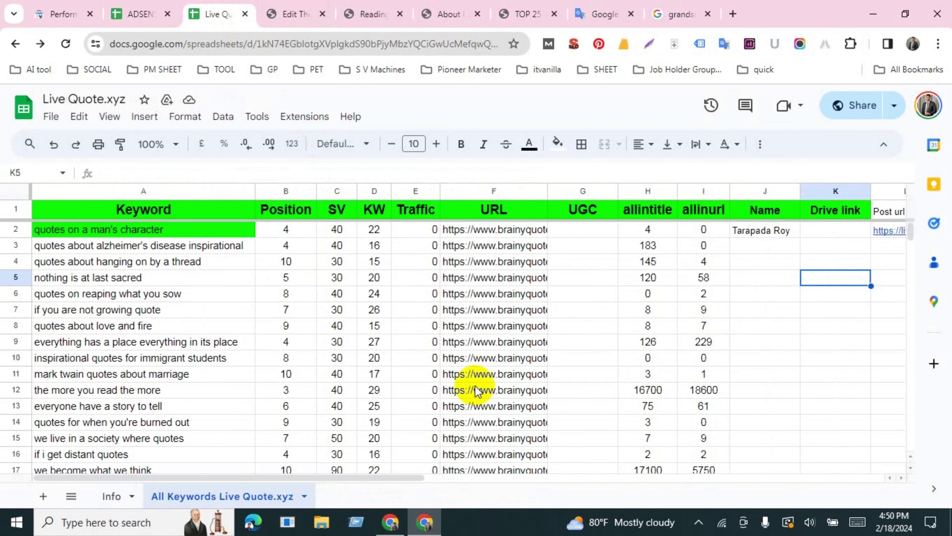
left_click(869, 17)
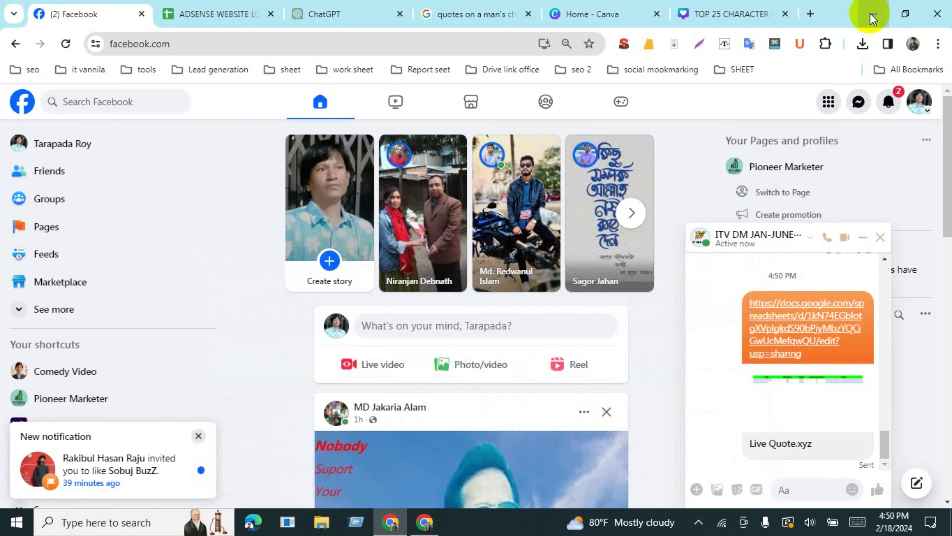
Minimize the Facebook window and refresh the Windows desktop several times
left_click(868, 16)
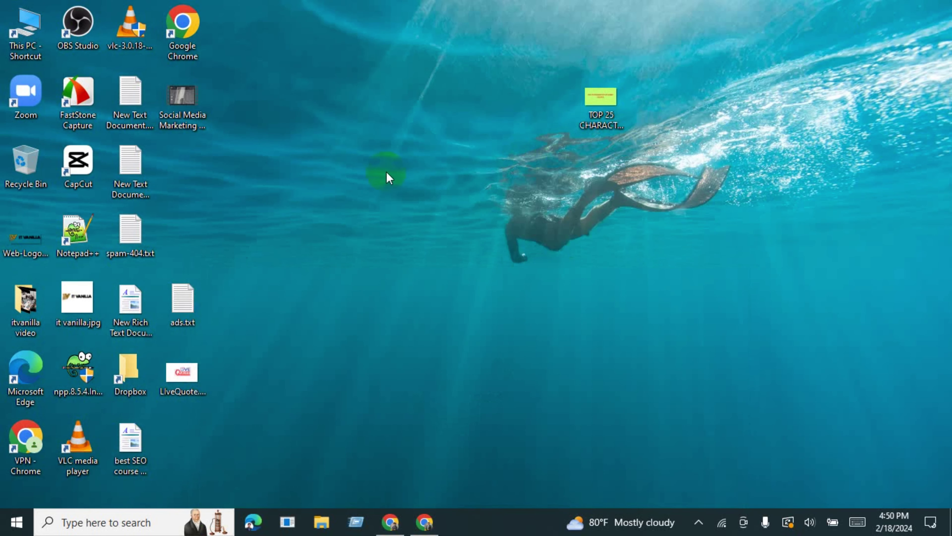
right_click(371, 171)
left_click(412, 216)
right_click(412, 216)
left_click(455, 253)
right_click(402, 152)
left_click(436, 190)
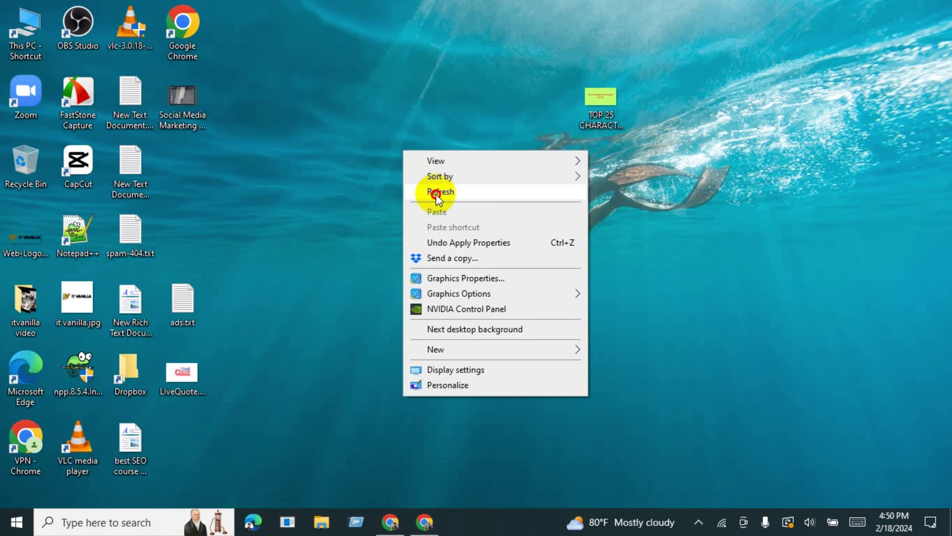
right_click(435, 193)
left_click(469, 236)
right_click(315, 152)
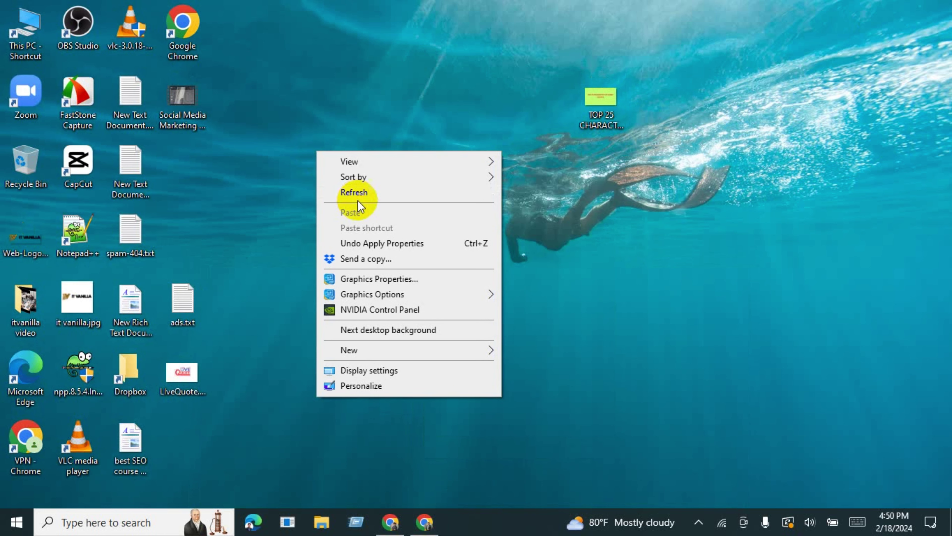